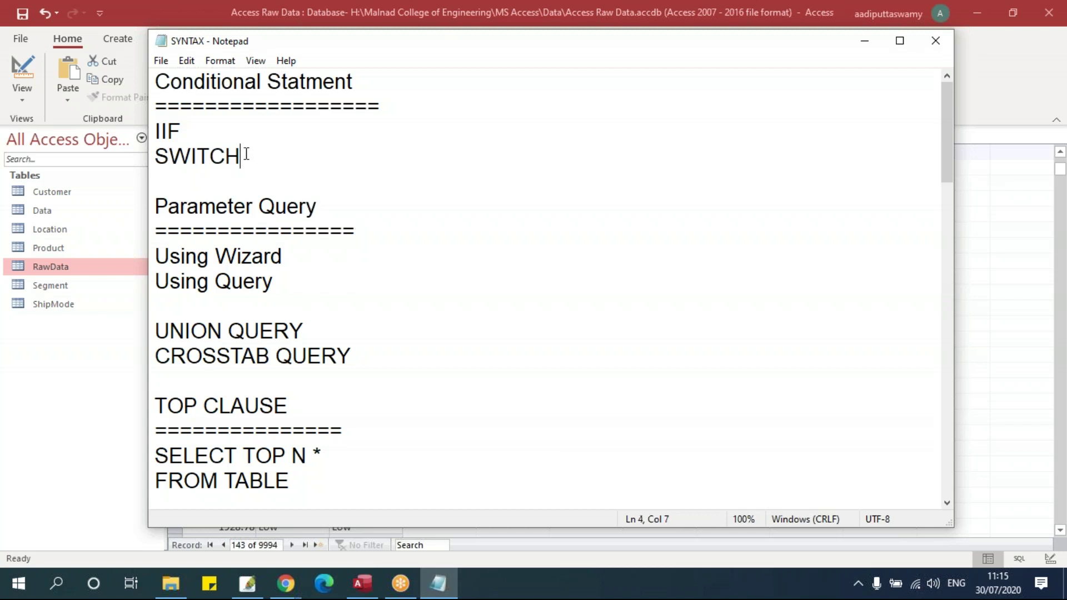
Switch from the SYNTAX notes to the Access database and show Query1's SQL statement
drag(243, 155, 153, 157)
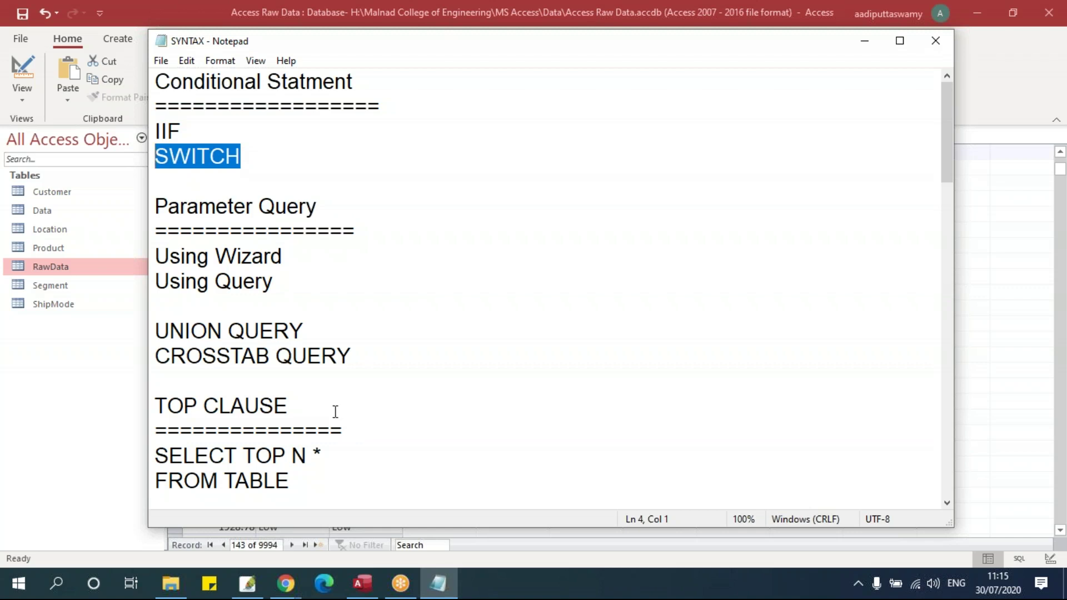
click(364, 584)
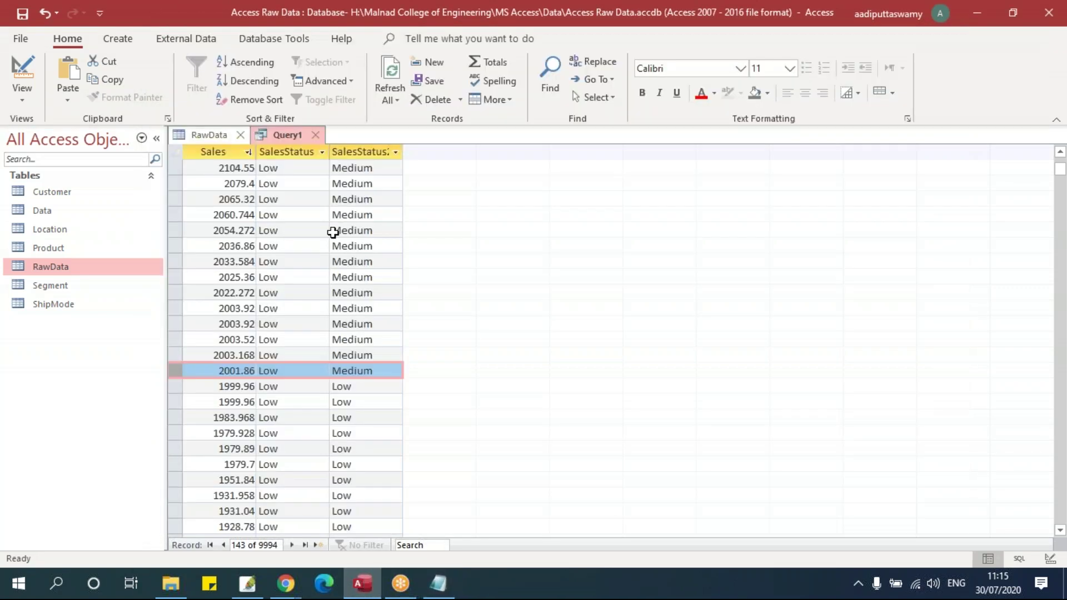
right_click(284, 136)
click(342, 243)
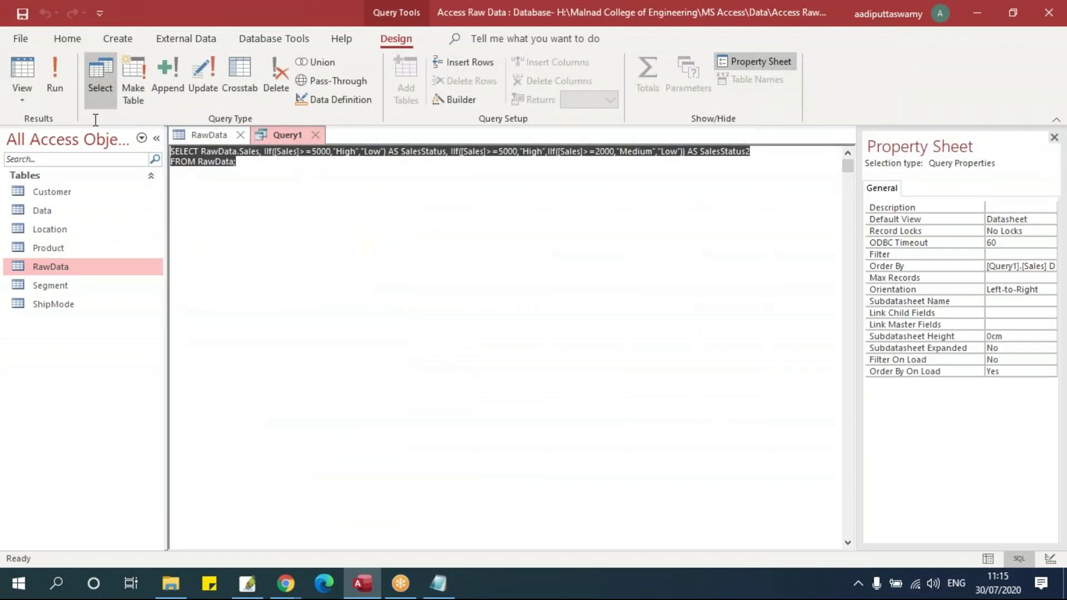
Open a new Notepad document and paste Query1's SQL statement into it
key(super+r)
text(e)
key(BackSpace)
text(notepad)
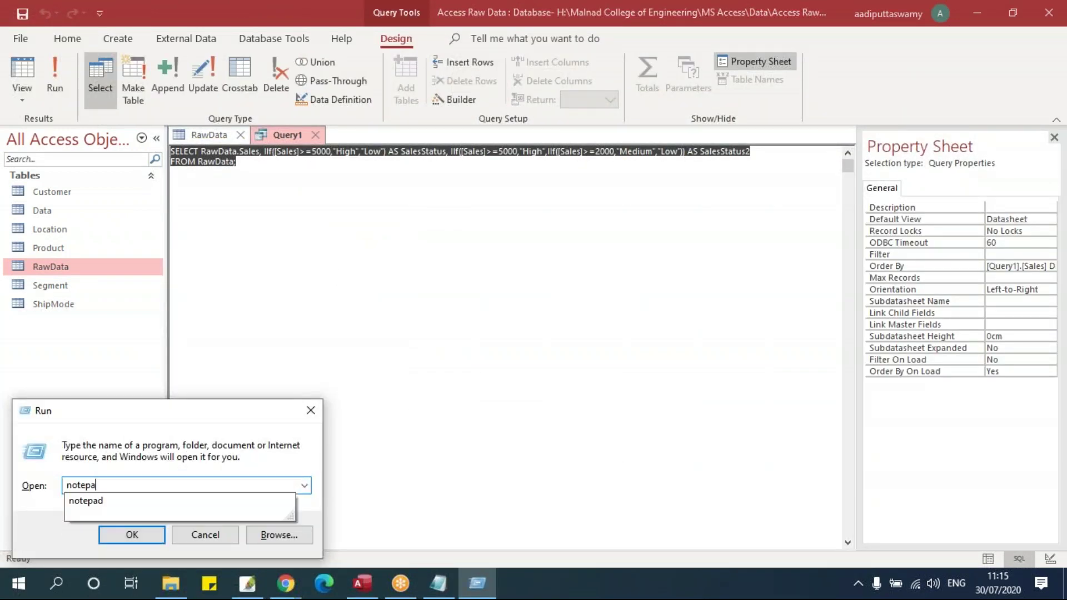
key(Return)
text(SELECT RawData.Sales, IIf([Sales]>=5000,"High","Low") AS SalesStatus, IIf([Sales]>=5000,"High",IIf([Sales]>=2000,"Medium","Low")) AS SalesStatus2 FROM RawData;)
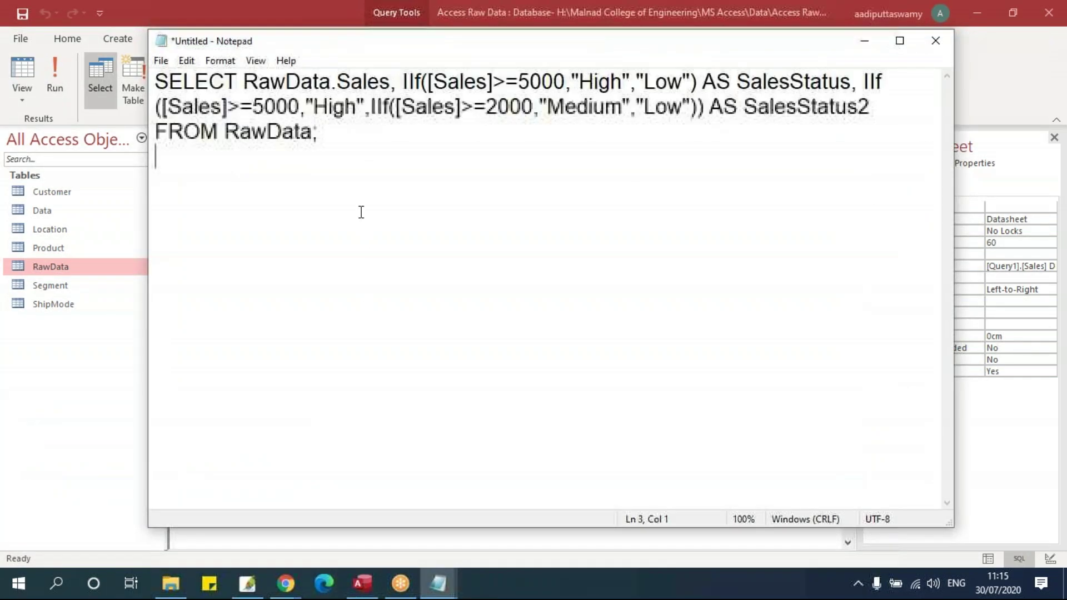
Remove the RawData. prefix from Sales and place Sales and both IIf expressions on separate indented lines below SELECT
click(243, 82)
double_click(316, 89)
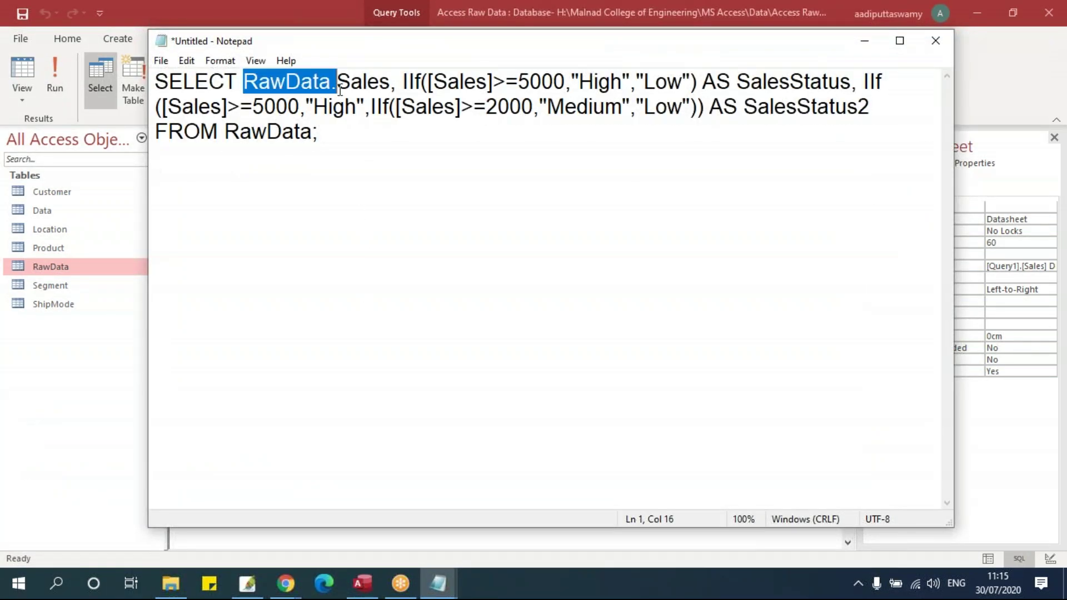
key(Return)
key(Tab)
click(323, 107)
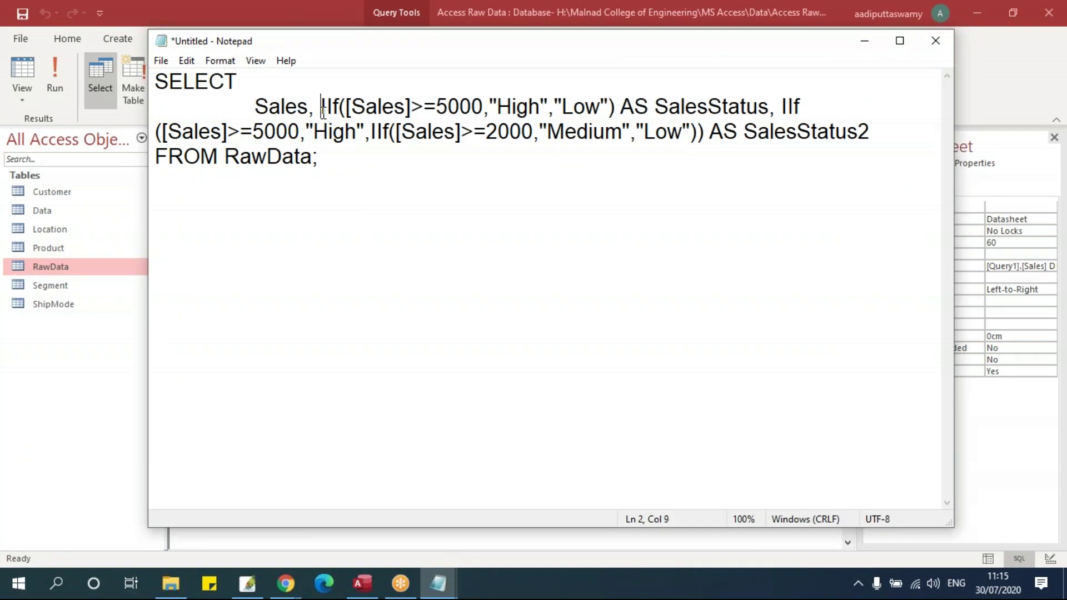
key(Return)
key(Tab)
click(716, 132)
key(Return)
key(Tab)
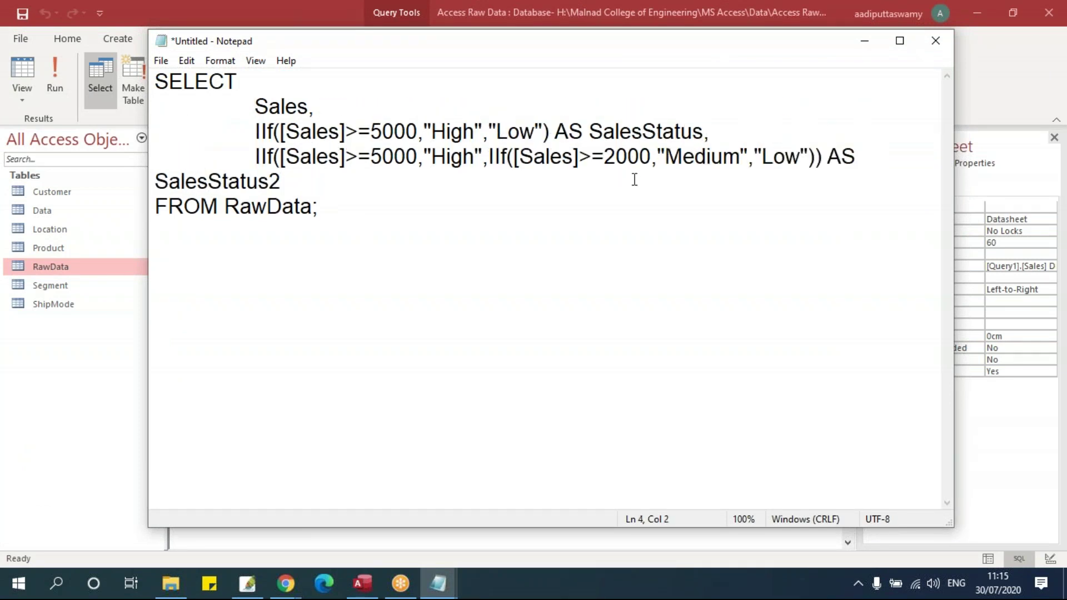
Widen the Notepad window, place RawData on its own indented line below FROM, and remove the semicolon
drag(354, 47, 204, 50)
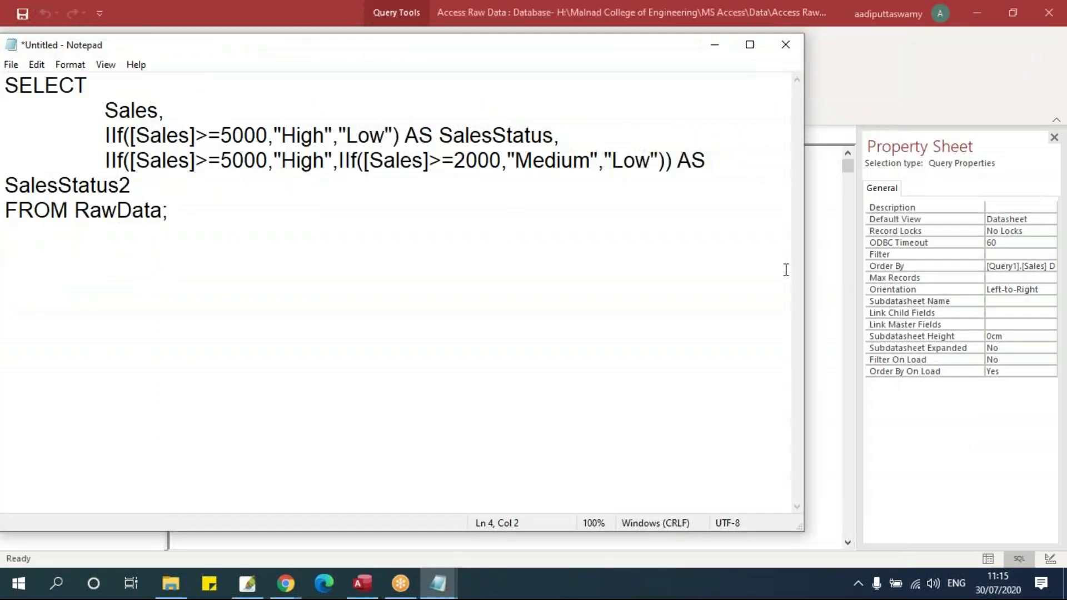
drag(810, 258, 998, 258)
click(76, 186)
key(Return)
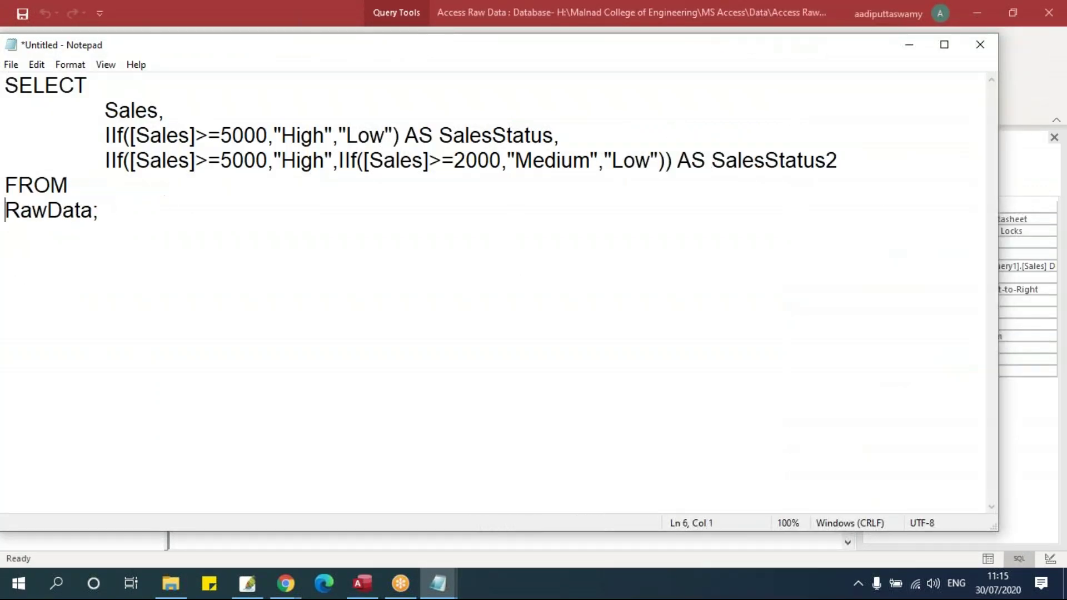
key(Tab)
click(238, 211)
key(BackSpace)
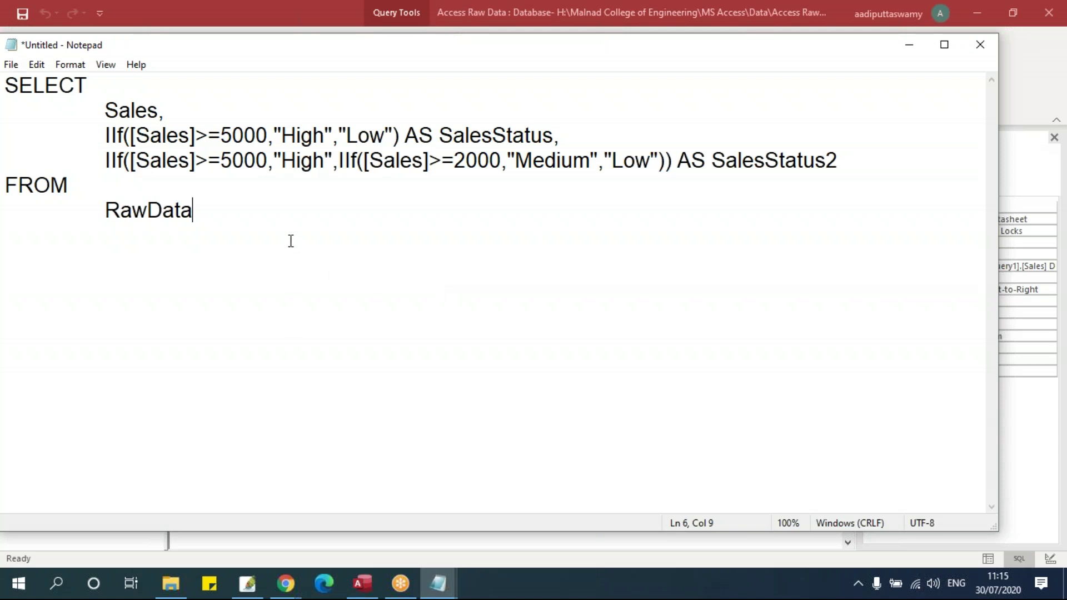
Save the text file as Query04 in the MS Access folder and add two new lines after the statement
key(ctrl+s)
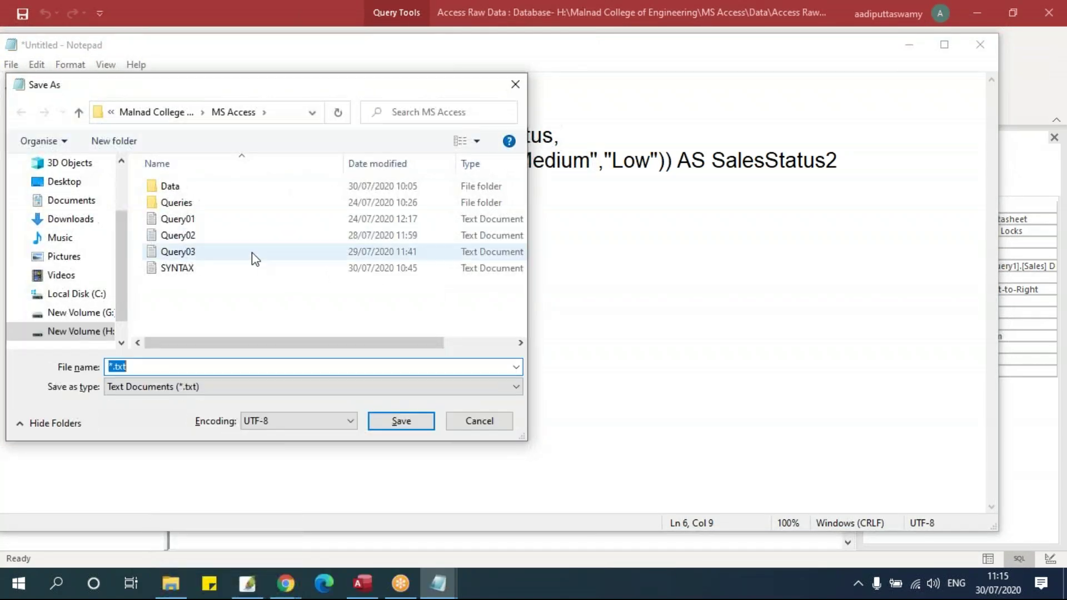
click(204, 253)
click(219, 365)
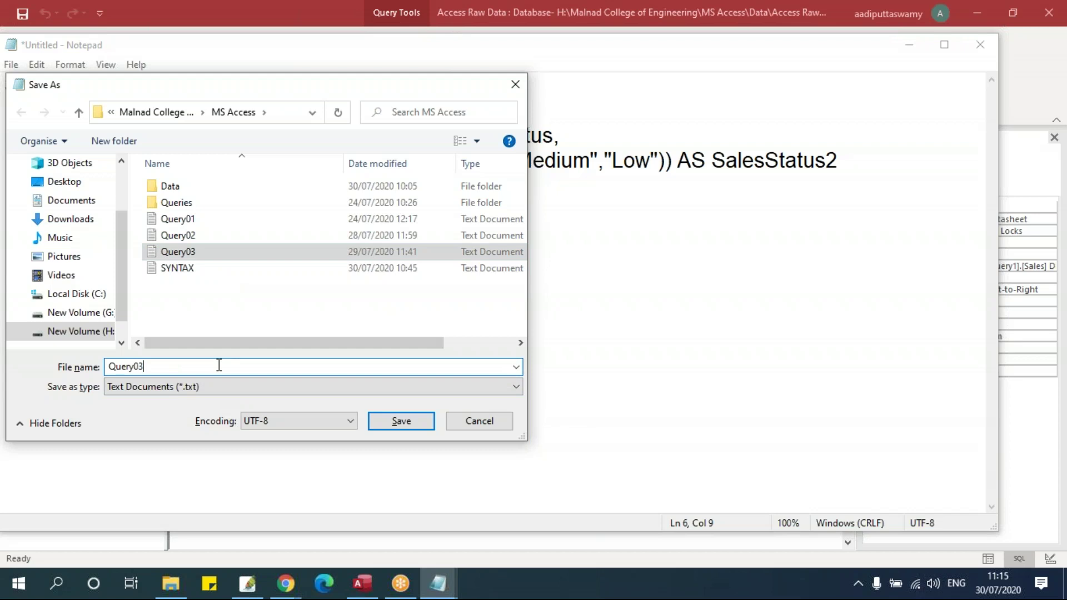
key(BackSpace)
text(4)
click(389, 423)
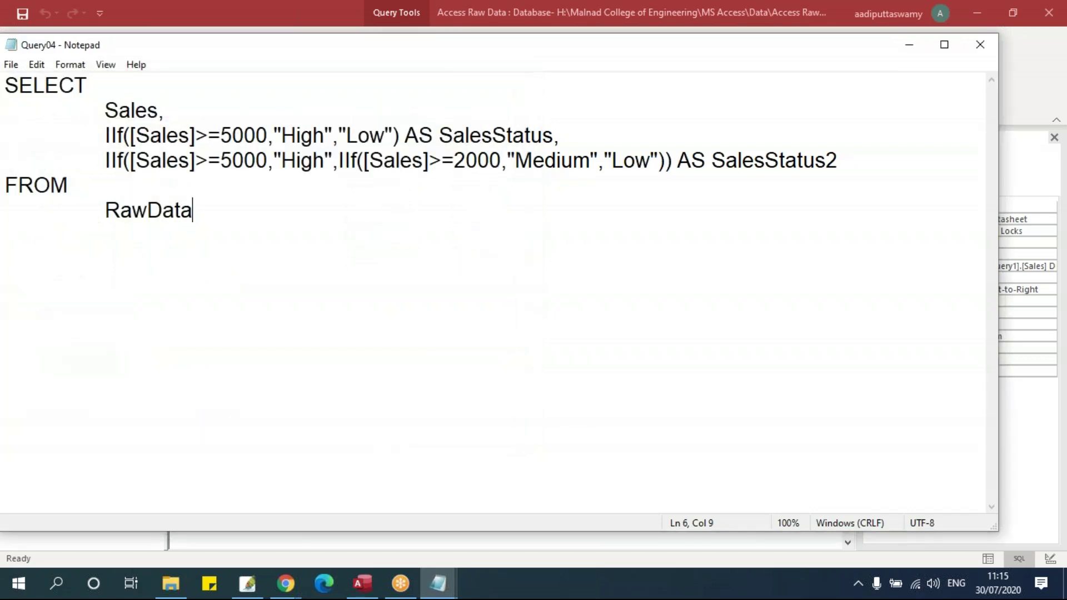
key(Return)
key(Return)
Switch back to Access and delete the Sales, SalesStatus and SalesStatus2 columns from Query1's design grid
key(alt+Tab)
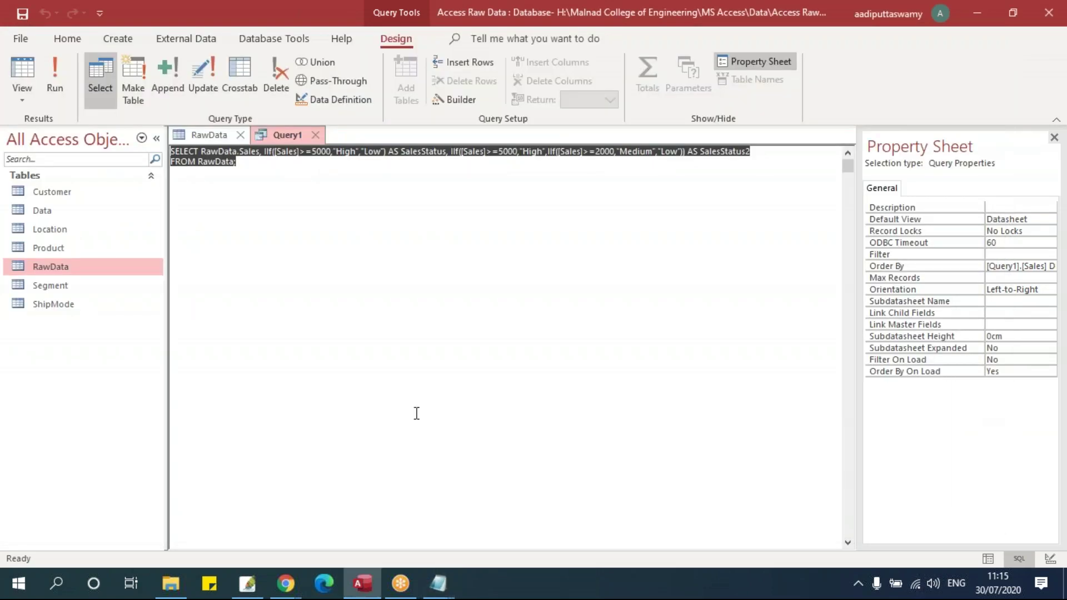
click(271, 135)
right_click(271, 135)
click(331, 212)
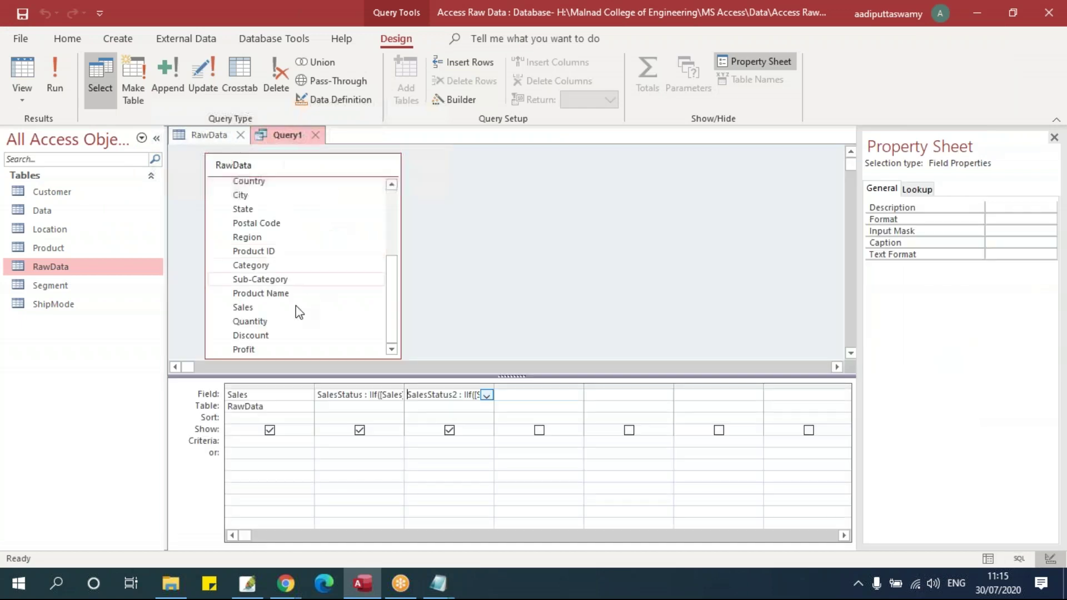
drag(343, 387, 539, 386)
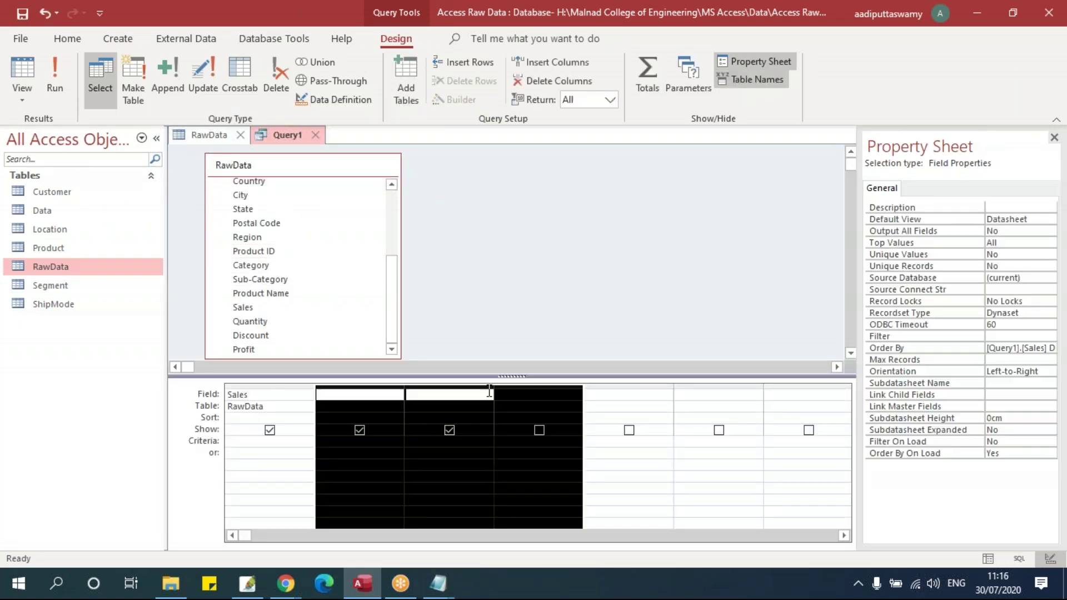
click(293, 387)
drag(293, 391, 449, 387)
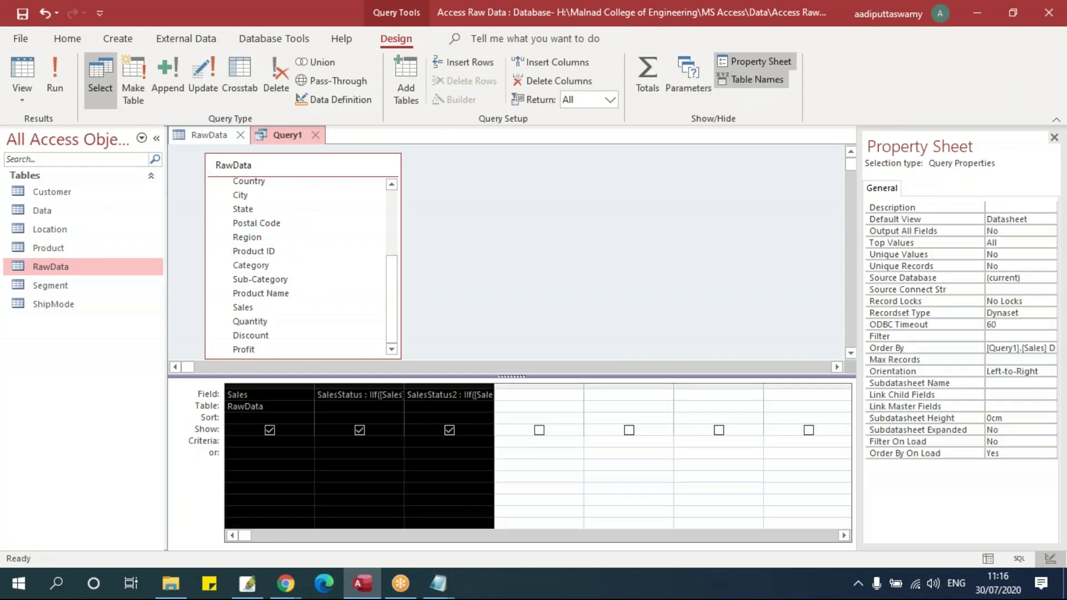
key(Delete)
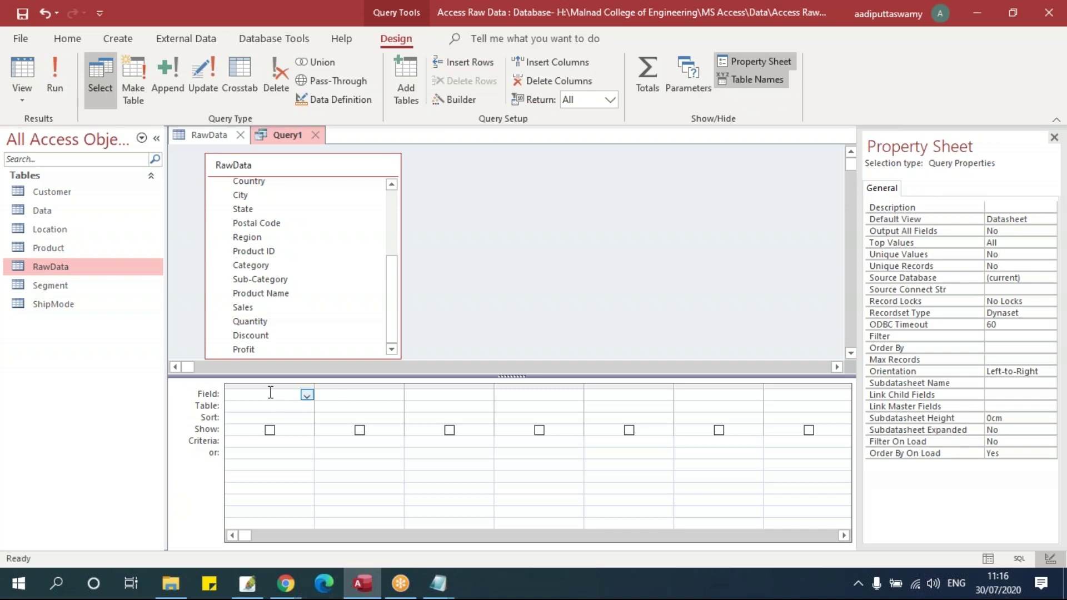
Add the Region field from RawData to Query1 and run the query
click(281, 239)
drag(283, 243, 261, 391)
click(62, 84)
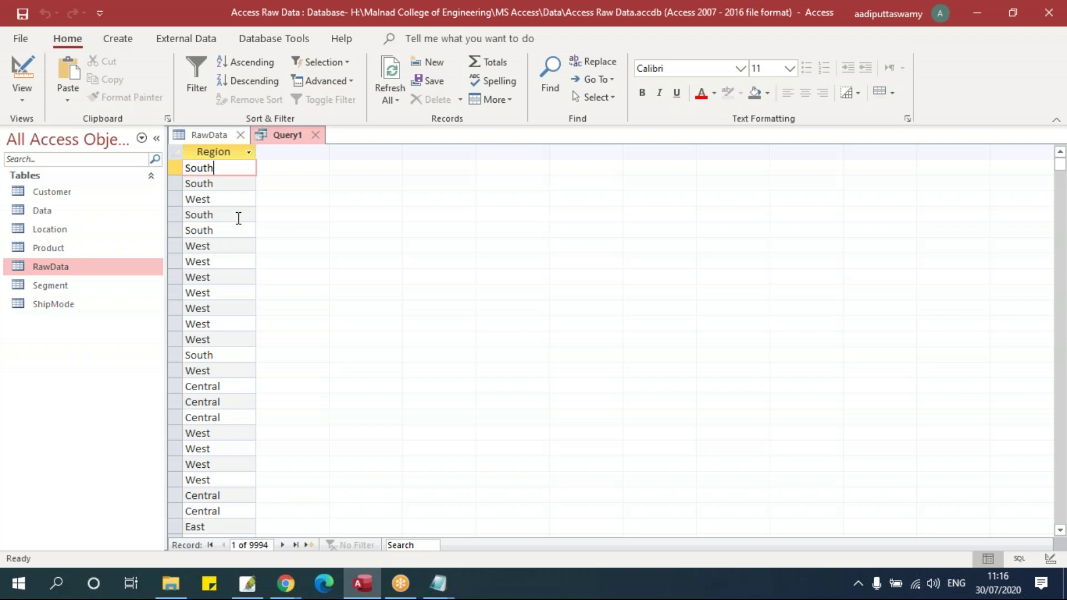
Return Query1 to Design View and begin a calculated field RegionCode : Switch( in the Expression Builder for the second column
right_click(275, 134)
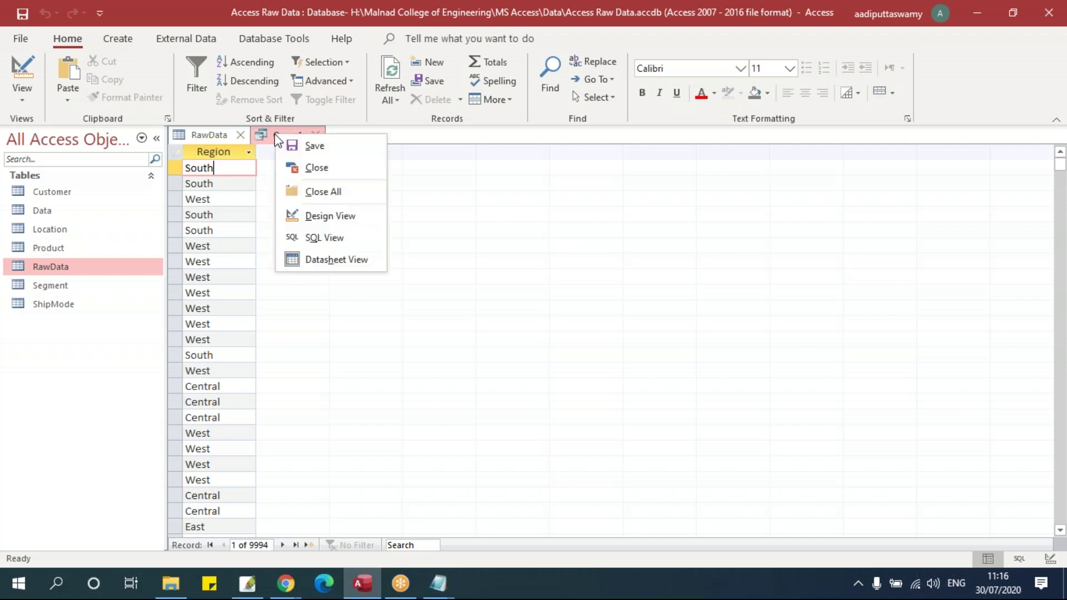
click(339, 215)
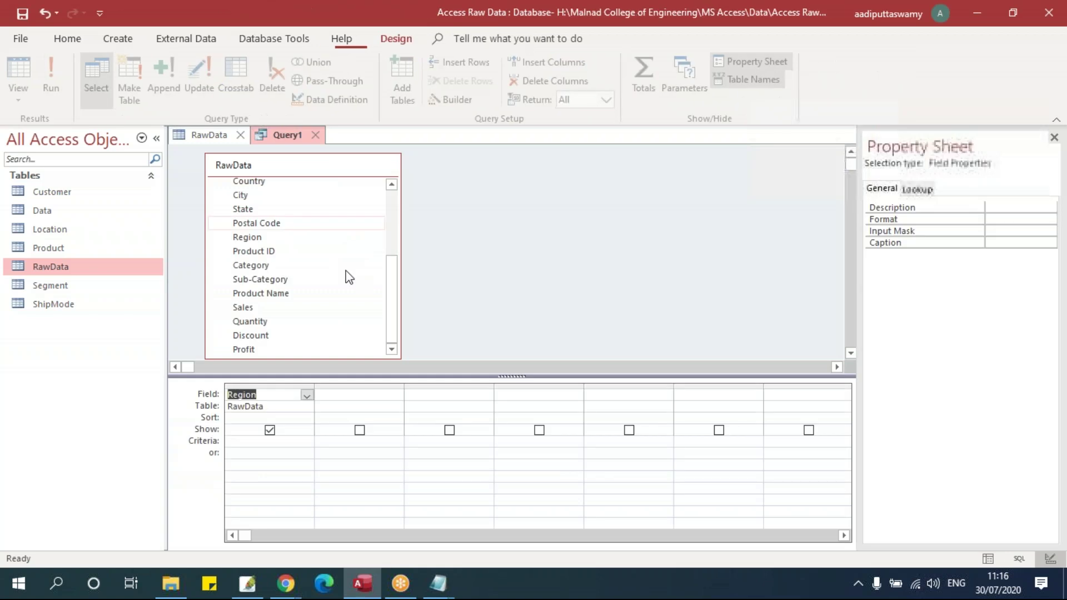
click(372, 393)
right_click(372, 393)
click(409, 497)
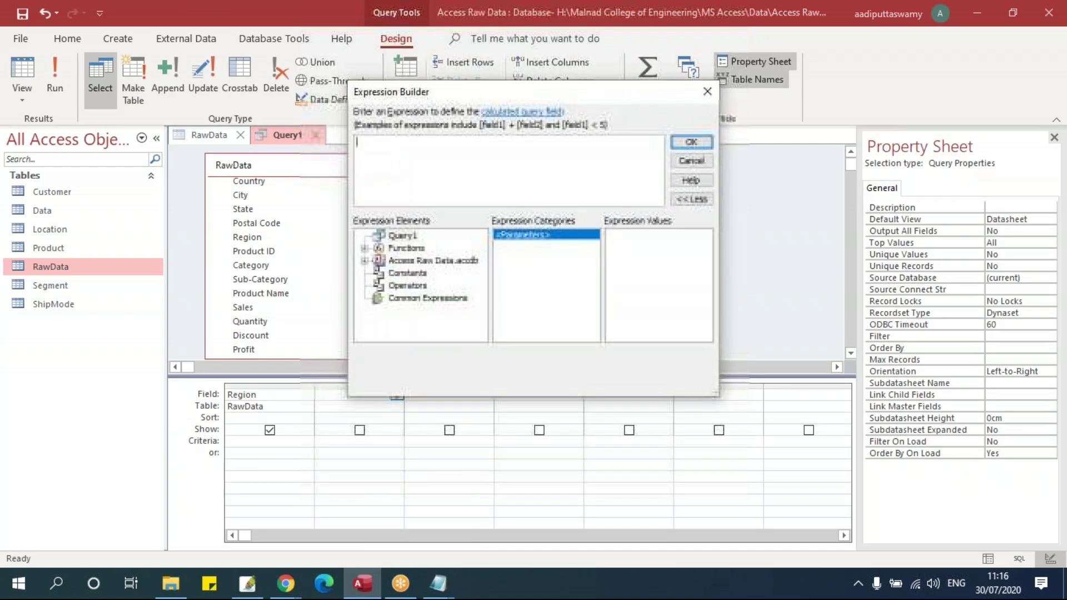
text(RegionCode )
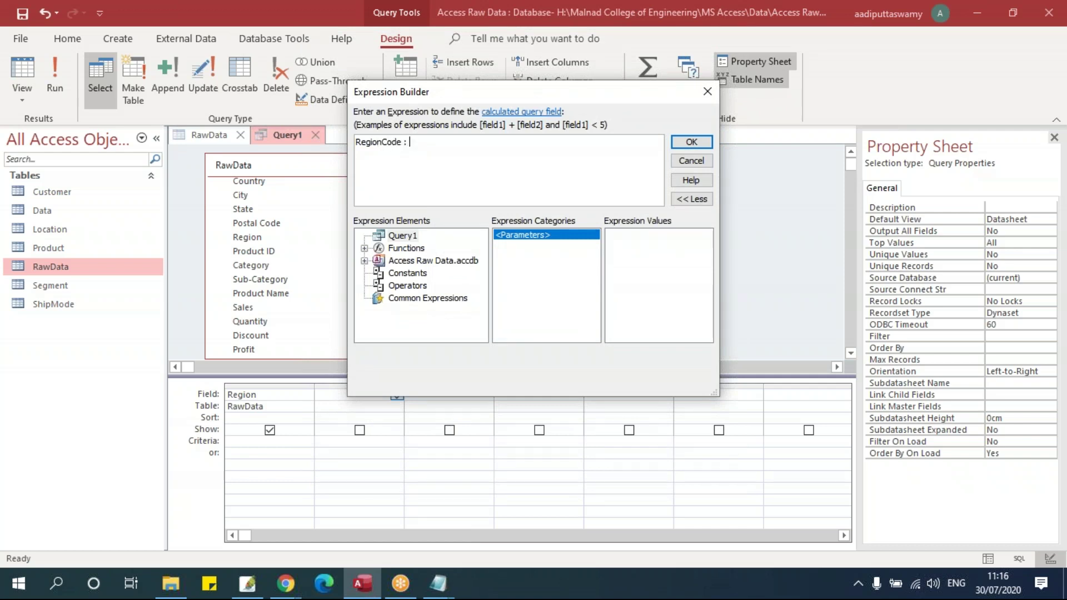
text(: Switch()
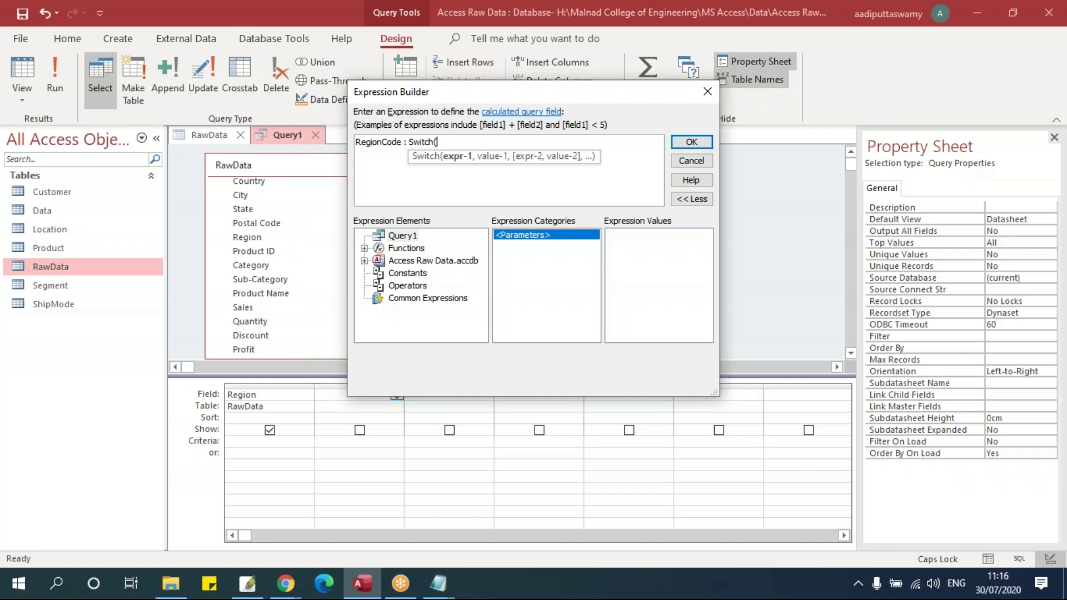
Complete the Switch arguments so Region "East" returns "ET", "South" returns "ST", "West" returns "WT" and "Central" returns "CT"
text(Region = "East","ET")
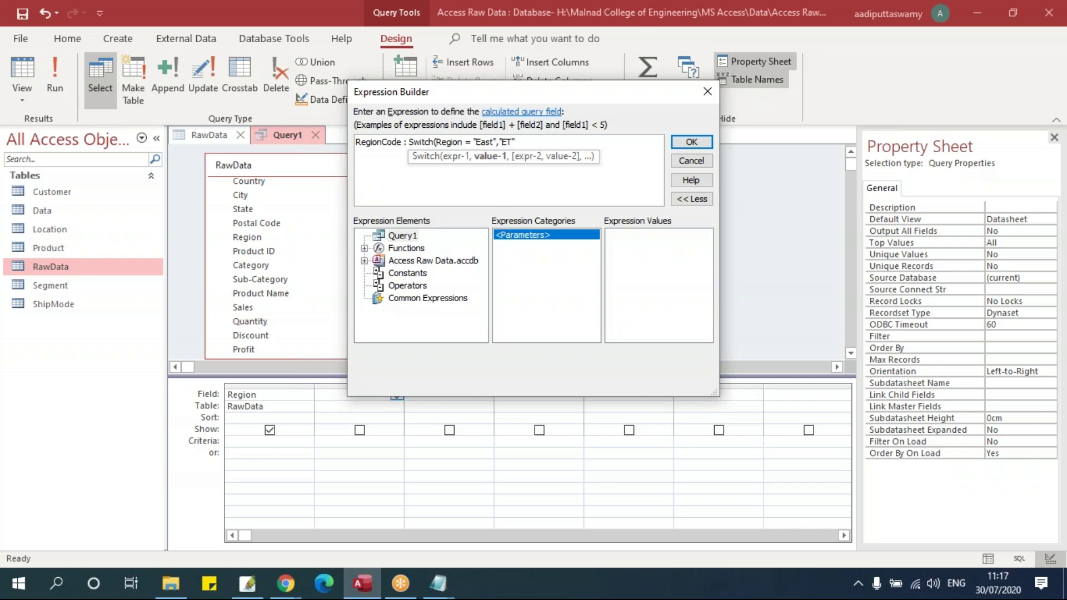
text(,Region = "South)
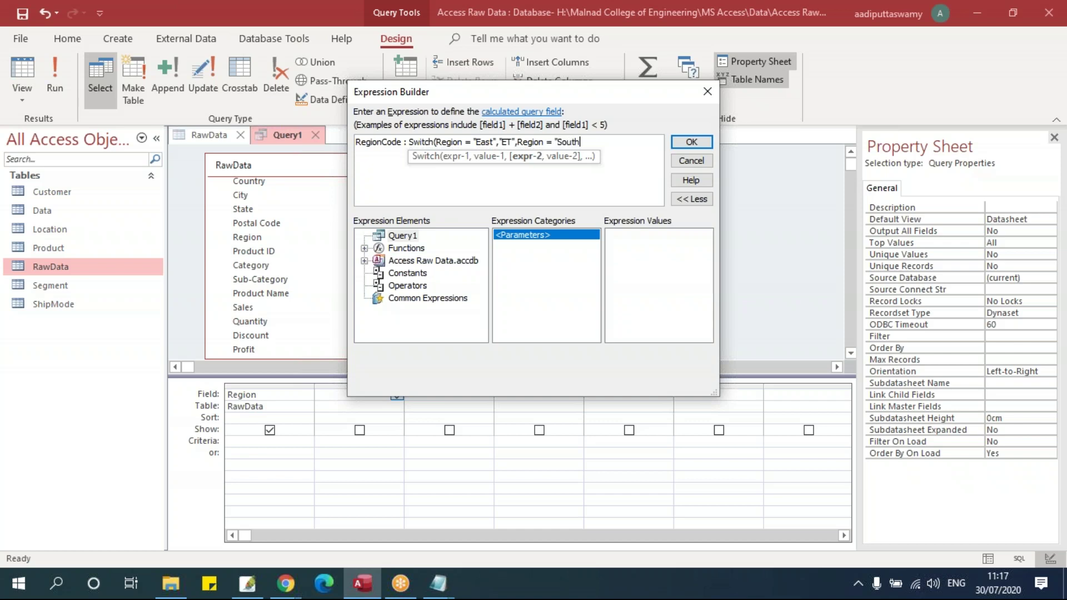
text(","ST",)
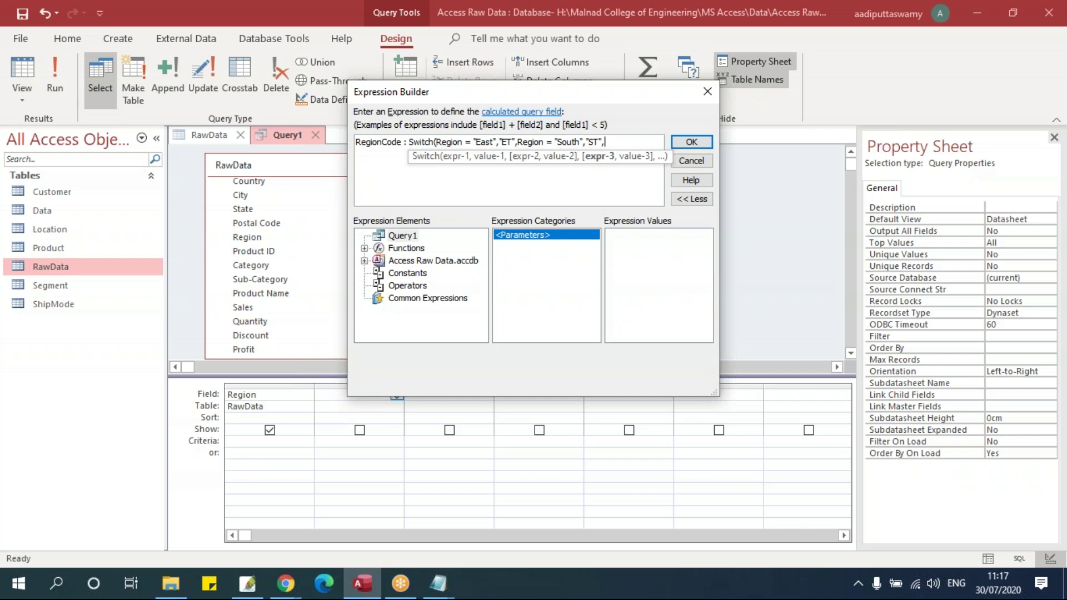
text(Region)
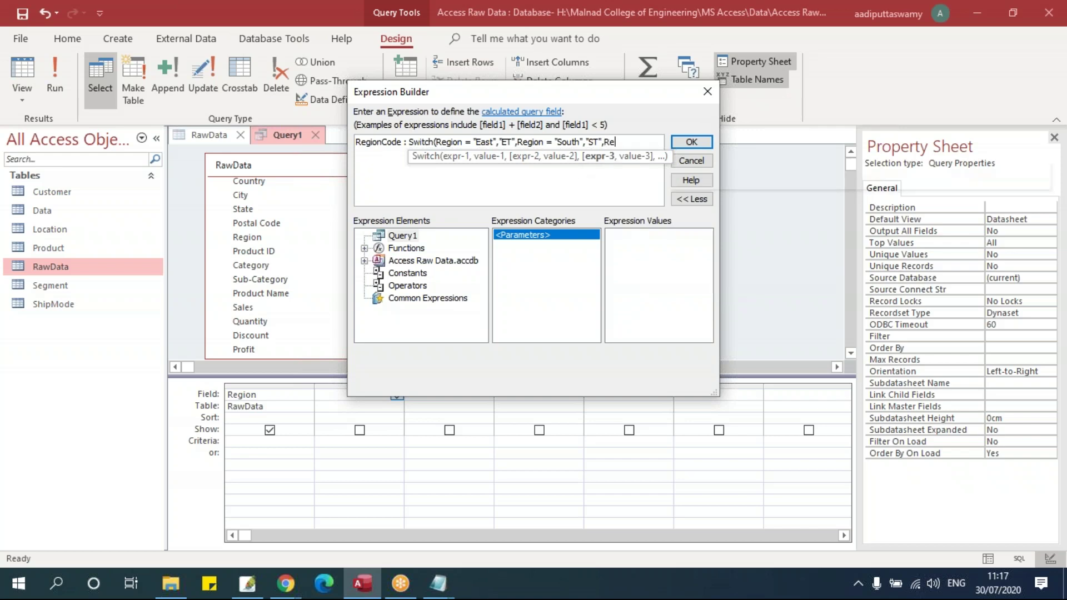
text( = )
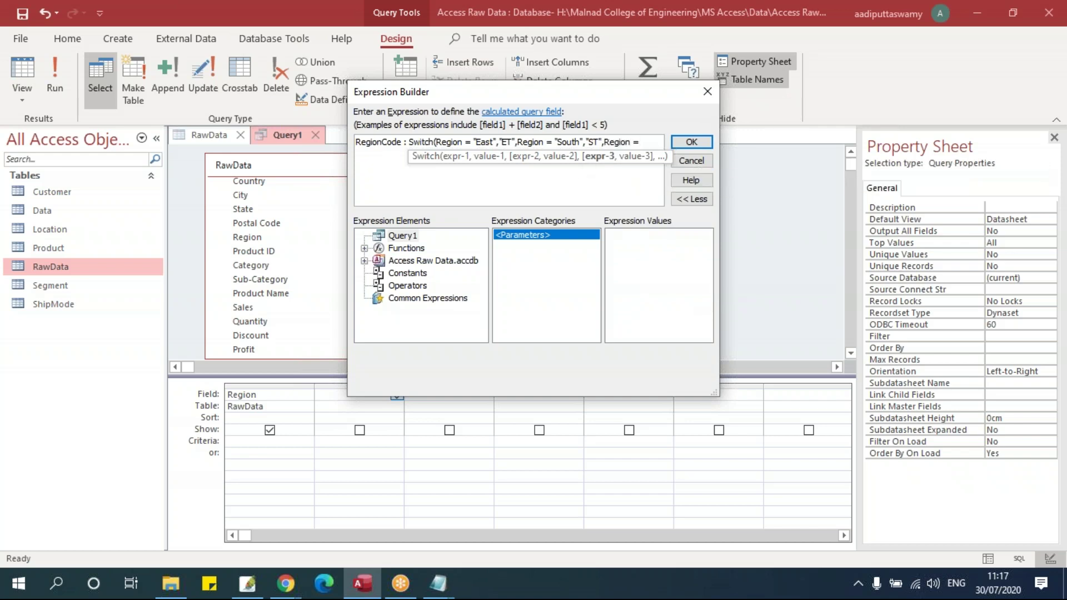
text("West)
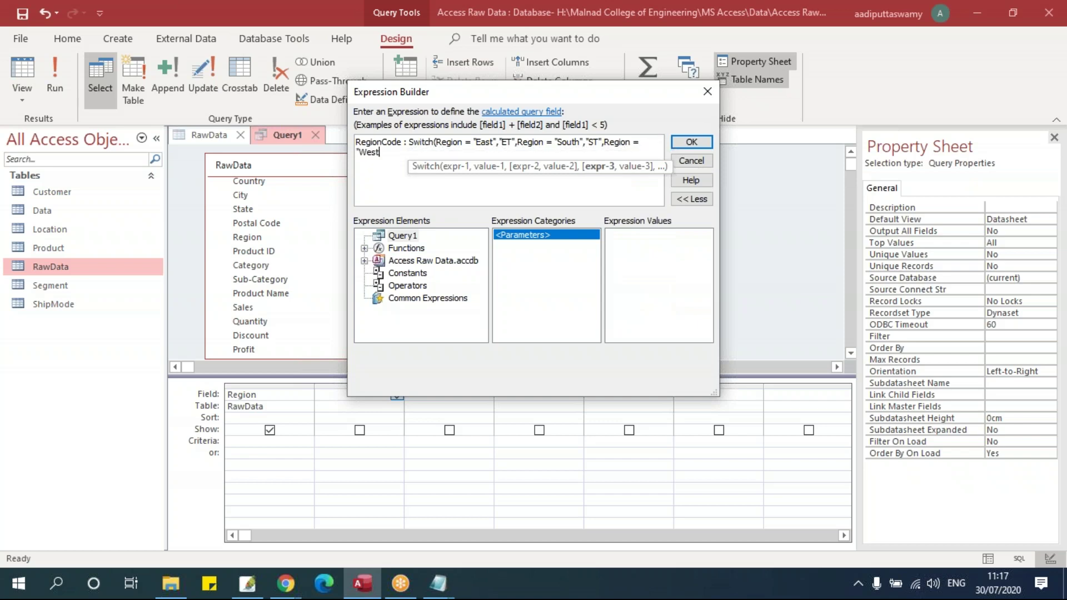
text(","WT",)
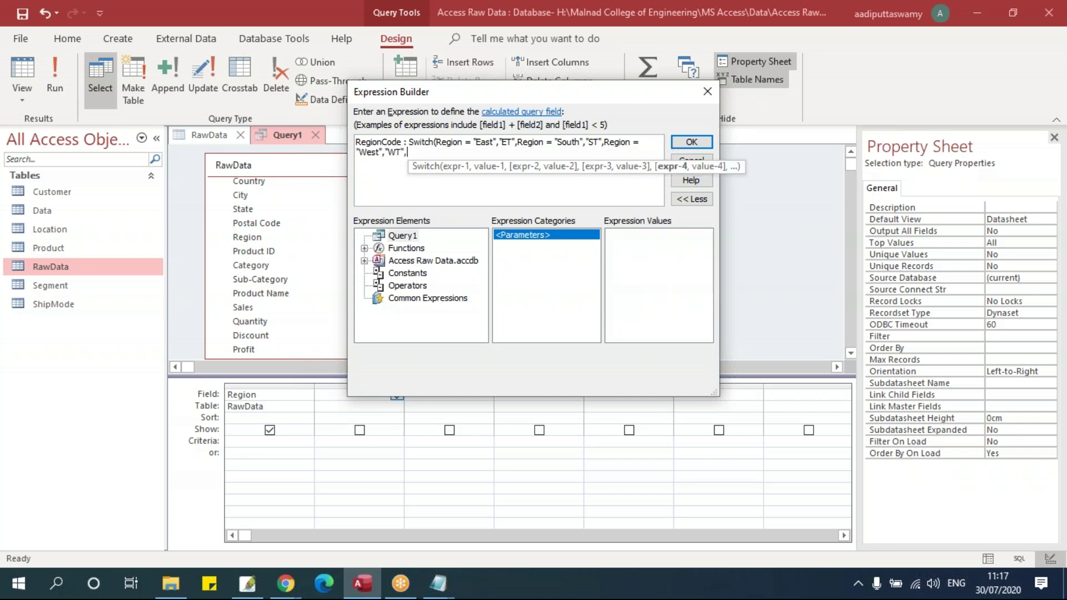
text(Region = "Central","CT)
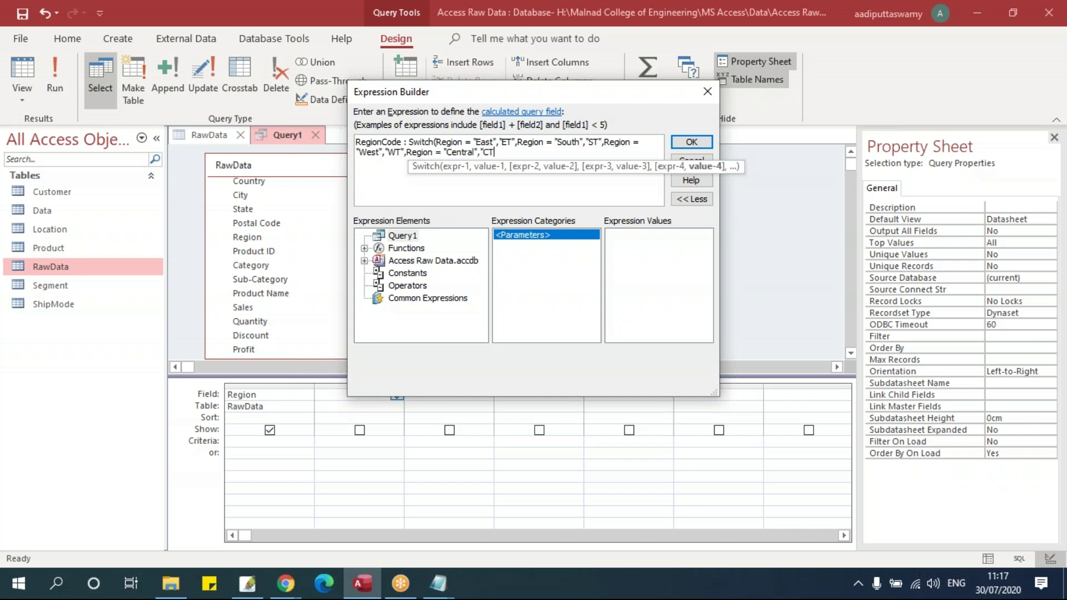
text("))
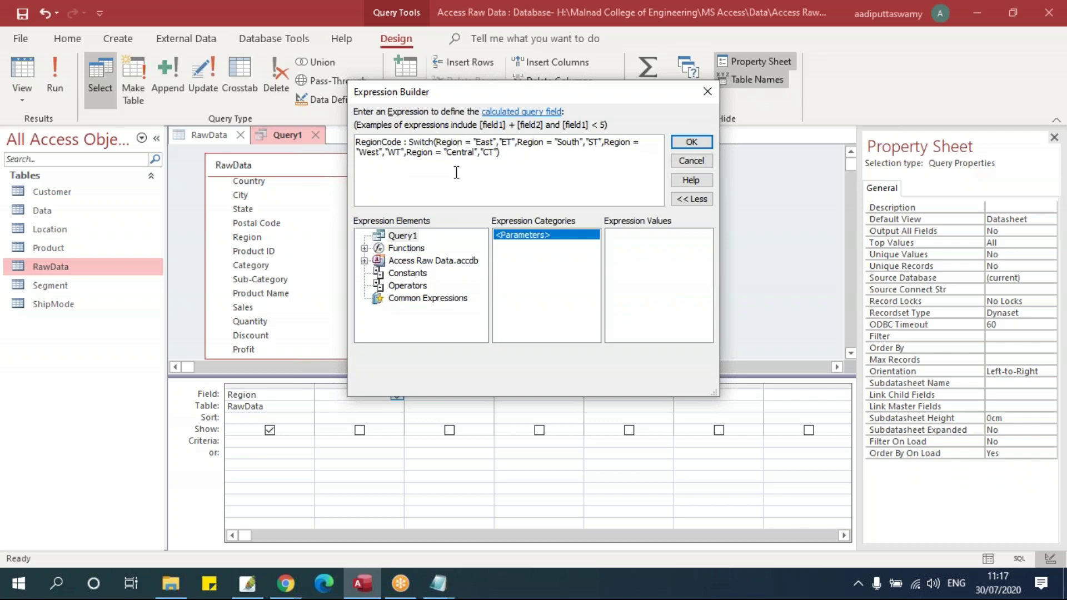
click(514, 142)
drag(512, 159, 490, 158)
click(481, 142)
drag(535, 161, 415, 142)
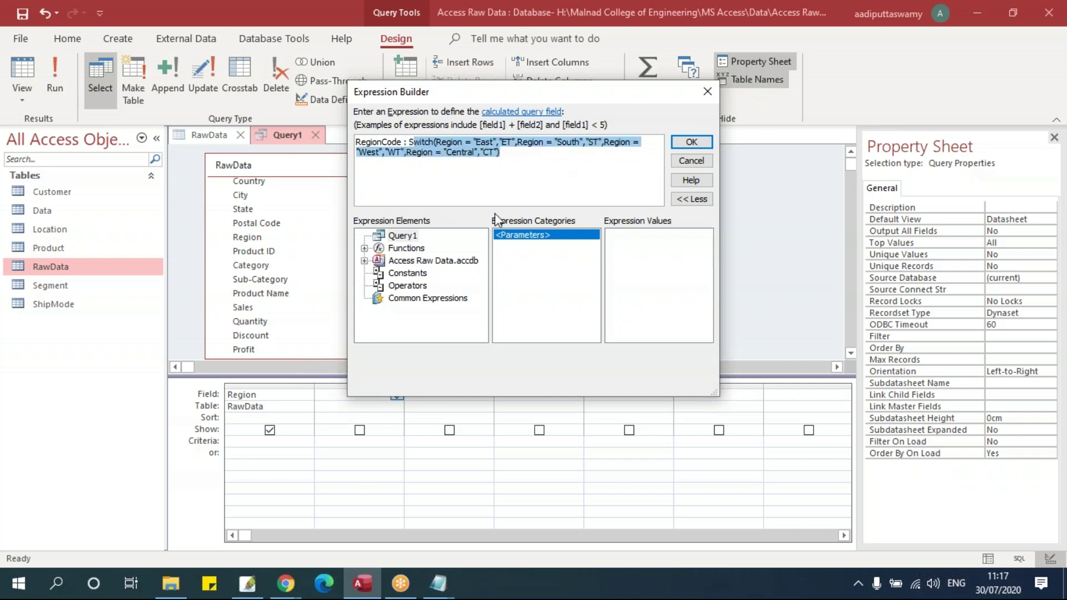
Accept the RegionCode expression and run Query1, sorting the results by Region in ascending order
click(690, 143)
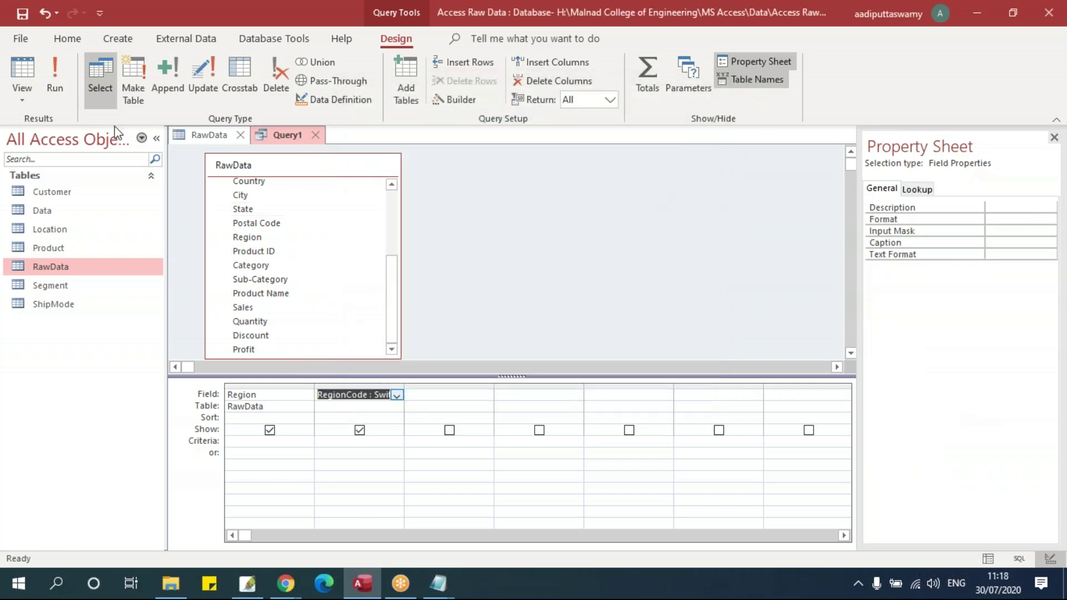
click(61, 79)
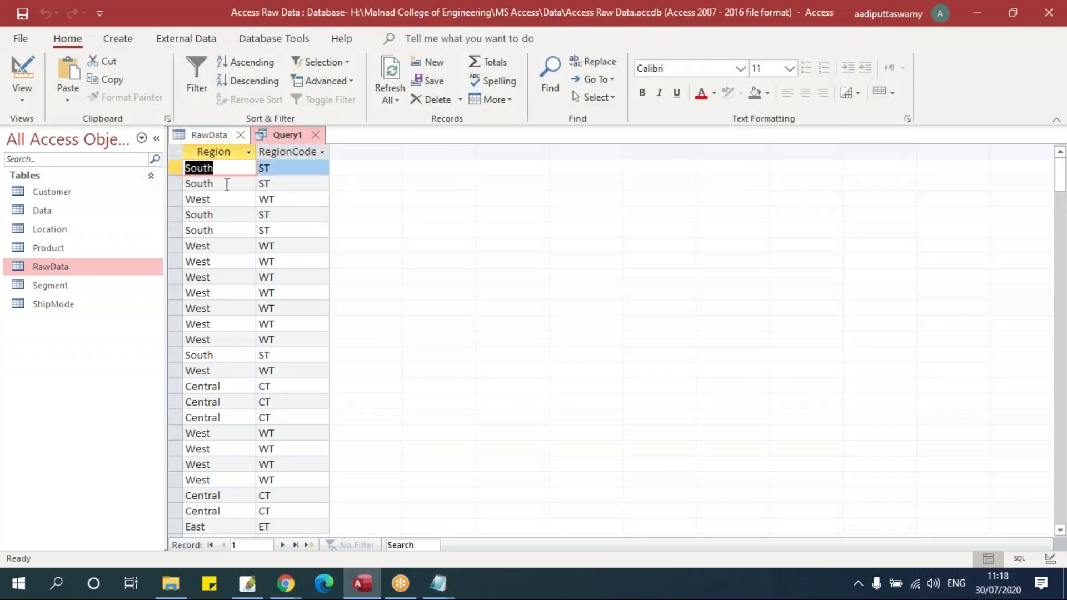
click(226, 152)
click(209, 167)
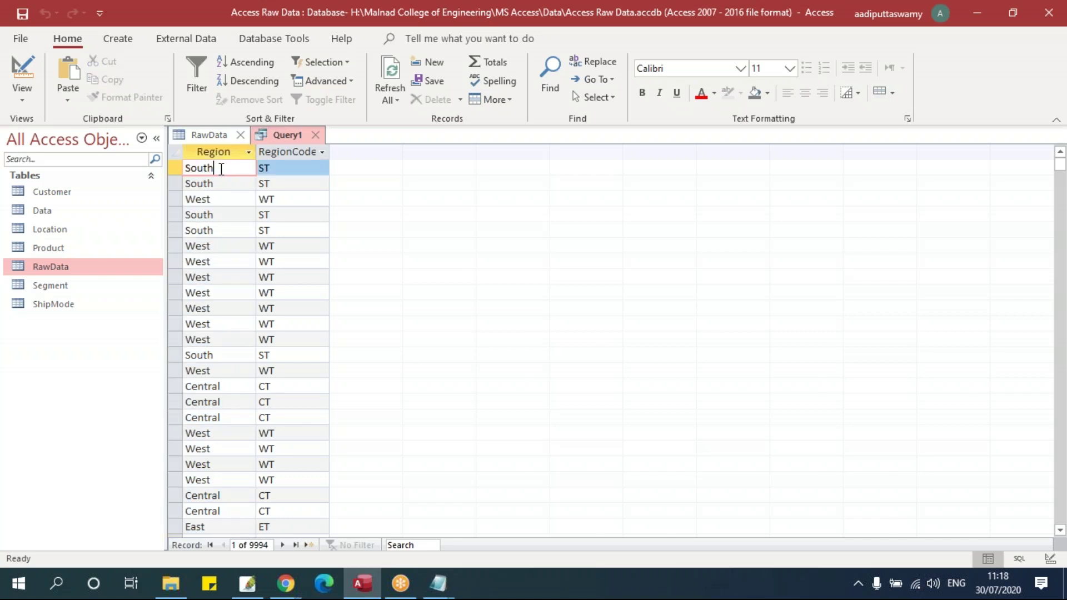
click(247, 62)
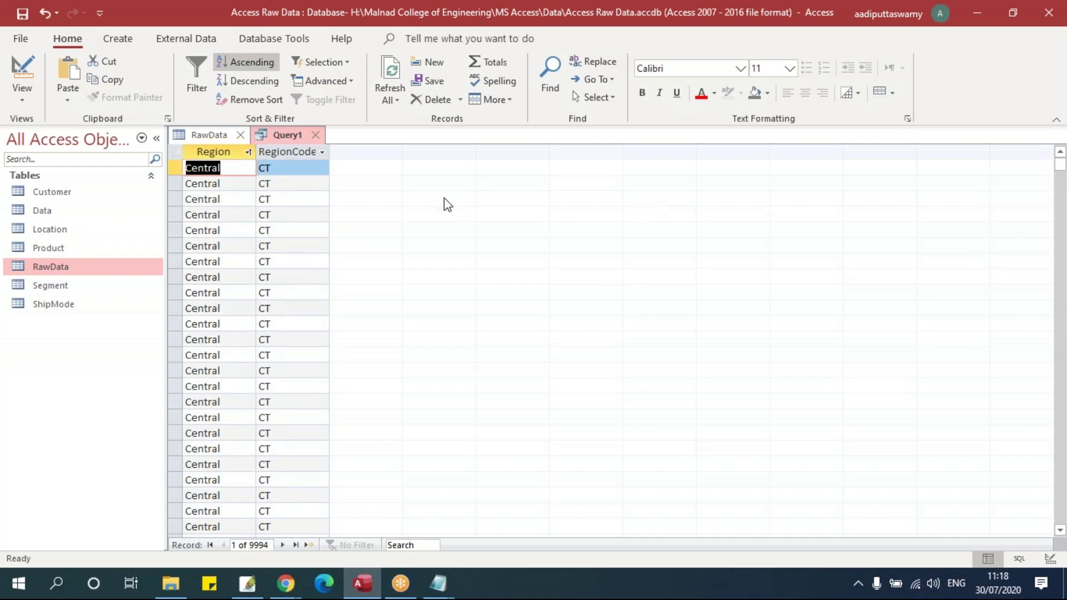
Group Query1 by Region and RegionCode with Totals, and run it to check the code assigned to each region
right_click(290, 136)
click(333, 217)
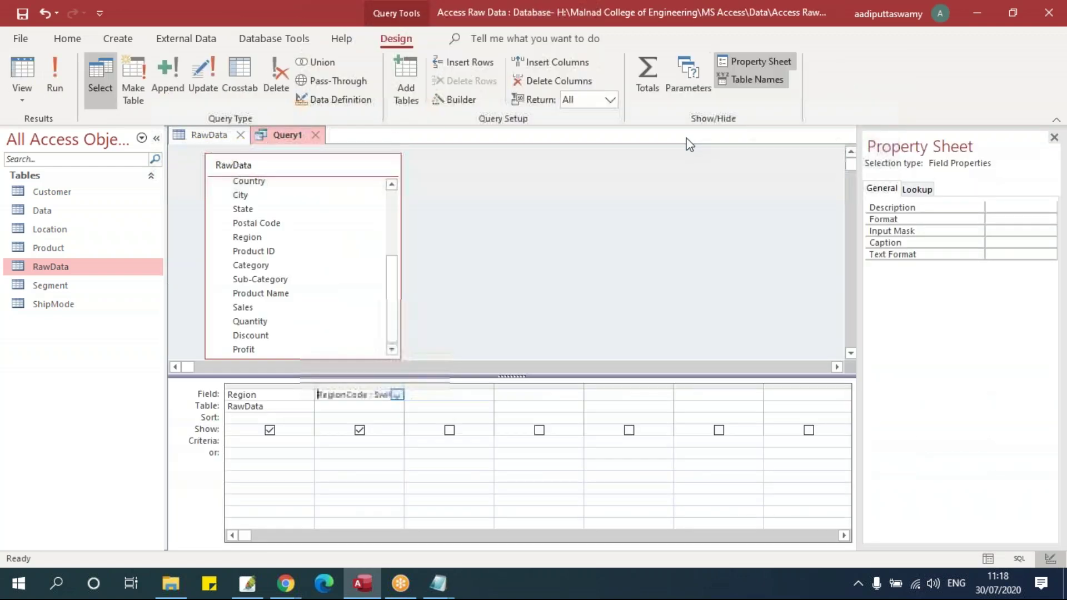
click(656, 78)
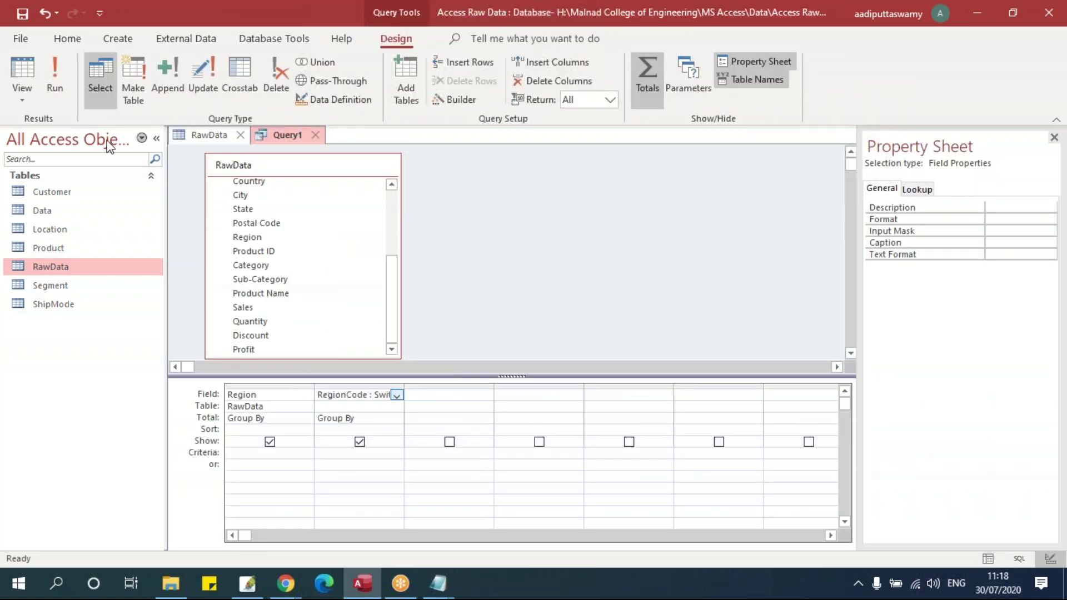
click(54, 72)
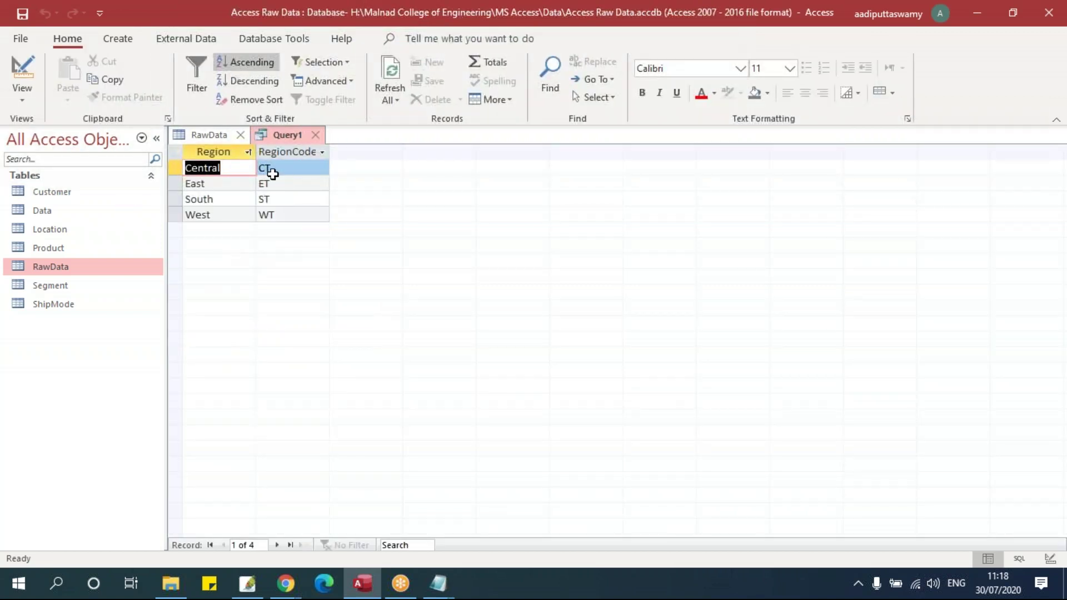
click(233, 169)
click(301, 170)
click(228, 184)
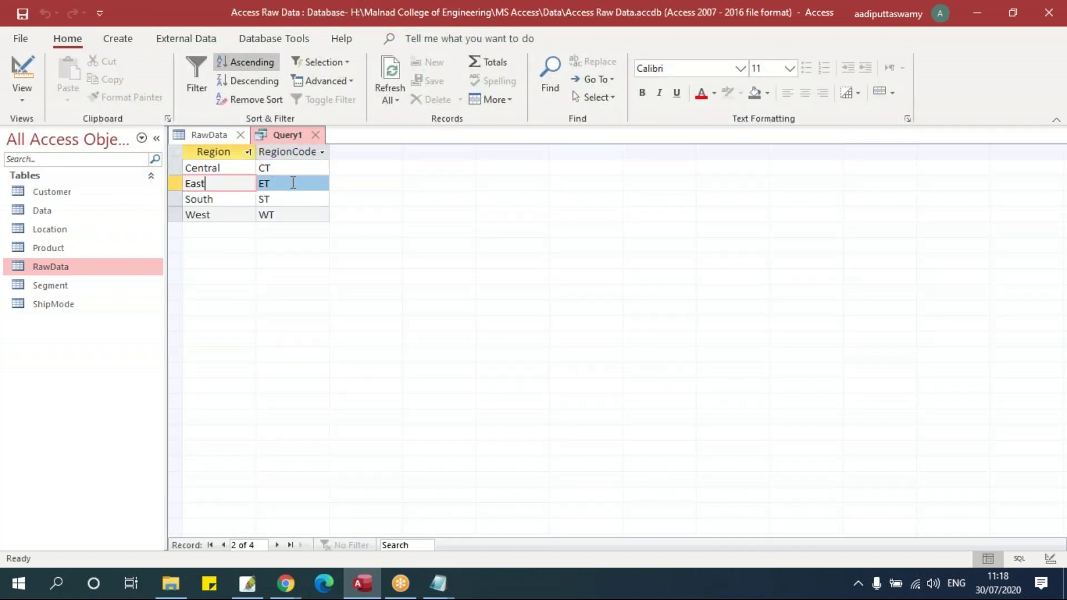
click(293, 183)
click(280, 200)
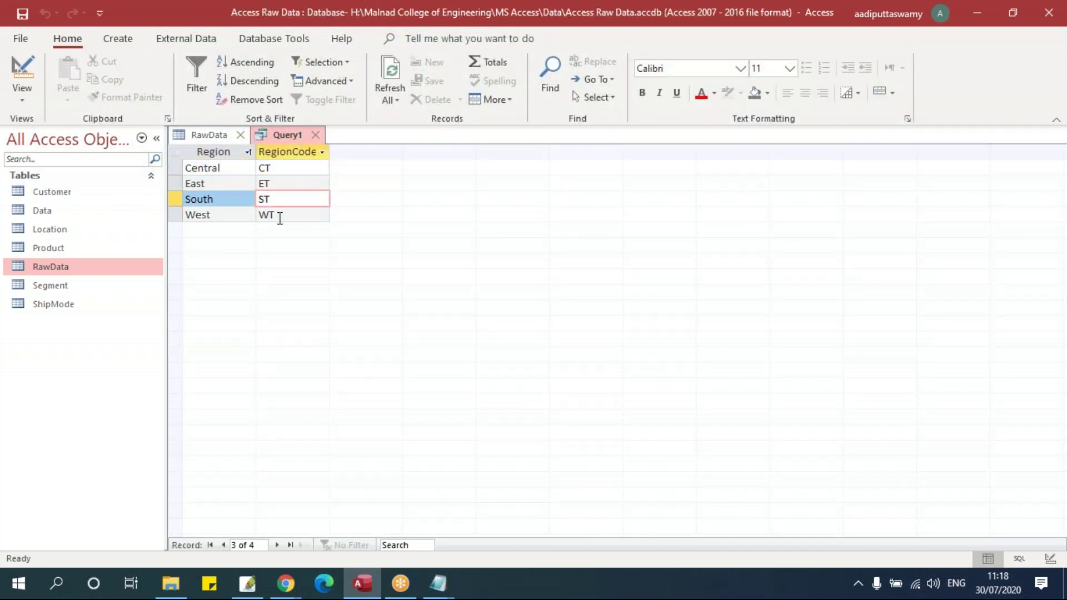
Return Query1 to Design View and turn off the Totals grouping
right_click(274, 139)
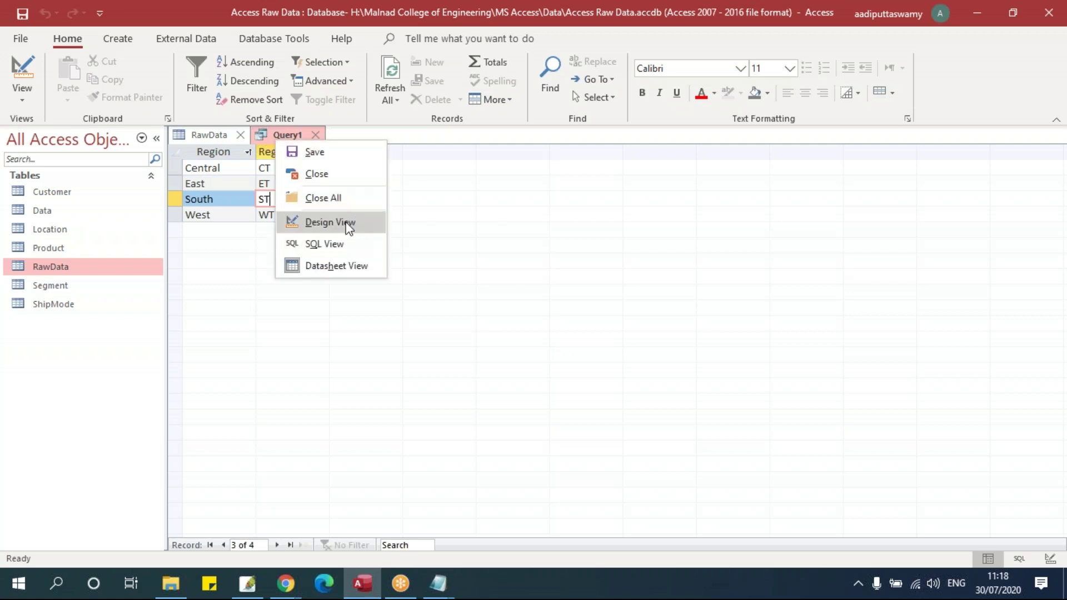
click(329, 222)
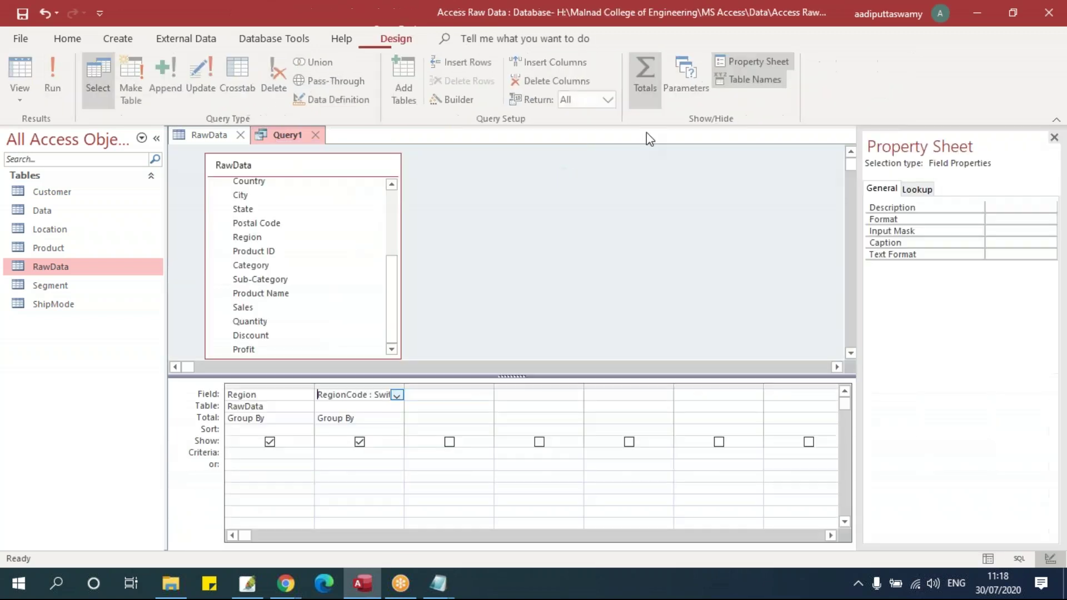
right_click(283, 125)
Show Query1 in SQL View and copy its entire SQL statement
right_click(282, 135)
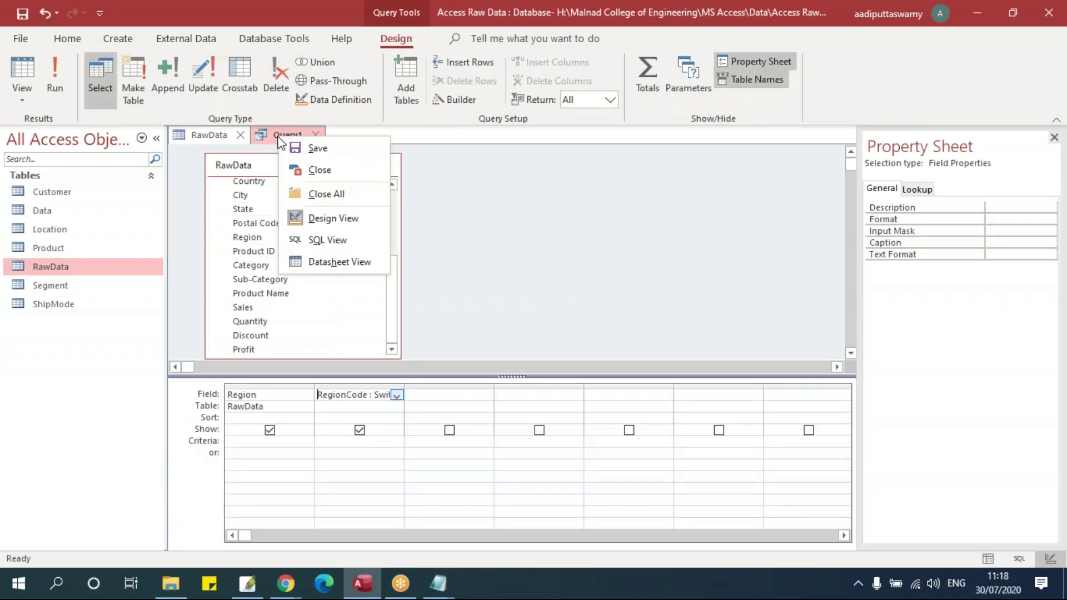
click(339, 242)
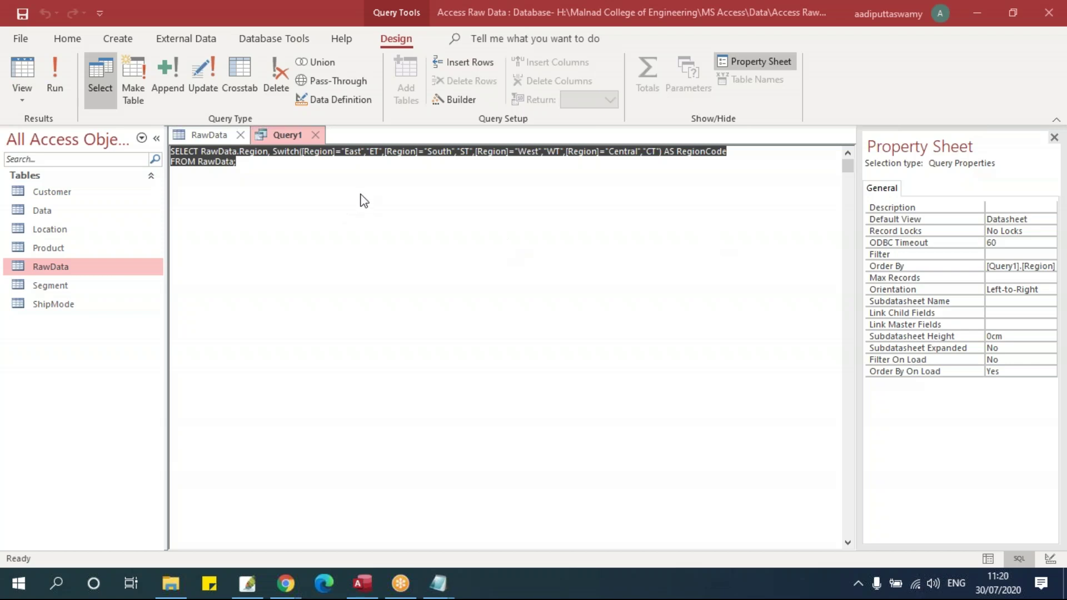
click(281, 176)
key(ctrl+a)
key(ctrl+c)
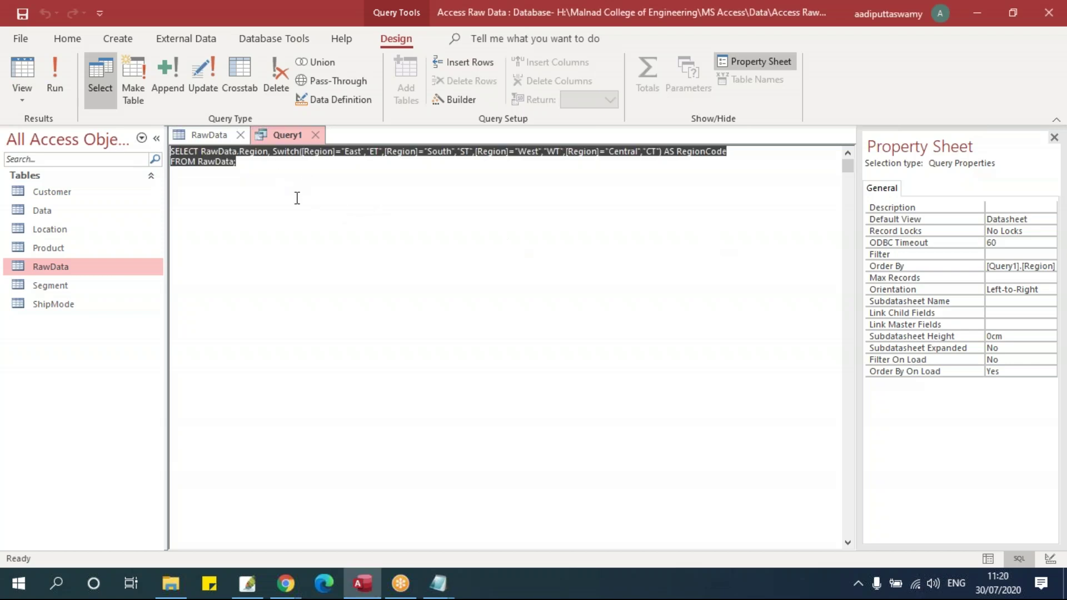
Switch to the Query04 file in Notepad and paste the Switch query's SQL below the existing IIf statement
mouse_move(437, 580)
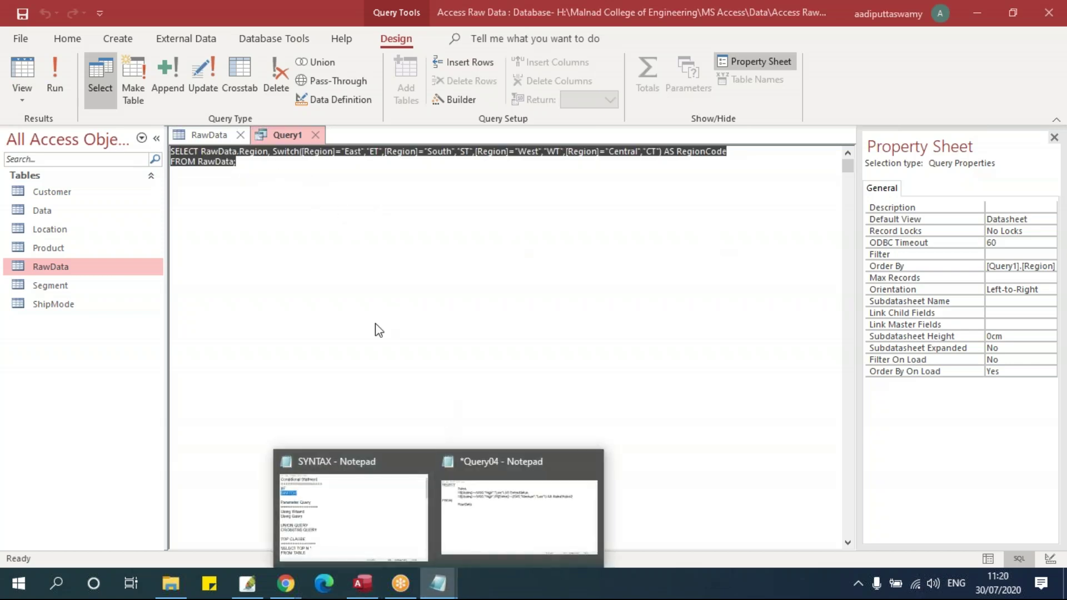
click(492, 514)
key(Return)
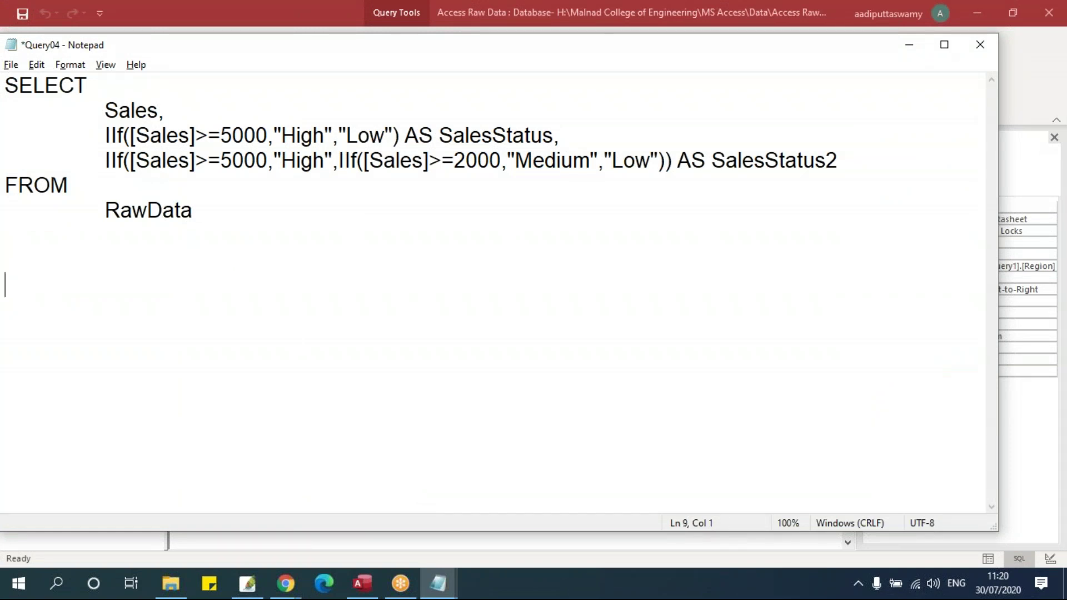
key(ctrl+v)
Put Region and the Switch expression on separate indented lines below SELECT, removing the "RawData." prefix from Region
click(97, 285)
key(Return)
key(Tab)
shift+click(205, 319)
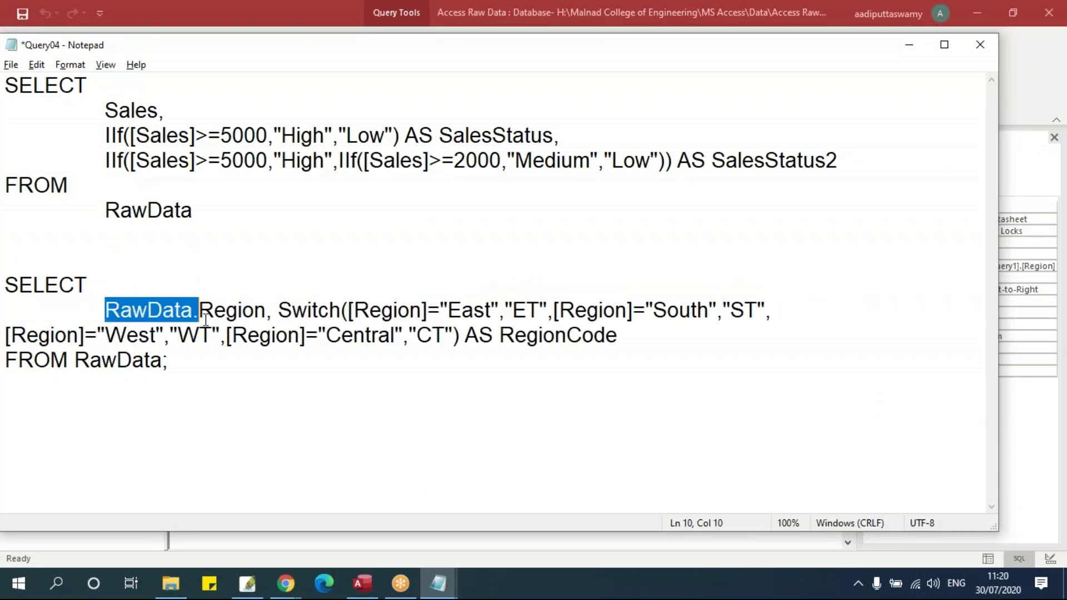
key(Delete)
click(185, 310)
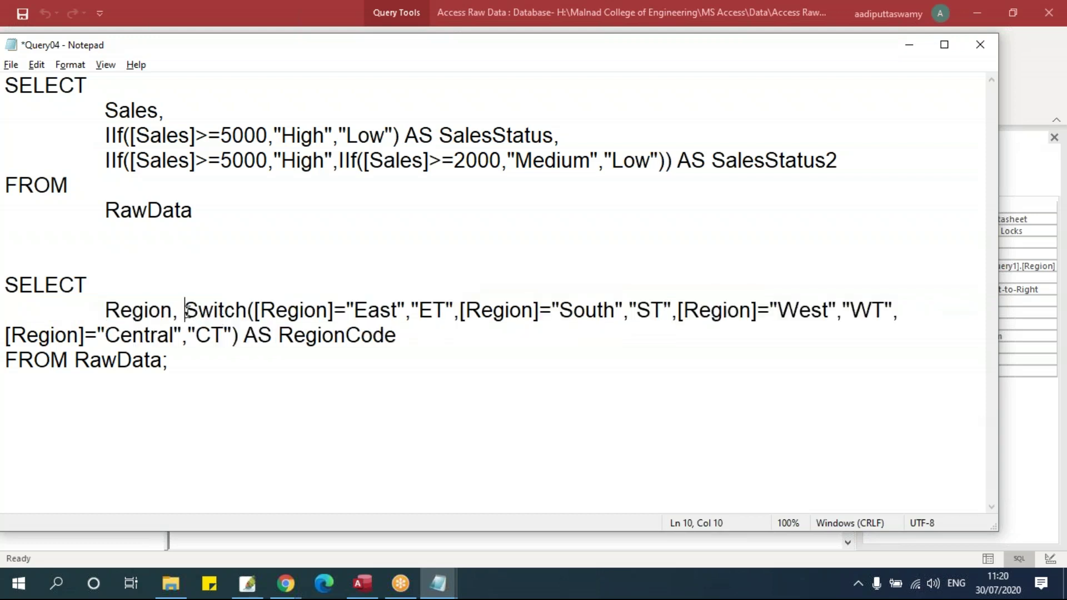
key(Return)
key(Tab)
Maximize the Query04 window and review the region and code pairs inside the Switch expression
double_click(320, 45)
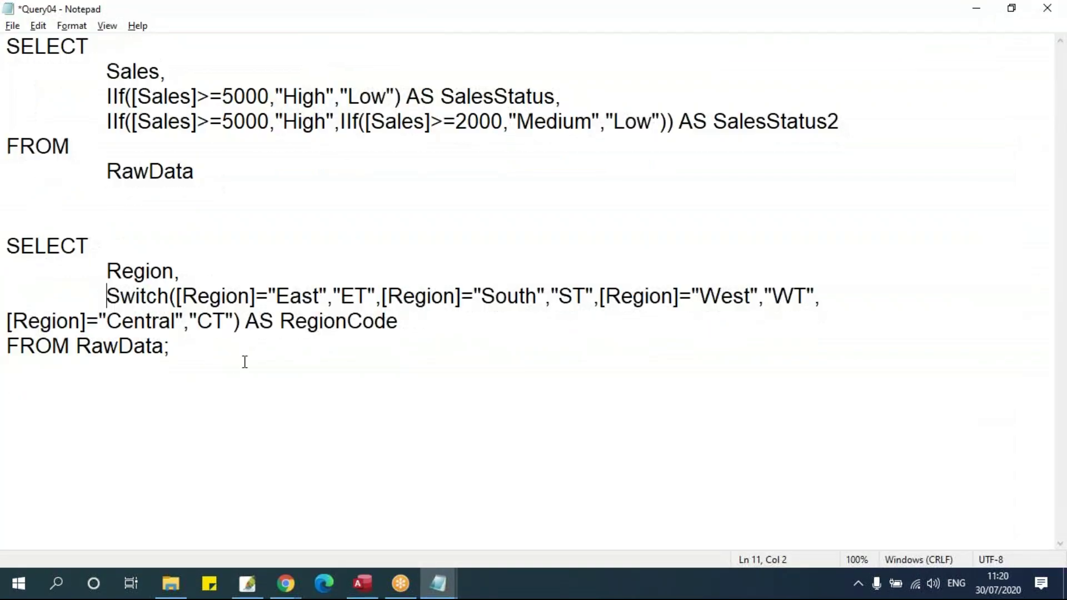
click(341, 295)
click(400, 294)
click(508, 294)
click(586, 298)
click(633, 300)
click(700, 297)
click(794, 297)
Move RawData to its own indented line below FROM and remove the semicolon that ends the statement
click(79, 347)
key(Return)
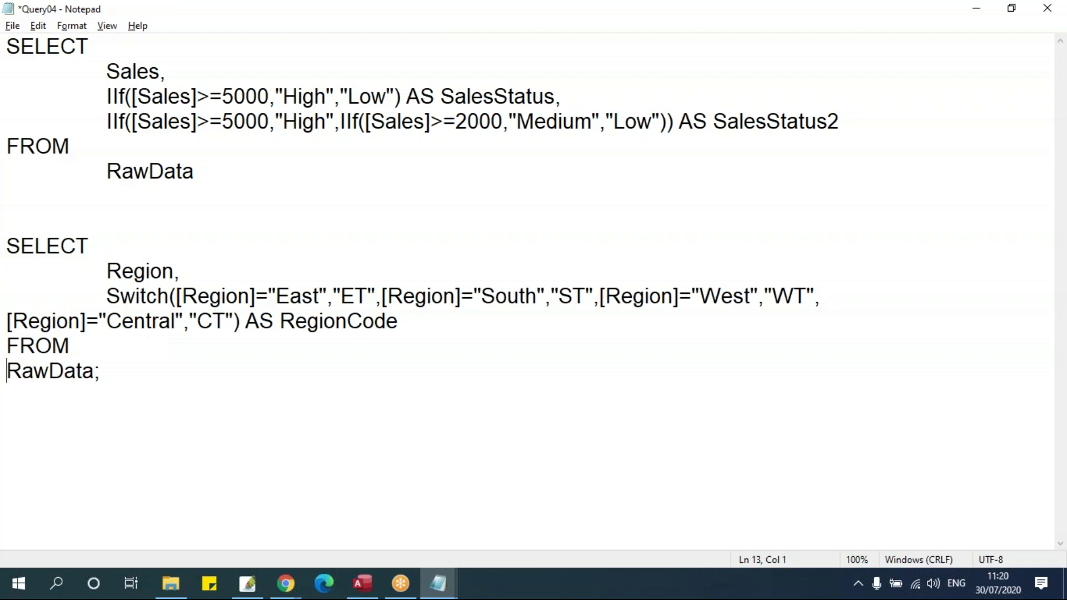
key(Tab)
click(269, 374)
key(BackSpace)
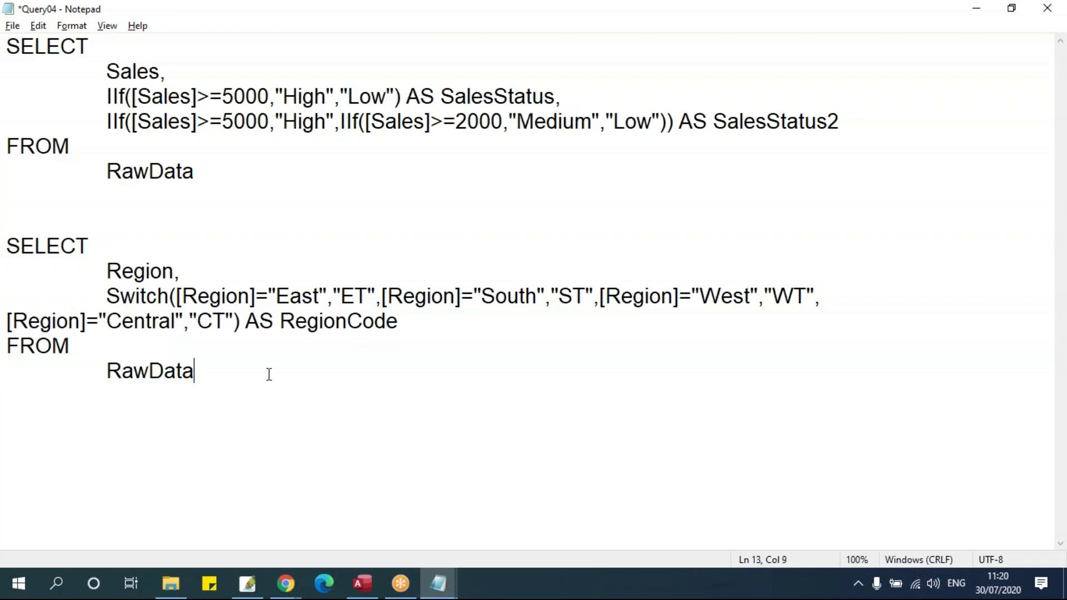
Switch to the SYNTAX notes in Notepad and read the Parameter Query topics
mouse_move(445, 572)
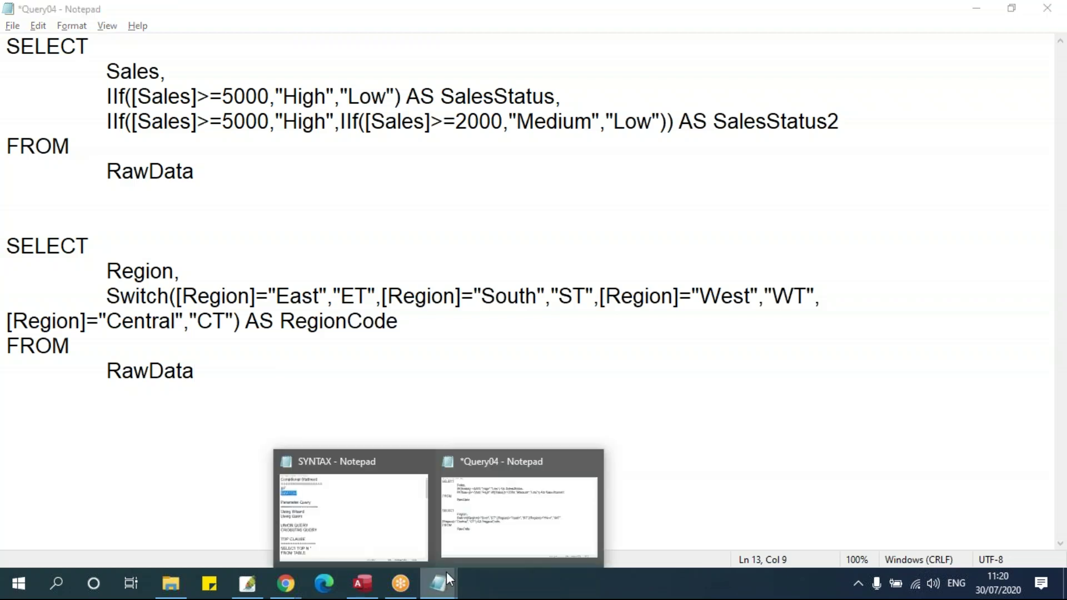
click(403, 516)
click(245, 222)
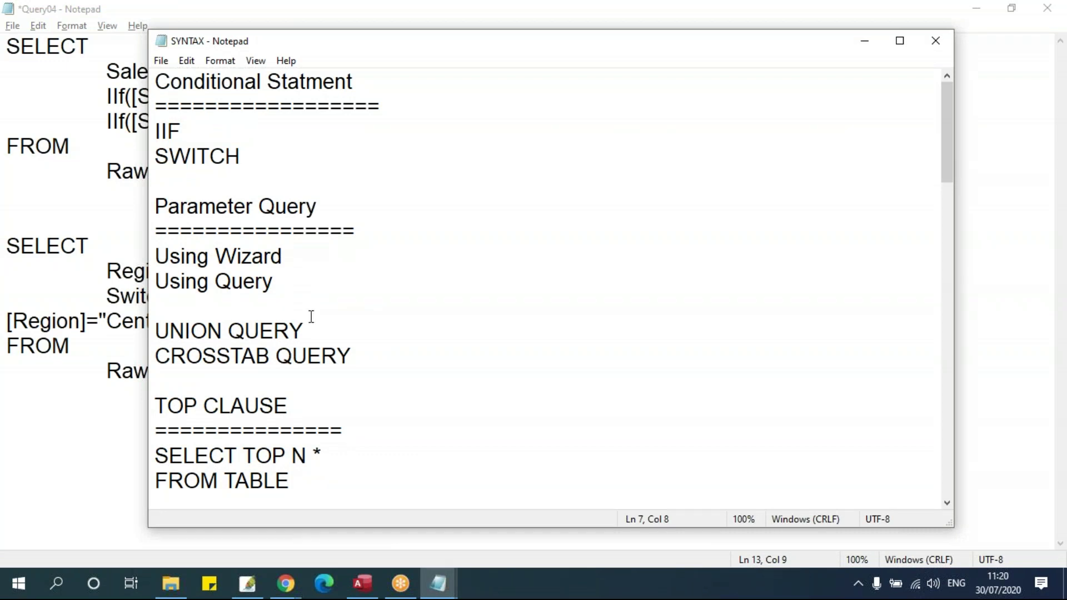
Switch back to Access, return Query1 to Design View and delete all columns from its design grid
click(363, 583)
click(298, 177)
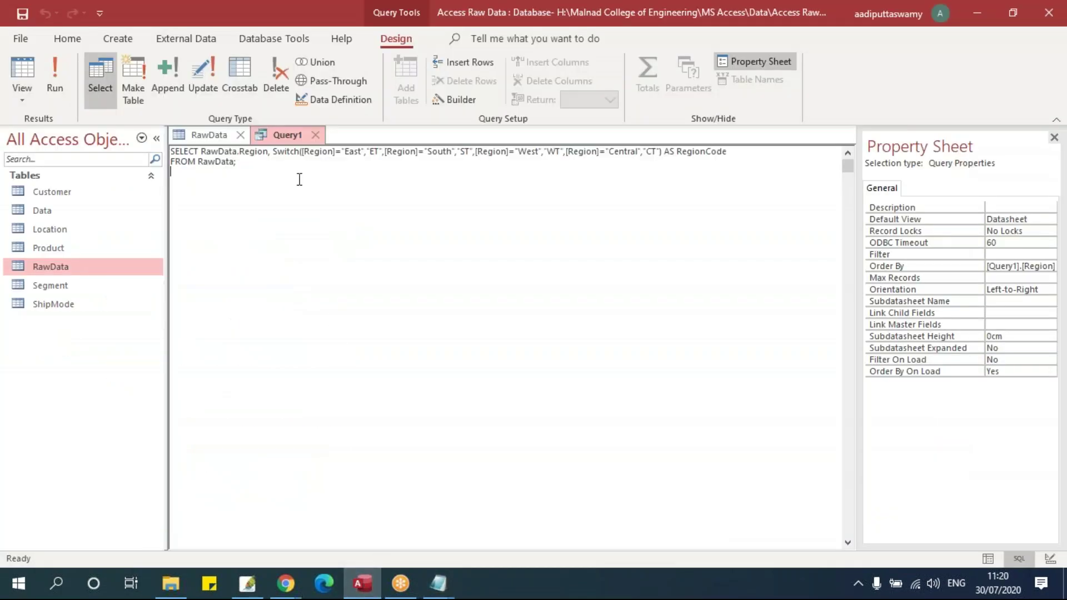
right_click(283, 136)
click(338, 218)
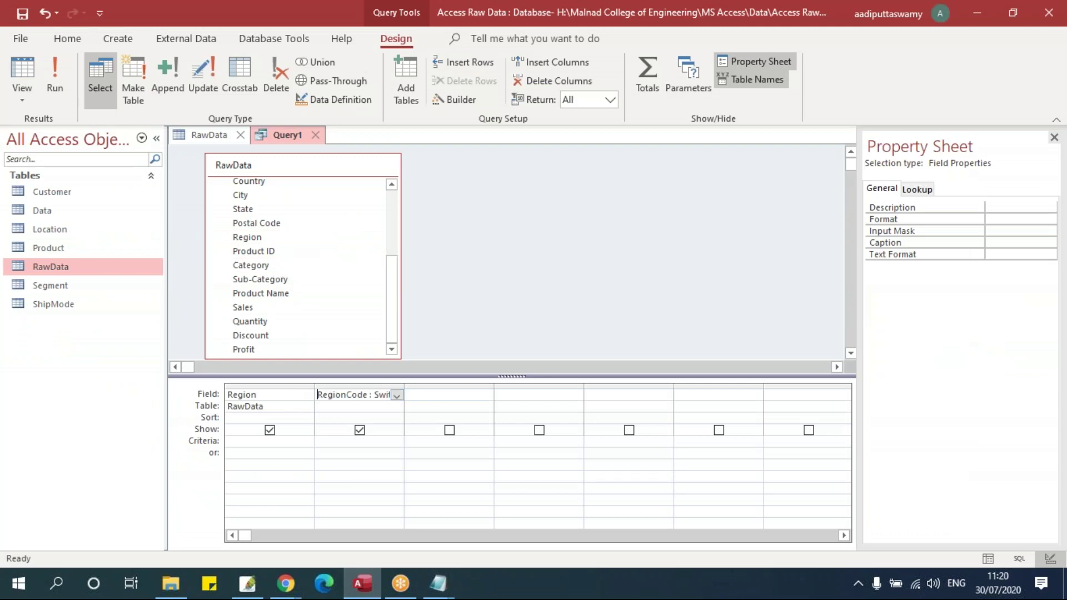
key(ctrl+a)
key(Delete)
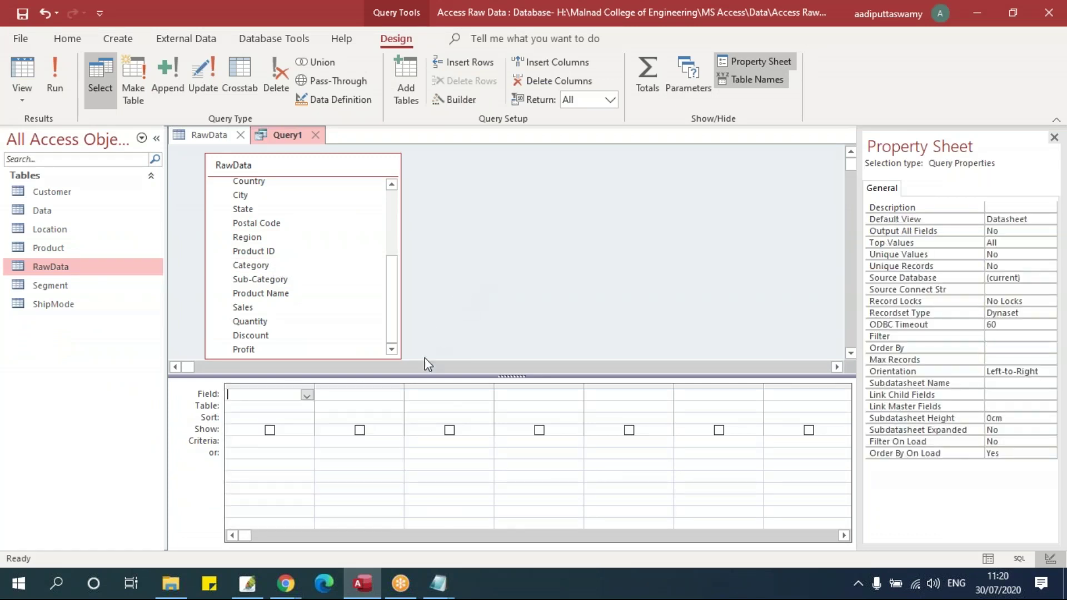
Add the Region, Category and Sales fields from RawData to Query1 and run the query
drag(432, 361, 432, 331)
drag(392, 286, 399, 308)
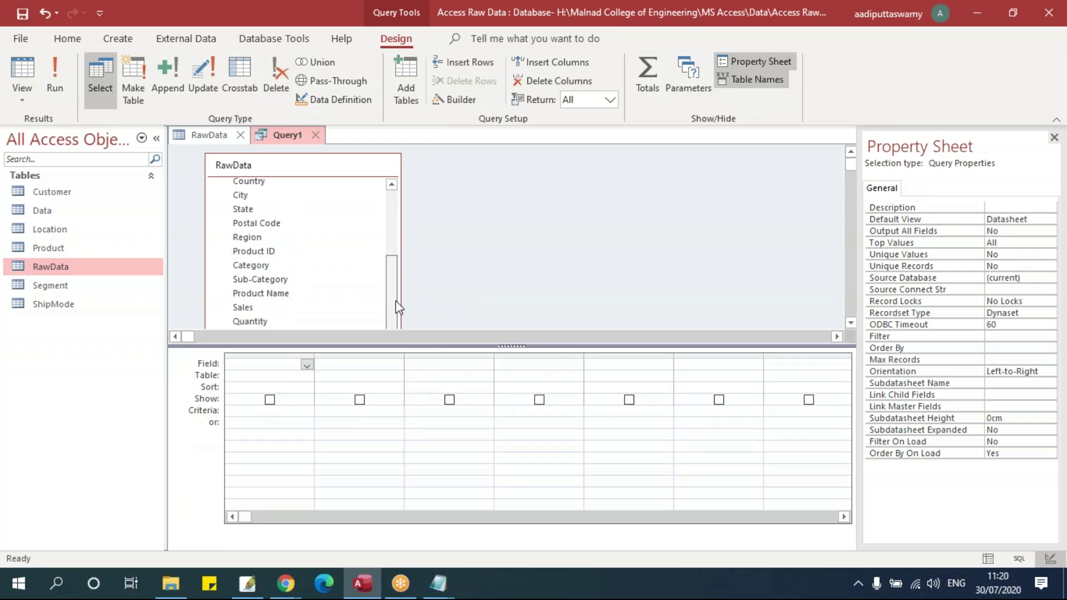
double_click(276, 239)
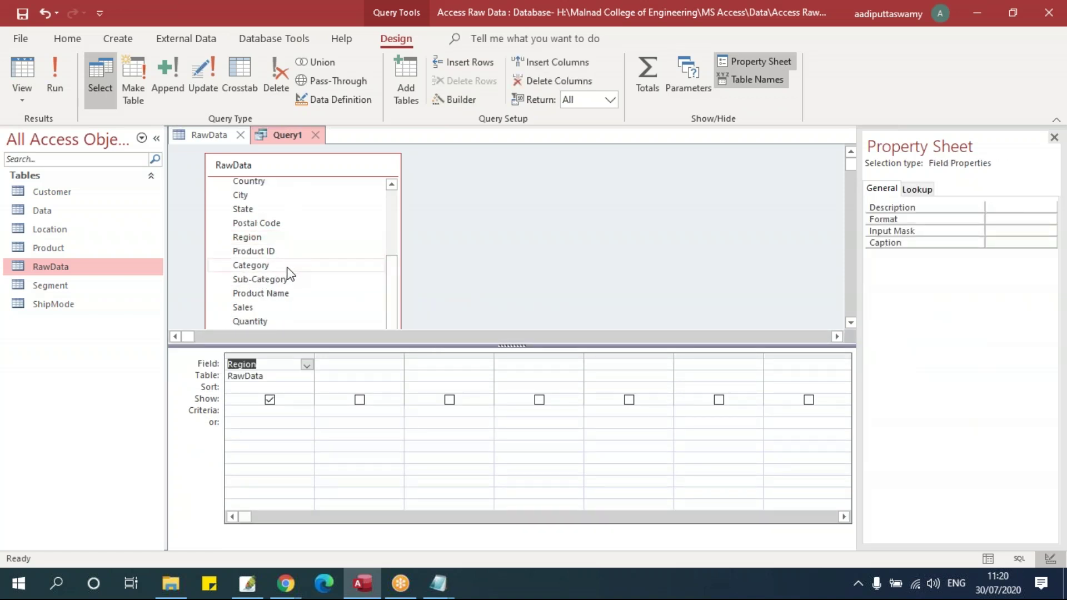
click(396, 288)
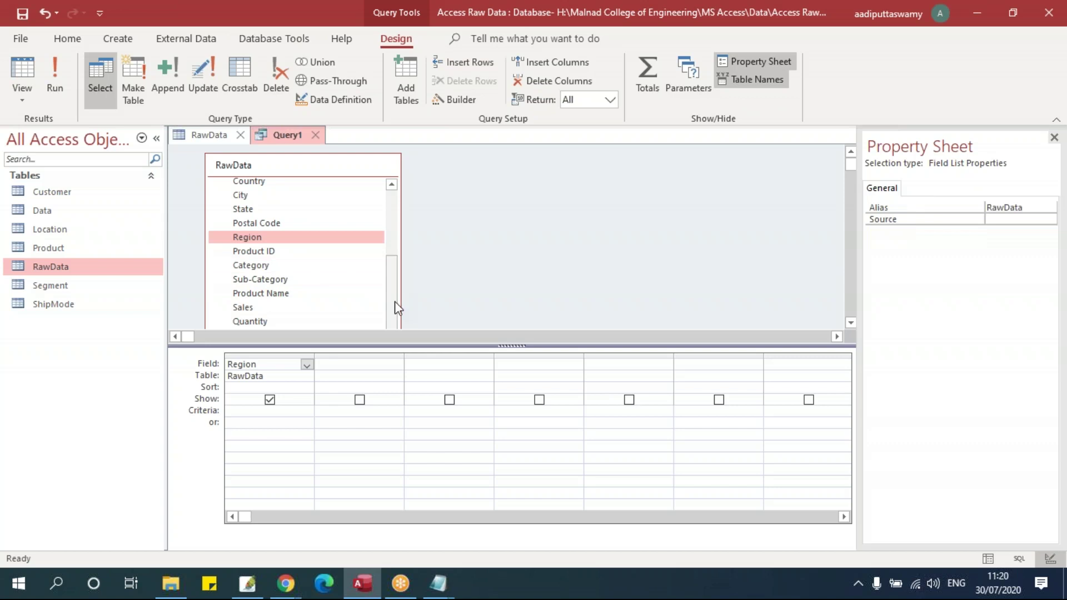
double_click(300, 265)
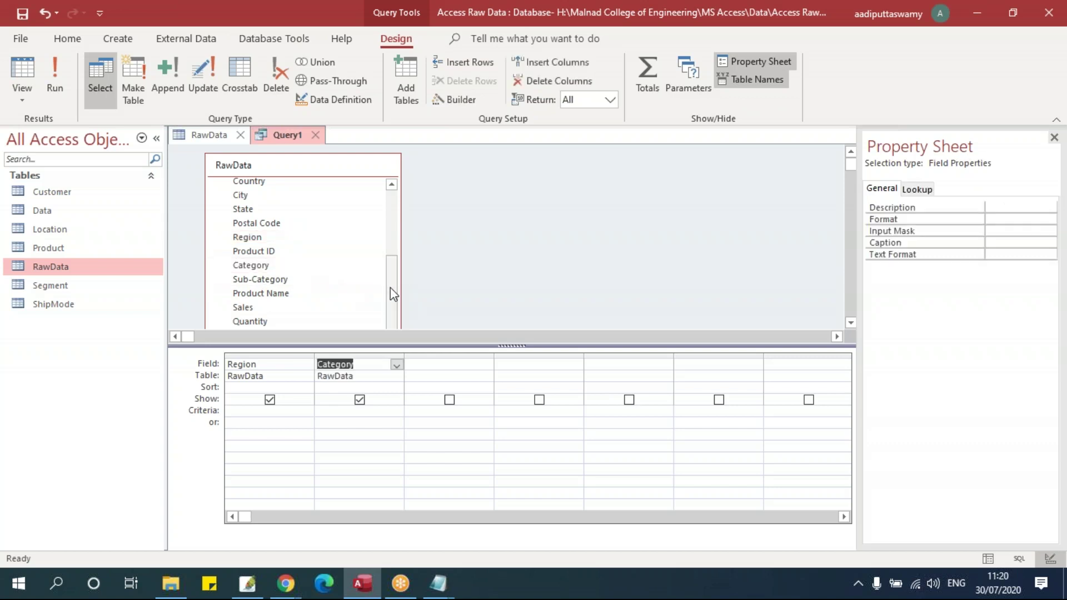
mouse_move(396, 297)
mouse_down()
mouse_move(395, 247)
mouse_move(399, 305)
mouse_up()
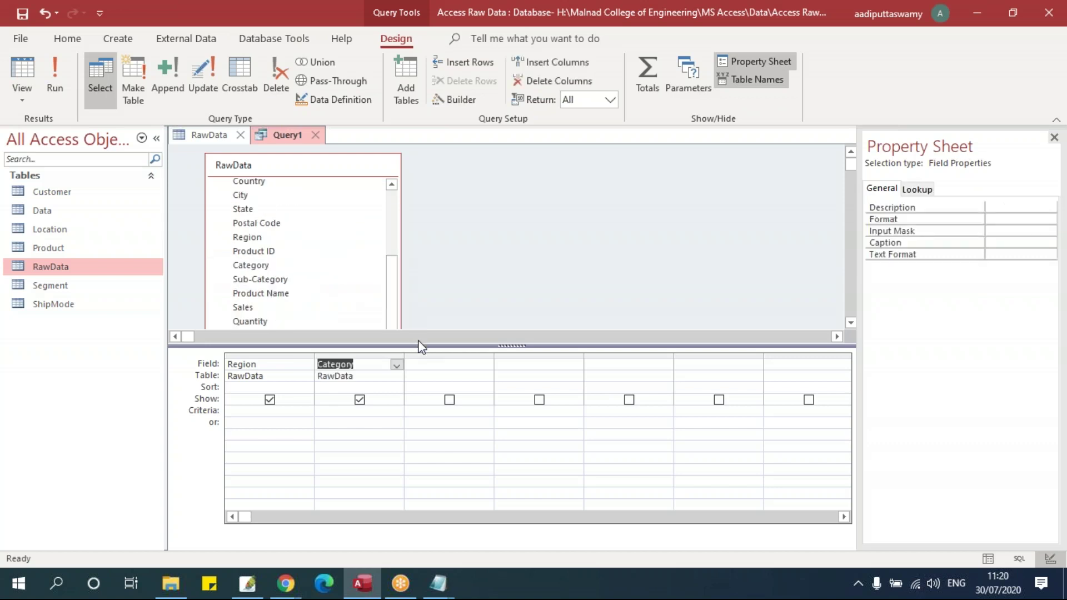
drag(420, 347, 421, 379)
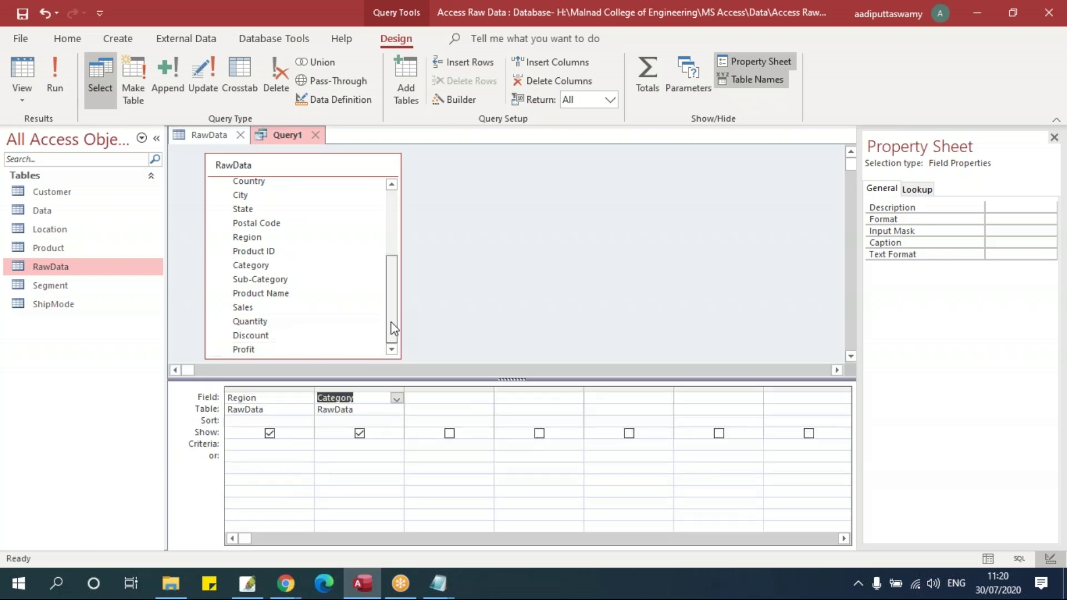
double_click(259, 306)
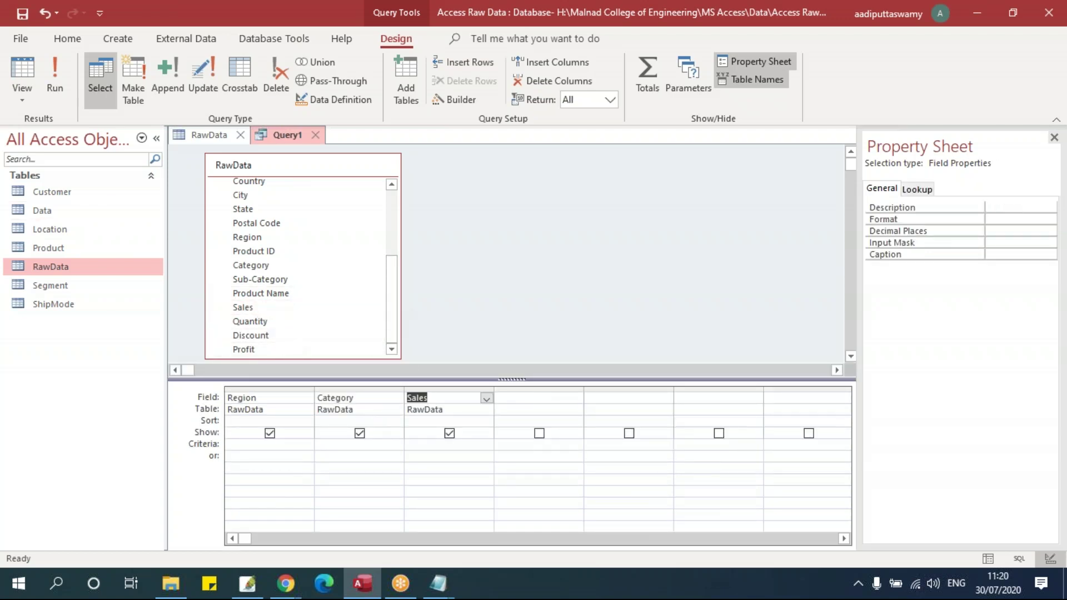
click(60, 91)
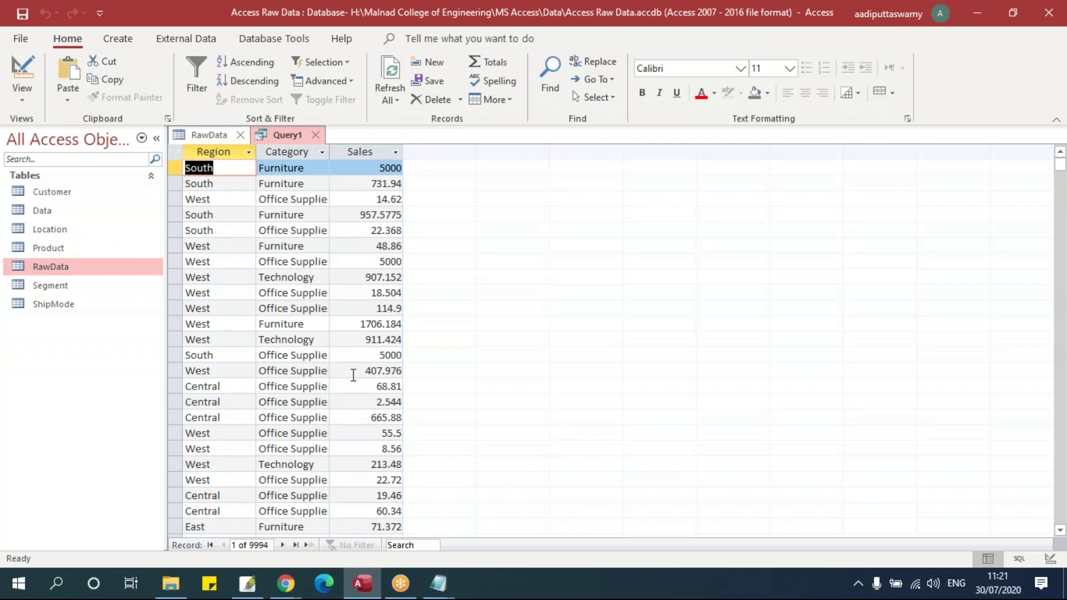
Return Query1 to Design View, set the Region criterion to 'South' and run the query
right_click(279, 133)
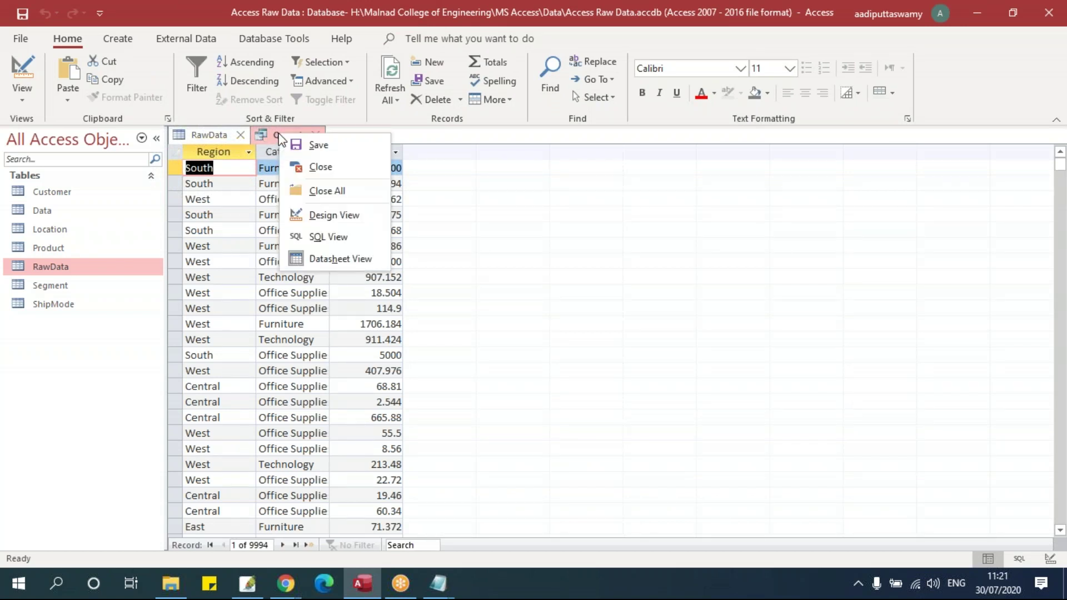
click(334, 212)
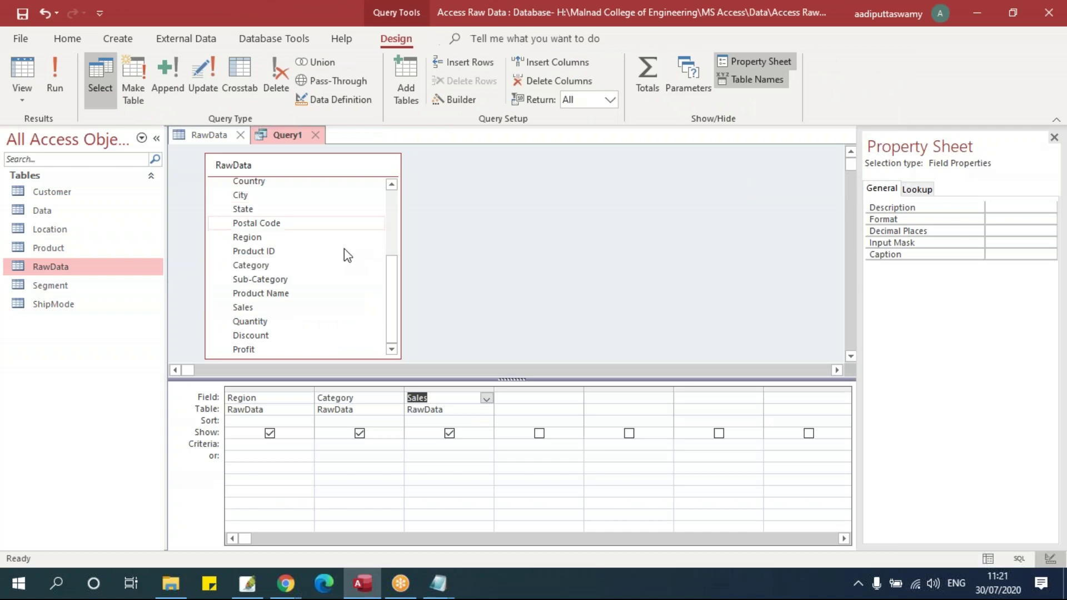
click(237, 445)
text('South)
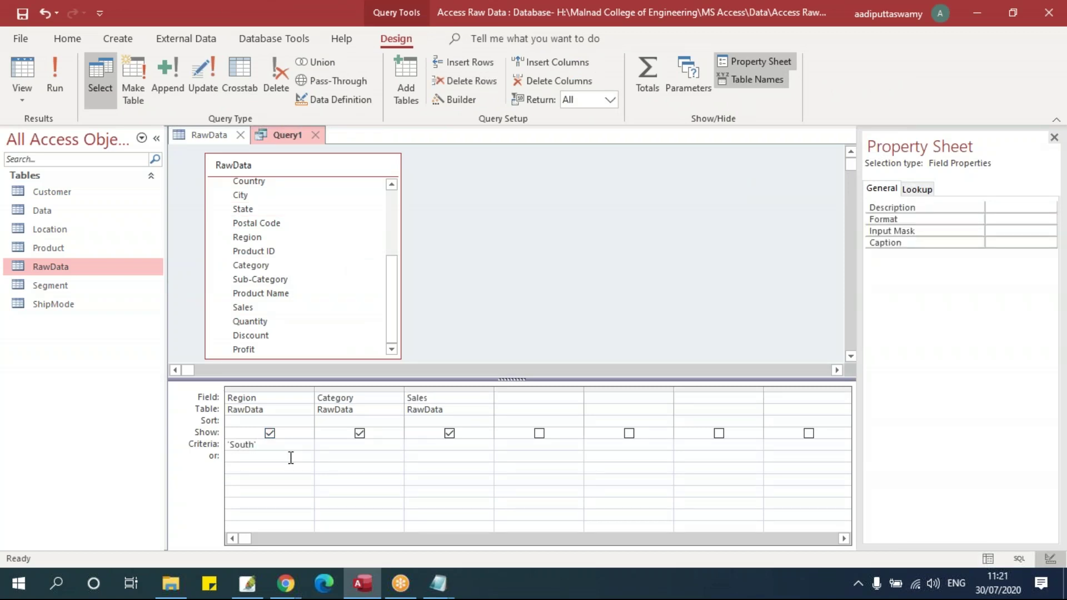
click(54, 72)
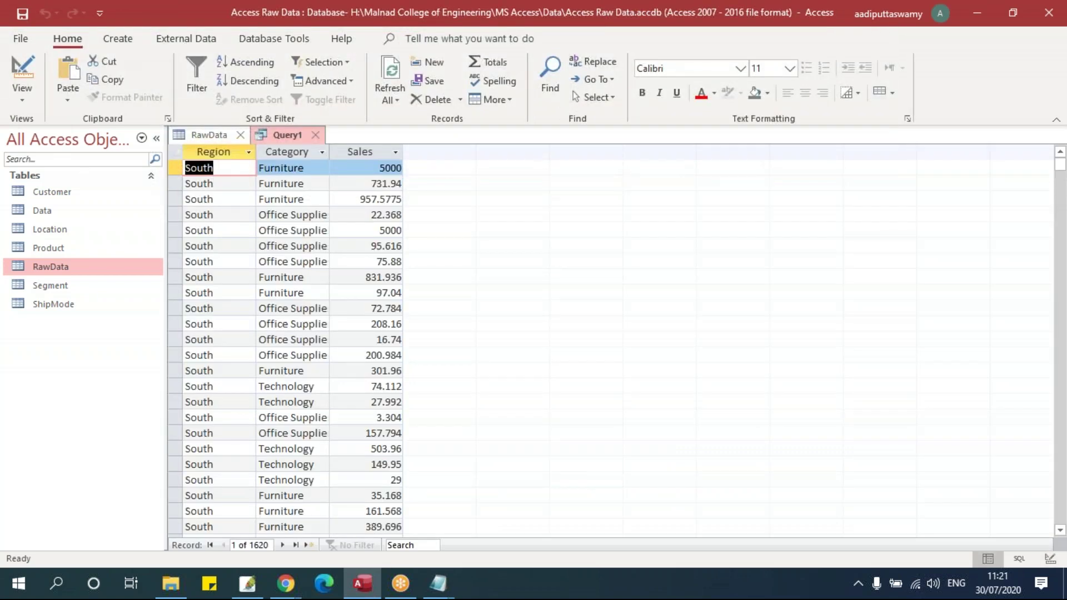
Close Query1, saving it as qry_Region, and close the RawData table
click(315, 134)
click(474, 335)
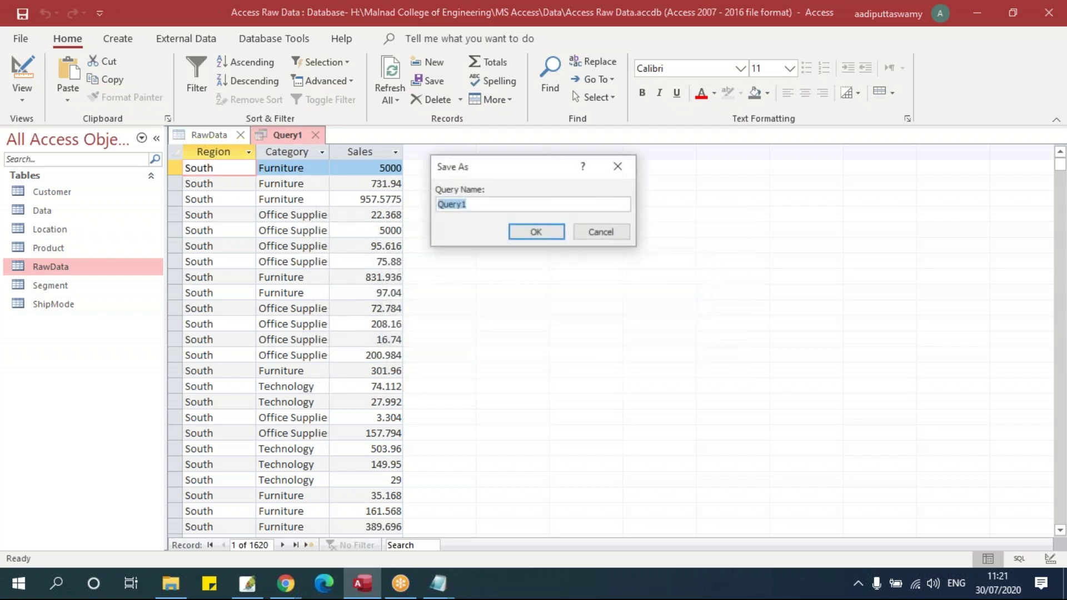
text(qry)
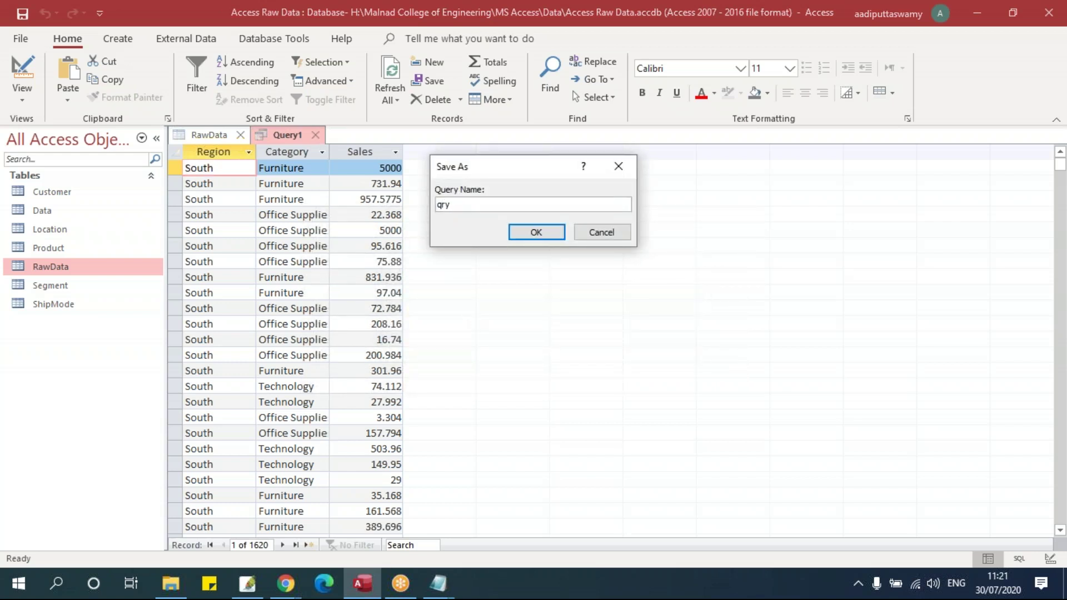
text(_Region)
click(536, 232)
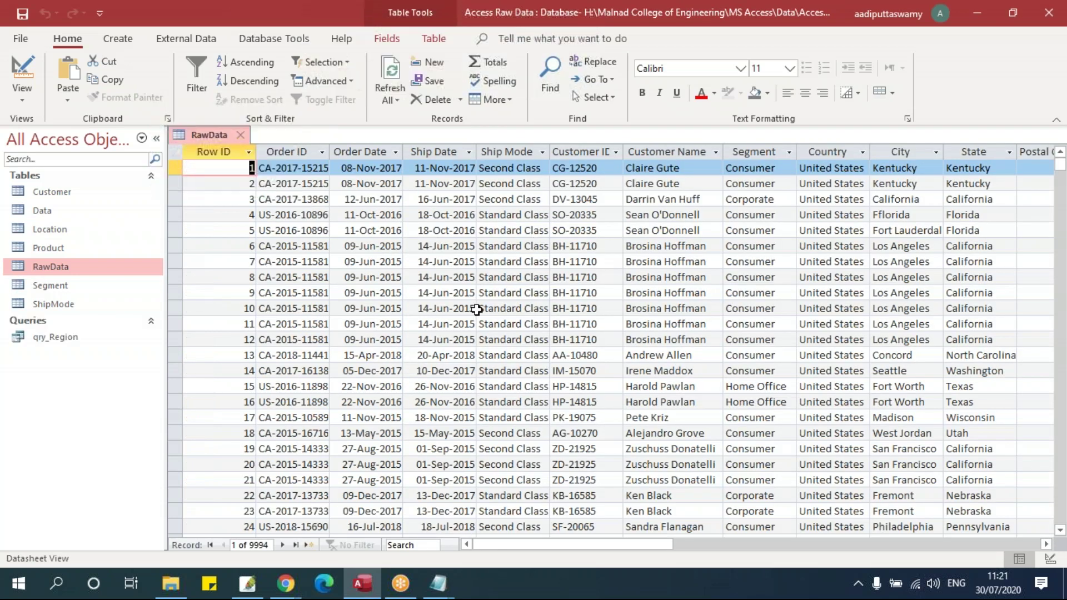
click(241, 137)
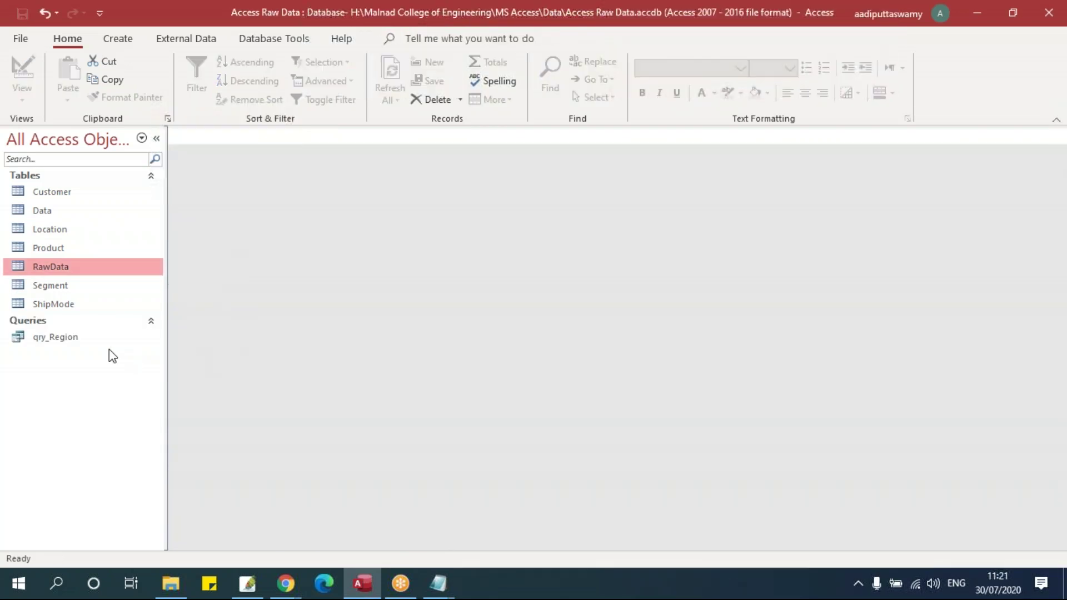
Change qry_Region's Region criterion to 'West' in Design View, run it and close it with the change saved
click(69, 339)
double_click(69, 338)
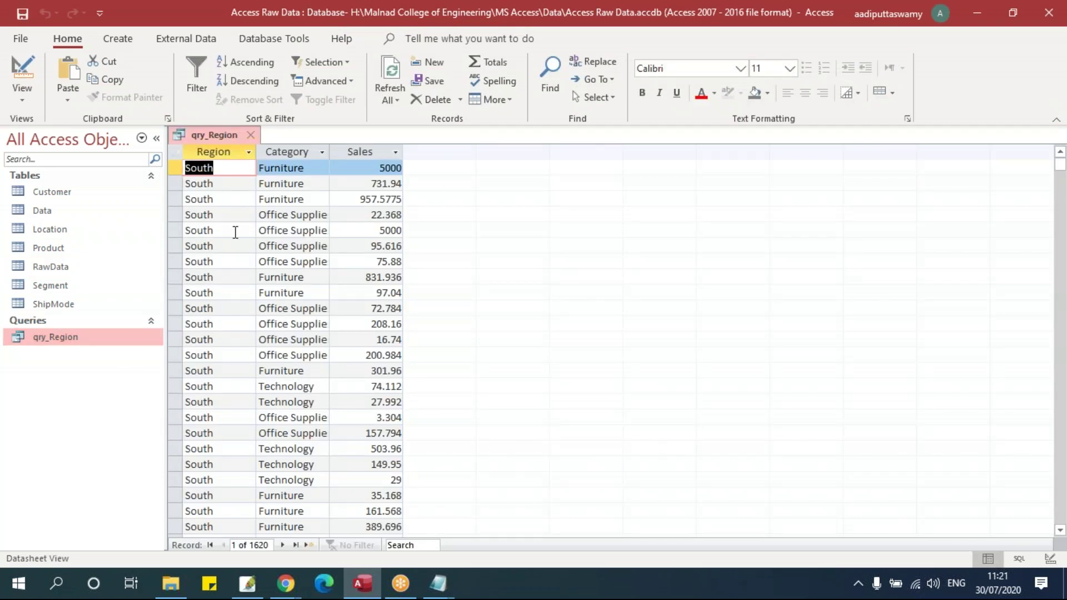
right_click(217, 136)
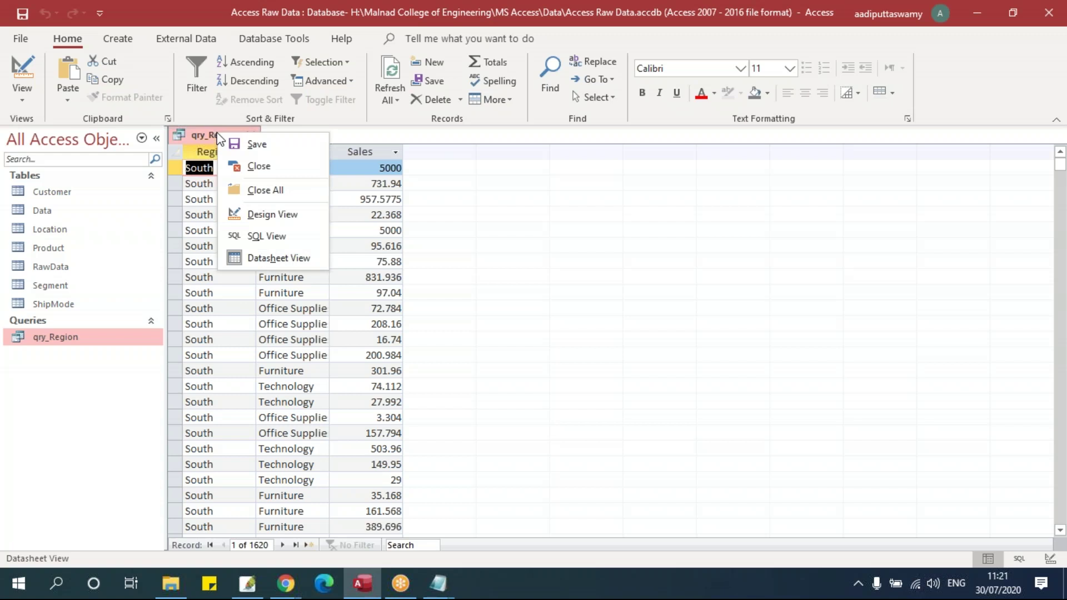
click(277, 214)
click(240, 431)
double_click(240, 432)
key(BackSpace)
text('West)
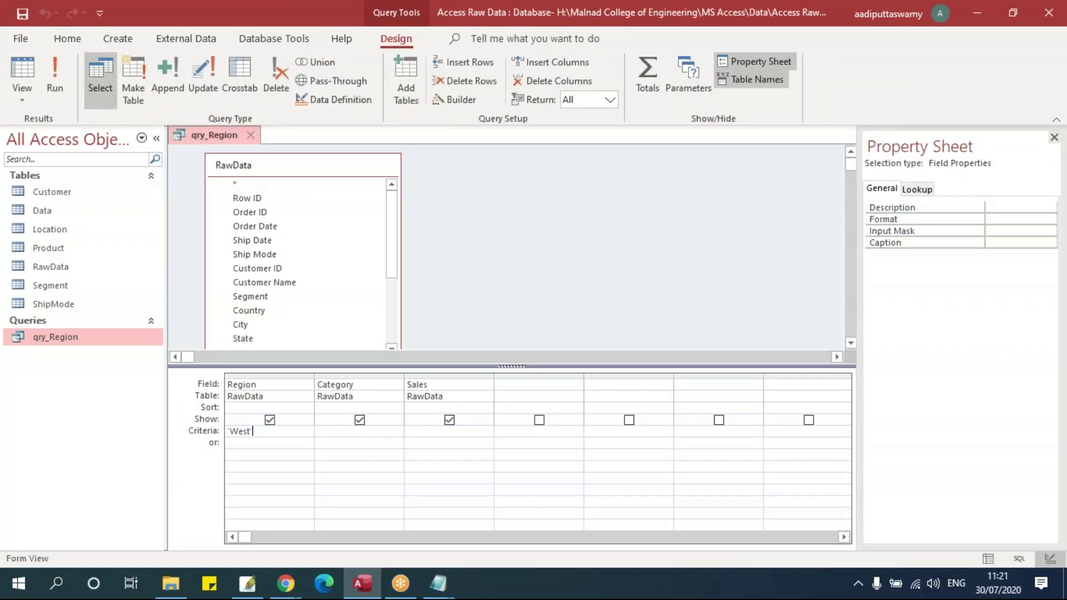
click(54, 77)
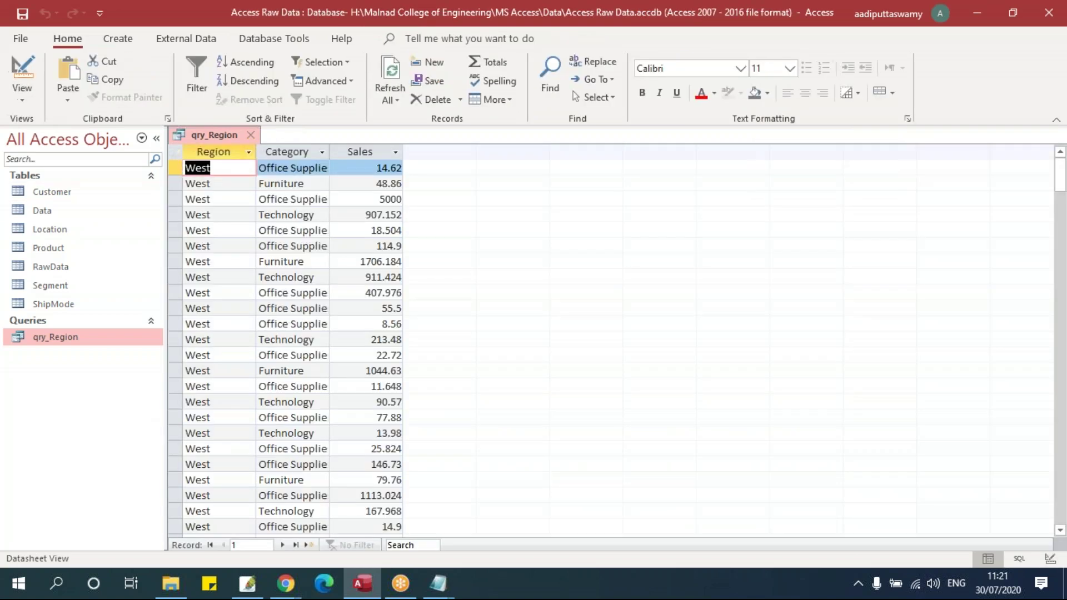
click(254, 136)
click(470, 336)
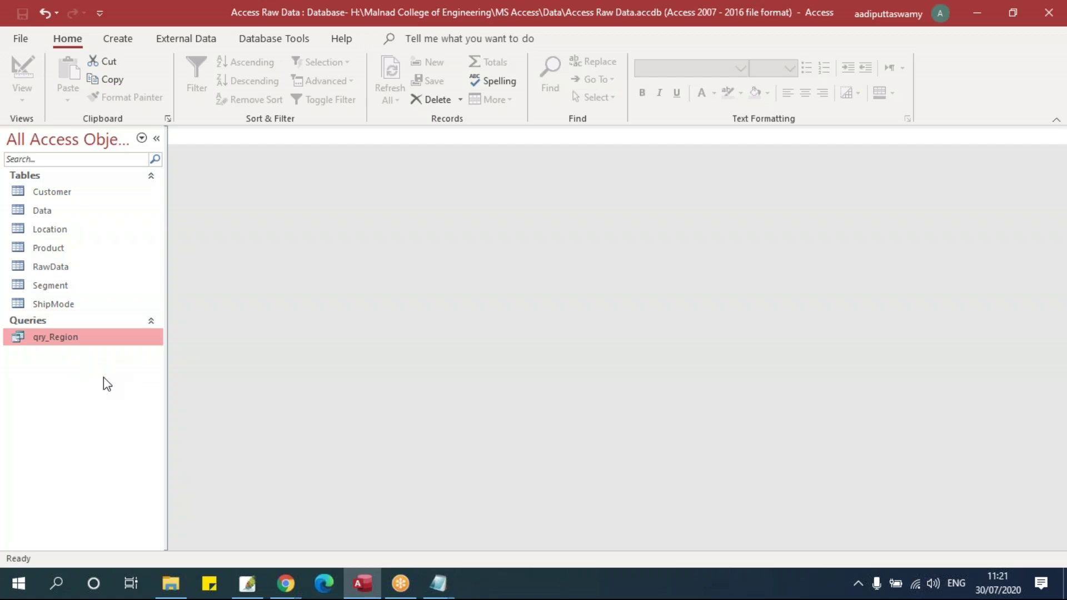
Replace qry_Region's Region criterion with the parameter prompt [Enter Region] in Design View, and close the query with the change saved
double_click(74, 339)
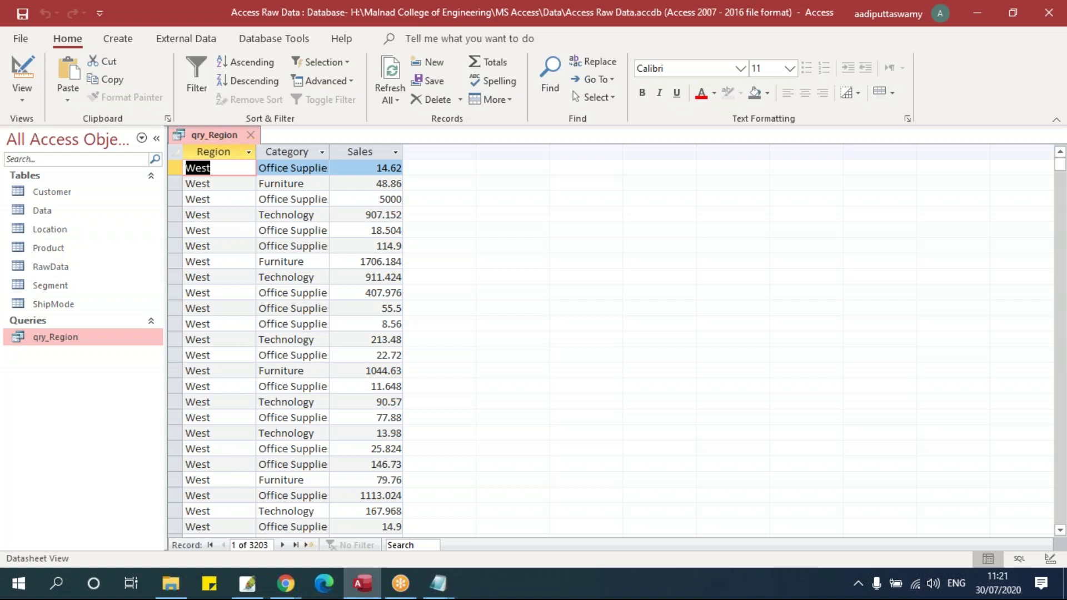
right_click(219, 129)
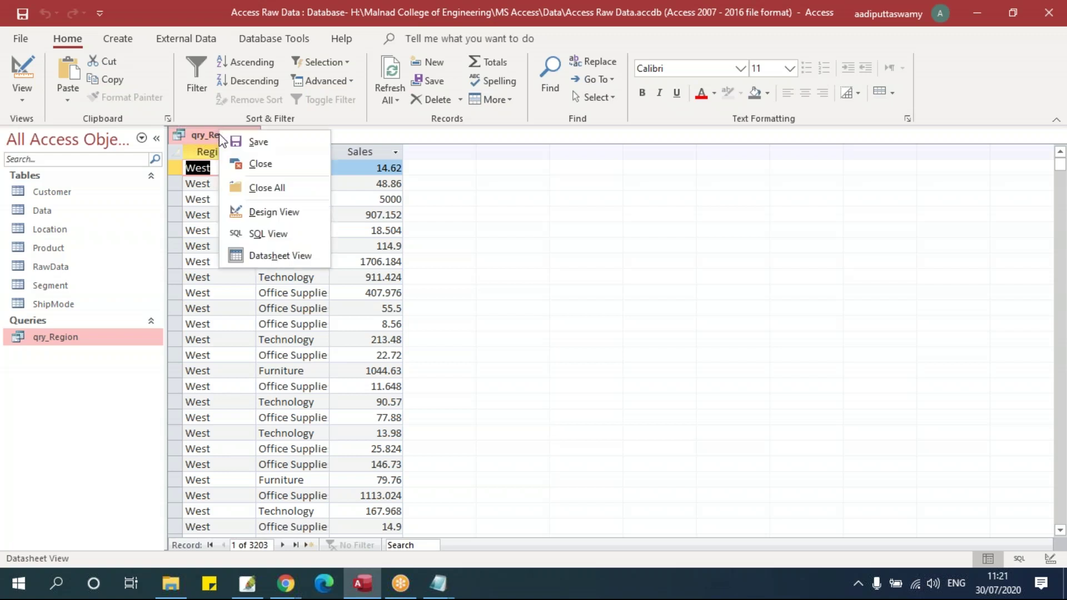
click(293, 211)
drag(269, 419, 167, 502)
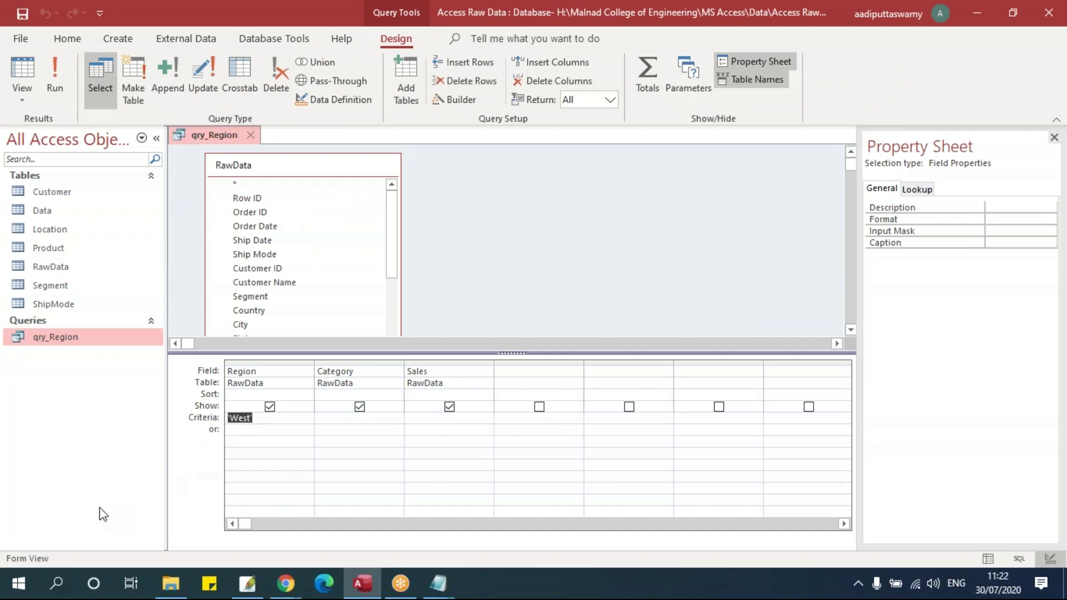
key(Delete)
text([Enter Region])
drag(300, 418, 192, 418)
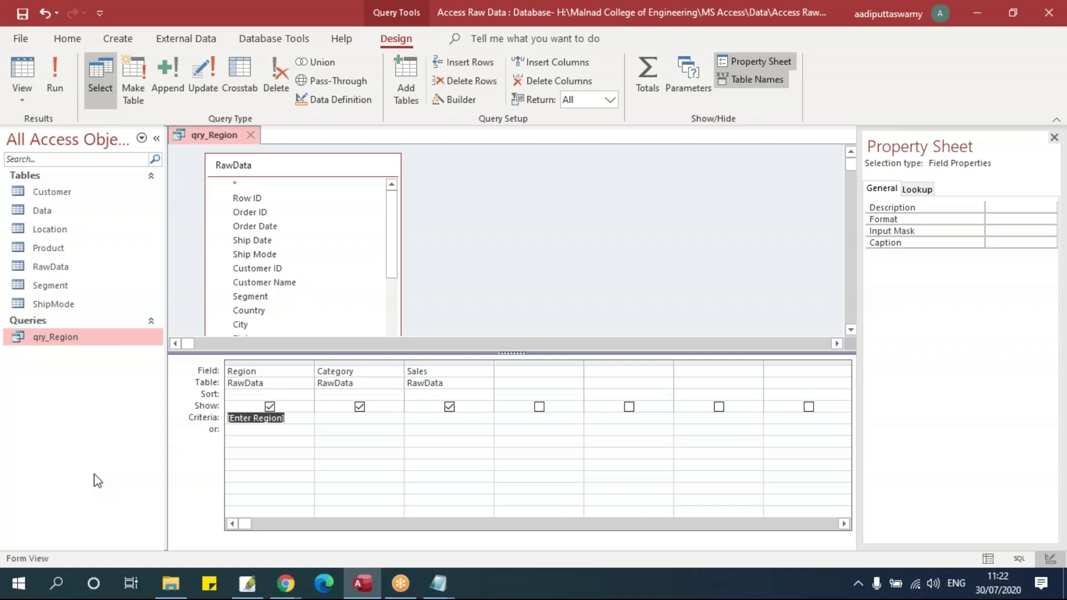
click(251, 135)
click(476, 336)
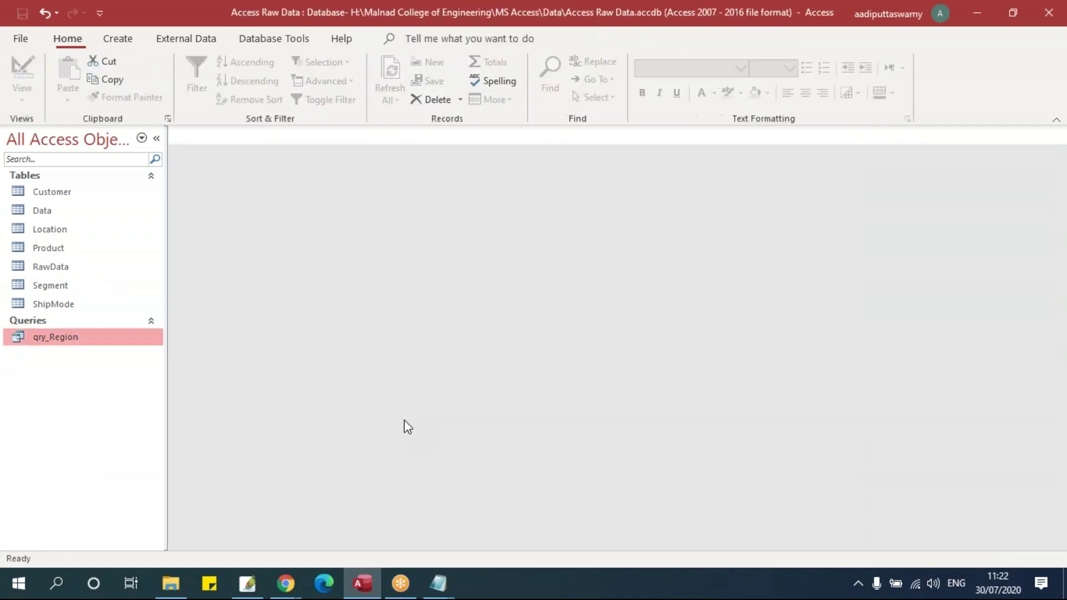
Open qry_Region from the saved queries with East as the region parameter
double_click(100, 340)
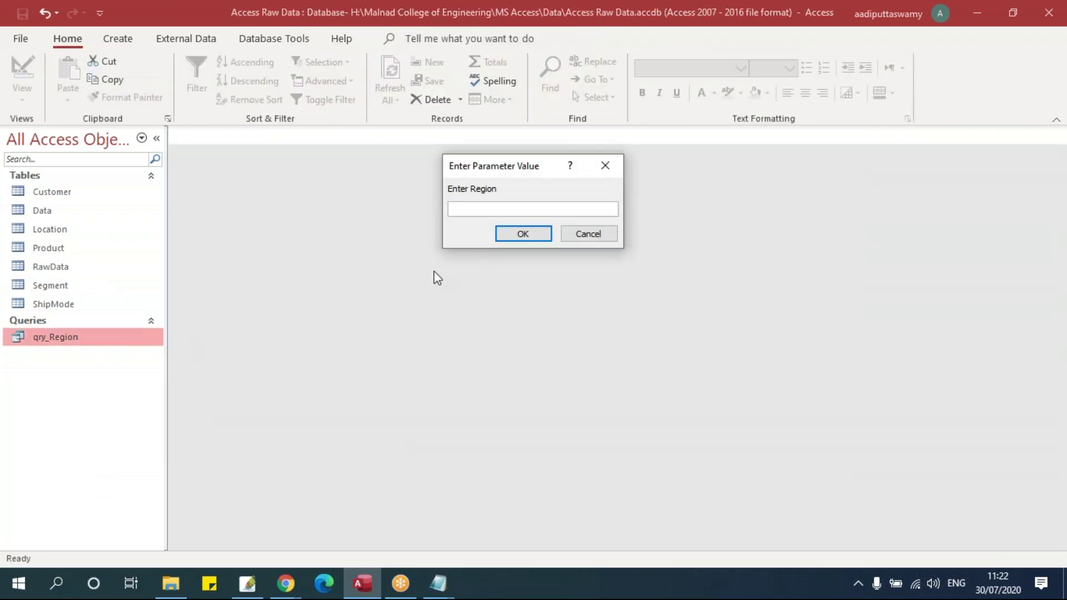
text(East)
key(Return)
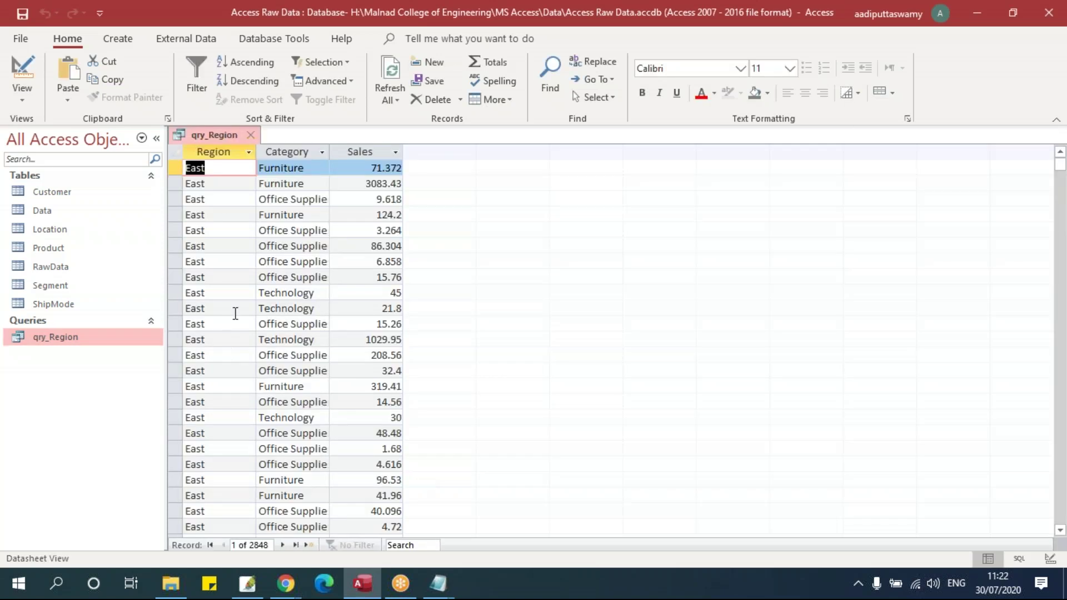
Rerun qry_Region from Design View with South as the region parameter, and close the query
right_click(212, 136)
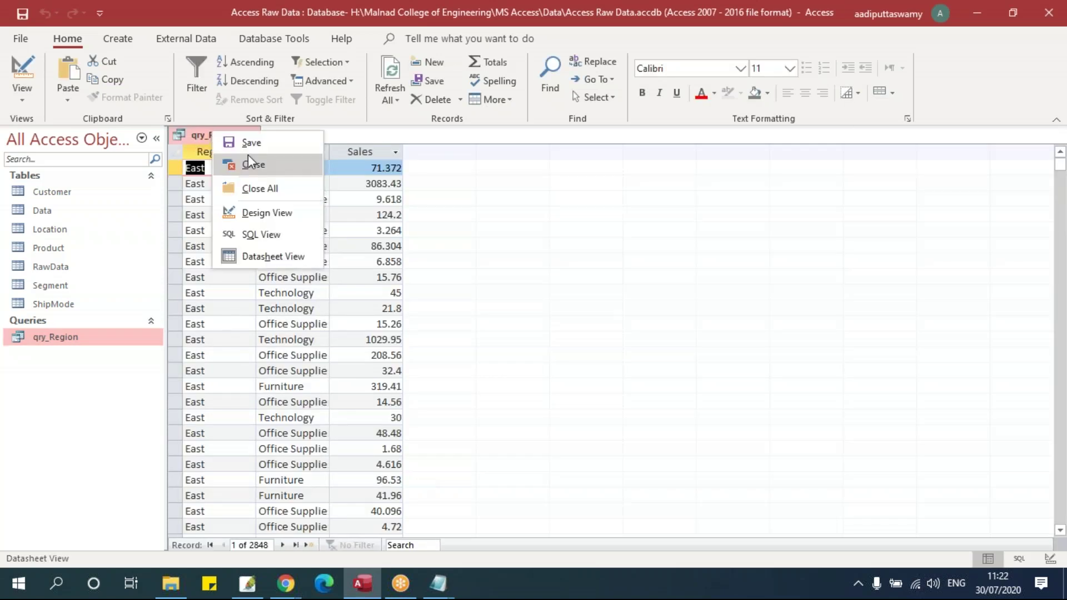
click(277, 213)
click(55, 75)
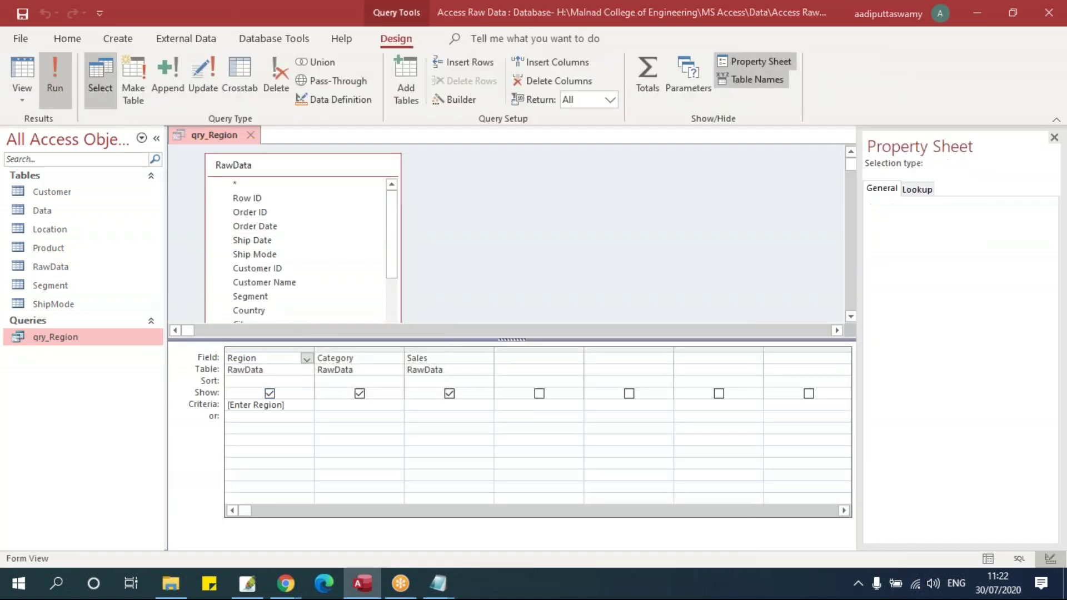
text(South)
key(Return)
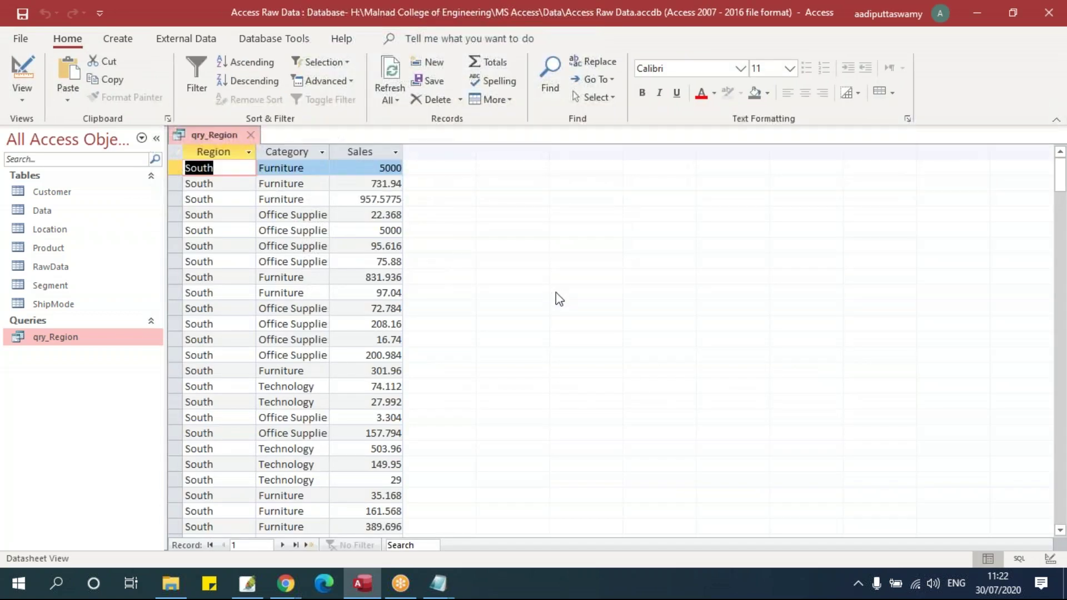
click(251, 135)
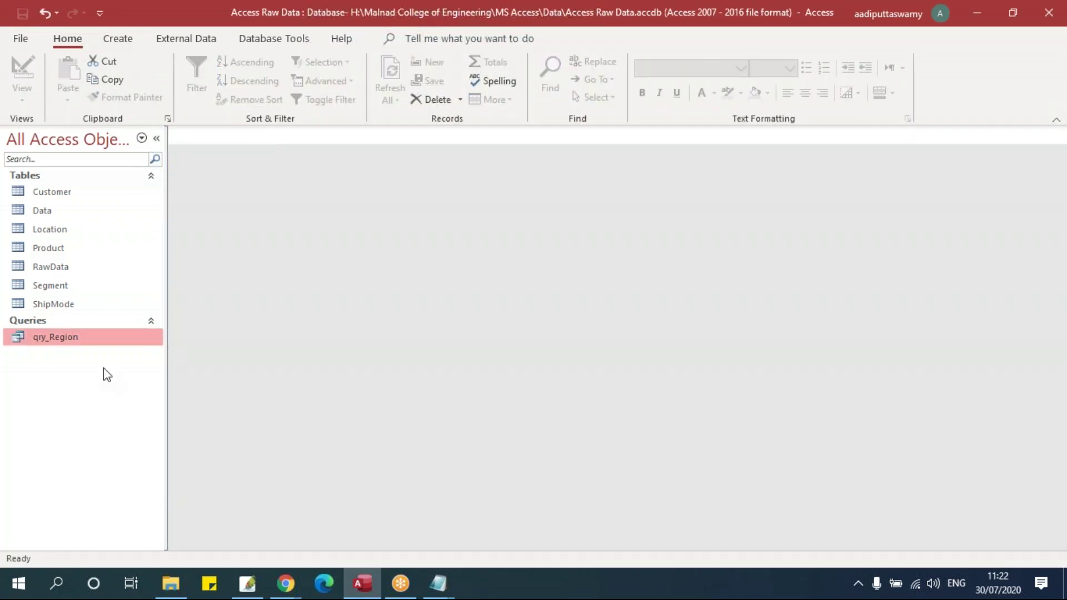
Try to run qry_Region with the region parameter entered as Cetral, and close the query
double_click(81, 339)
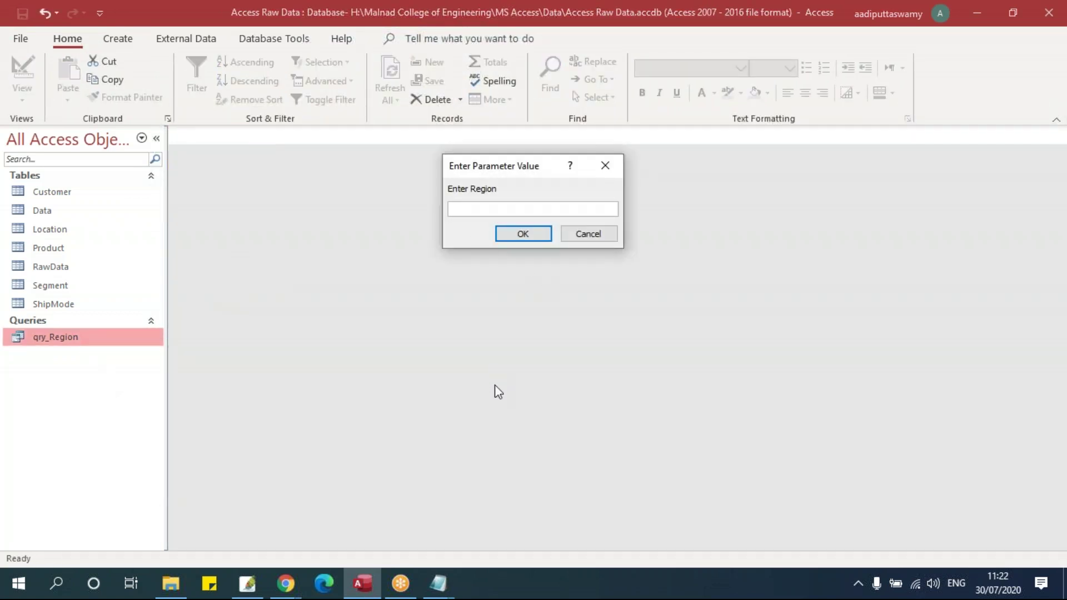
text(Cetral)
key(Return)
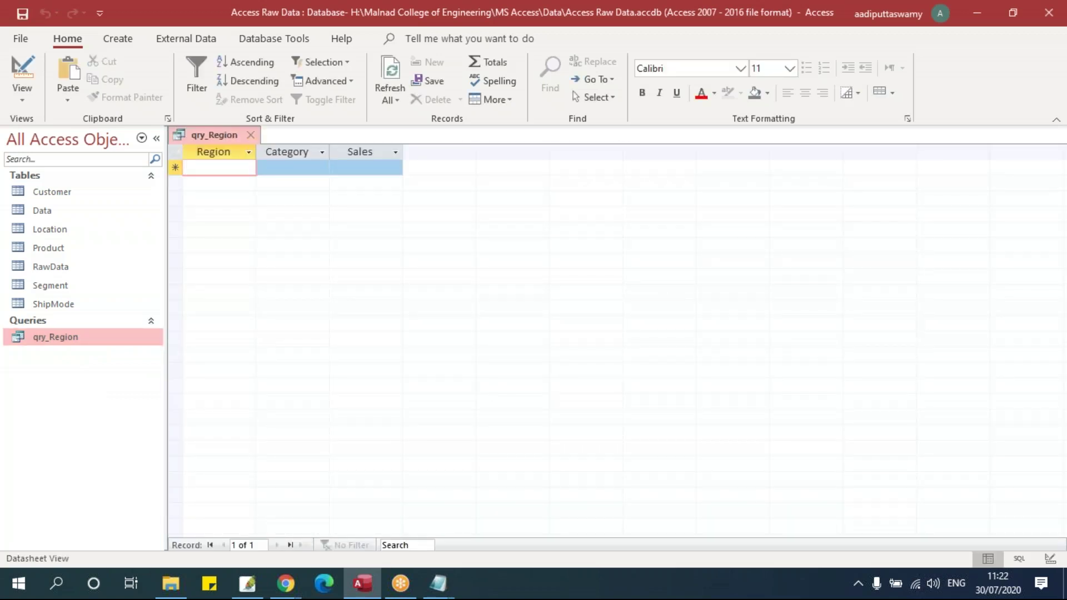
click(251, 135)
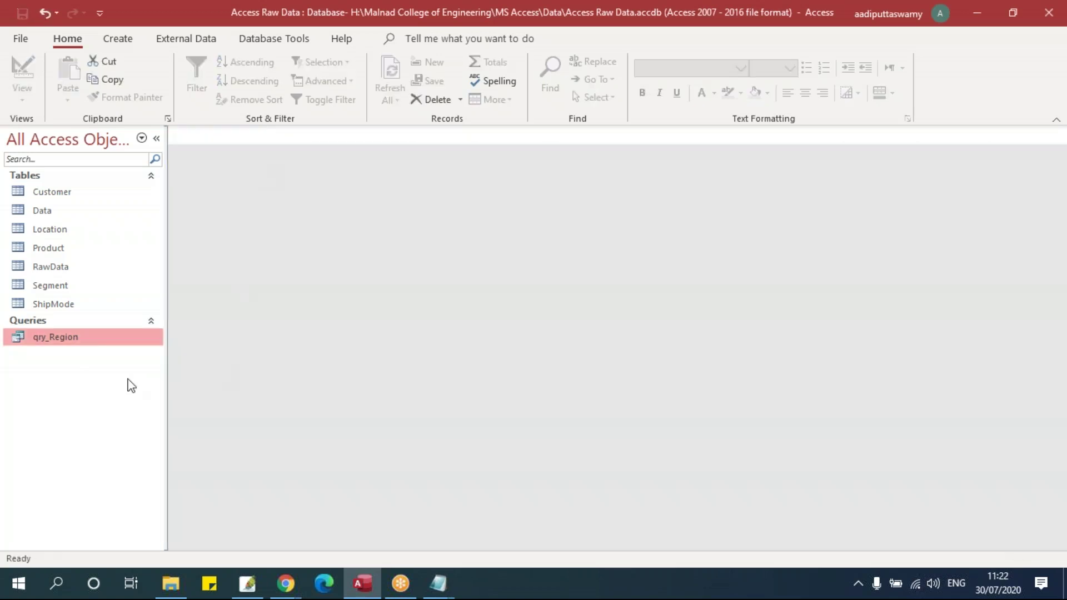
Open qry_Region with Central as the region parameter and fit the Category column to its contents
double_click(90, 340)
text(Cent)
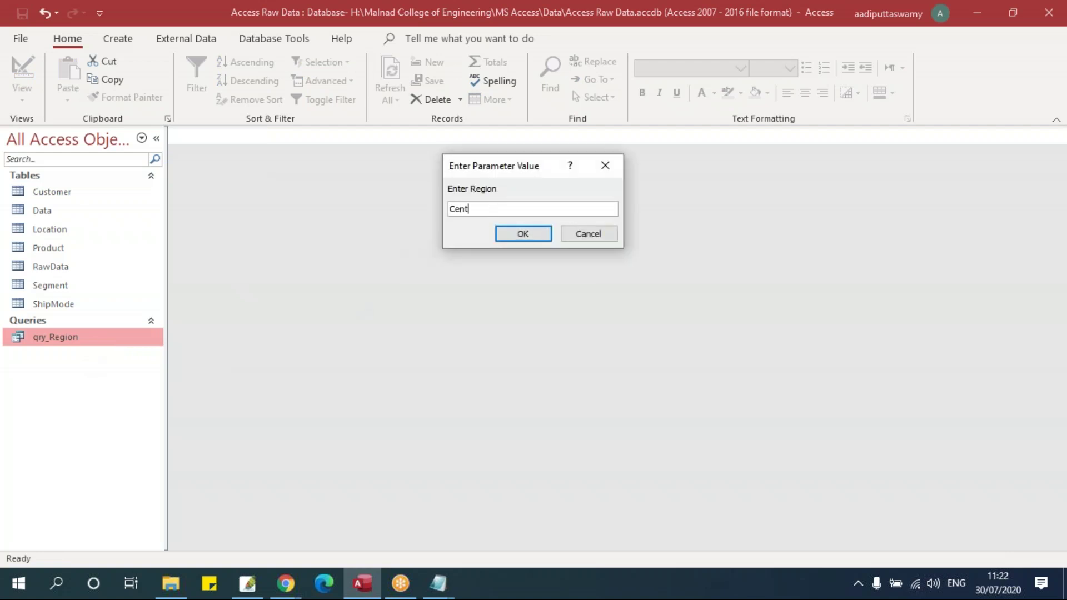
key(Return)
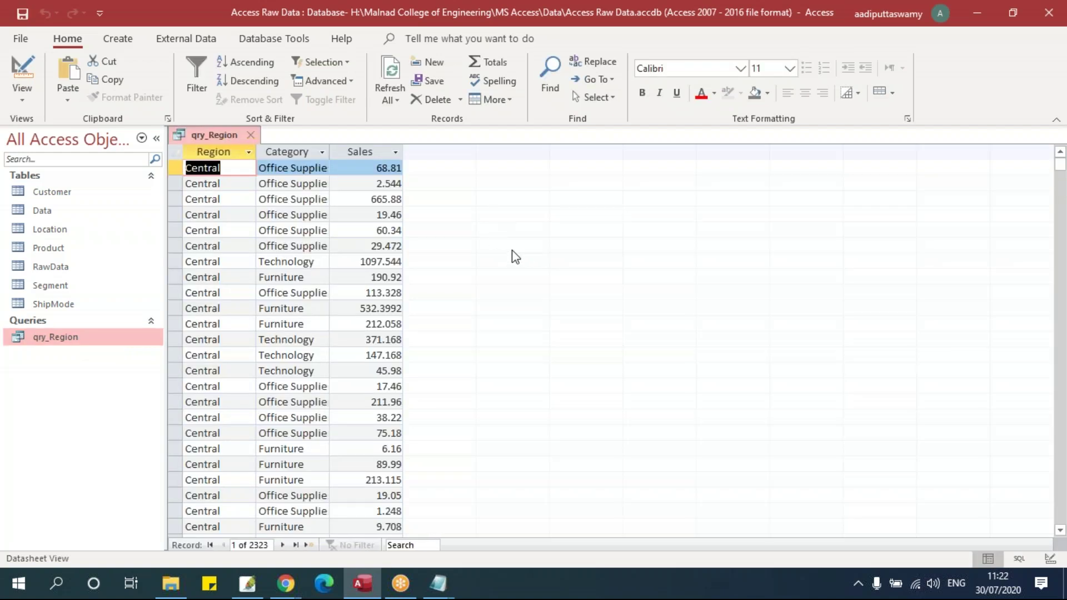
double_click(329, 151)
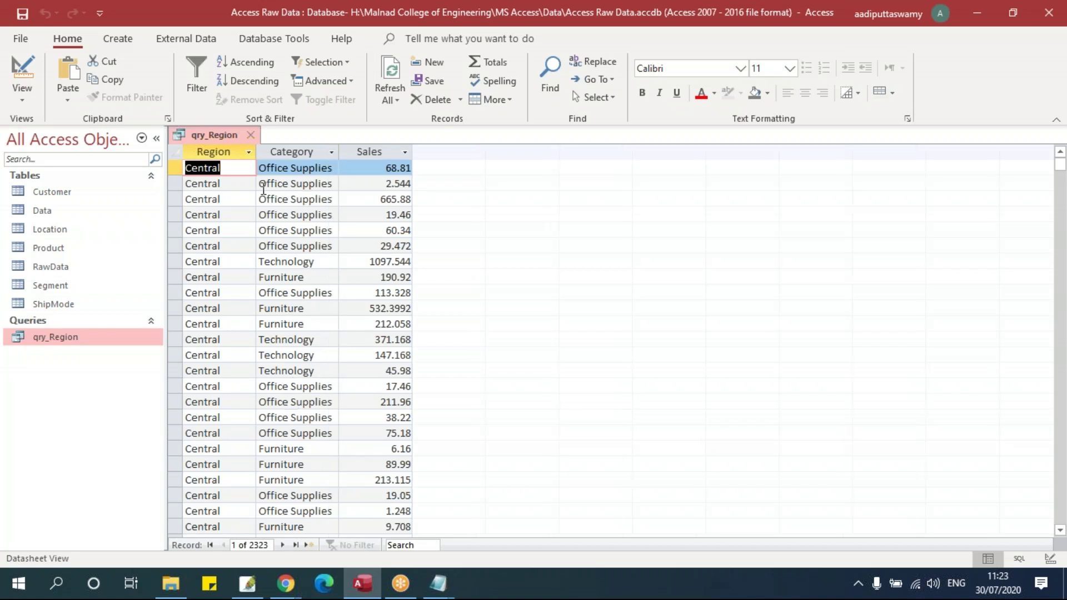
Return qry_Region to Design View and add the parameter prompt [Enter Category] as the Category criterion
right_click(225, 136)
click(267, 217)
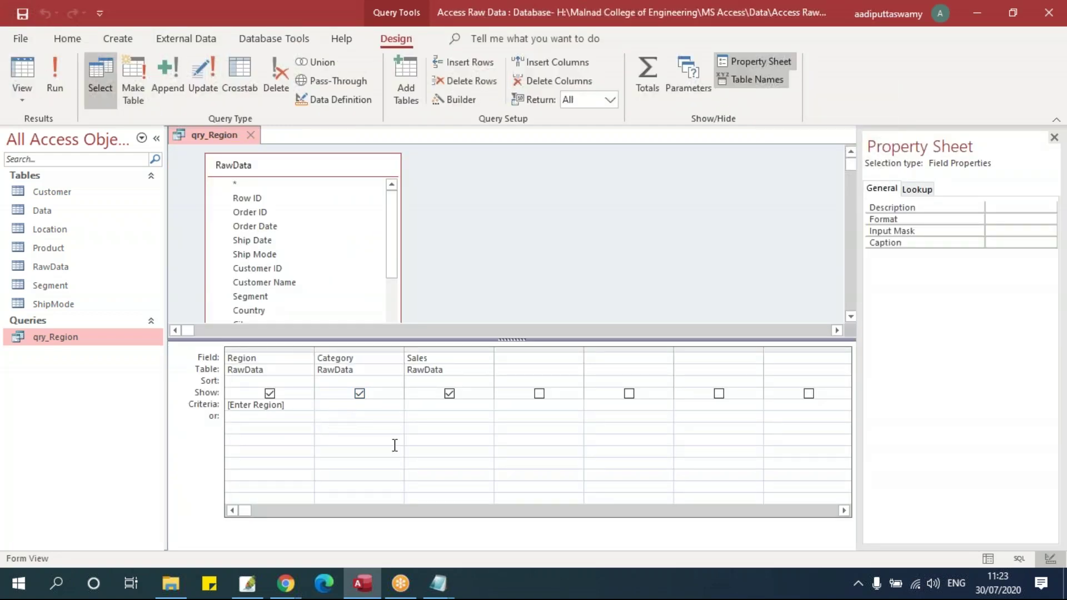
text(nter Category])
key(Up)
Run qry_Region with South as the region and Technology as the category
click(67, 80)
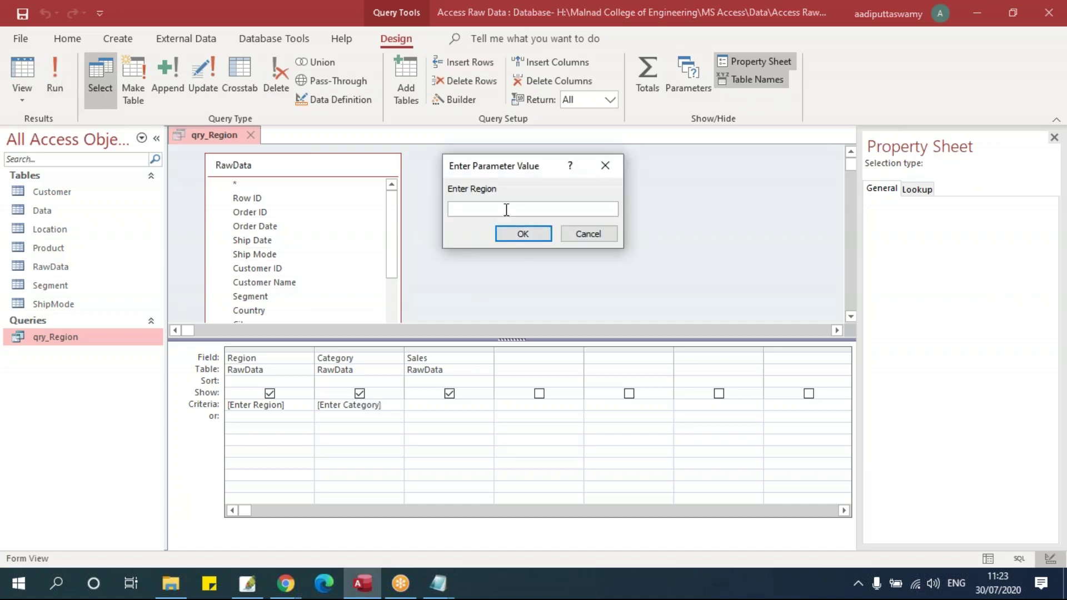
text(South)
key(Return)
text(Technology)
key(Return)
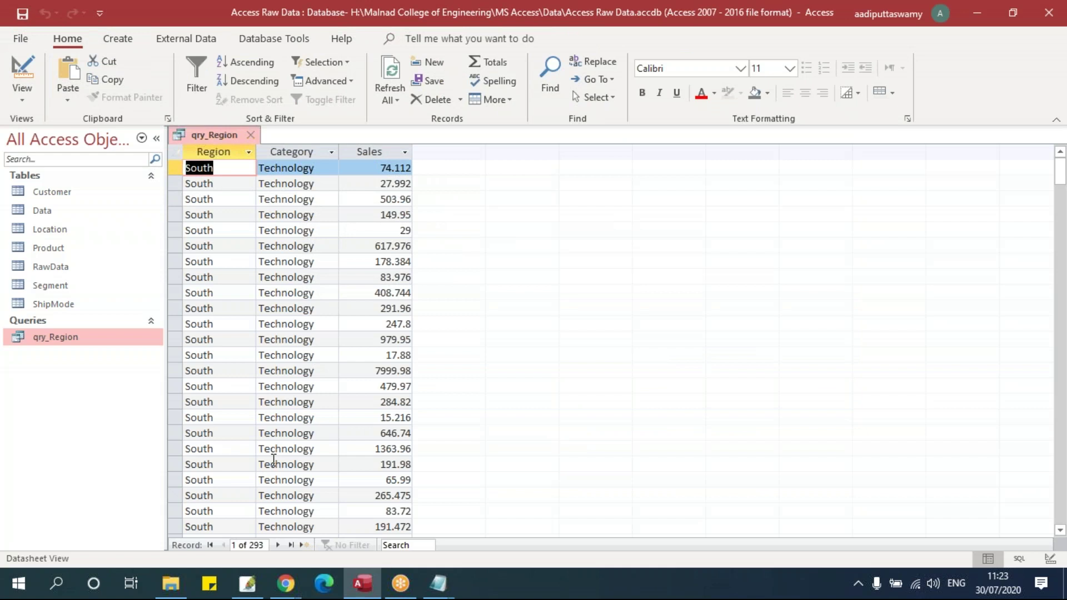
Return qry_Region to Design View and set the Sales criterion to >[Enter Sales]
right_click(225, 135)
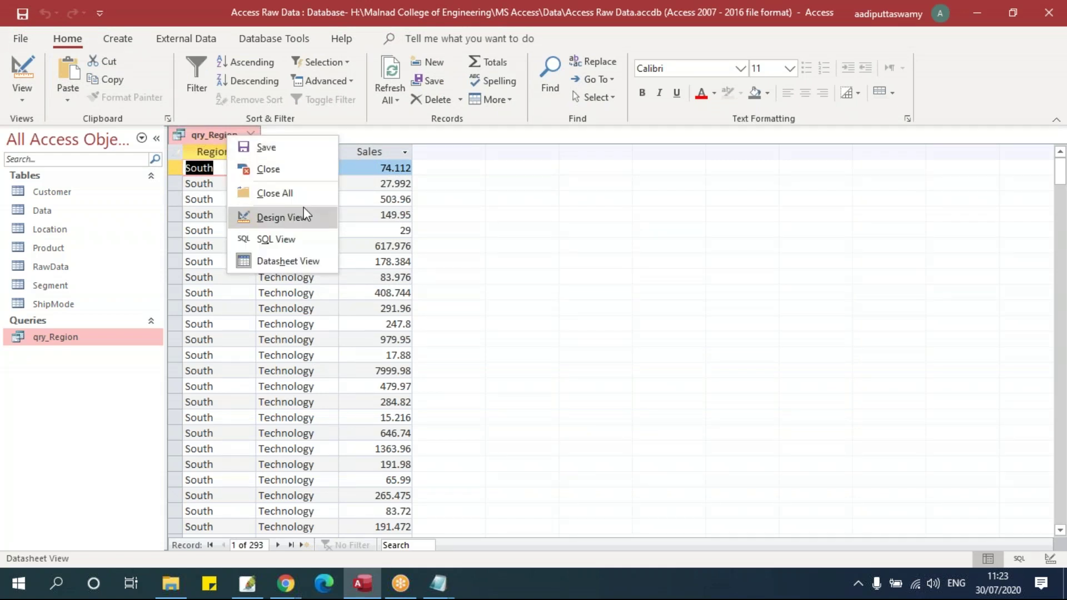
click(303, 217)
click(434, 410)
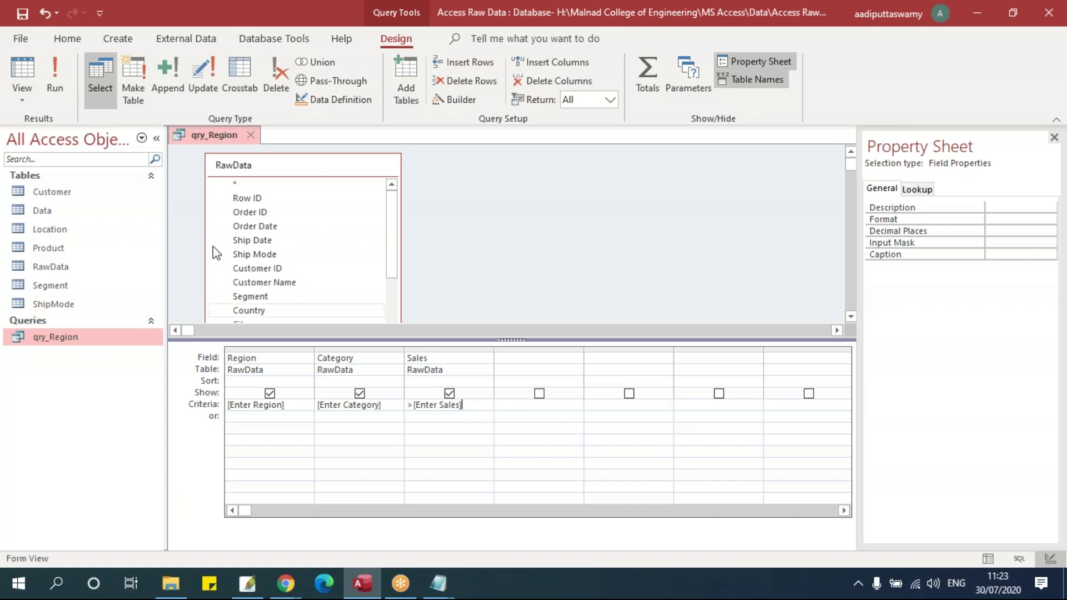
Run qry_Region with South as the region, Furnitures as the category and 5000 as the sales value
click(55, 81)
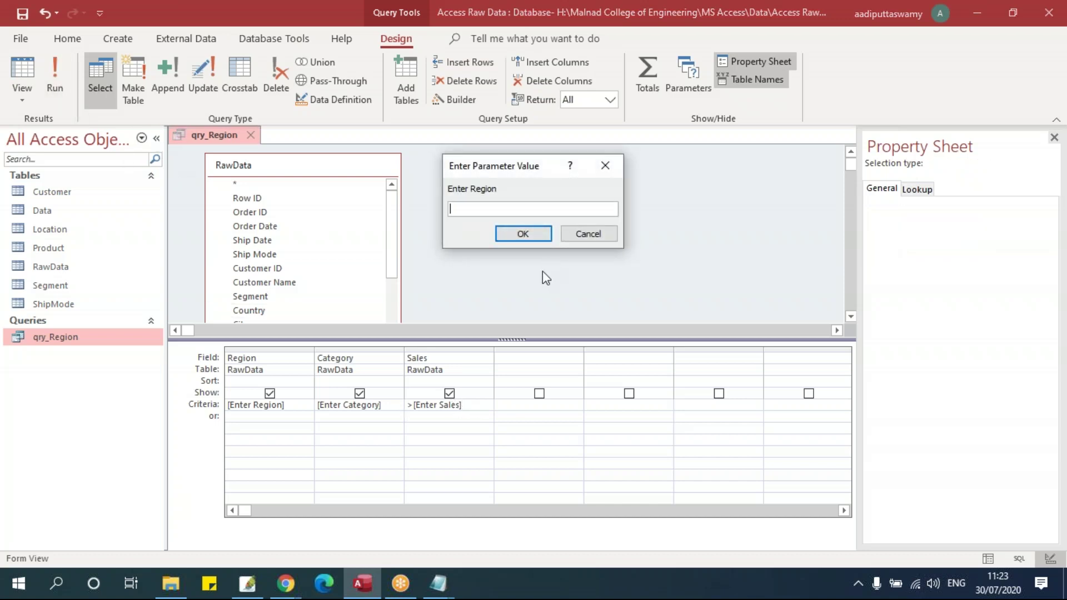
text(Soth)
click(537, 235)
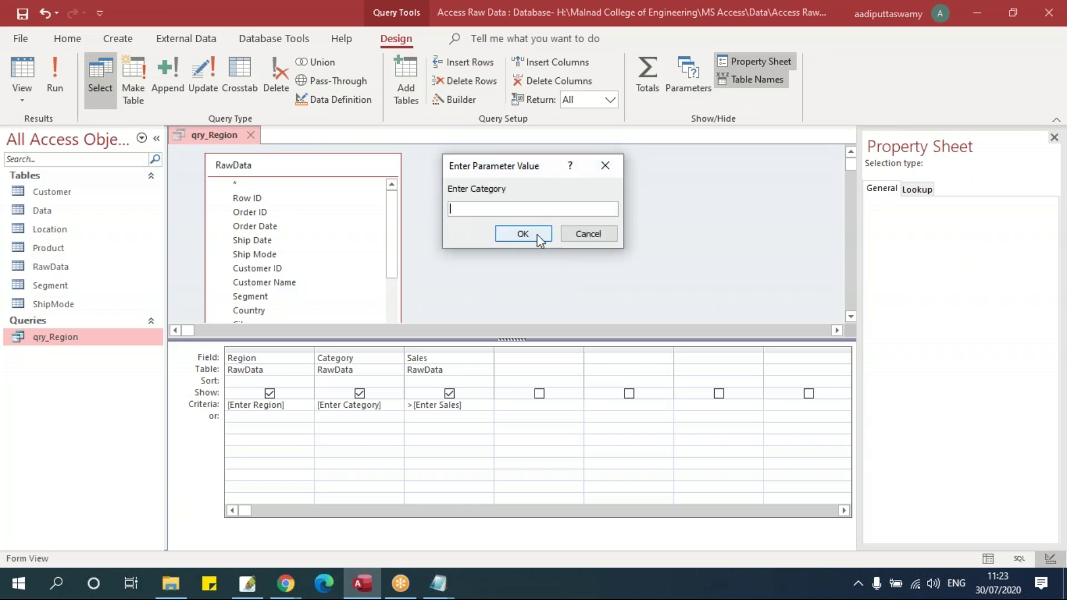
text(F)
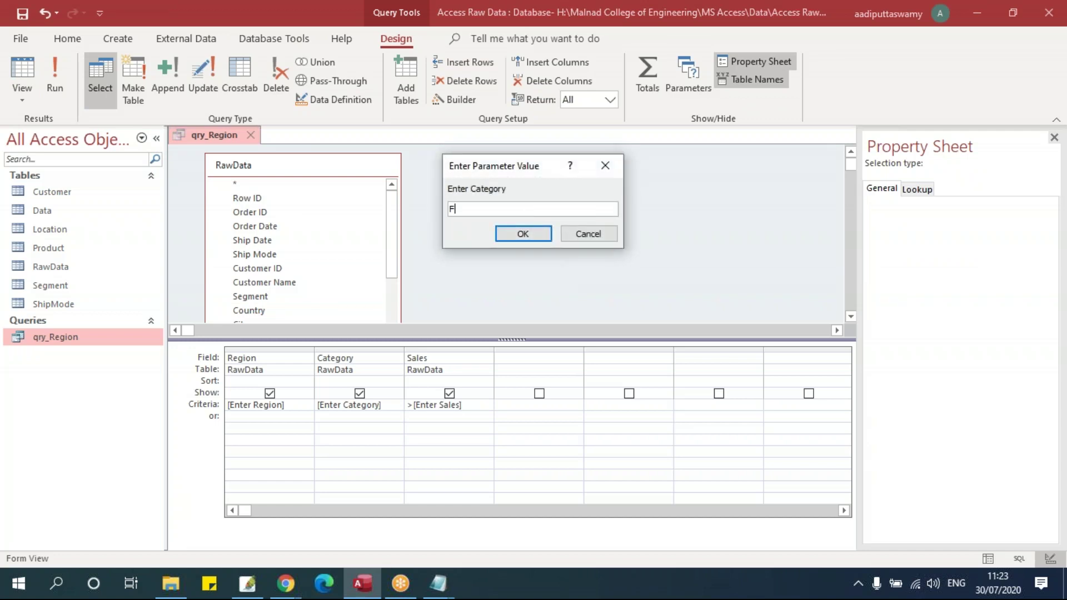
text(urnitures)
click(518, 231)
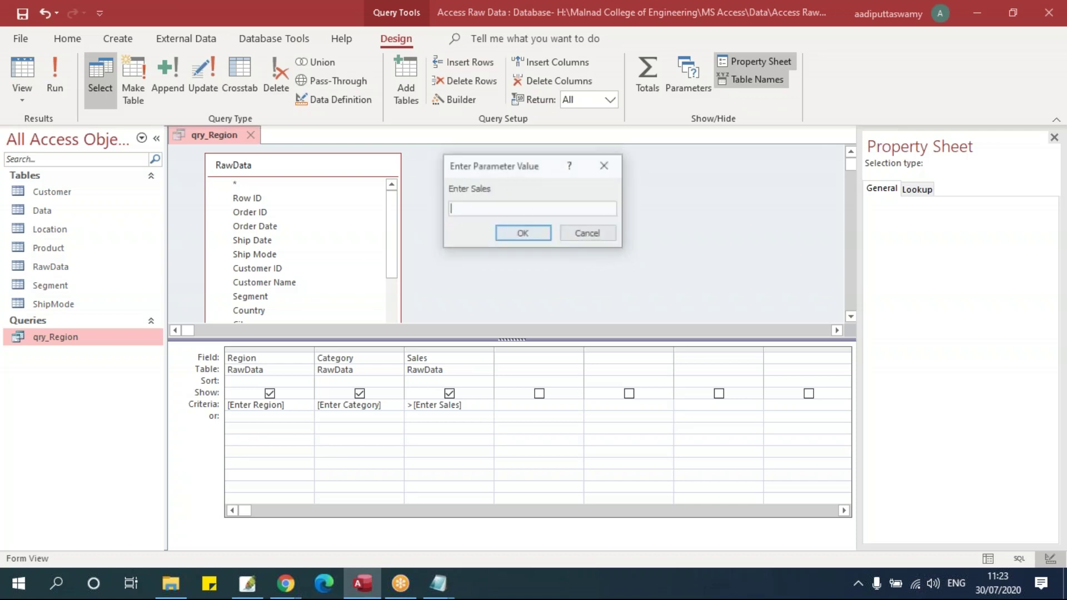
text(5000)
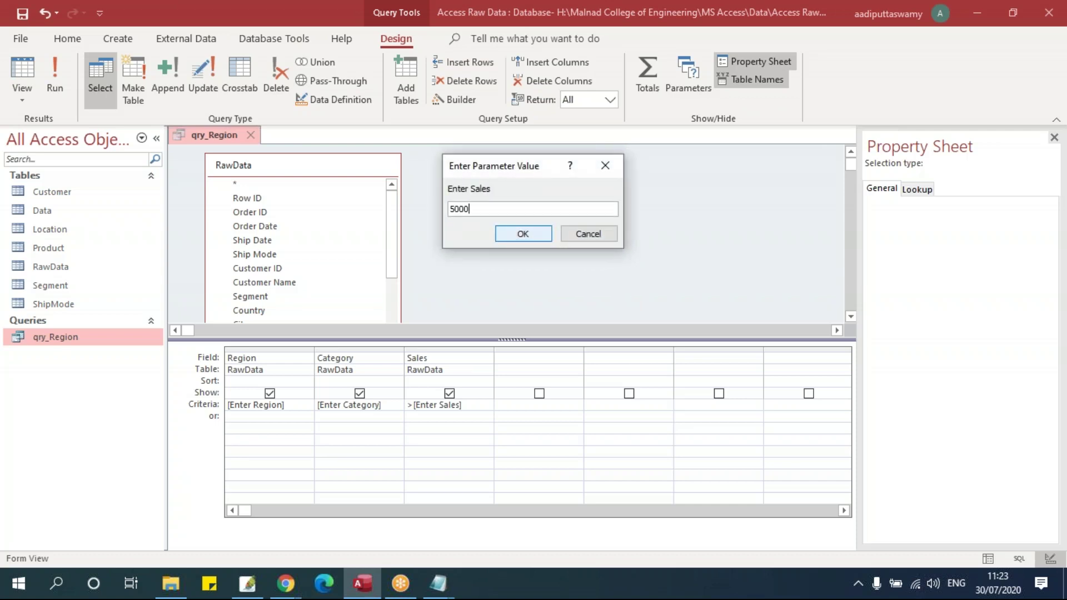
click(523, 234)
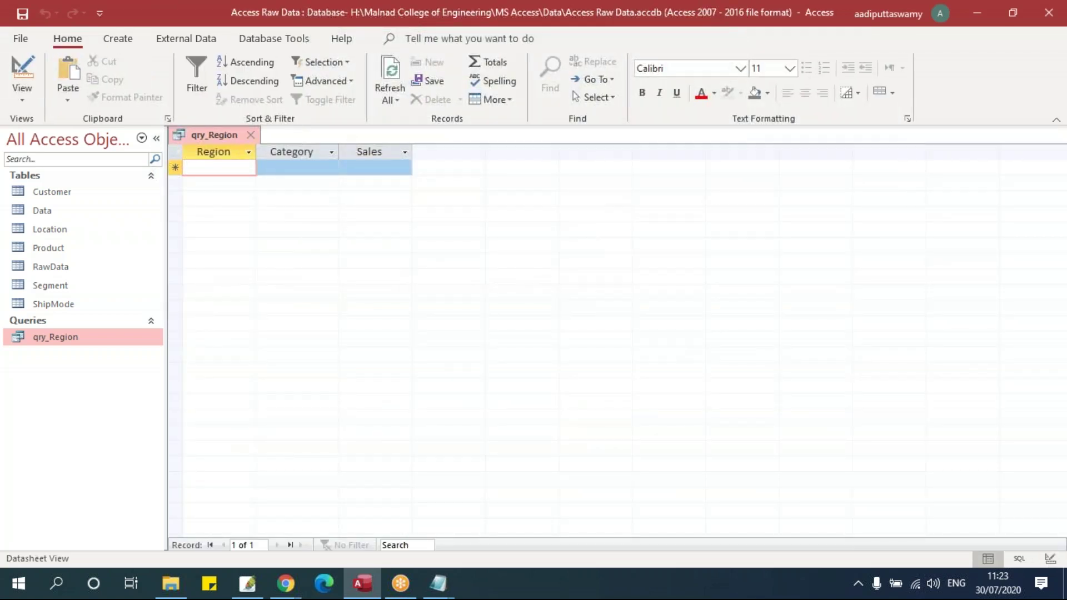
Return qry_Region to Design View and open the RawData table to check how the Furniture category is spelled
right_click(218, 135)
click(273, 211)
double_click(71, 263)
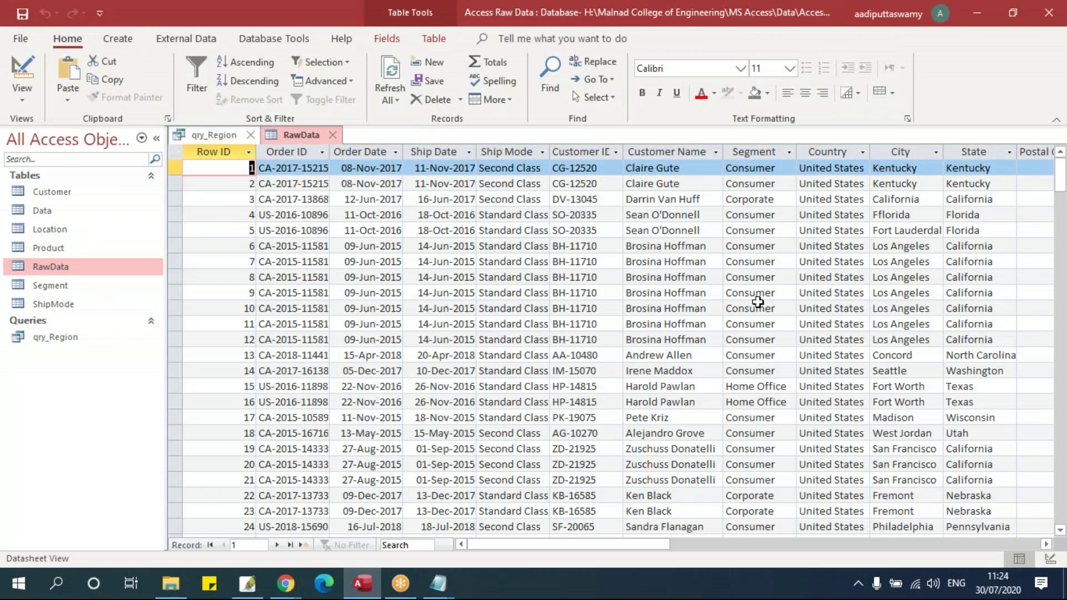
drag(639, 545, 718, 545)
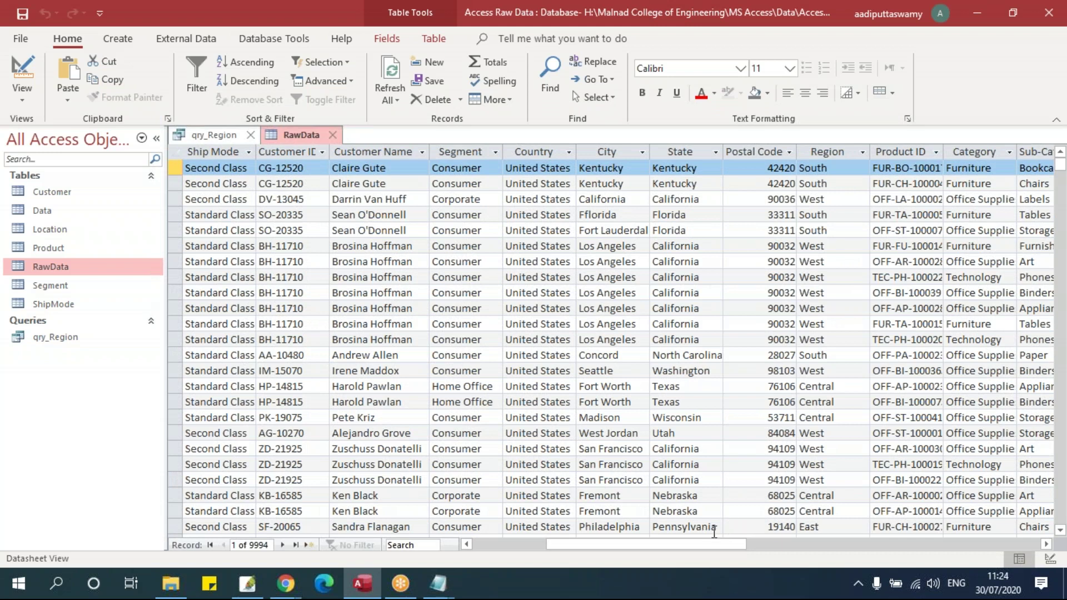
click(1002, 182)
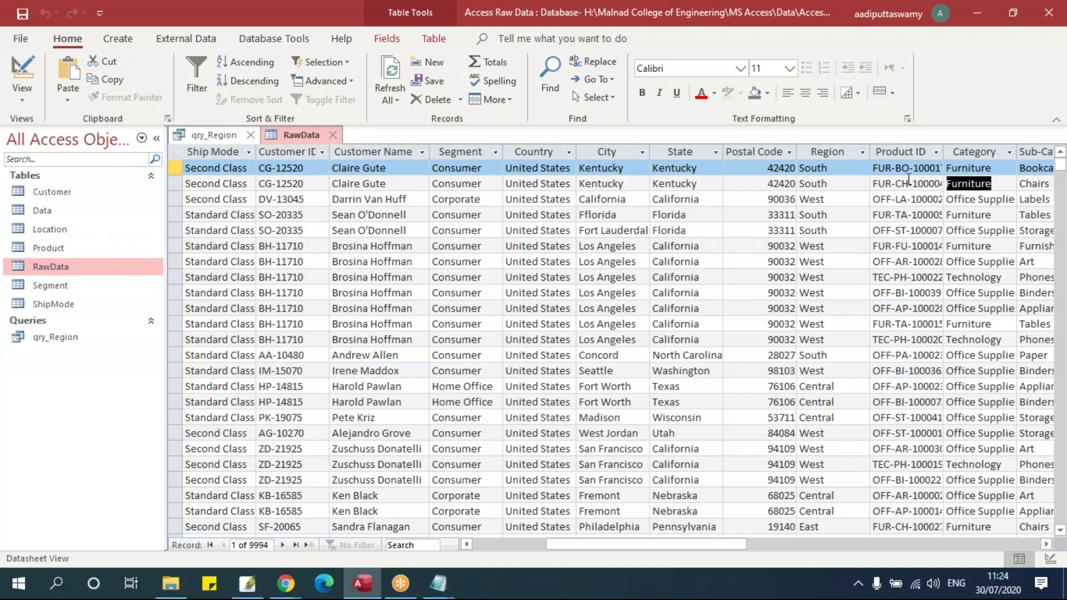
Run qry_Region again with Furniture as the category and 5000 as the sales value
click(209, 135)
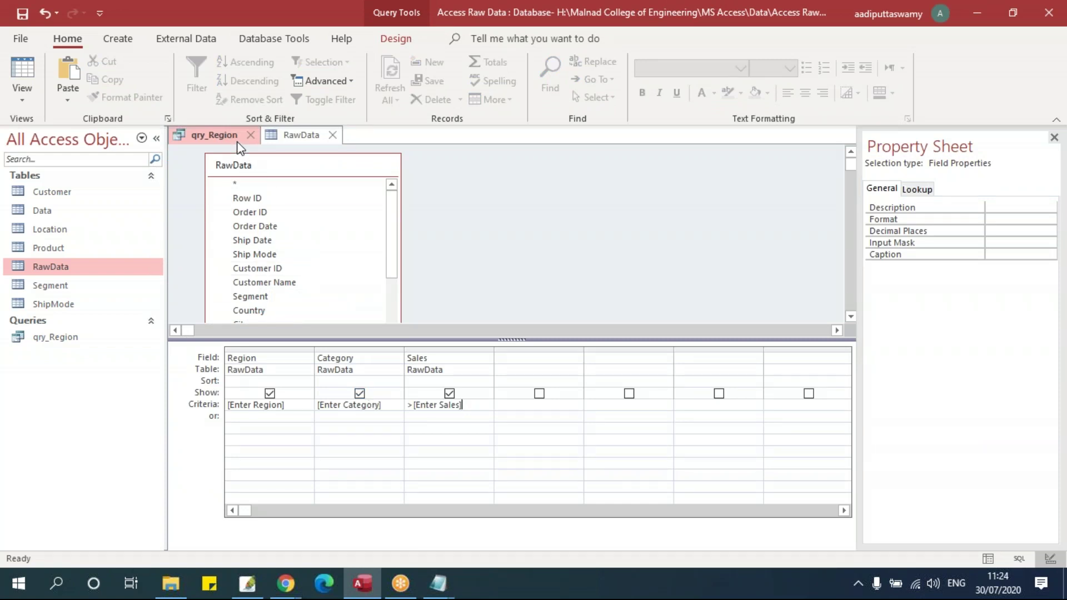
click(395, 39)
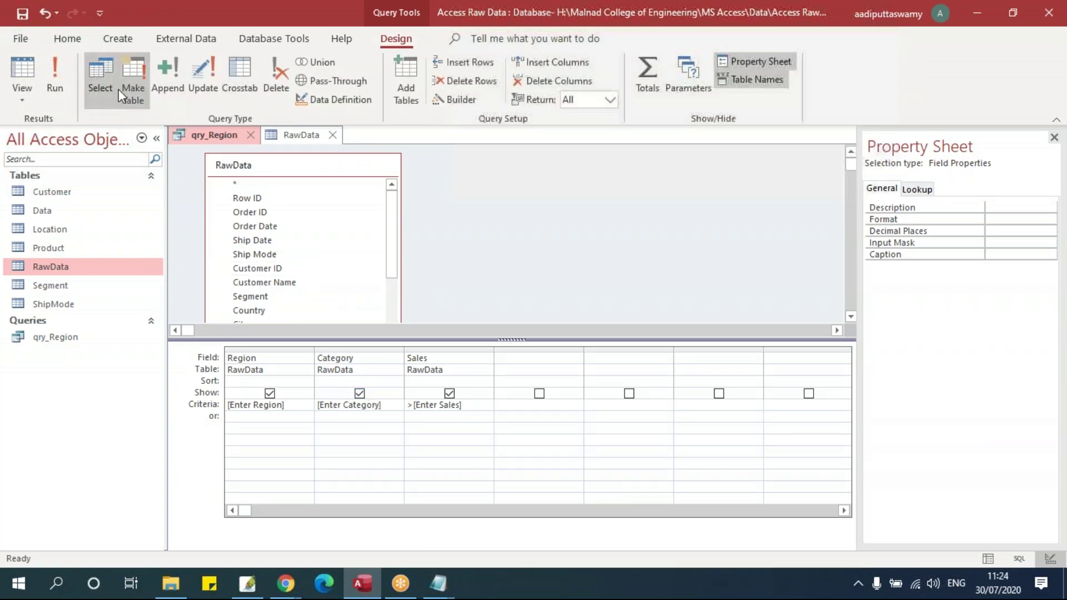
click(55, 75)
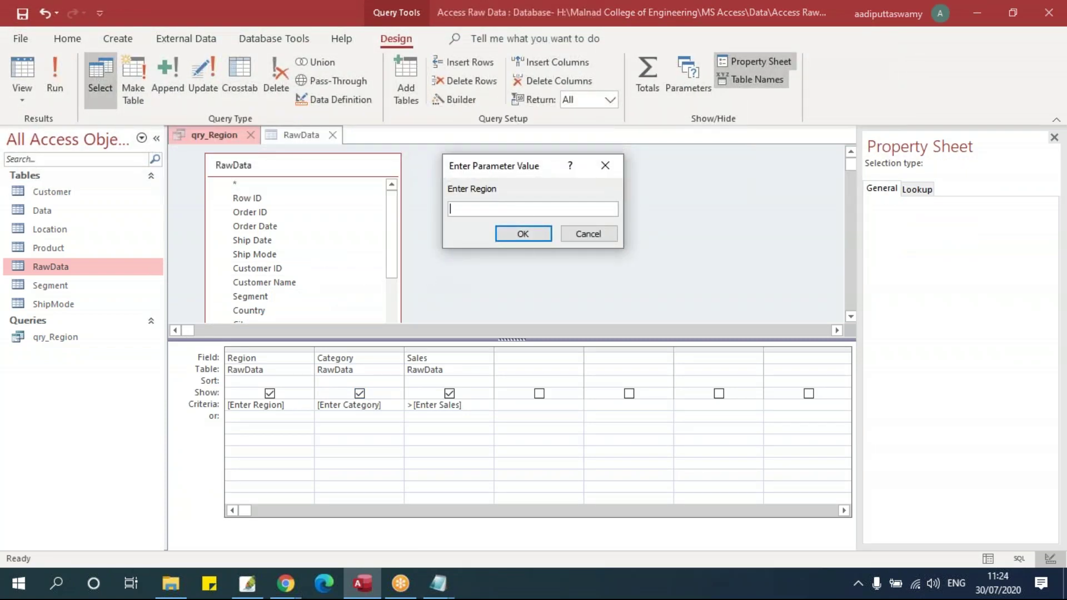
key(Return)
text(Furniture)
click(525, 237)
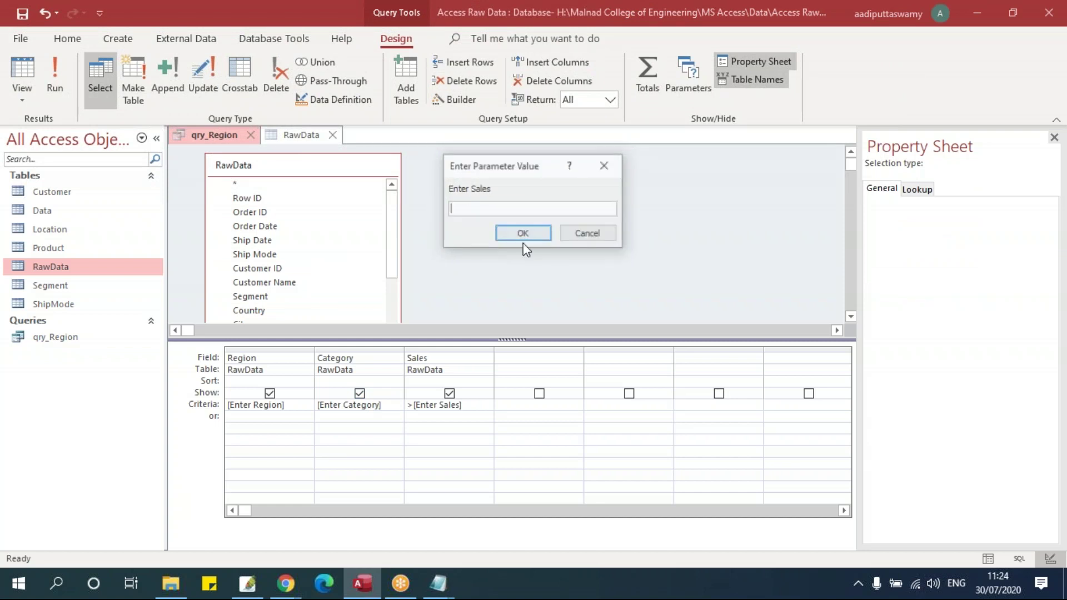
text(5000)
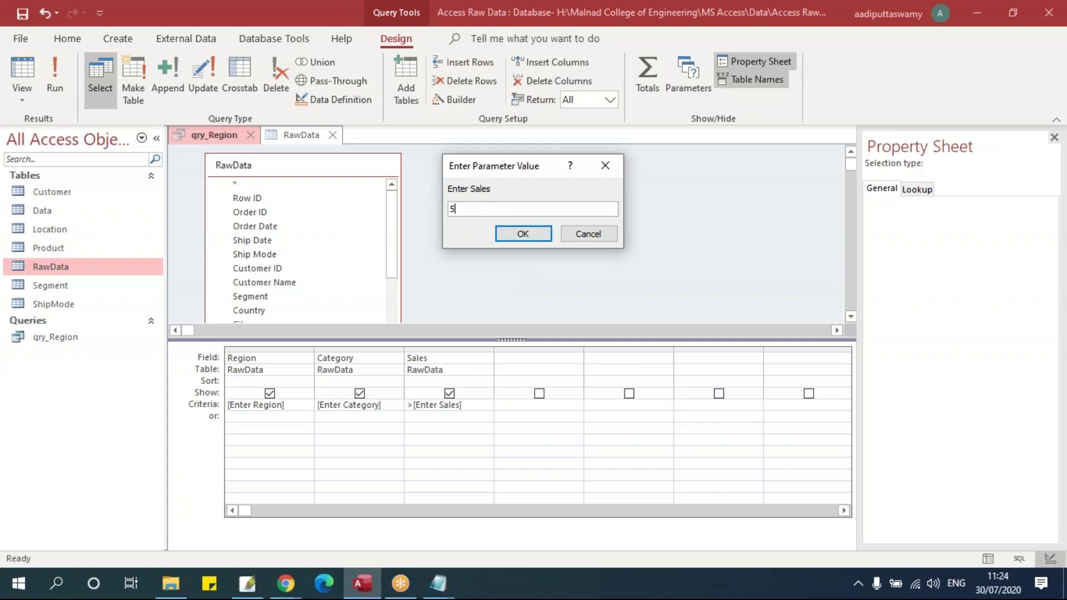
click(503, 234)
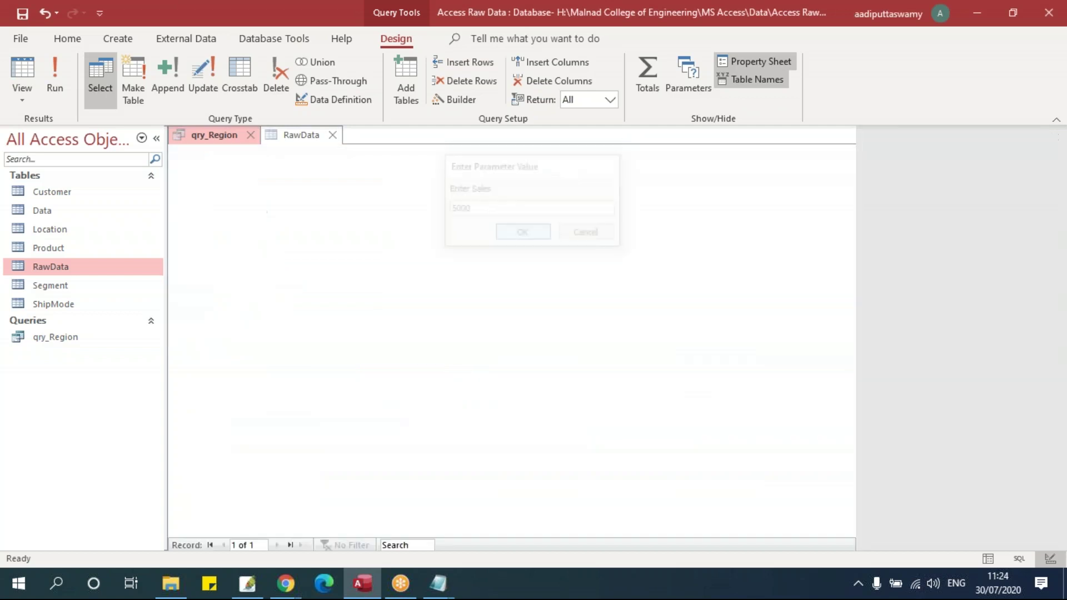
Glance at the RawData table and return qry_Region to Design View
click(305, 135)
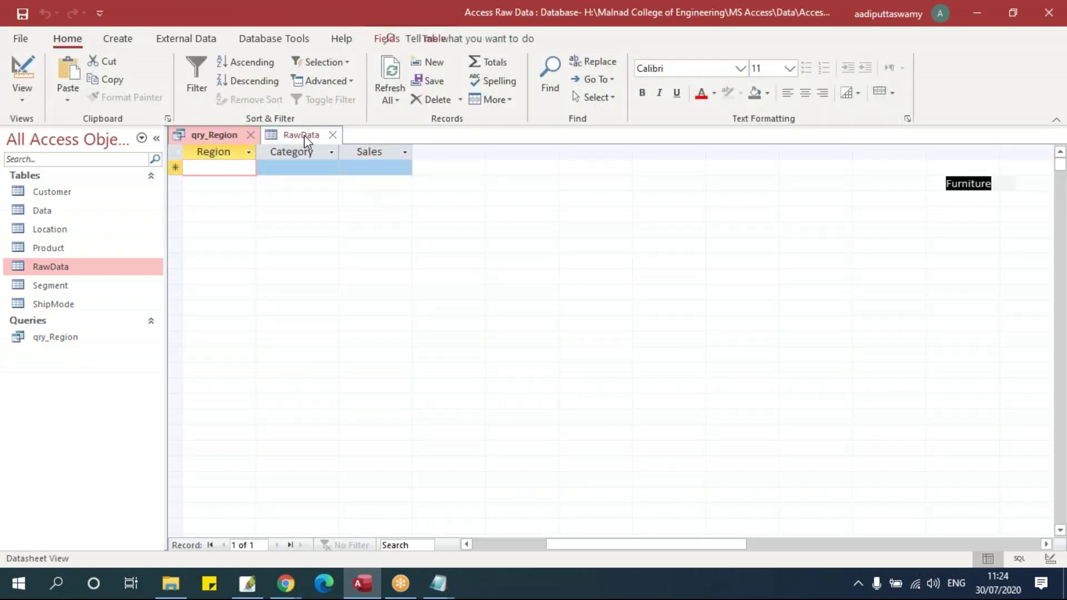
right_click(304, 135)
click(219, 132)
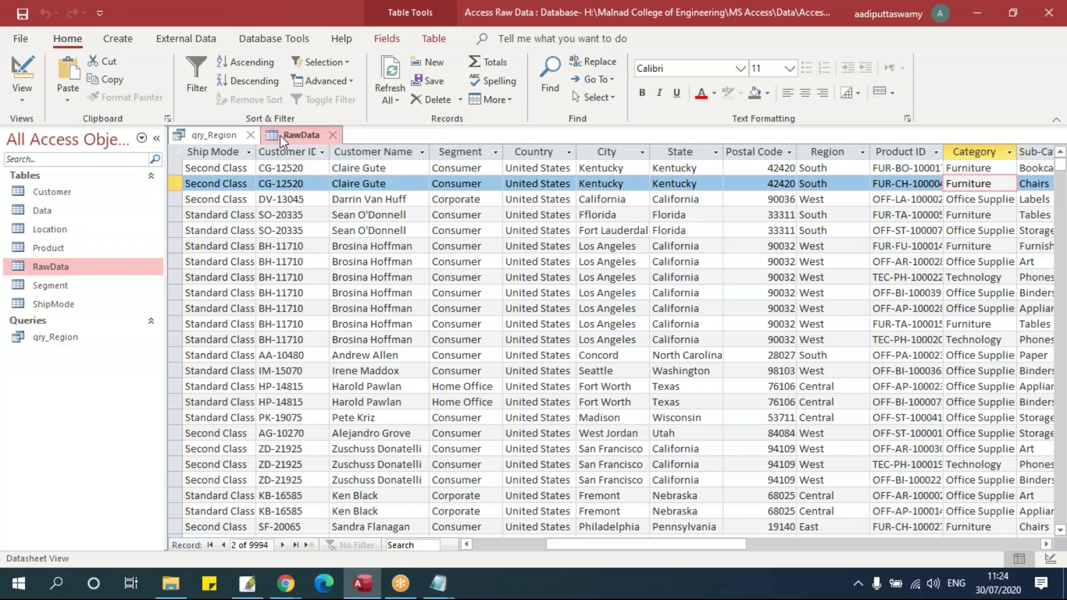
right_click(219, 132)
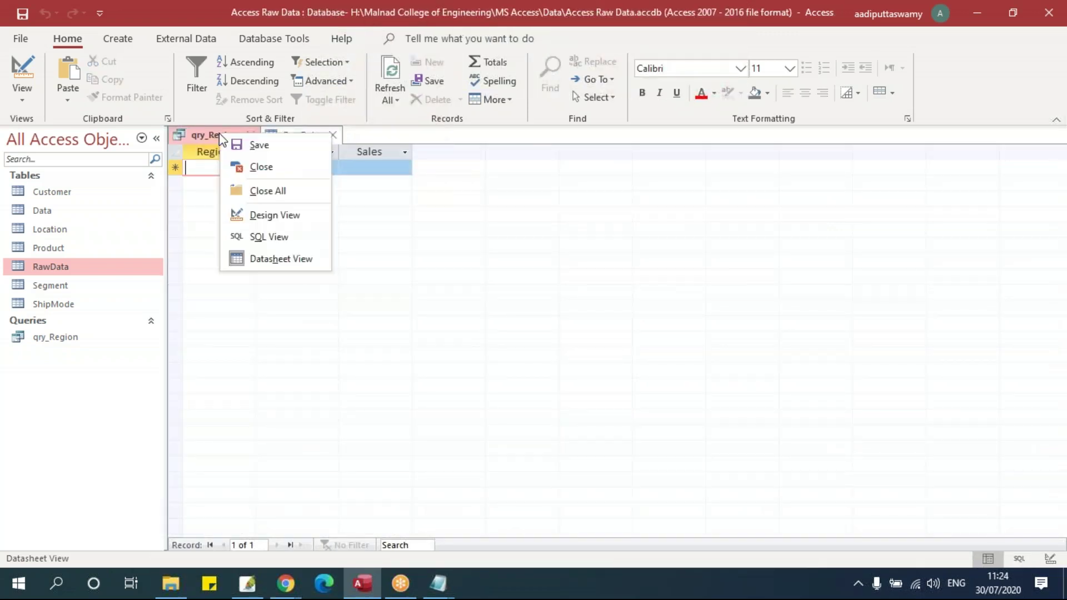
click(288, 218)
Run qry_Region with South as the region, Furniture as the category and 1000 as the sales value
click(57, 83)
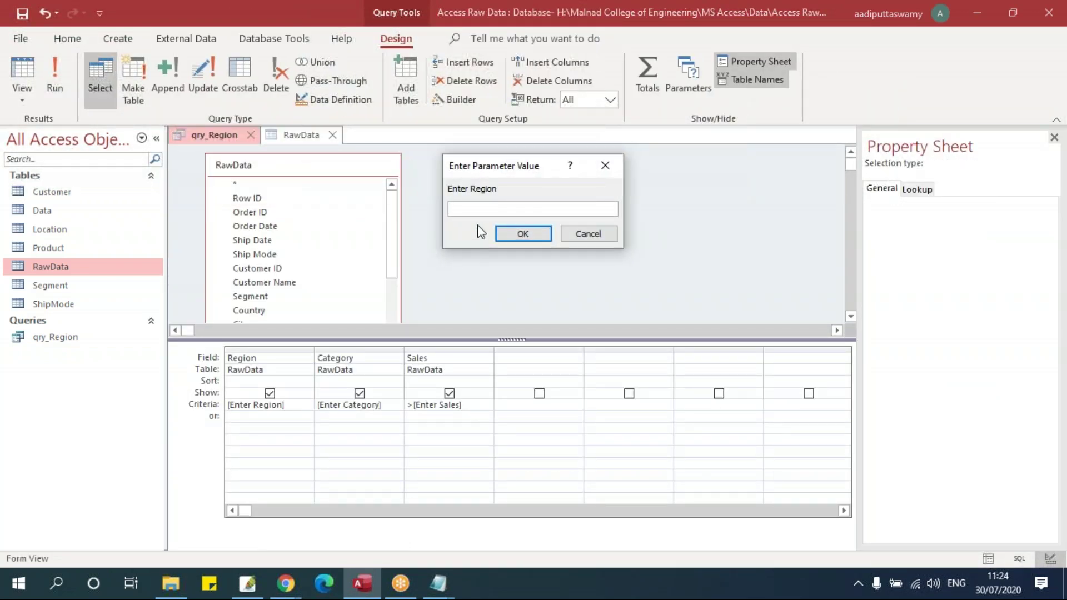
text(South)
key(Return)
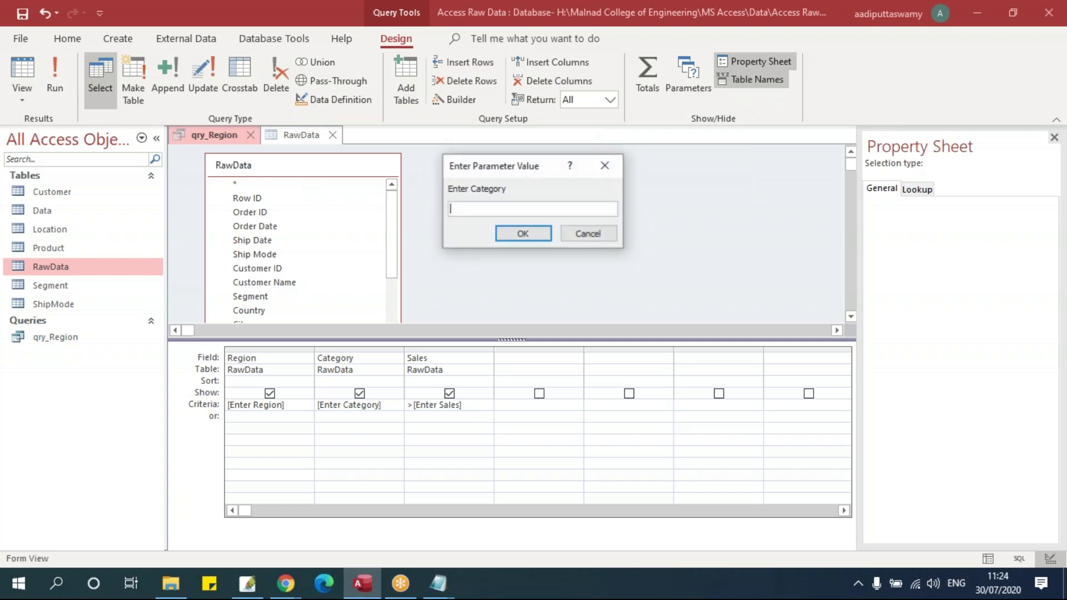
text(Furniture)
key(Return)
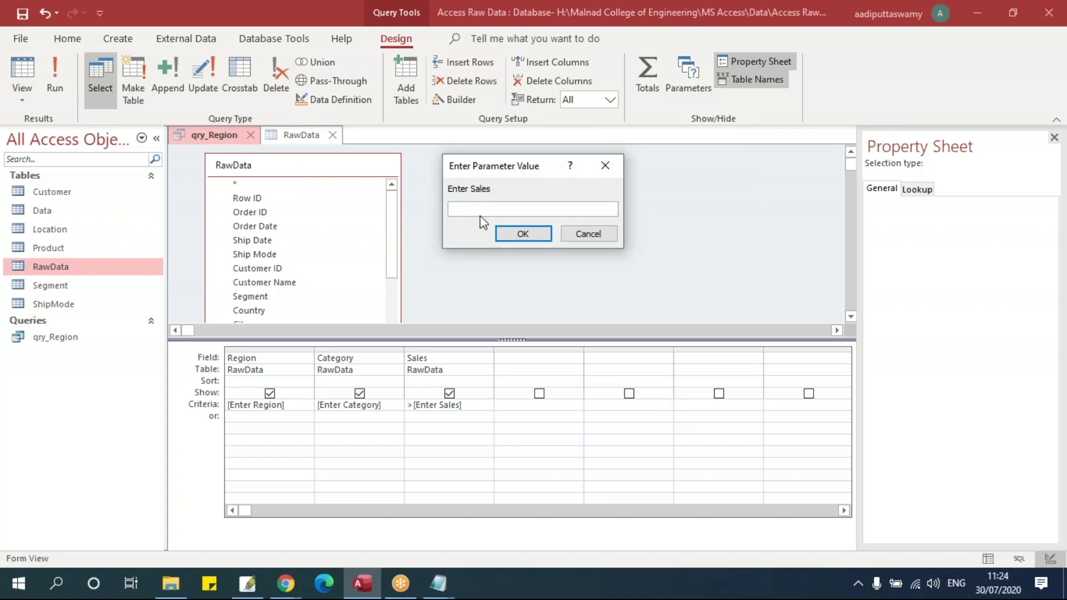
text(1000)
click(544, 236)
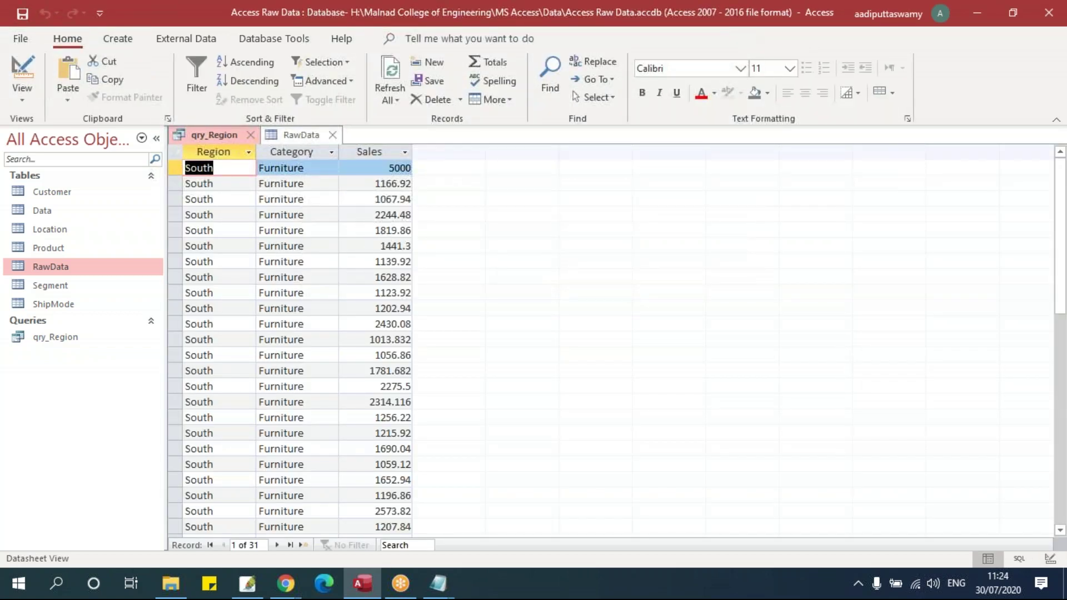
Look through the returned records and close qry_Region, saving its design changes
scroll(290, 345, down, 8)
scroll(290, 344, up, 8)
click(249, 135)
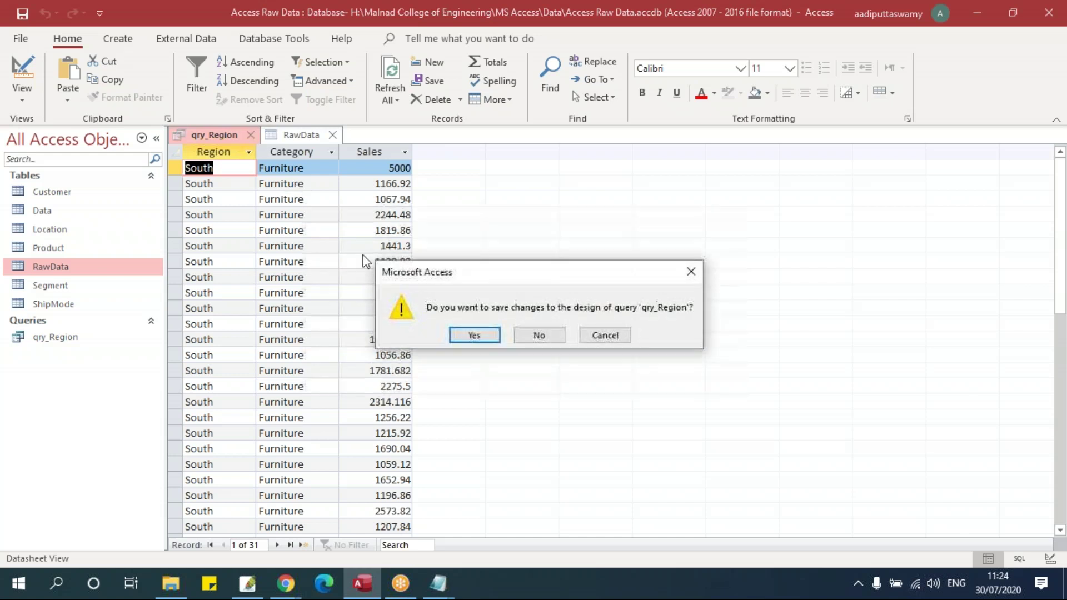
click(491, 336)
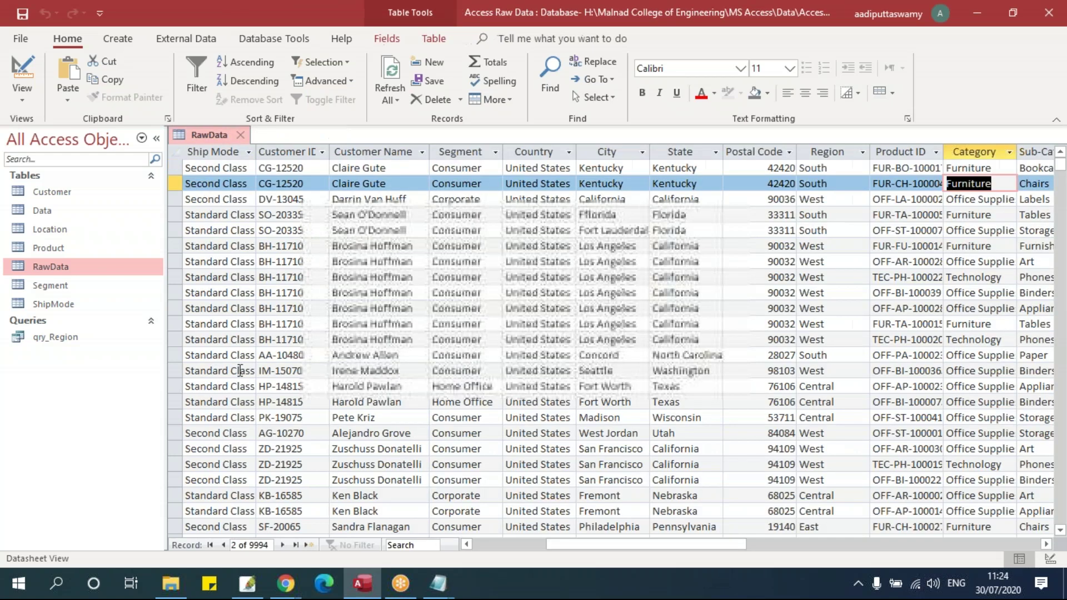
Open the saved qry_Region with East as the region, Furniture as the category and 2000 as the sales value
double_click(106, 338)
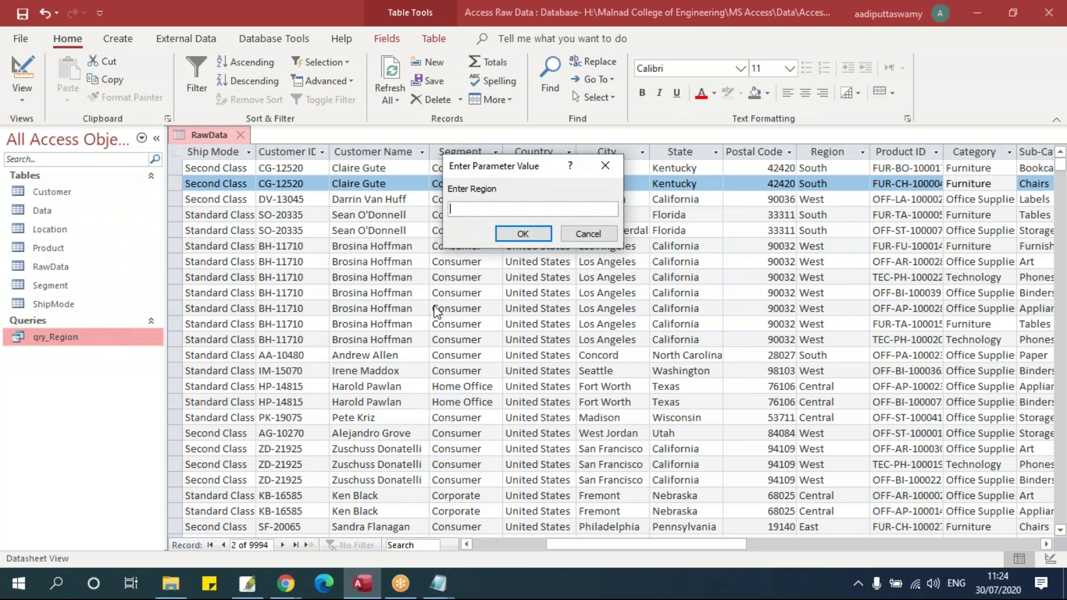
text(South)
key(Return)
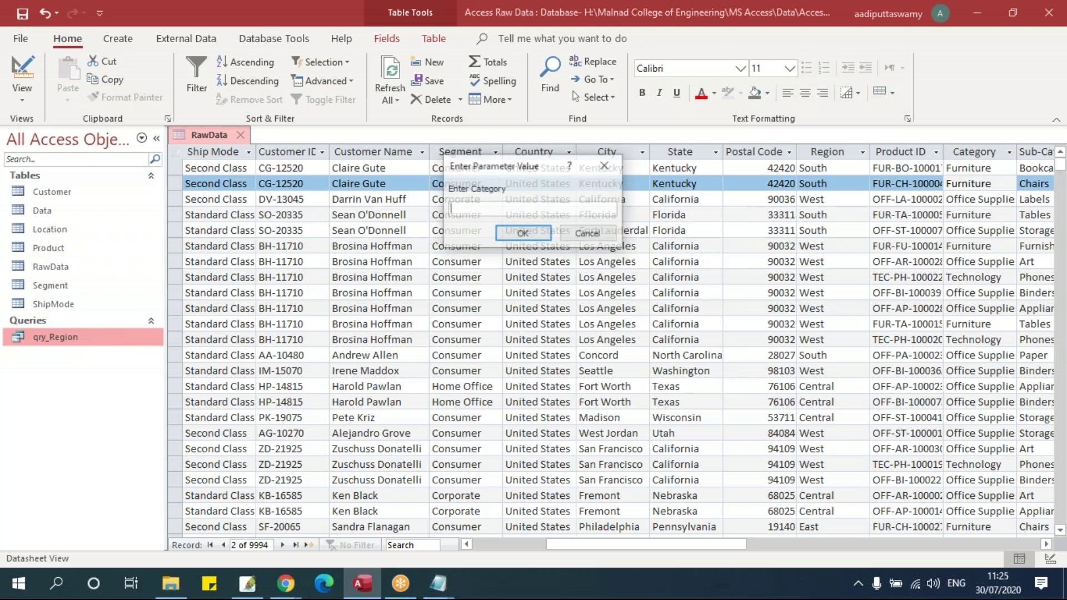
text(Furniture)
key(Return)
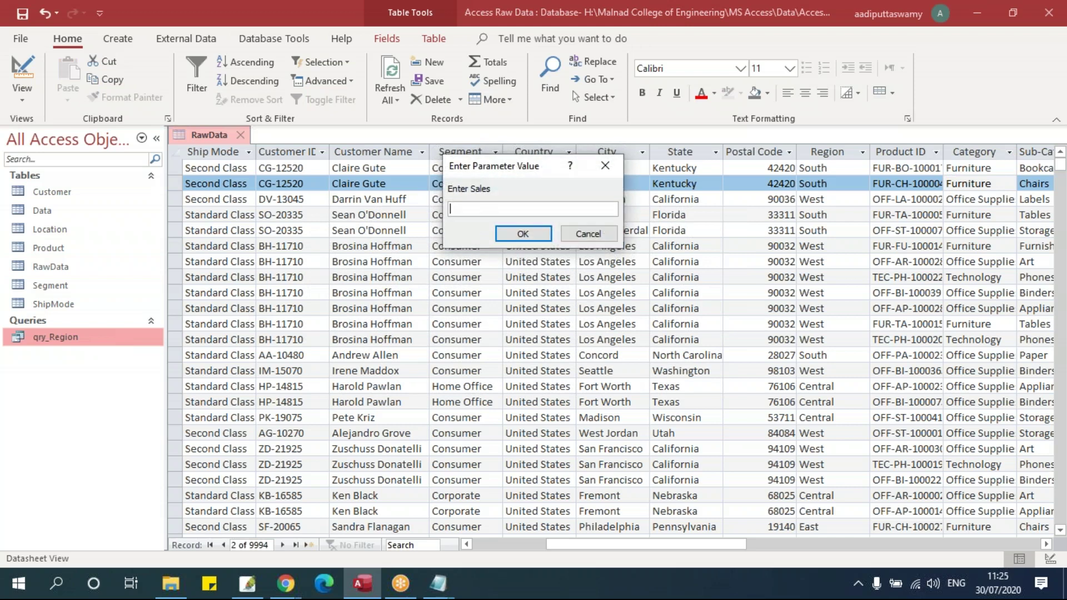
text(2000)
key(Return)
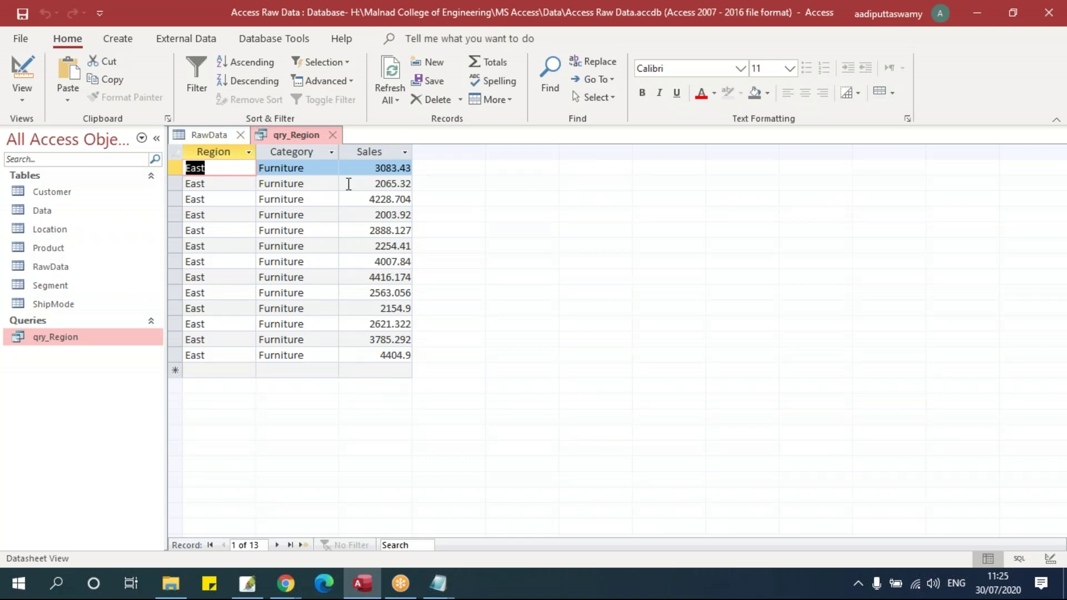
Show qry_Region's SQL statement and switch to the Query04 file in Notepad
right_click(312, 136)
click(378, 238)
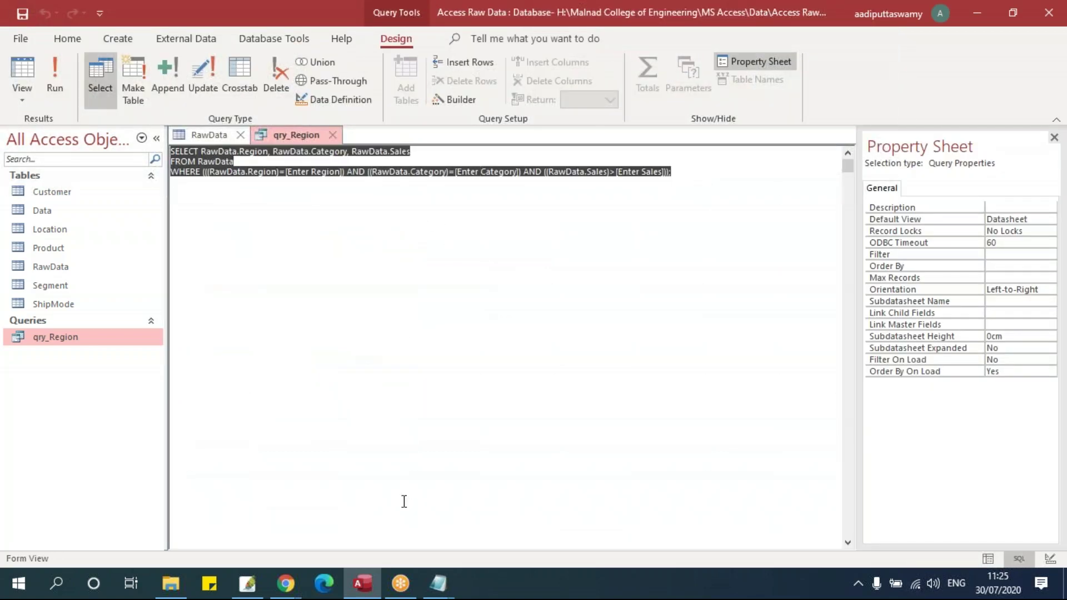
mouse_move(438, 584)
click(475, 518)
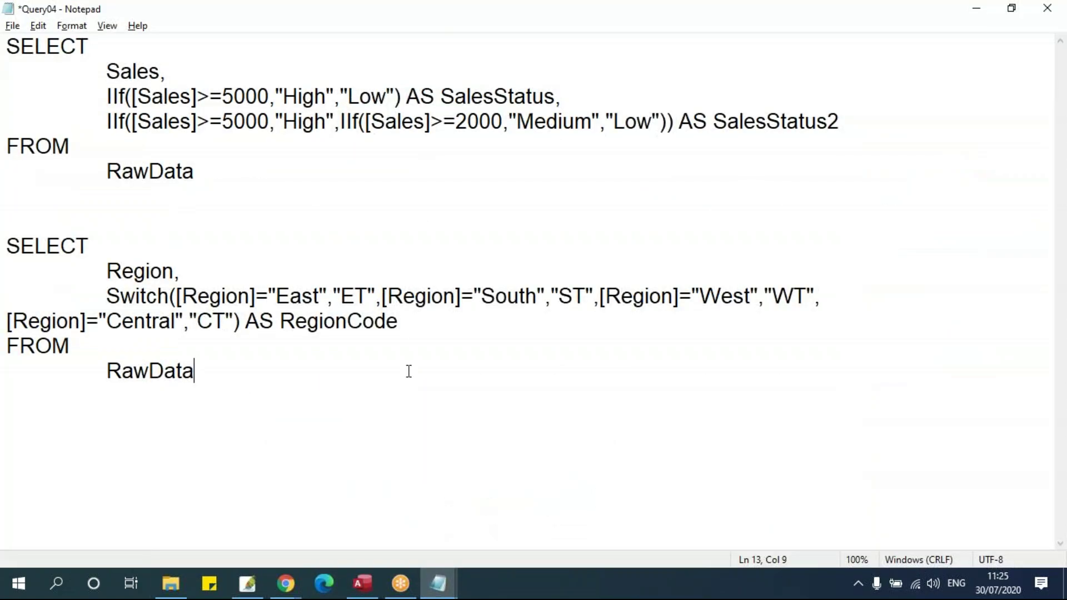
Add blank lines below the RegionCode query and paste qry_Region's SQL statement there
key(Return)
key(Return)
key(Return)
key(Return)
key(Return)
key(Return)
key(Return)
key(Return)
key(Return)
key(Return)
key(Return)
key(Return)
key(Return)
key(Return)
key(Return)
key(Return)
key(Return)
key(Return)
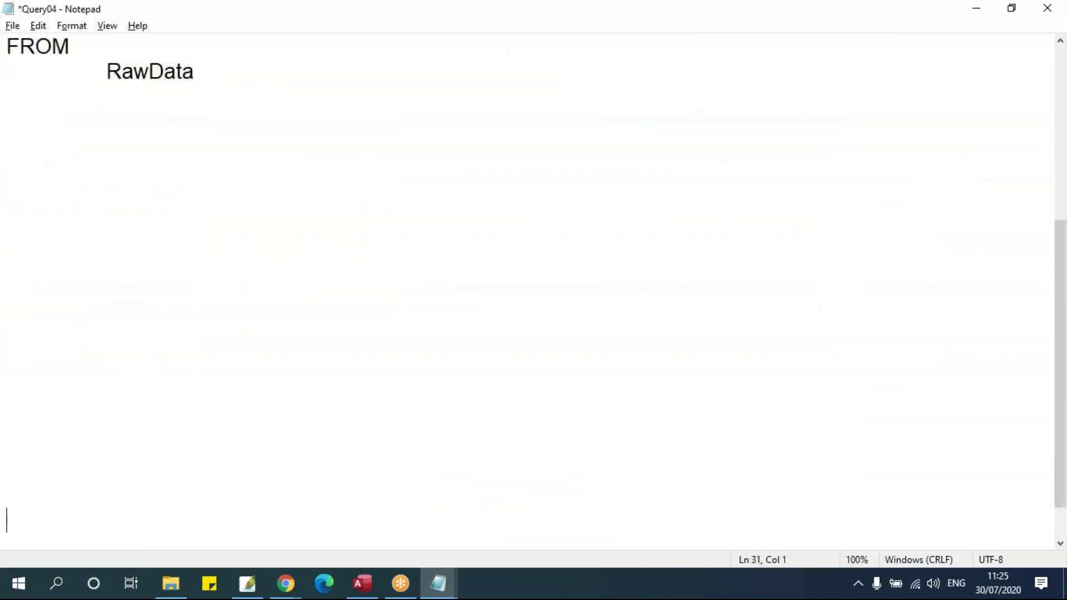
click(54, 147)
text(SELECT RawData.Region, RawData.Category, RawData.Sales FROM RawData WHERE (((RawData.Region)=[Enter Region]) AND ((RawData.Category)=[Enter Category]) AND ((RawData.Sales)>[Enter Sales]));)
Put Region, Category and Sales on separate indented lines under SELECT, removing their RawData prefixes
click(95, 148)
drag(96, 148, 187, 136)
key(Return)
key(Tab)
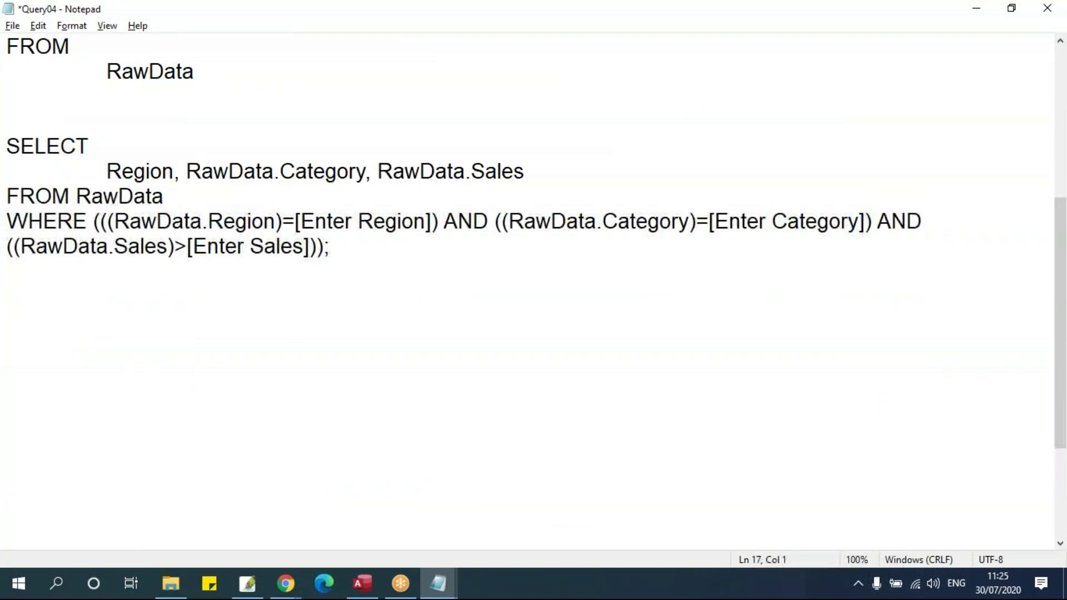
click(190, 160)
key(Return)
key(Tab)
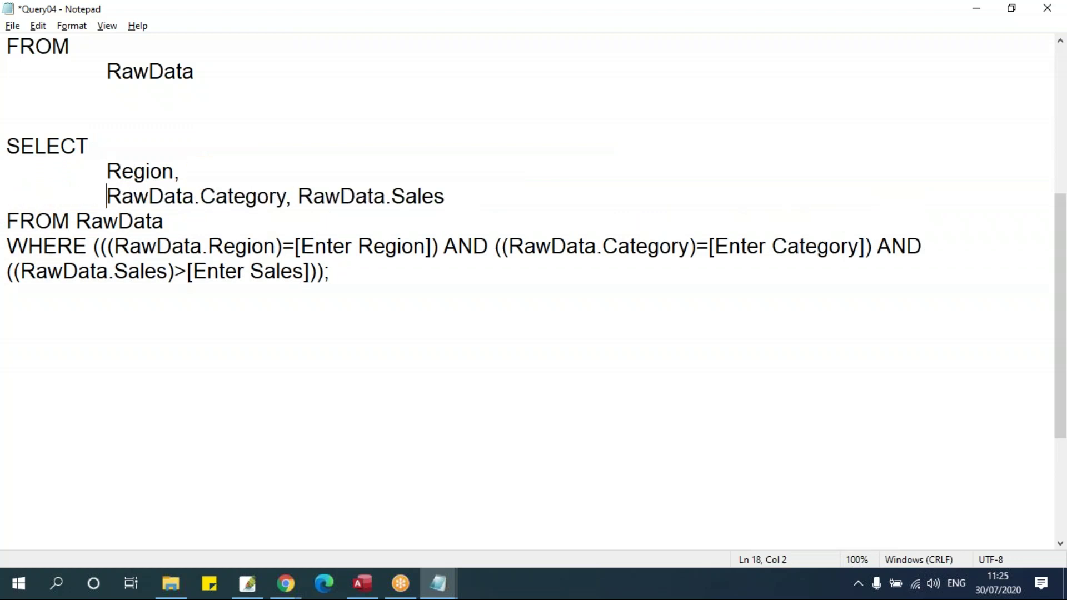
shift+click(203, 196)
key(BackSpace)
drag(204, 200, 296, 199)
key(Return)
key(Tab)
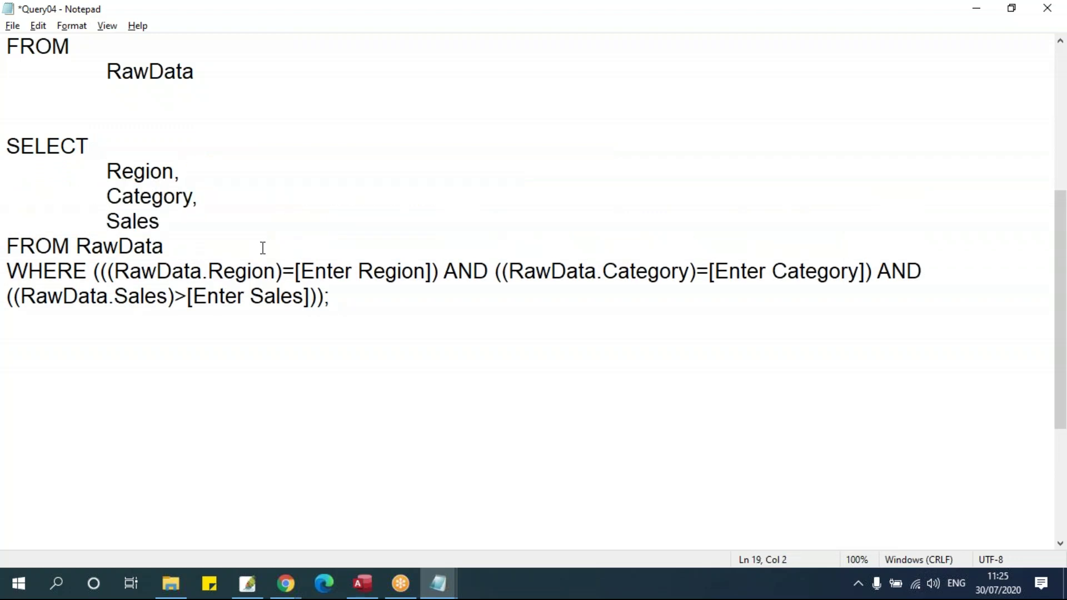
Indent RawData on its own line under FROM, and start the WHERE condition on an indented line at Region without its opening parentheses and RawData prefix
click(77, 247)
key(Return)
key(Tab)
drag(93, 297, 209, 296)
key(Return)
key(Tab)
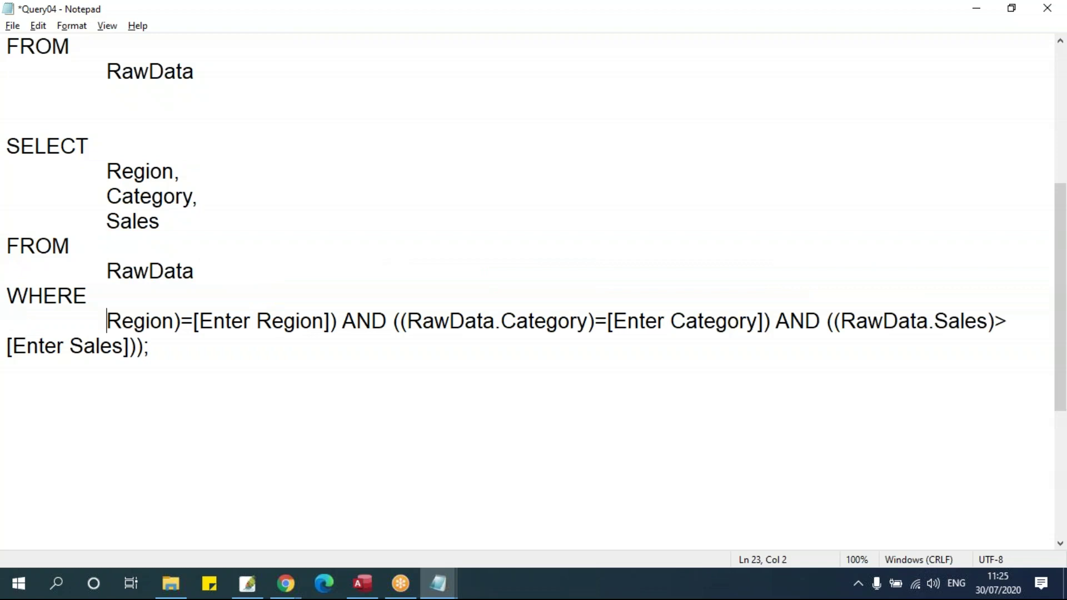
Remove the closing parentheses from the Region condition and move the AND that follows it to its own line
click(187, 329)
key(BackSpace)
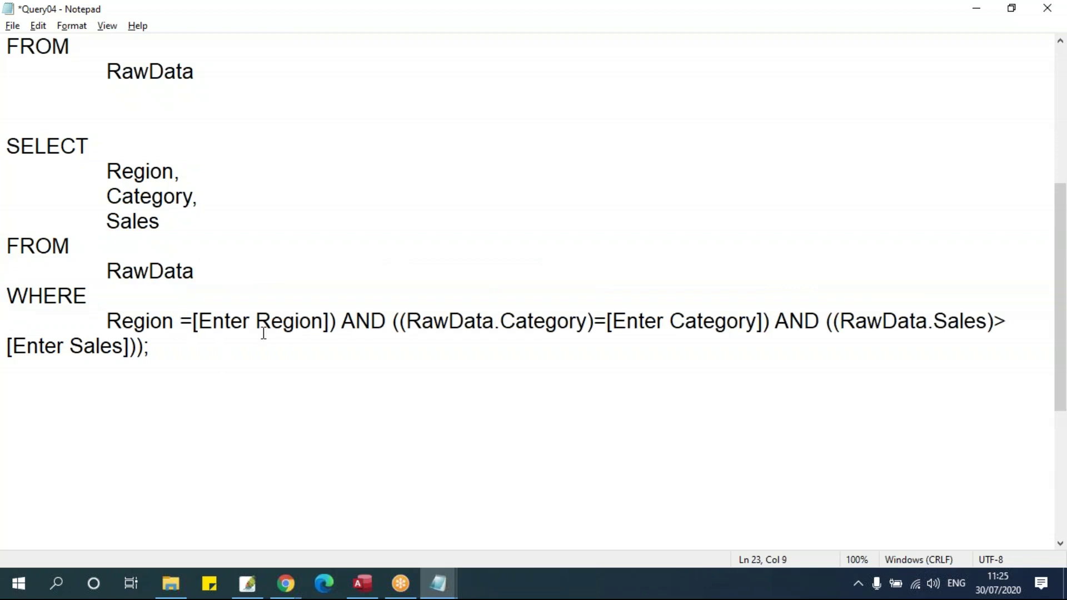
click(330, 332)
key(Delete)
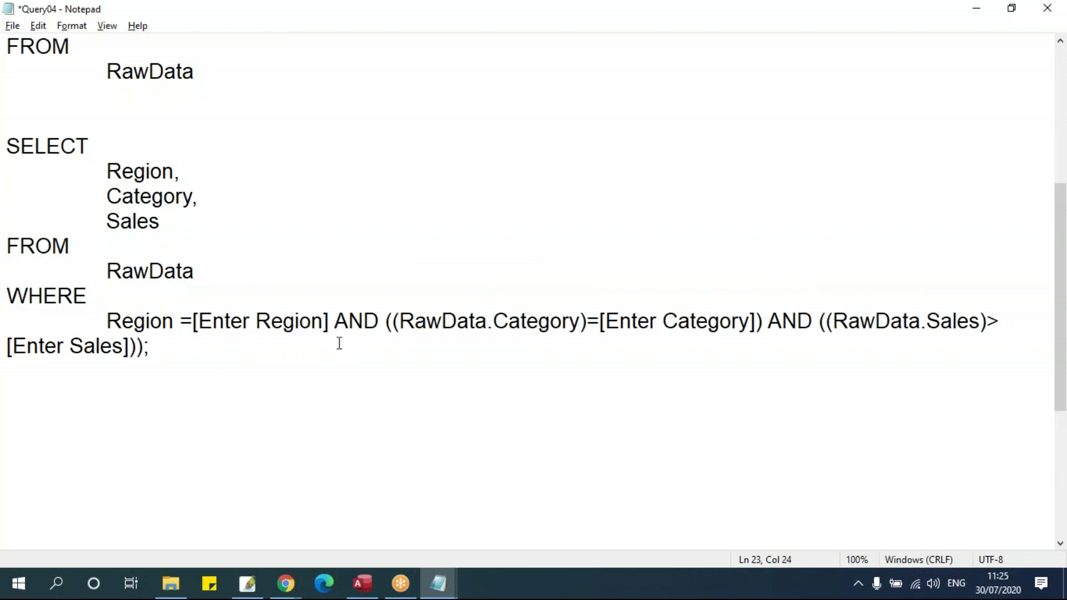
key(Return)
key(Delete)
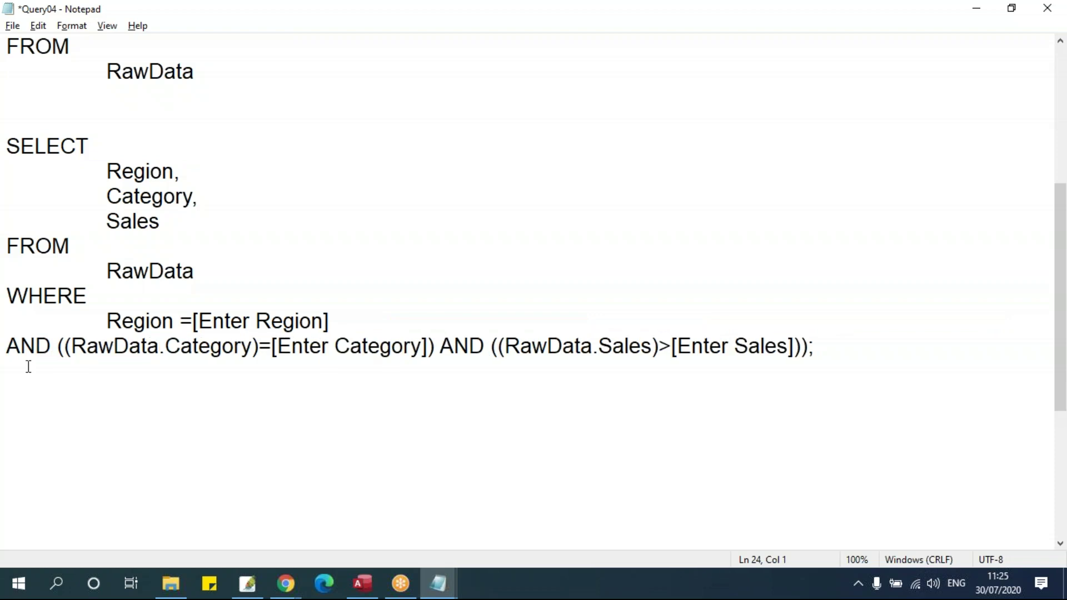
Indent the Category condition on its own line without parentheses or RawData prefix, and start the following AND on a new line
drag(58, 347, 165, 349)
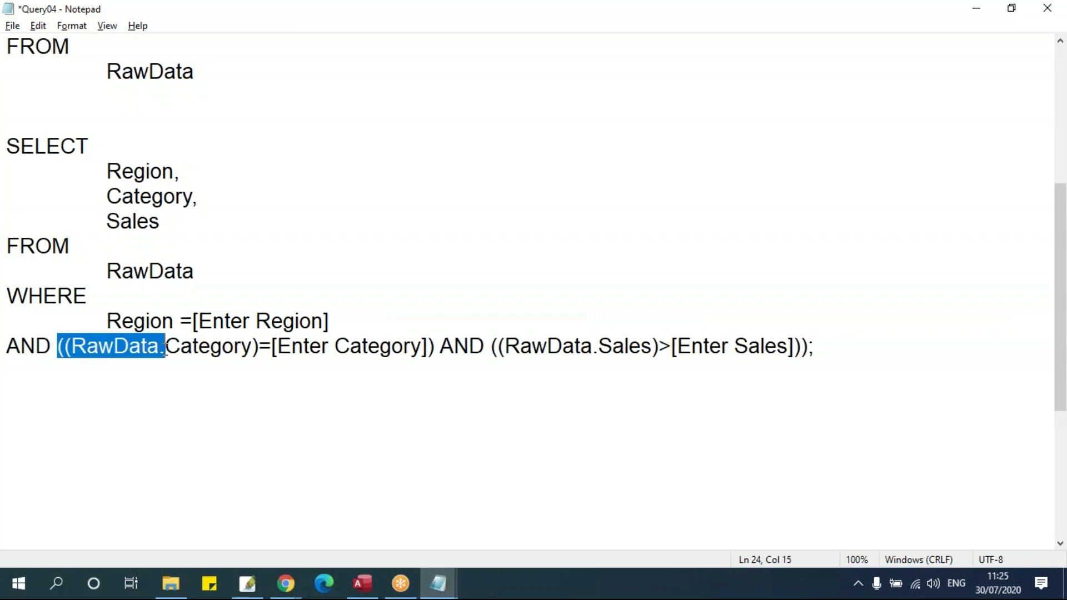
key(Return)
key(Tab)
click(199, 371)
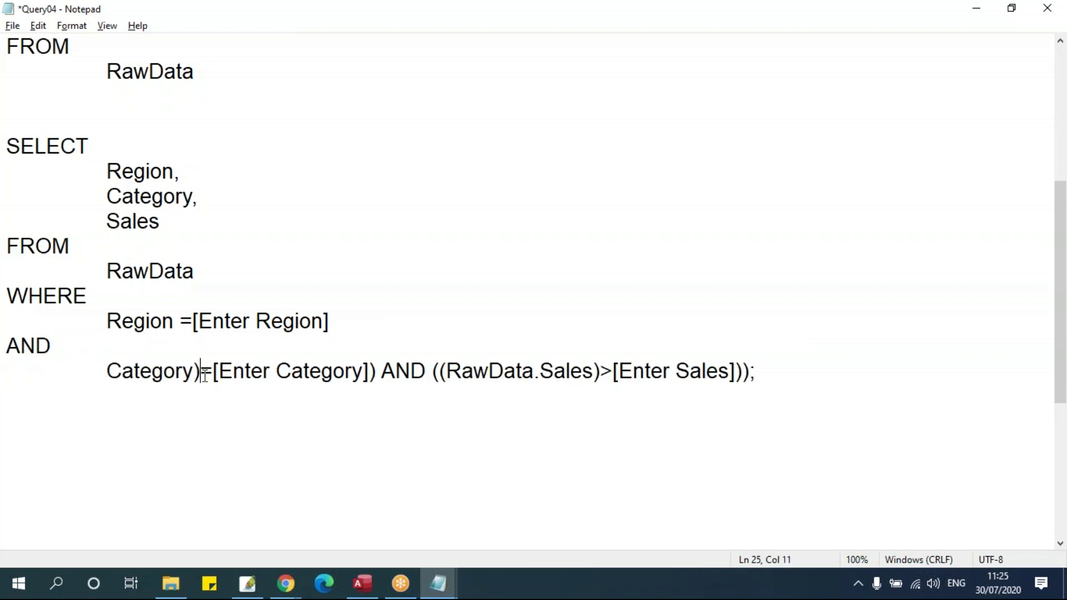
key(BackSpace)
click(213, 372)
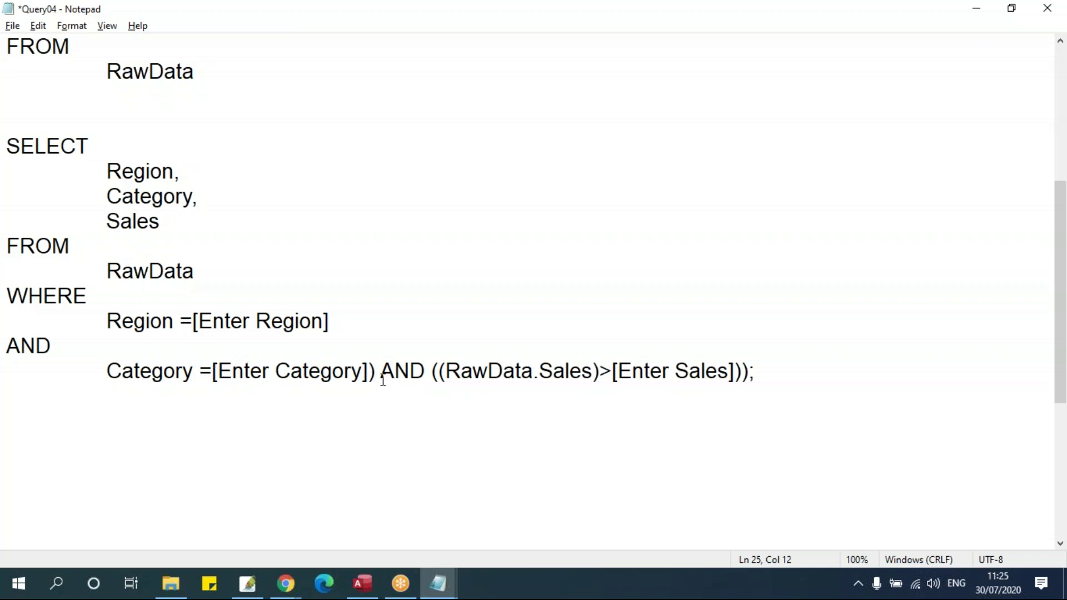
drag(368, 371, 382, 371)
key(Return)
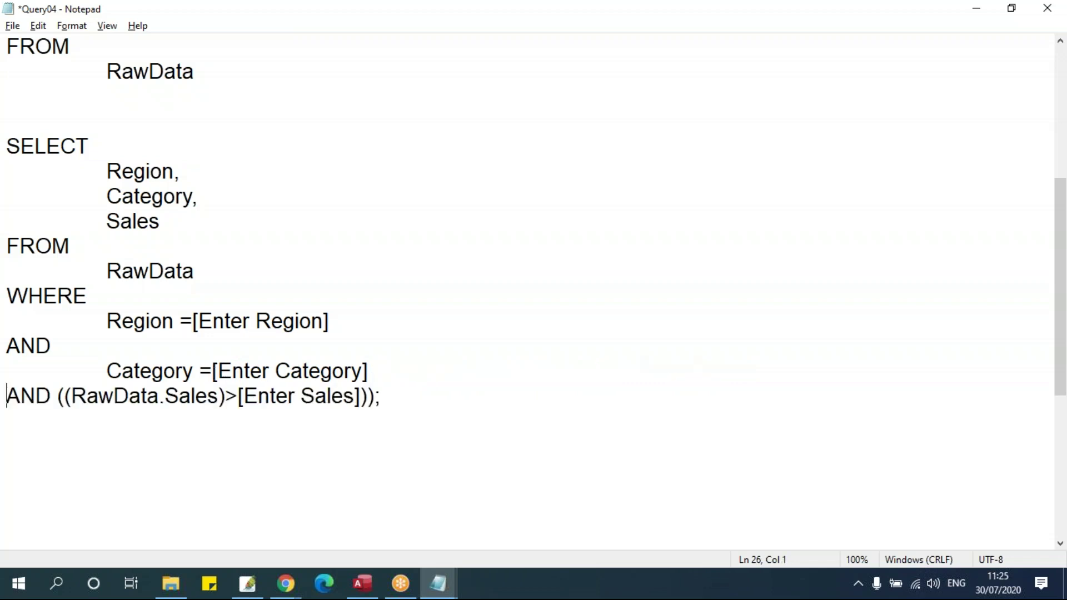
Indent the Sales condition on its own line under AND, removing its RawData prefix, all parentheses and the final semicolon
drag(57, 396, 162, 400)
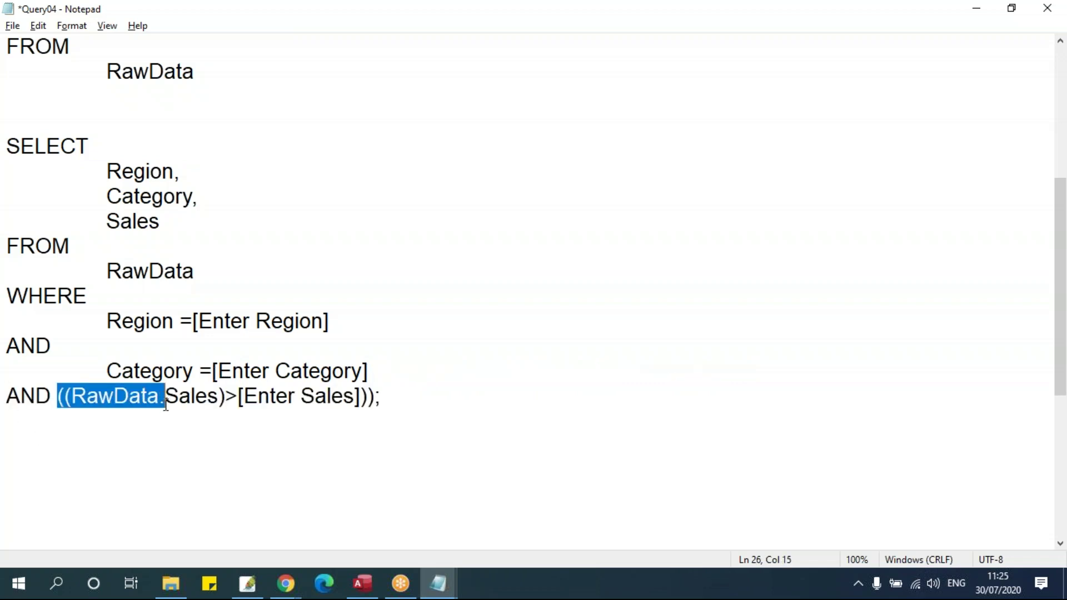
key(Return)
key(Tab)
click(168, 421)
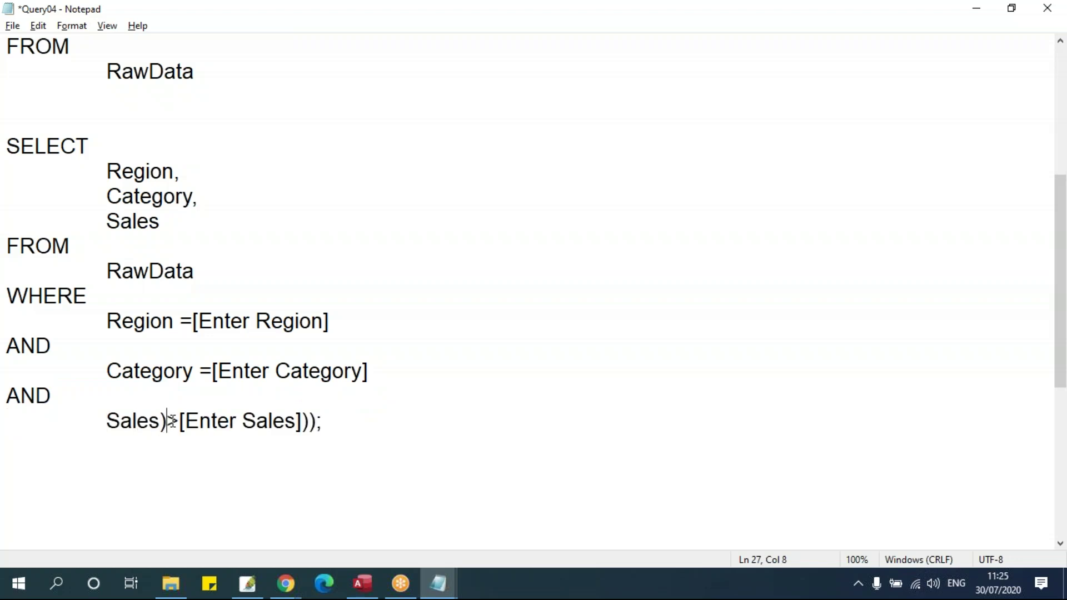
key(BackSpace)
click(365, 422)
key(BackSpace)
key(BackSpace)
key(BackSpace)
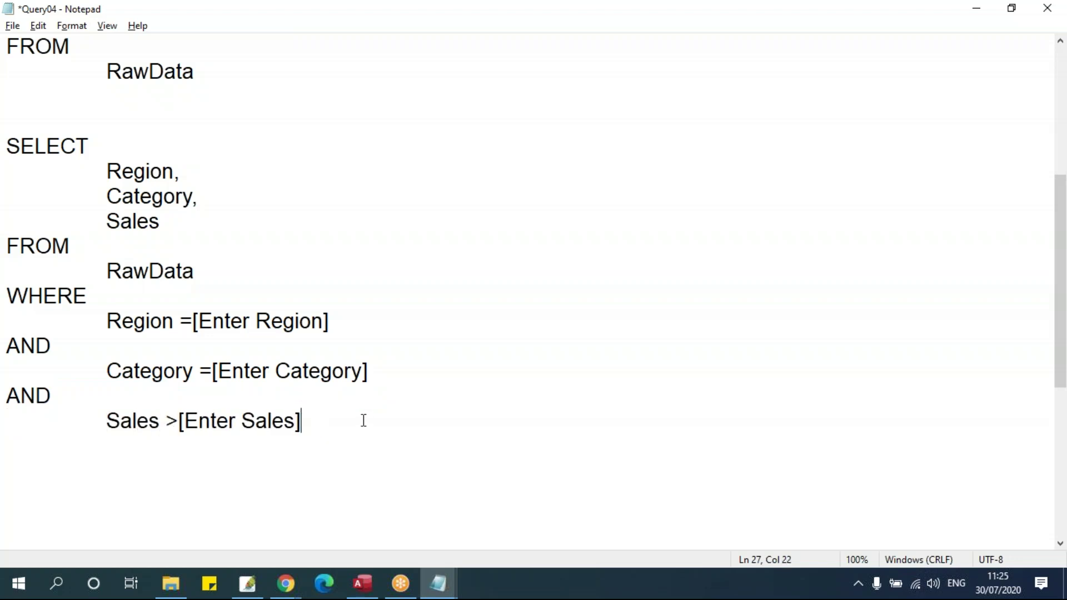
Insert a space after the comparison operator in the Region, Category and Sales conditions
scroll(344, 412, down, 1)
click(191, 246)
click(218, 295)
click(212, 295)
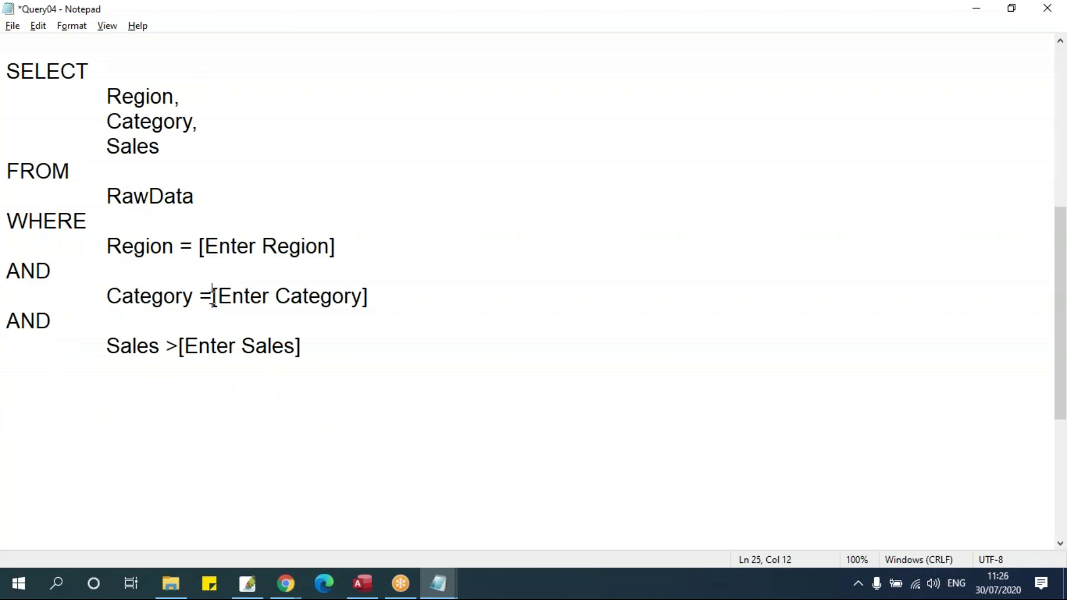
click(178, 346)
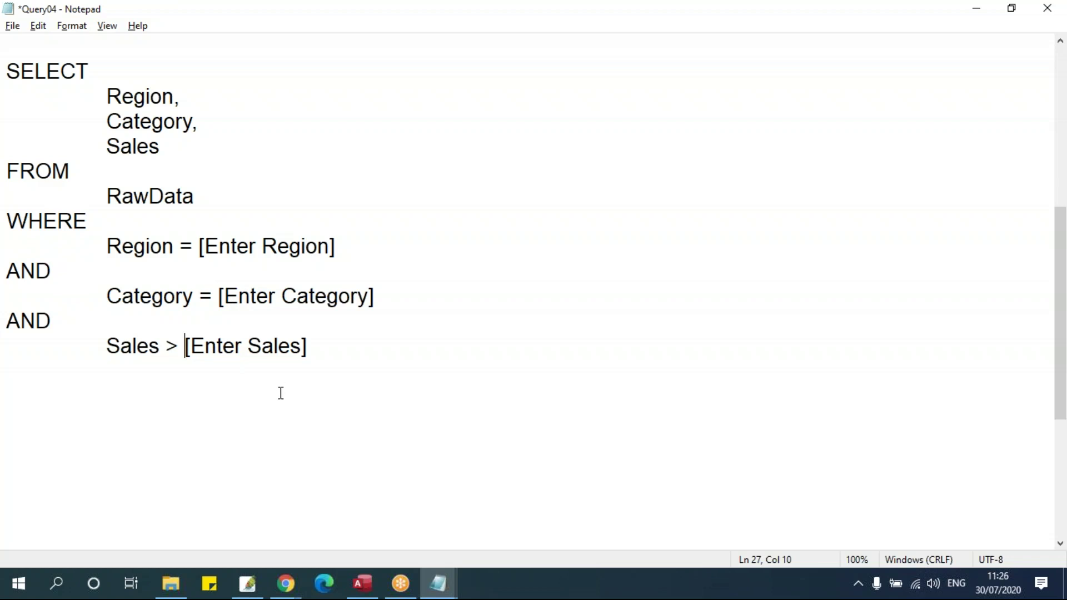
Examine the Region condition and its bracketed parameter prompt in the WHERE clause
drag(199, 246, 419, 244)
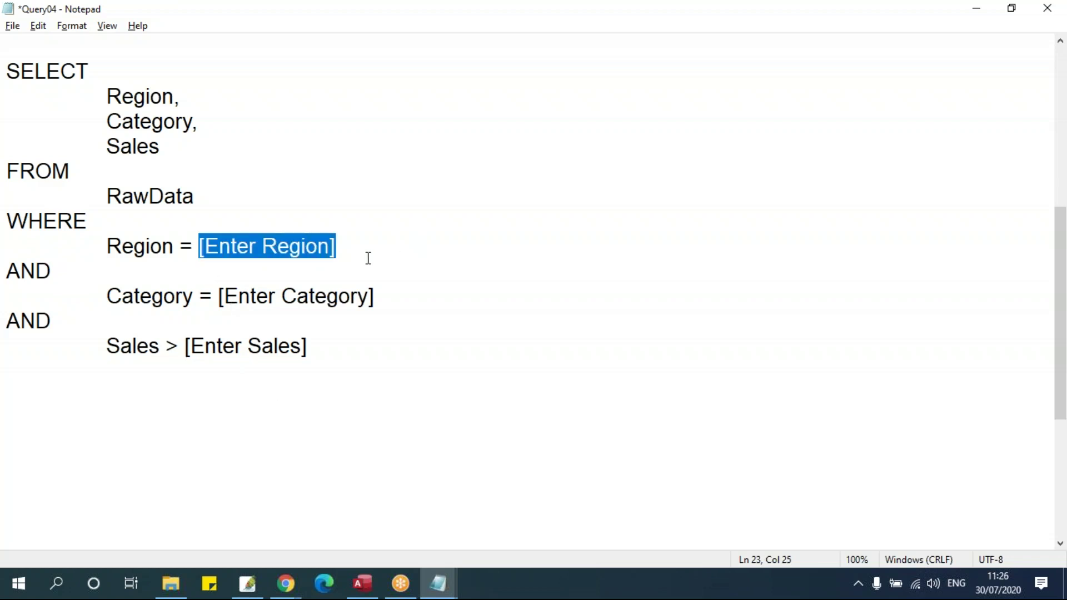
click(220, 266)
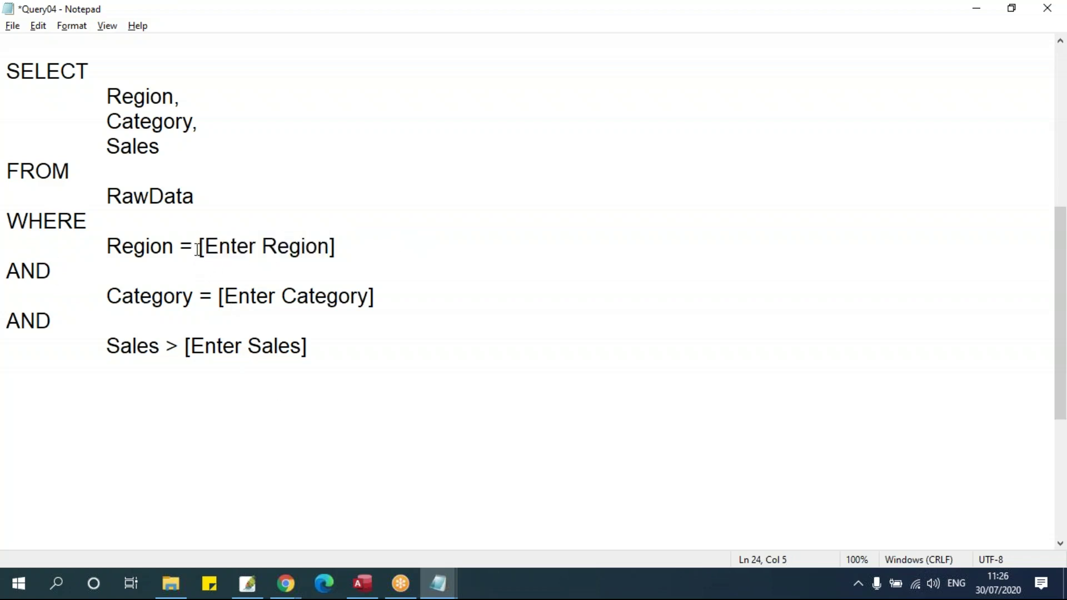
click(108, 247)
drag(109, 247, 366, 245)
click(199, 246)
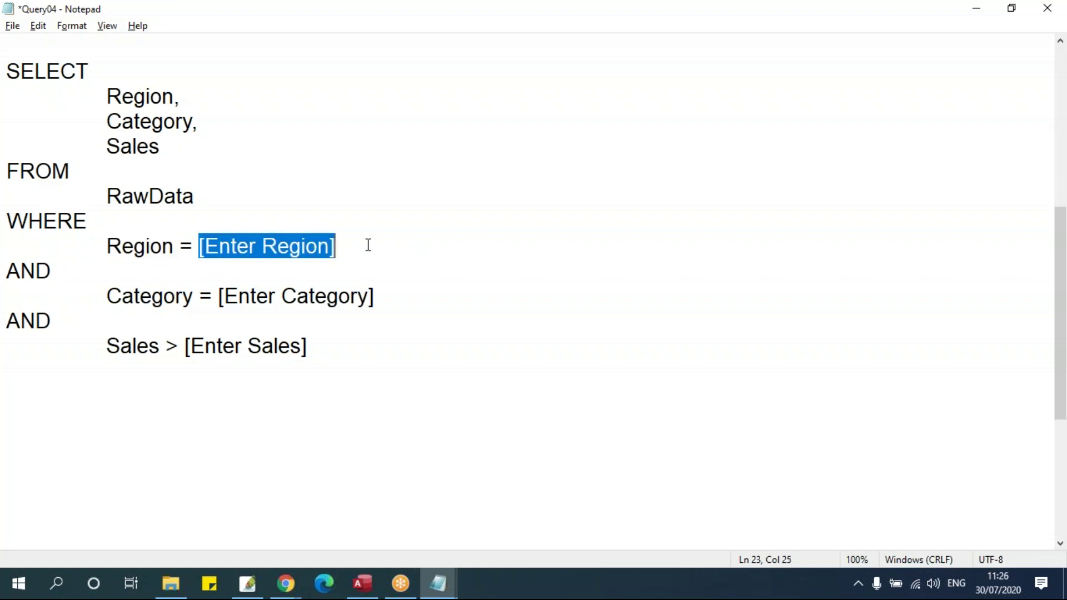
click(287, 257)
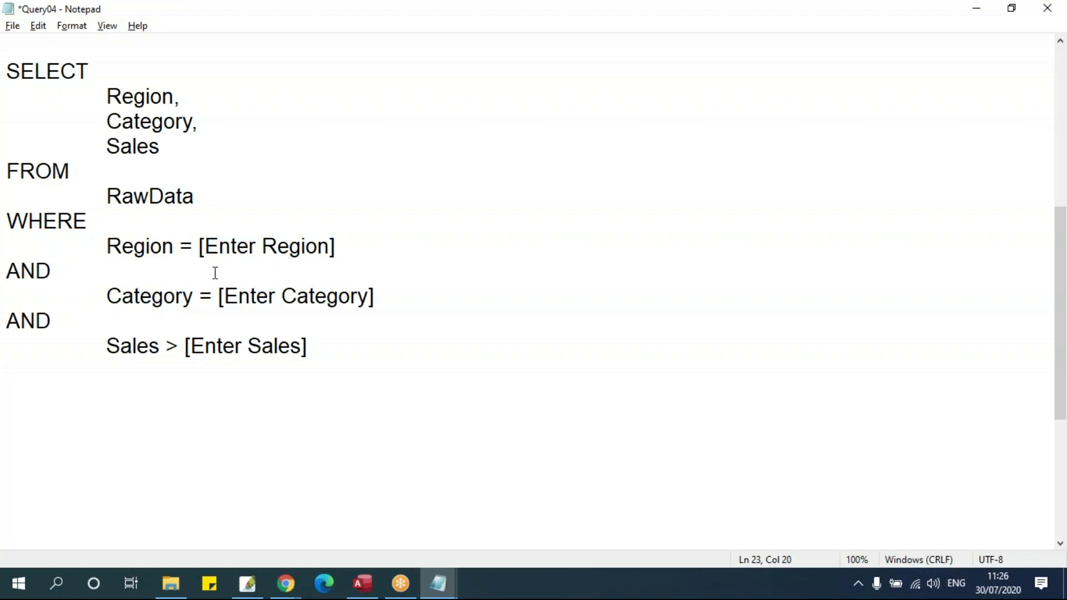
click(195, 246)
drag(201, 246, 338, 245)
click(338, 245)
click(205, 249)
click(338, 251)
Take the word Enter out of the Region parameter prompt, compare it with the SELECT fields, and put the word back
drag(205, 246, 263, 247)
key(Delete)
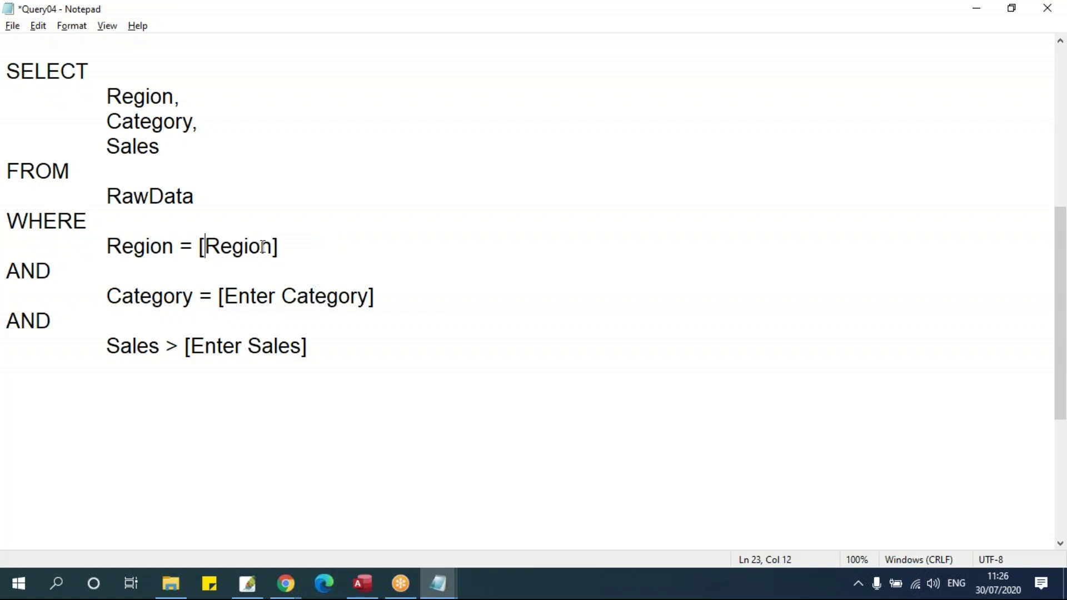
click(146, 97)
drag(106, 96, 161, 145)
click(203, 258)
text(E)
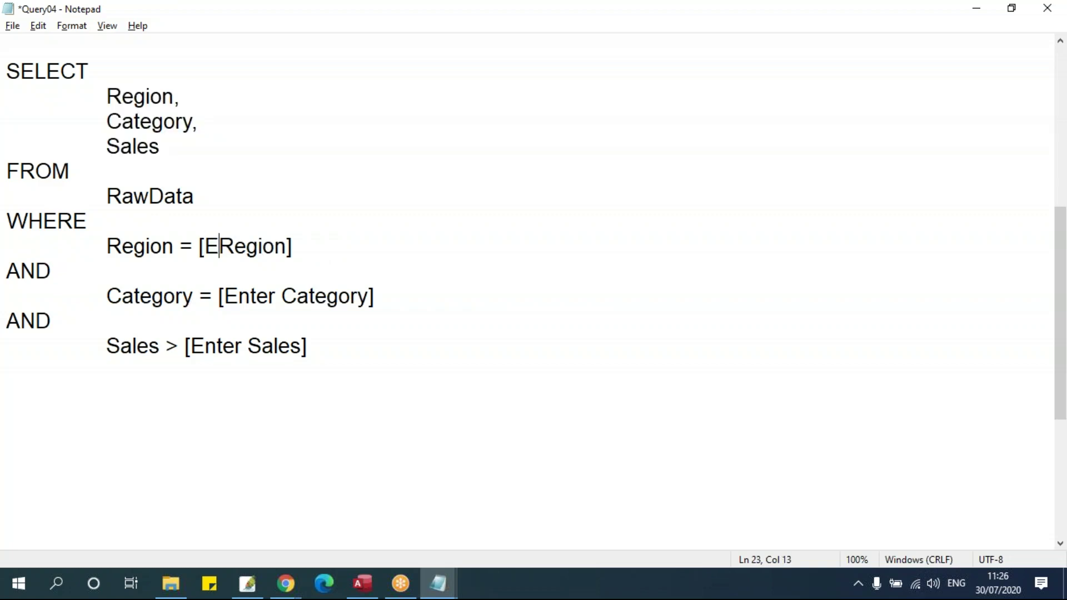
text(ner)
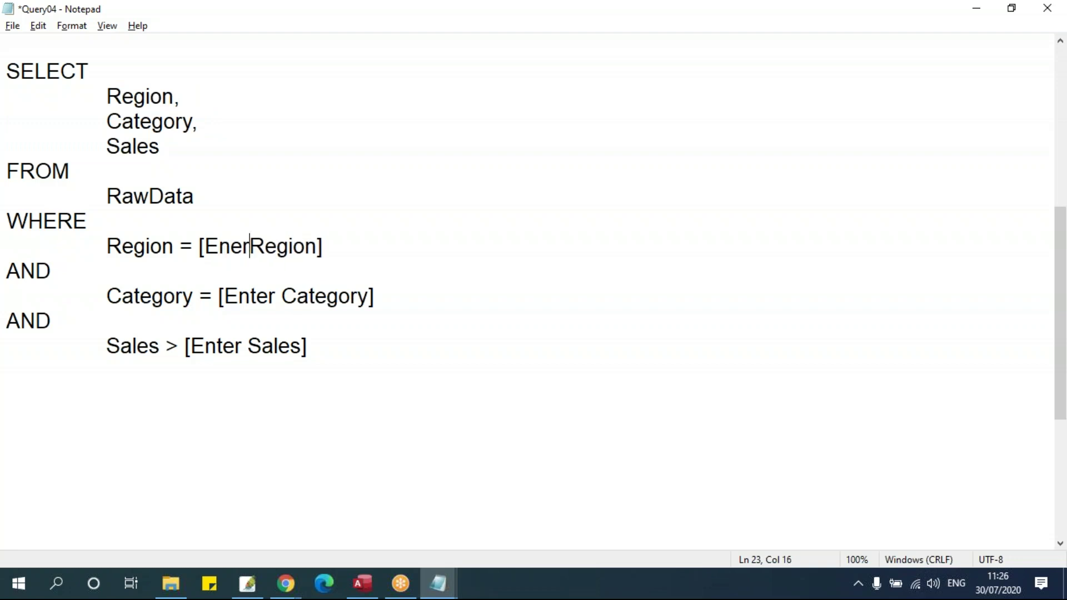
key(BackSpace)
key(BackSpace)
text(ter)
Duplicate the cleaned-up Region, Category and Sales query below itself, separated by blank lines
click(314, 362)
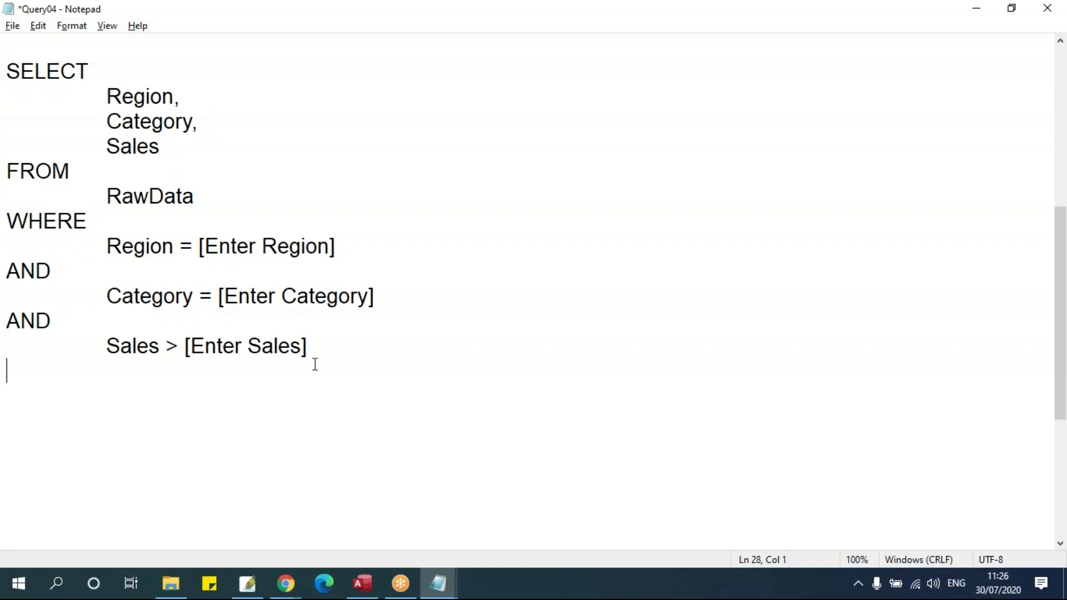
drag(8, 71, 338, 351)
key(ctrl+c)
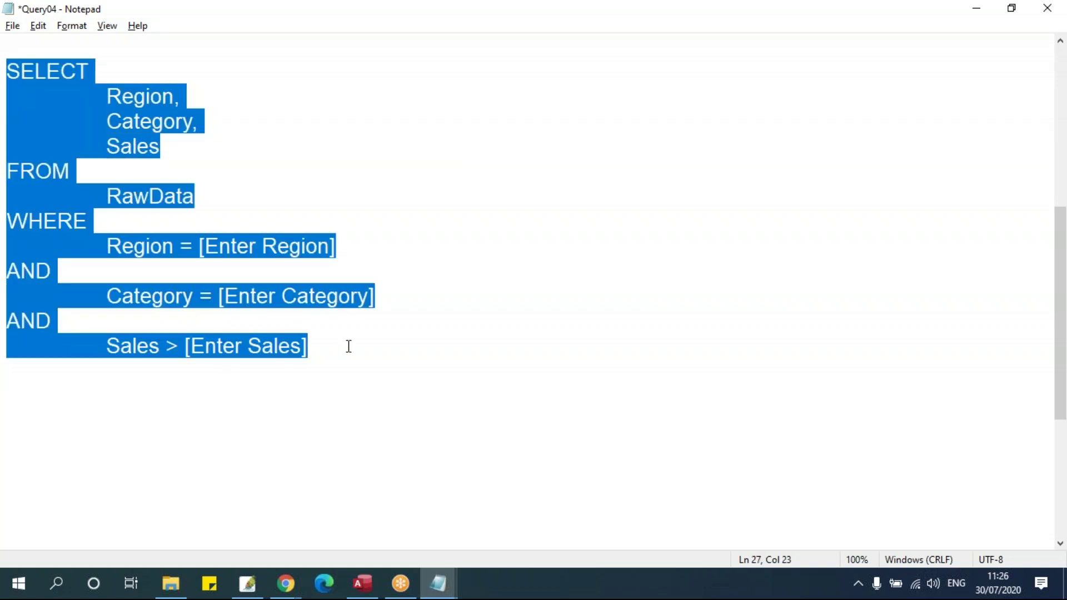
click(348, 345)
key(Return)
key(Return)
key(Return)
key(ctrl+v)
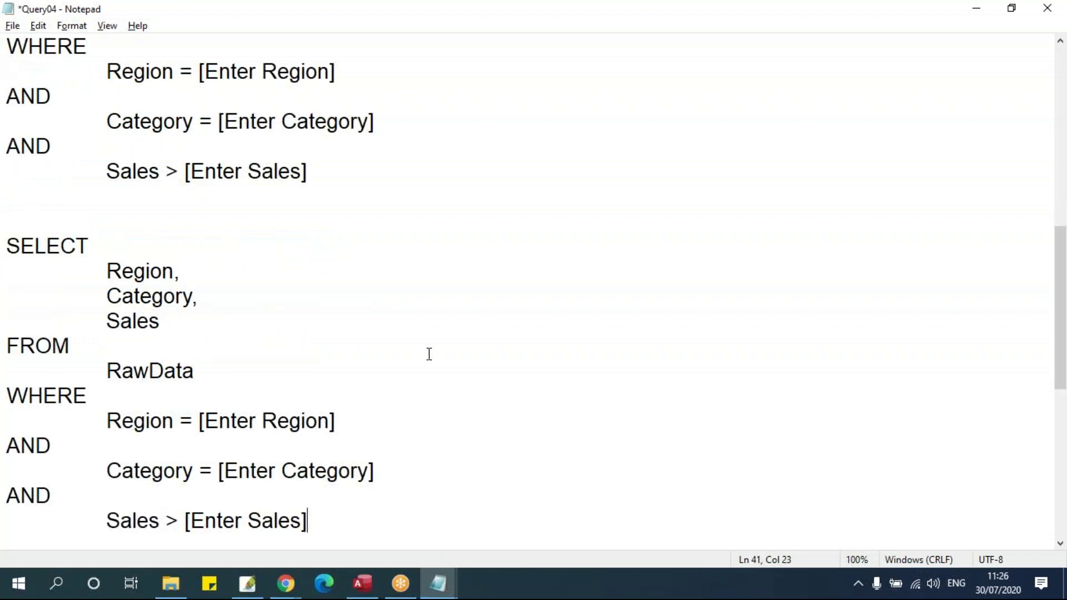
Add an AND line below the Sales condition of the duplicated query, followed by an indented line
scroll(394, 404, down, 4)
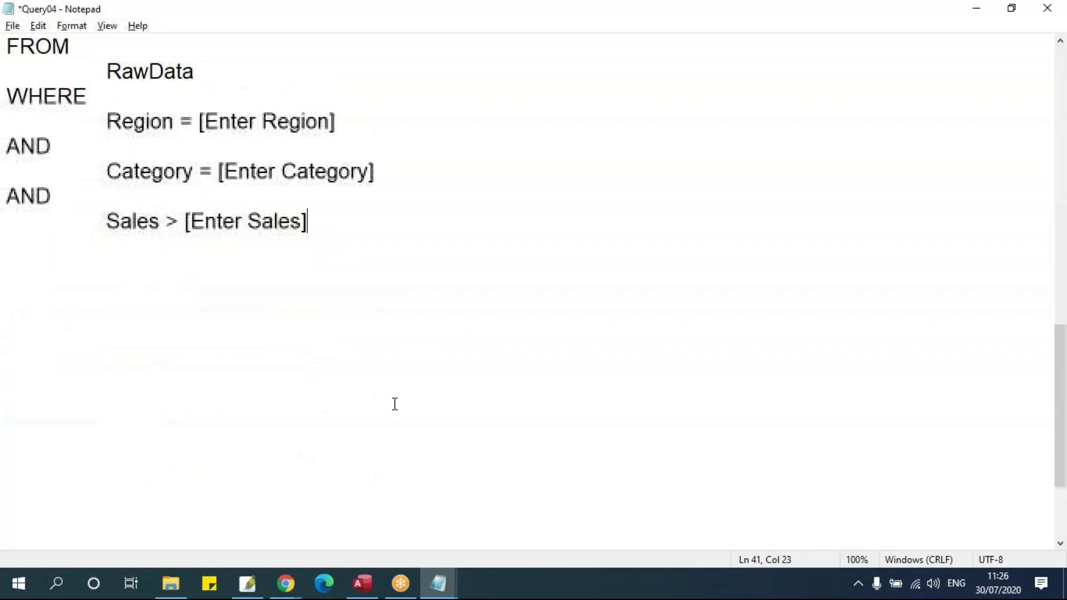
drag(105, 221, 376, 222)
click(194, 242)
click(138, 222)
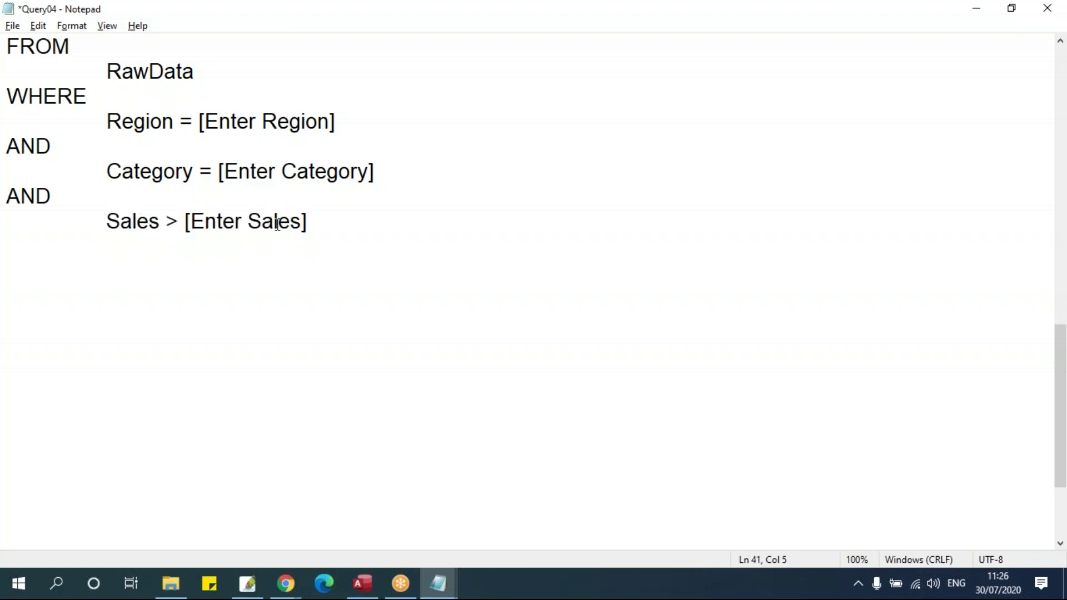
click(333, 224)
key(Return)
text(and)
key(BackSpace)
key(BackSpace)
key(BackSpace)
key(BackSpace)
text(AND)
key(Return)
key(Tab)
text(SALES)
key(BackSpace)
key(BackSpace)
key(BackSpace)
key(BackSpace)
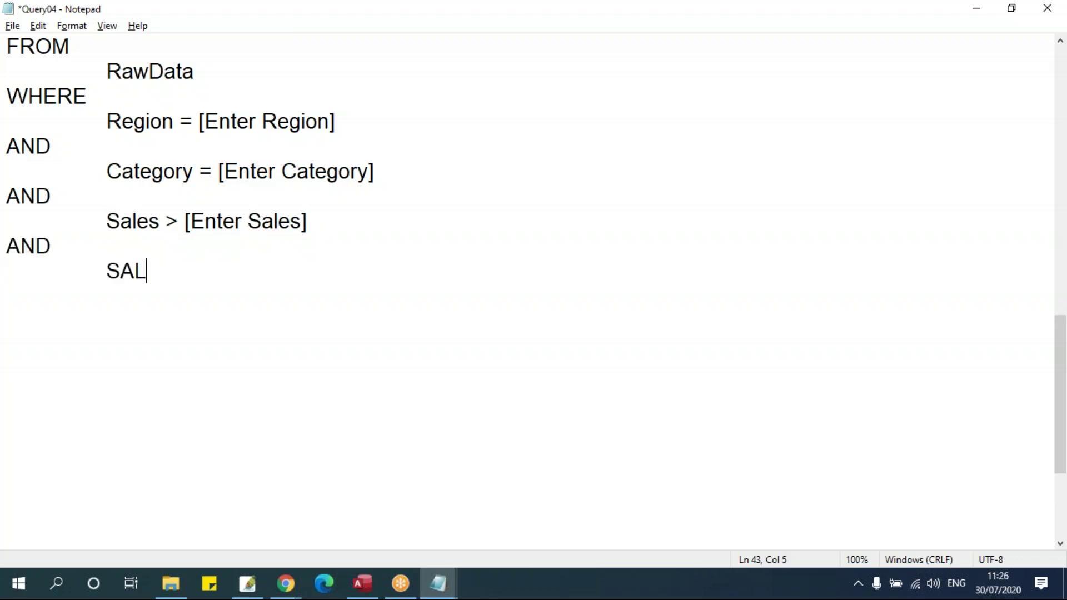
Duplicate the Sales condition under the new AND and change its operator to <
drag(108, 220, 369, 226)
key(ctrl+c)
drag(106, 273, 208, 293)
key(ctrl+v)
click(179, 272)
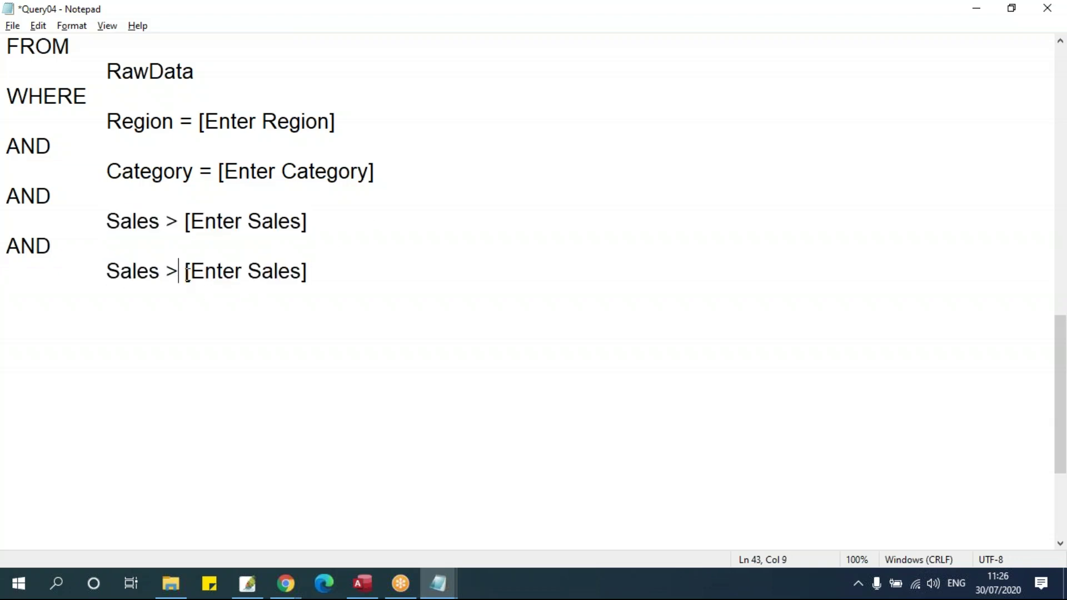
key(BackSpace)
text(<)
Compare the two Sales conditions at the end of the duplicated query
click(248, 297)
click(244, 273)
key(Up)
key(Up)
key(Home)
key(ctrl+shift+Right)
key(ctrl+shift+Right)
key(shift+End)
drag(105, 271, 309, 270)
click(176, 222)
click(170, 287)
Rename the two Sales parameter prompts [Enter Sales1] for the > condition and [Enter Sales2] for the < condition
key(Up)
key(Up)
key(Up)
key(End)
key(Left)
text(1)
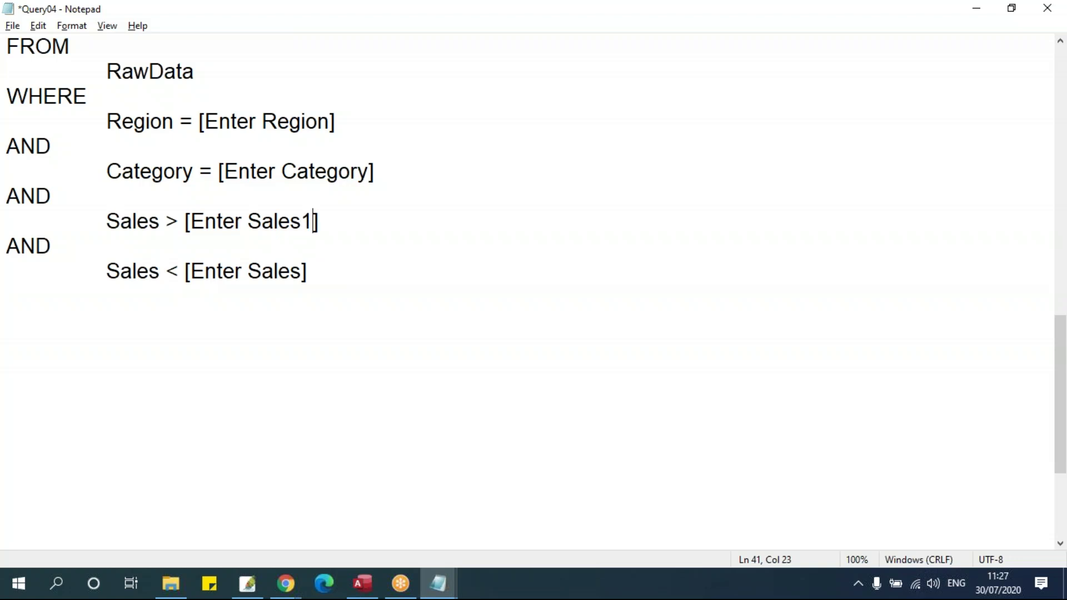
click(302, 276)
text(2)
click(262, 221)
click(253, 245)
drag(198, 220, 301, 221)
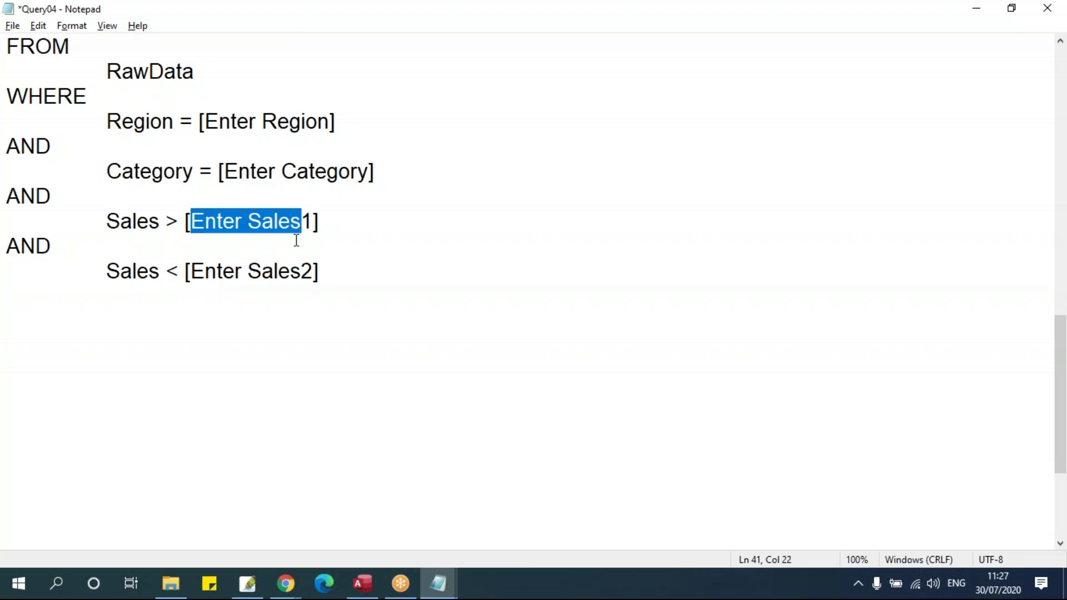
Copy the whole query with both Sales limits and replace qry_Region's SQL statement with it in Access
scroll(72, 193, up, 2)
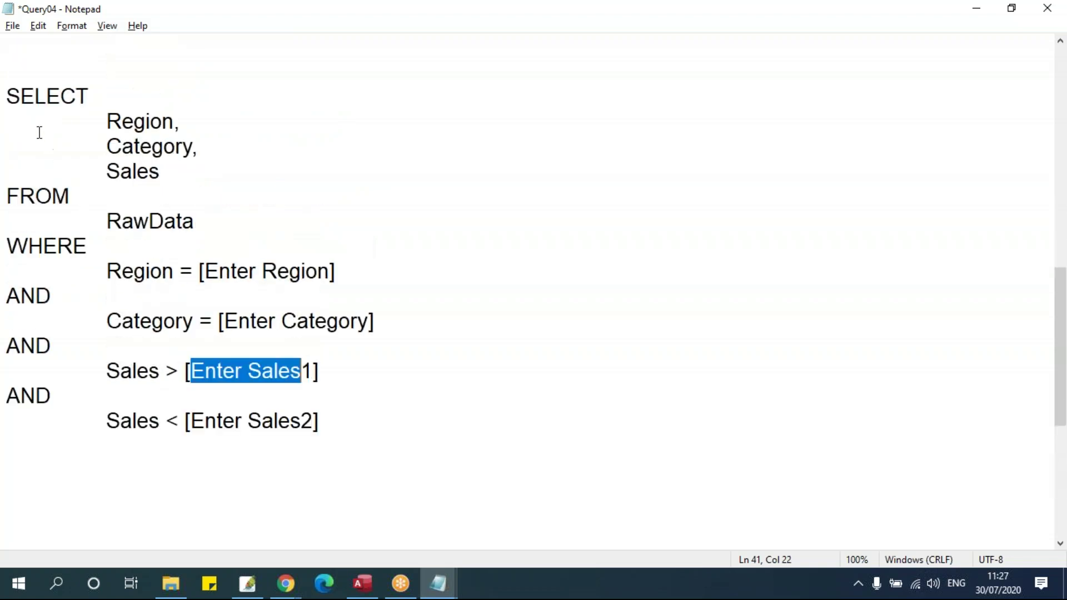
drag(7, 96, 348, 426)
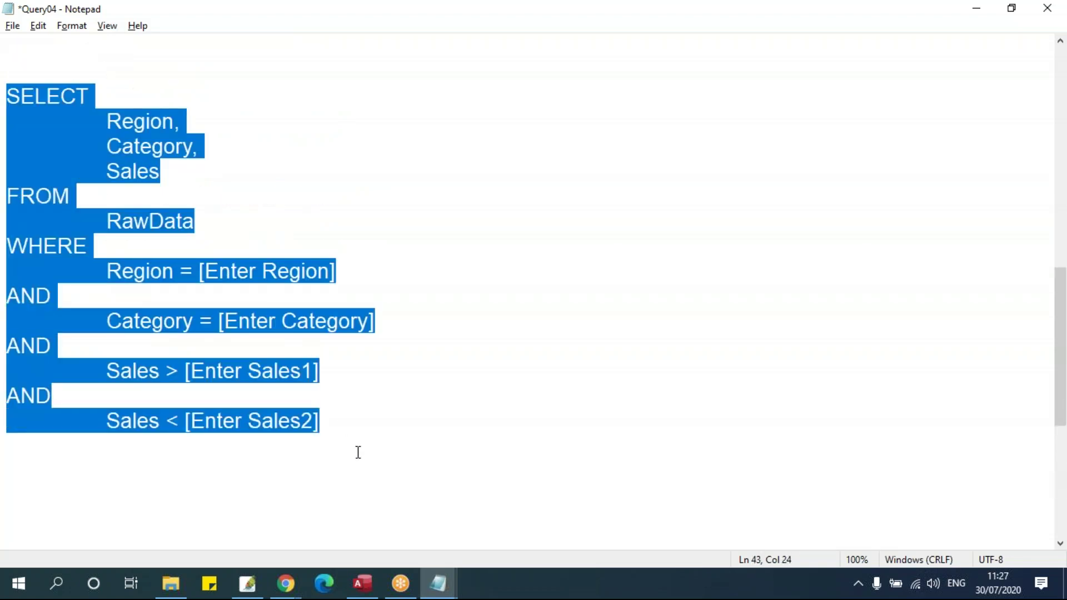
click(372, 582)
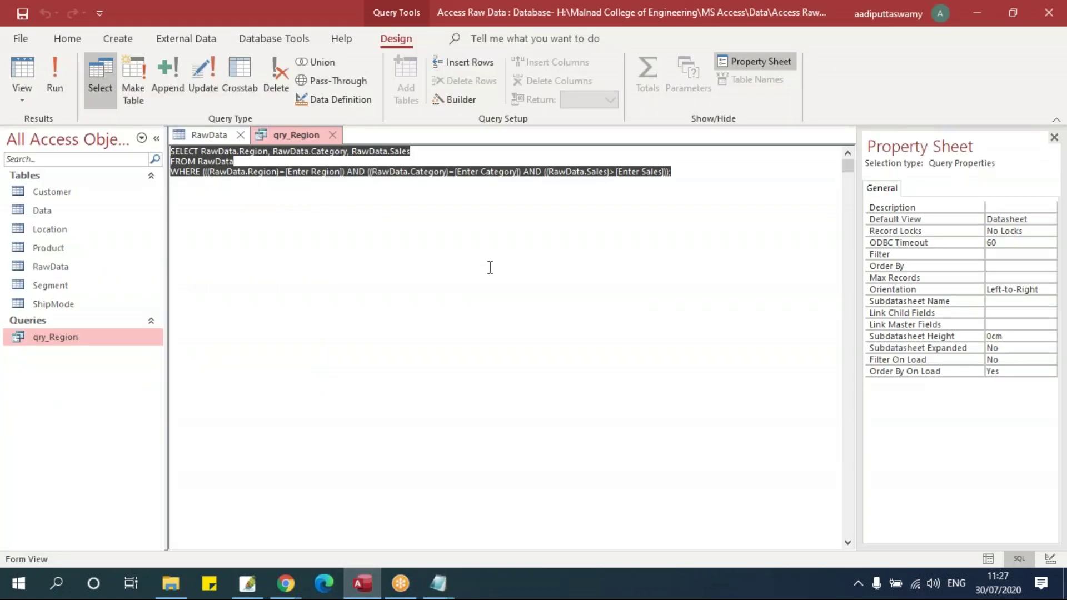
key(ctrl+v)
Run qry_Region with South as Region and Technology as Category, supplying both Sales limits
click(56, 77)
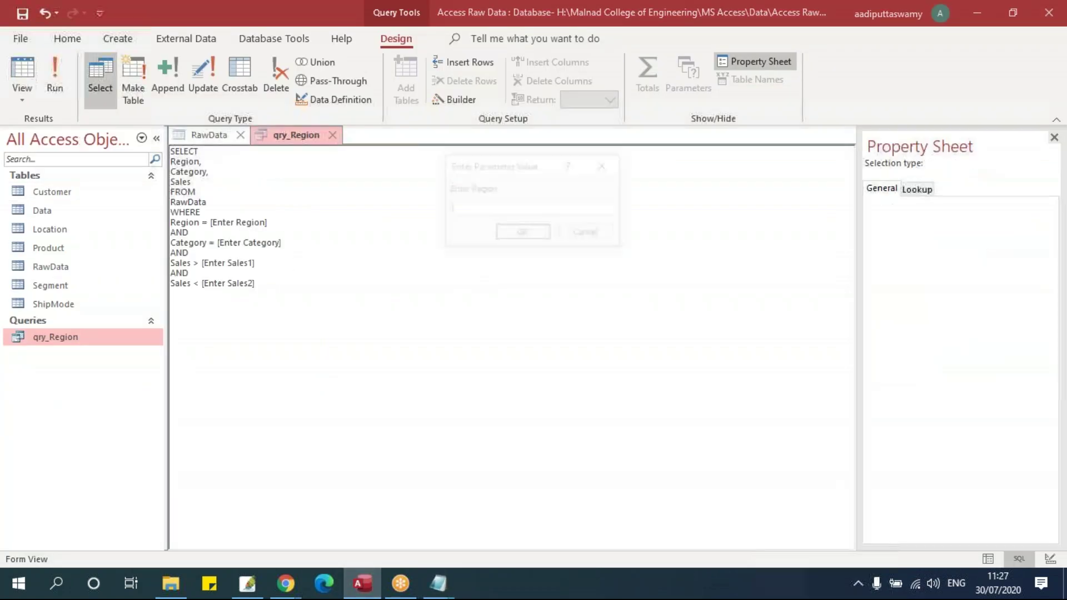
text(s)
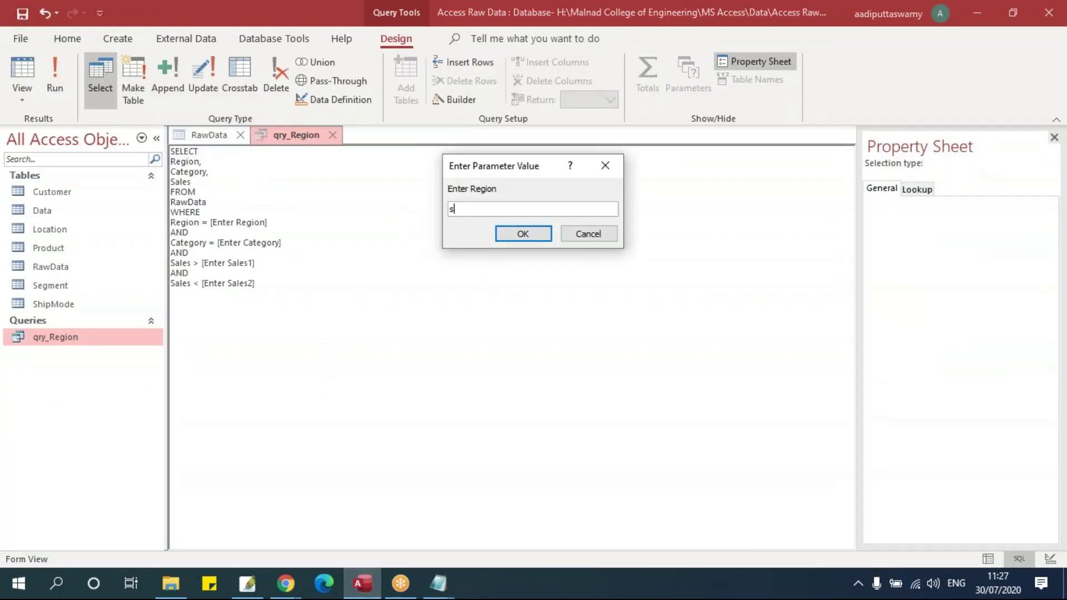
key(BackSpace)
key(BackSpace)
text(South)
key(Return)
text(Technology)
key(Return)
key(Return)
key(Return)
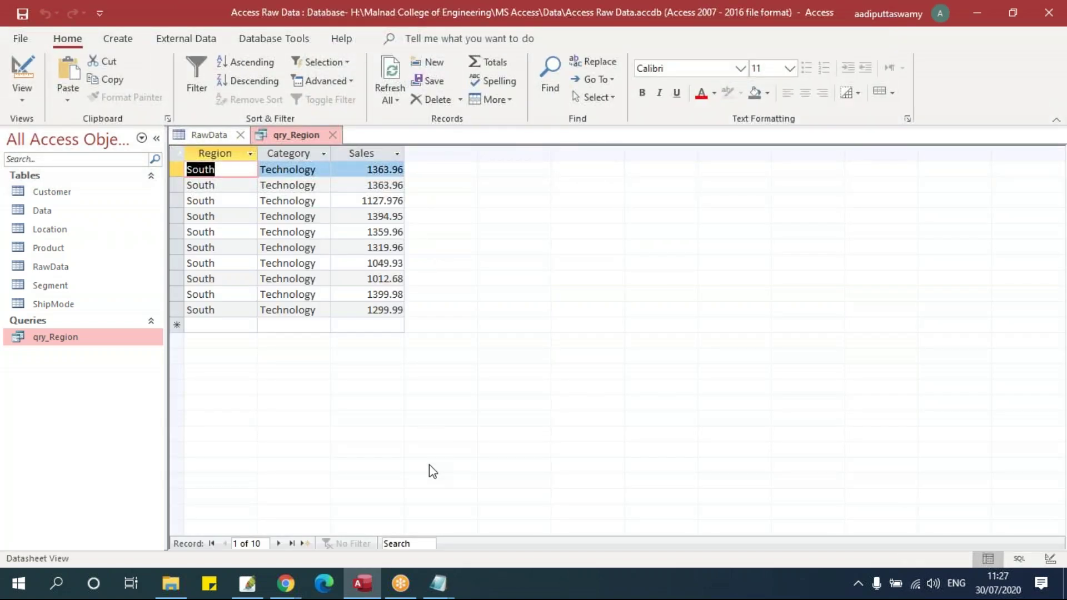
Switch back to Query04 in Notepad and highlight the Enter Sales text in the > condition's prompt
click(439, 583)
click(204, 389)
drag(191, 372, 304, 372)
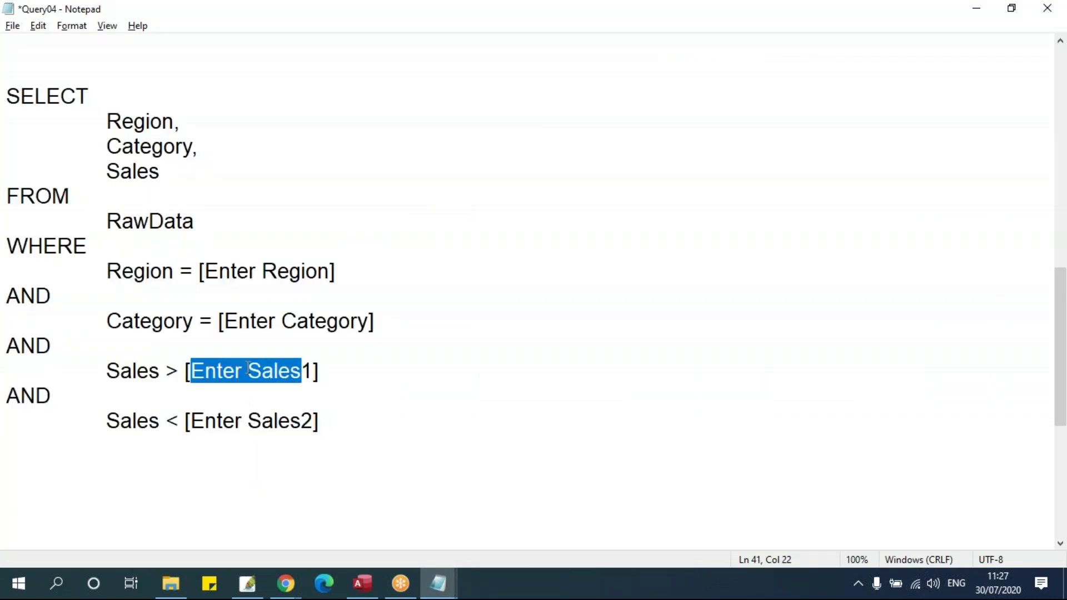
Examine the bracketed prompts, the selected fields and the two Sales conditions in the Query04 parameter query
click(286, 389)
click(178, 371)
click(200, 271)
double_click(333, 272)
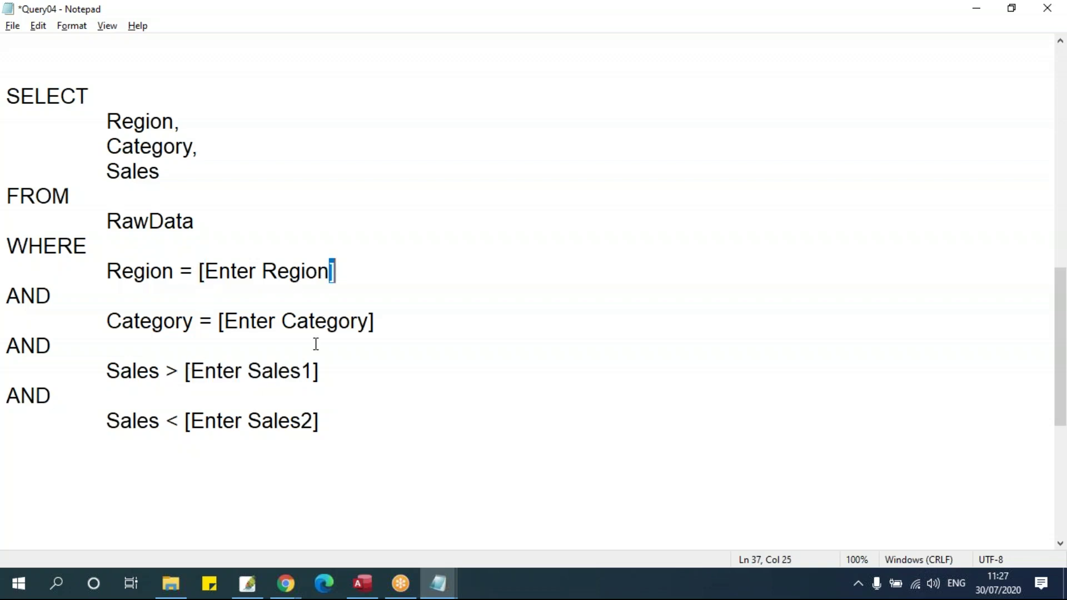
drag(107, 121, 184, 182)
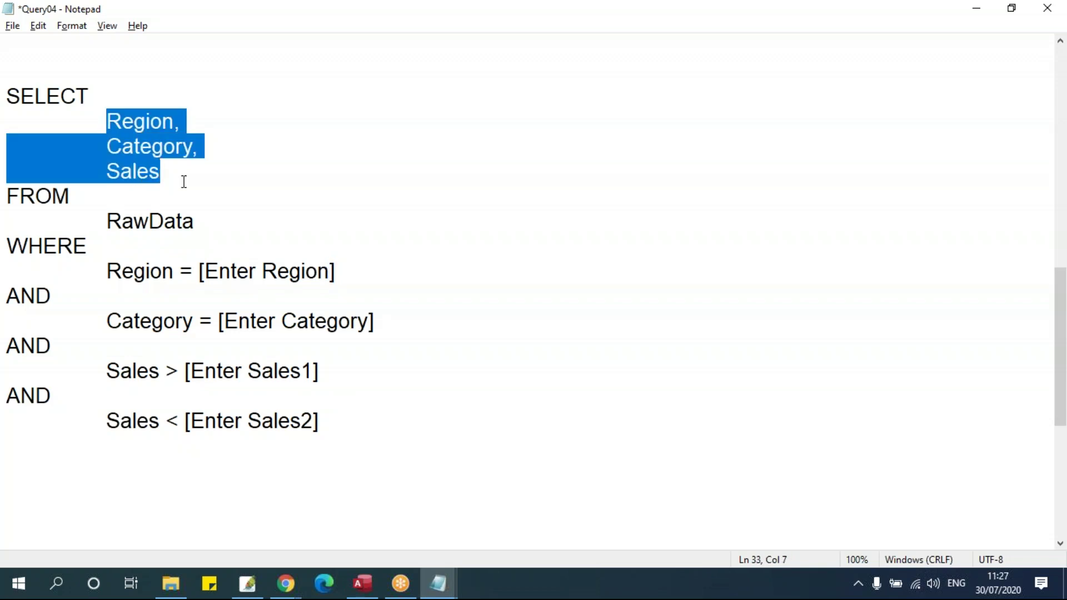
click(129, 370)
click(160, 370)
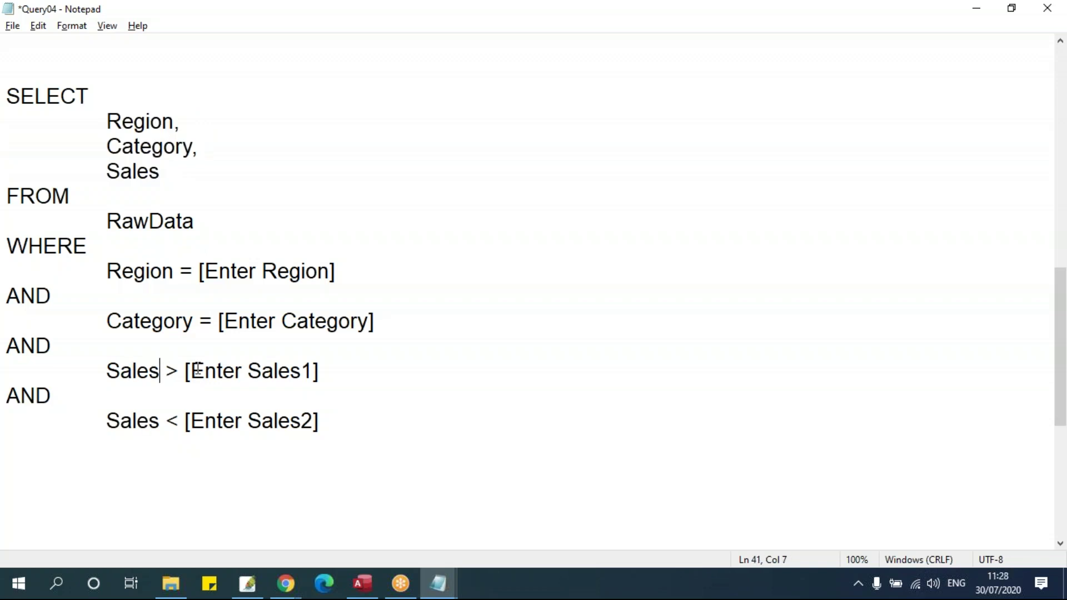
drag(106, 371, 166, 371)
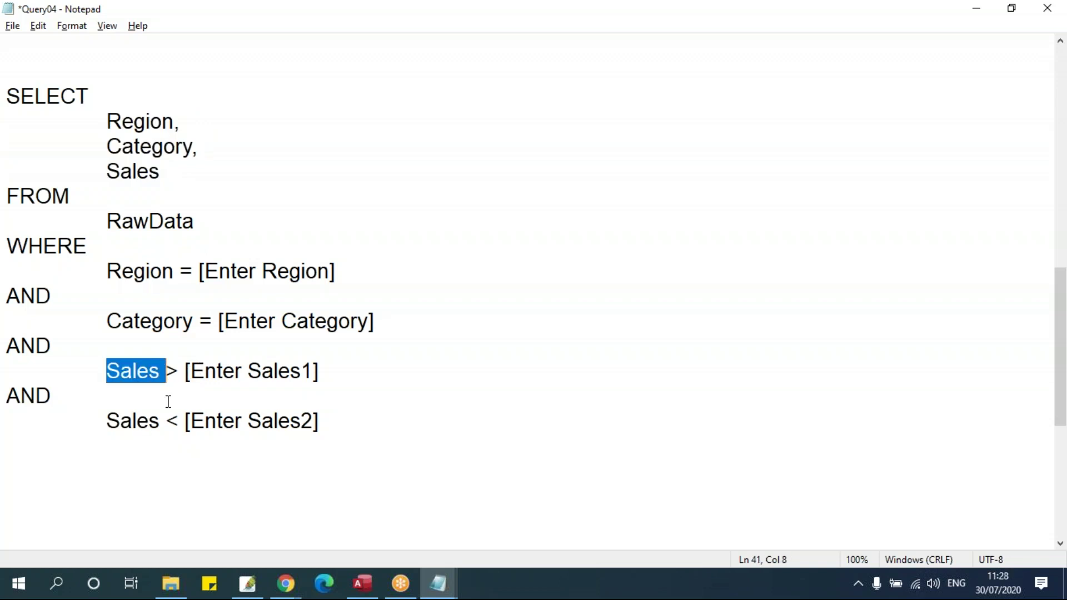
click(193, 371)
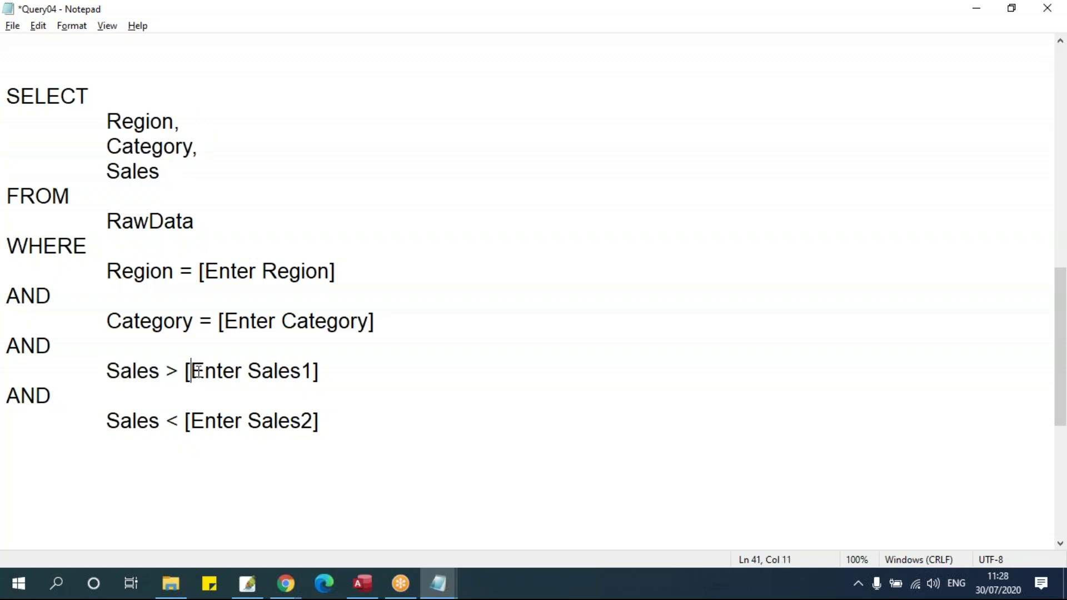
drag(190, 373, 313, 372)
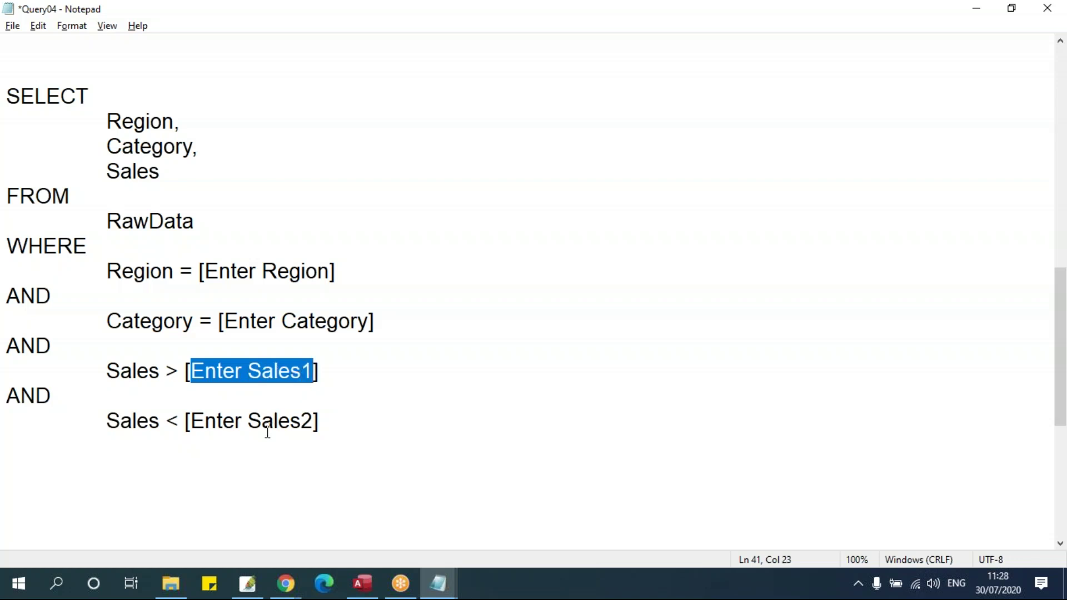
click(327, 427)
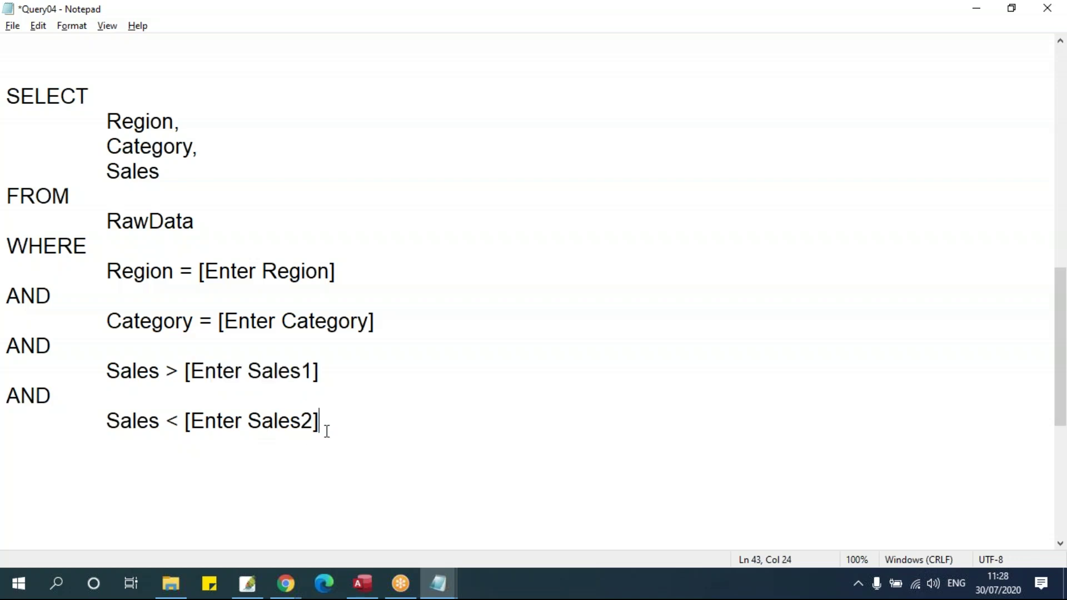
Switch to Access and open the qry_Region query in Design View
mouse_move(369, 594)
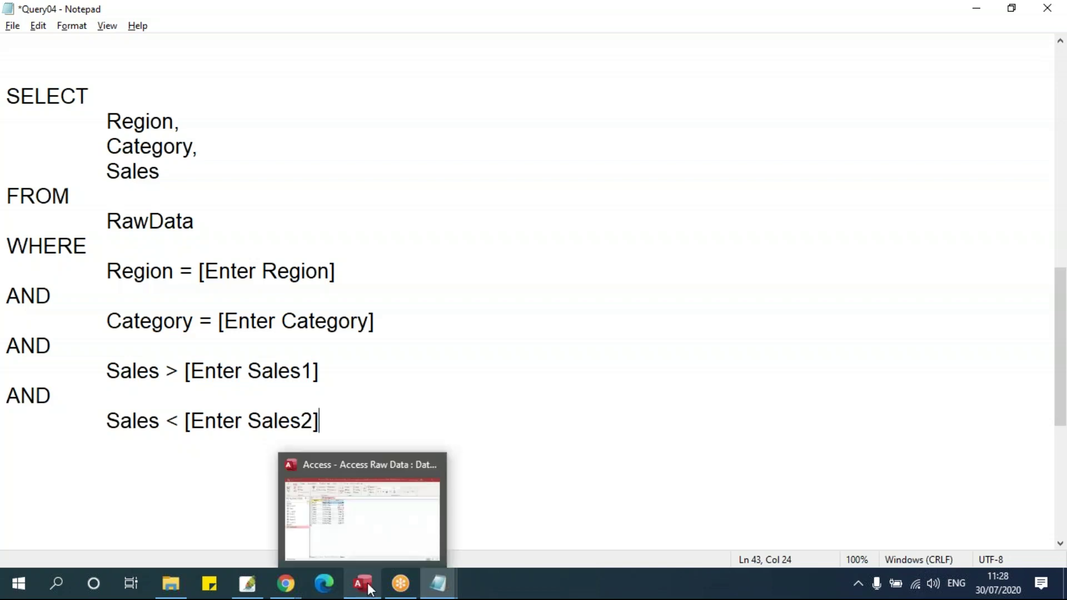
click(369, 533)
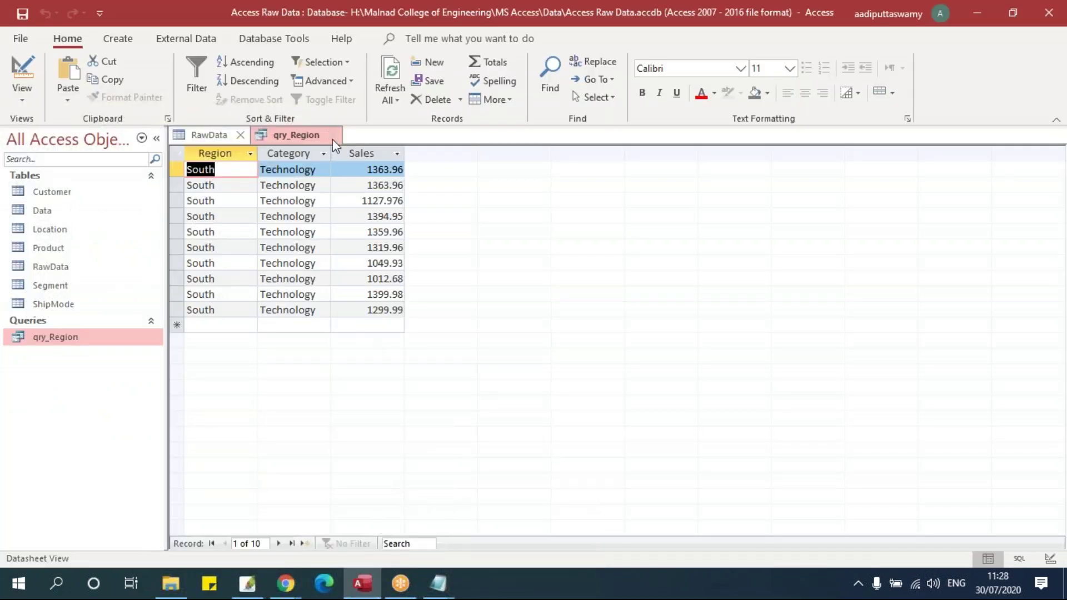
right_click(295, 139)
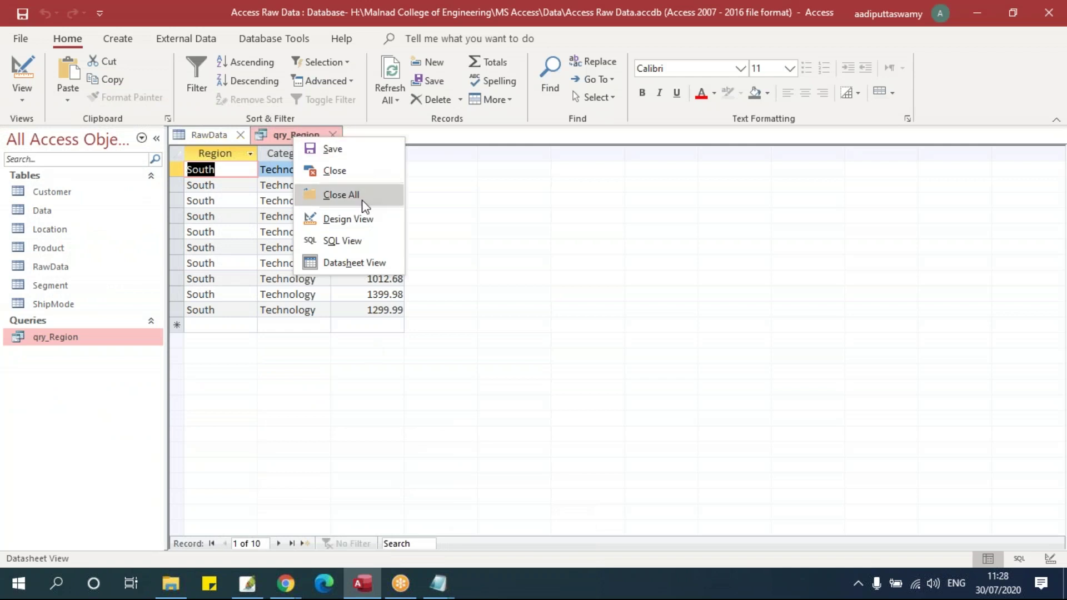
click(343, 241)
right_click(294, 135)
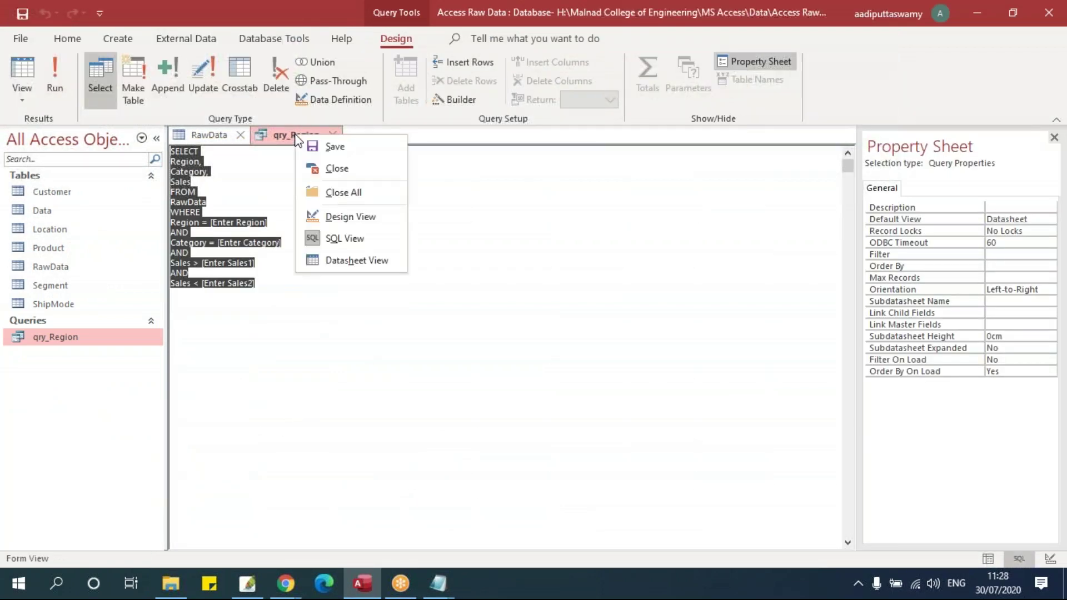
click(344, 216)
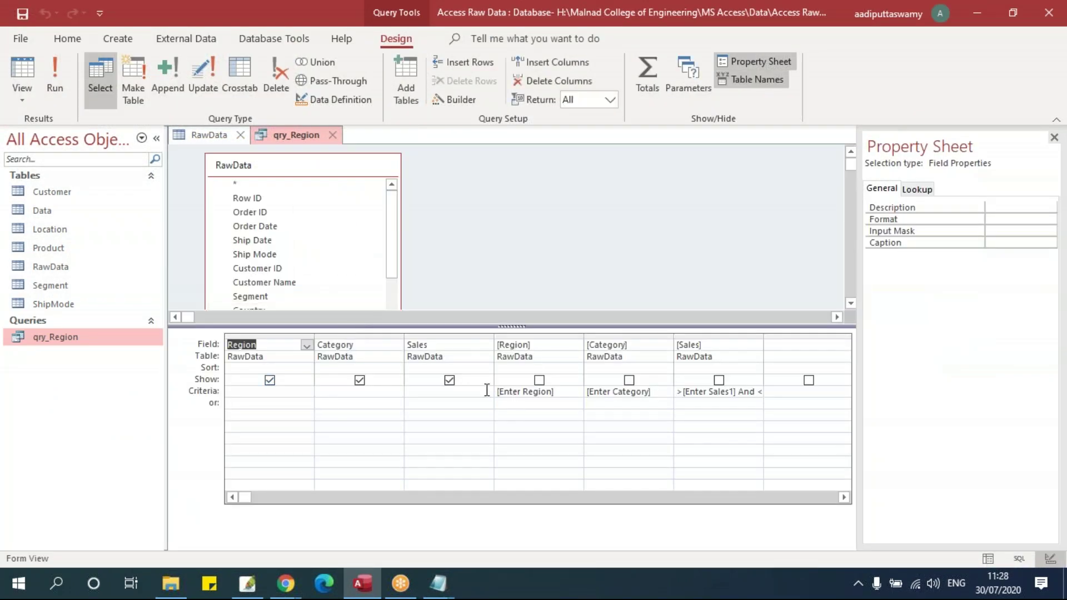
Clear the Region, Category and Sales criteria and delete their three hidden columns from the qry_Region design grid
click(572, 393)
key(Delete)
key(Tab)
key(Delete)
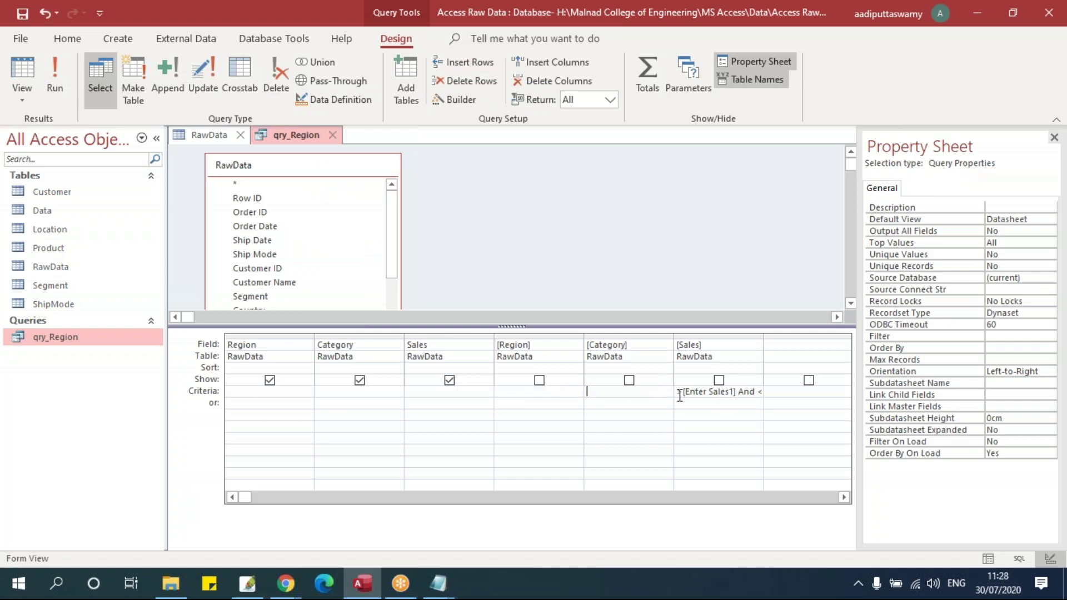
key(Tab)
key(Delete)
drag(534, 336, 710, 335)
key(Delete)
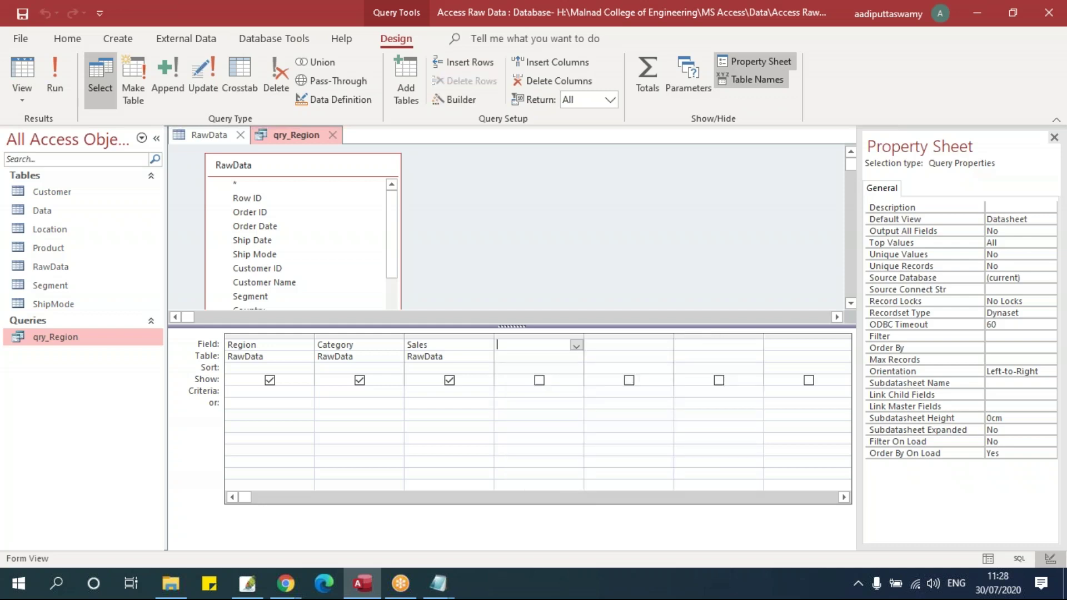
Declare three query parameters for qry_Region named Enter Region, Enter Category and Enter Sales
click(427, 417)
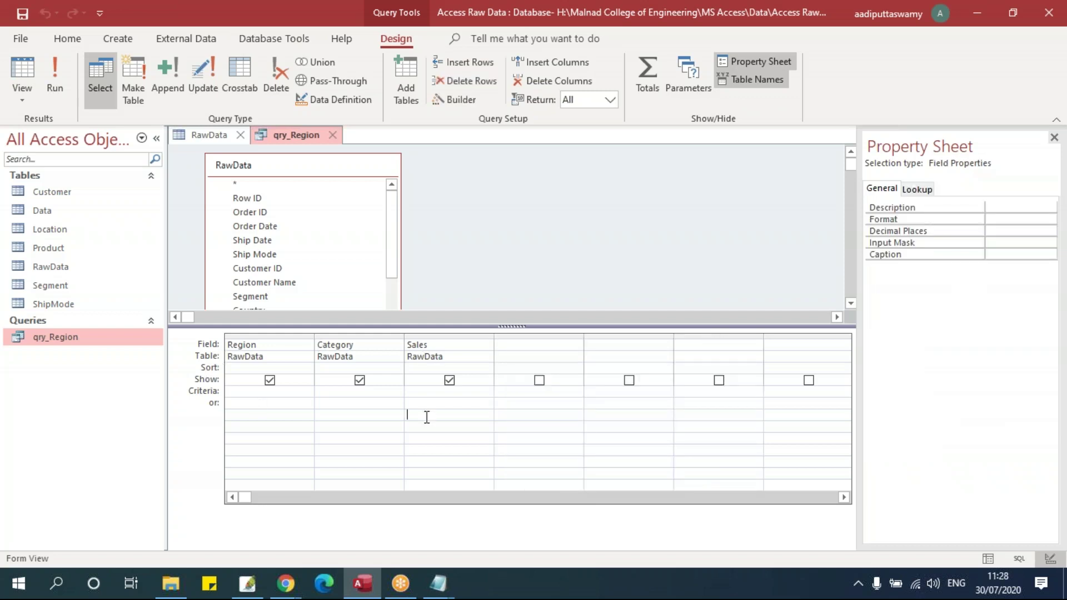
click(689, 72)
drag(507, 102, 698, 146)
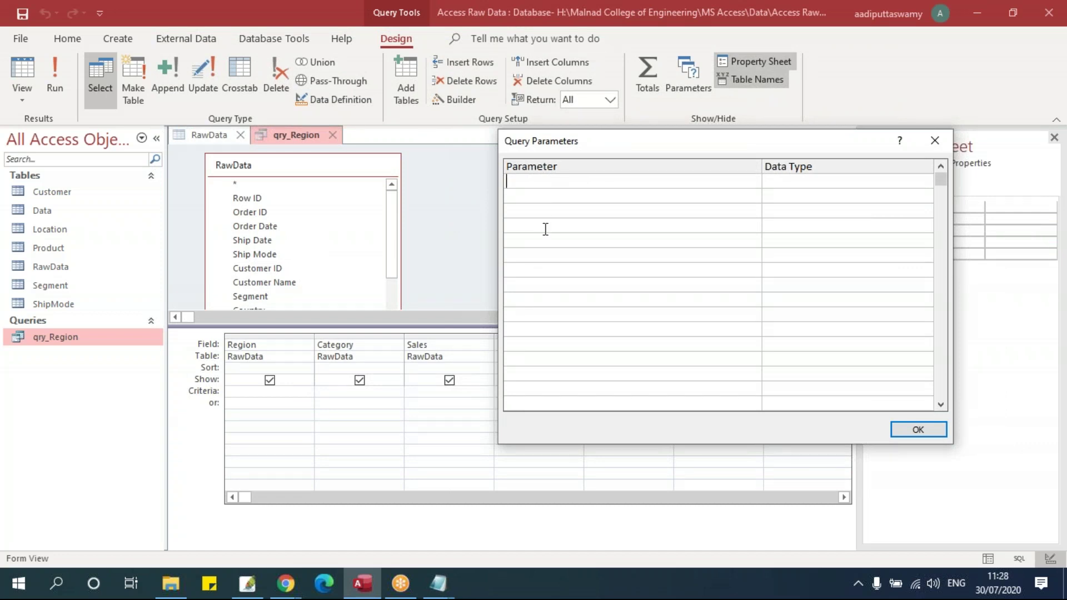
drag(602, 149, 636, 161)
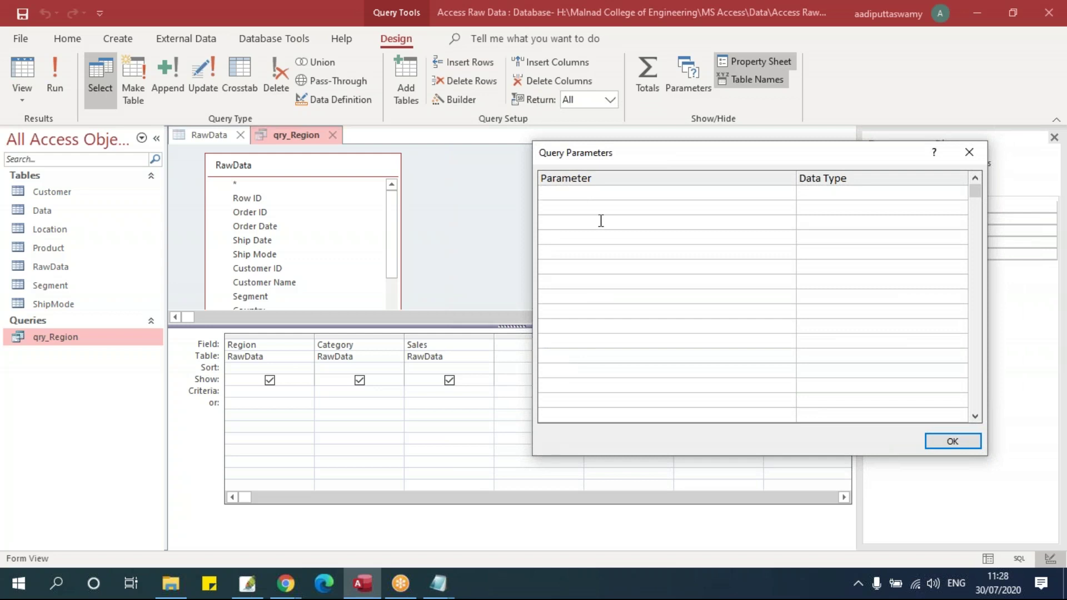
text(Enter Region)
click(612, 209)
text(Enter)
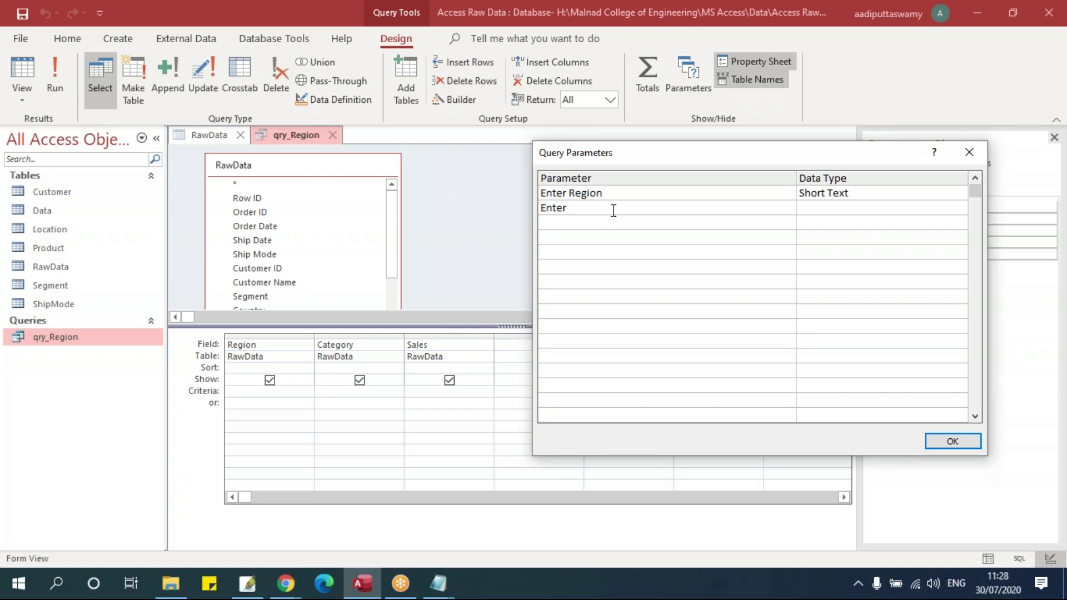
text( Category)
click(622, 226)
text(Enter Sales)
Set the Enter Sales parameter's data type to Integer, keep Short Text for Enter Region, and confirm the query parameters
click(817, 224)
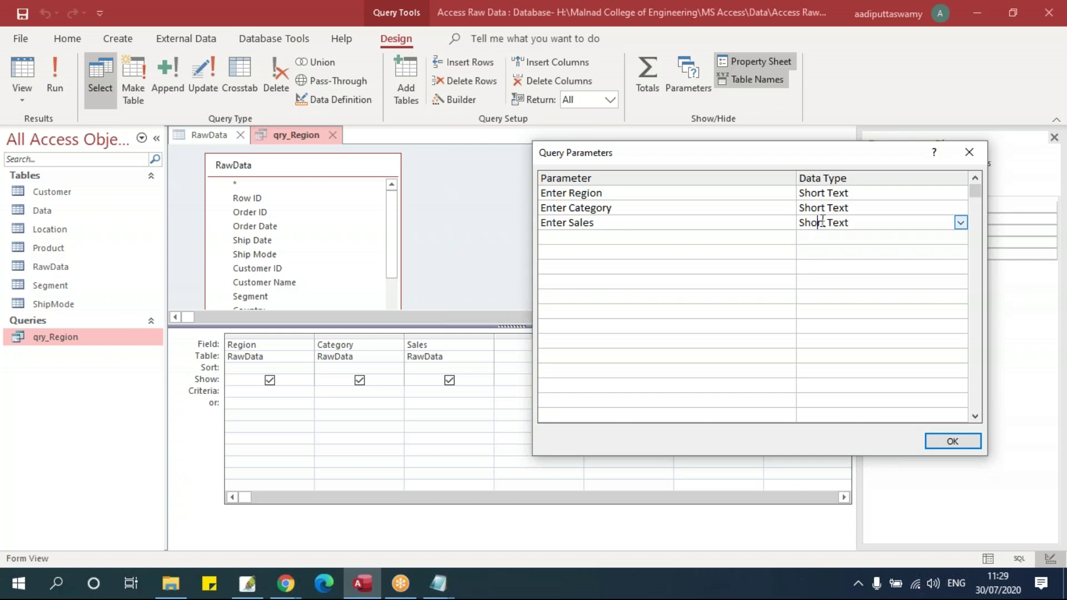
click(961, 224)
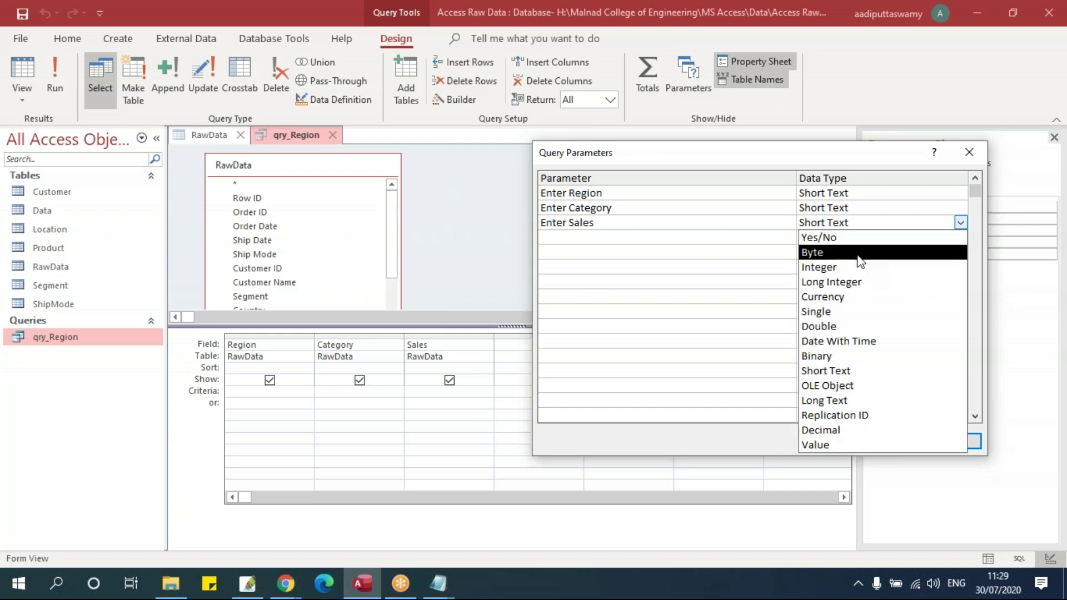
click(857, 273)
click(961, 193)
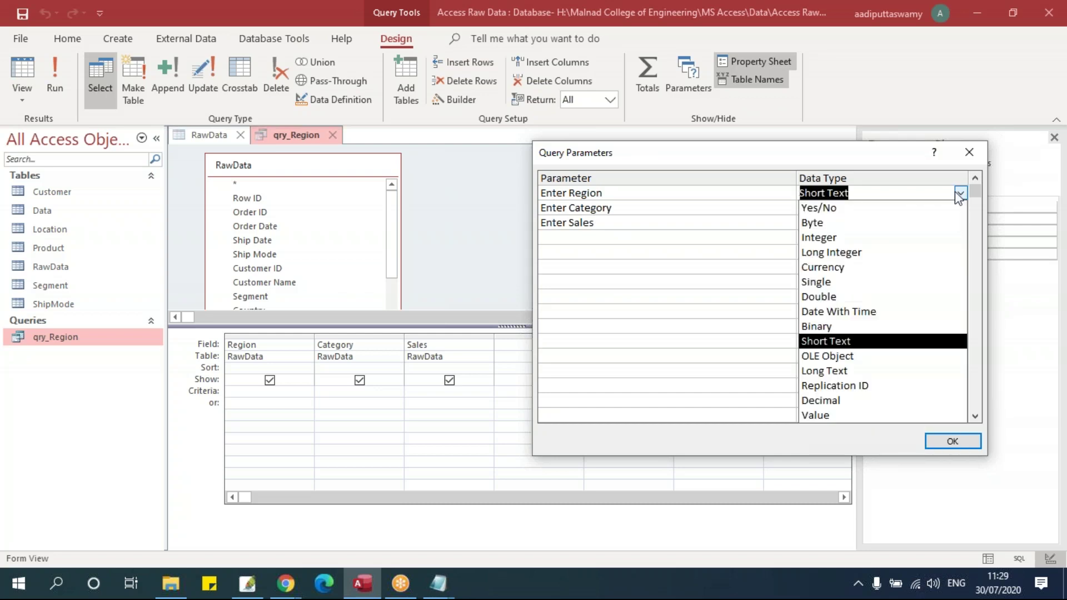
click(965, 194)
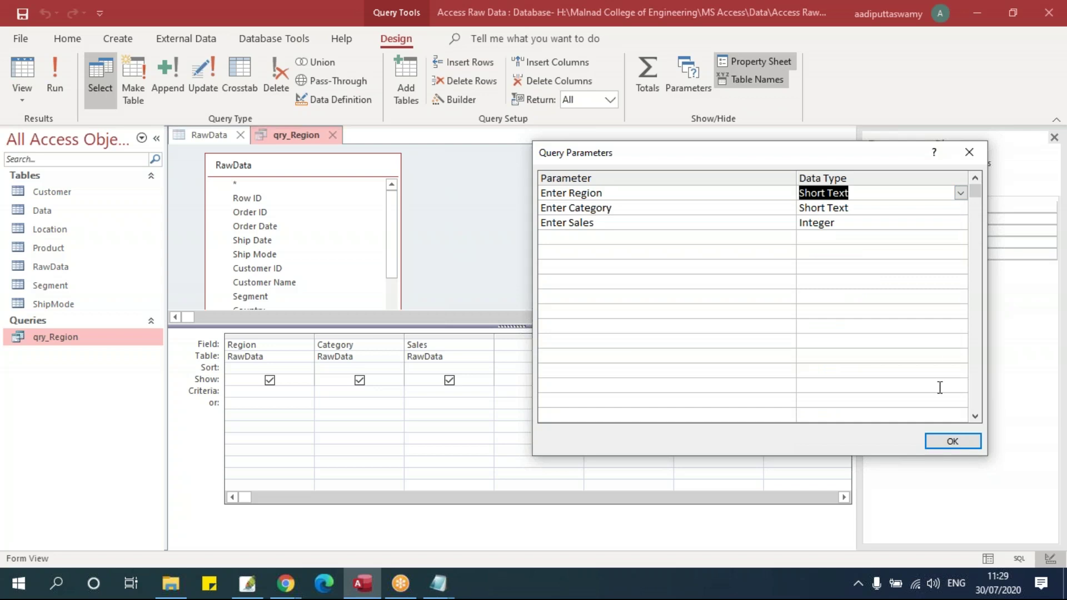
click(952, 442)
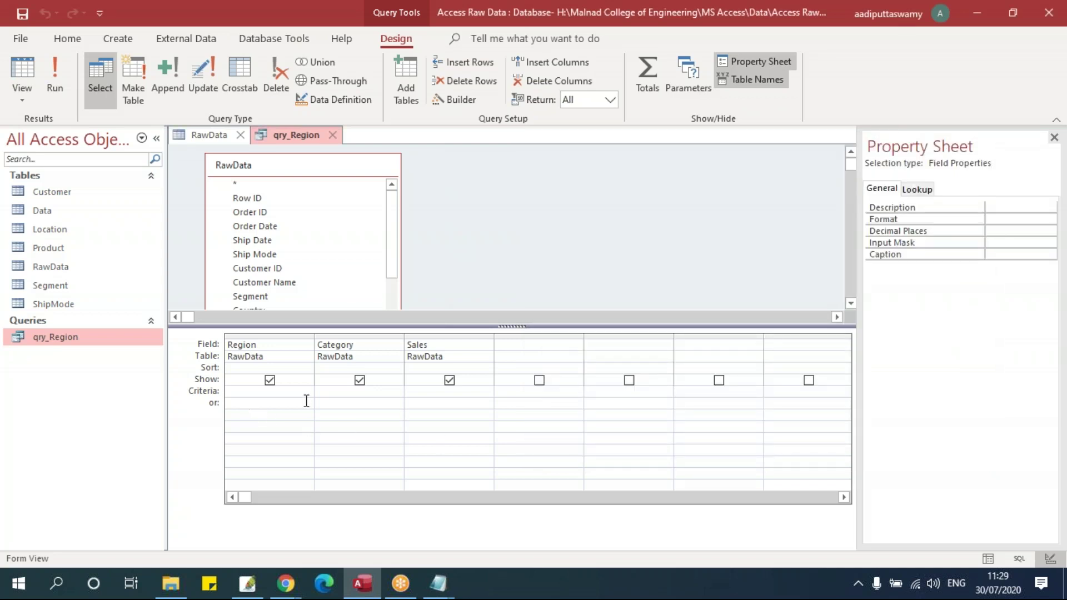
Run qry_Region with South as the Region value and 5000 as the Sales value
click(250, 391)
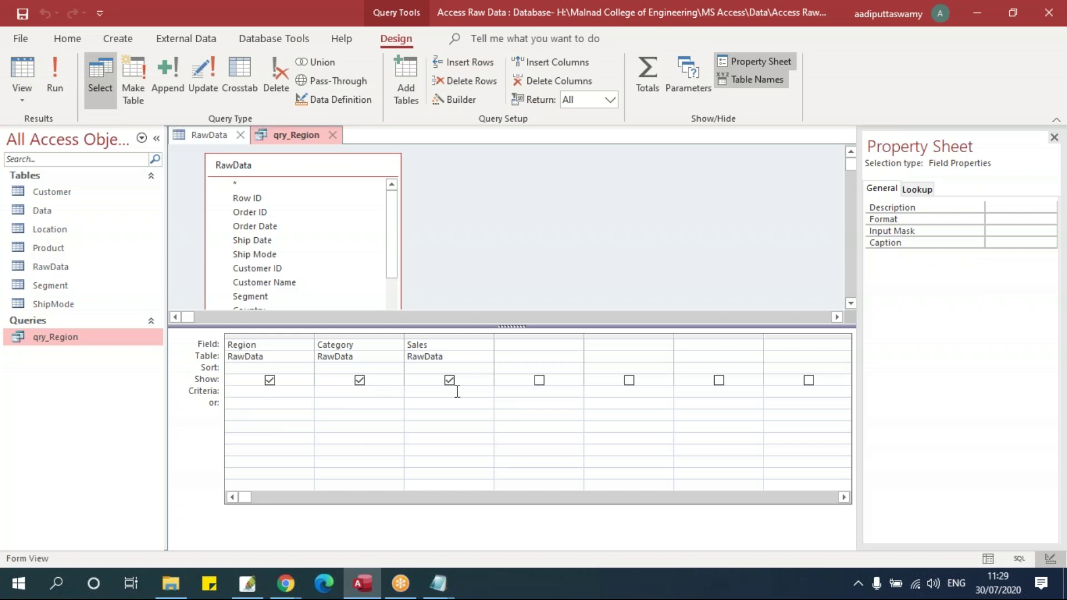
click(55, 72)
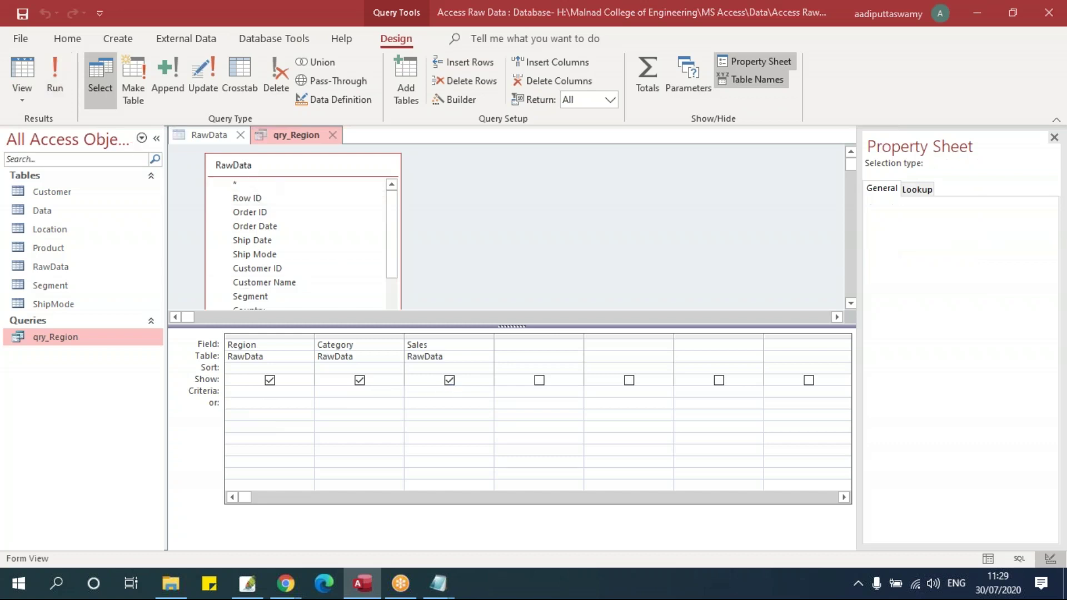
text(South)
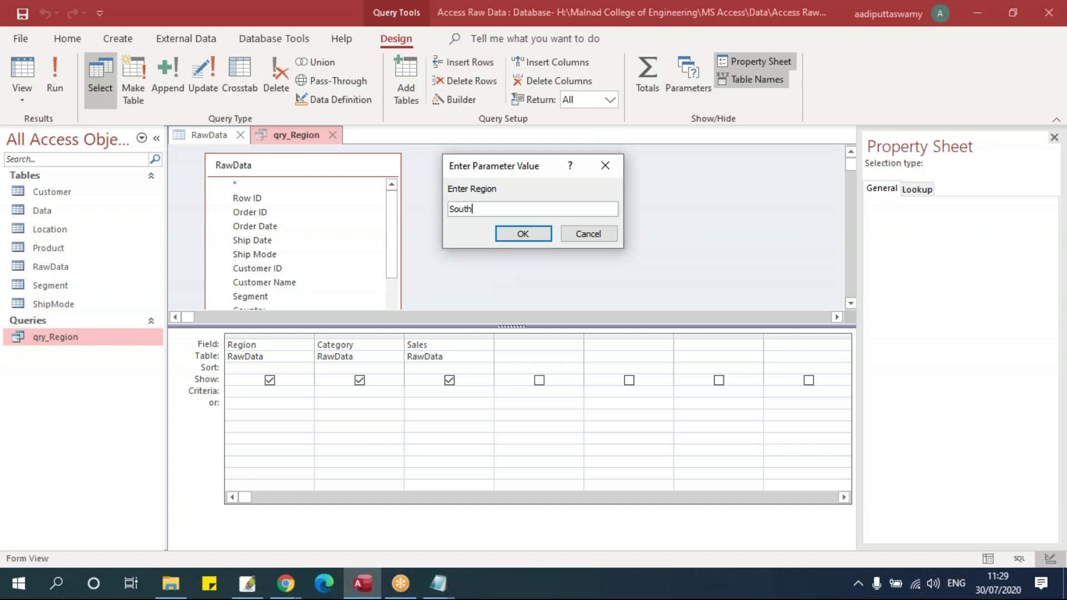
key(Return)
key(Return)
text(5000)
click(537, 238)
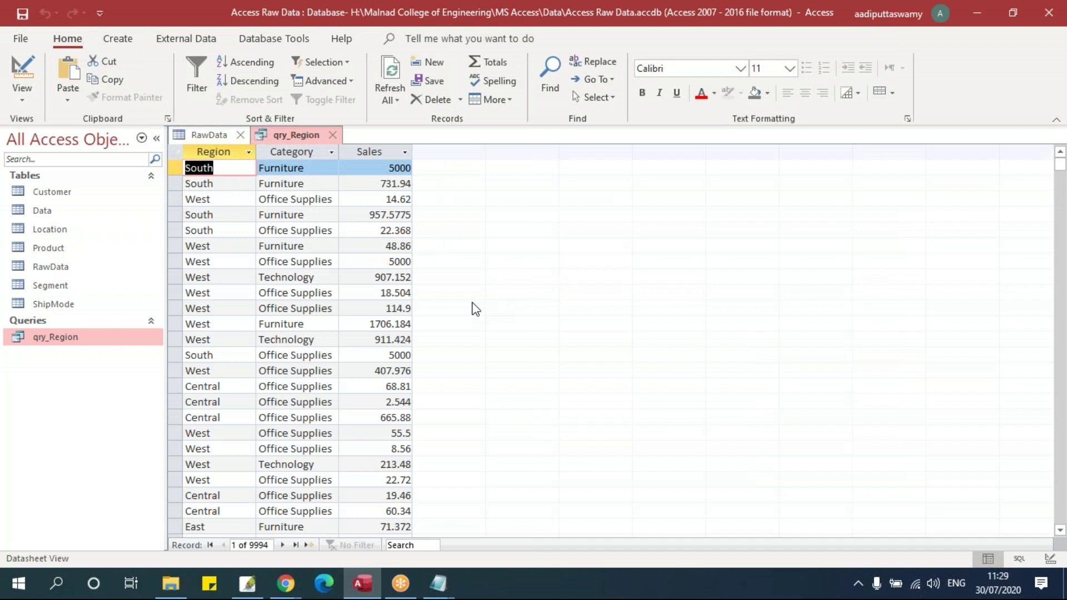
Return qry_Region to Design View and review its declared query parameters
right_click(291, 135)
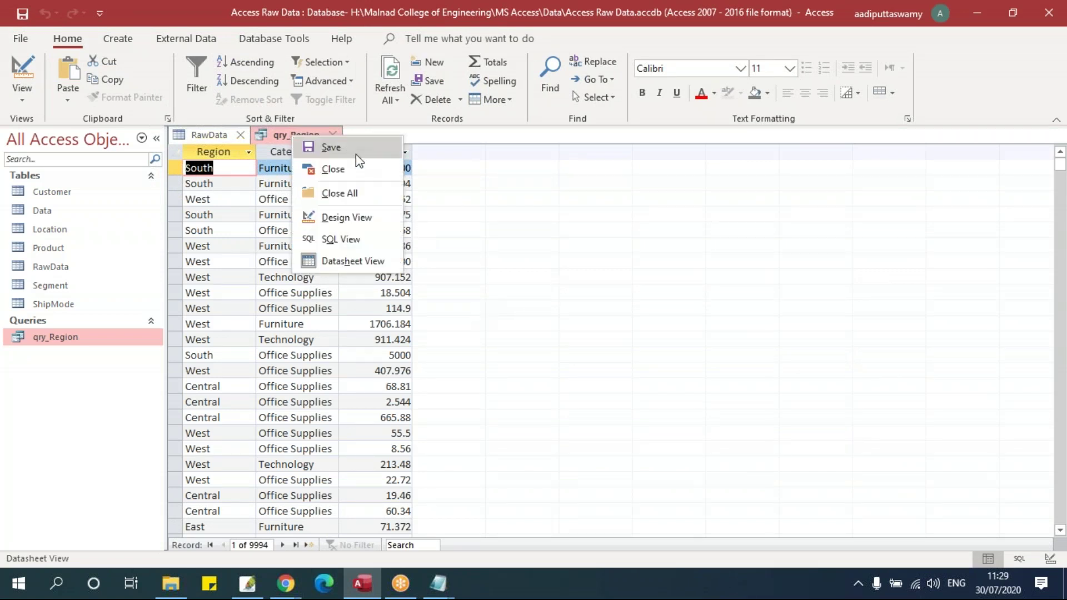
click(358, 218)
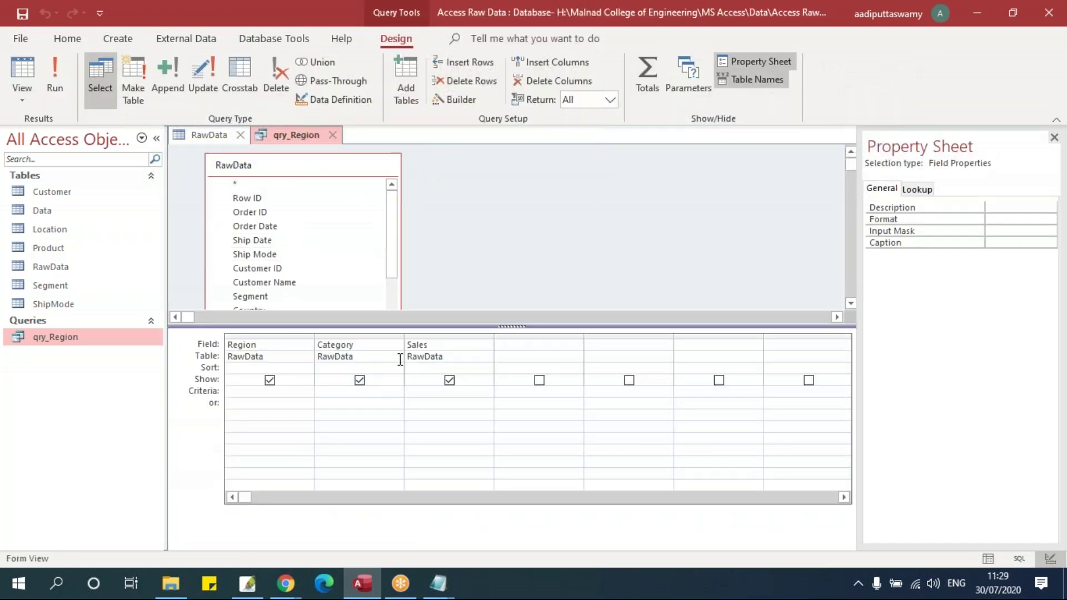
click(689, 80)
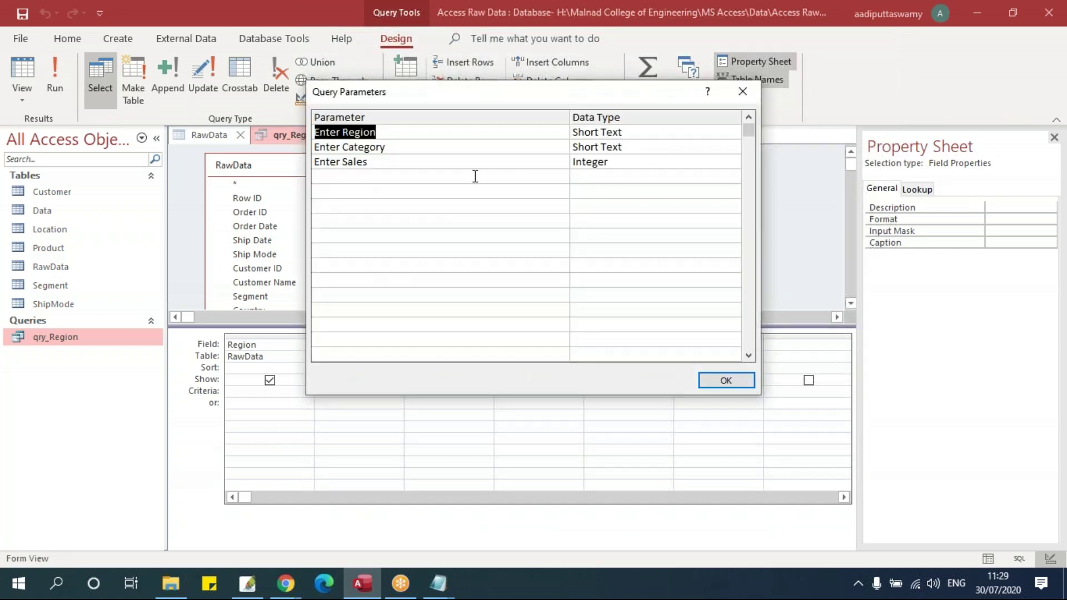
click(743, 93)
Inspect the PARAMETERS line in qry_Region's SQL statement and close the query without saving the design changes
right_click(294, 140)
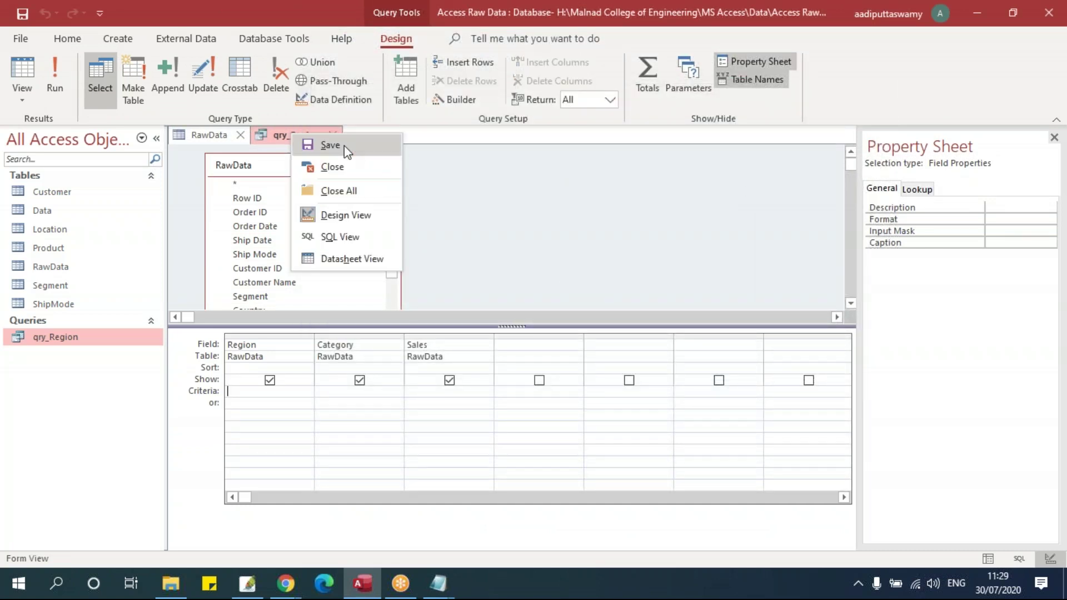
click(344, 236)
drag(172, 151, 542, 153)
click(543, 158)
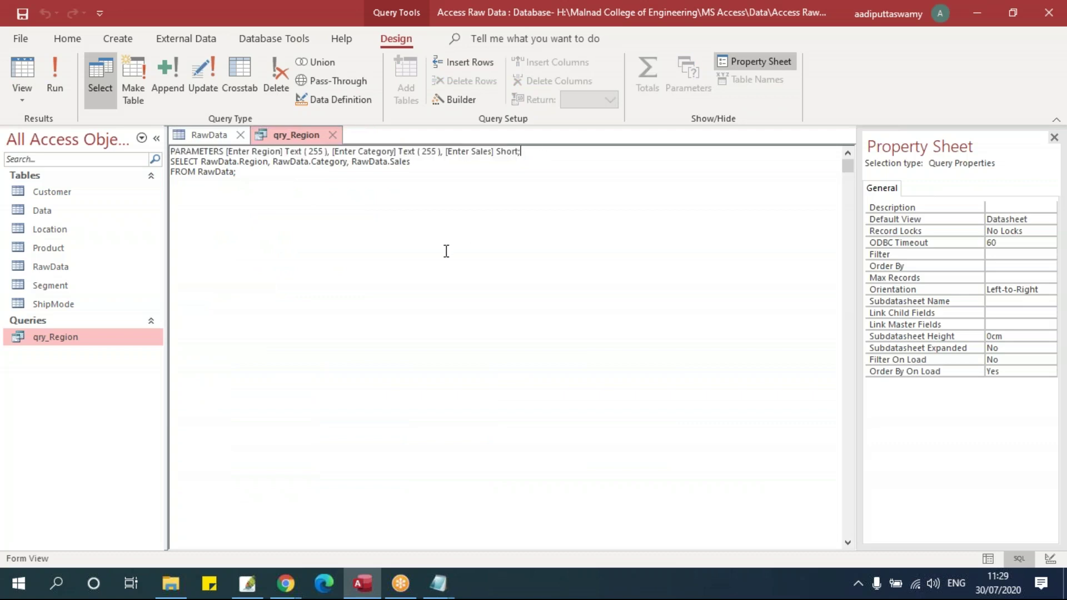
click(332, 135)
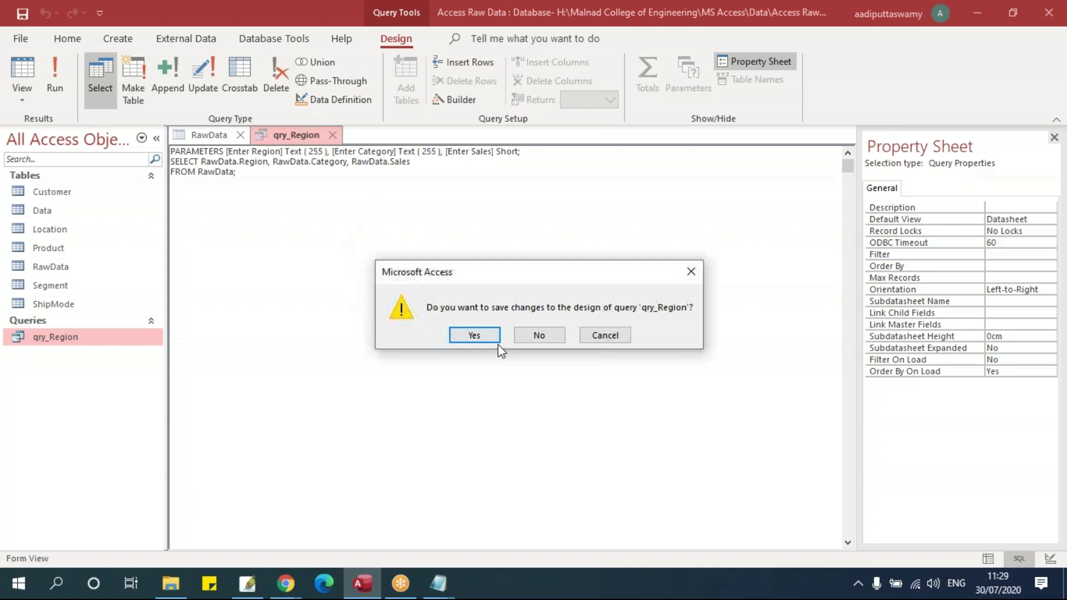
click(537, 336)
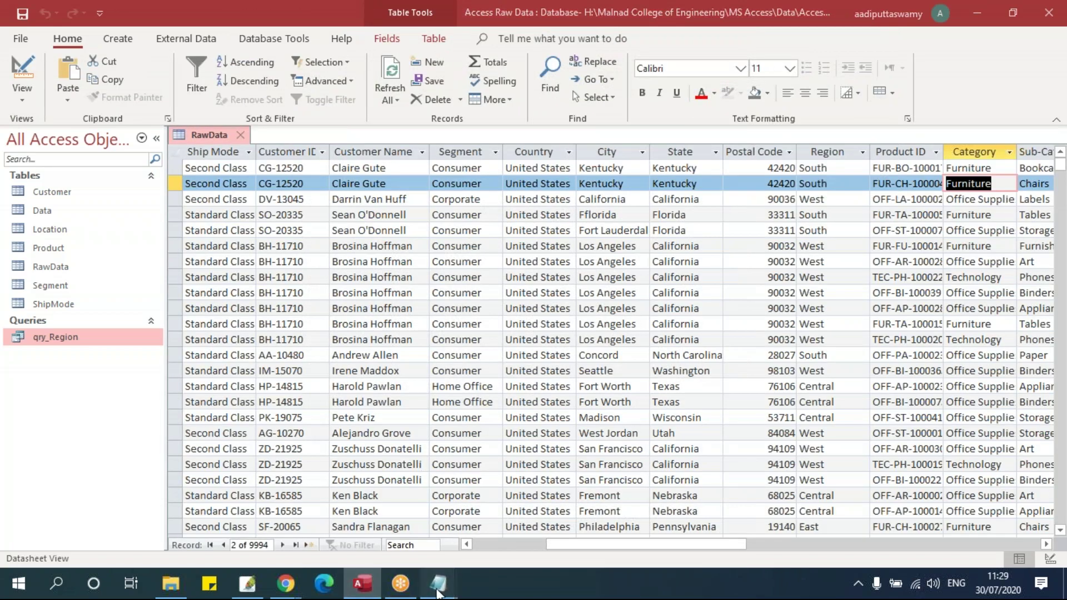
Switch to the SYNTAX notes in Notepad and highlight the UNION QUERY topic
mouse_move(438, 584)
click(356, 512)
scroll(369, 309, down, 1)
click(317, 262)
key(ctrl+shift+Left)
key(ctrl+shift+Left)
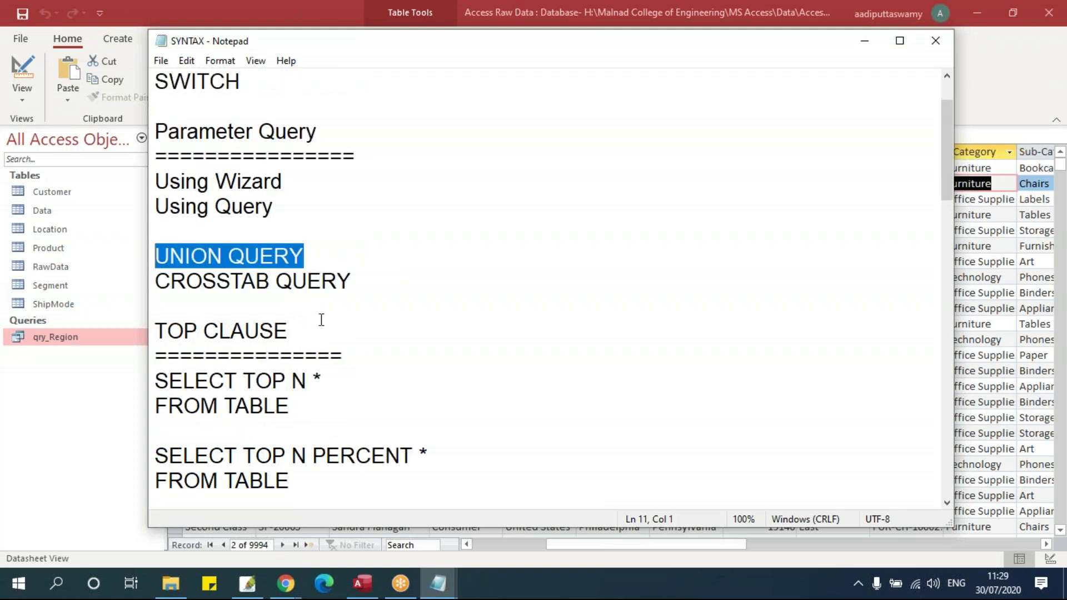
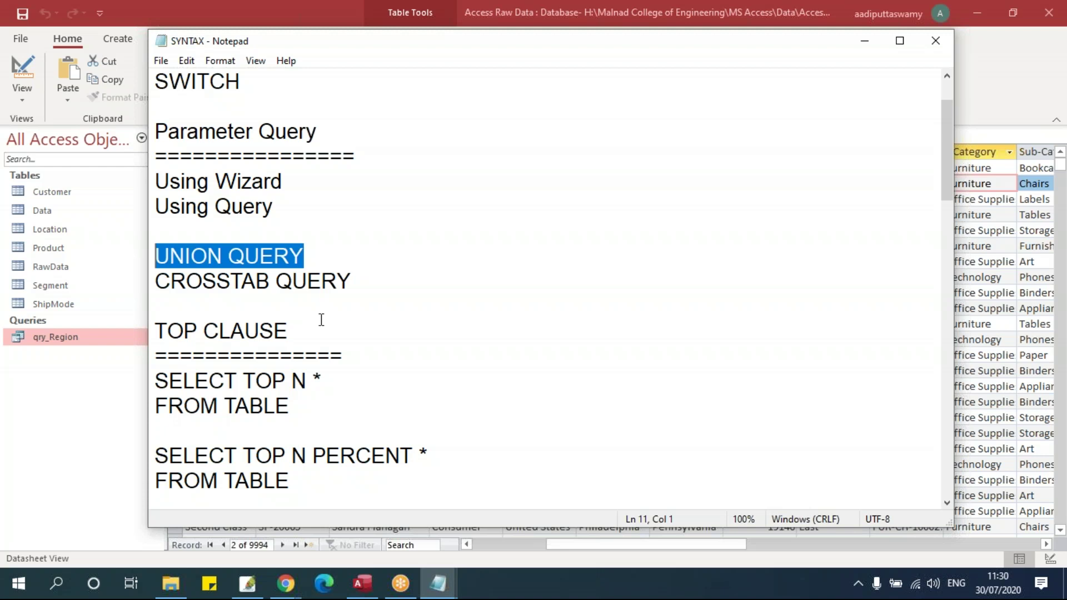
Switch to File Explorer and copy the Append Query workbook into the MS Access folder
click(78, 412)
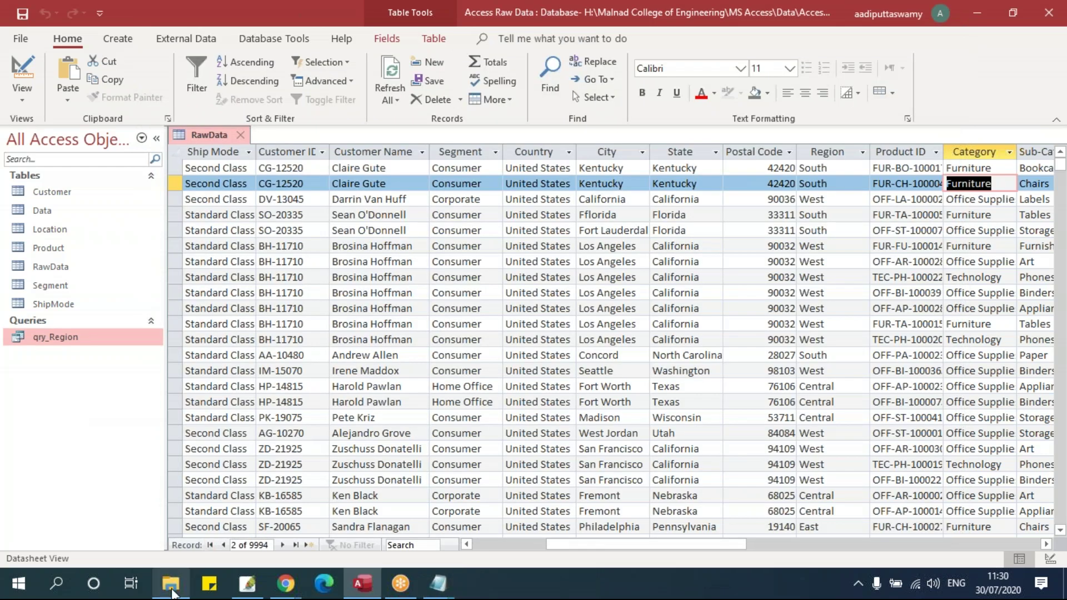
click(179, 562)
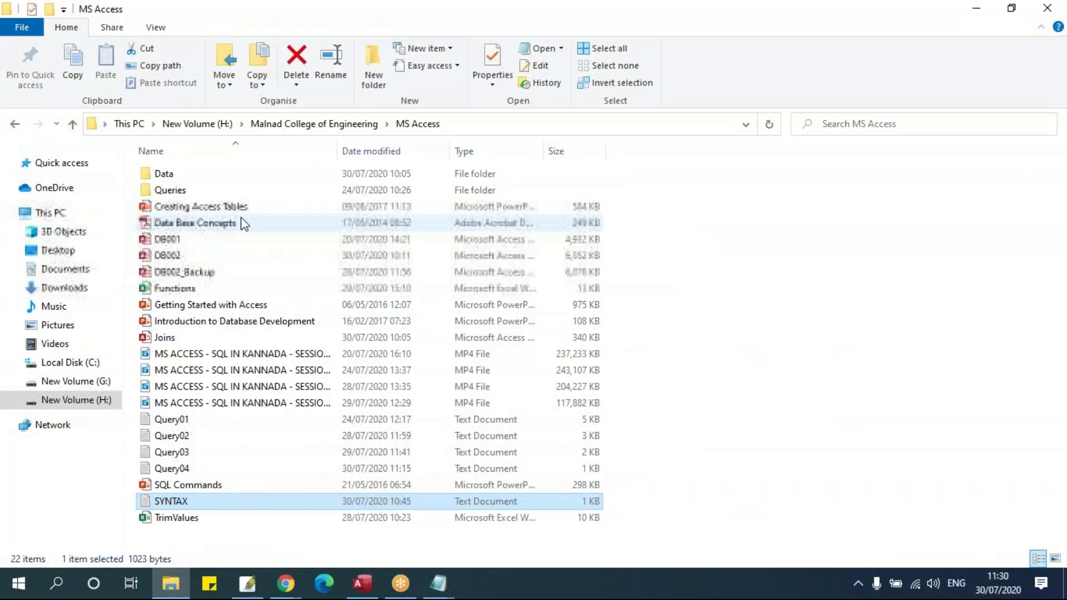
double_click(214, 191)
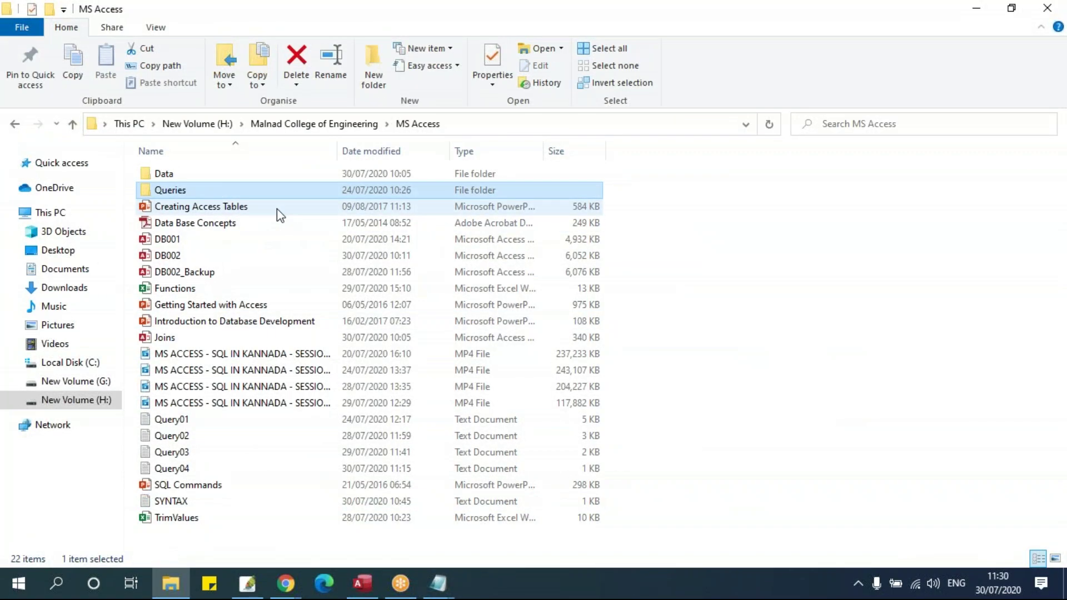
click(398, 129)
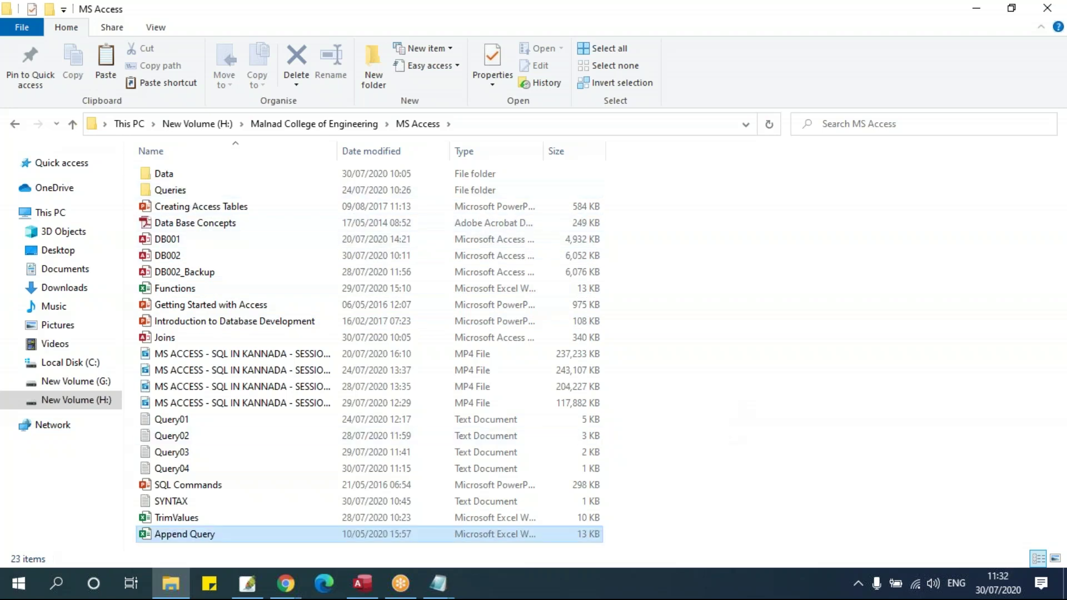
Copy the path of the MS Access folder from File Explorer and return to the Access database
click(361, 583)
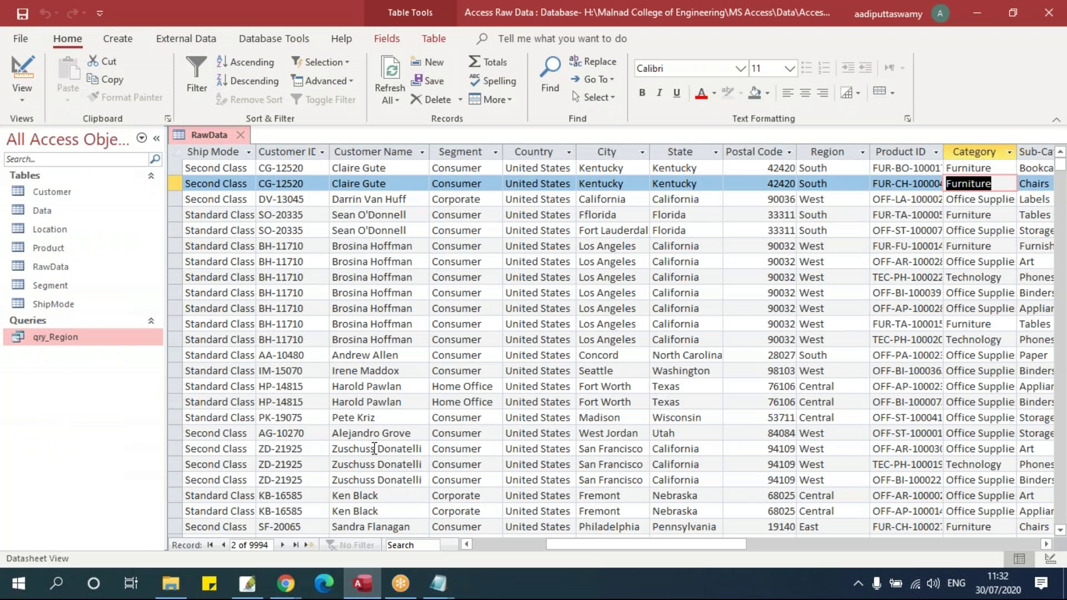
click(171, 583)
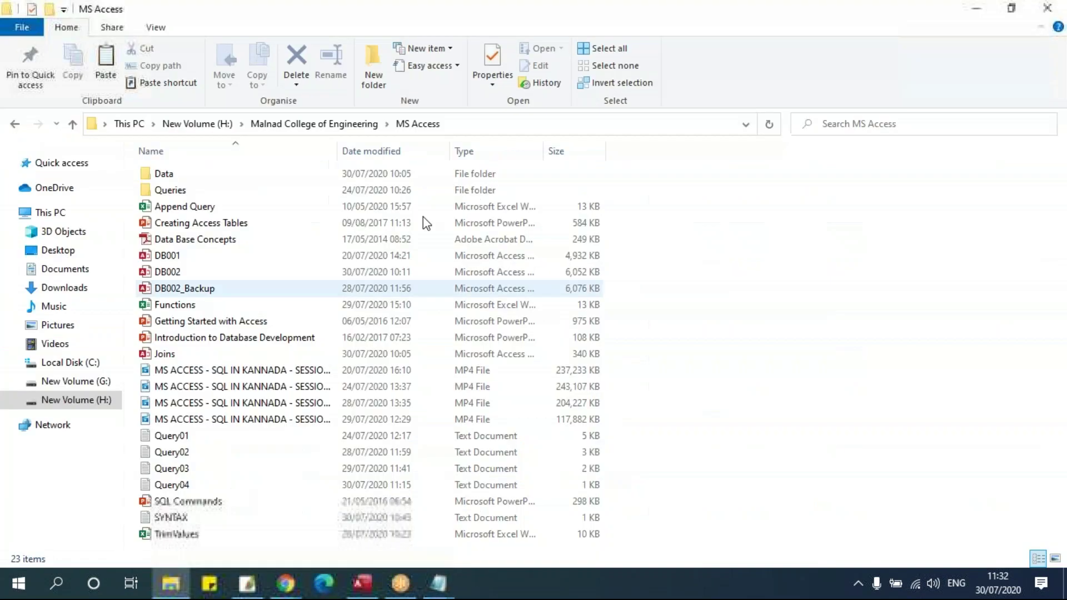
click(499, 125)
key(ctrl+c)
key(alt+Tab)
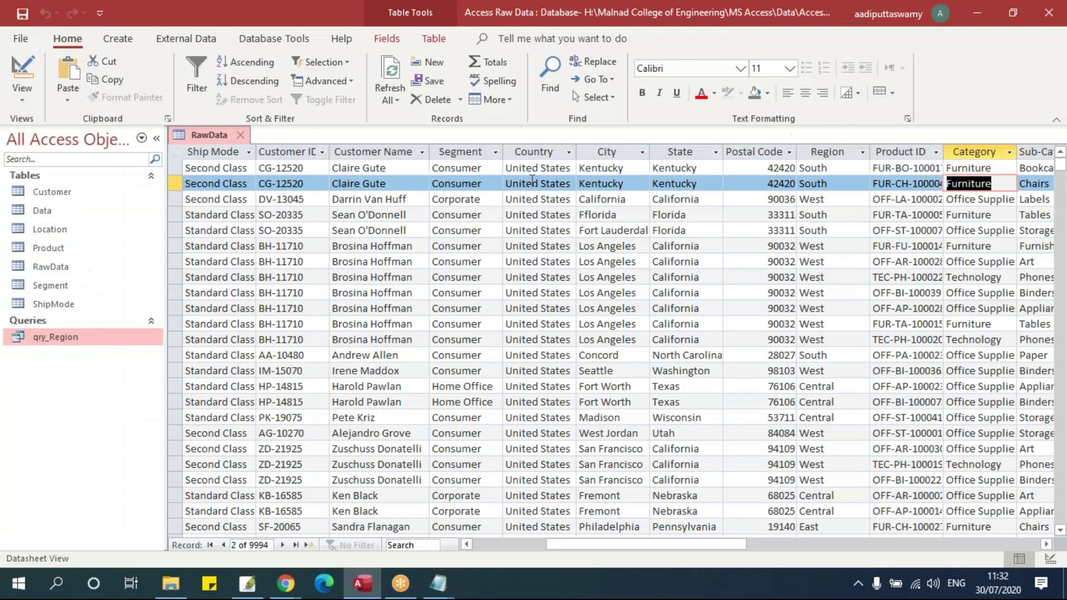
Start an Excel import into a new table with Append Query.xlsx from the MS Access folder as the source
click(186, 39)
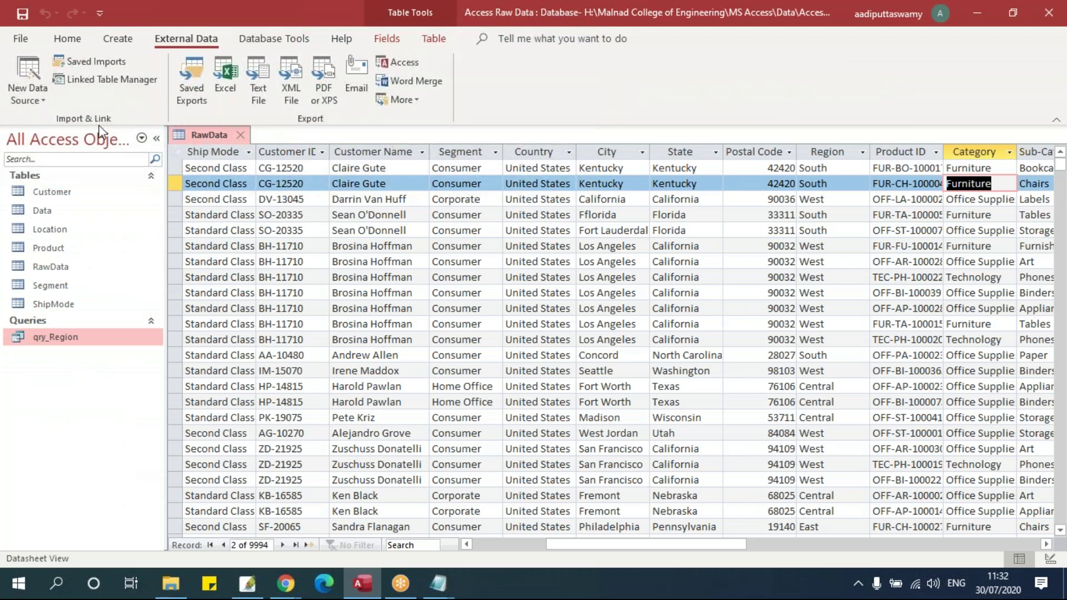
click(28, 80)
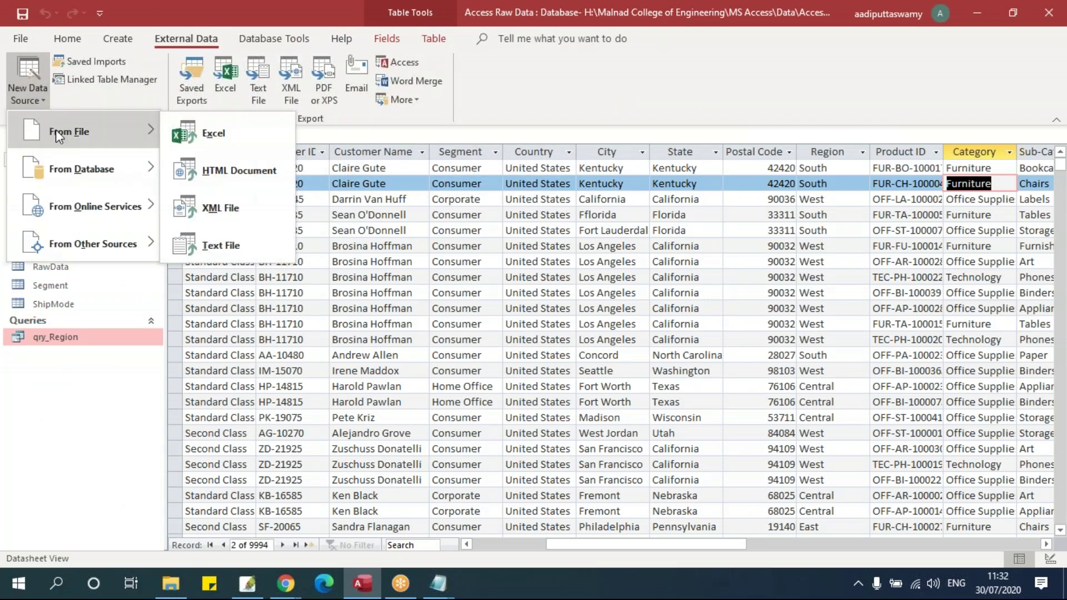
key(Escape)
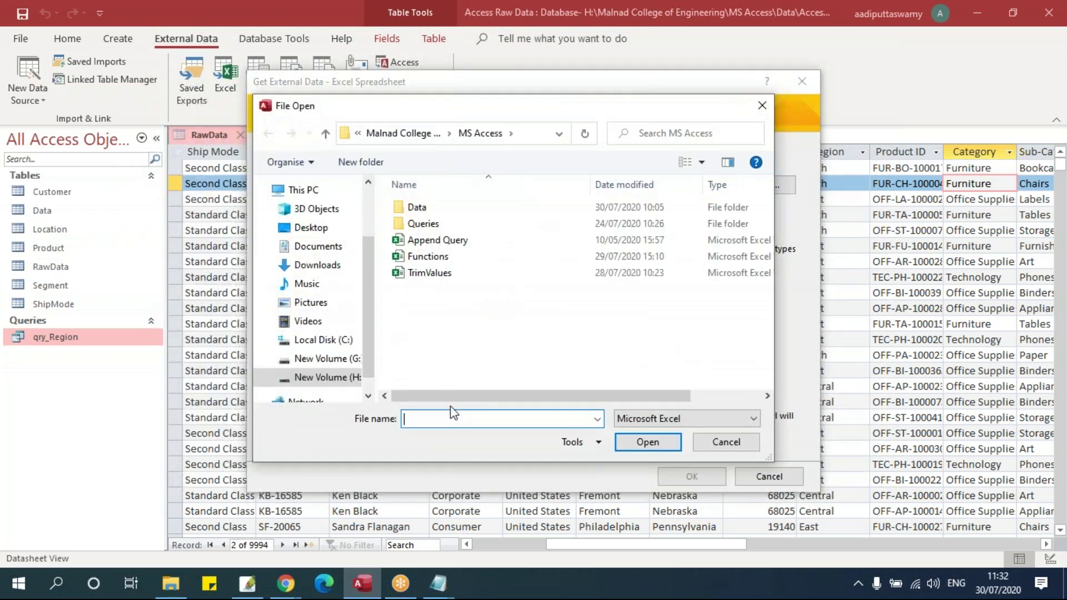
click(456, 241)
click(660, 447)
click(689, 477)
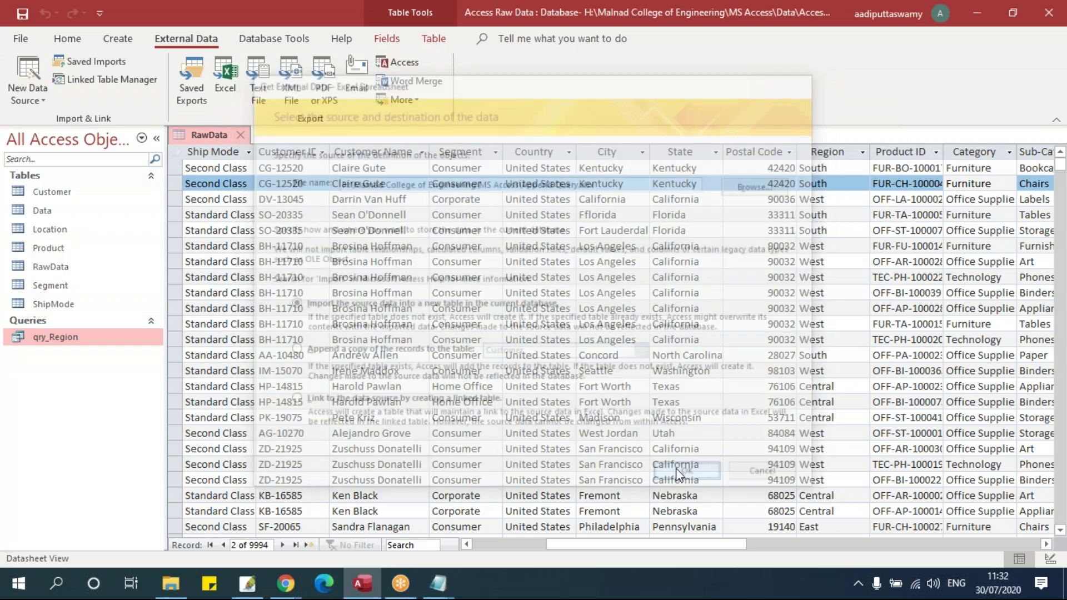
Import the AppendTable1 worksheet with first-row column headings and no primary key, without saving the import steps
key(Tab)
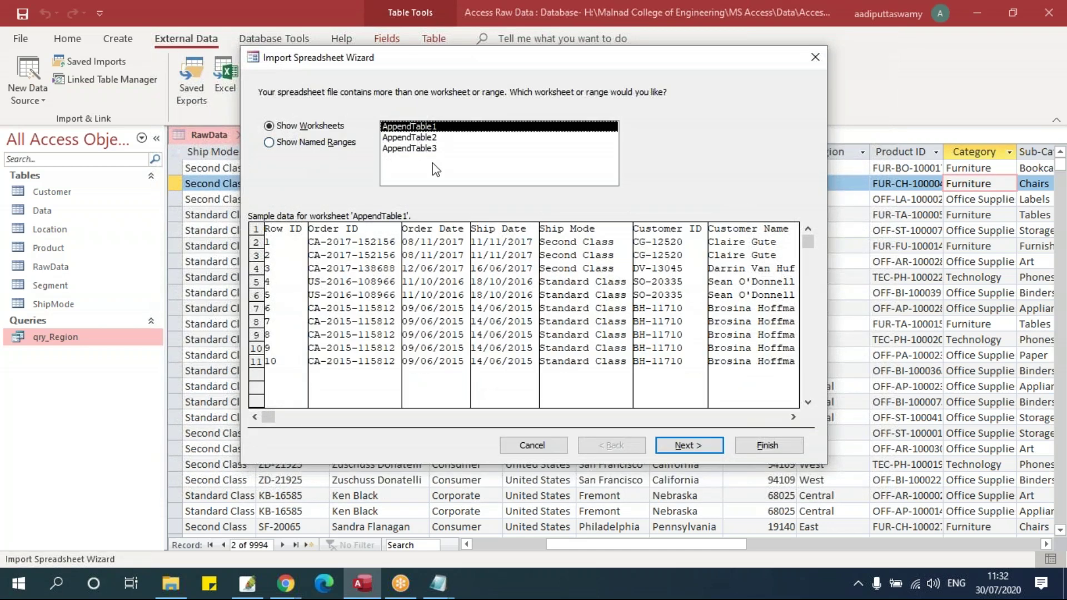
click(689, 445)
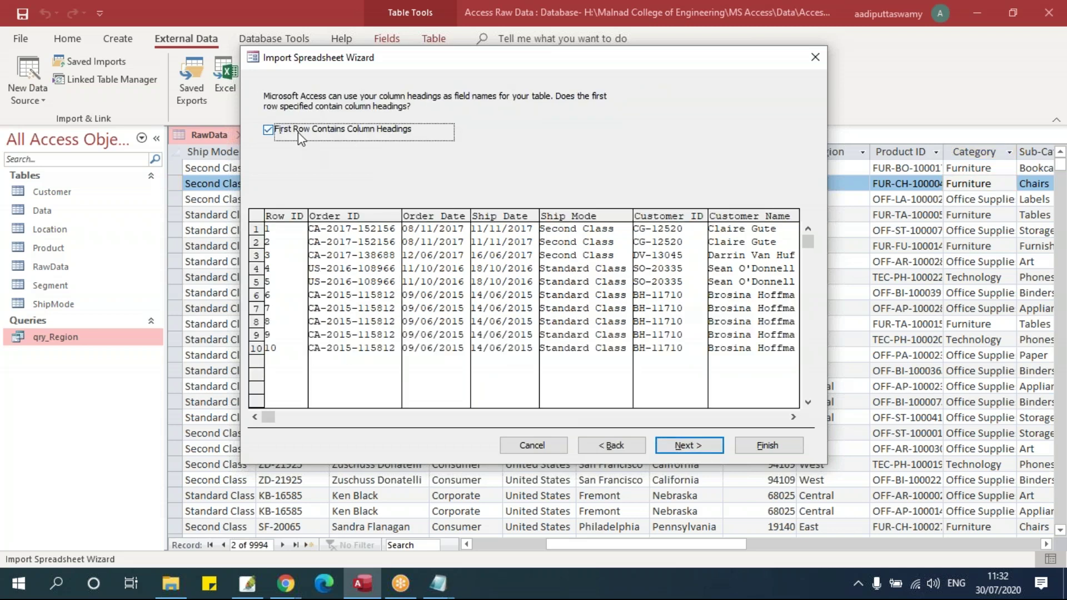
click(689, 445)
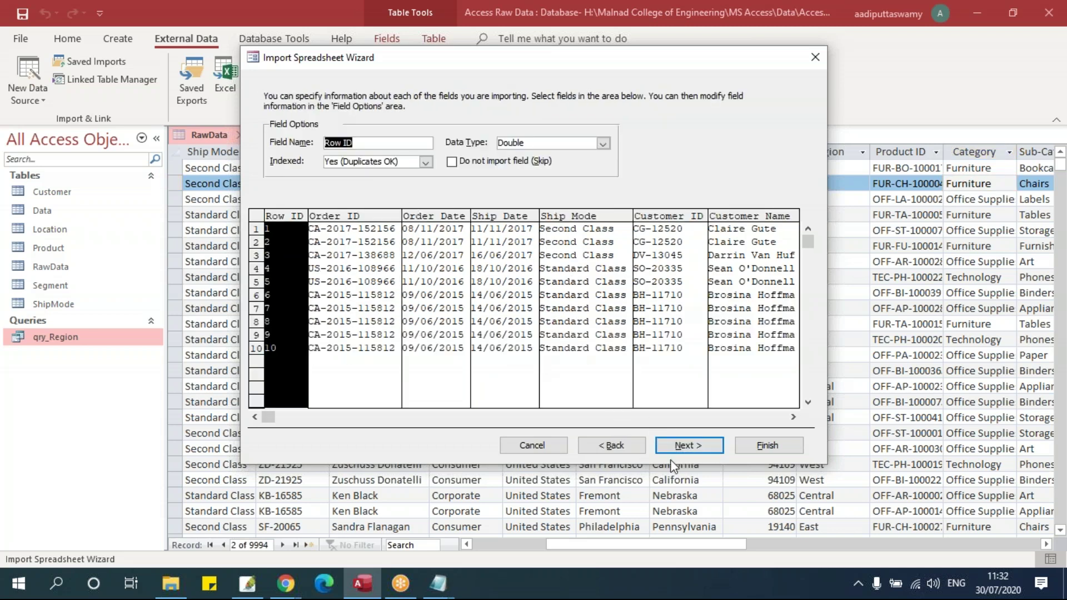
click(688, 445)
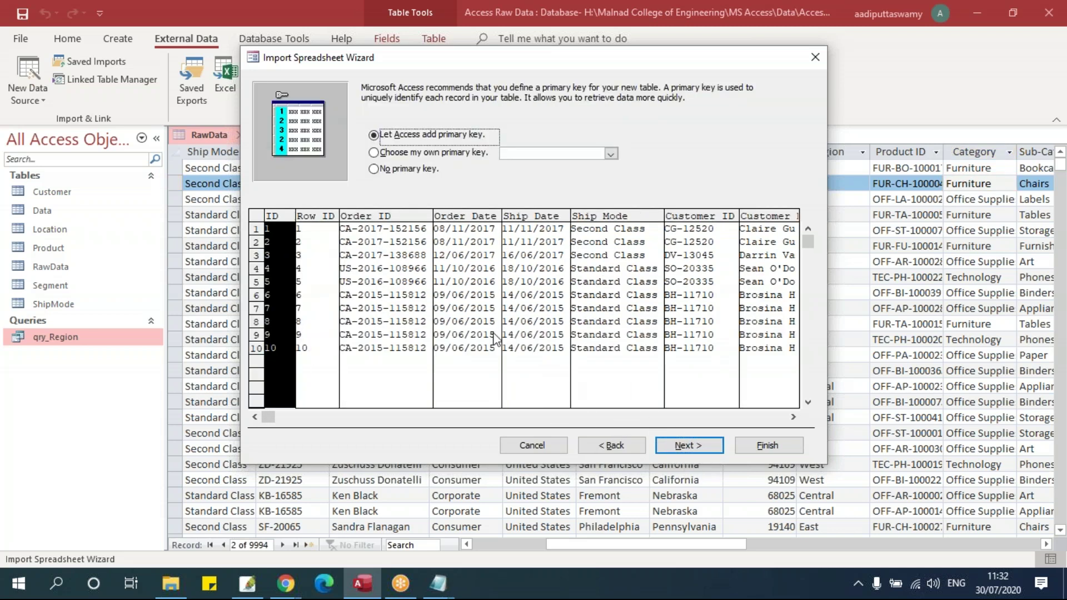
click(409, 162)
click(411, 169)
click(690, 446)
click(768, 445)
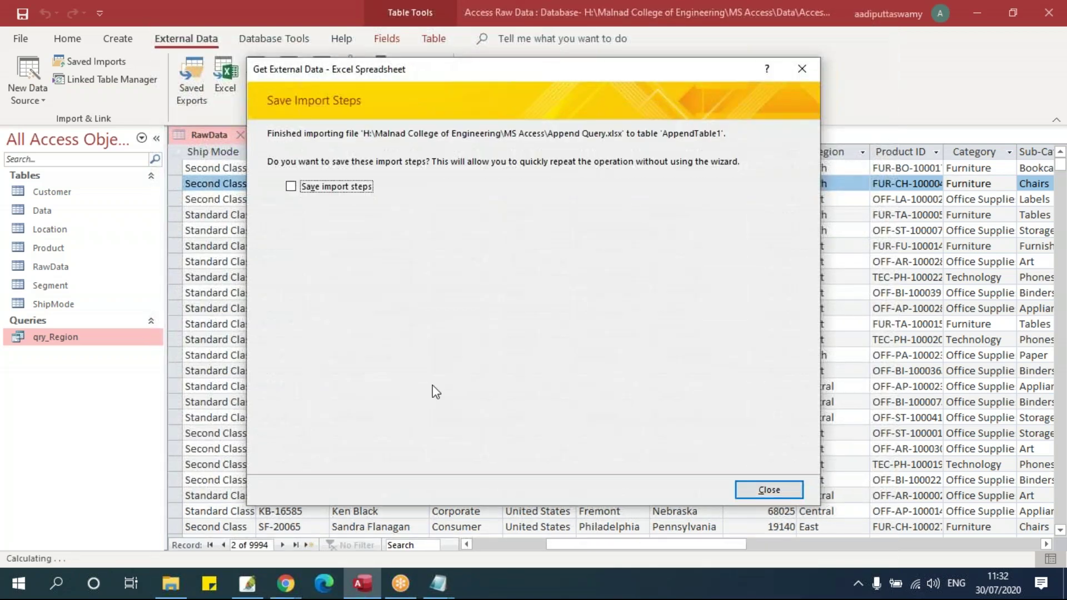
click(769, 490)
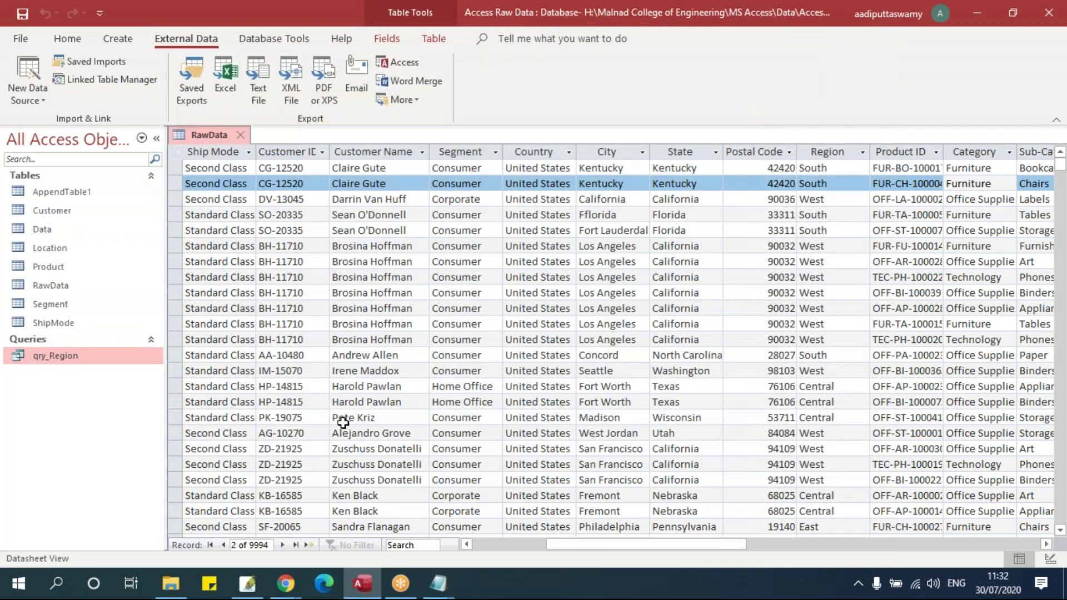
Start another Excel import into a new table, again using Append Query.xlsx as the source
click(67, 192)
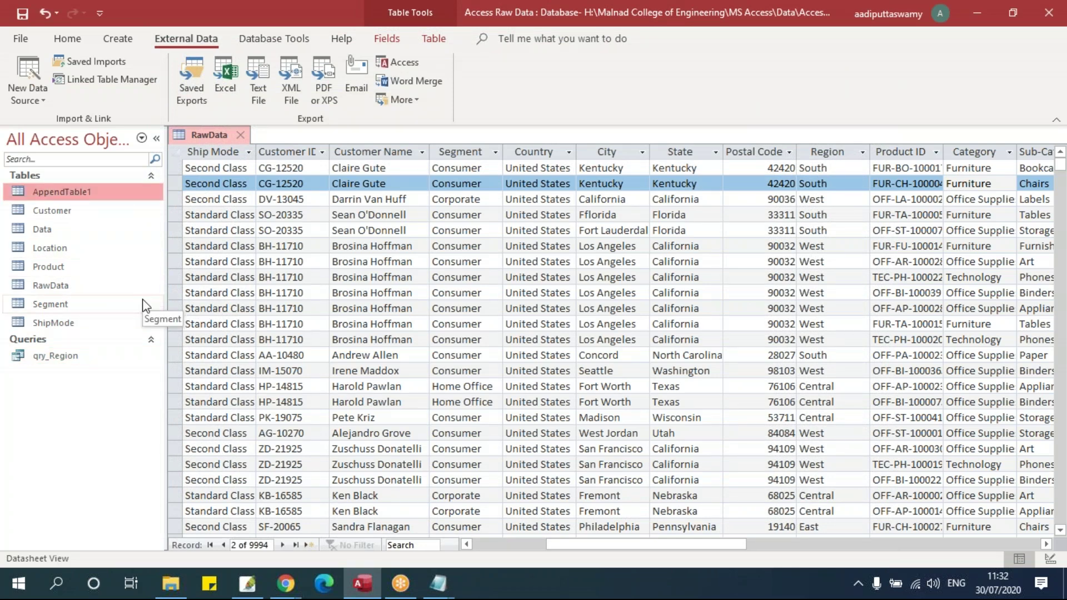
click(25, 89)
mouse_move(83, 131)
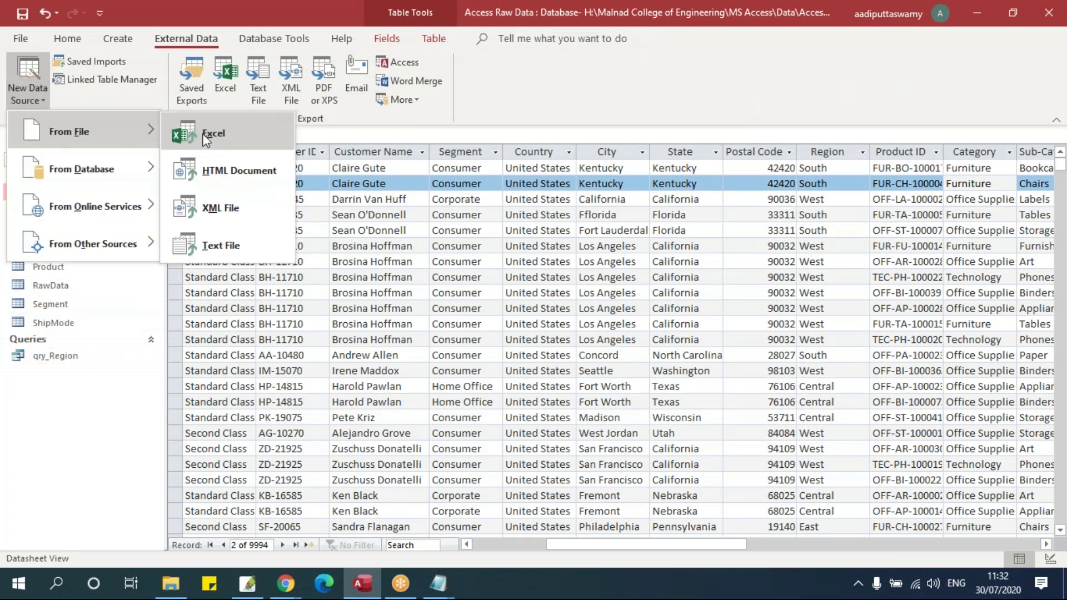
click(212, 135)
click(760, 185)
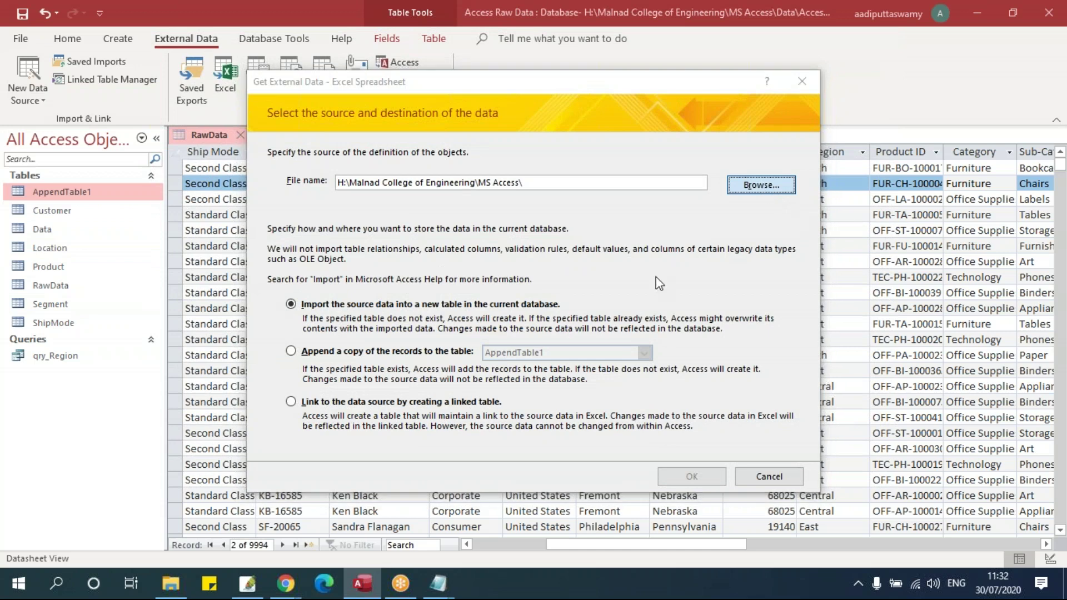
click(414, 240)
click(642, 445)
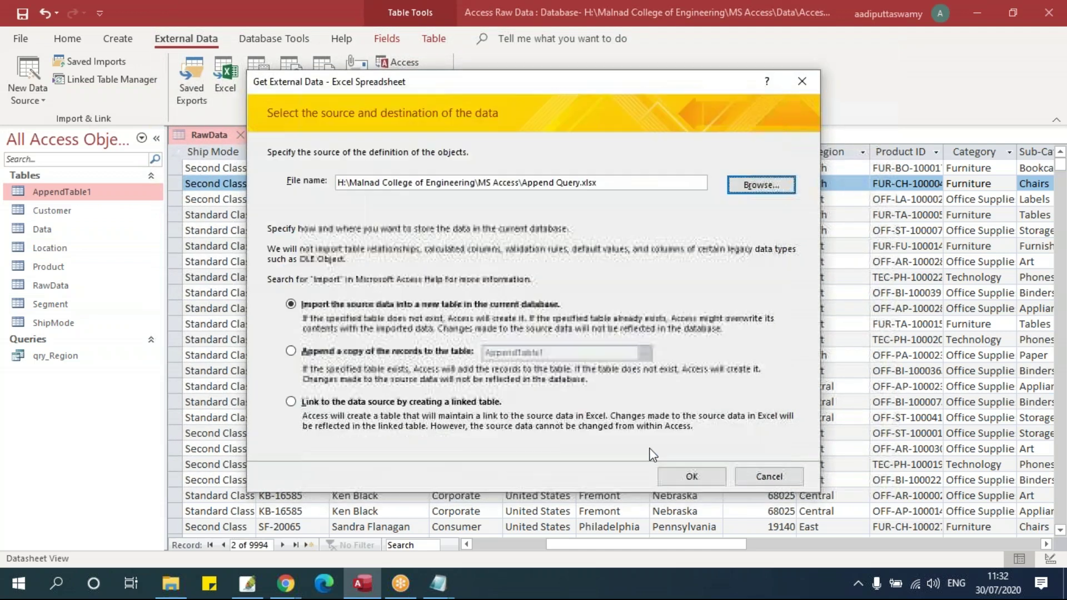
click(692, 477)
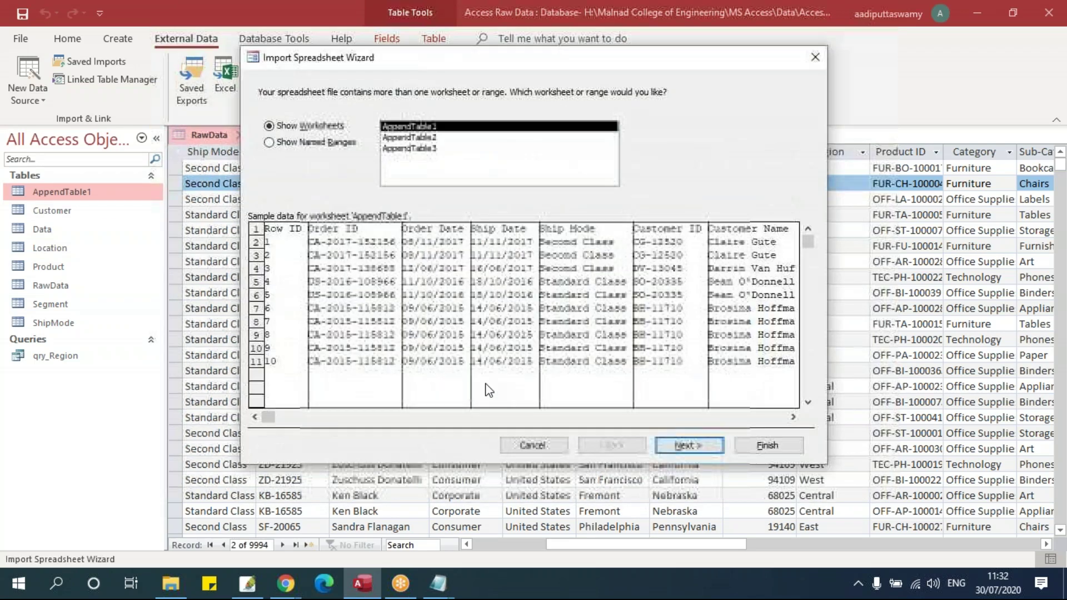
Import the AppendTable2 worksheet as a new table with no primary key, without saving the import steps
click(425, 138)
click(689, 445)
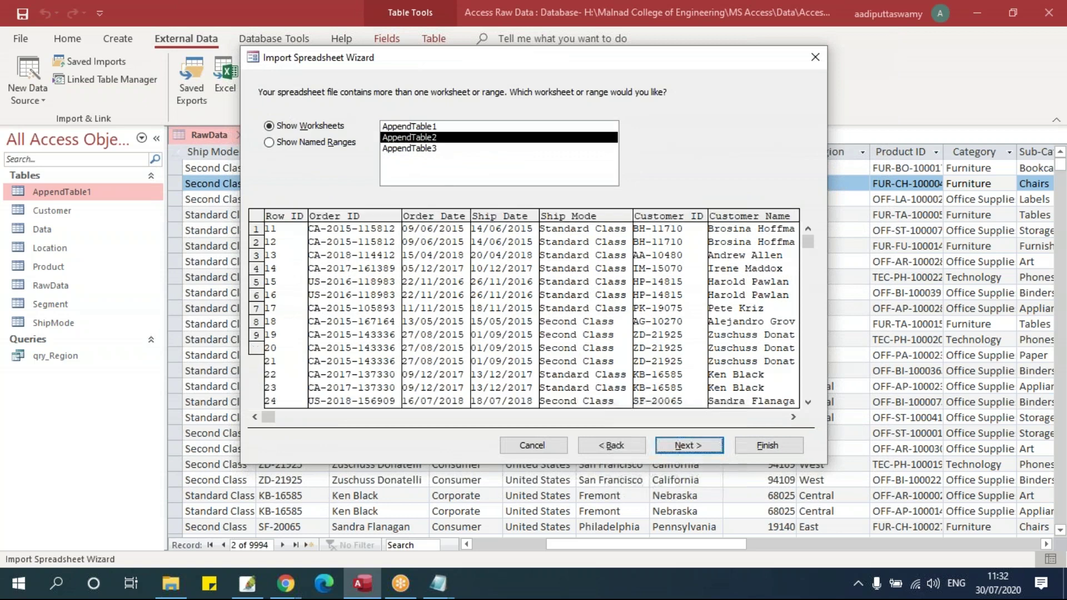
click(688, 445)
click(688, 445)
click(399, 174)
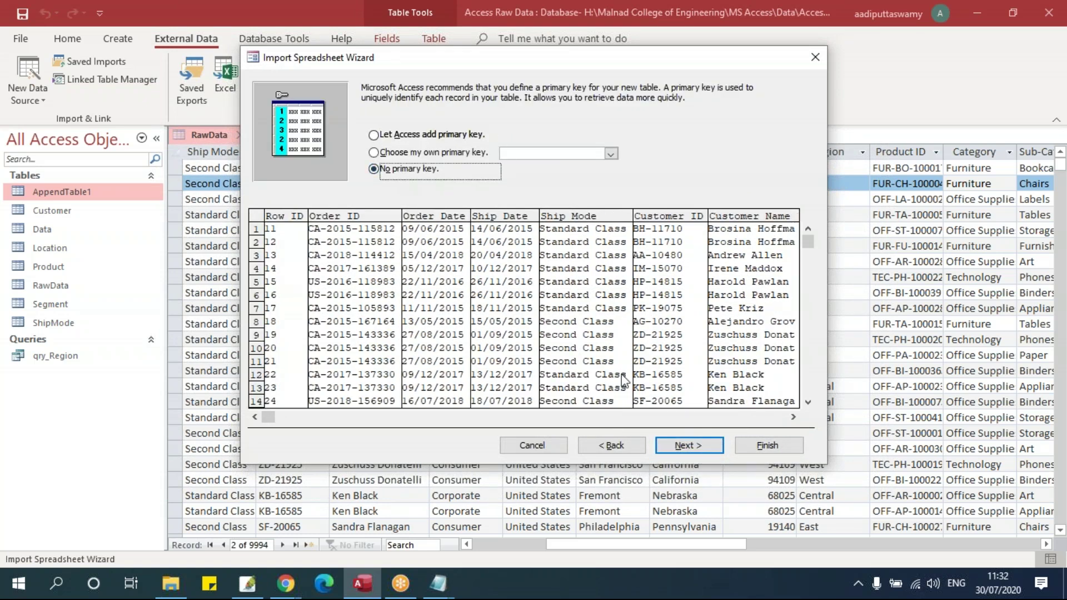
click(689, 446)
click(765, 446)
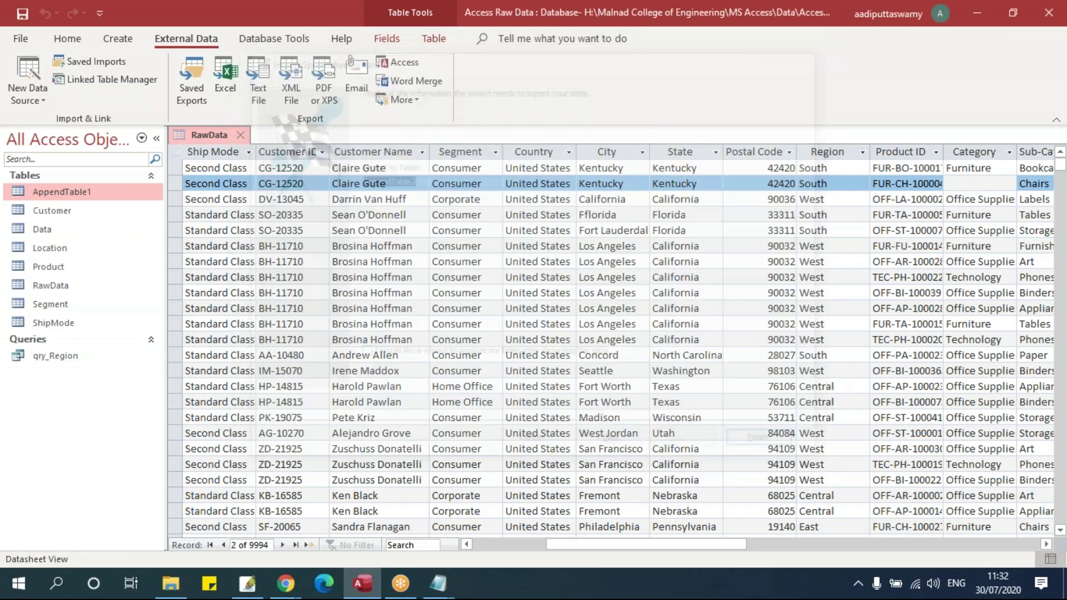
click(769, 489)
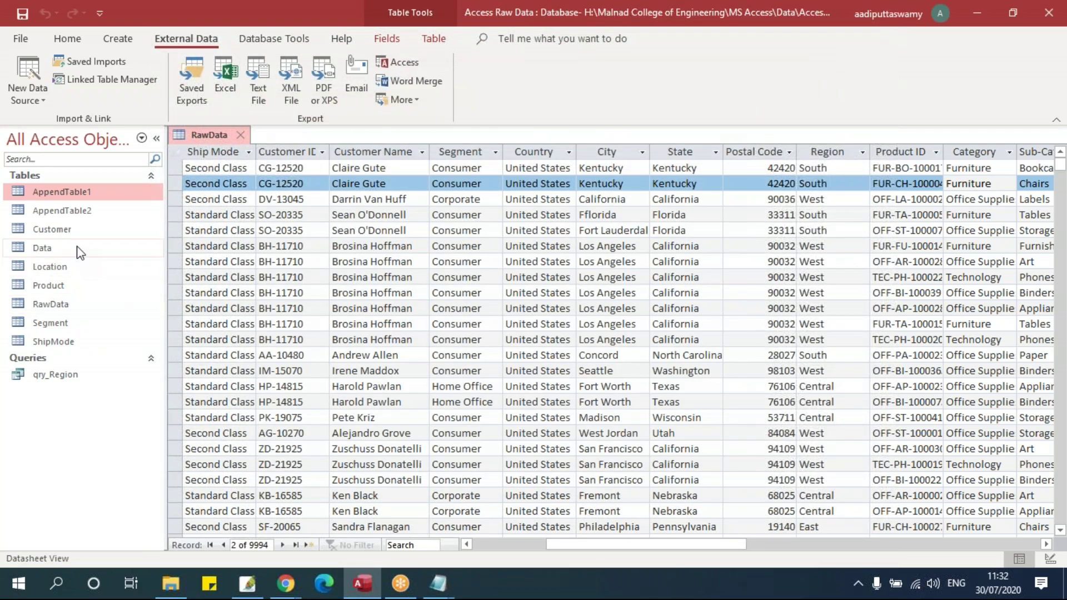
Open the AppendTable1 and AppendTable2 datasheets and compare their columns and records
double_click(89, 192)
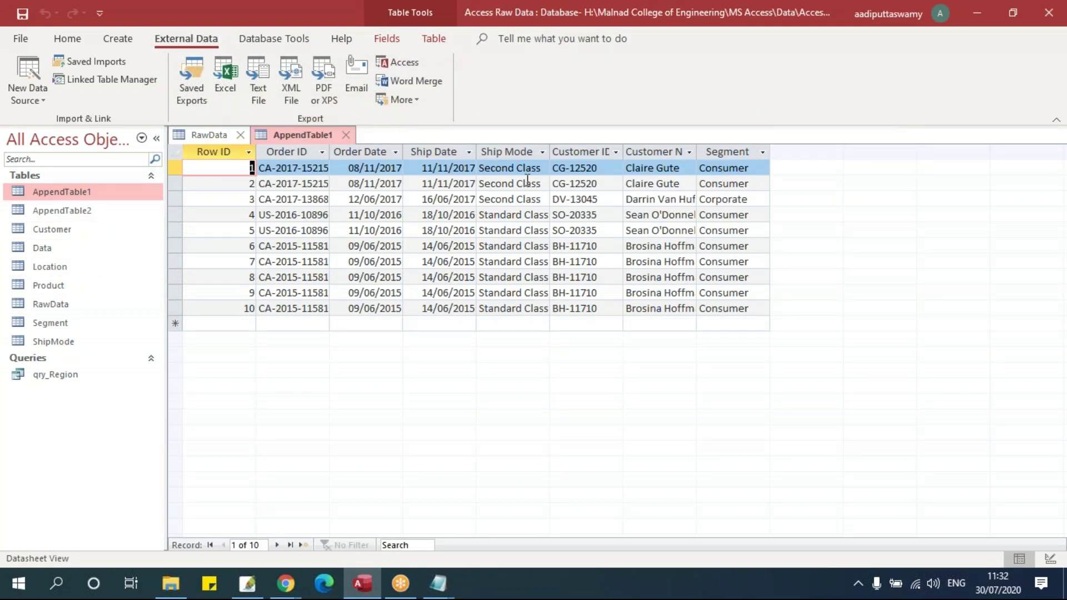
double_click(71, 210)
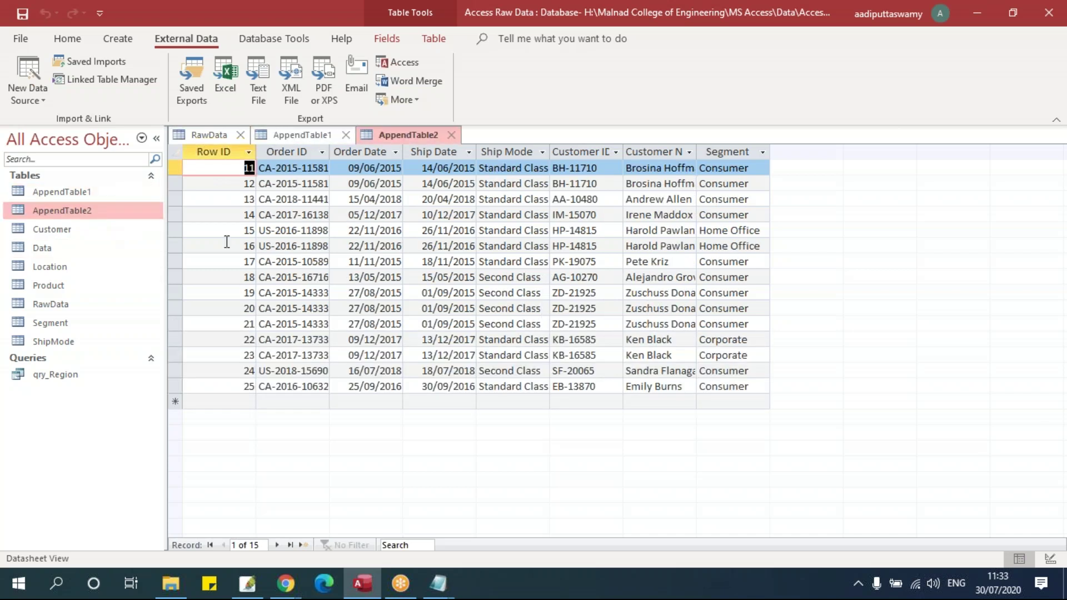
double_click(61, 192)
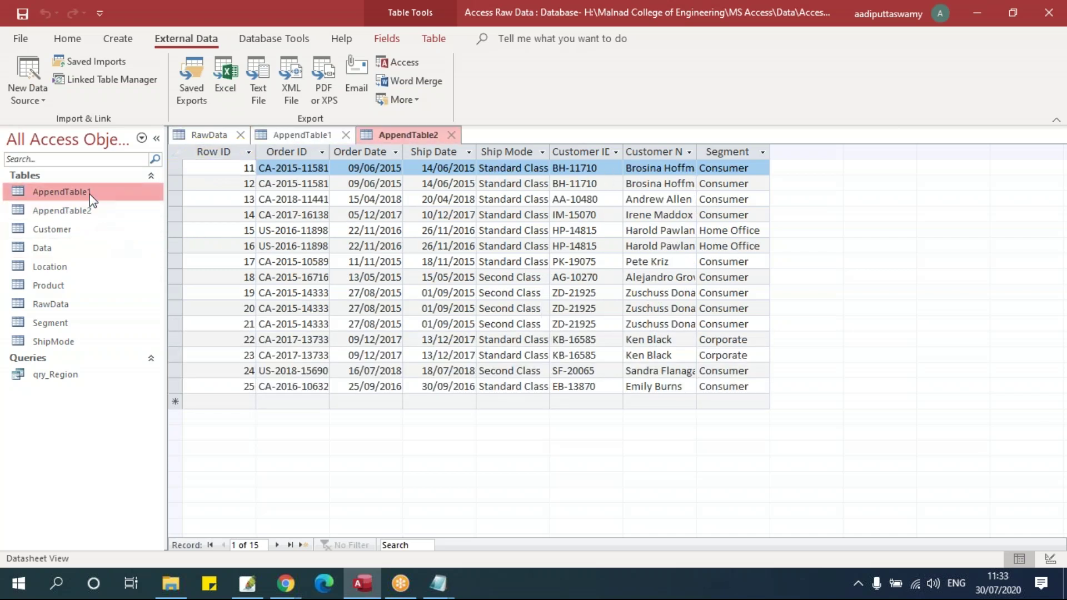
double_click(69, 211)
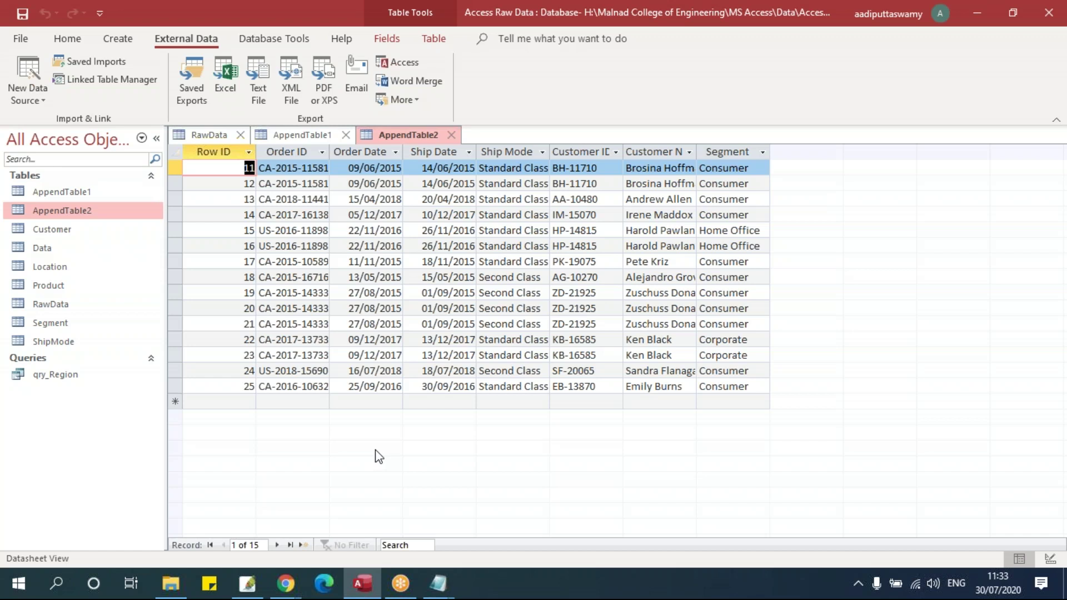
Create a new query in Design View based on AppendTable1 and add all its fields (*) to the design grid
click(118, 39)
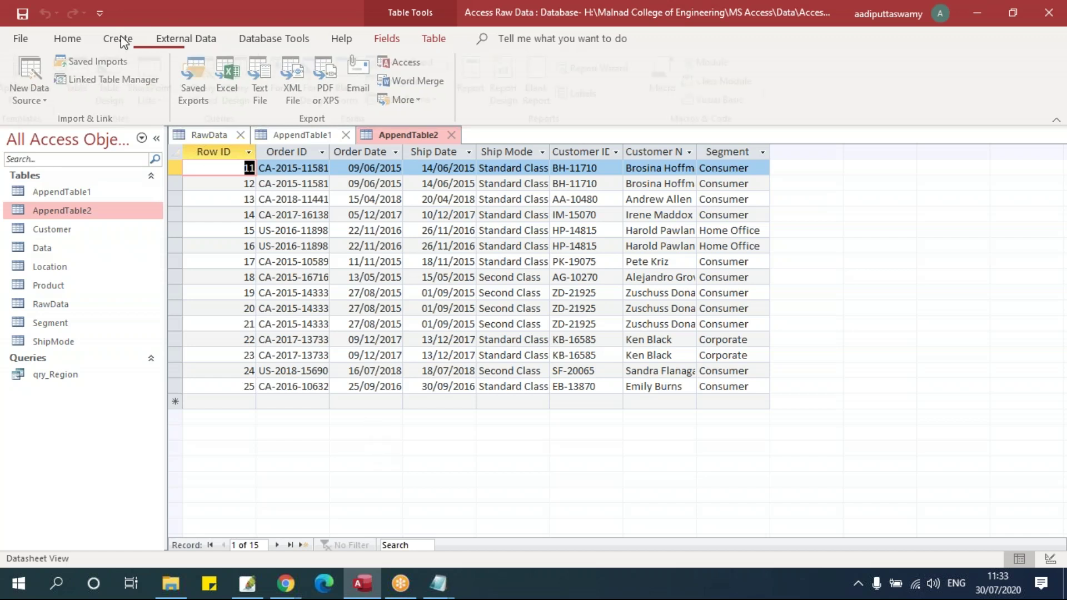
click(246, 91)
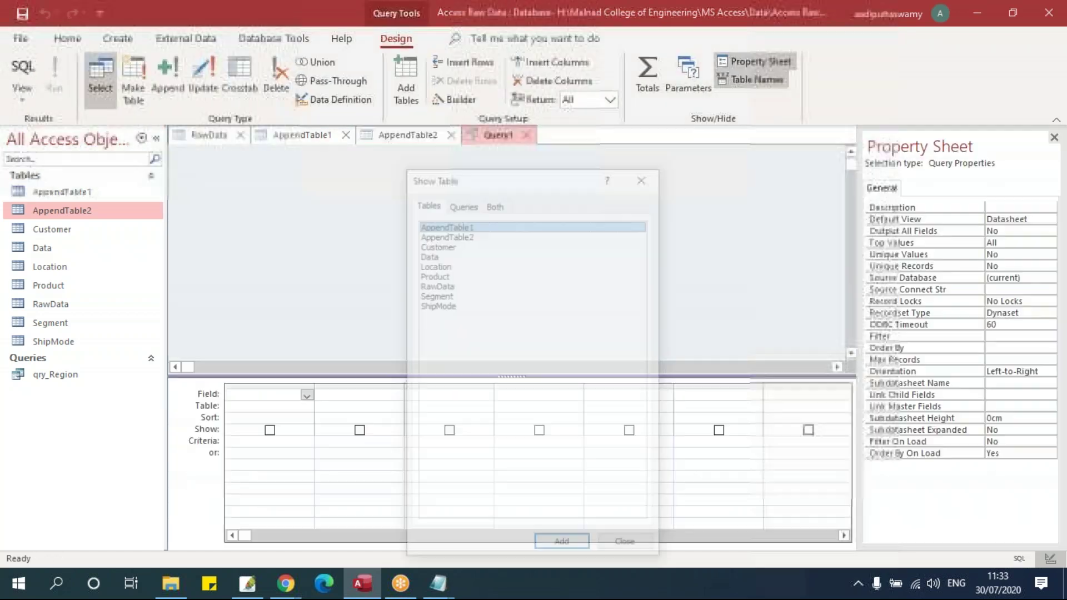
click(563, 547)
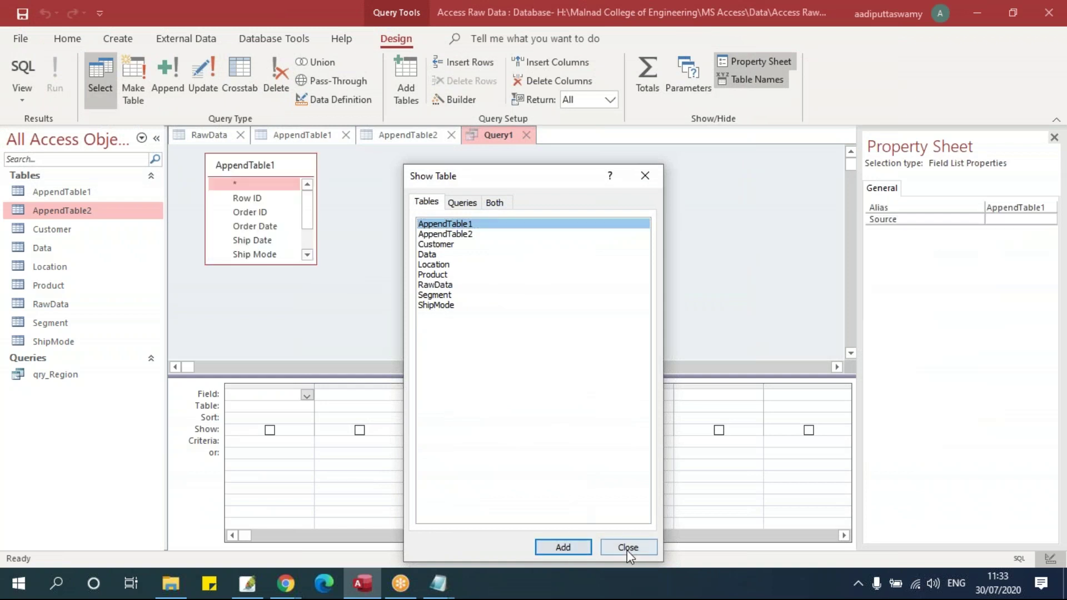
click(628, 548)
click(249, 180)
drag(249, 180, 270, 402)
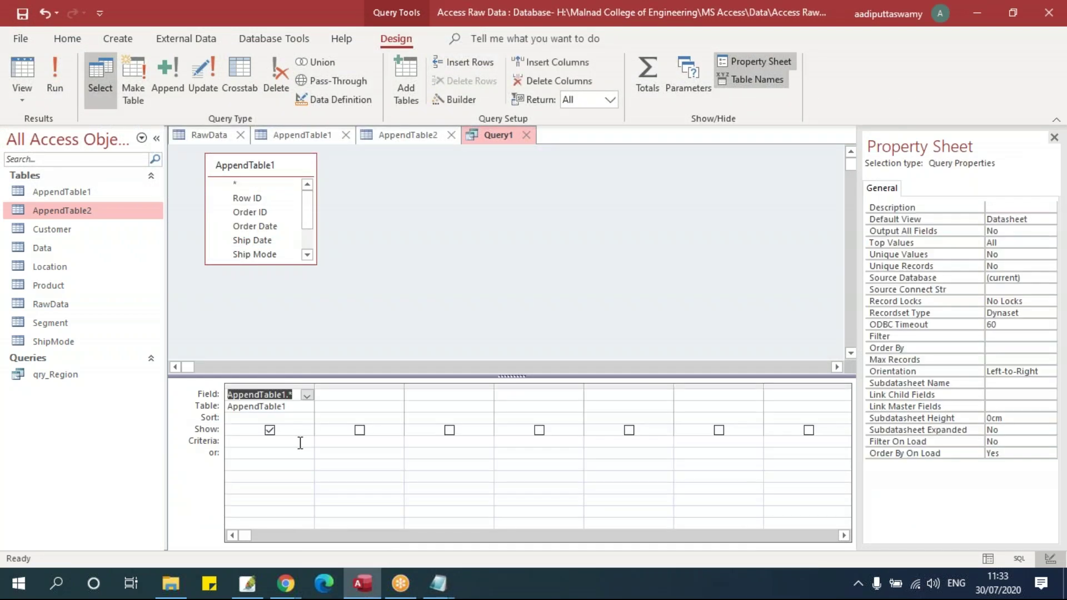
Run the AppendTable1 query and display its SQL statement
click(55, 75)
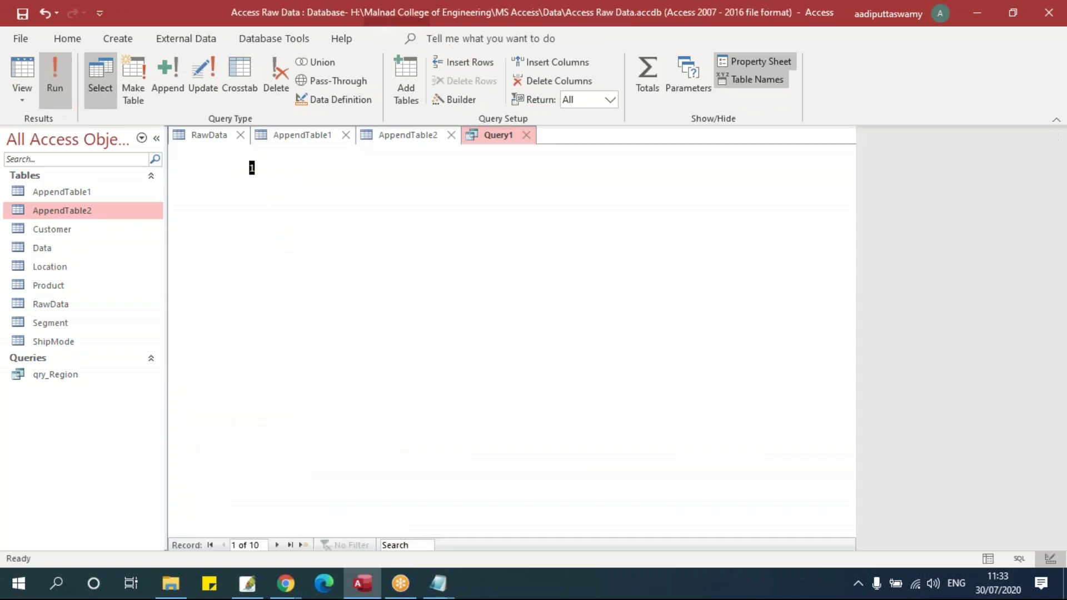
right_click(478, 135)
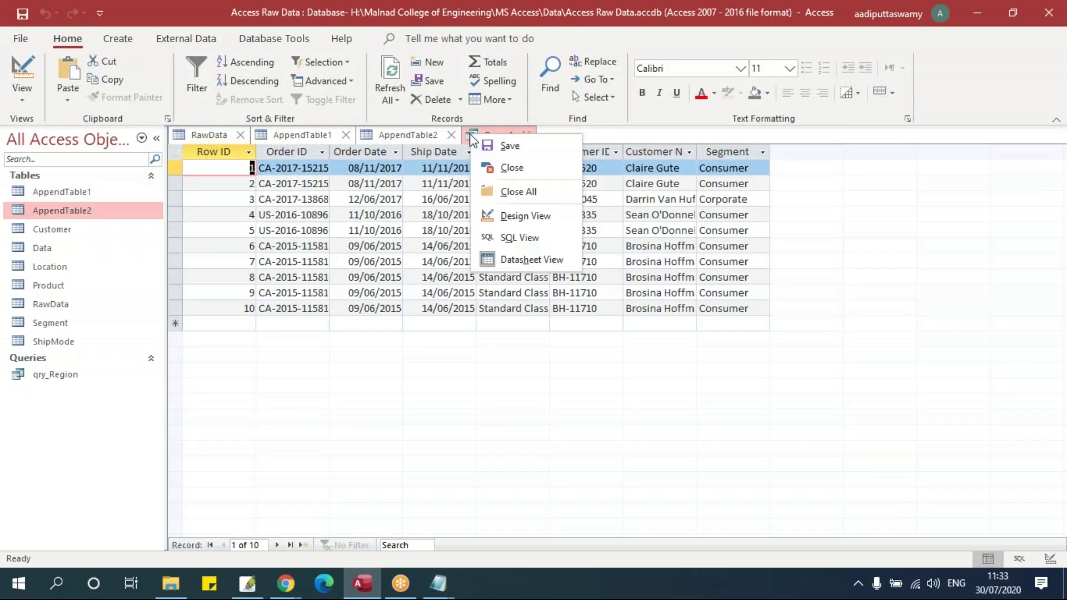
click(544, 240)
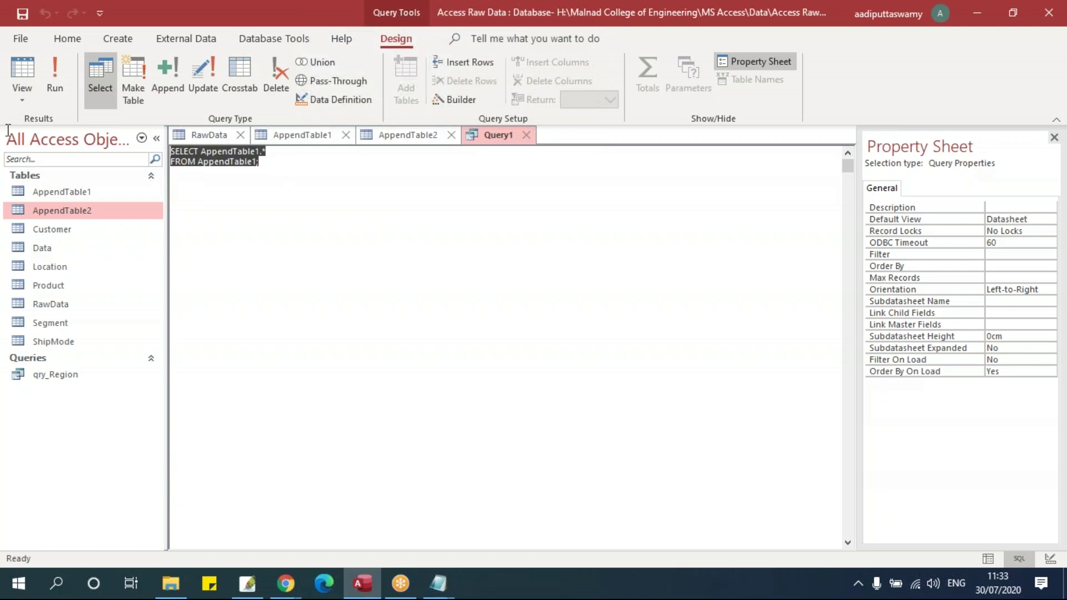
Switch to the Query04 file in Notepad and paste the AppendTable1 SQL statement below the existing queries
mouse_move(449, 591)
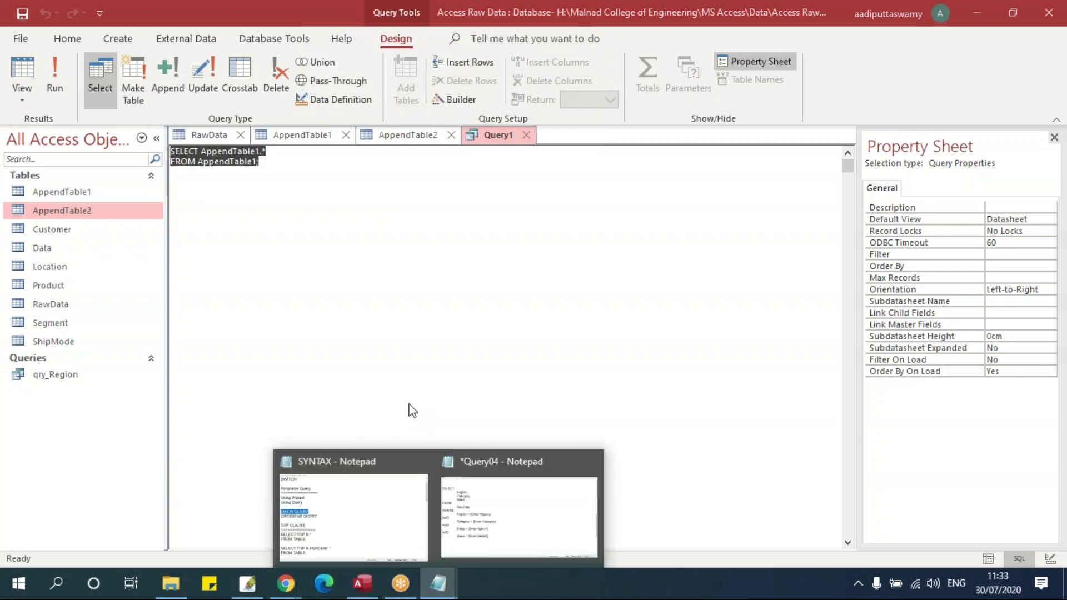
click(398, 512)
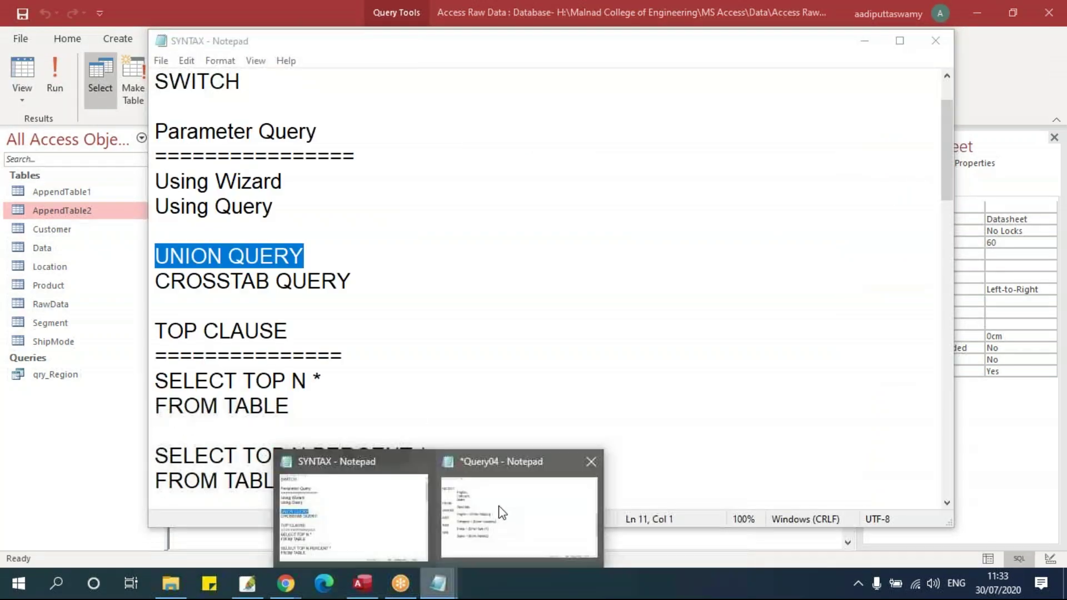
click(507, 523)
scroll(205, 284, down, 5)
click(103, 180)
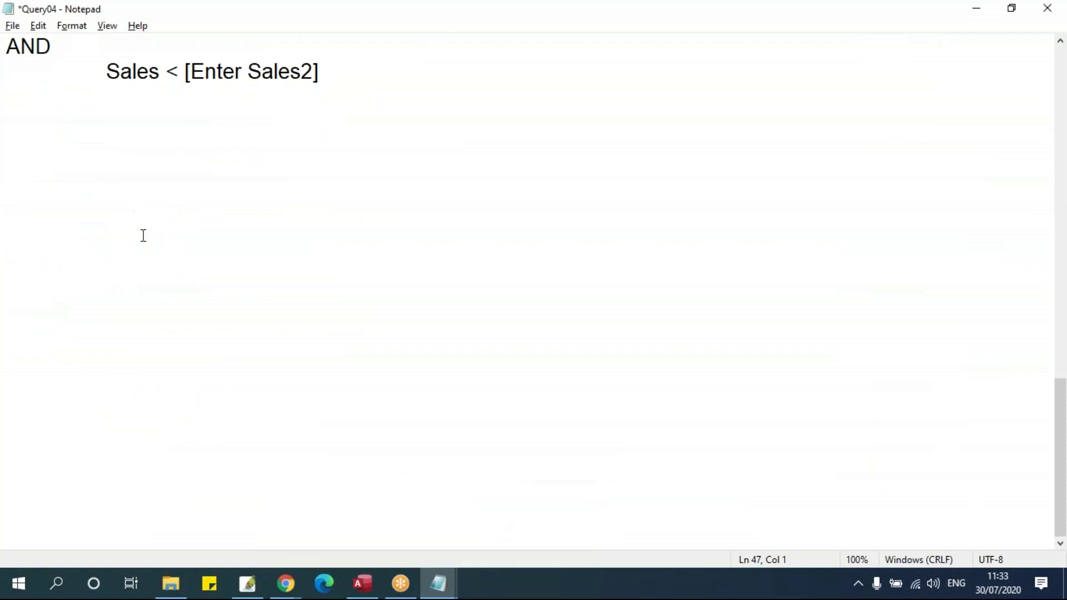
text(SELECT AppendTable1.* FROM AppendTable1;)
Shorten the pasted statement to the single line SELECT * FROM AppendTable1, without the semicolon
drag(93, 170, 238, 169)
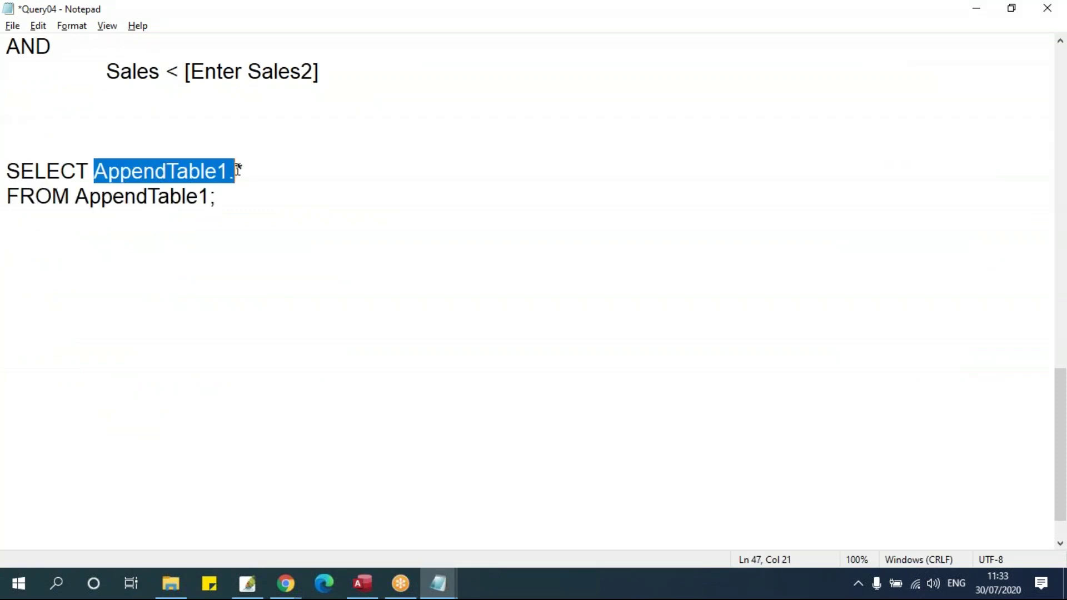
key(Delete)
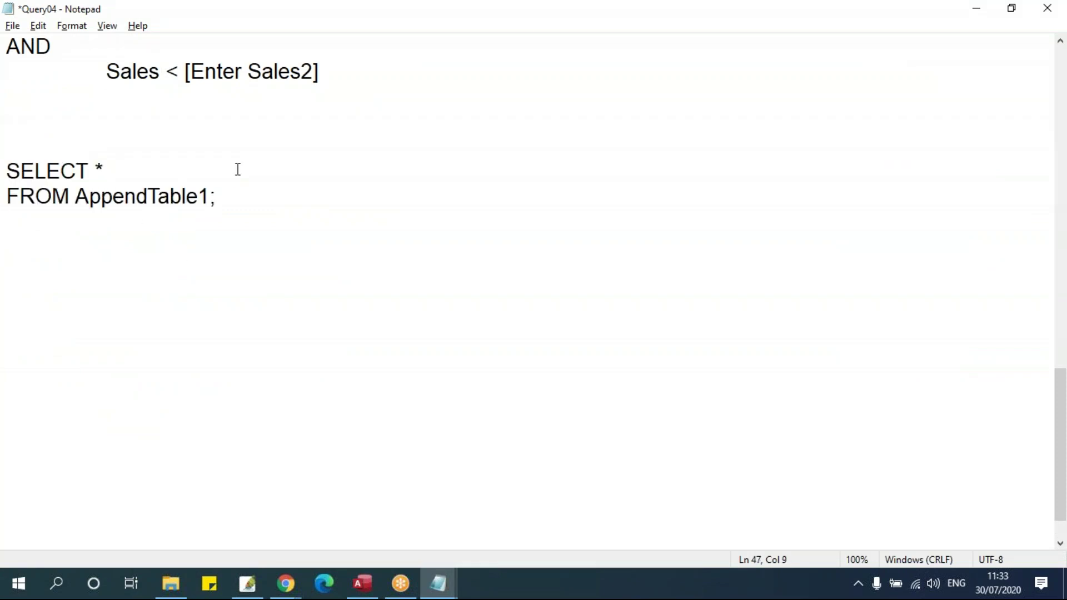
key(Delete)
click(374, 172)
key(BackSpace)
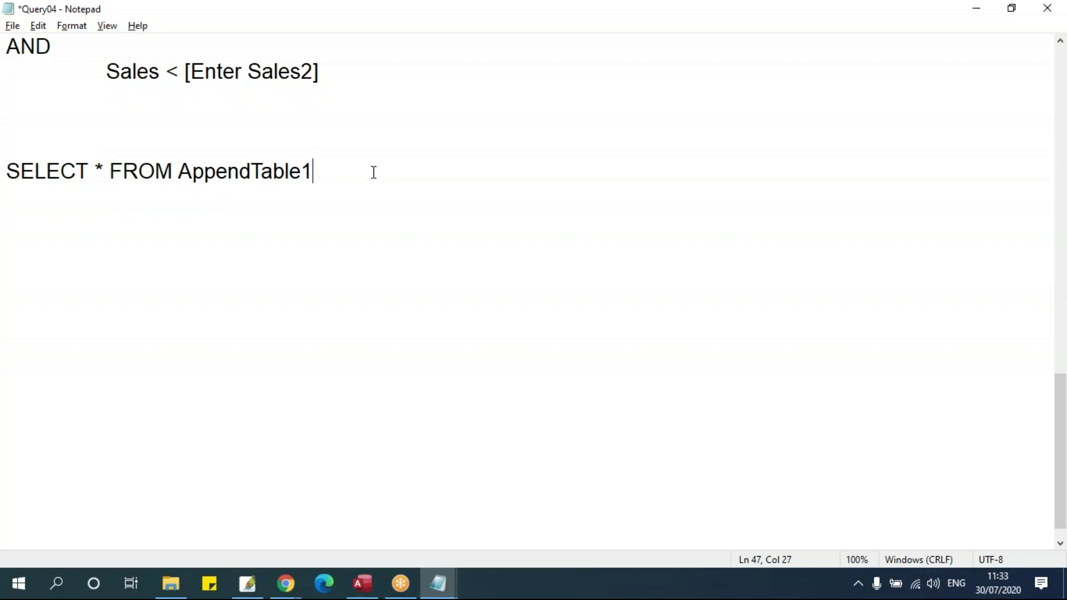
key(Return)
Duplicate the SELECT line in Query04 and change the copy to read from AppendTable2
key(alt+Tab)
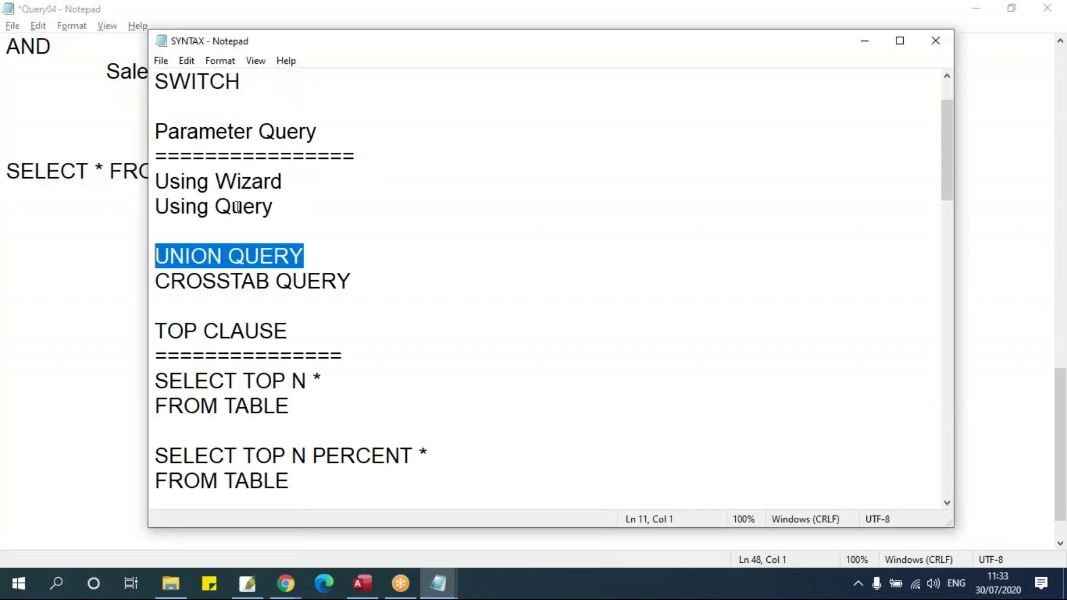
key(alt+Tab)
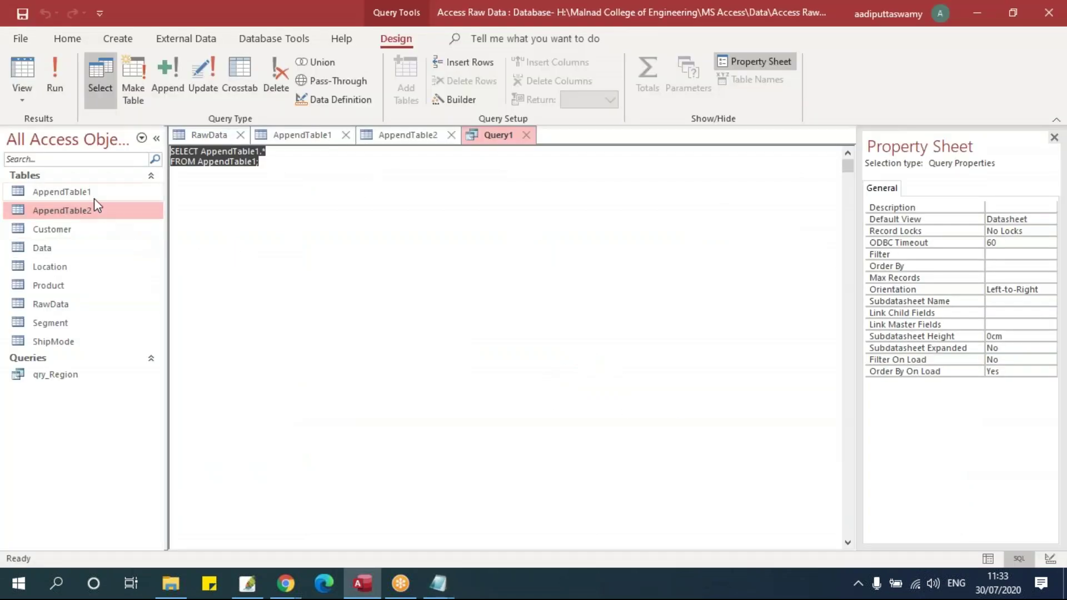
key(alt+Tab)
key(alt+Tab)
drag(334, 171, 6, 171)
key(ctrl+c)
click(354, 174)
key(Return)
key(ctrl+v)
drag(306, 201, 359, 205)
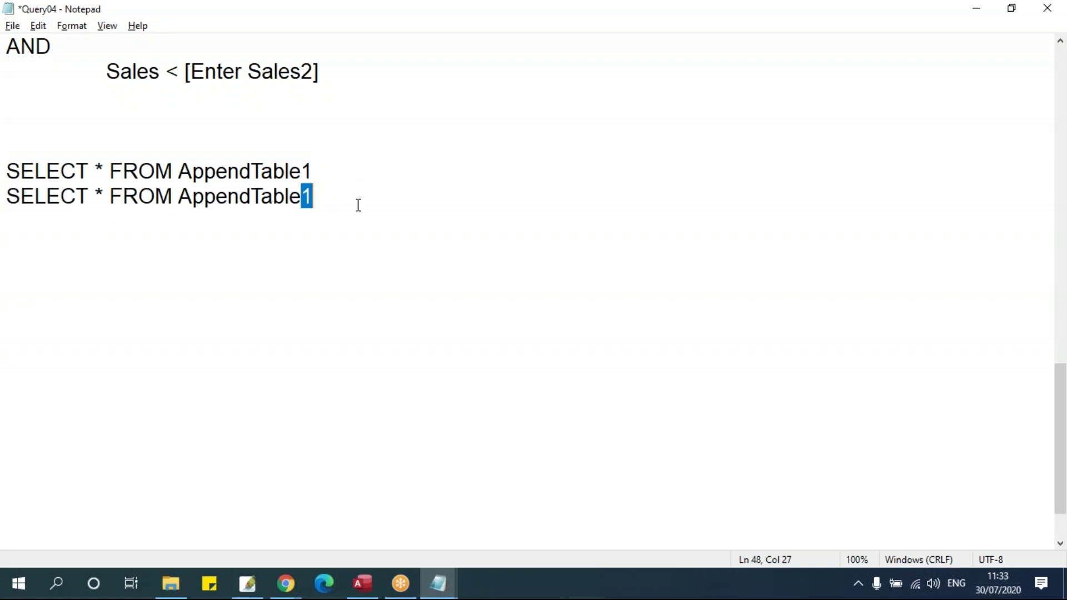
text(2)
Insert a line with UNION between the AppendTable1 and AppendTable2 SELECT statements
click(238, 197)
key(Up)
click(233, 197)
click(372, 167)
key(Return)
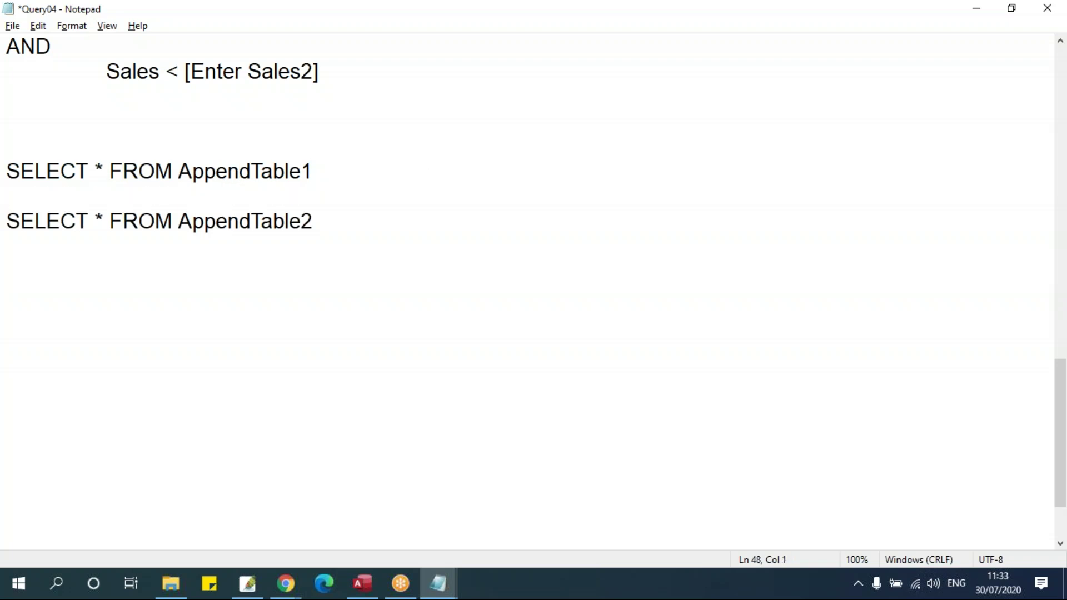
text(UNION)
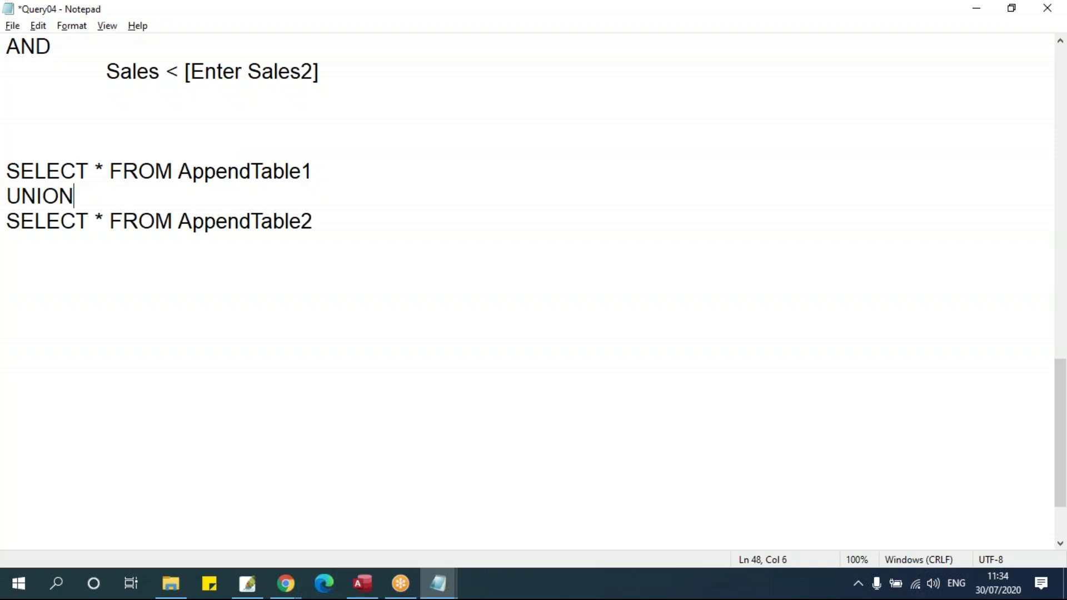
Copy the three-line union statement and replace the SQL of Query1 in Access with it
click(346, 324)
click(9, 170)
drag(9, 171, 403, 220)
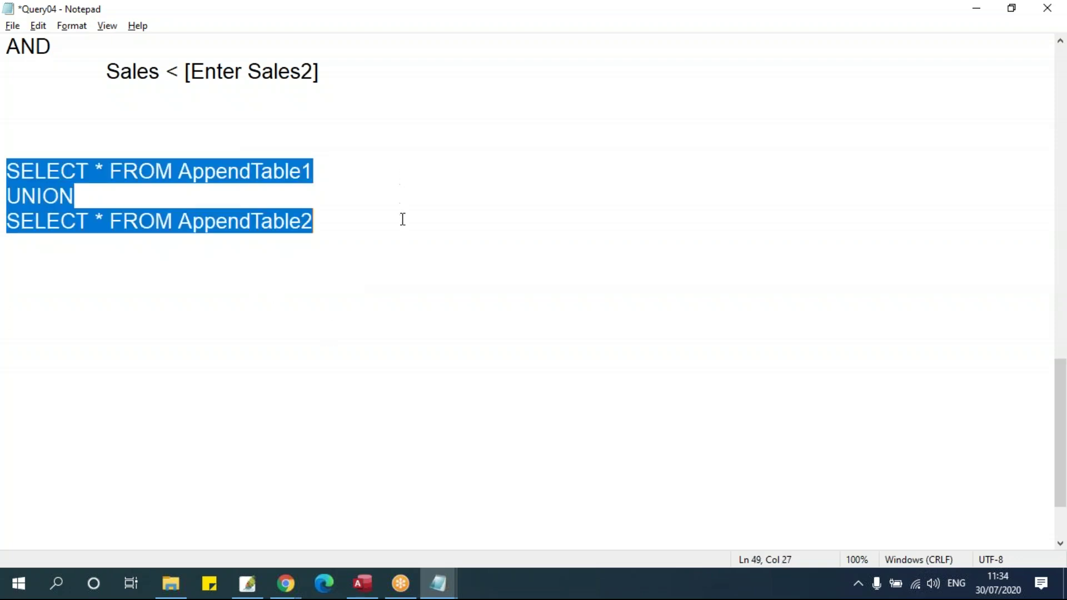
click(190, 195)
click(106, 170)
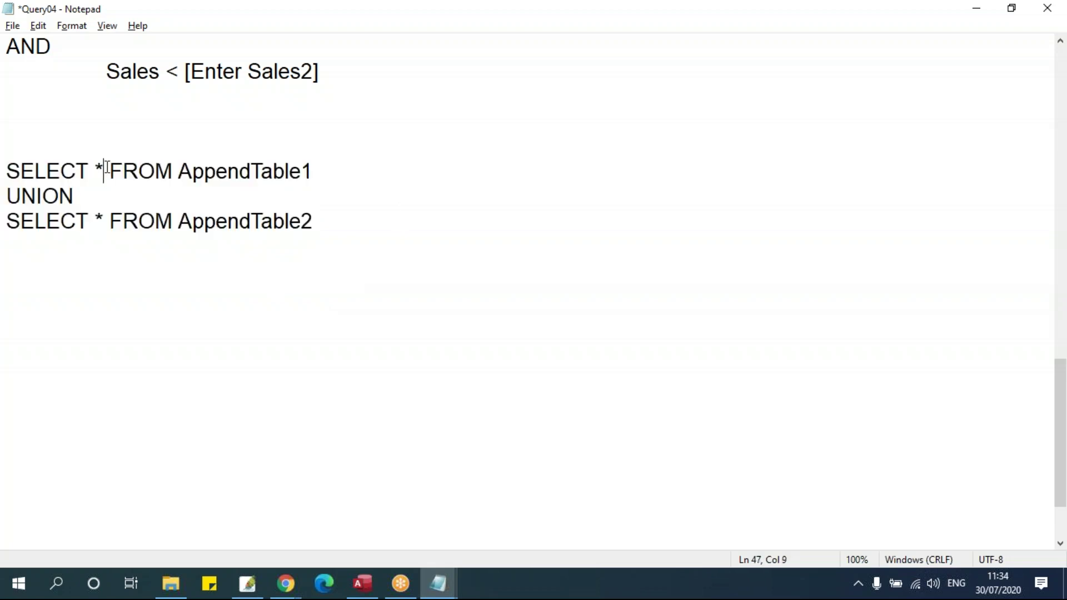
click(112, 222)
drag(338, 222, 7, 181)
key(ctrl+c)
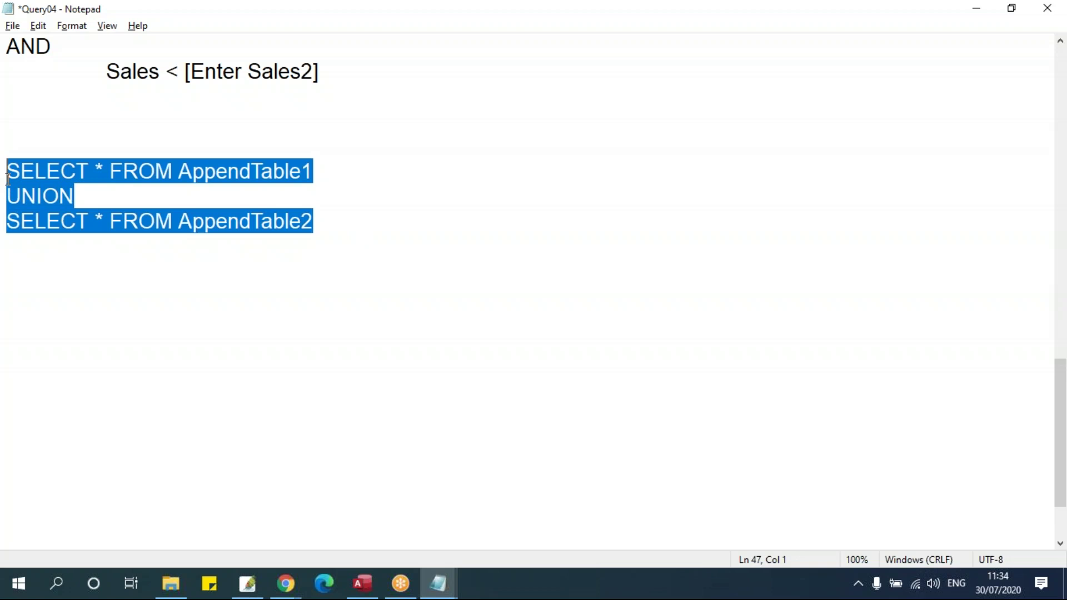
click(362, 584)
click(304, 237)
key(ctrl+a)
key(ctrl+v)
click(225, 171)
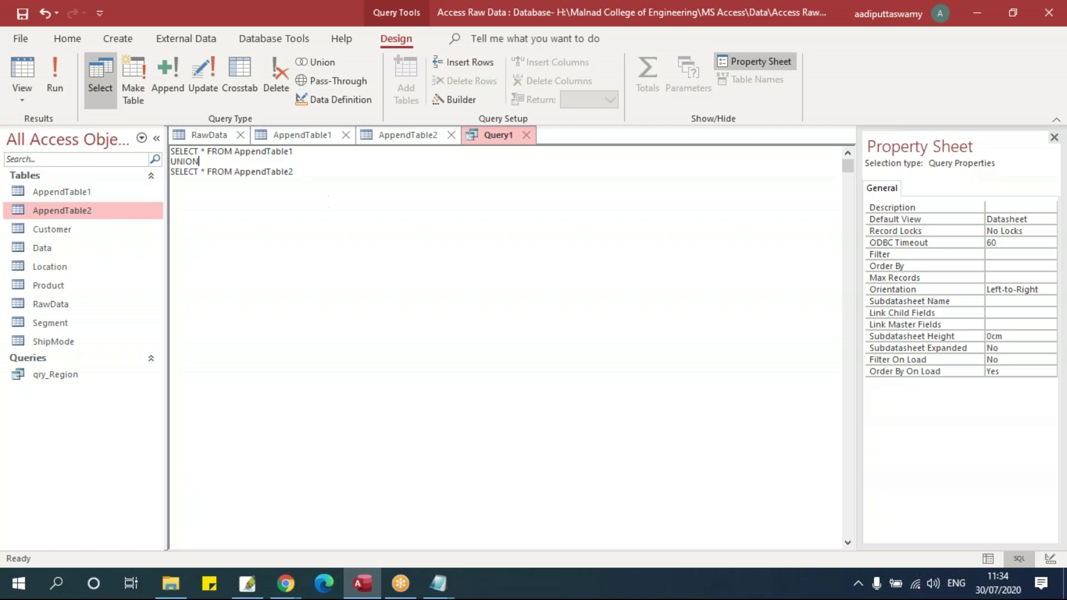
Run the union query and examine its combined records and columns
click(54, 75)
scroll(470, 344, down, 5)
scroll(470, 344, up, 5)
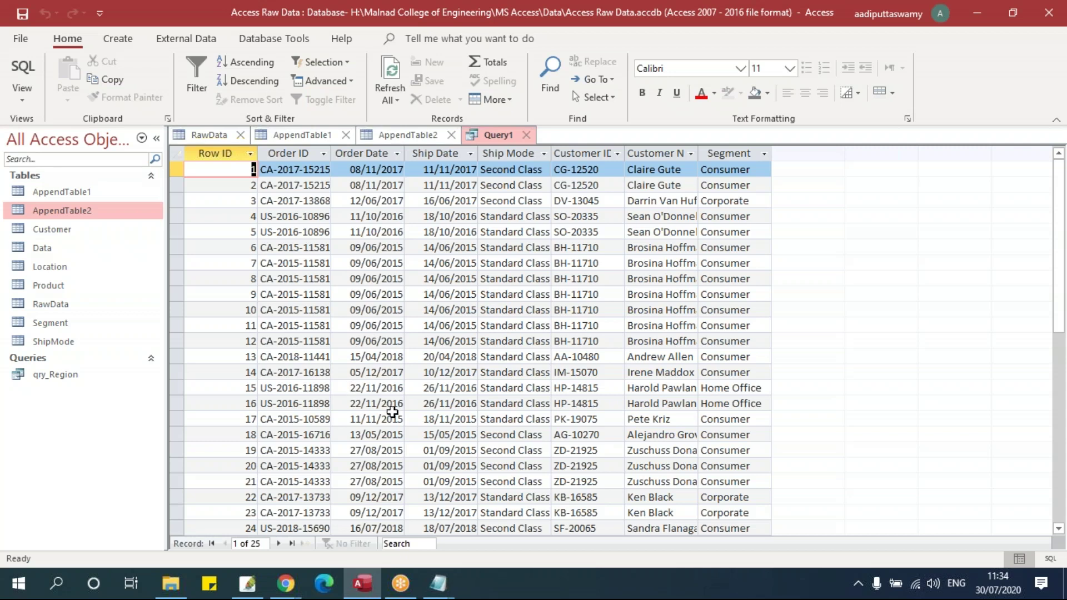
drag(236, 153, 723, 152)
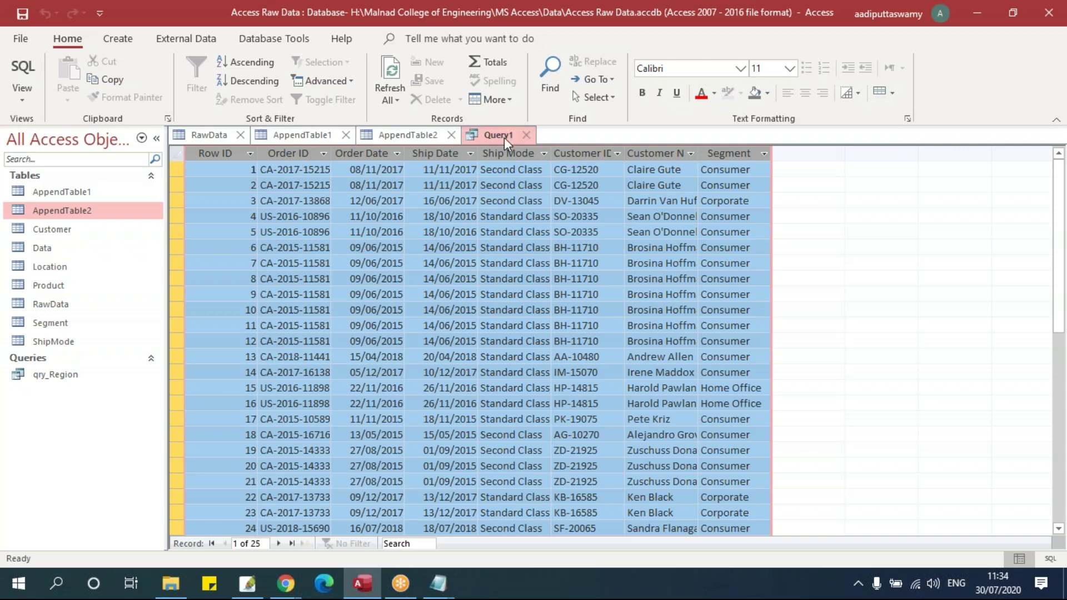
Check the RawData datasheet, then create a new query in Design View based on RawData and enlarge its field list
double_click(88, 304)
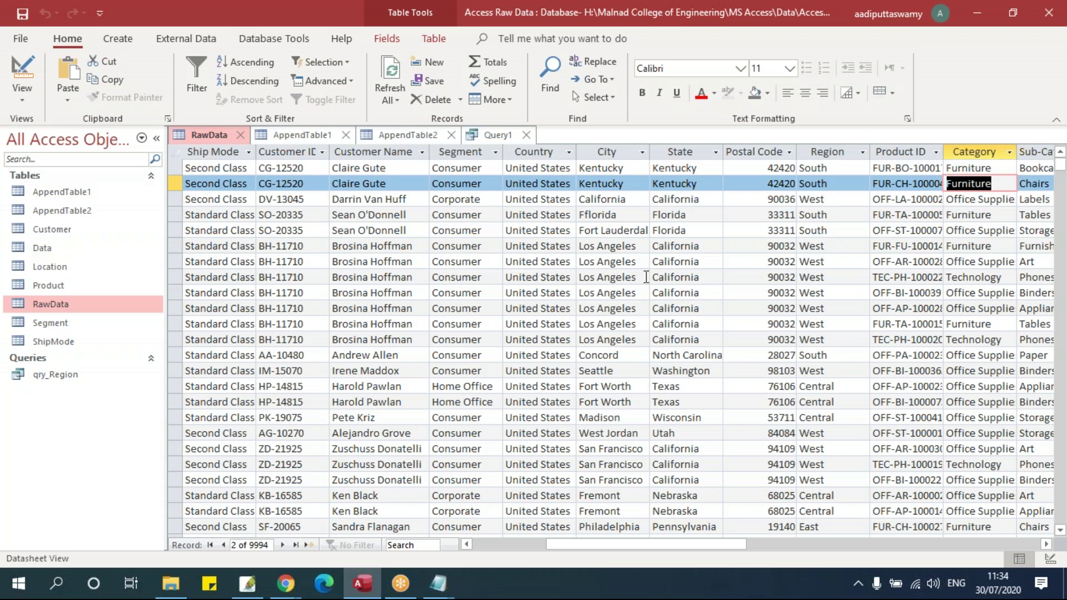
click(484, 135)
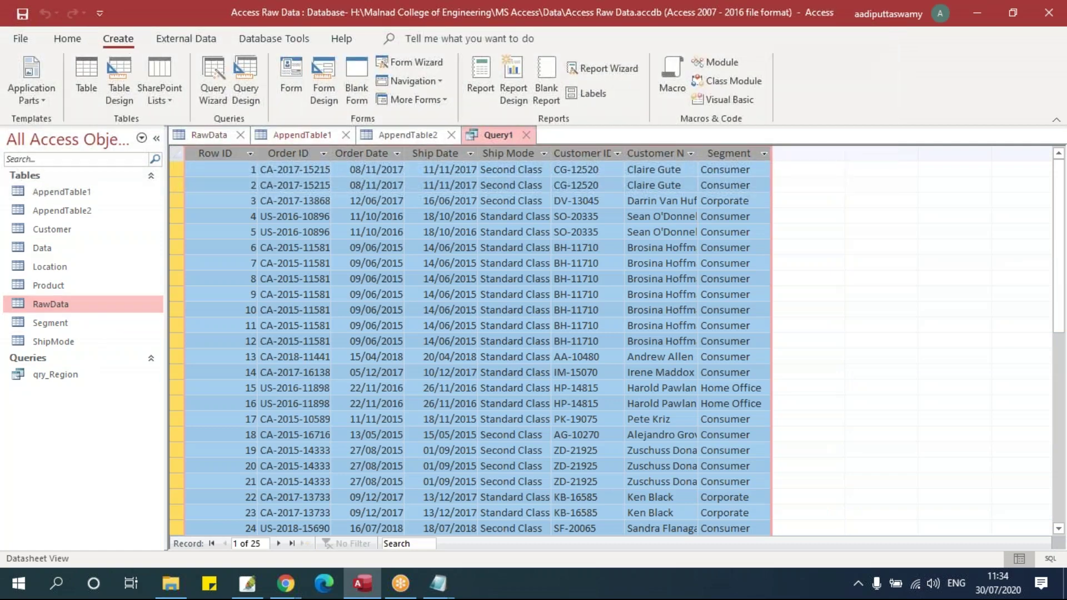
click(244, 86)
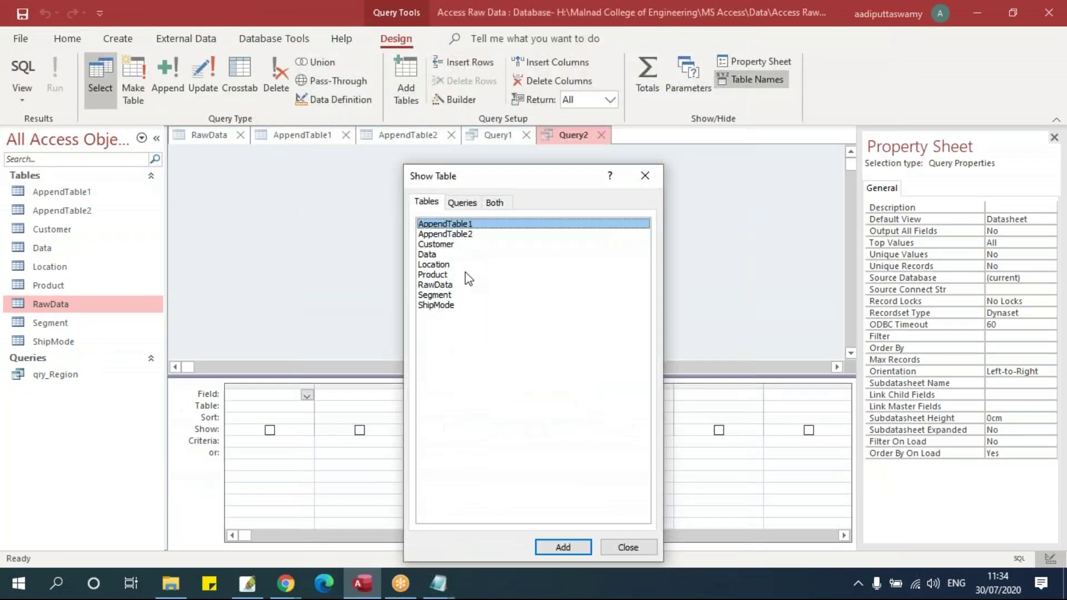
double_click(454, 285)
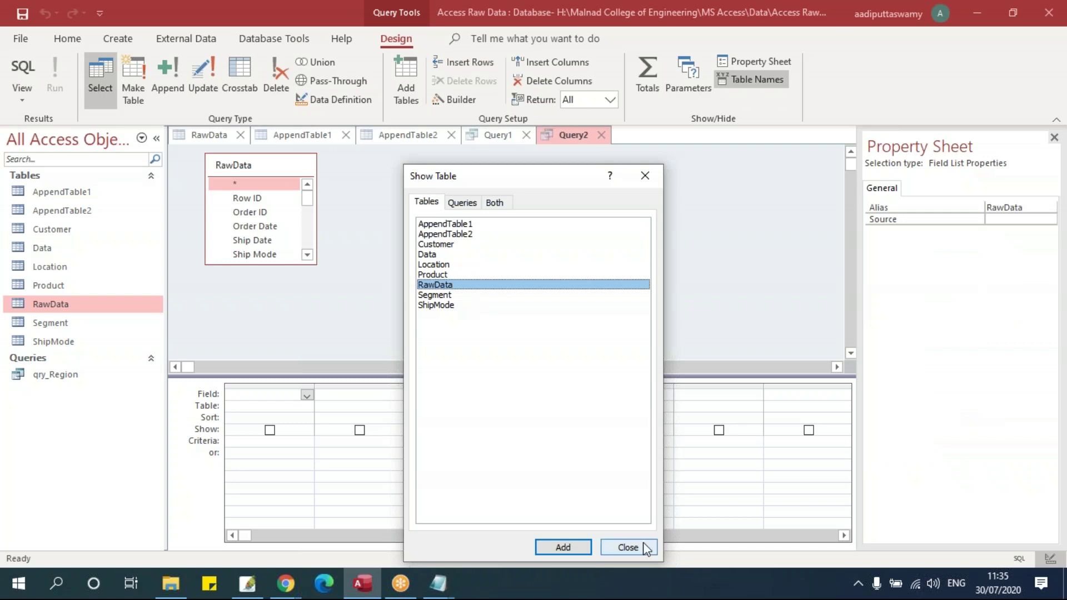
click(628, 547)
drag(317, 265, 390, 345)
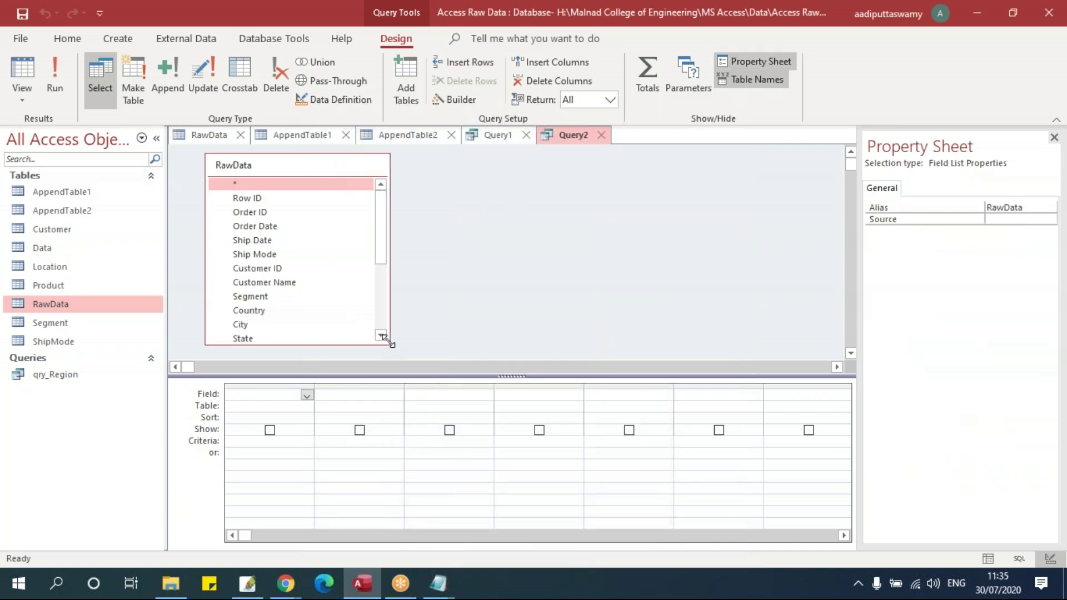
Add Row ID, Region, Sales and Customer Name to the design grid and move Customer Name ahead of Sales
double_click(283, 203)
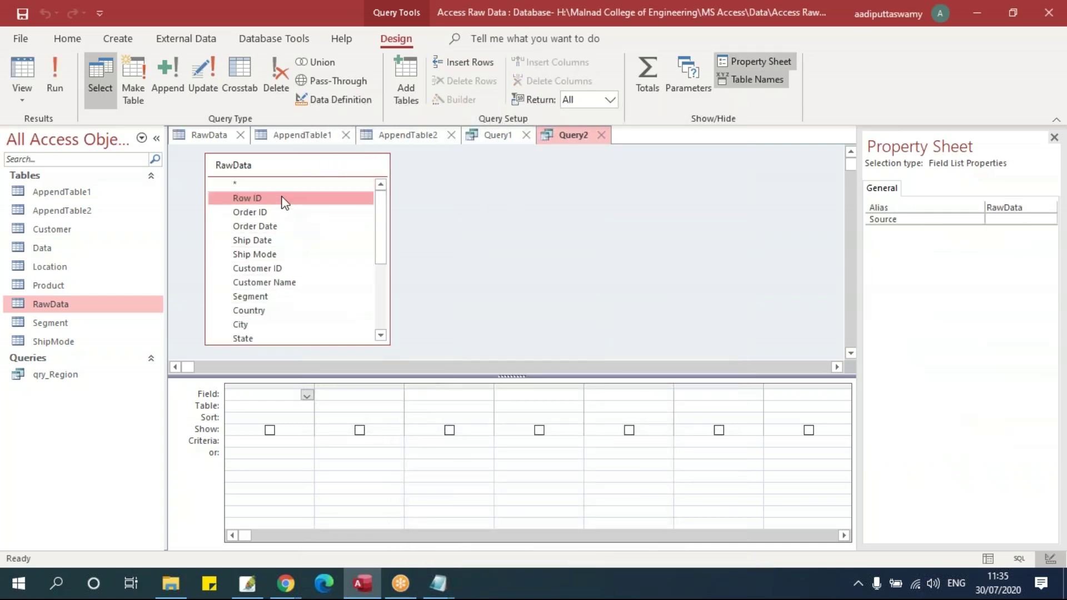
drag(385, 230, 381, 202)
double_click(277, 304)
double_click(300, 294)
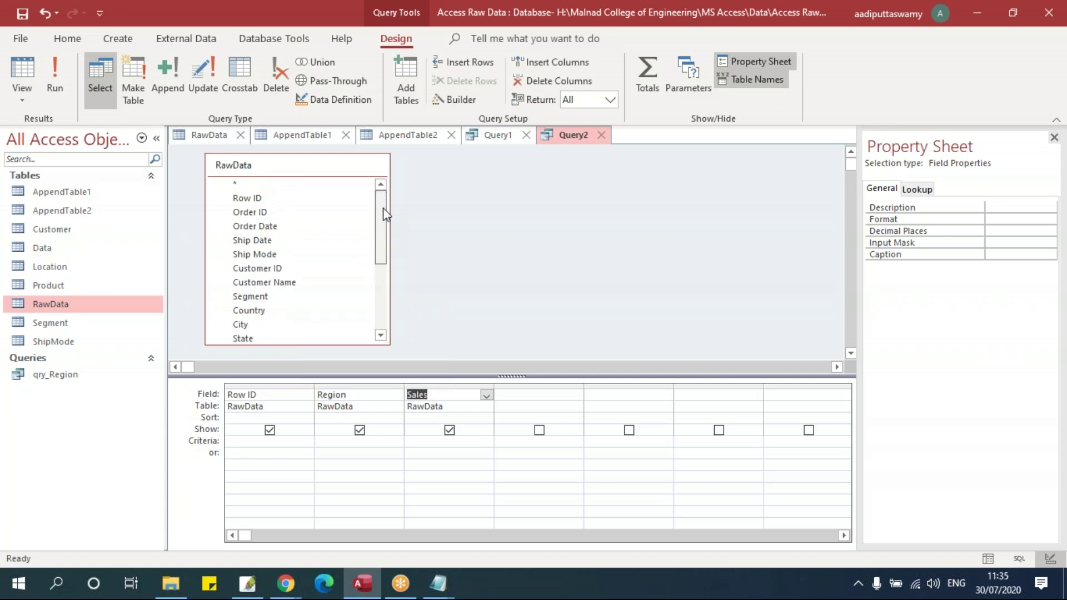
double_click(305, 283)
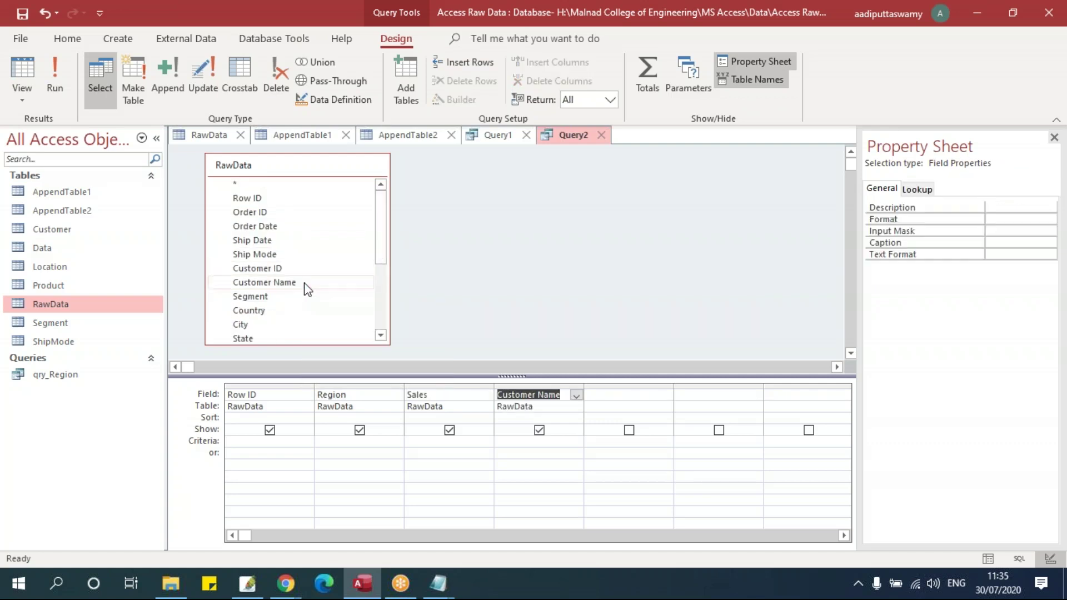
click(520, 383)
drag(520, 384, 439, 393)
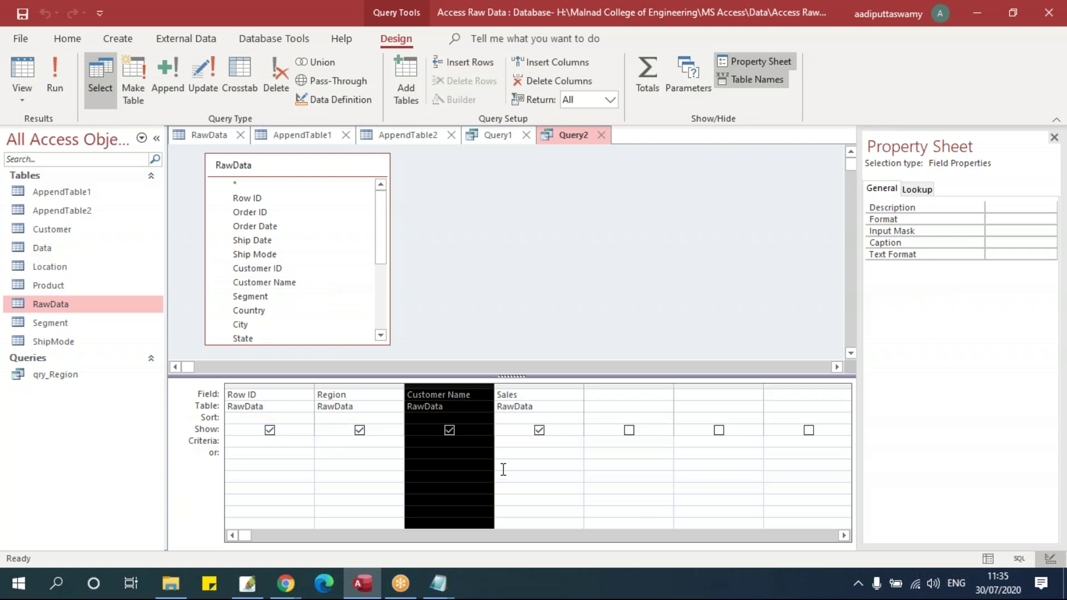
Set the query criteria to 'East' for Region and >2000 for Sales
click(335, 441)
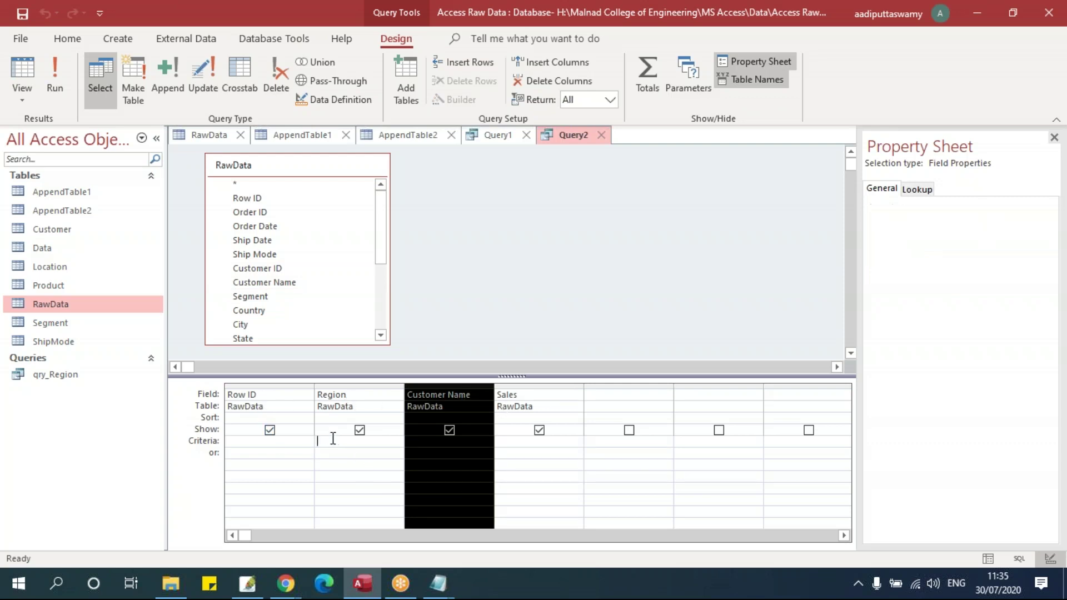
text("e)
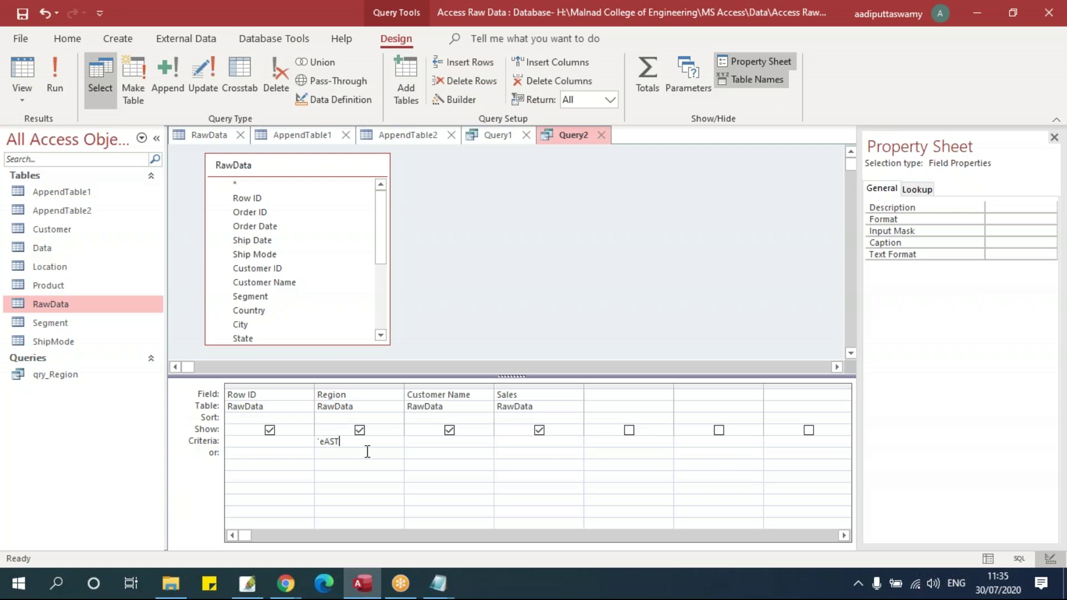
key(BackSpace)
click(516, 445)
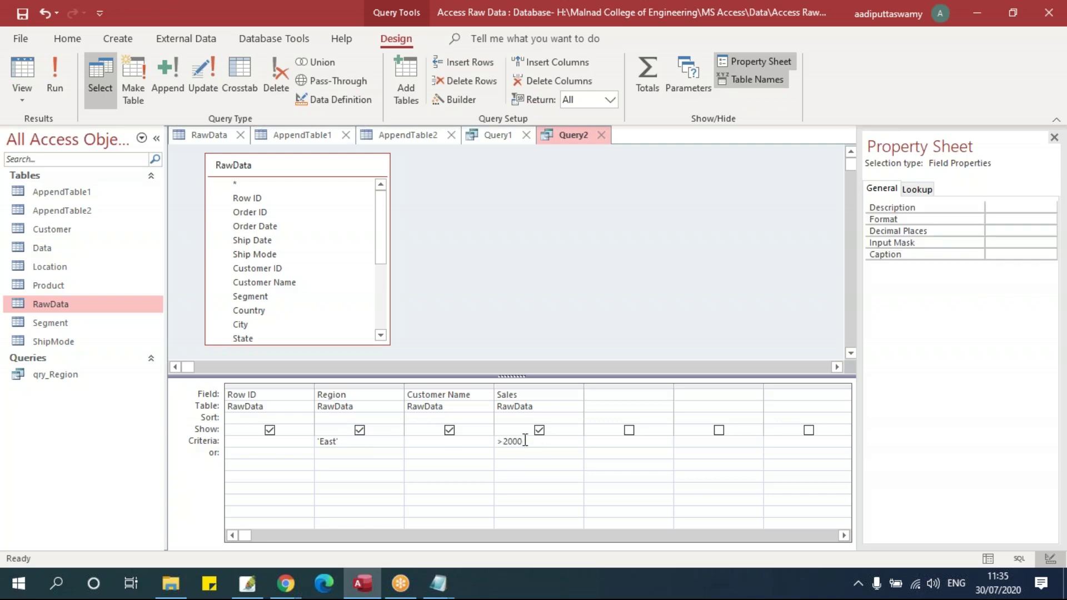
Run the RawData query through to its last record and display its SQL statement
click(54, 75)
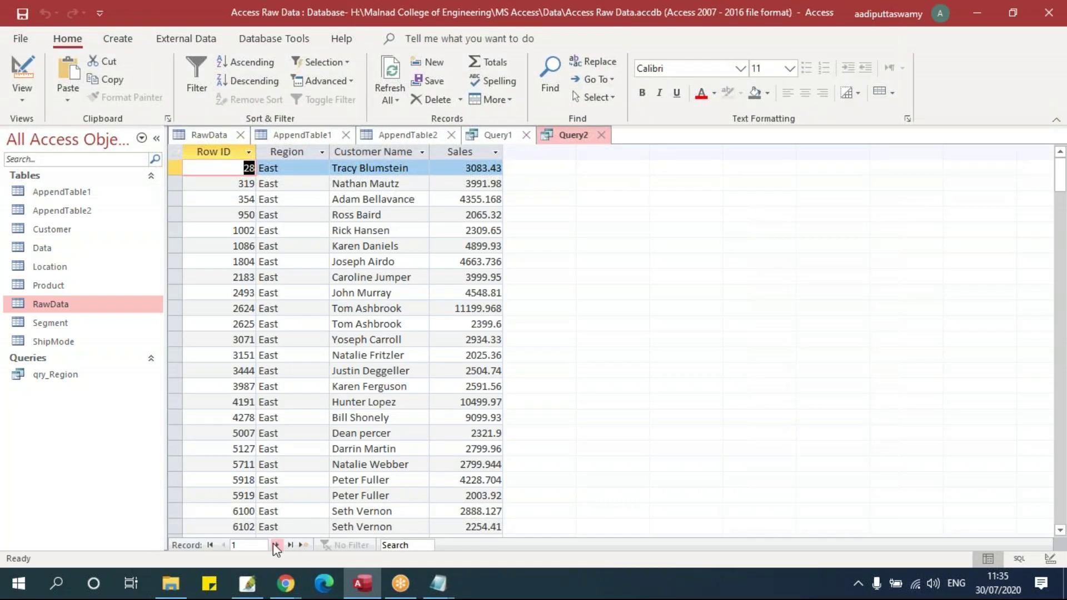
click(290, 545)
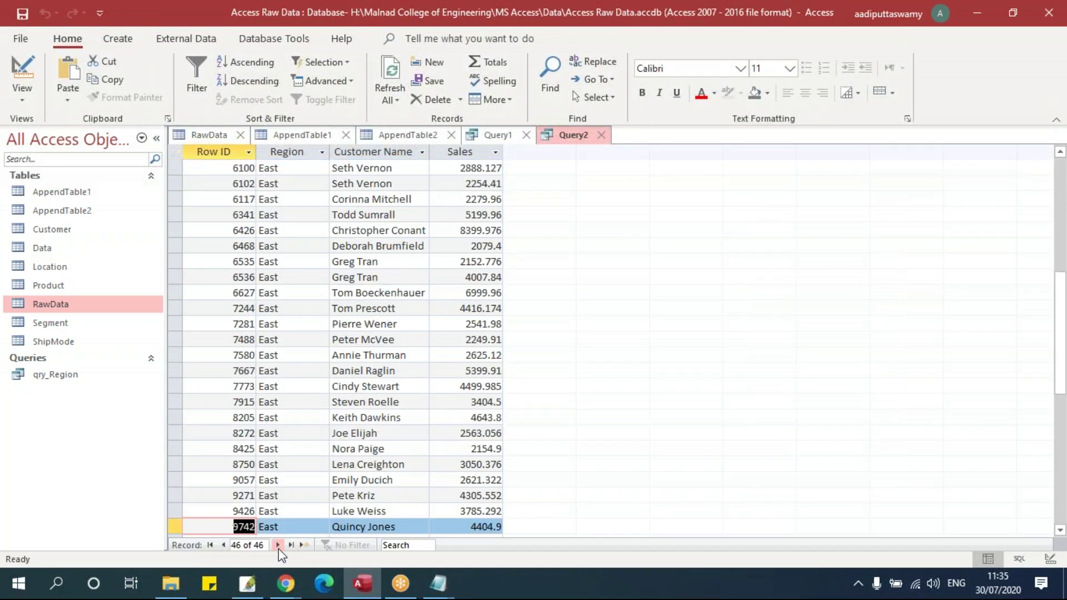
right_click(567, 140)
click(621, 240)
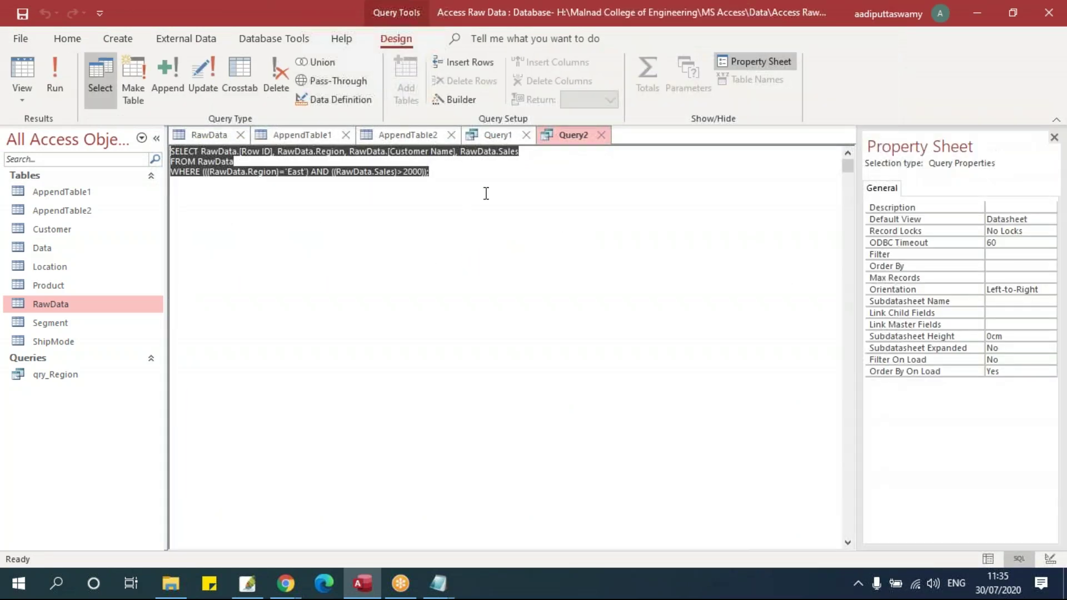
Switch to the Query04 file in Notepad and paste the RawData query's SQL statement below the AppendTable union query
mouse_move(438, 583)
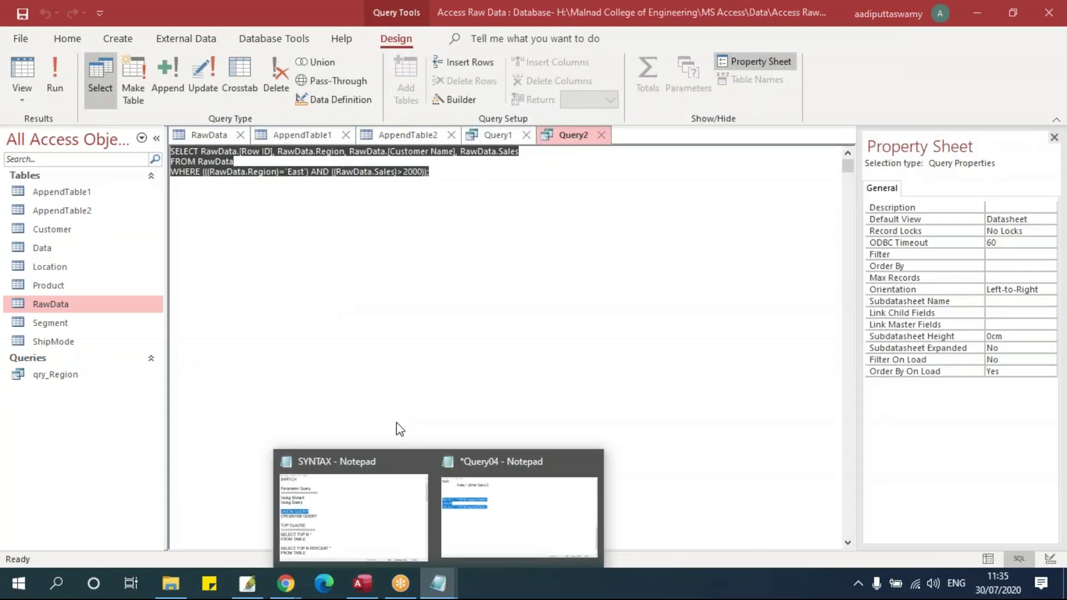
click(519, 517)
scroll(360, 333, down, 1)
click(134, 220)
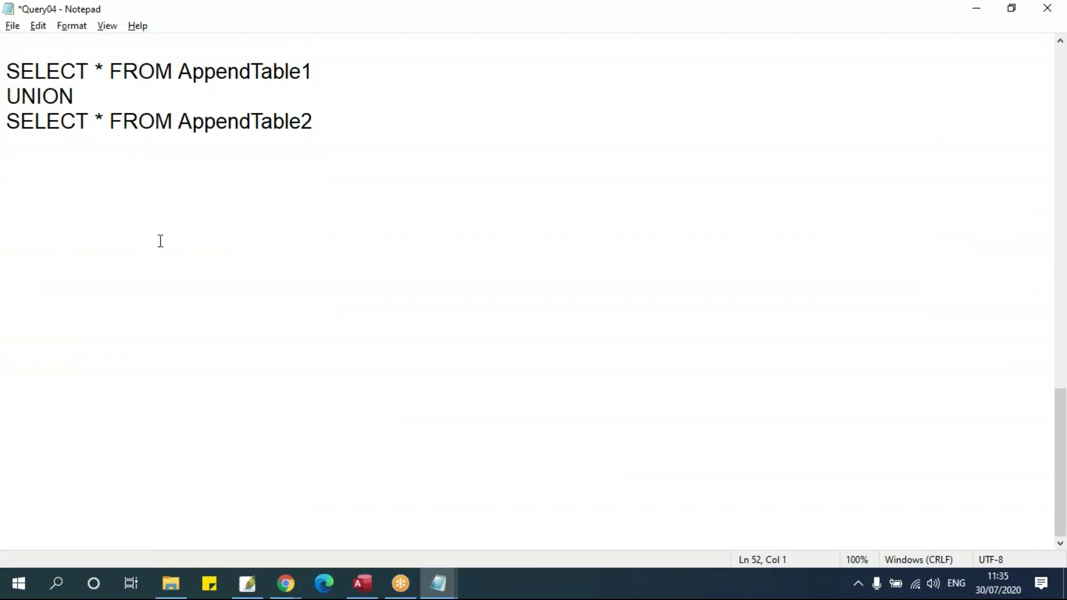
text(SELECT RawData.[Row ID], RawData.Region, RawData.[Customer Name], RawData.Sales FROM RawData WHERE (((RawData.Region)='East') AND ((RawData.Sales)>2000));)
Remove the RawData. prefixes from the pasted SELECT field list and join the FROM RawData clause onto the same line
drag(95, 198, 364, 207)
key(Delete)
key(Delete)
key(Delete)
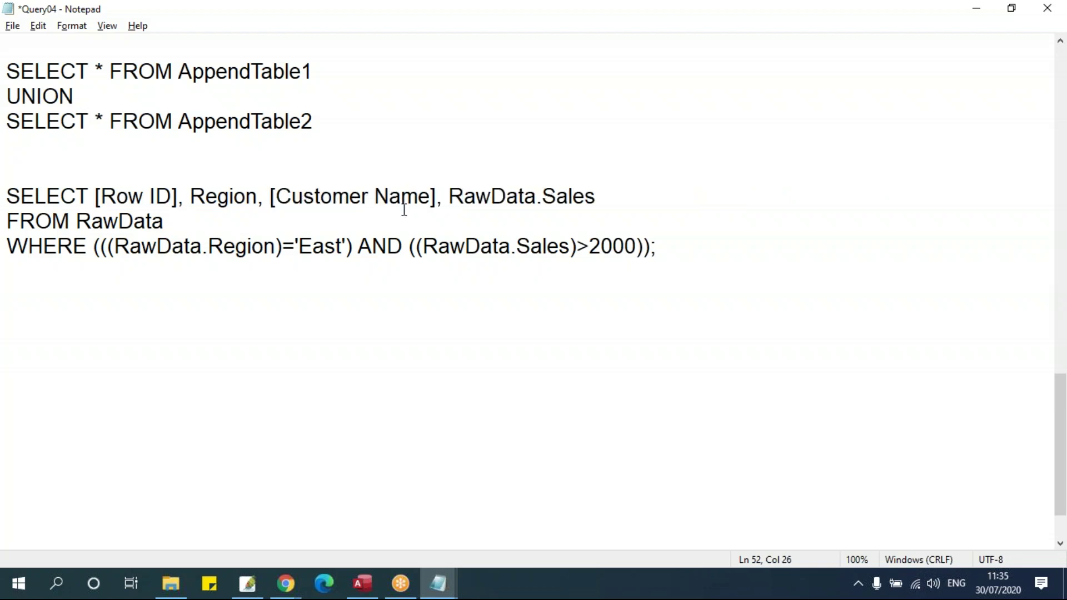
drag(449, 198, 543, 200)
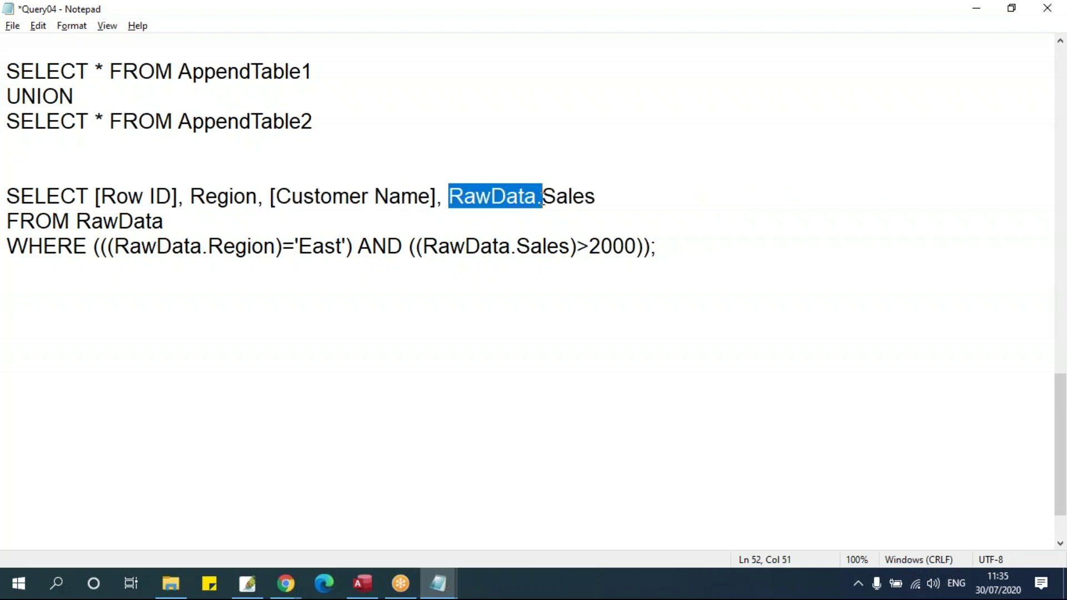
key(Delete)
click(525, 207)
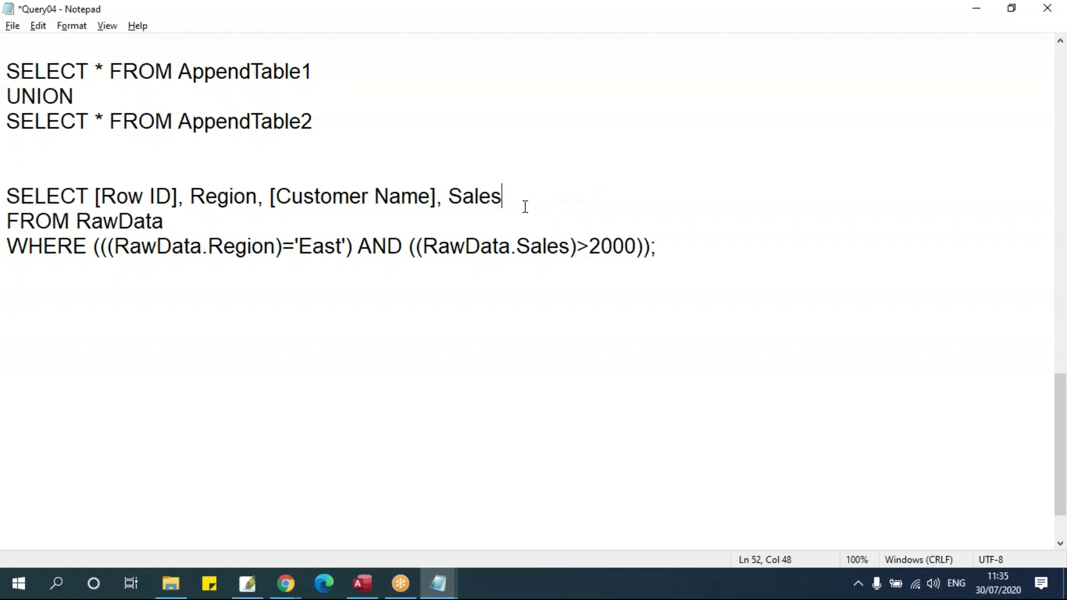
key(Delete)
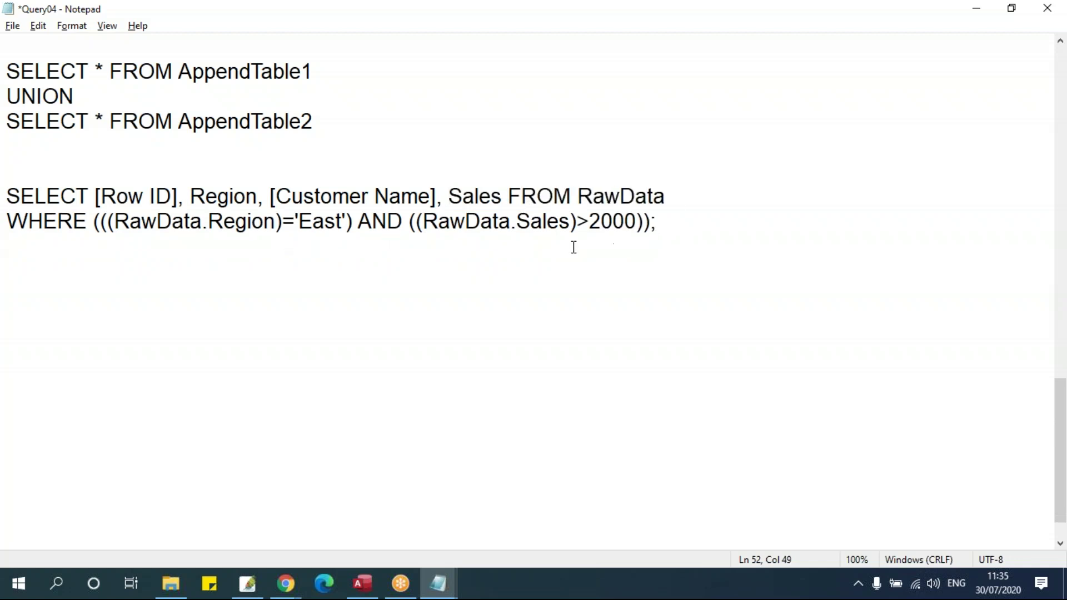
Simplify the first WHERE condition to Region ='East' by removing its parentheses and table prefix
drag(93, 222, 214, 228)
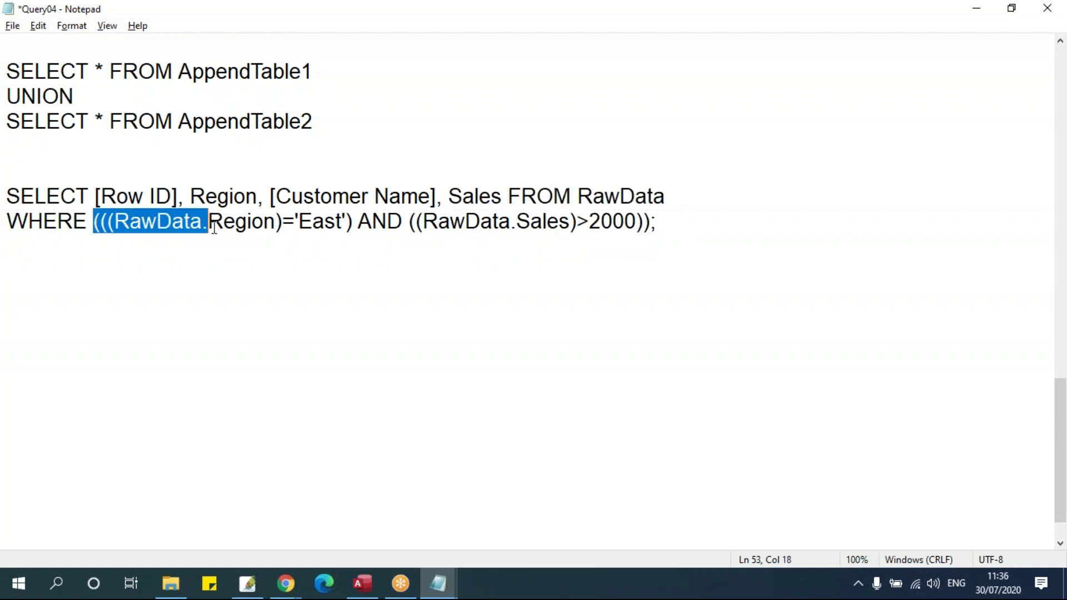
key(Delete)
click(167, 222)
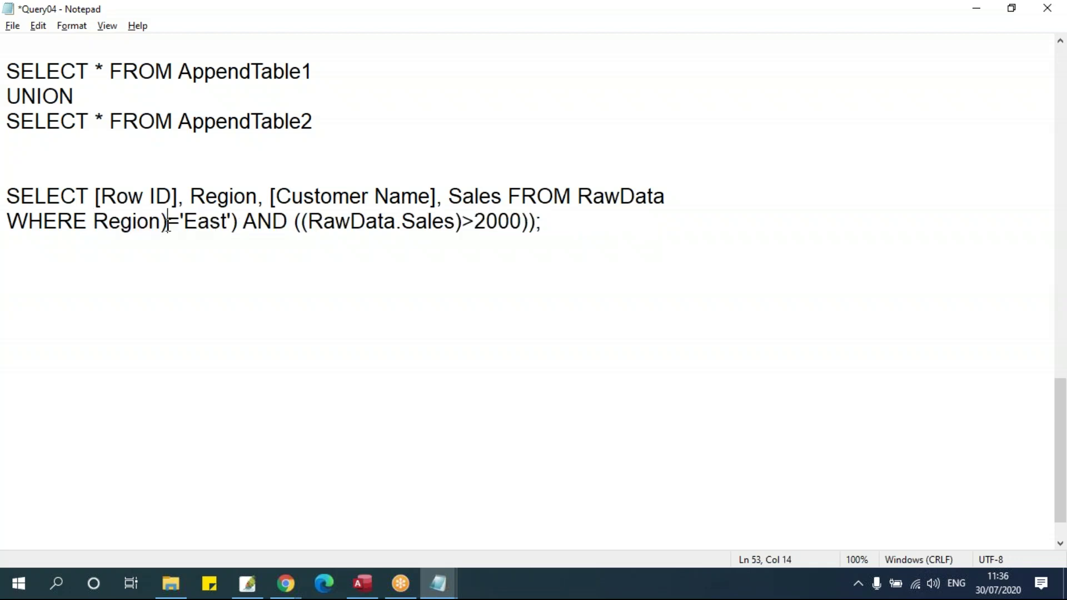
key(BackSpace)
click(237, 222)
key(BackSpace)
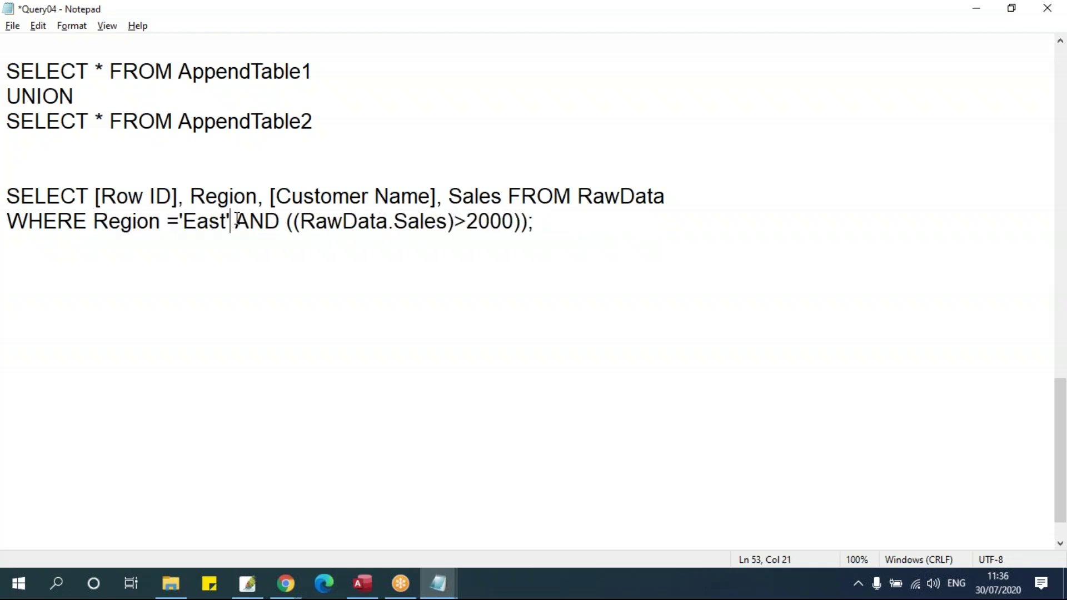
Simplify the second WHERE condition to Sales >2000, removing its parentheses, table prefix and the closing semicolon
drag(295, 223, 400, 223)
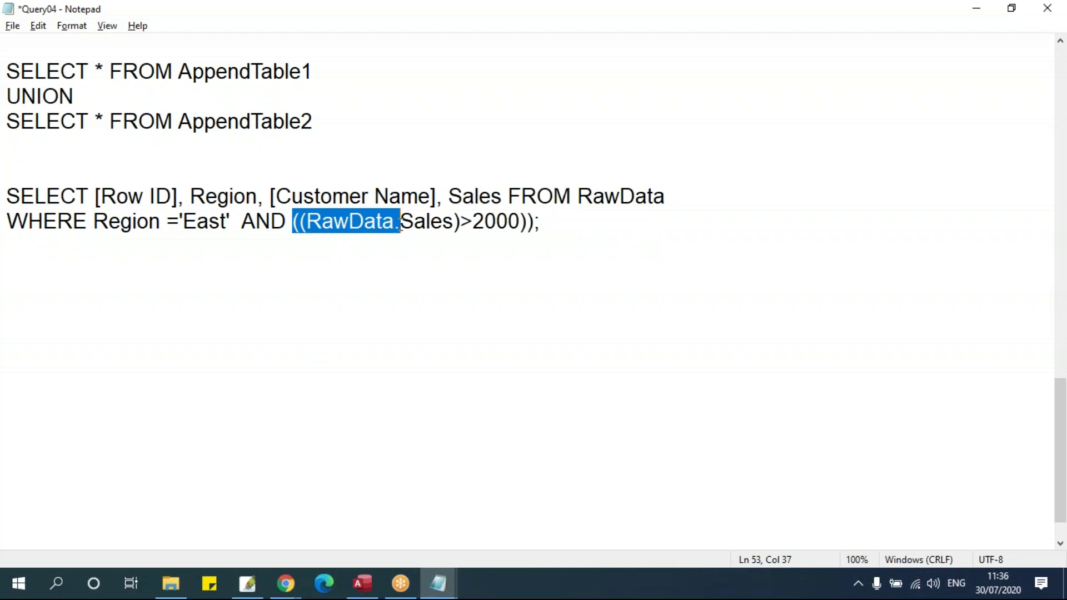
key(Delete)
click(353, 223)
key(BackSpace)
click(480, 227)
key(BackSpace)
key(BackSpace)
key(BackSpace)
click(286, 305)
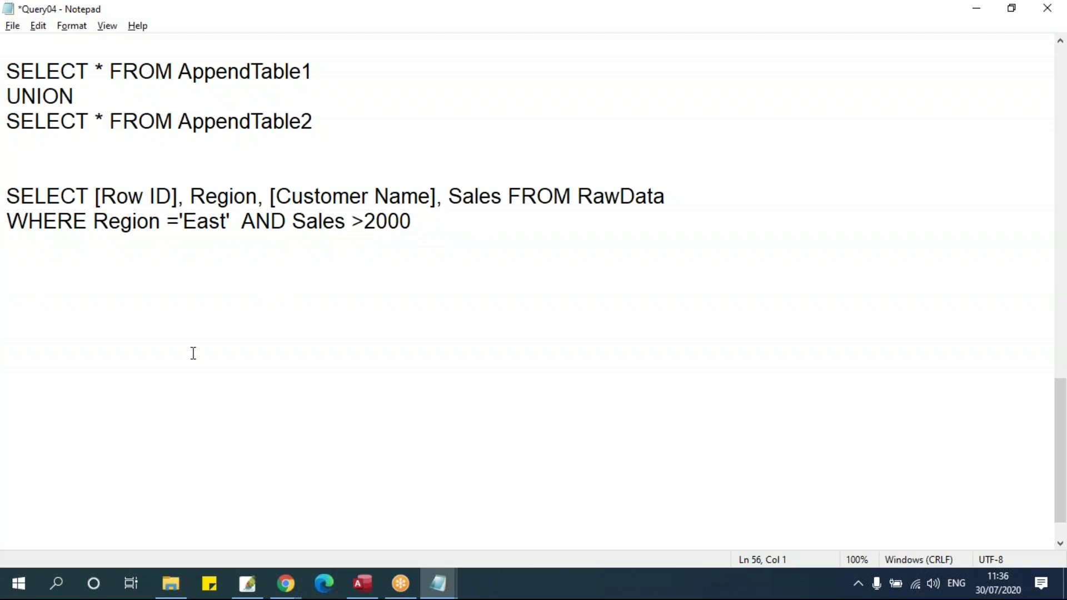
Duplicate the cleaned RawData SELECT statement below the original, leaving one blank line between the two
drag(442, 214, 6, 192)
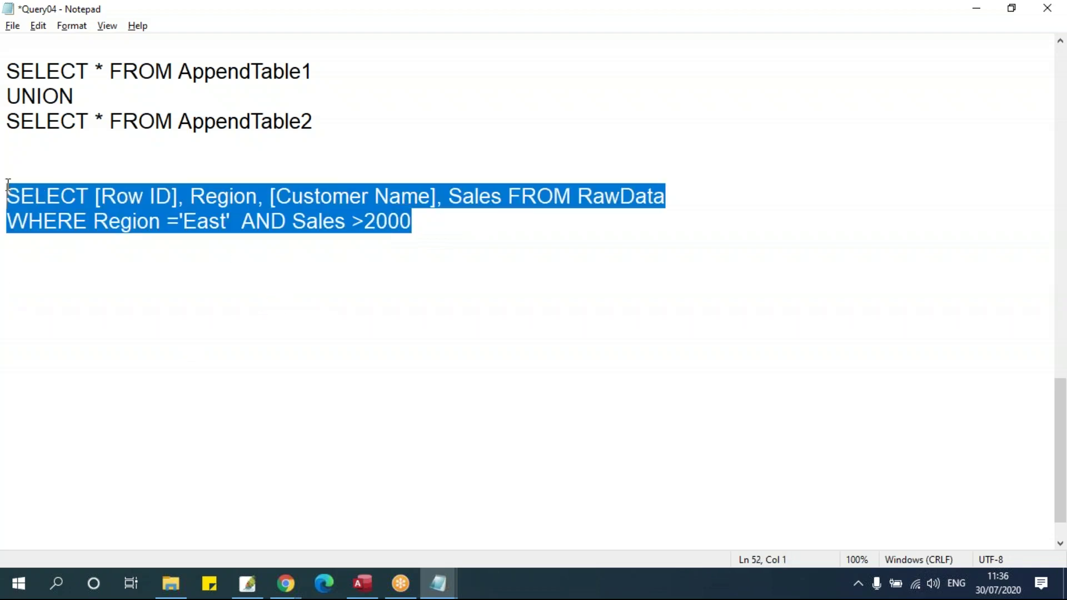
key(ctrl+c)
click(431, 218)
key(Return)
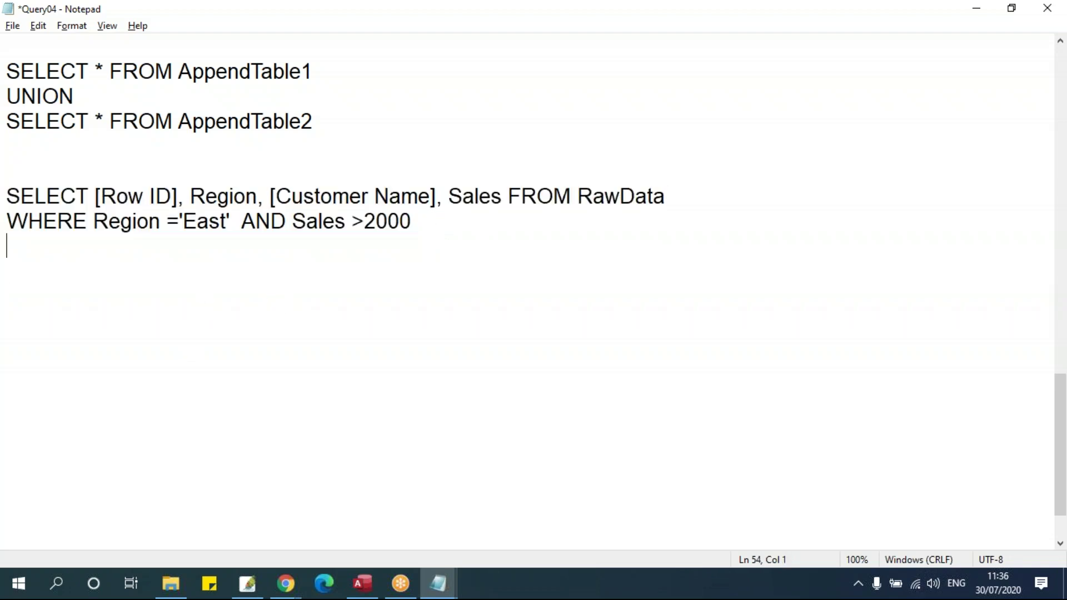
key(Return)
key(ctrl+v)
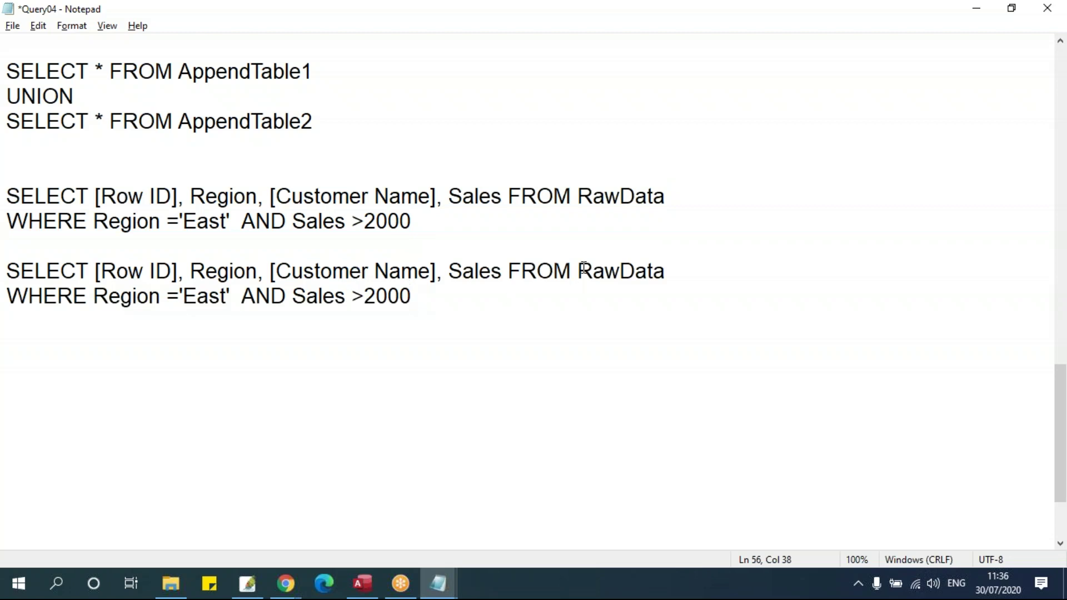
Change the duplicated statement's conditions to Region ='South' and Sales >3000
drag(579, 269, 721, 268)
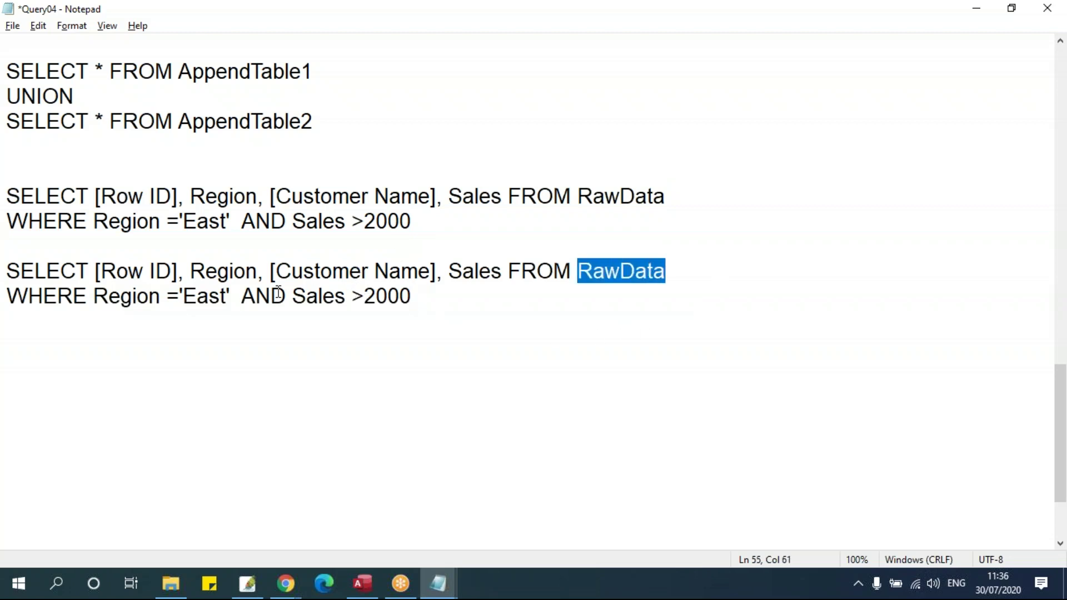
click(185, 295)
drag(185, 296, 226, 296)
text(South)
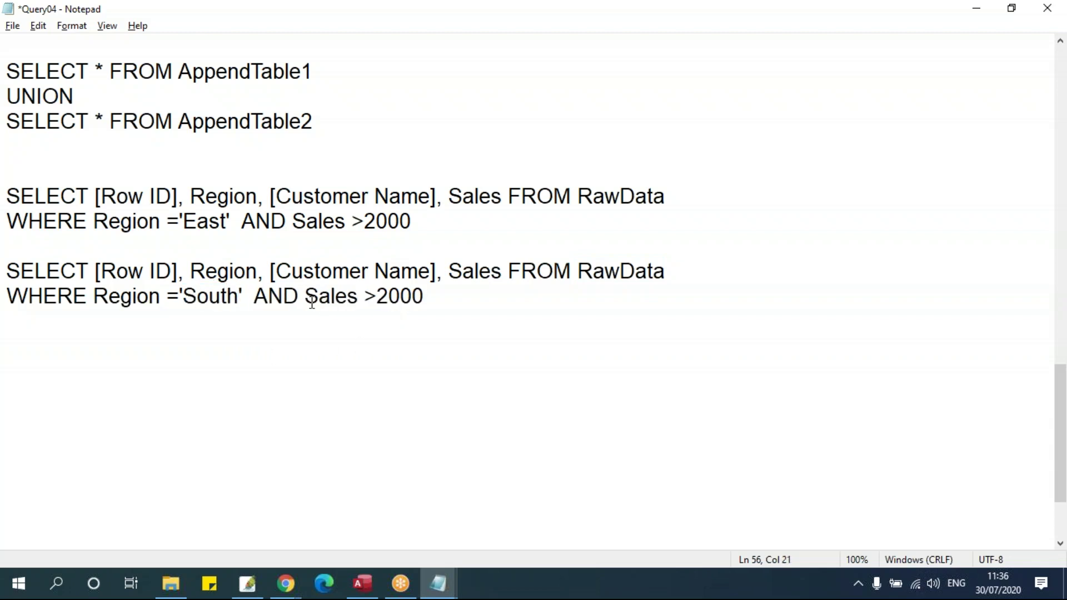
click(383, 302)
drag(383, 302, 389, 302)
text(3)
Insert the keyword UNION in capitals on the blank line between the two RawData SELECT statements
click(434, 250)
text(union)
key(BackSpace)
key(BackSpace)
key(BackSpace)
key(BackSpace)
key(BackSpace)
text(UNION)
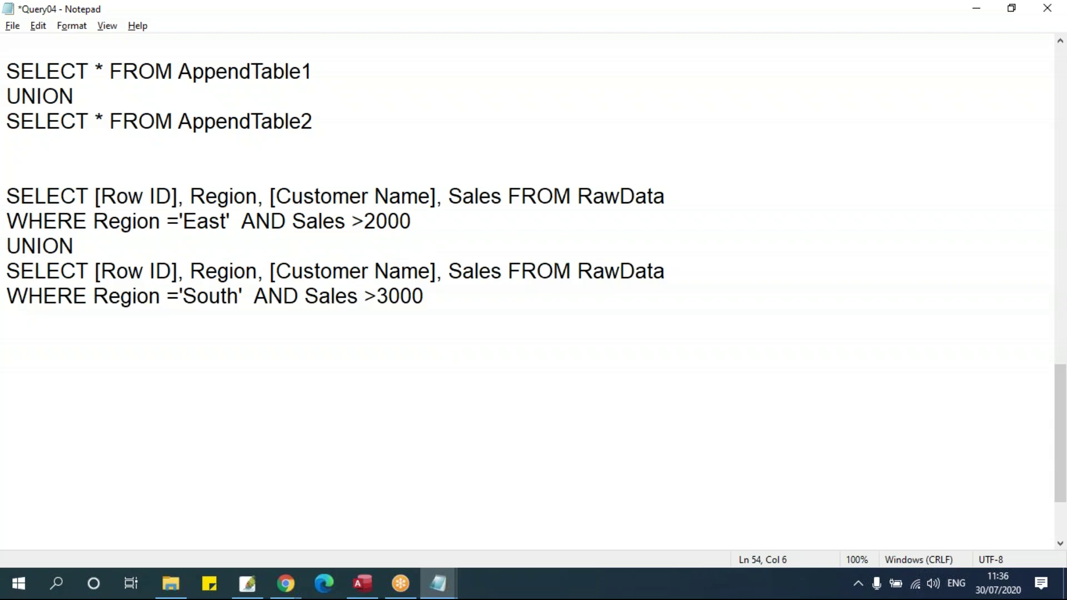
drag(409, 225, 7, 197)
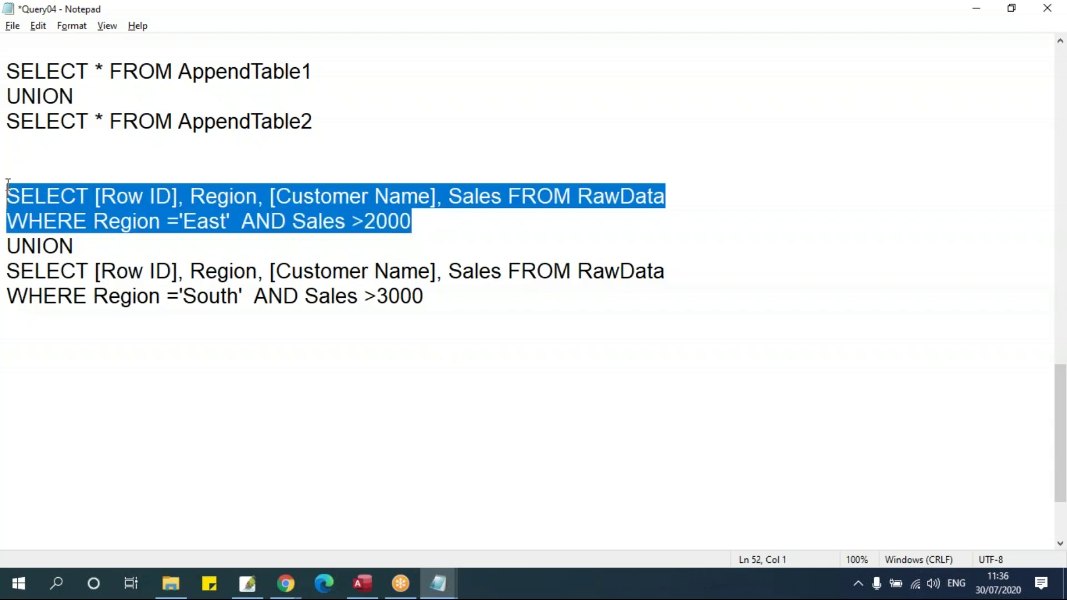
drag(8, 272, 312, 321)
drag(439, 299, 7, 191)
click(272, 272)
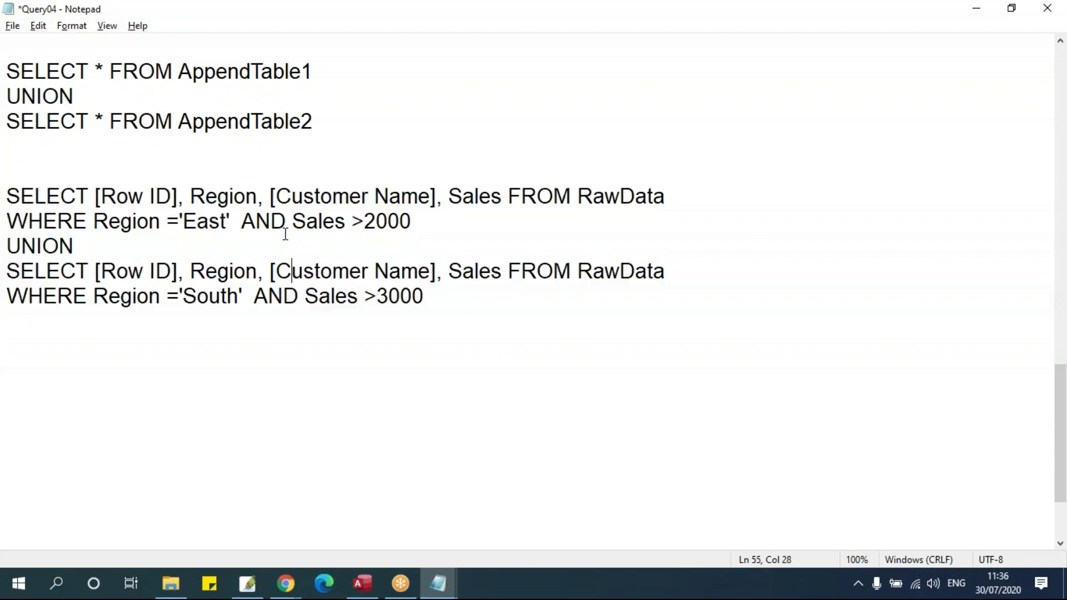
In Access, replace Query2's SQL with the copied UNION of RawData East sales over 2000 and South sales over 3000, and run it
click(207, 271)
key(alt+Tab)
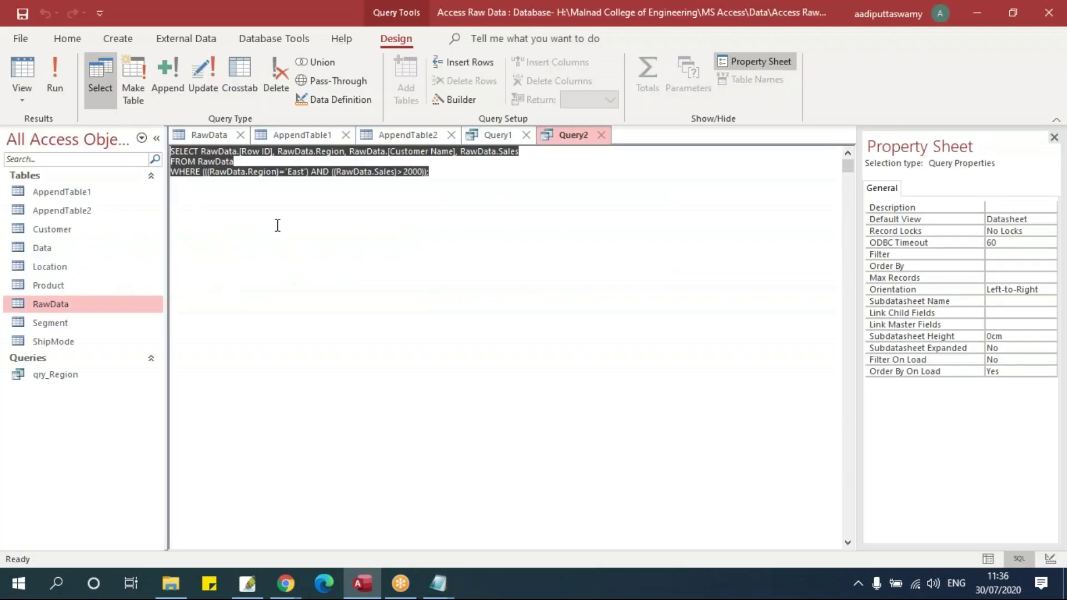
key(ctrl+v)
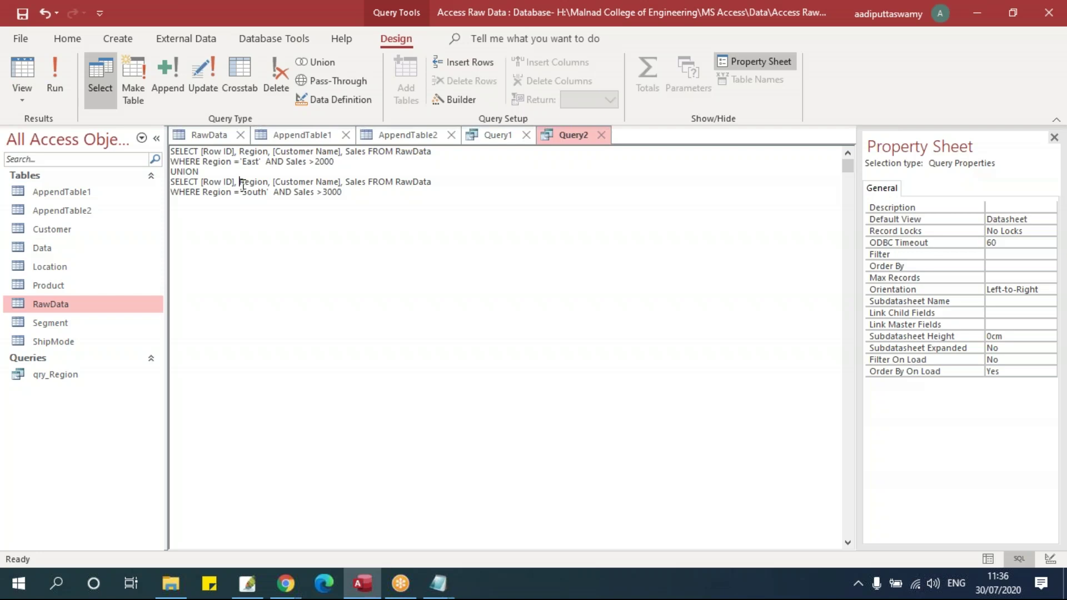
click(55, 75)
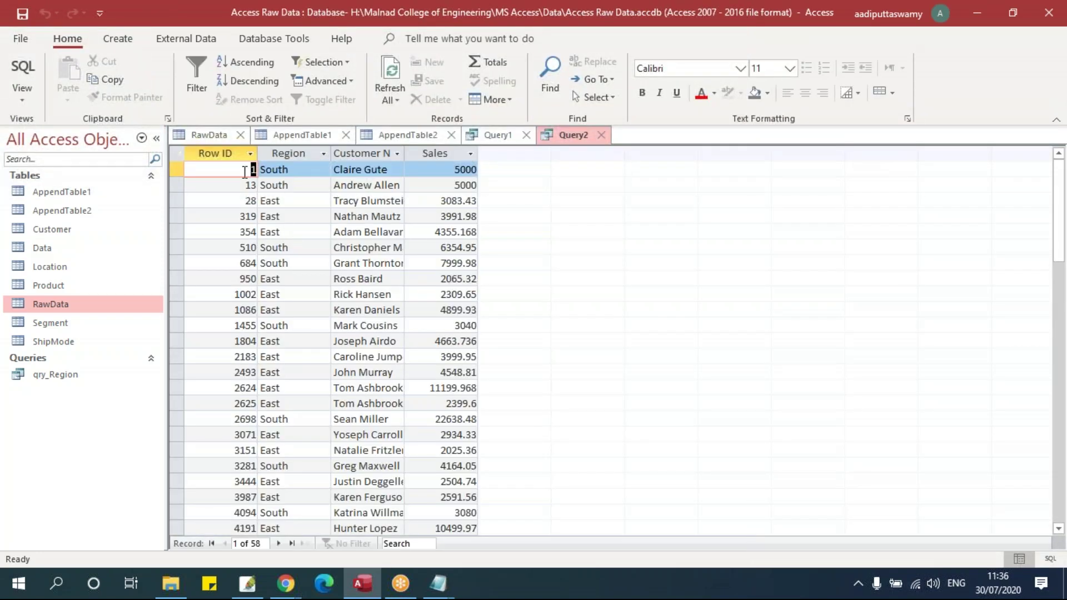
Sort the union results by Region in ascending order and review the East and South records
click(317, 169)
click(233, 66)
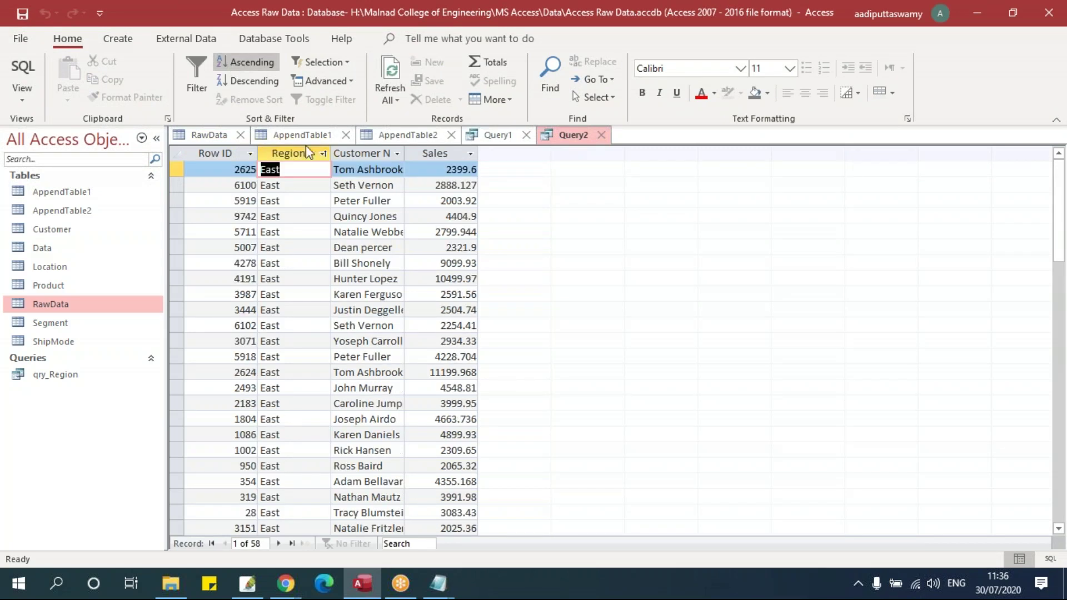
scroll(331, 327, down, 5)
scroll(330, 326, down, 12)
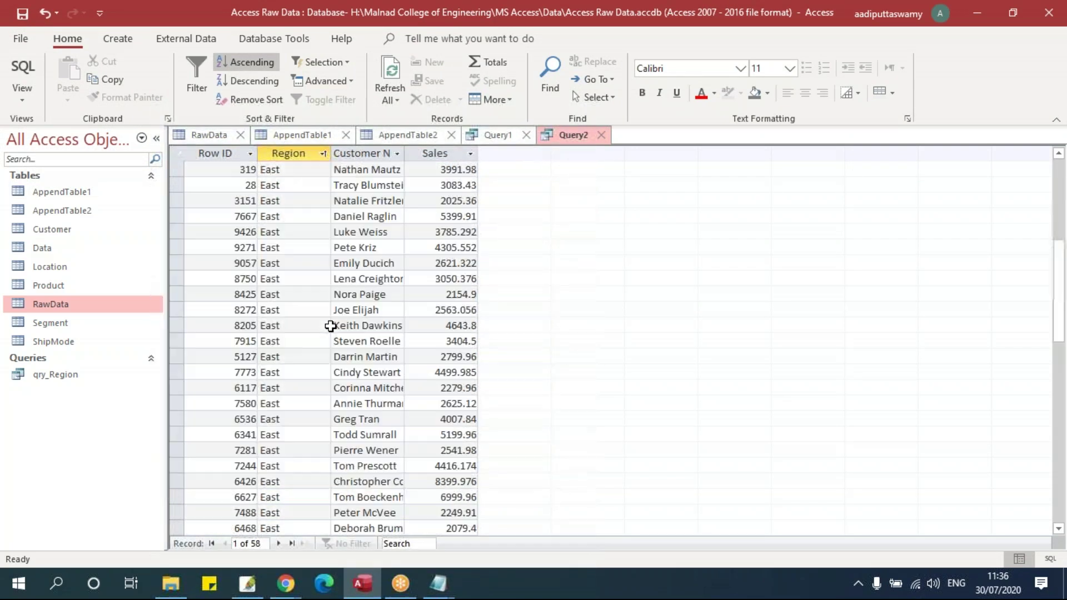
scroll(331, 326, up, 1)
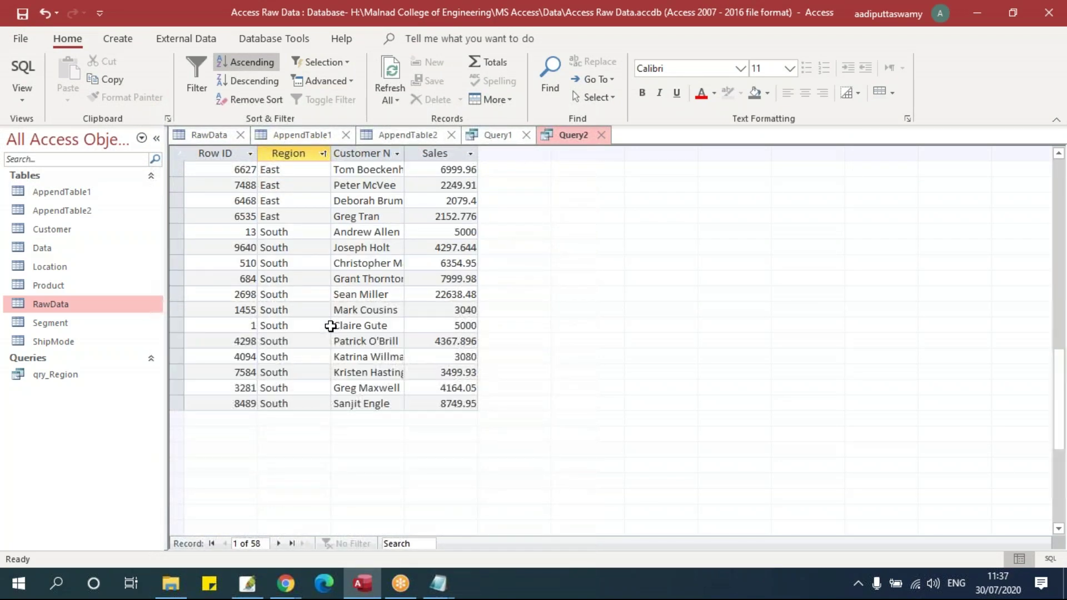
drag(177, 232, 183, 403)
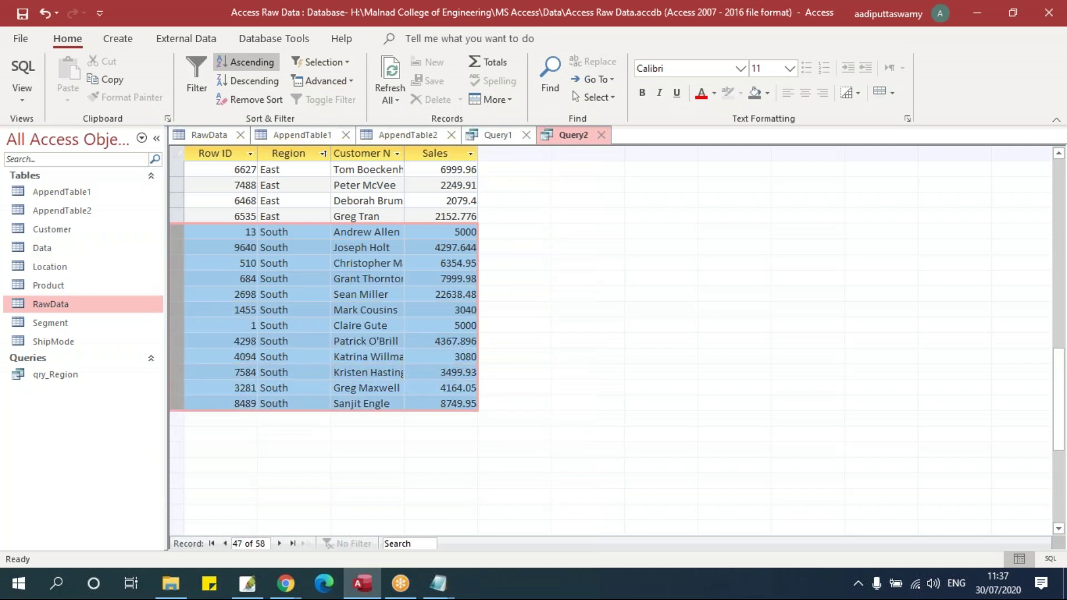
scroll(492, 385, up, 6)
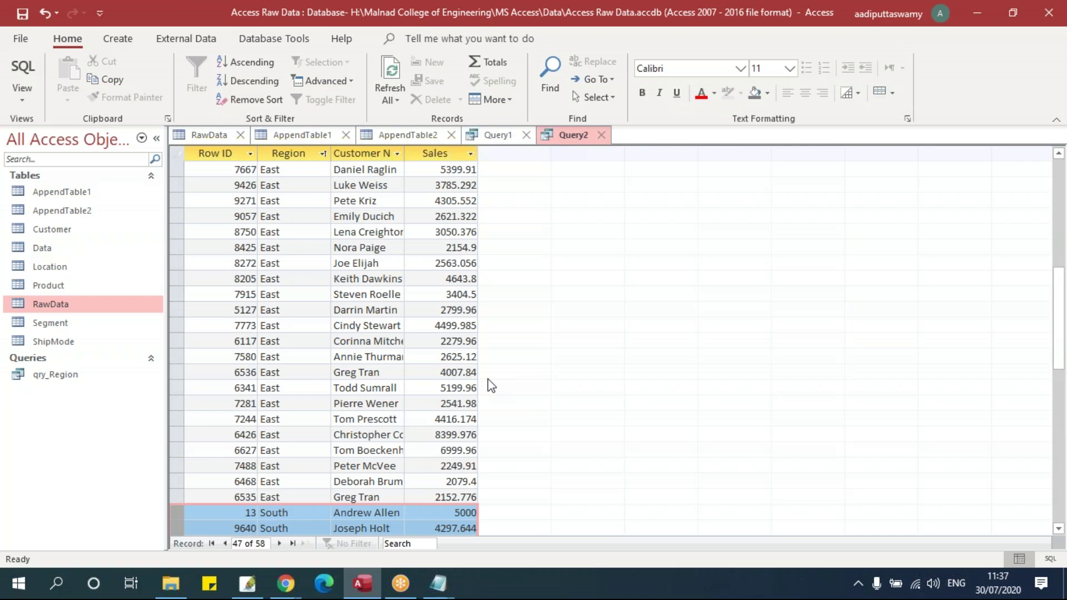
Close Query2 and Query1 without saving, along with the open AppendTable2, AppendTable1 and RawData tables
click(602, 134)
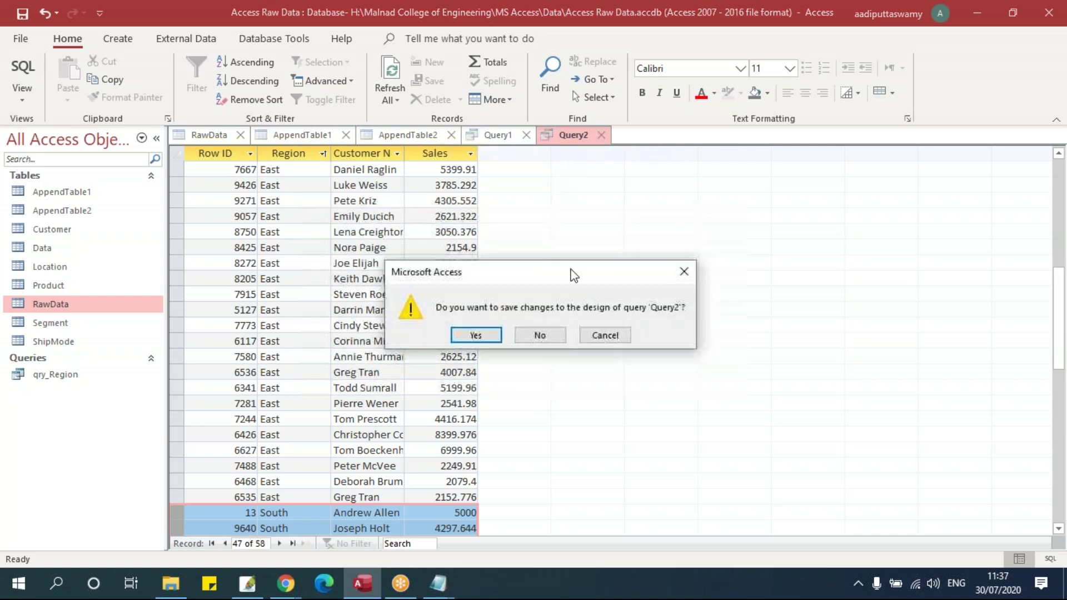
click(526, 336)
click(526, 135)
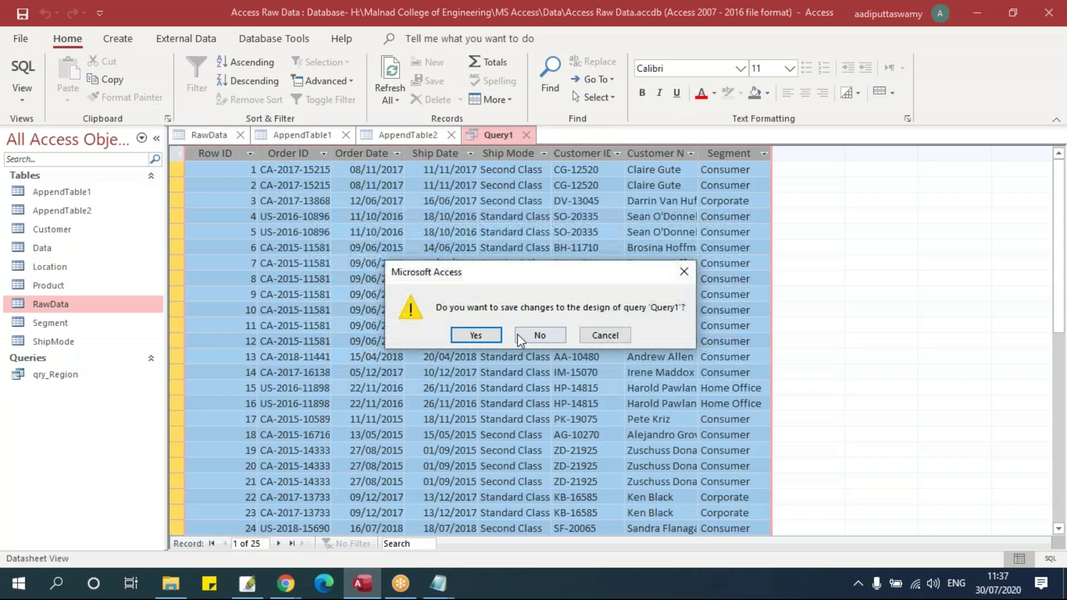
click(523, 335)
click(451, 135)
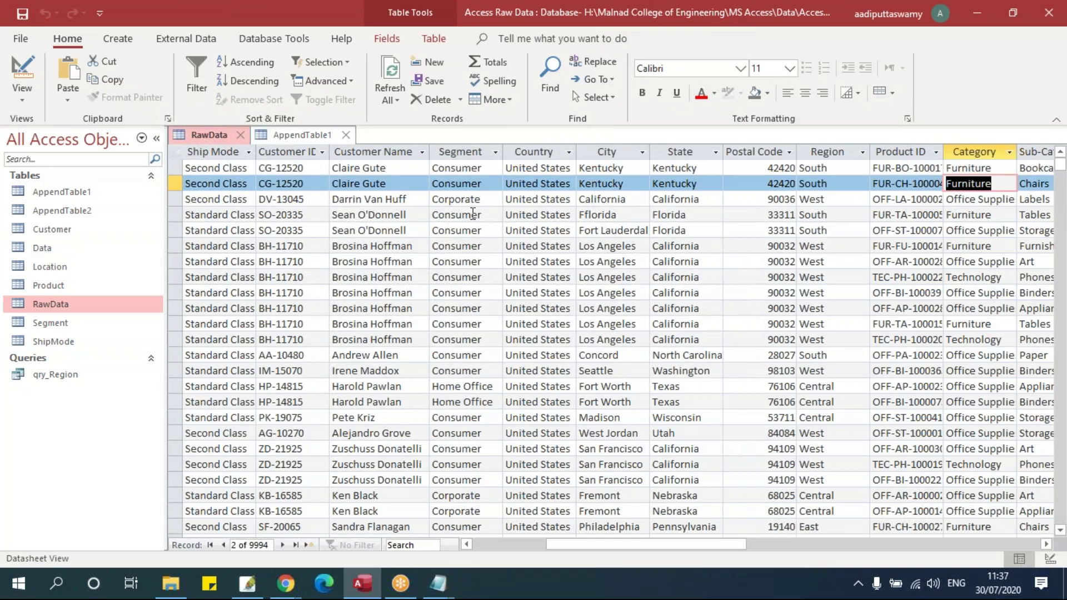
click(346, 135)
click(239, 135)
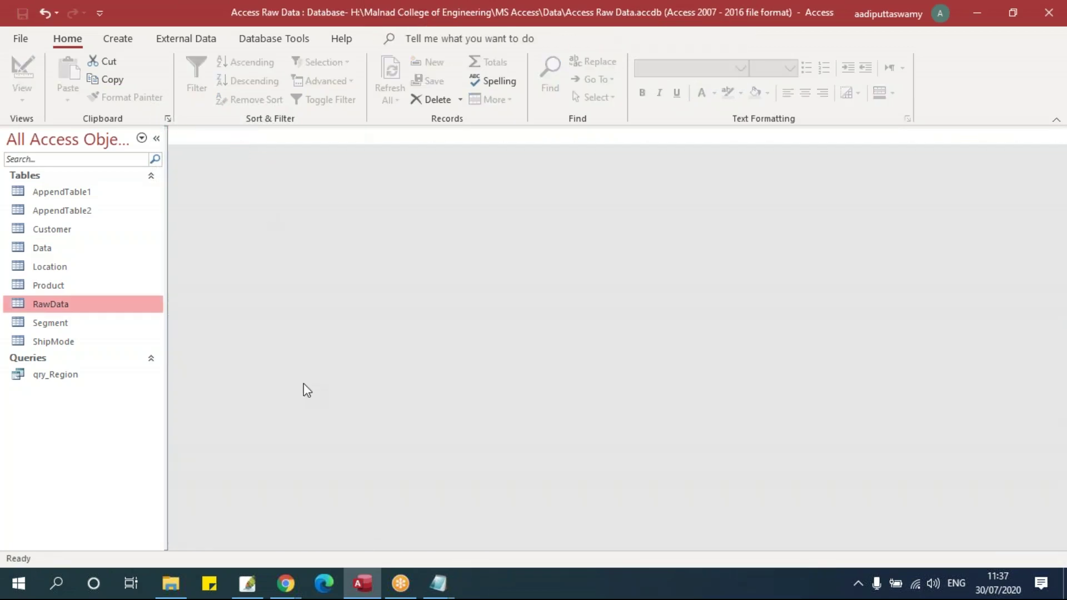
Switch to the SYNTAX notes in Notepad and highlight the CROSSTAB QUERY topic
mouse_move(438, 587)
click(393, 522)
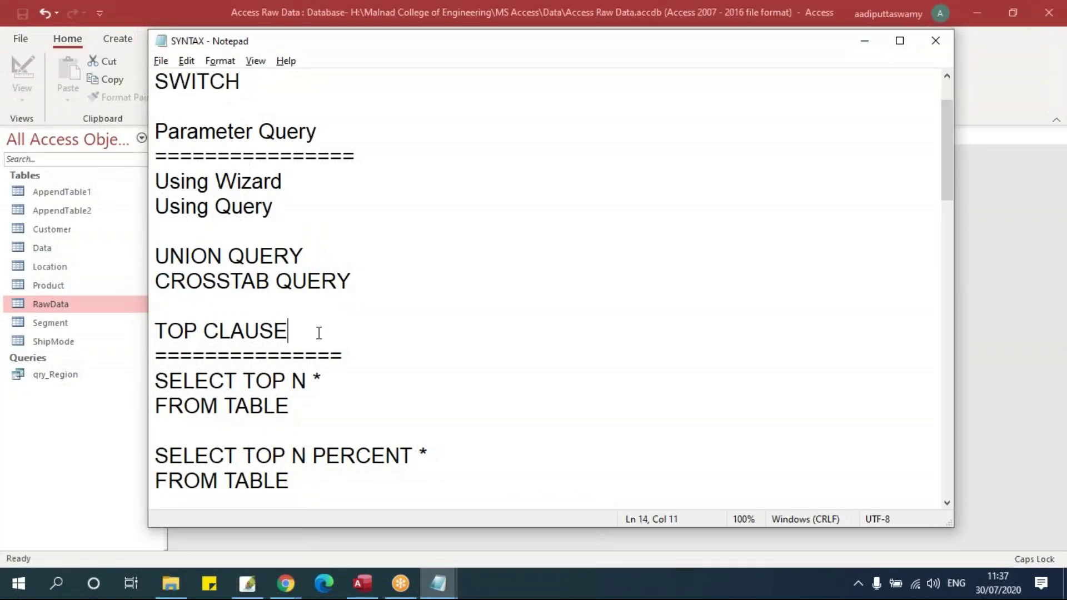
drag(385, 284, 130, 286)
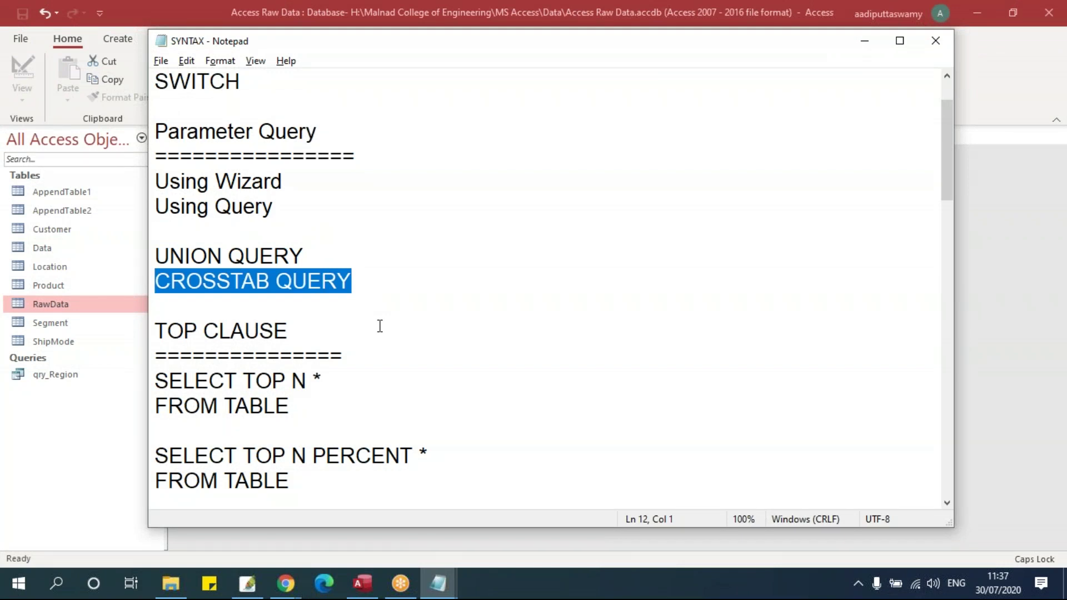
Switch to Access and start a new query in design view based on the RawData table
mouse_move(438, 584)
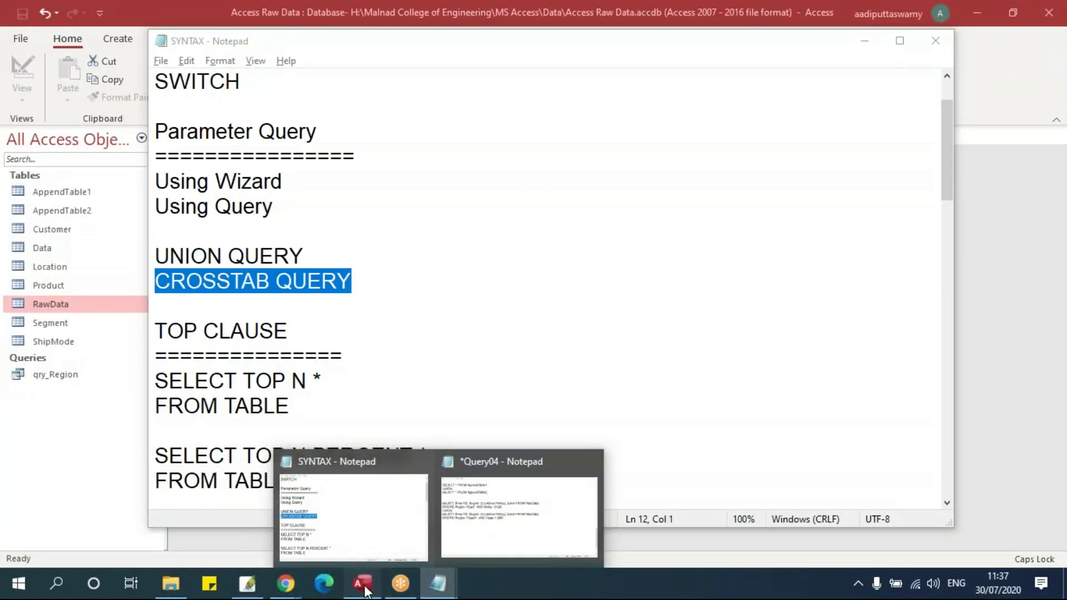
click(362, 583)
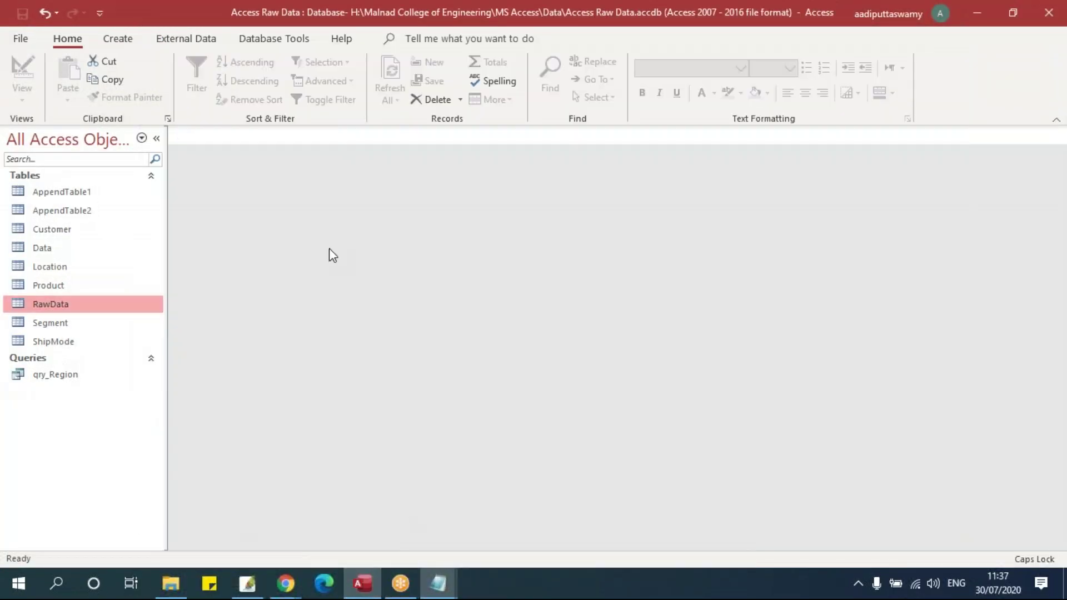
click(117, 38)
click(242, 87)
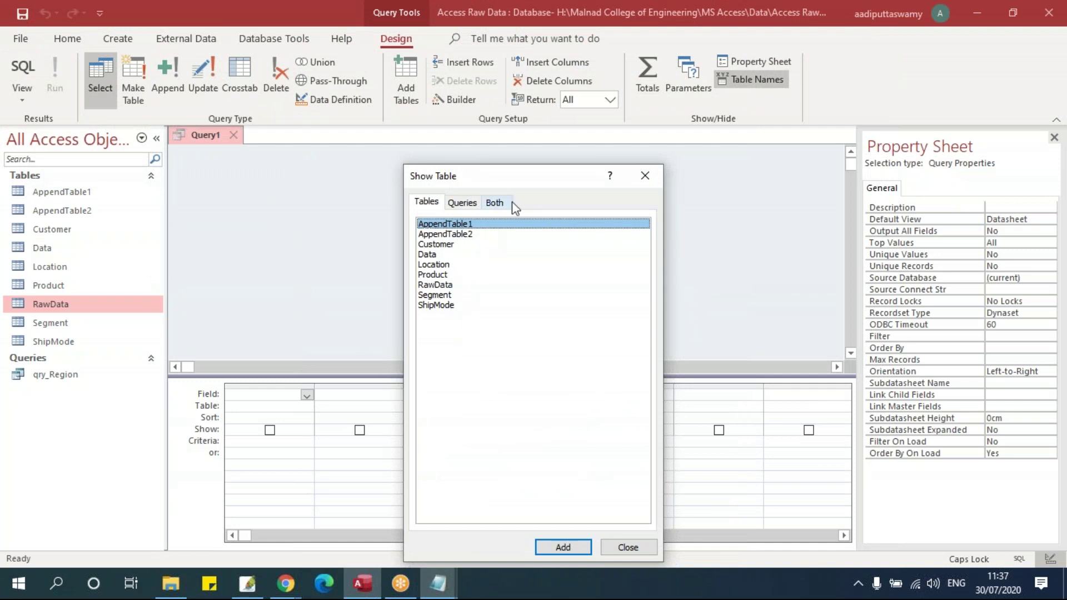
drag(517, 181, 497, 154)
double_click(444, 258)
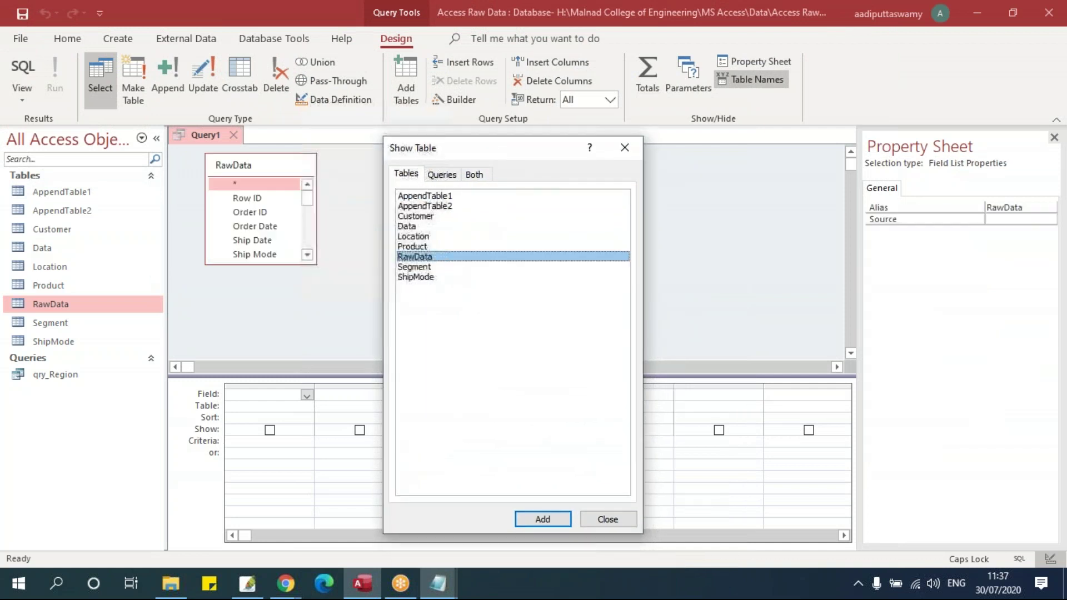
click(606, 519)
Enlarge the RawData field list, add Region, Category and Sales to the query, and run it
drag(315, 264, 379, 355)
drag(369, 262, 314, 289)
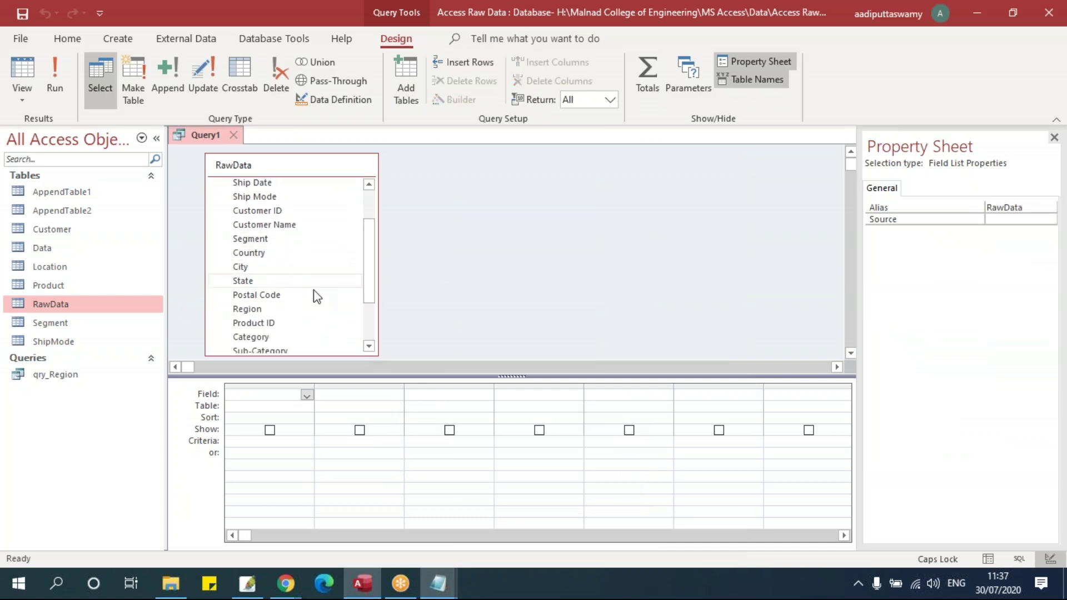
double_click(283, 307)
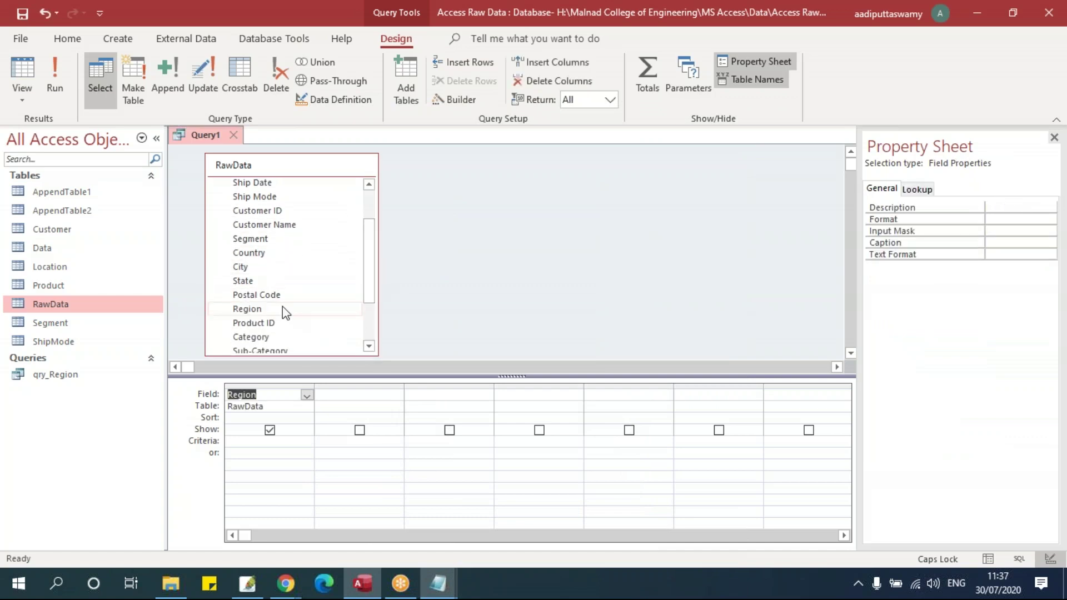
double_click(301, 338)
scroll(369, 319, down, 2)
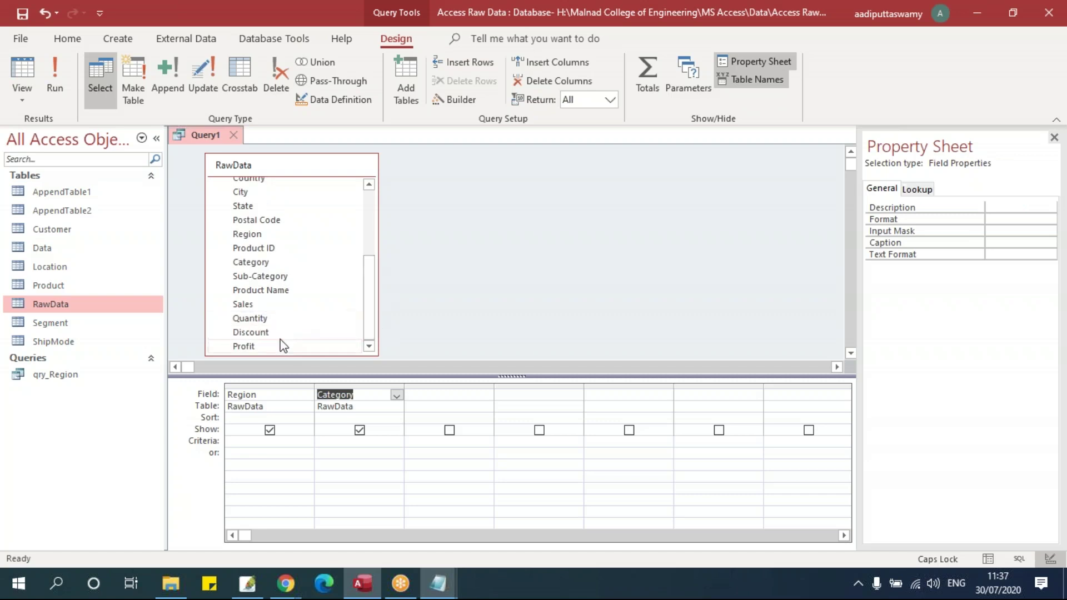
double_click(274, 304)
click(54, 62)
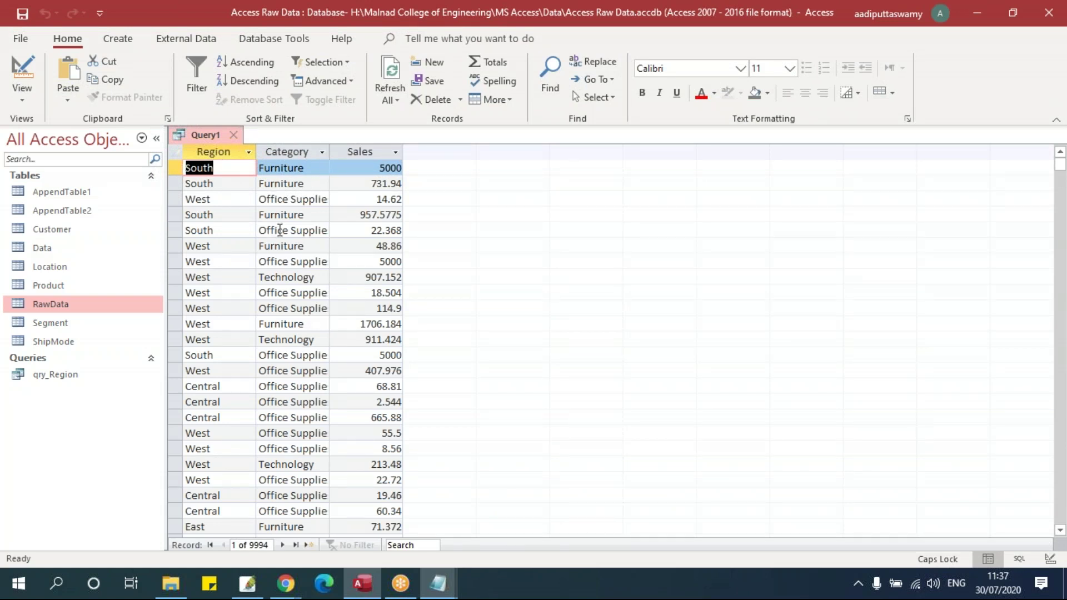
Turn on totals in the query design, set Sales to Sum grouped by Region and Category, and run the query
right_click(215, 137)
click(282, 222)
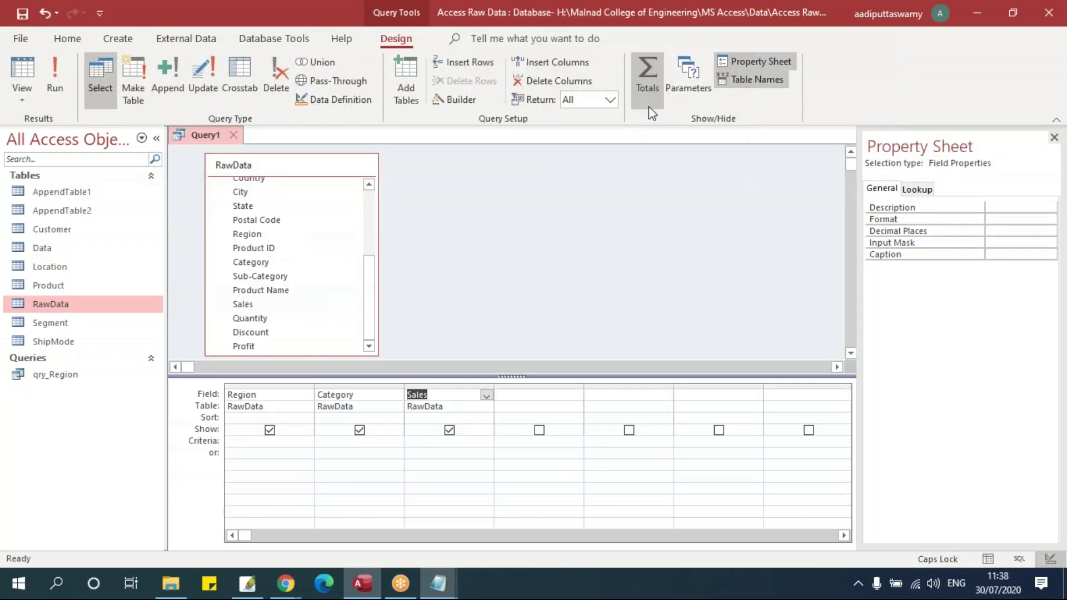
click(652, 87)
click(413, 421)
click(486, 419)
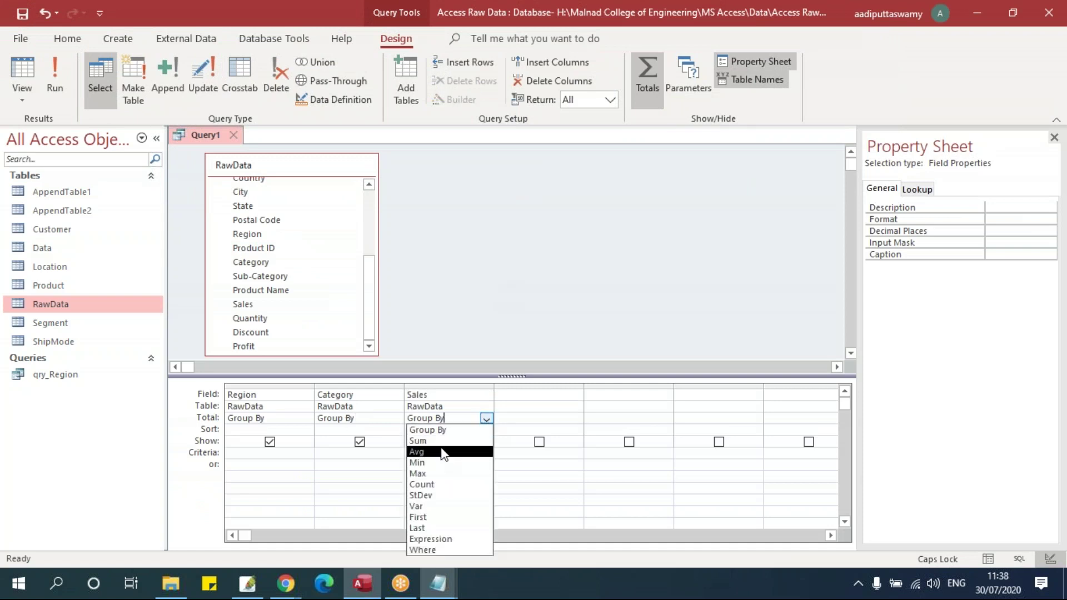
click(420, 441)
click(55, 81)
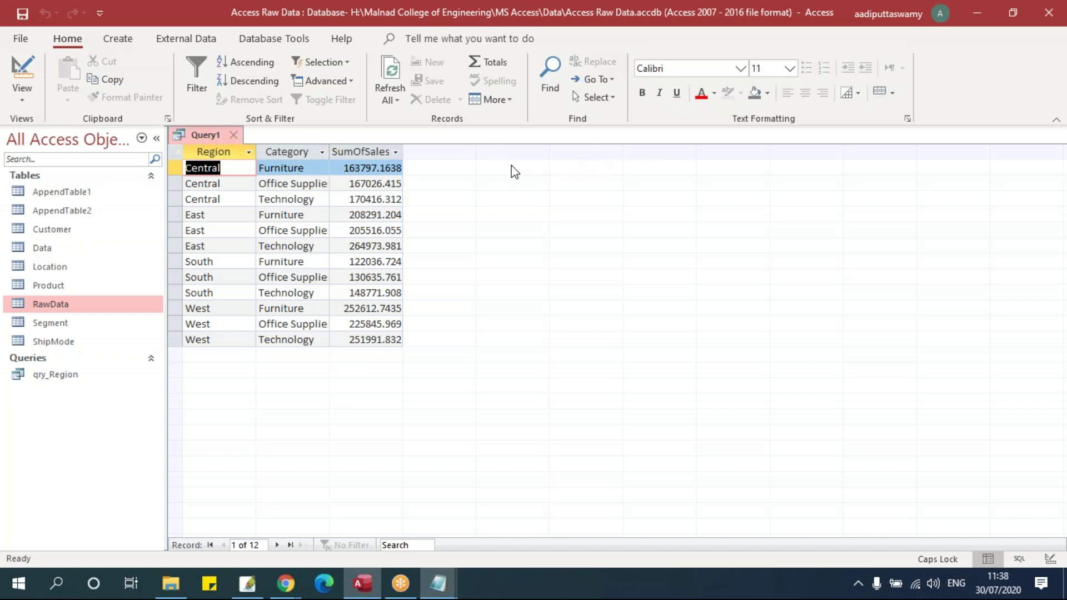
Examine the summed sales for each category in the Central region and return the query to design view
click(293, 167)
click(289, 183)
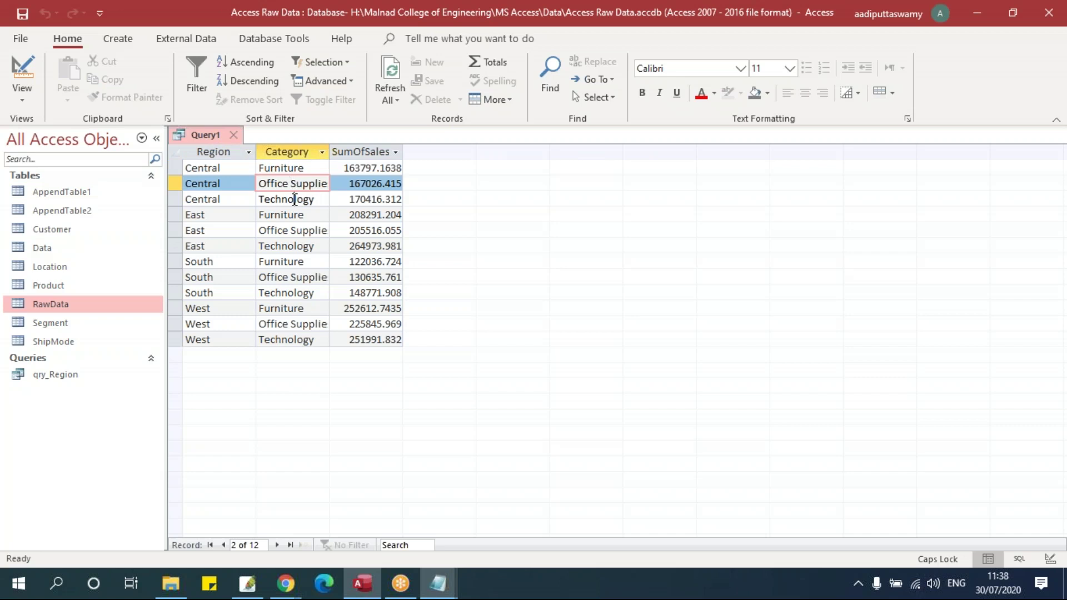
click(289, 199)
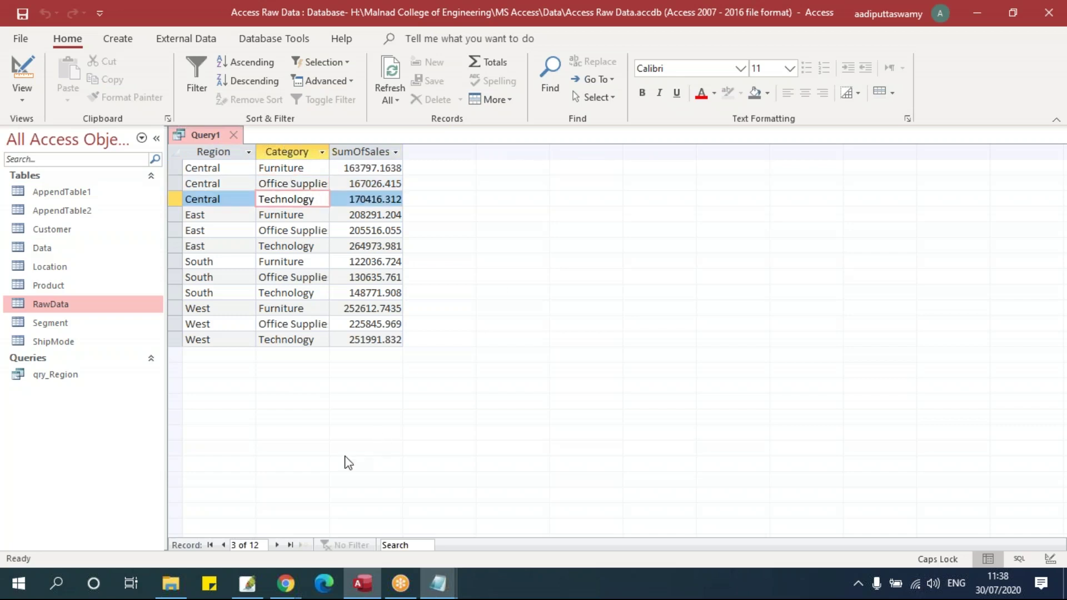
click(227, 168)
click(356, 167)
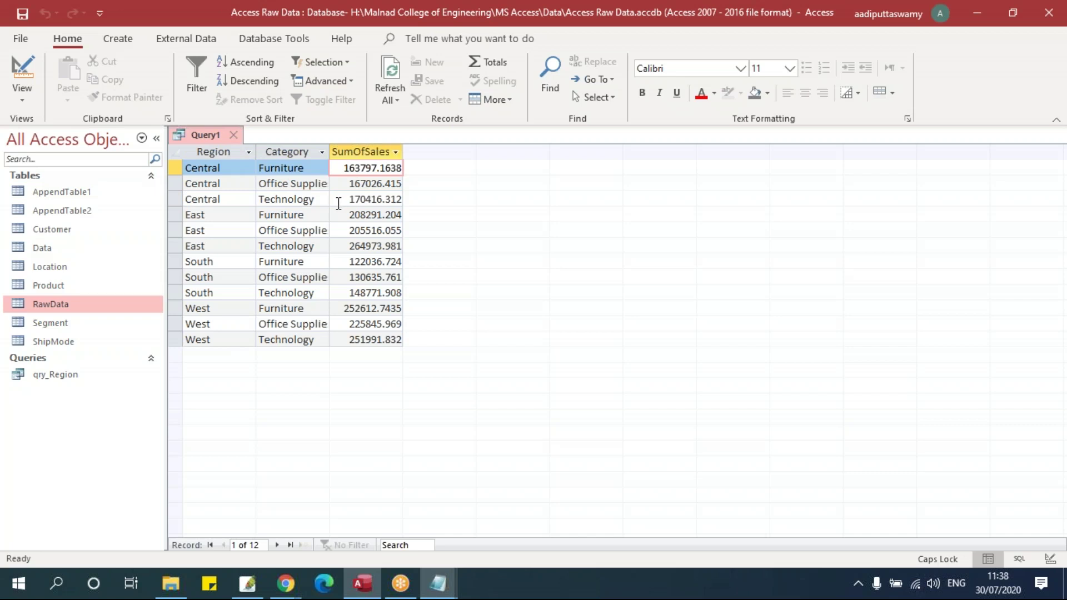
right_click(218, 135)
click(271, 217)
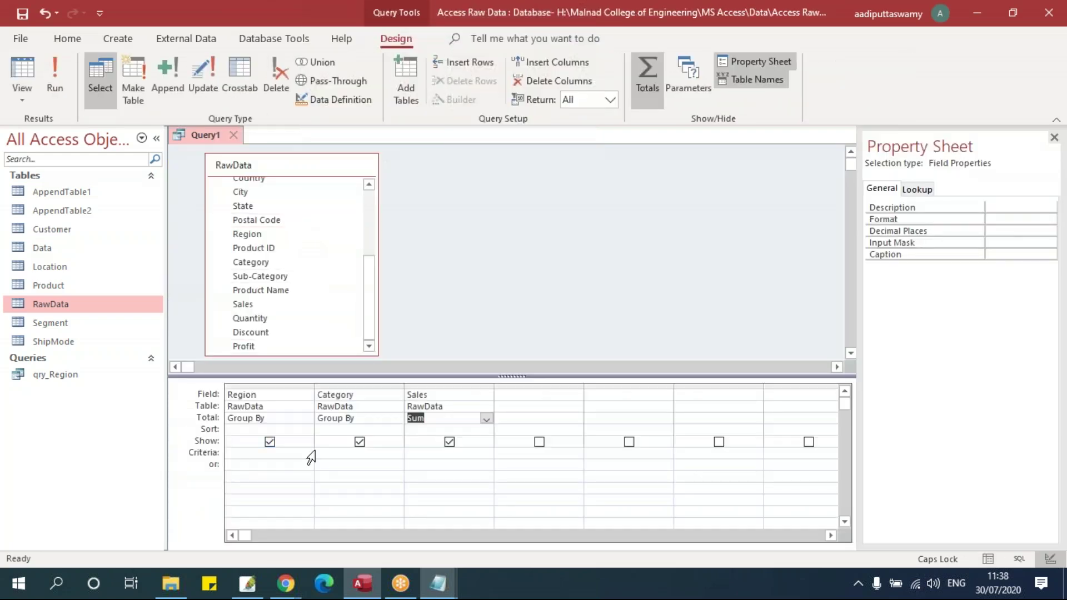
click(245, 94)
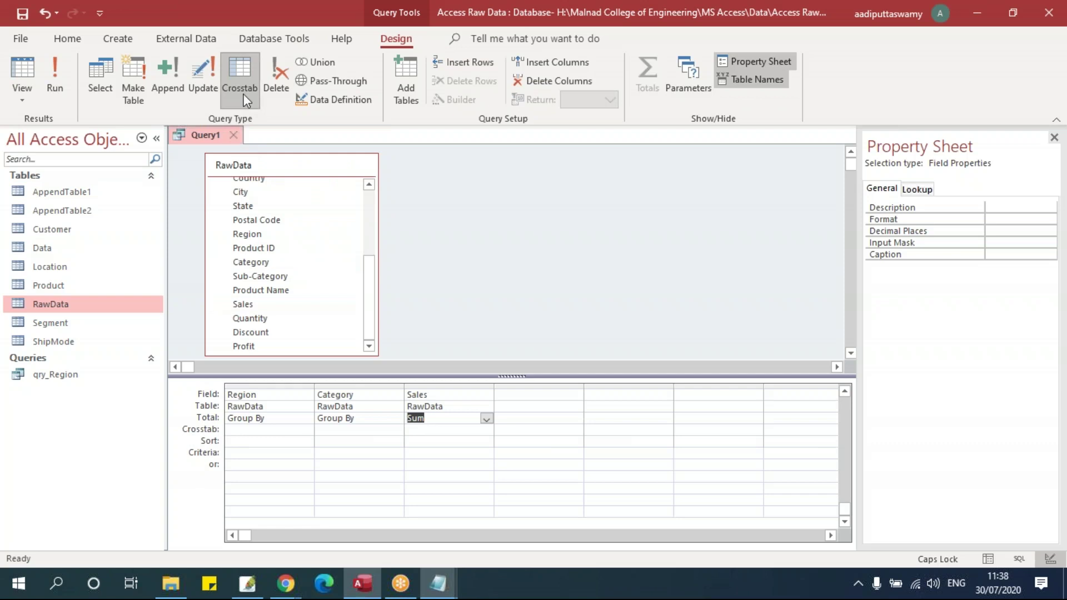
click(286, 452)
click(269, 431)
click(100, 78)
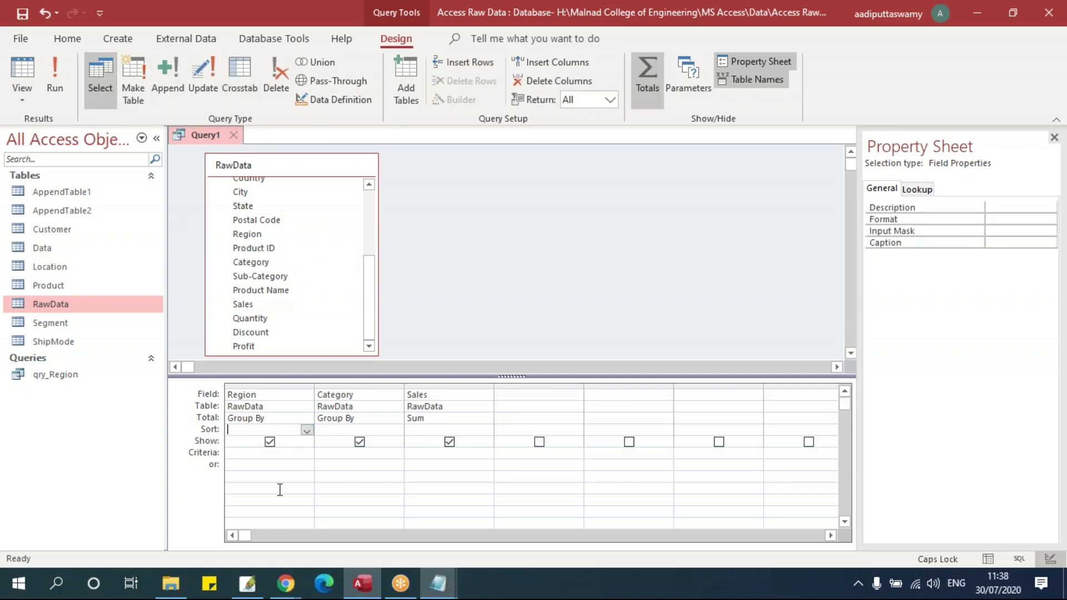
Convert the query to a crosstab with Region as Row Heading, Category as Column Heading and Sales as Value
click(242, 70)
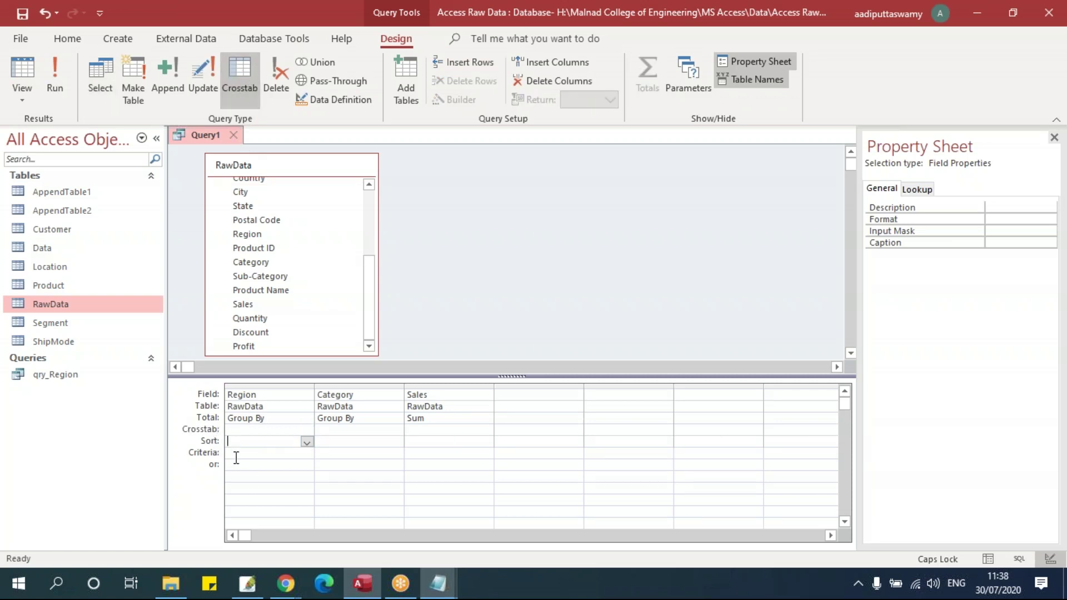
click(239, 431)
click(307, 431)
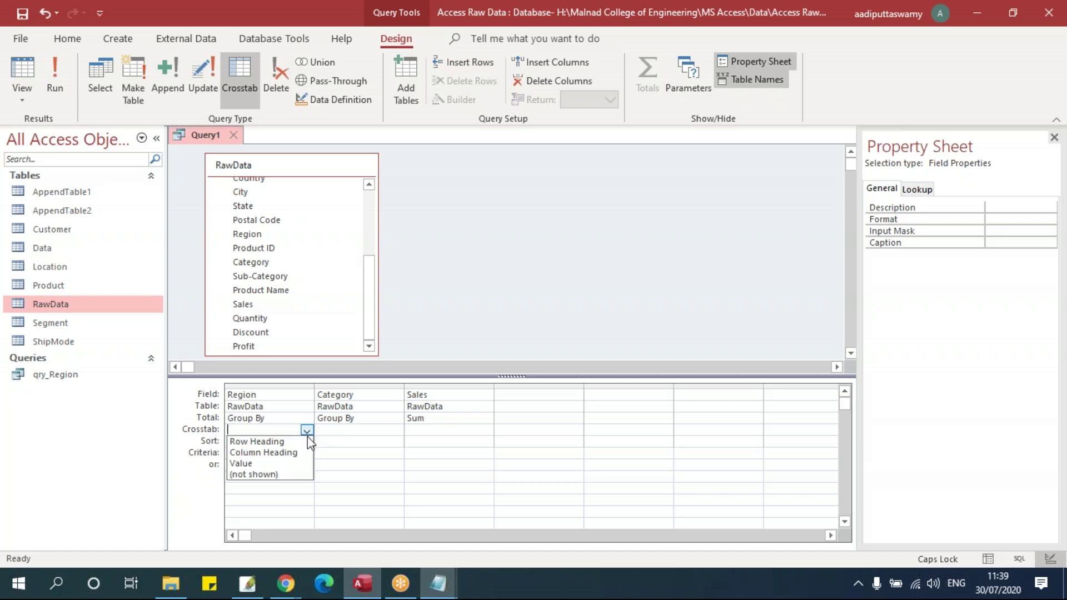
click(306, 443)
click(364, 430)
click(397, 430)
click(364, 452)
click(440, 430)
click(487, 431)
key(Down)
key(Return)
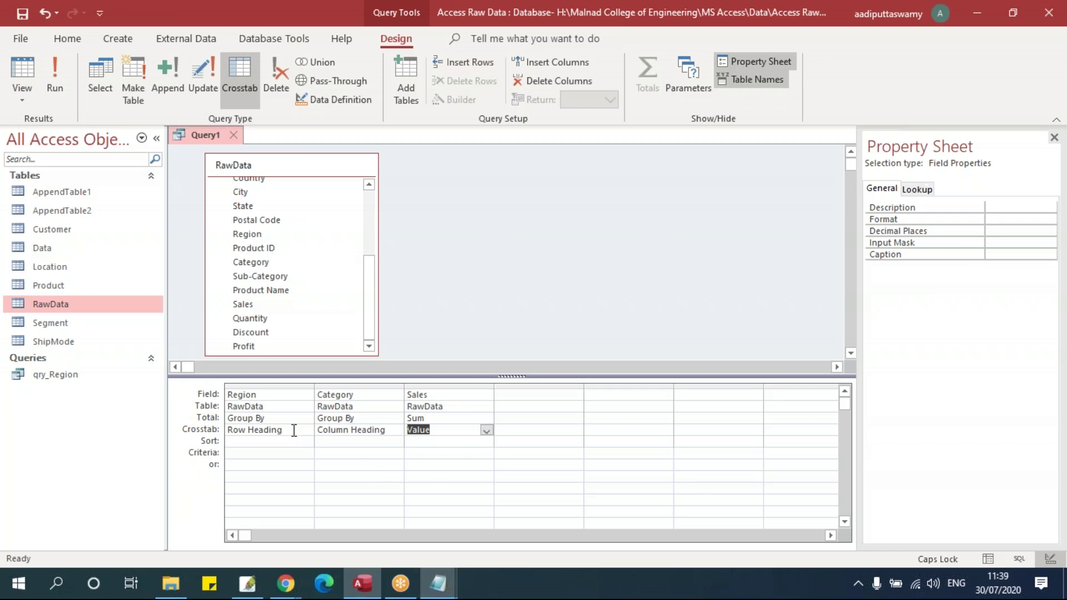
click(256, 431)
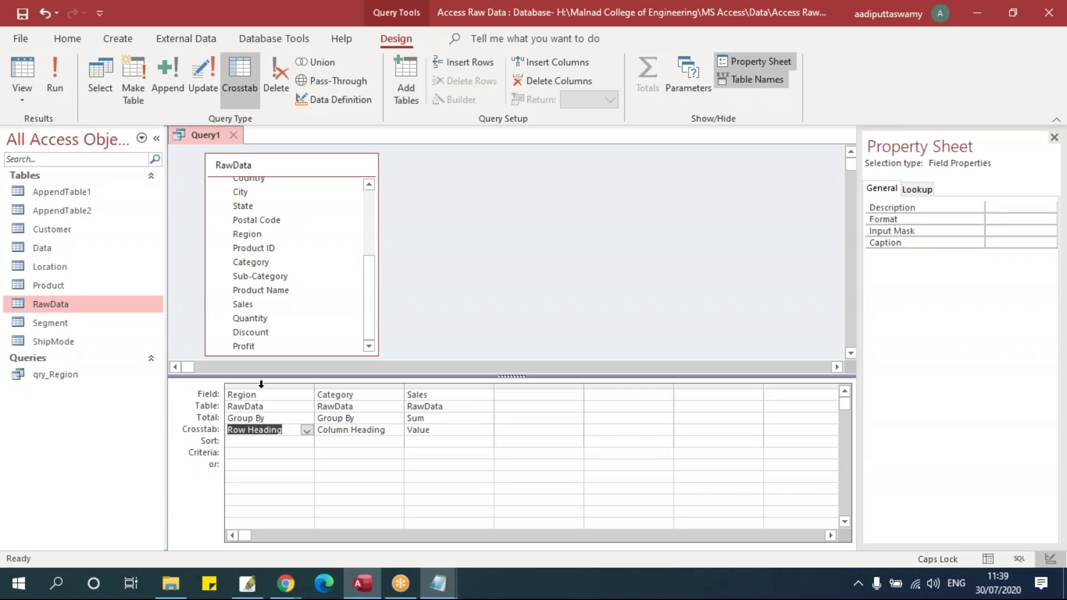
Check the crosstab roles of Region, Category and Sales, and run the crosstab query
click(365, 436)
click(426, 430)
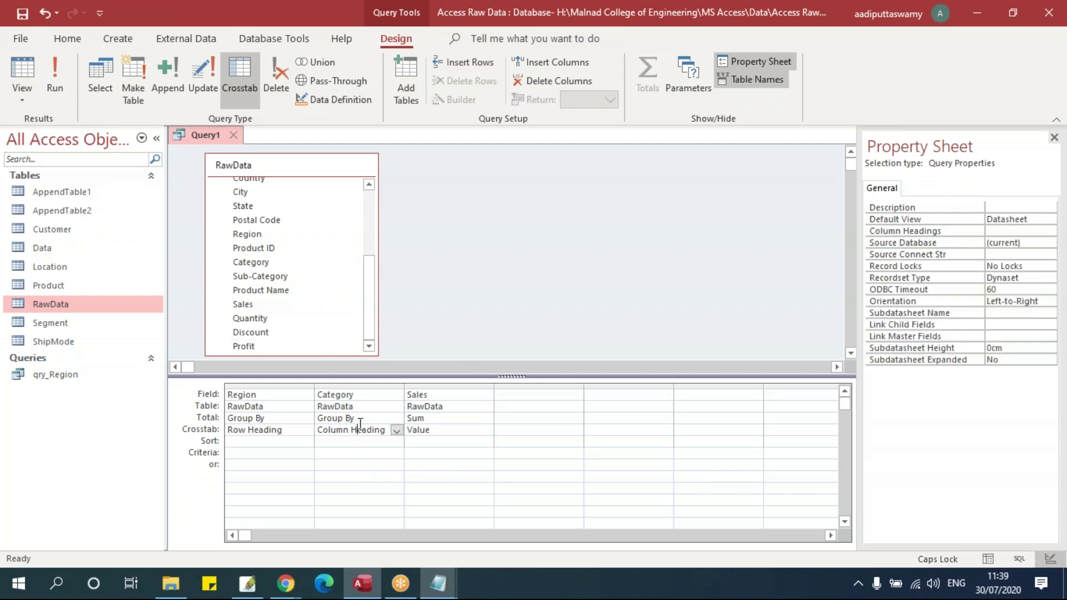
click(293, 430)
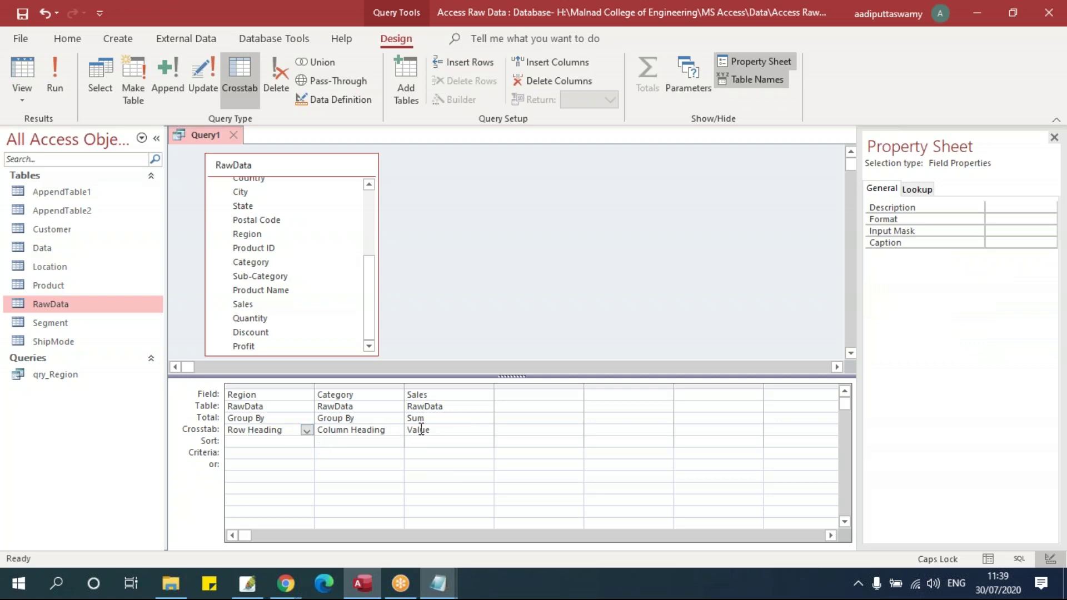
click(55, 89)
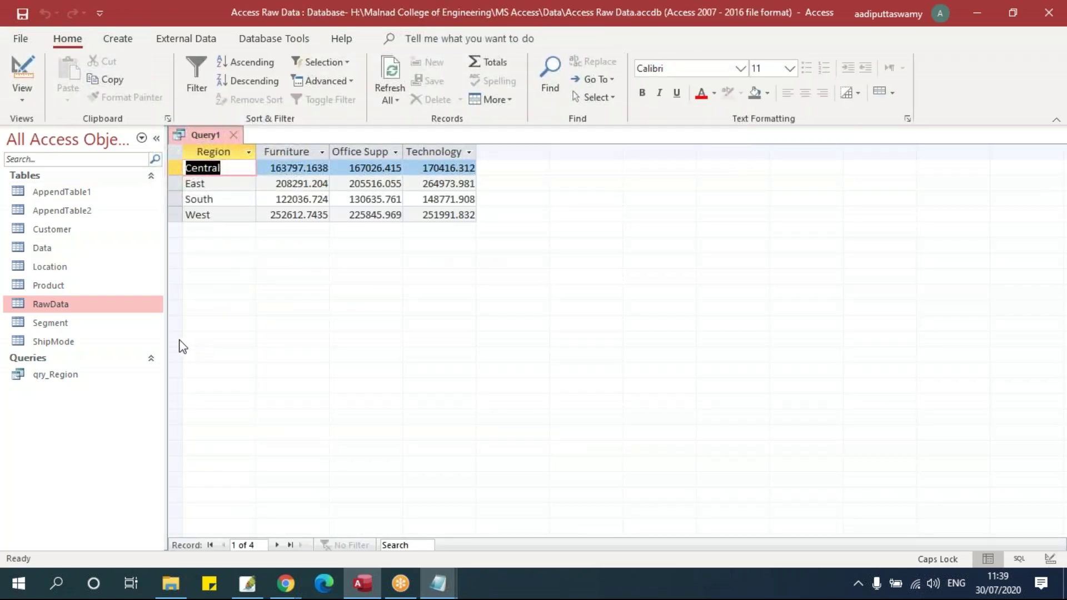
Show the crosstab query's SQL and copy the whole statement below the existing queries in the Query04 file in Notepad
right_click(200, 134)
click(261, 239)
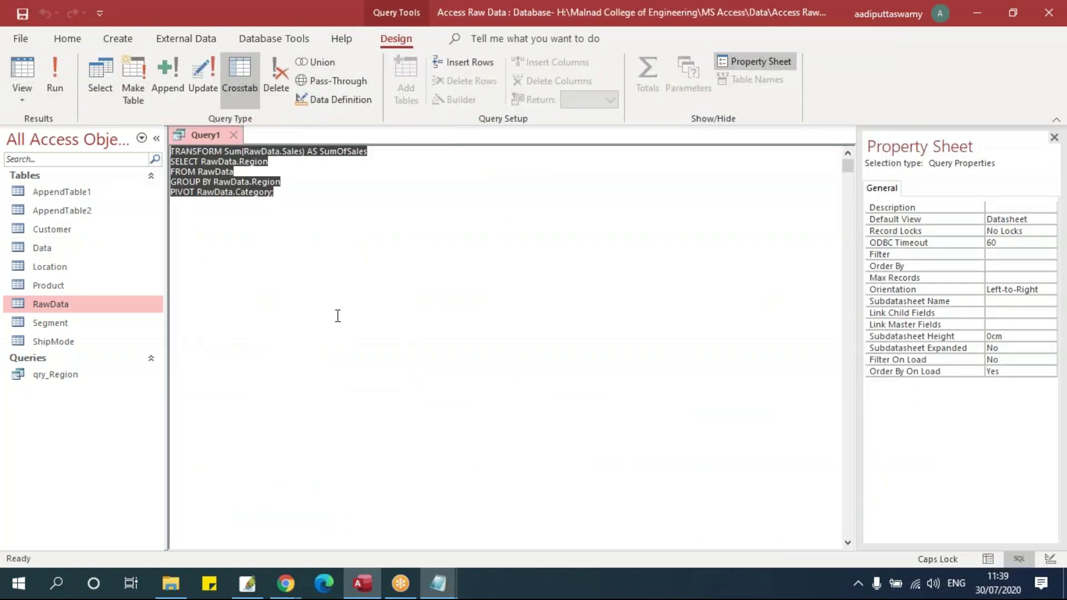
mouse_move(436, 585)
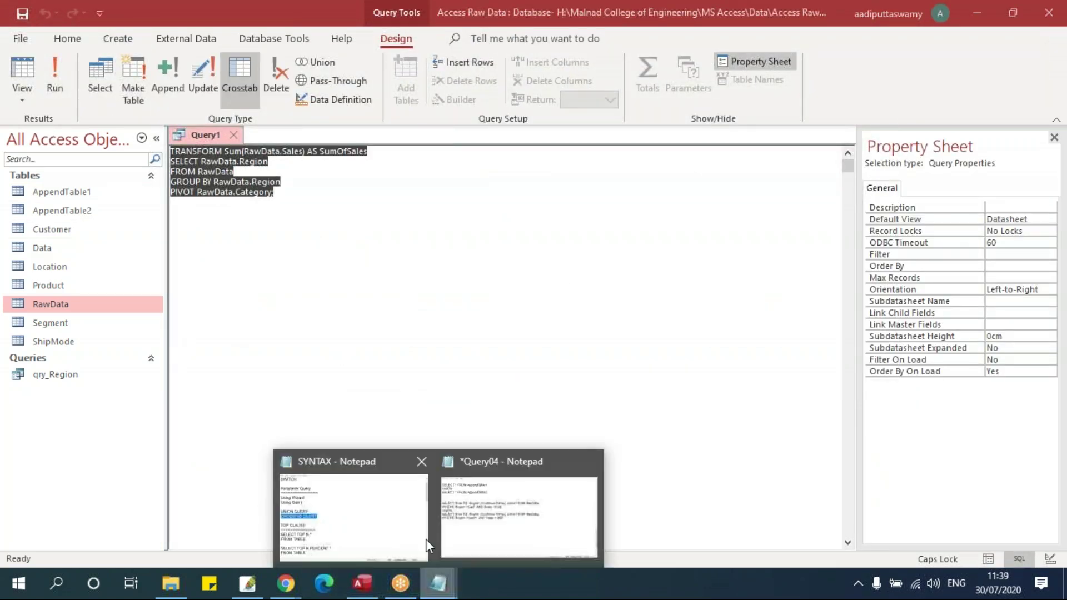
click(430, 536)
click(213, 272)
text(TRANSFORM Sum(RawData.Sales) AS SumOfSales SELECT RawData.Region FROM RawData GROUP BY RawData.Region PIVOT RawData.Category;)
scroll(353, 319, down, 2)
Put the TRANSFORM and SELECT expressions on their own indented lines and remove the RawData prefix from Sales and Region
click(148, 147)
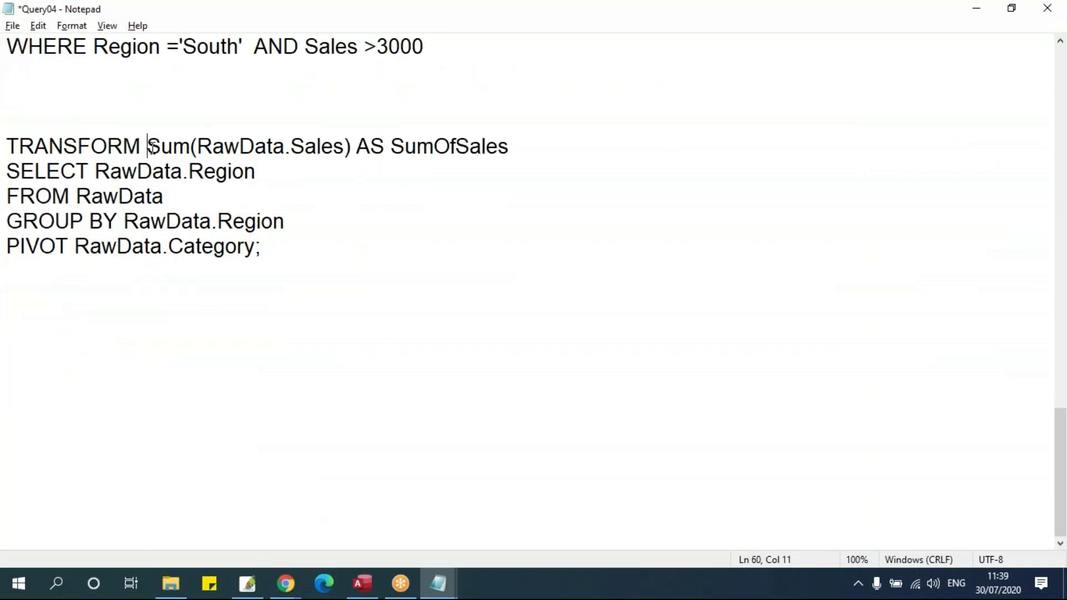
key(Return)
key(Tab)
drag(157, 171, 251, 173)
key(Delete)
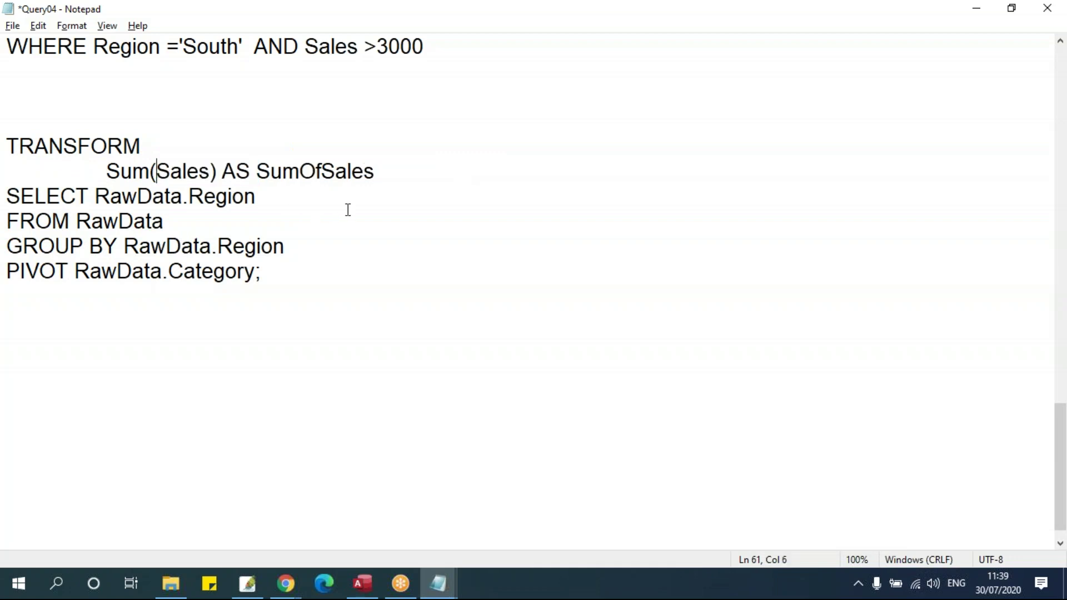
drag(94, 196, 189, 196)
key(Return)
key(Tab)
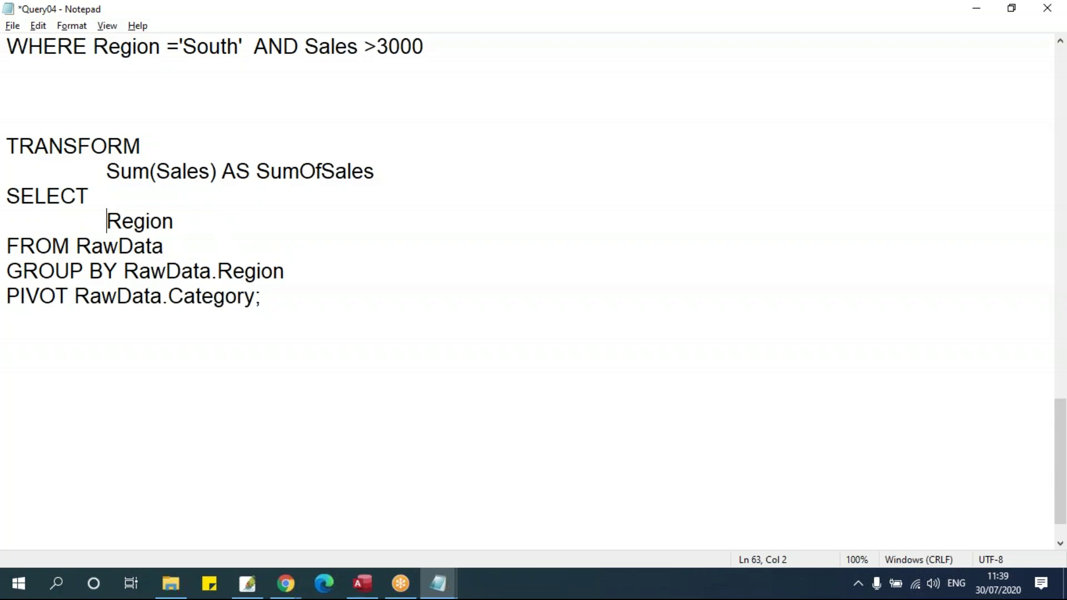
Place the FROM table and GROUP BY field on their own indented lines, removing the RawData prefix from the grouped Region
click(76, 245)
key(Return)
key(Tab)
drag(125, 296, 218, 296)
key(Delete)
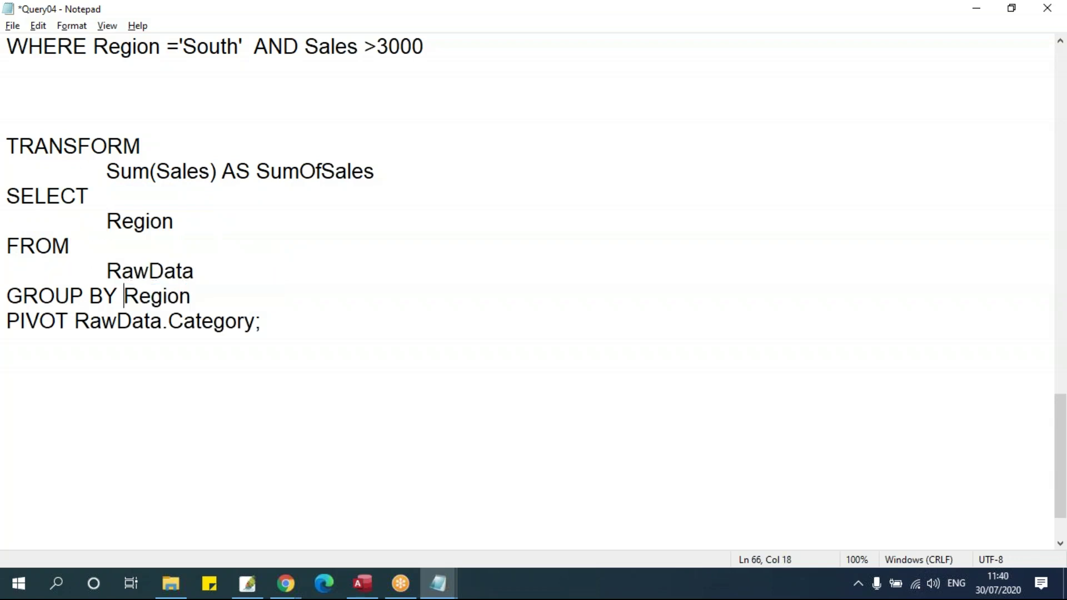
key(Return)
key(Tab)
Move the PIVOT field to its own indented line and remove the RawData prefix so it reads Category
click(78, 346)
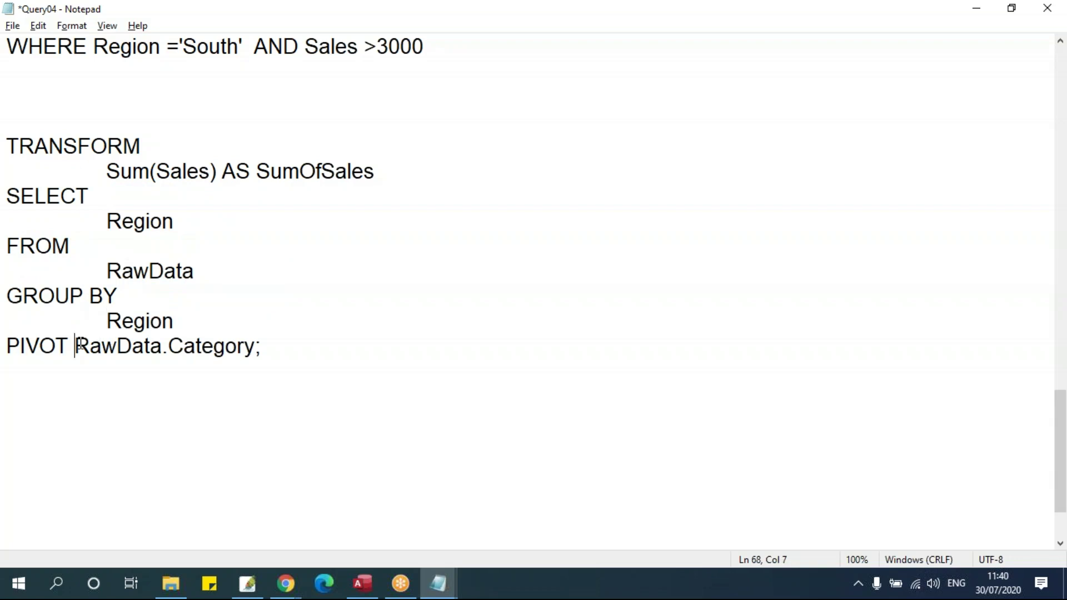
key(Return)
key(Tab)
shift+click(198, 371)
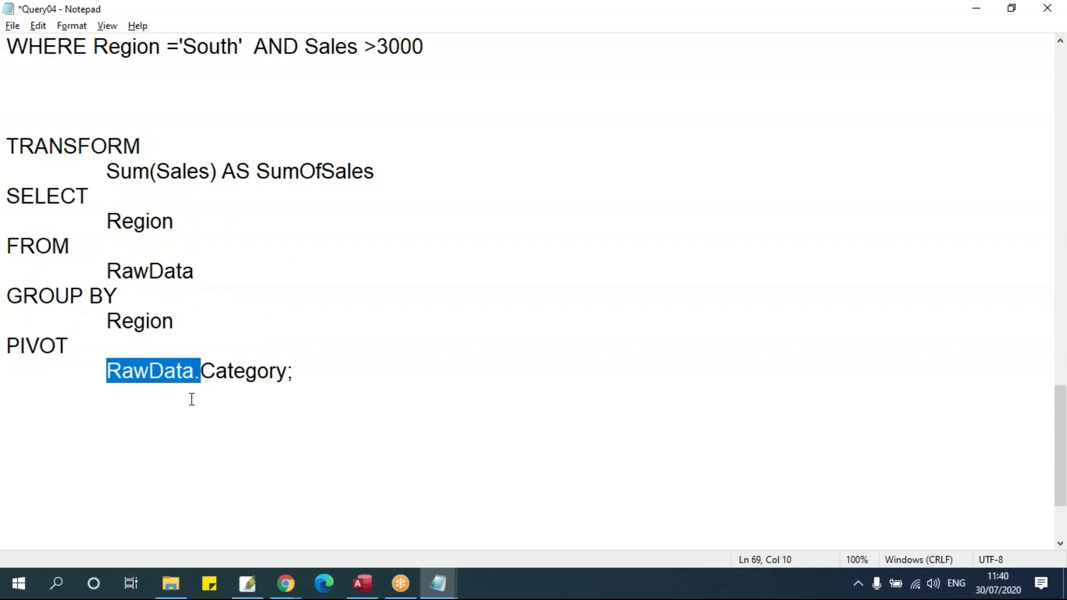
key(Delete)
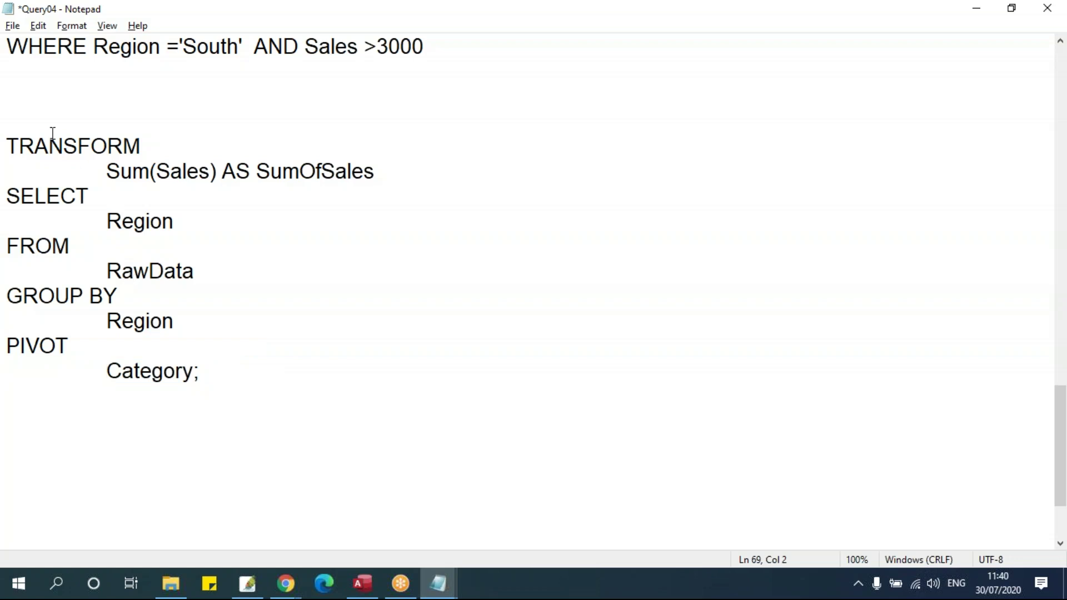
Examine the TRANSFORM clause with its Sum expression, and how SELECT, FROM and GROUP BY define the row heading
drag(6, 146, 392, 180)
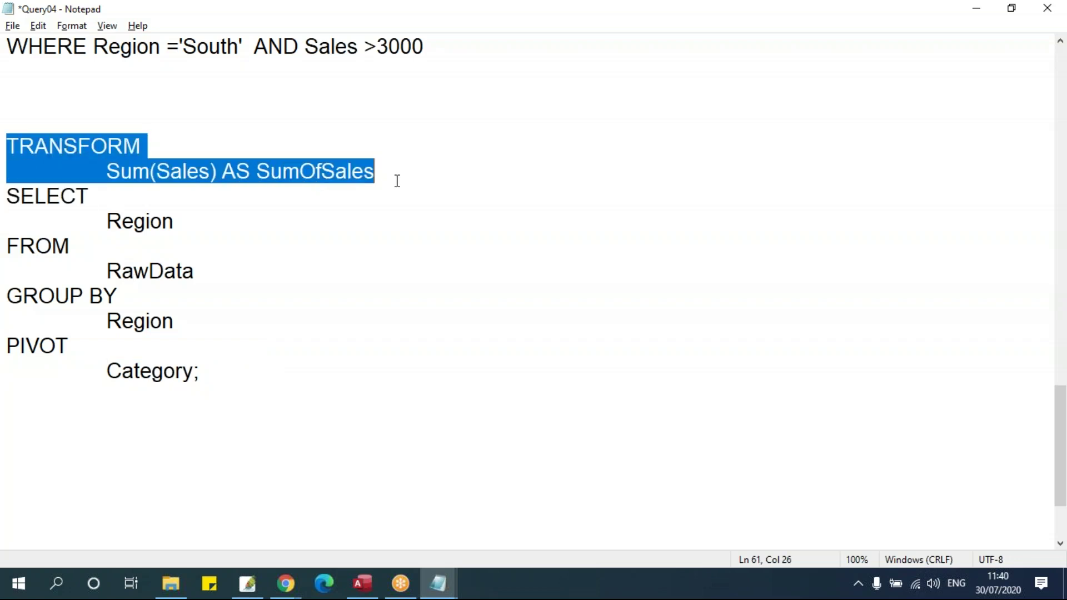
click(204, 116)
drag(12, 145, 391, 176)
click(220, 146)
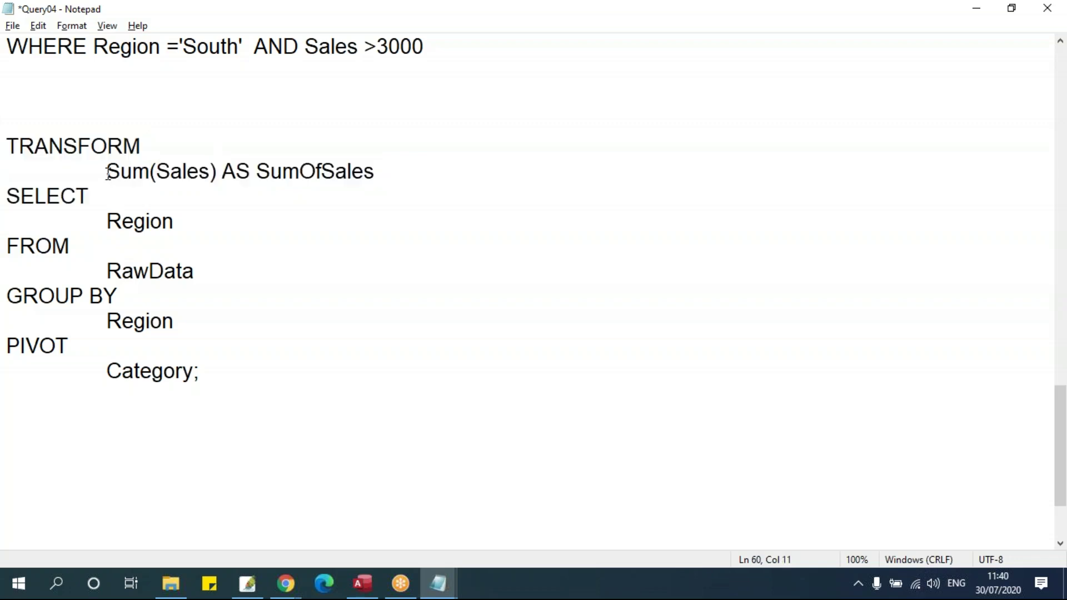
drag(107, 173, 385, 172)
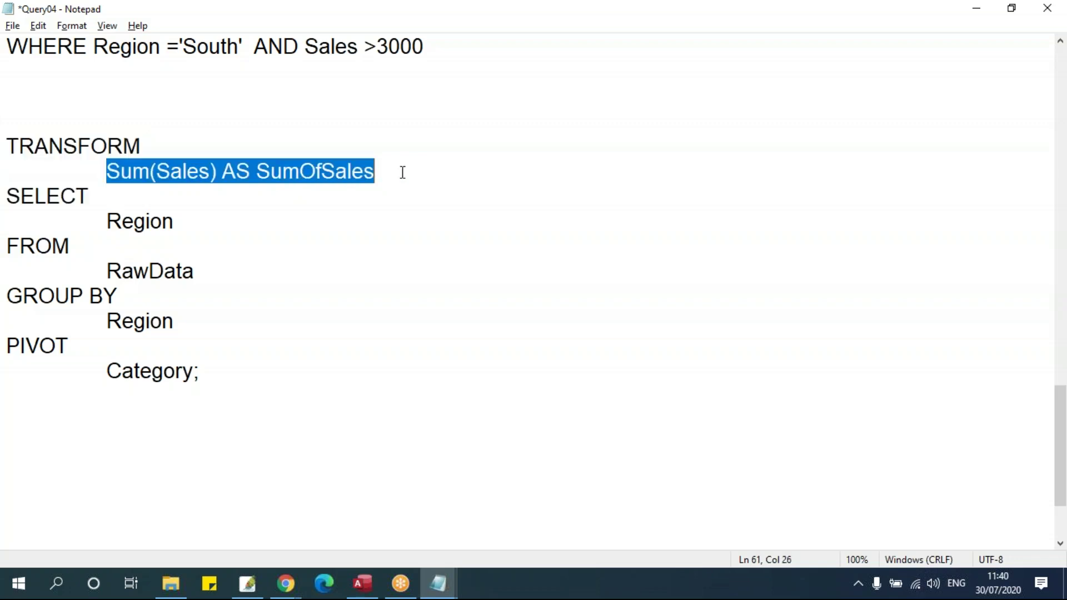
drag(9, 196, 214, 262)
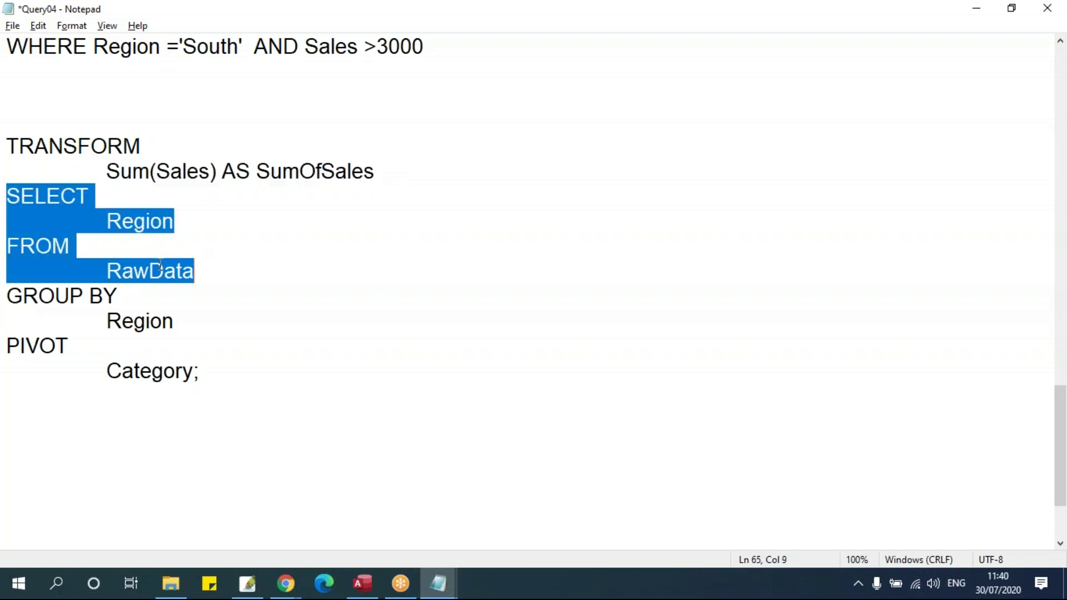
click(61, 218)
drag(8, 195, 208, 265)
click(126, 225)
drag(107, 222, 217, 226)
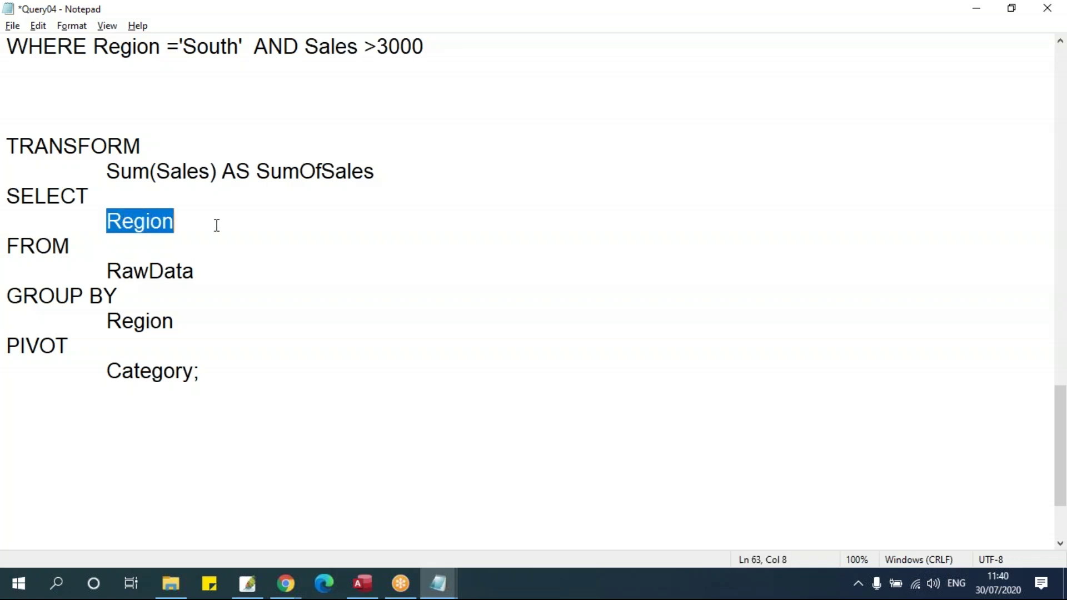
click(107, 221)
drag(7, 196, 203, 265)
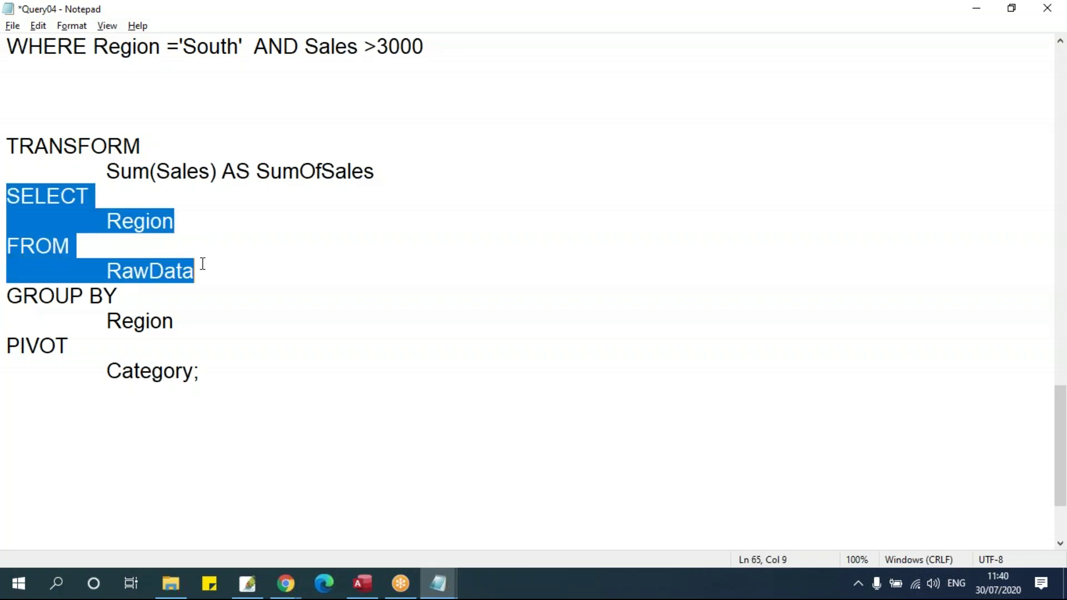
drag(12, 298, 7, 195)
click(200, 322)
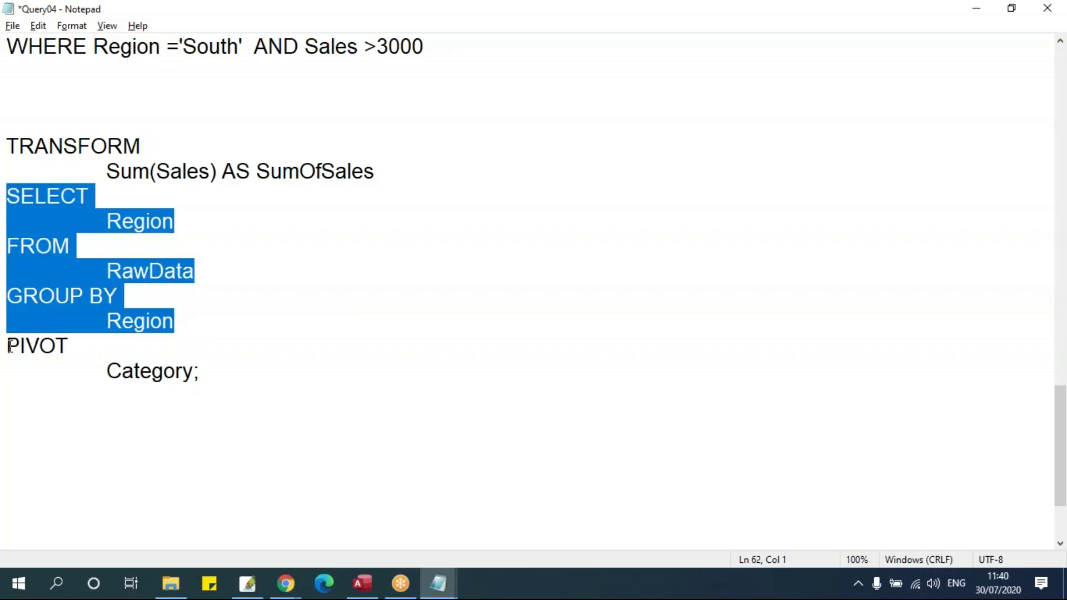
Examine the PIVOT clause on Category and review how all clauses of the crosstab statement fit together
drag(8, 347, 293, 393)
click(140, 371)
drag(107, 371, 307, 382)
drag(19, 146, 450, 179)
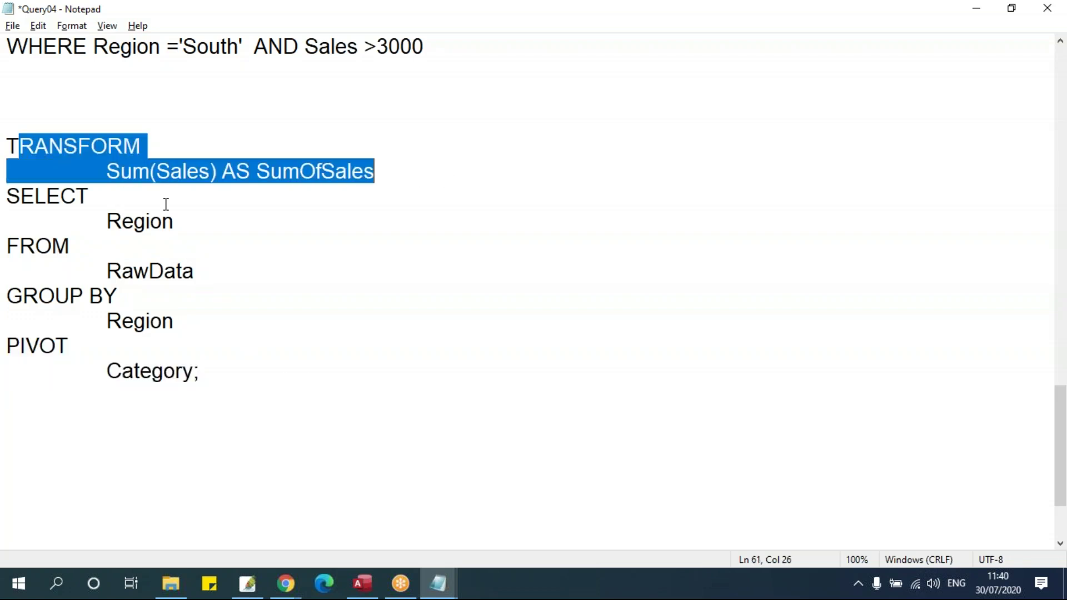
drag(8, 197, 209, 320)
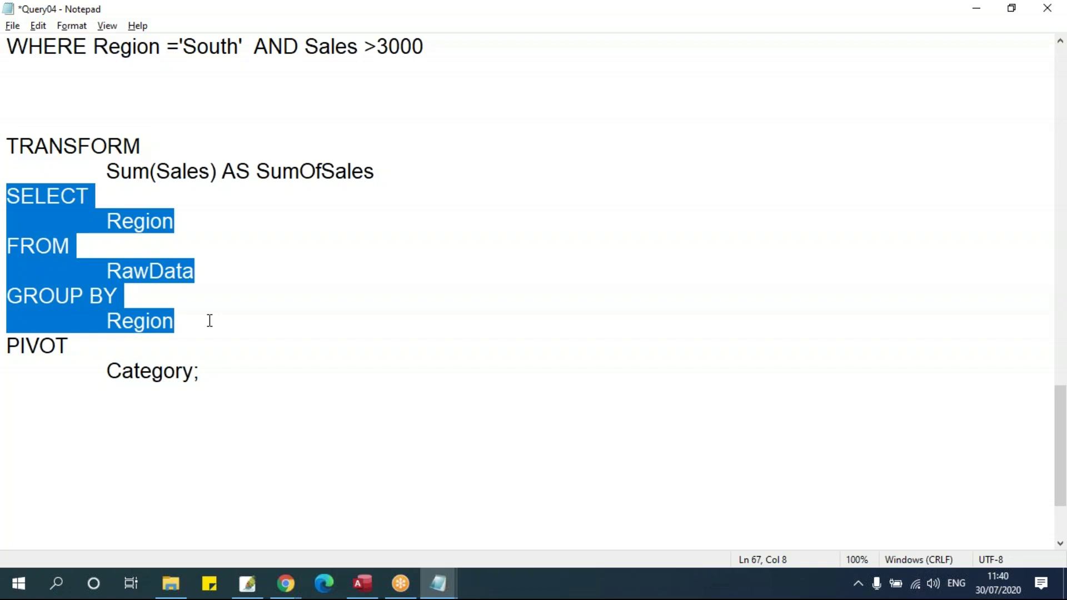
drag(8, 348, 248, 395)
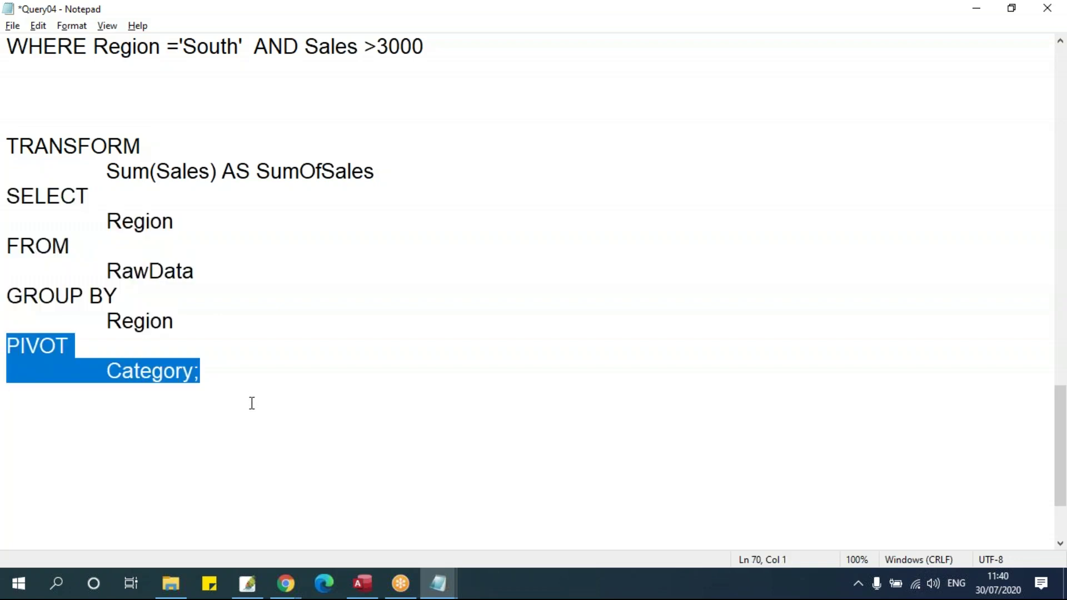
drag(7, 197, 215, 322)
click(121, 321)
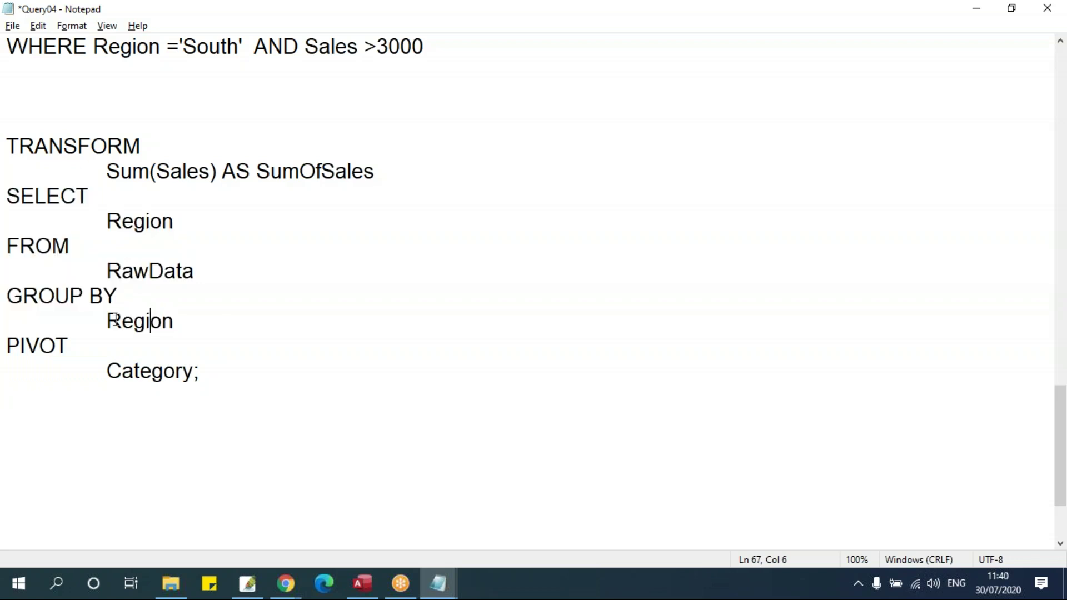
drag(121, 321, 266, 333)
Add Segment as a second field after Region in the SELECT clause
click(172, 223)
text(,)
key(Return)
key(Tab)
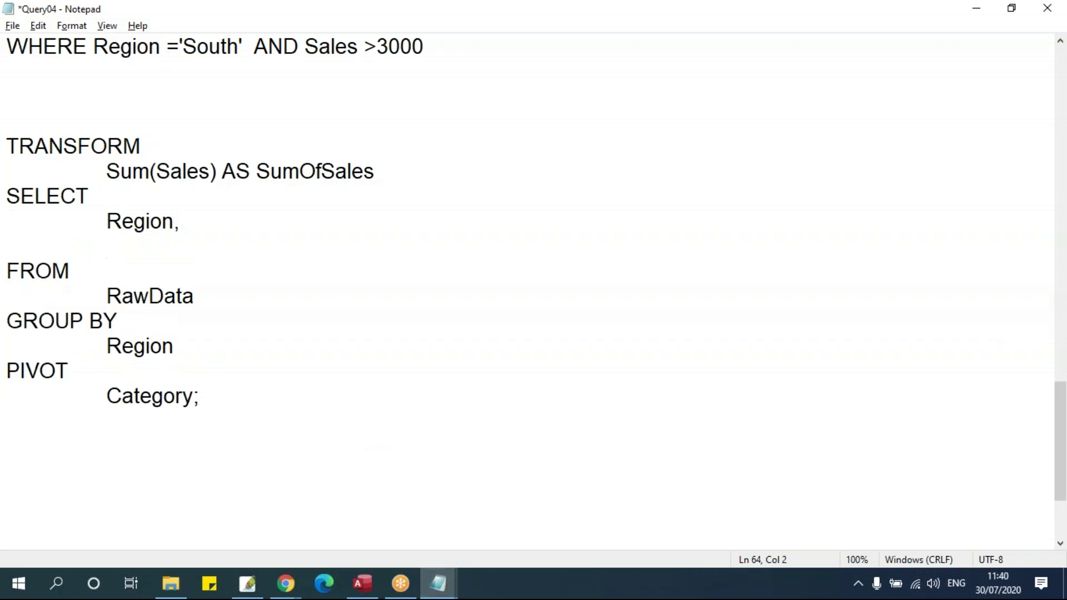
text(Segment)
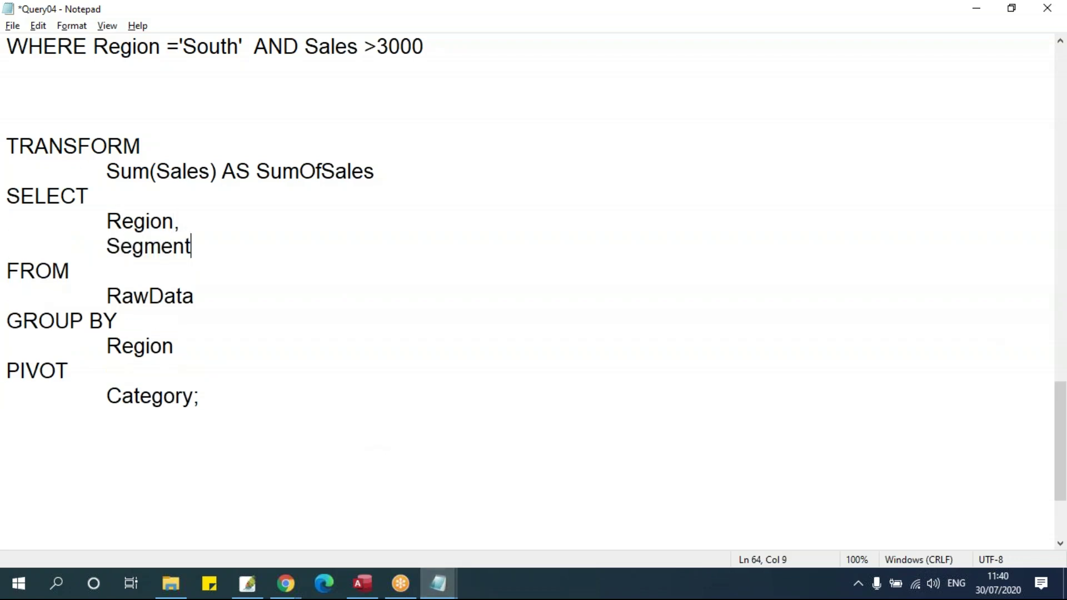
Add Segment as a second field after Region in the GROUP BY clause
click(255, 352)
text(,)
key(Return)
key(Tab)
text(Segment)
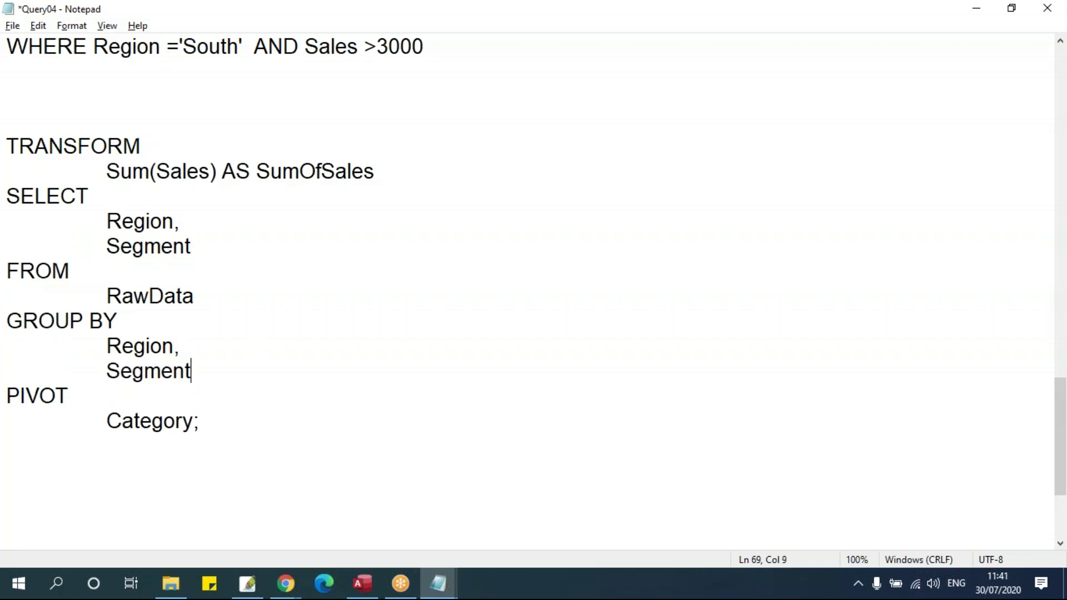
Replace Query1's SQL in Access with the edited TRANSFORM statement from Notepad and run it
drag(7, 146, 227, 432)
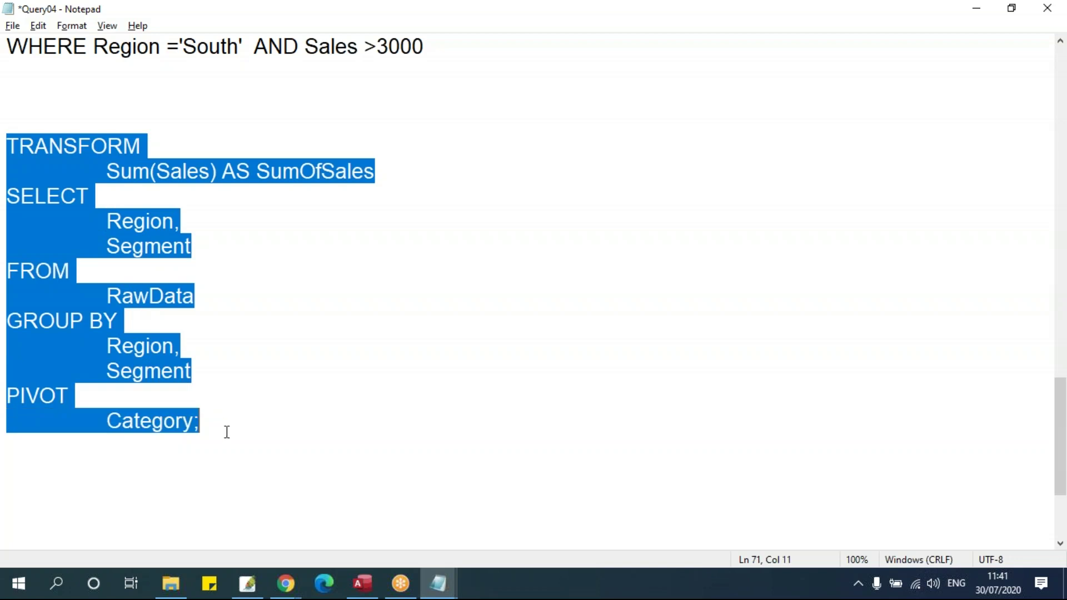
click(362, 583)
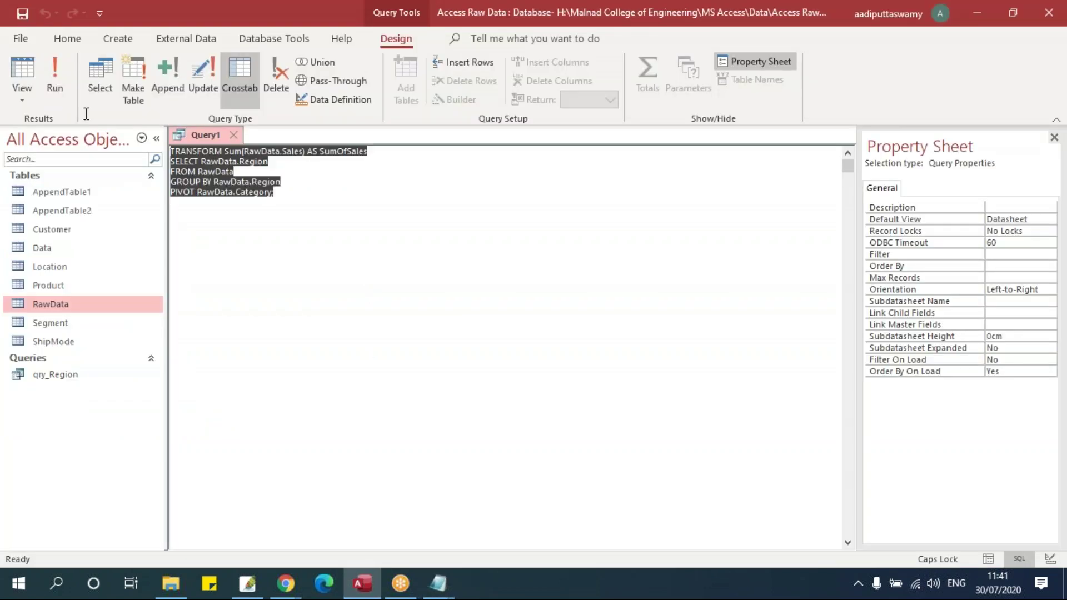
key(ctrl+v)
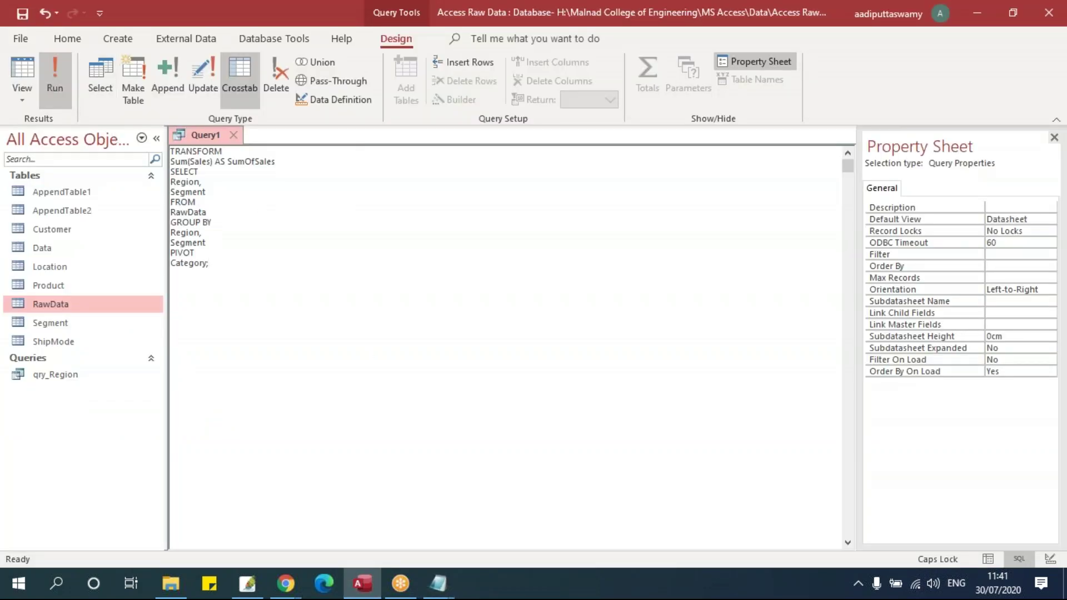
click(54, 75)
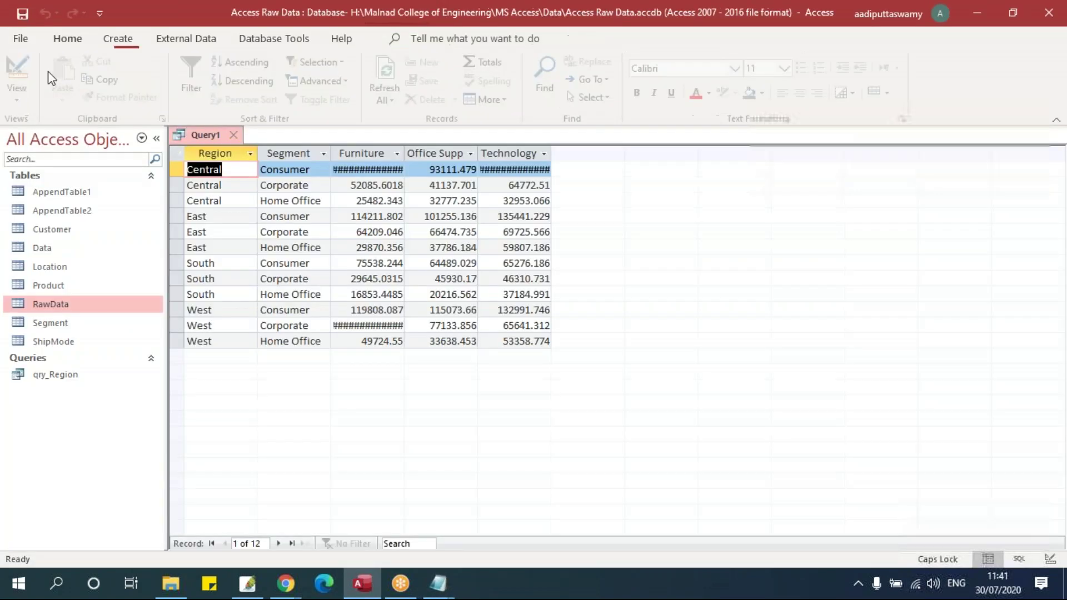
Fit the Furniture and Technology columns to their contents and select the Region and Segment columns
double_click(404, 153)
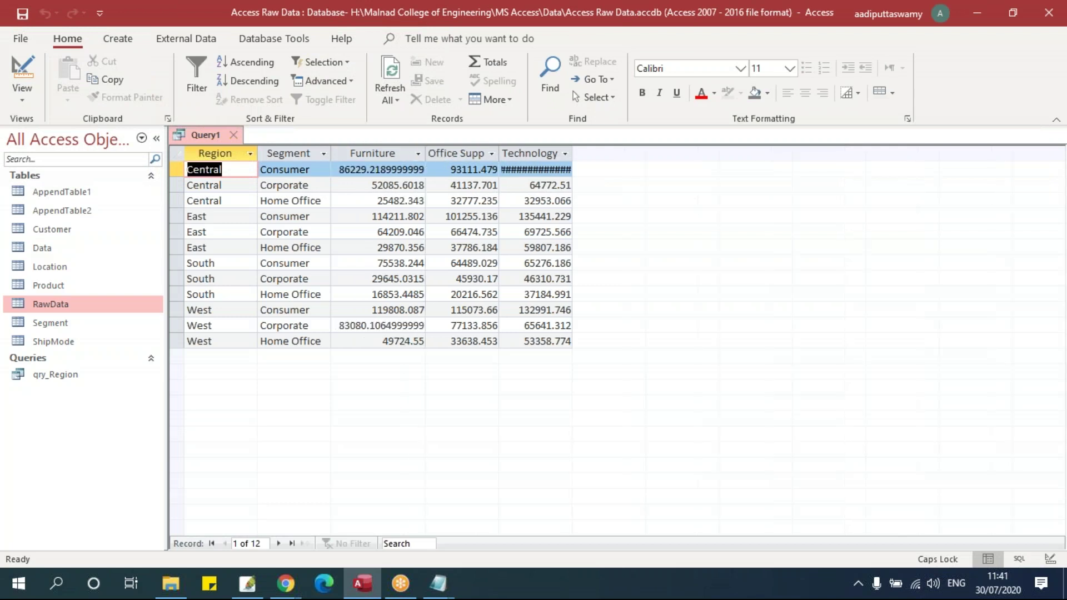
click(314, 174)
double_click(572, 155)
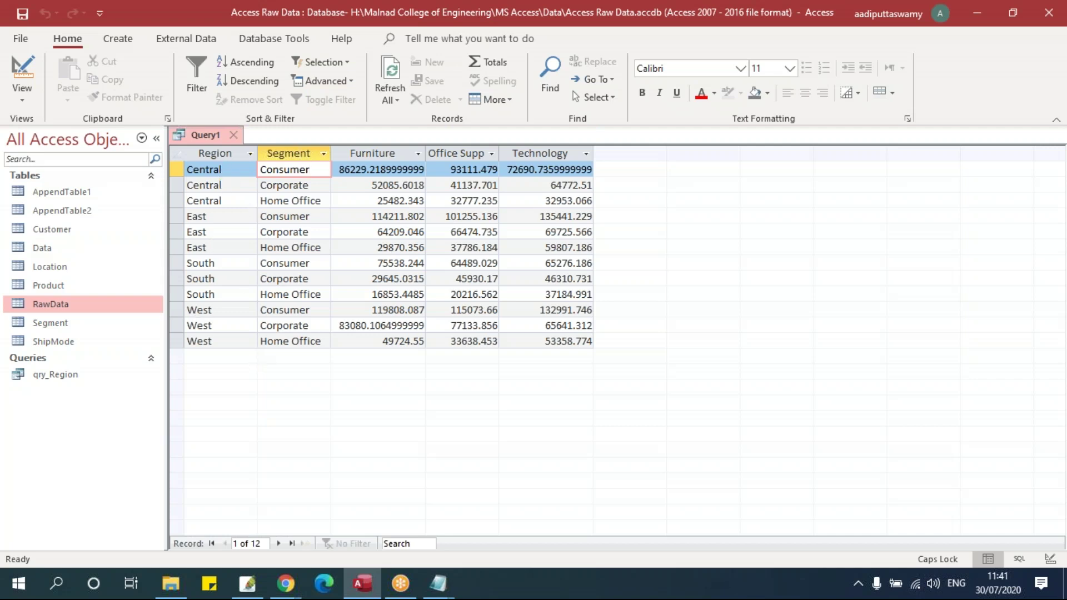
drag(215, 153, 294, 156)
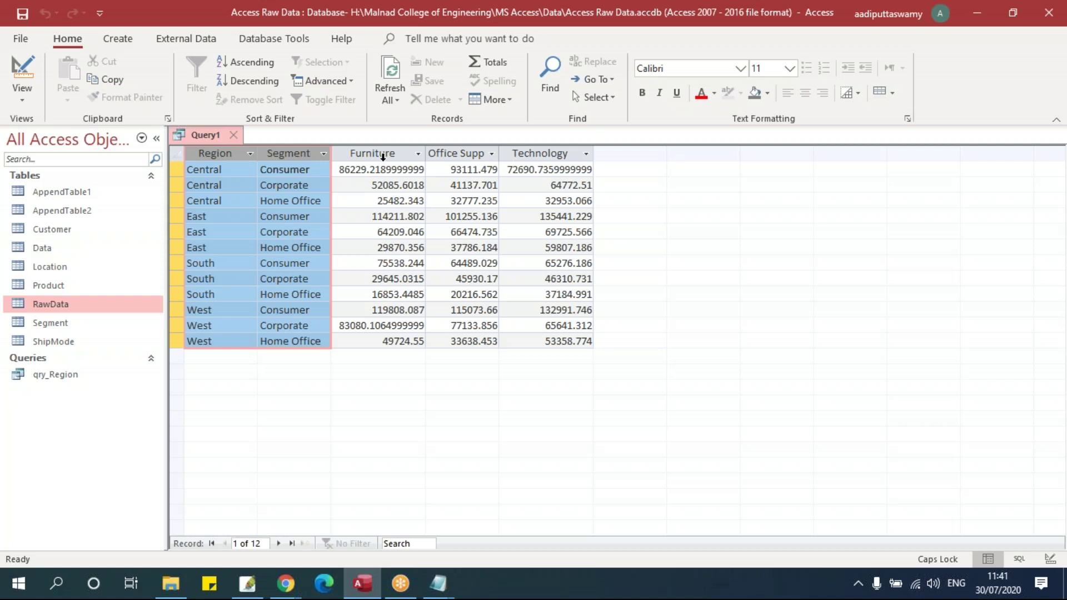
Open the crosstab query in design view and check the Crosstab role of the Category field
right_click(209, 135)
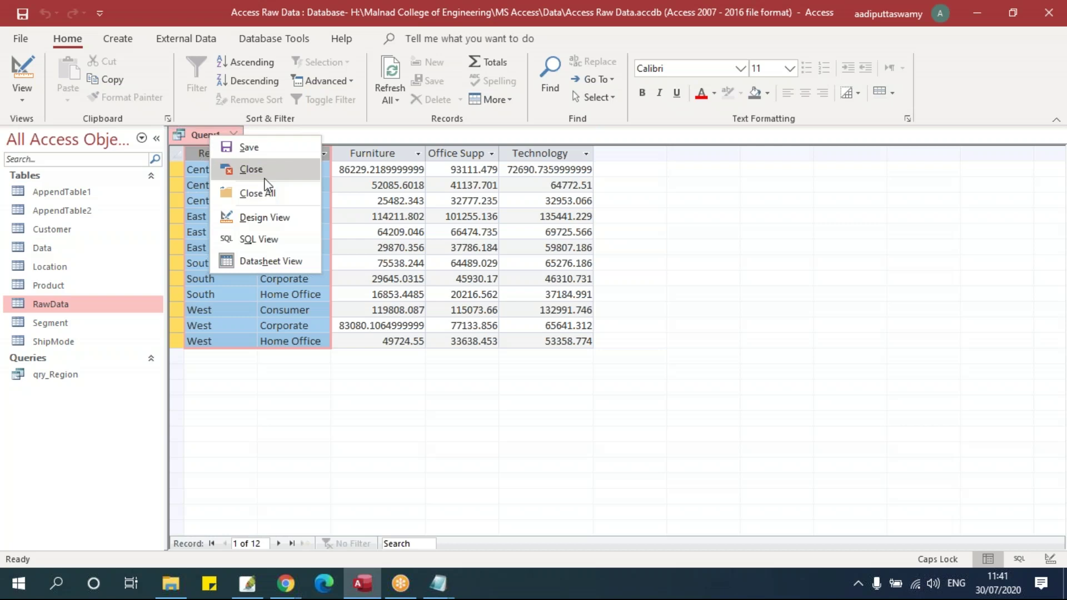
click(261, 217)
click(443, 418)
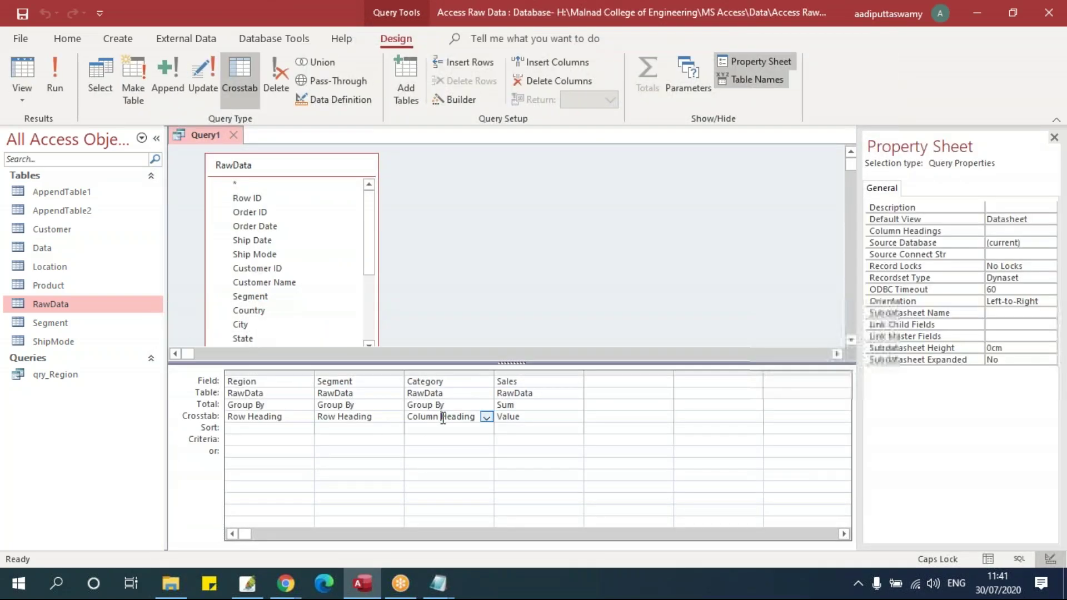
Remove the Region field from the crosstab query's design and run the query
click(517, 373)
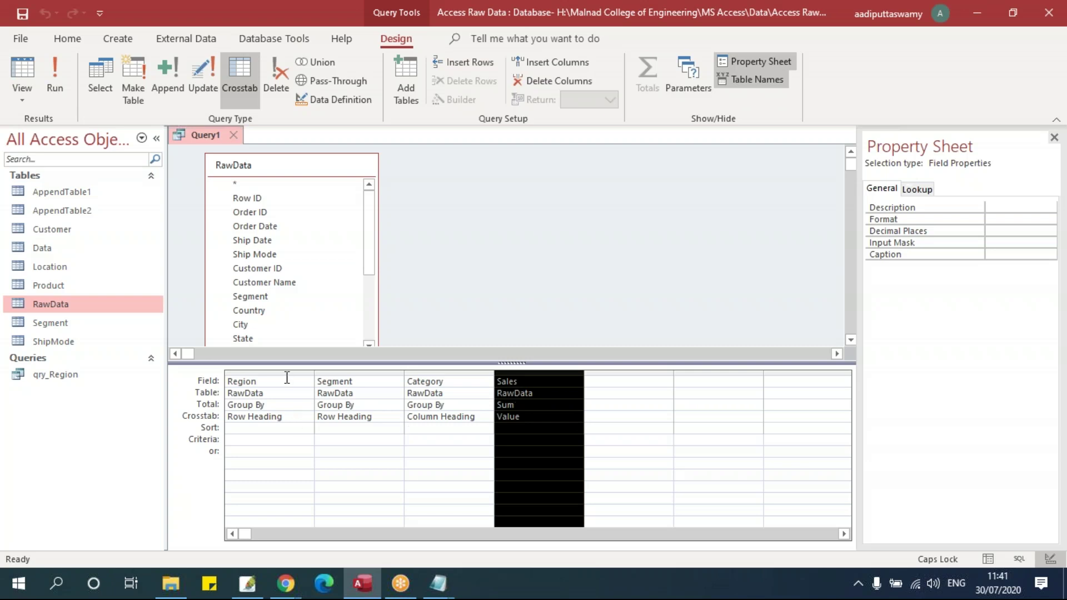
drag(287, 372, 349, 372)
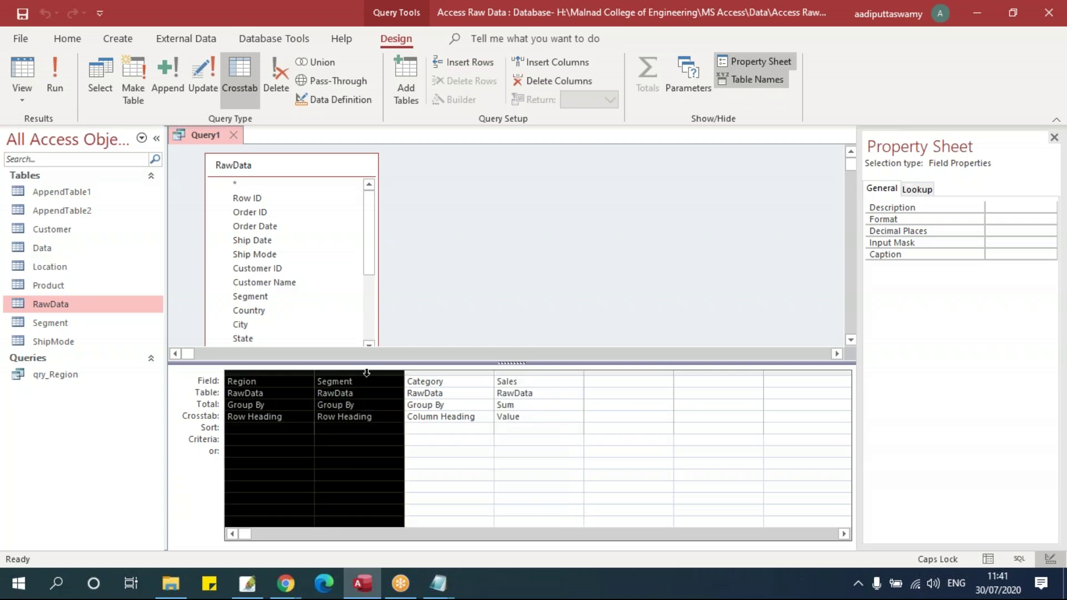
click(295, 379)
click(293, 373)
key(Delete)
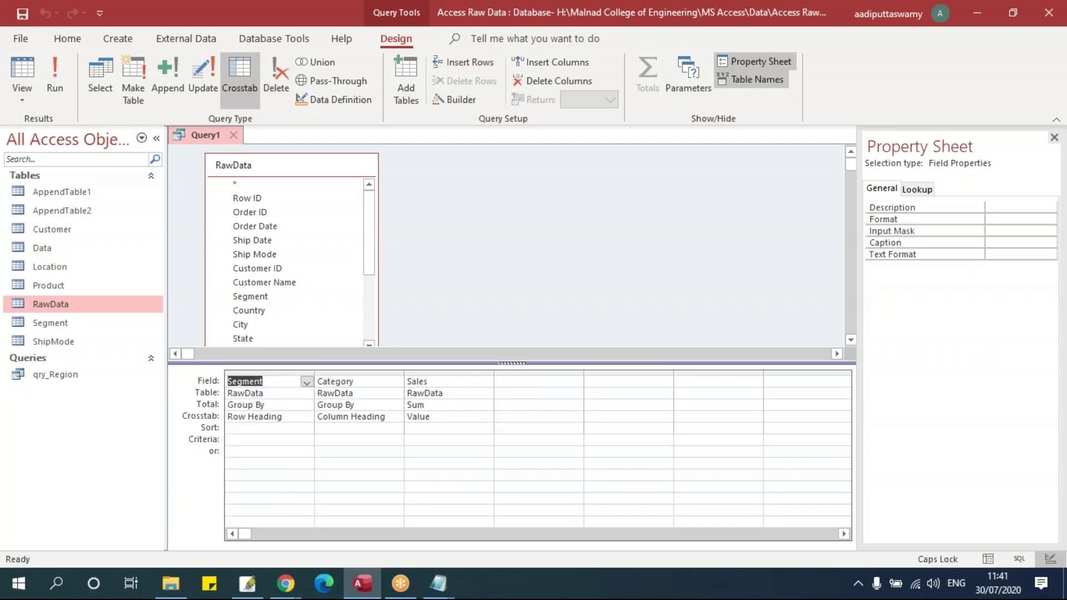
click(54, 78)
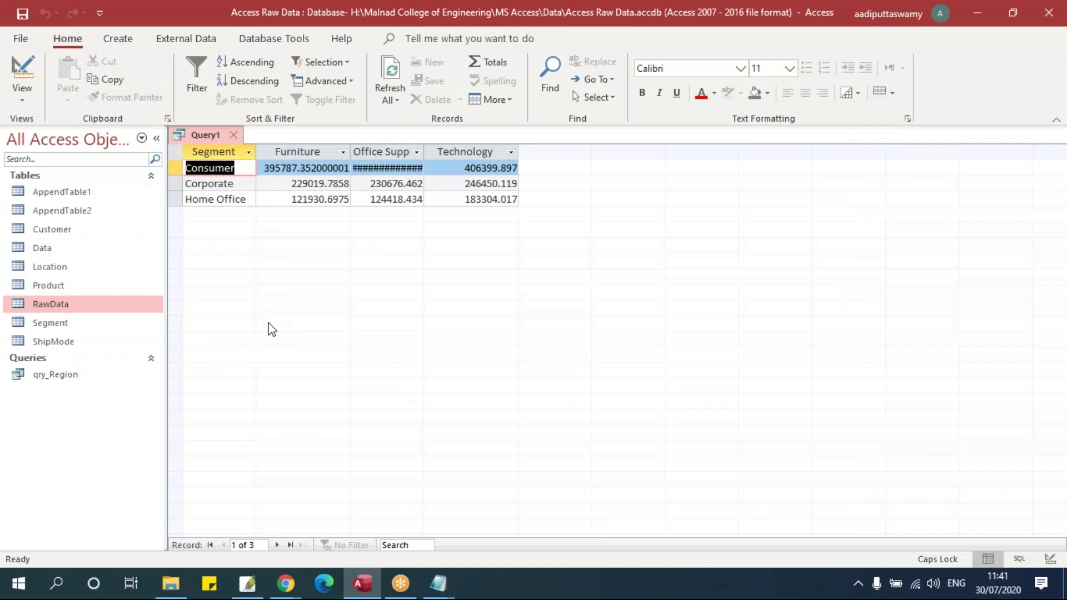
In Notepad, add the heading "Cross Tab" with an underline of equals signs above the TRANSFORM statement in Query04 and save the file
mouse_move(438, 584)
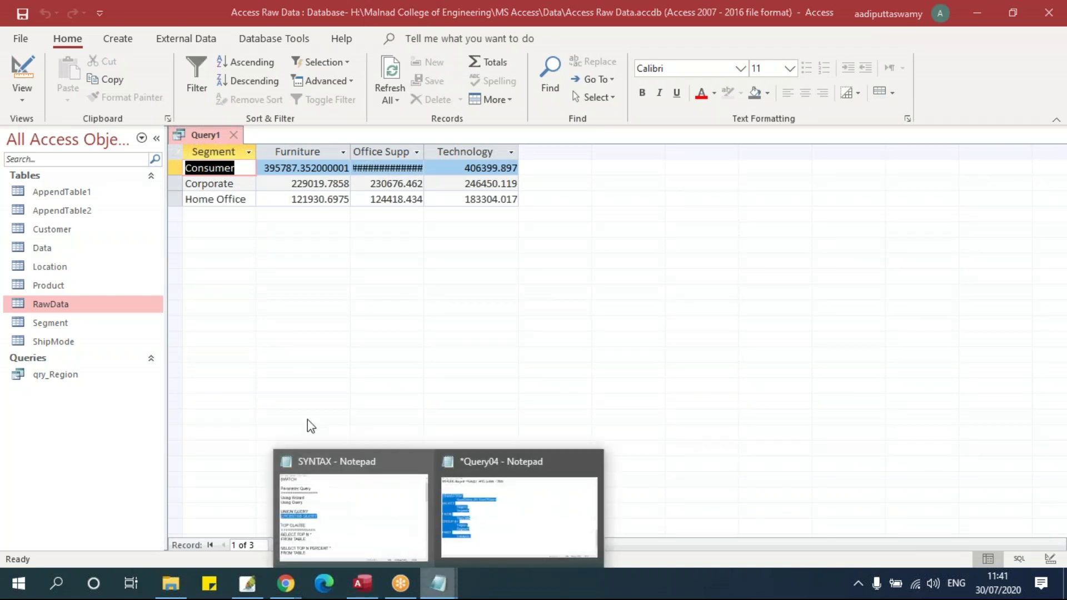
click(504, 542)
click(229, 319)
click(128, 125)
text(Cross Rab)
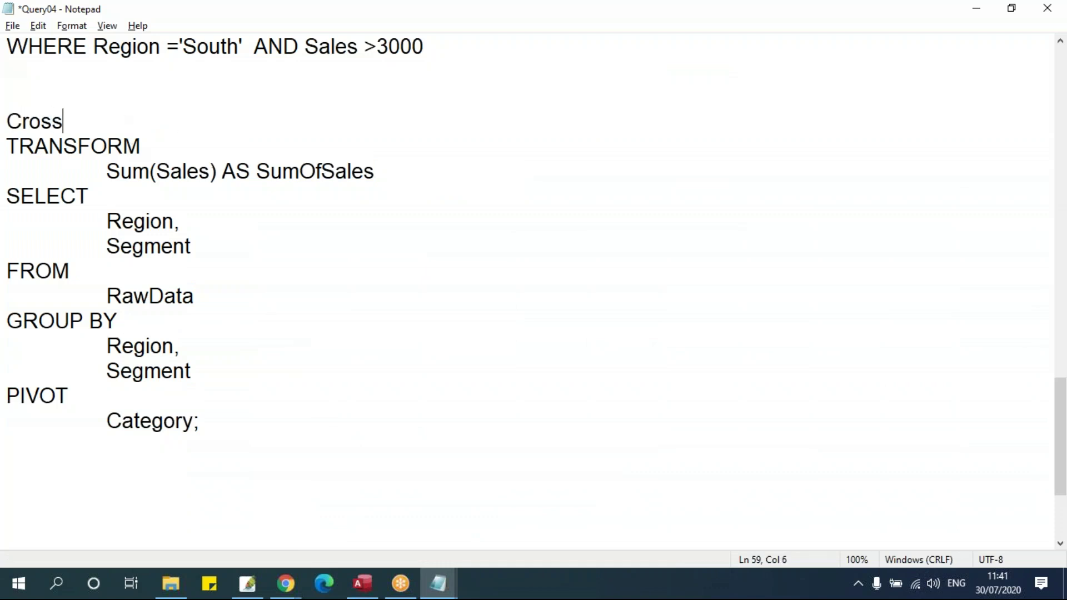
key(BackSpace)
key(BackSpace)
key(BackSpace)
text(Tabl)
key(BackSpace)
key(Return)
text(==================)
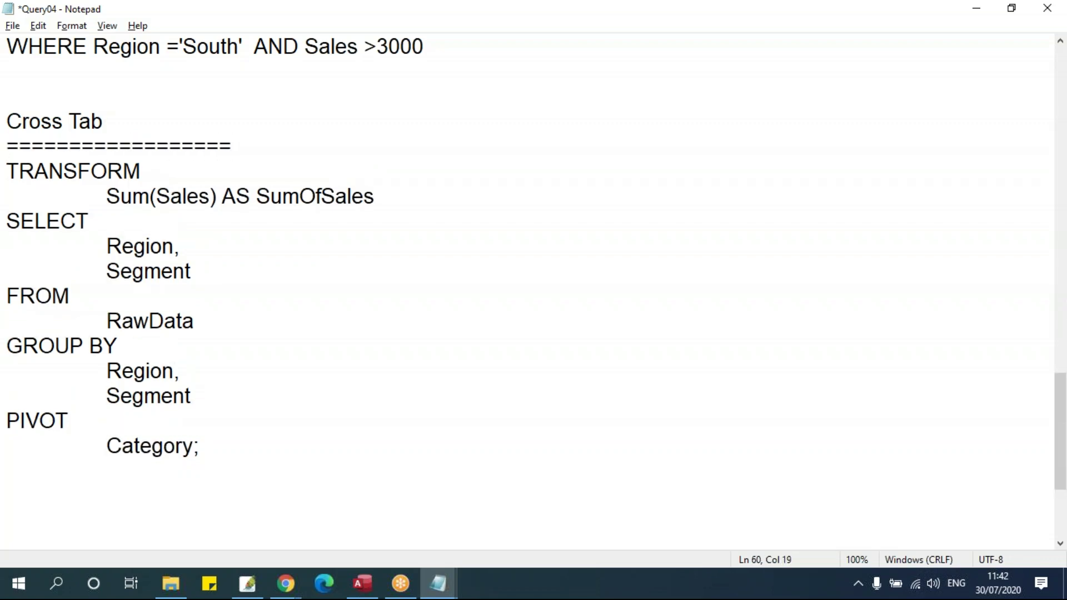
key(alt+Tab)
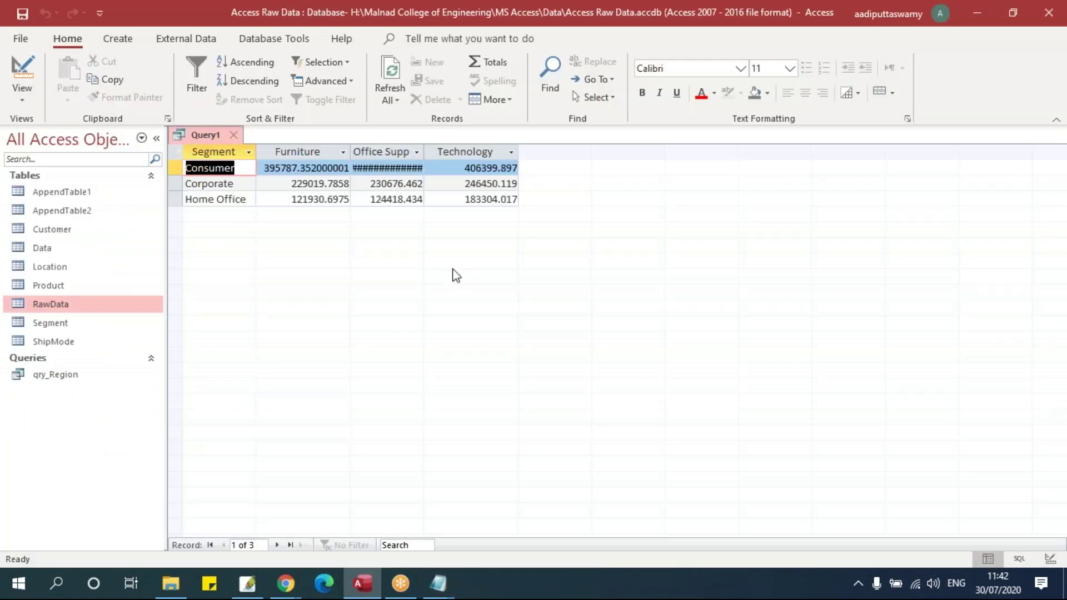
key(alt+Tab)
click(300, 246)
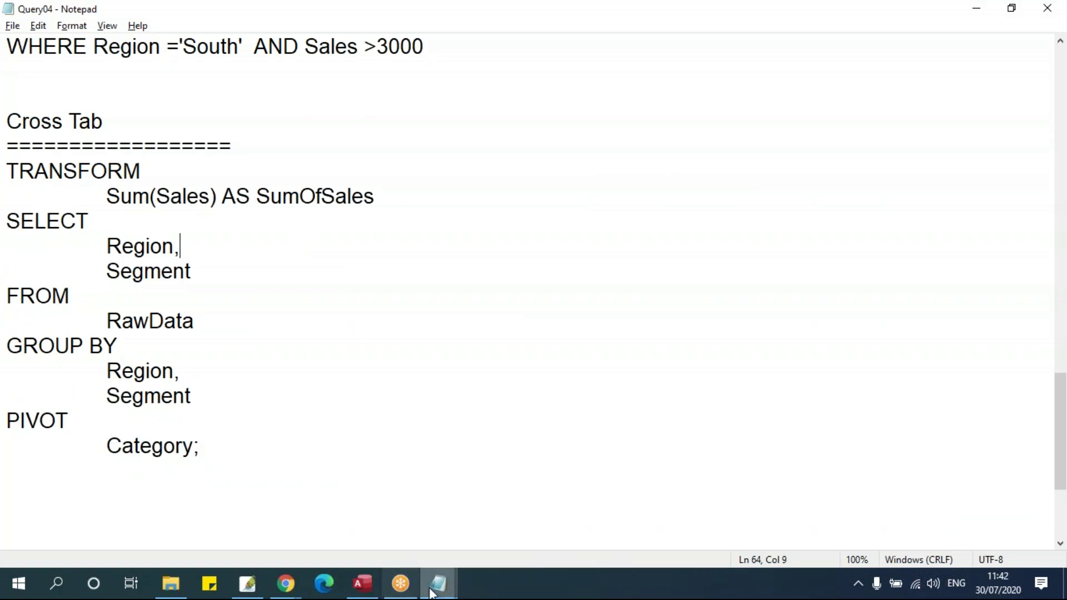
Look up the TOP clause syntax in the SYNTAX notes in Notepad
mouse_move(438, 584)
click(348, 538)
click(331, 332)
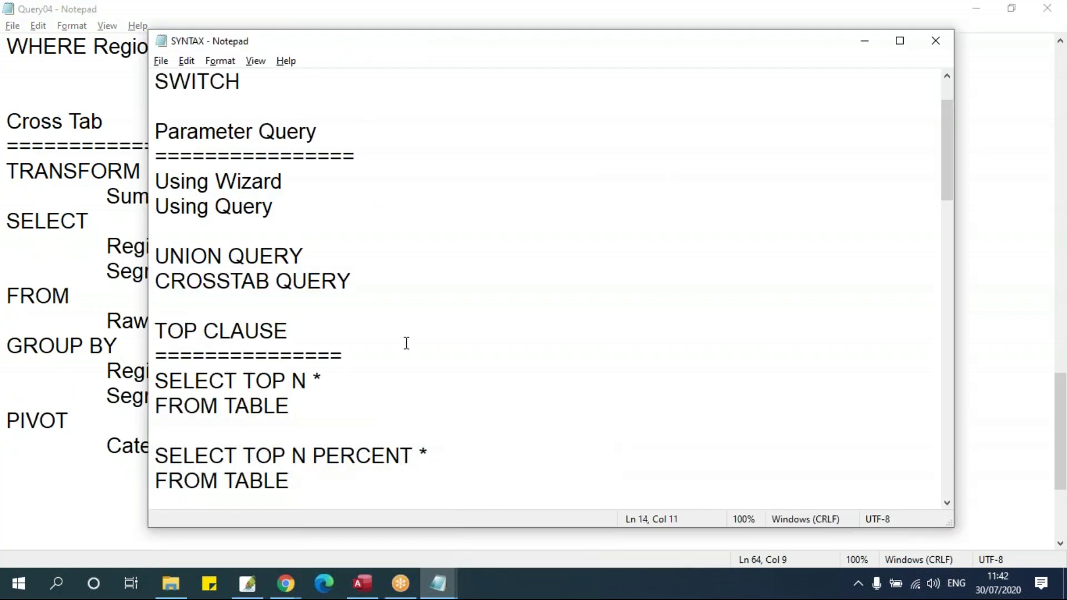
scroll(406, 342, down, 1)
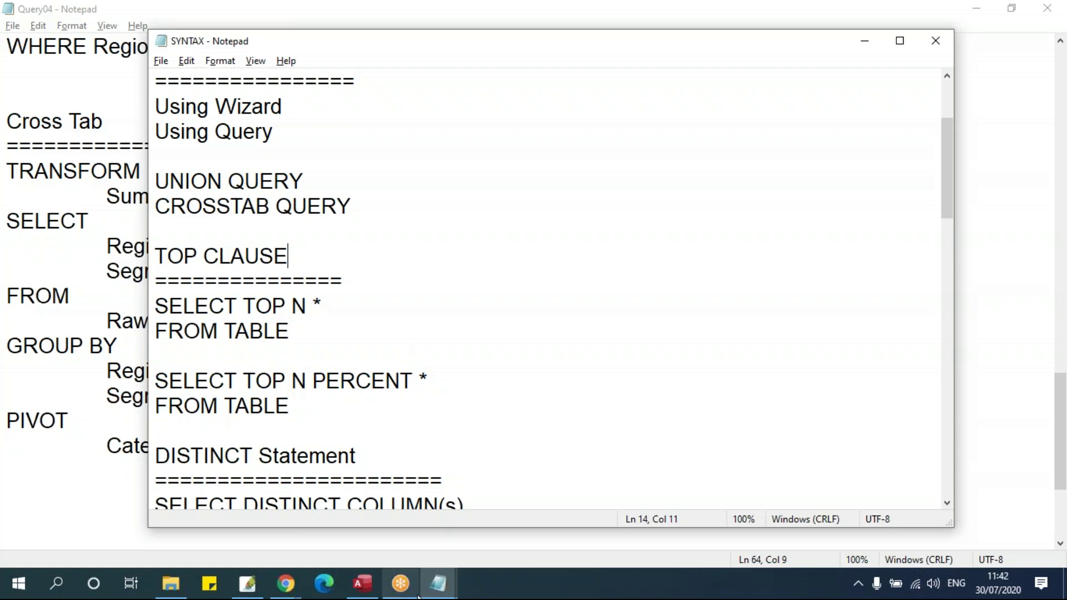
click(438, 584)
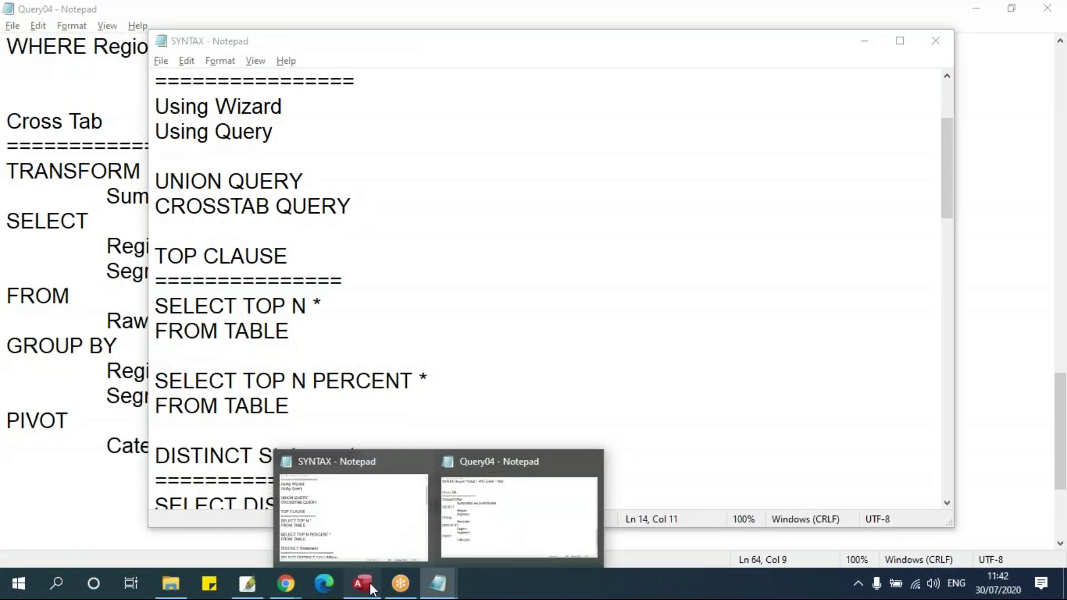
Switch to Access, delete the Segment, Category and Sales fields from Query1's design, and try to add all RawData fields
click(362, 584)
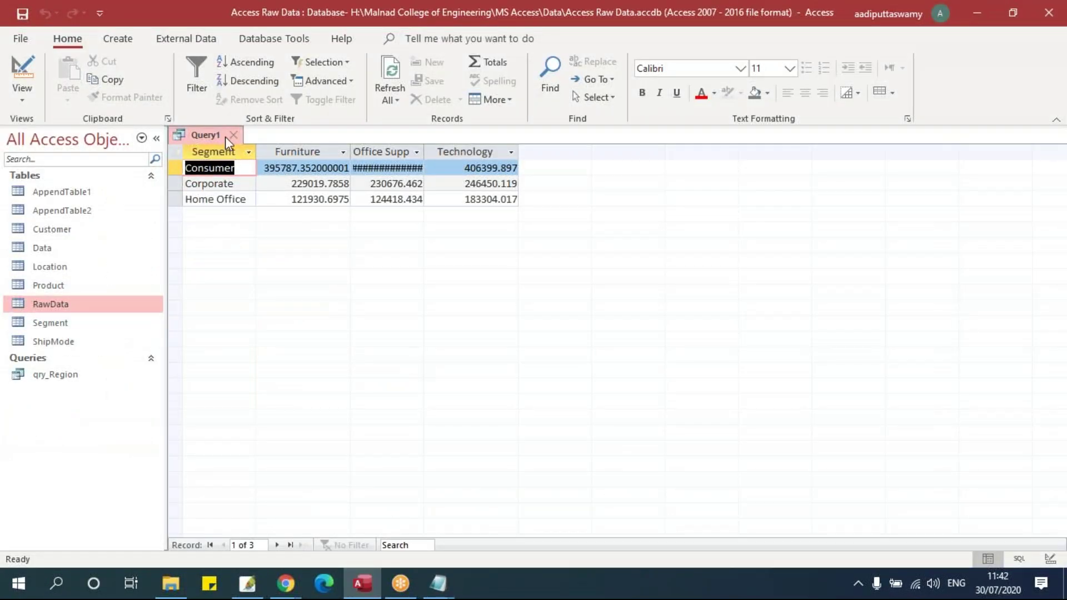
right_click(208, 133)
click(269, 222)
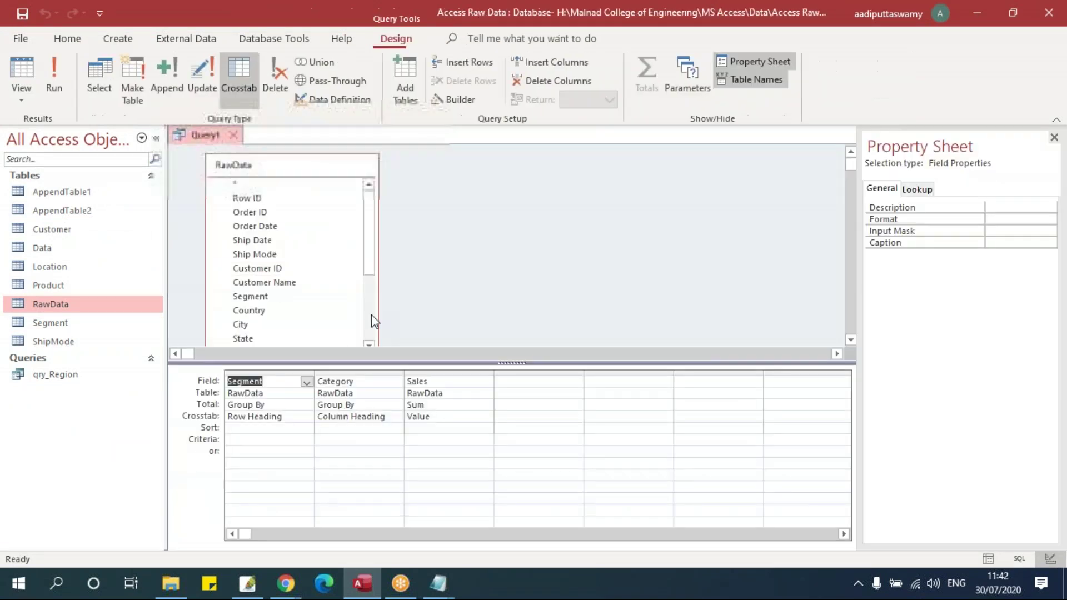
drag(255, 372, 447, 382)
key(Delete)
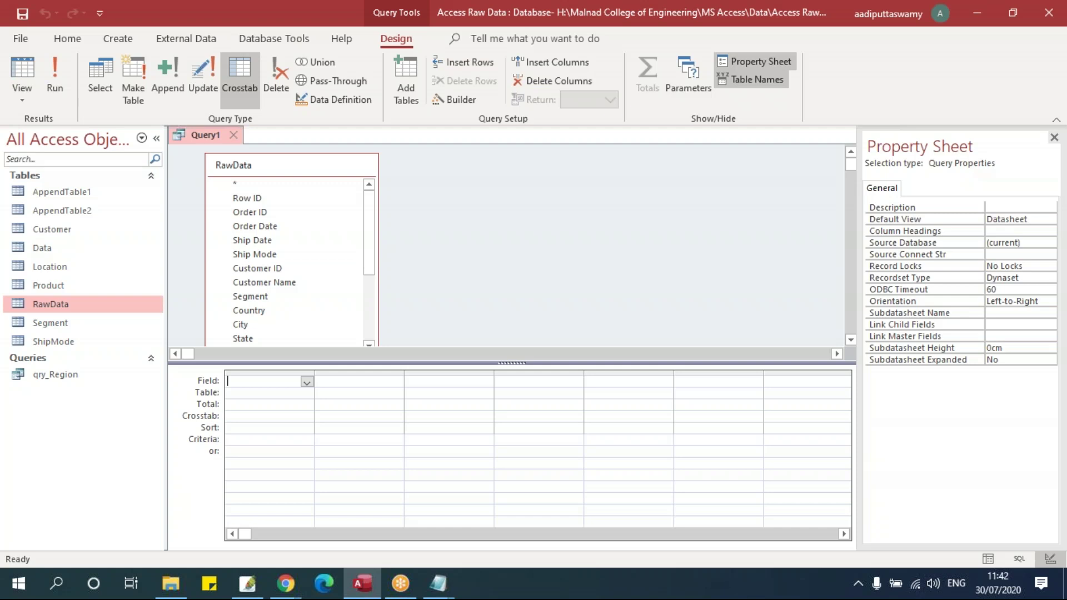
drag(241, 183, 267, 379)
click(541, 352)
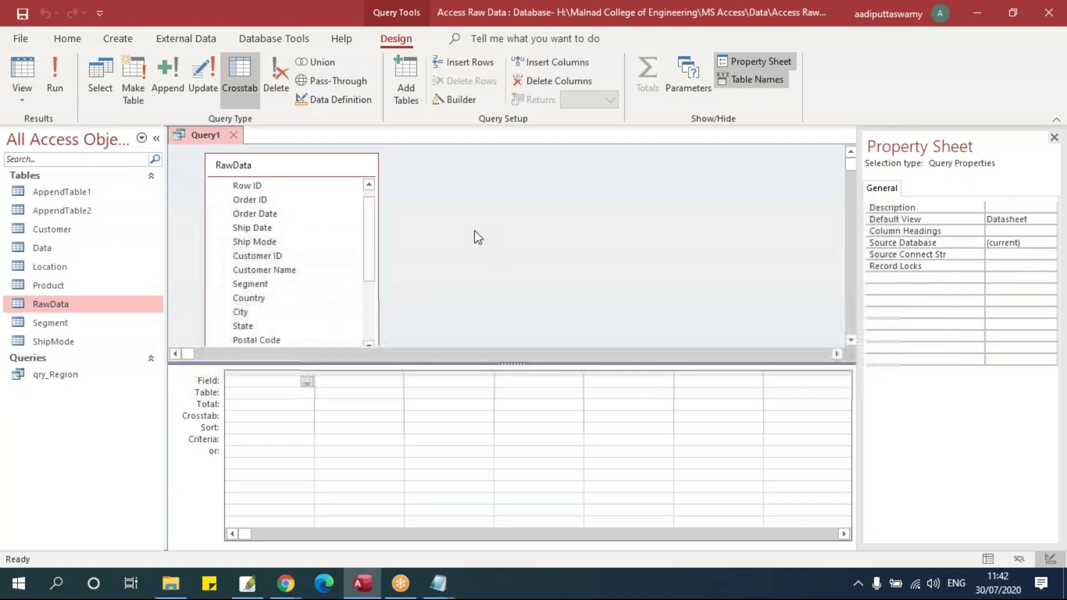
scroll(368, 209, up, 1)
Close Query1 without saving and create a new query in SQL view with no tables added
click(233, 135)
click(538, 336)
click(119, 39)
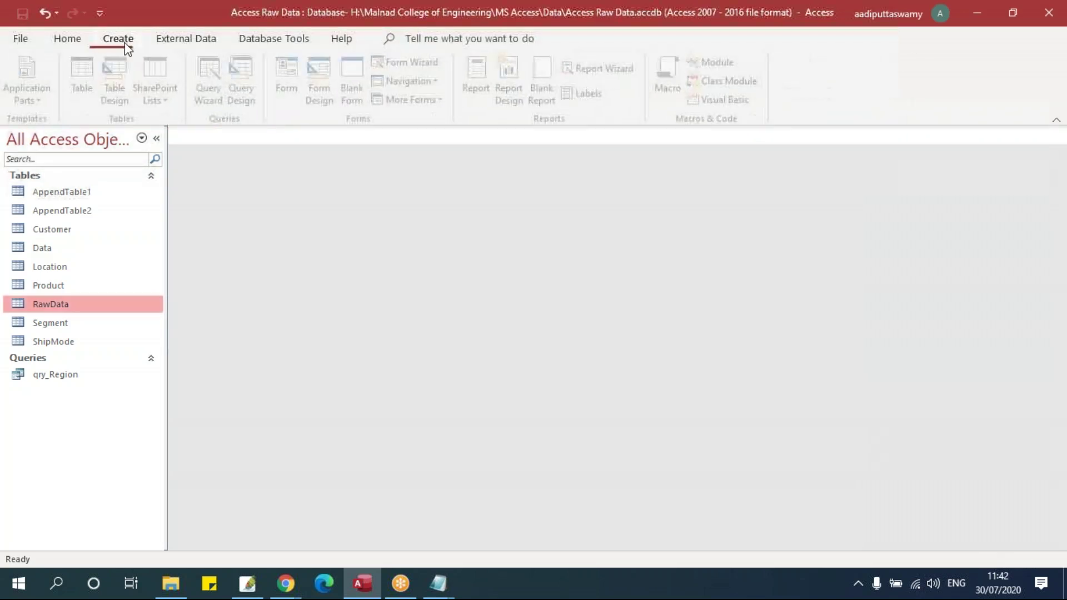
click(259, 93)
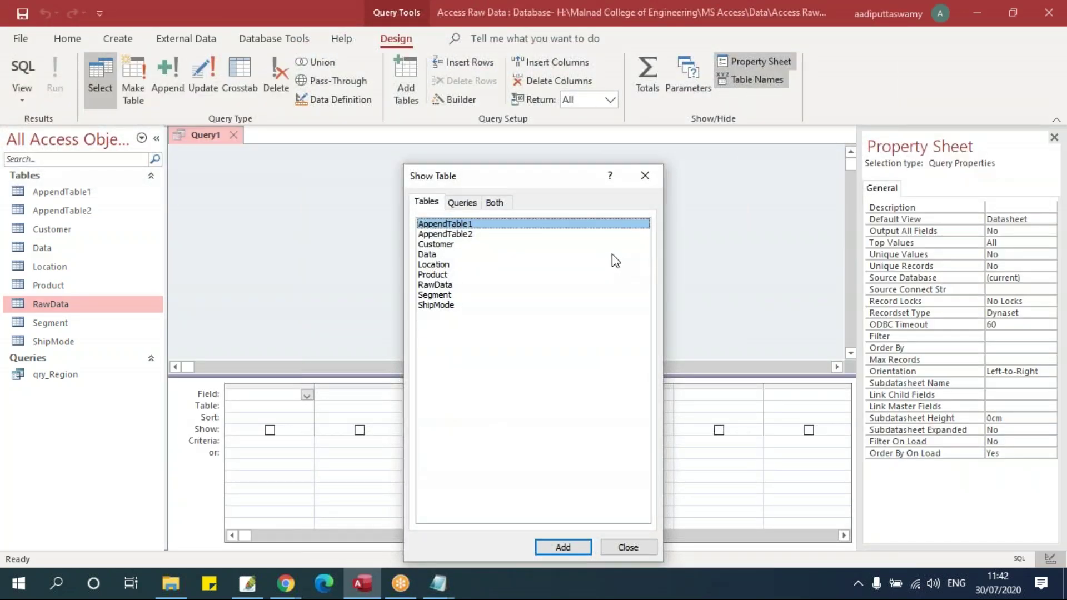
click(645, 176)
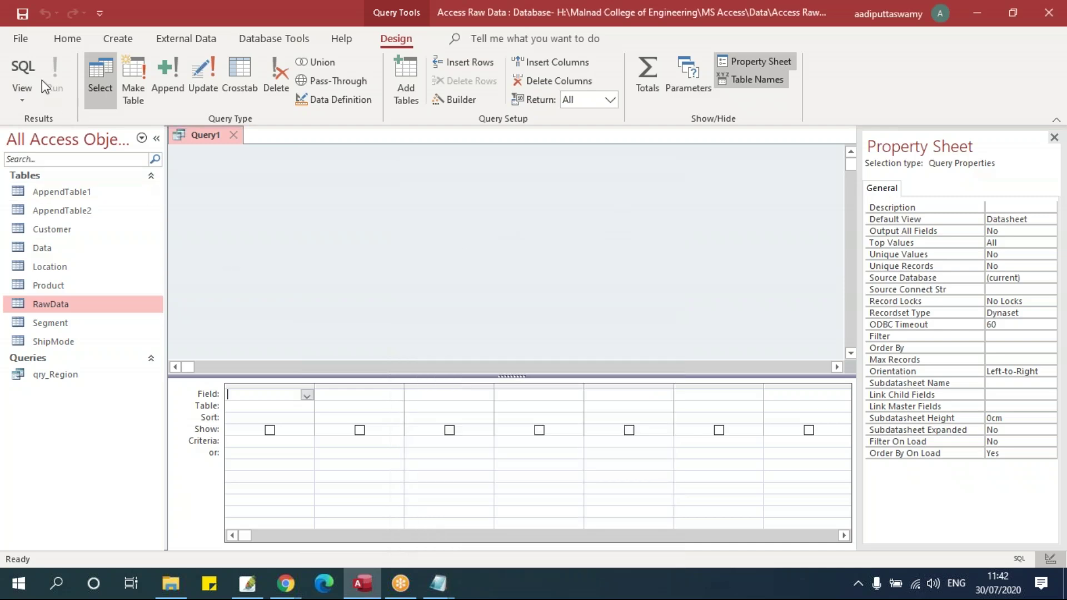
click(22, 72)
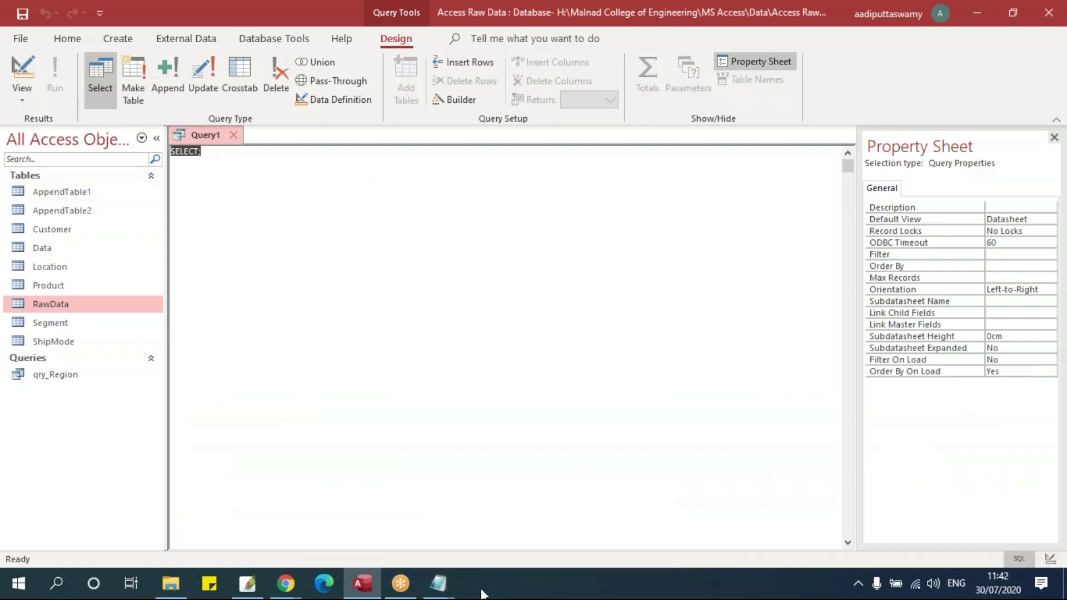
Write an SQL statement for the top 10 records with all fields from RawData and try to run it
text(select TOP 10 * from Raw)
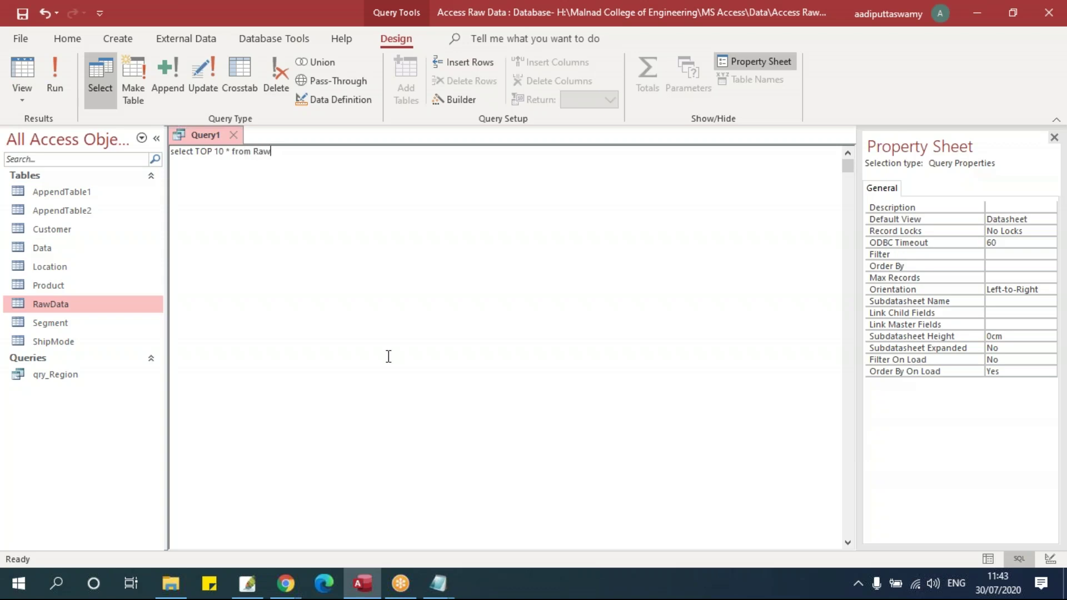
text(ata)
drag(194, 152, 140, 156)
key(Caps_Lock)
text(SEELCT)
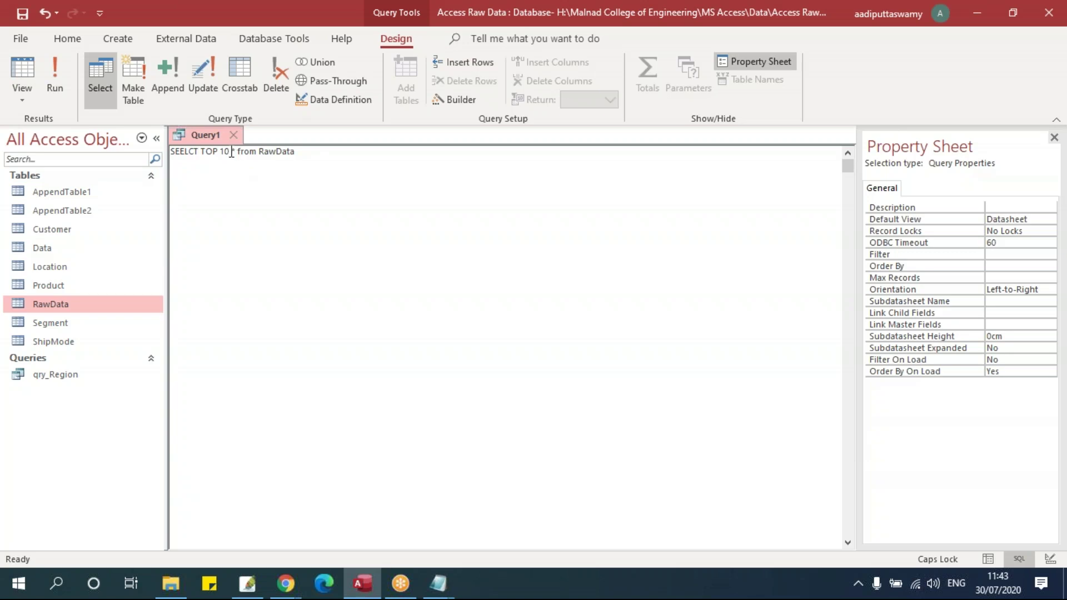
key(End)
click(66, 87)
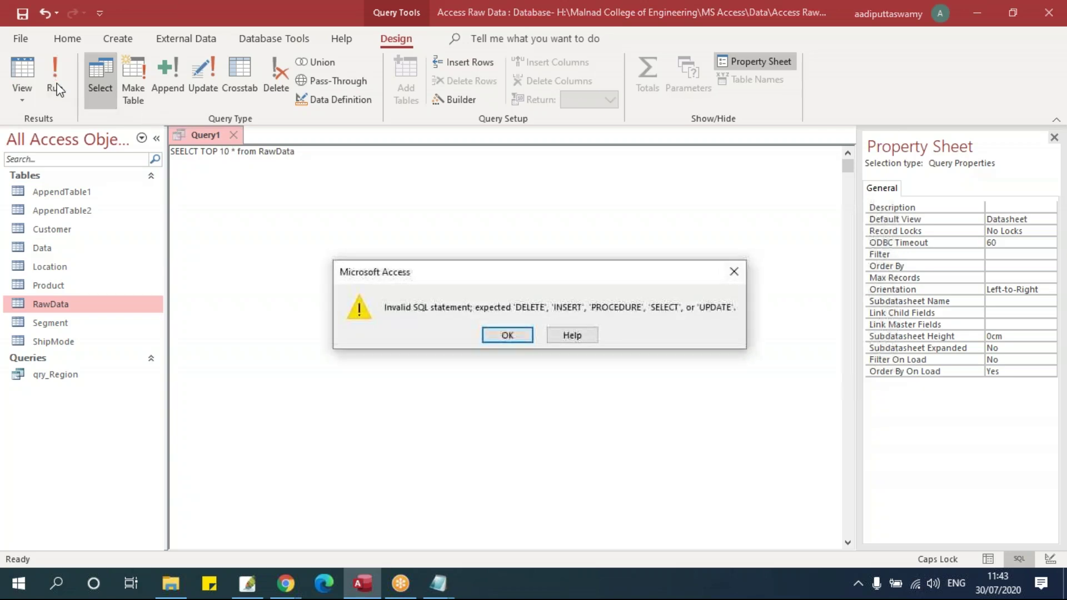
click(507, 335)
click(285, 184)
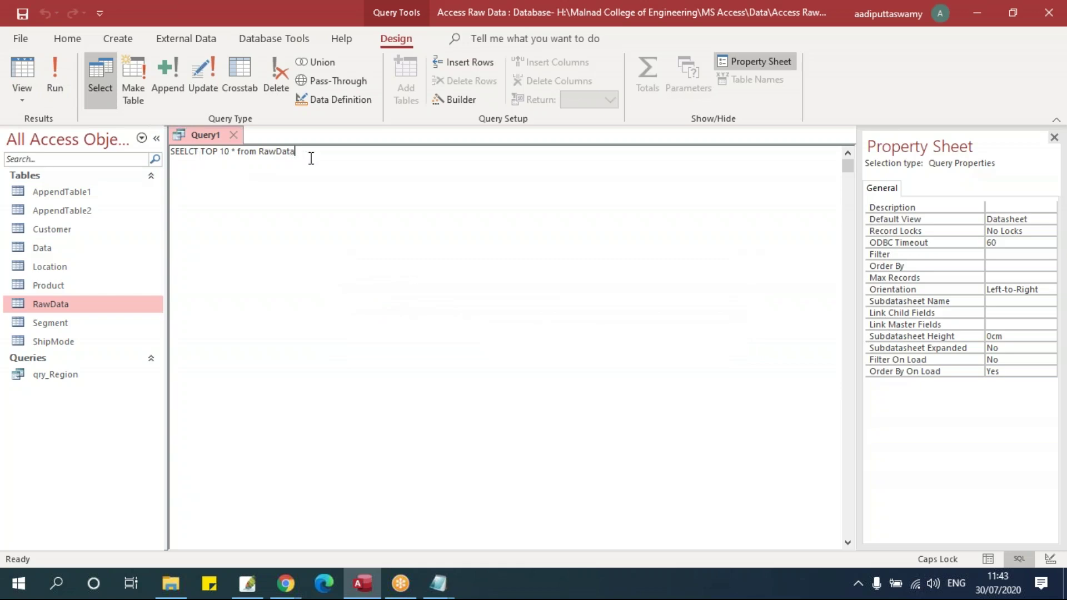
Check the TOP syntax in the Notepad notes, correct the Access statement's first keyword to SELECT, and run the query
key(alt+Tab)
click(381, 331)
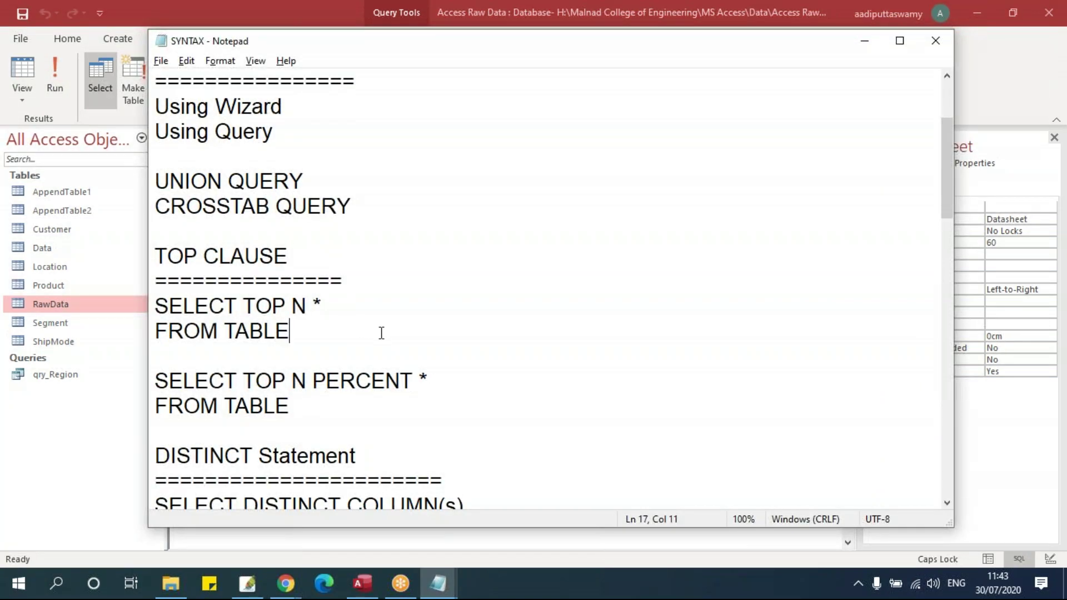
key(alt+Tab)
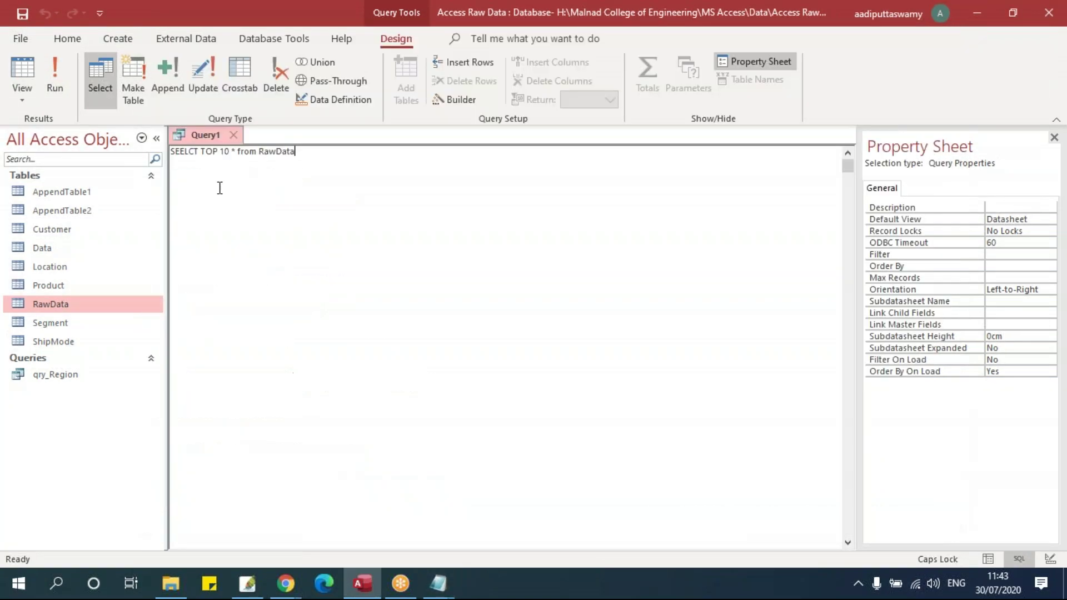
double_click(201, 154)
text(SELEC)
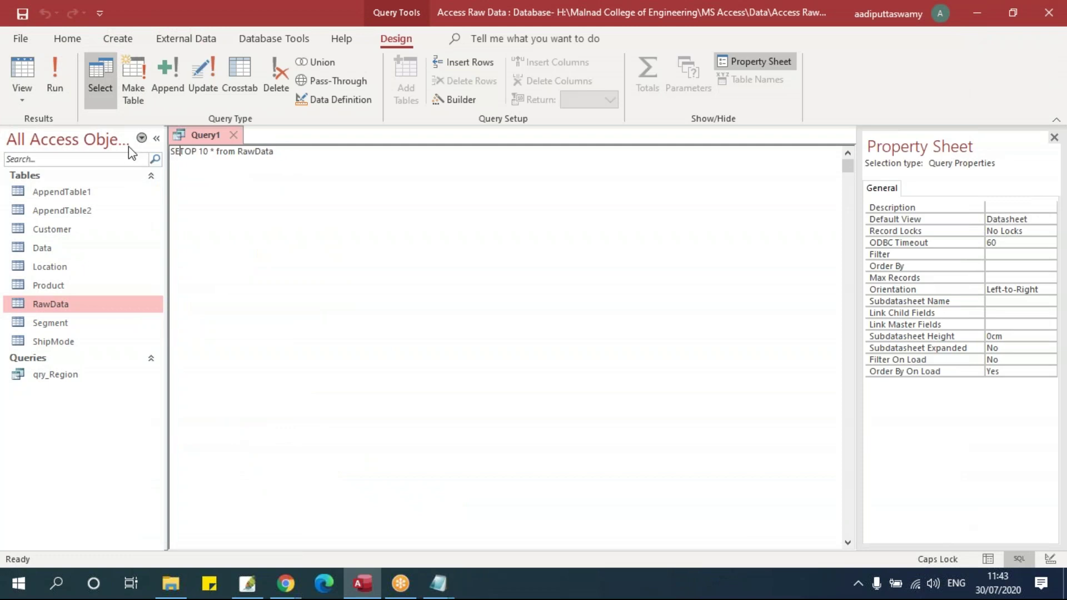
text(T)
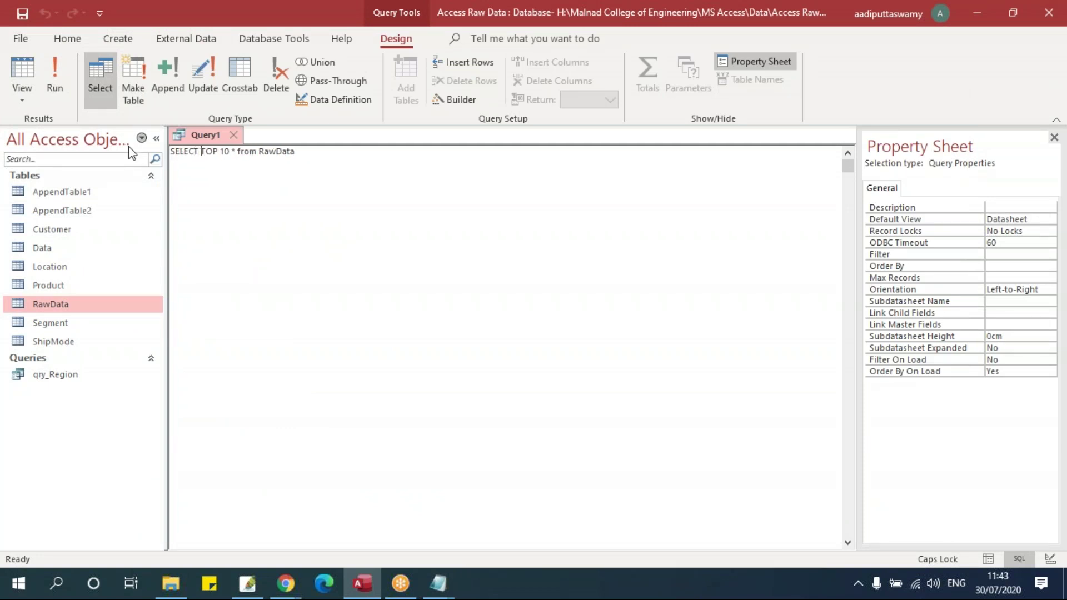
click(55, 75)
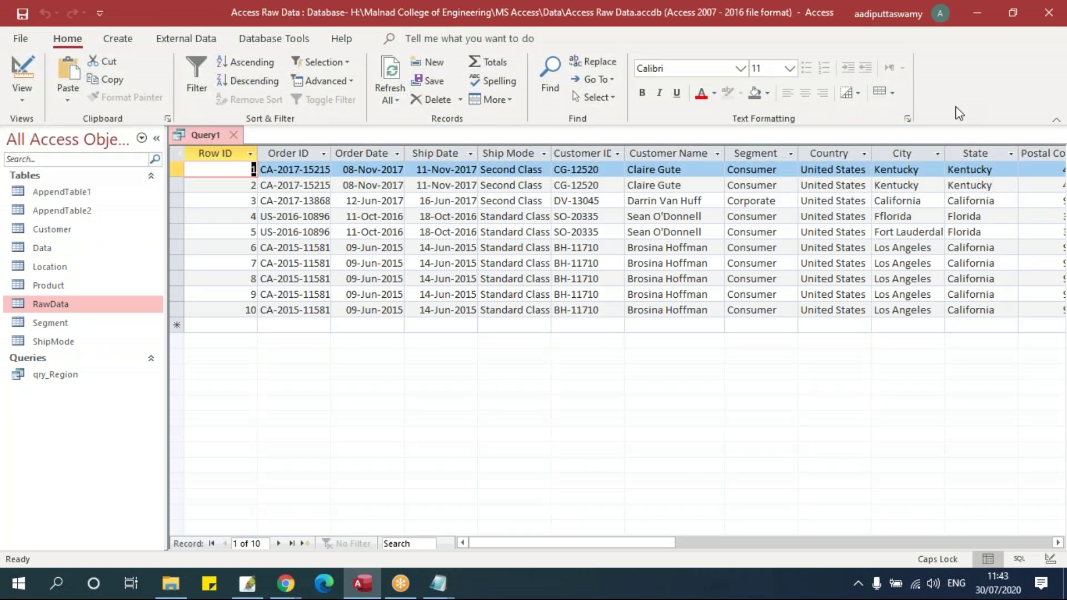
View the TOP 10 query in design view
click(431, 232)
right_click(215, 137)
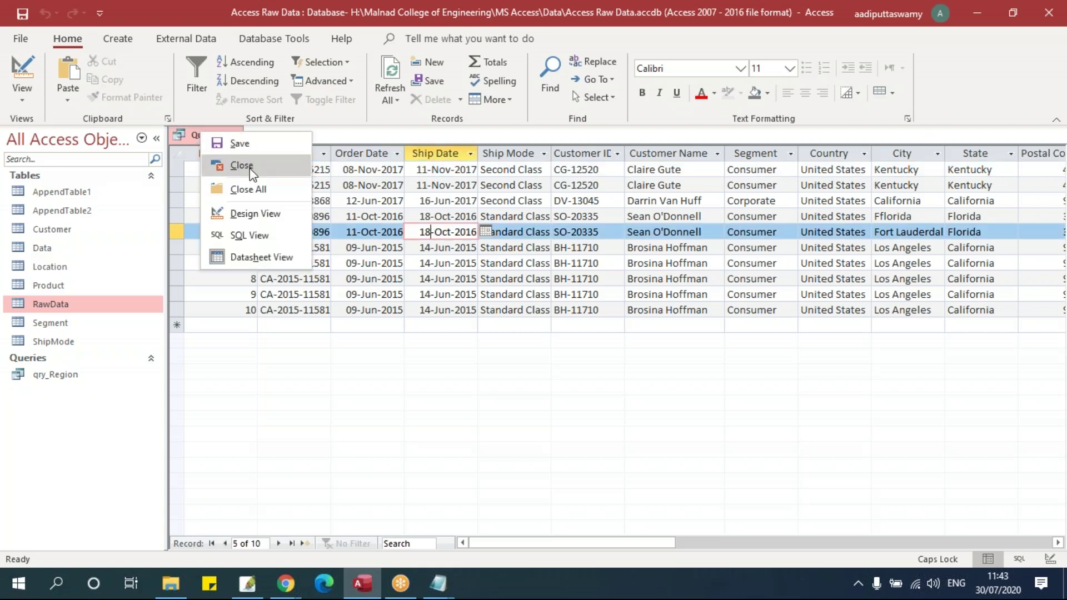
click(231, 212)
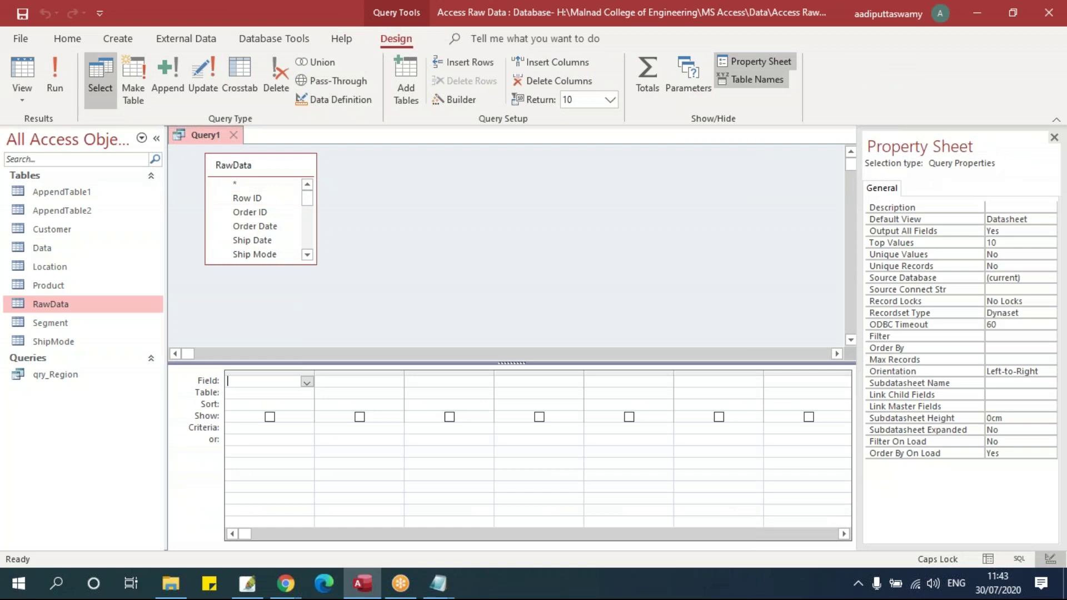
Change the SQL statement to SELECT TOP 100 * from RawData, run it, and check the last records
right_click(210, 135)
click(272, 238)
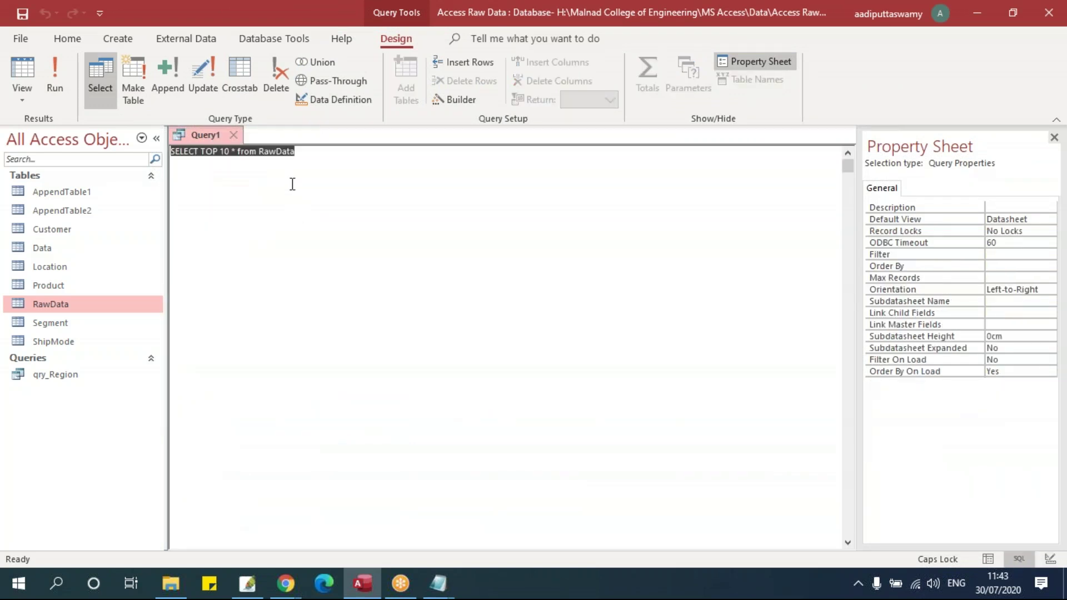
click(230, 153)
text(0)
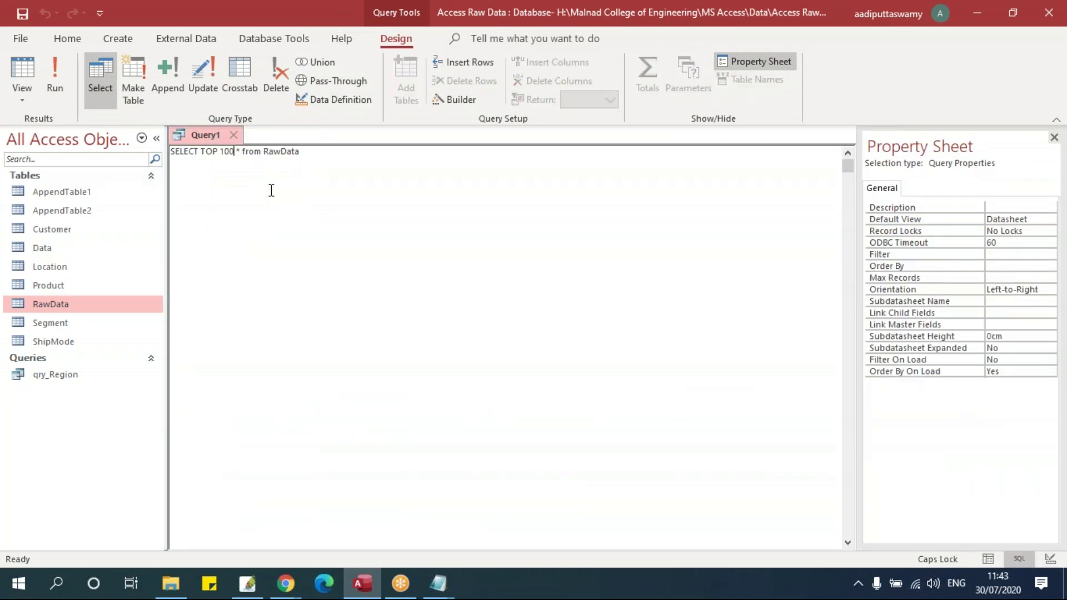
click(54, 78)
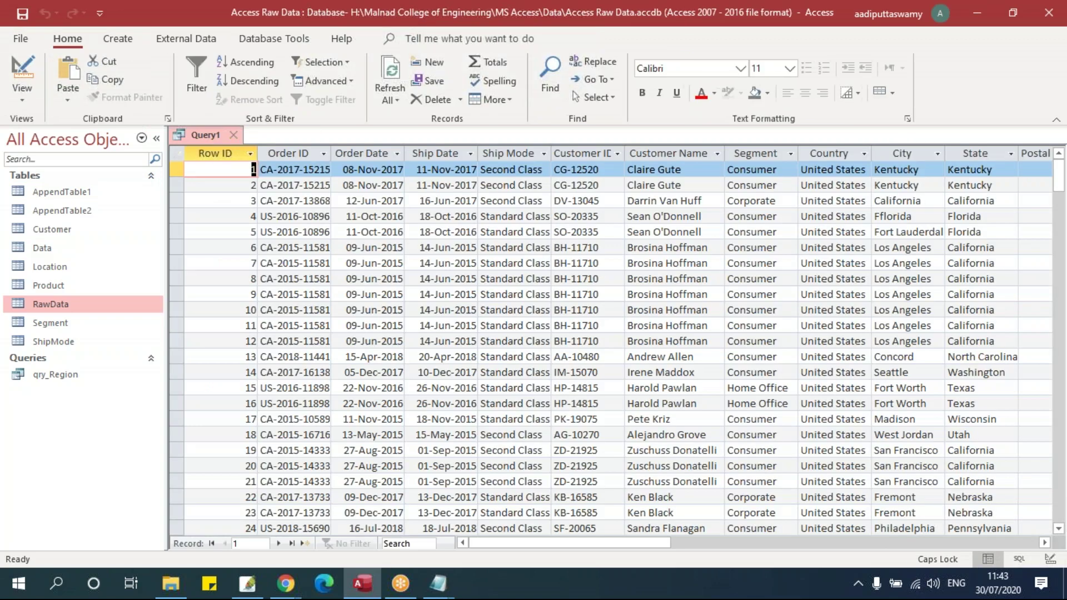
scroll(317, 392, down, 20)
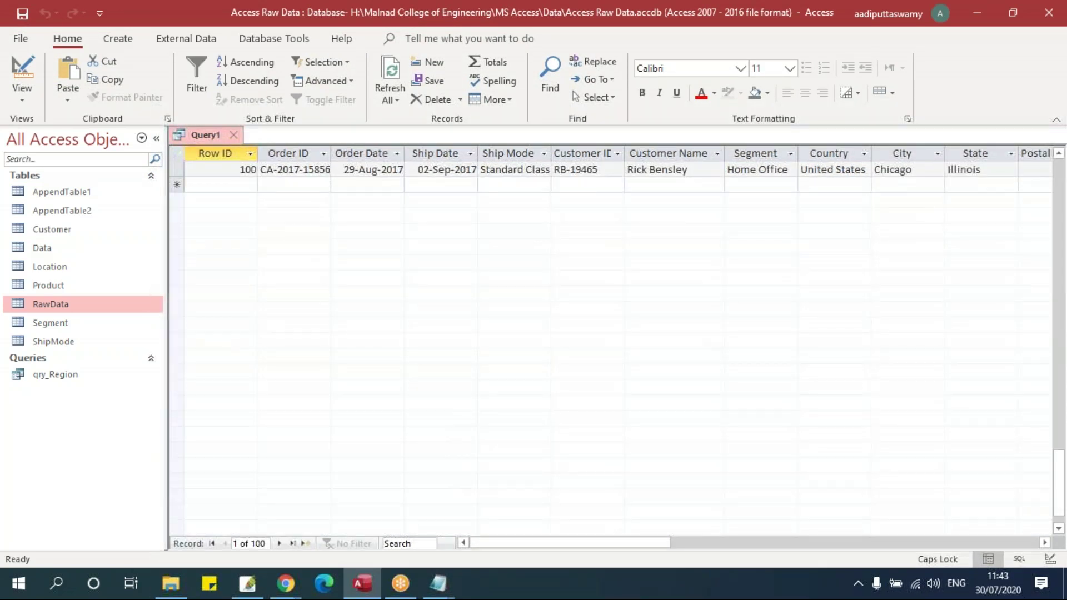
Scroll back to the first of the top 100 records, check the other columns, and view the query in design view
scroll(316, 392, up, 5)
scroll(273, 384, up, 20)
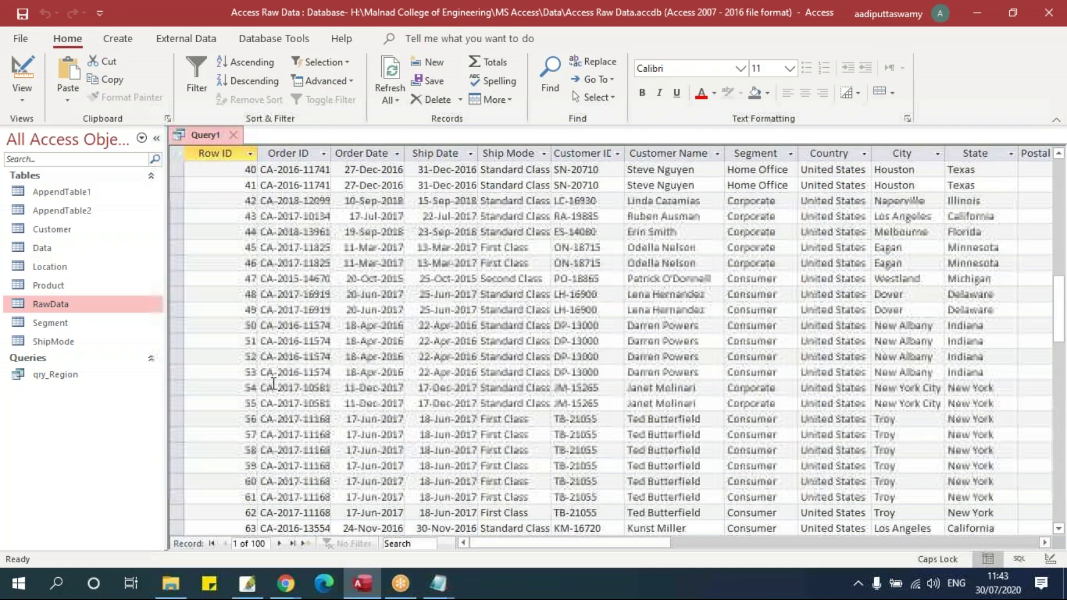
scroll(273, 384, up, 6)
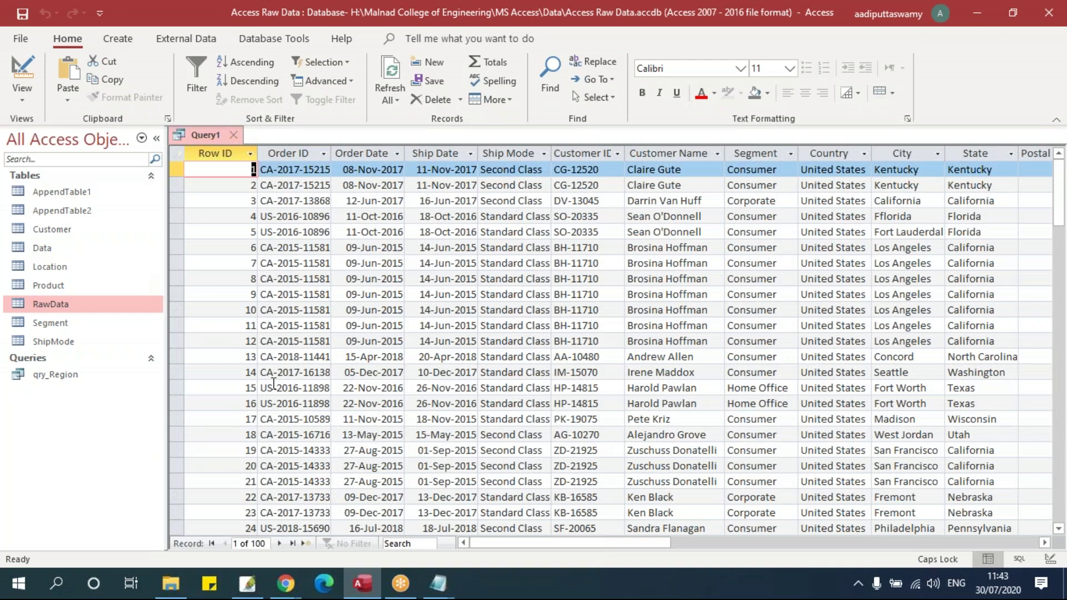
mouse_move(541, 543)
mouse_down()
mouse_move(709, 547)
mouse_move(541, 547)
mouse_up()
right_click(209, 135)
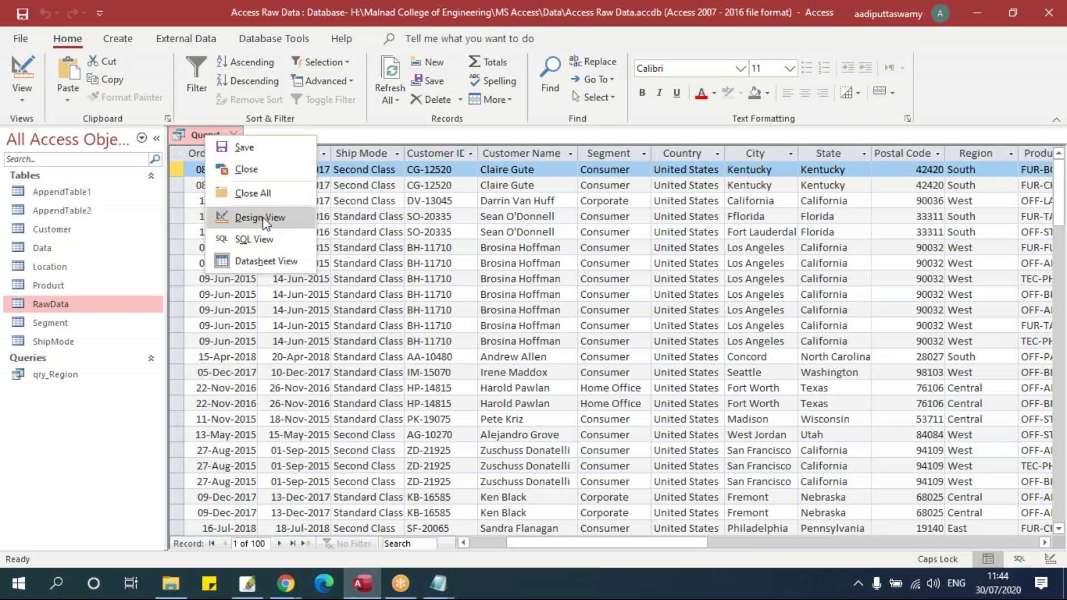
click(260, 221)
right_click(185, 133)
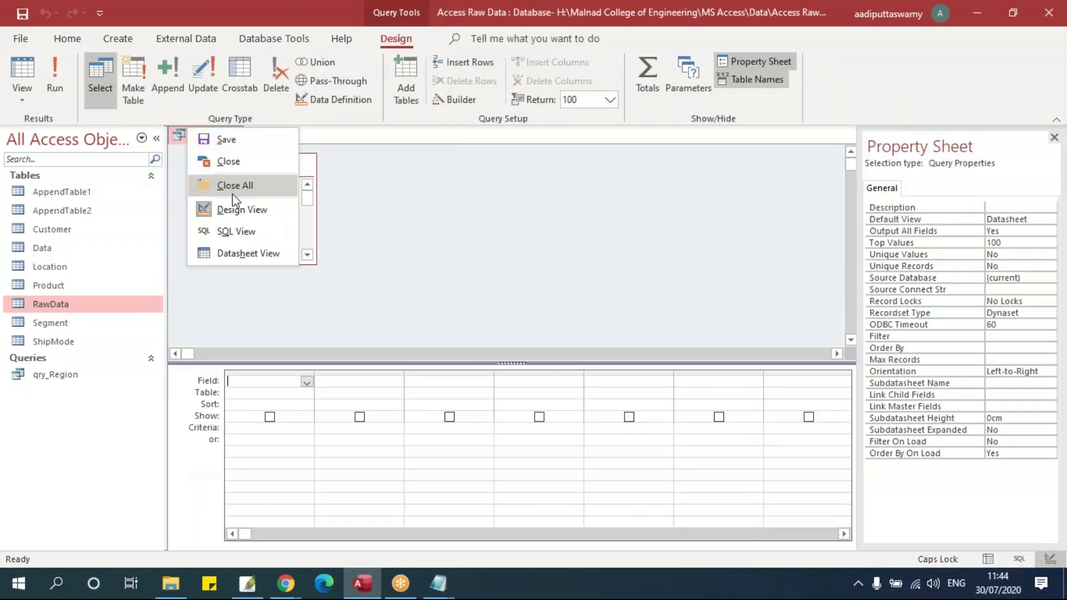
Return to the query's SQL and add the line ORDER BY Sales DESC below the SELECT statement
click(236, 231)
click(350, 155)
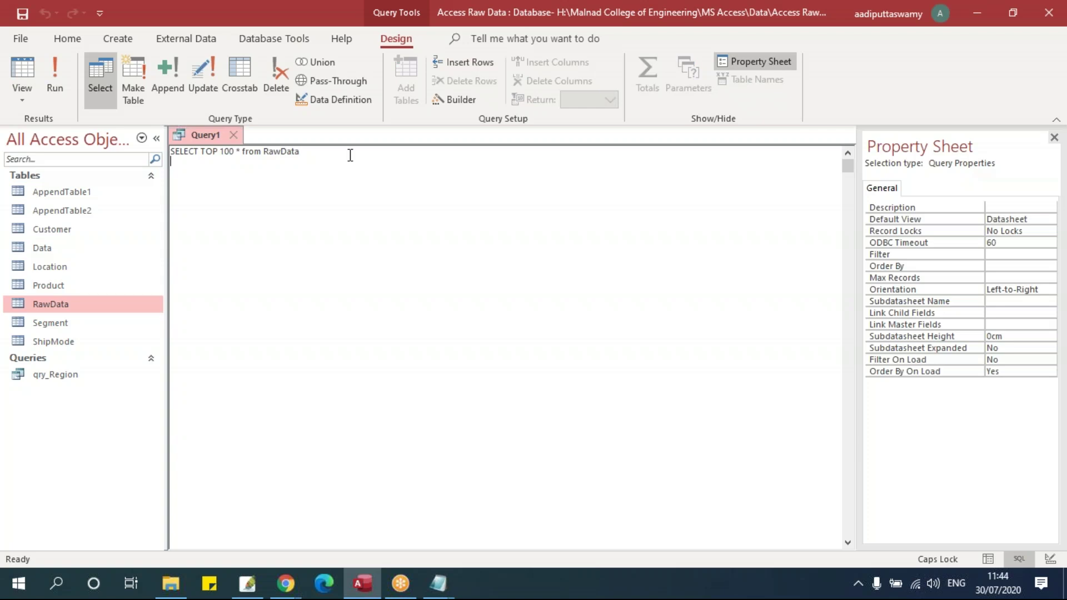
text(ORDER BY S)
key(Caps_Lock)
text(ales)
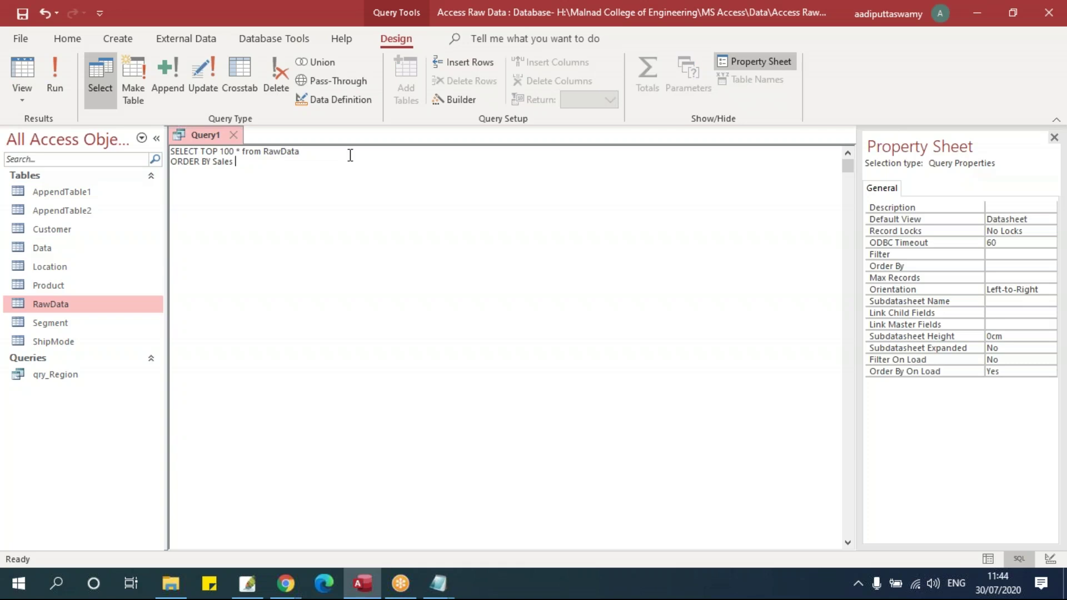
key(Caps_Lock)
text(es DESC)
Change the statement's record limit to TOP 10, run the query, and check the Sales column of the results
drag(274, 162, 171, 166)
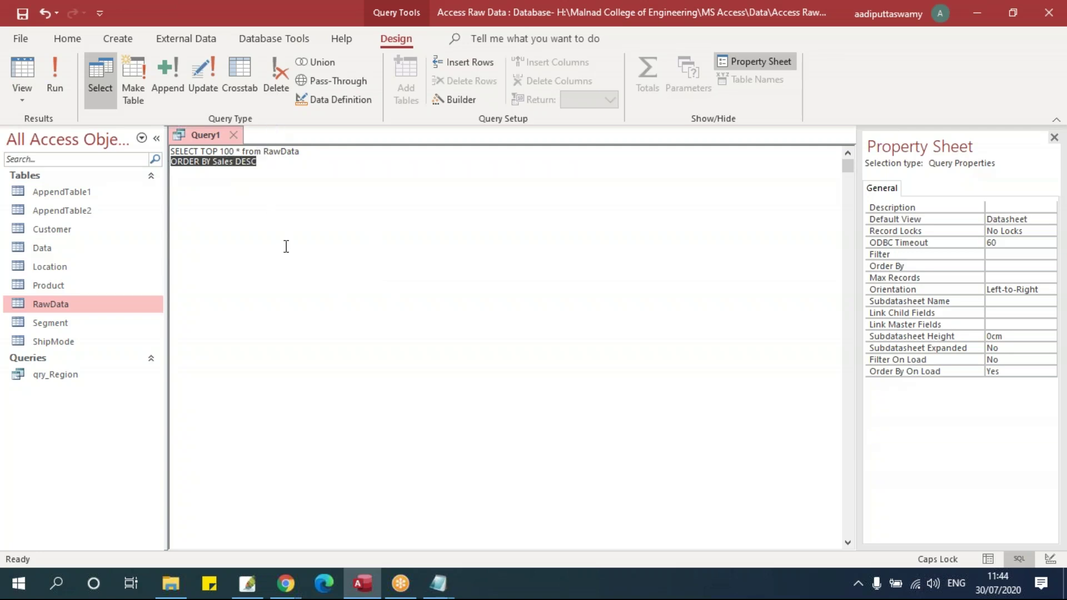
click(234, 157)
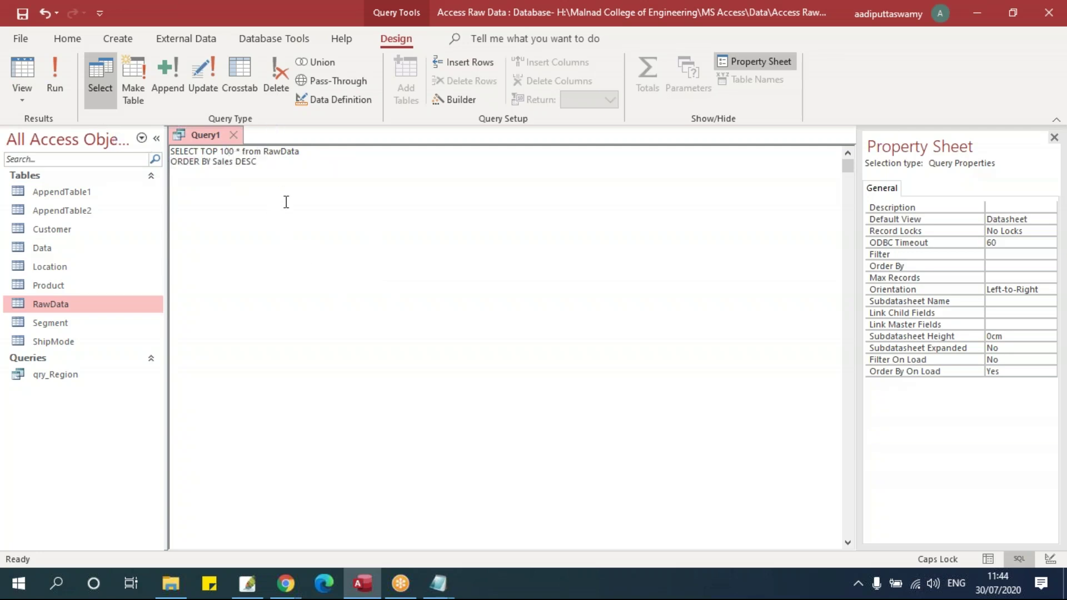
click(59, 84)
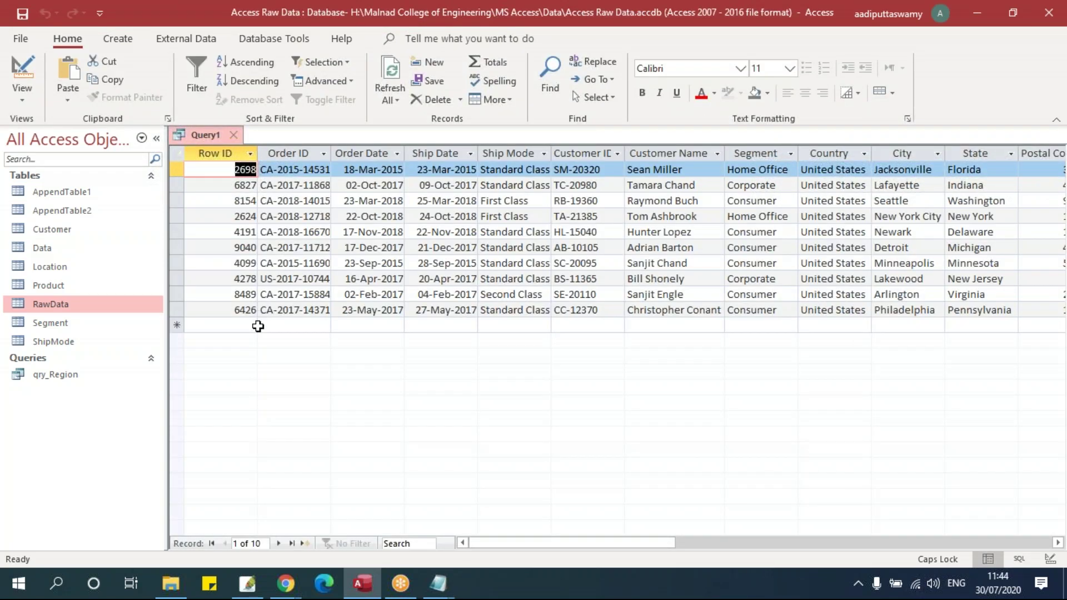
drag(523, 543, 745, 565)
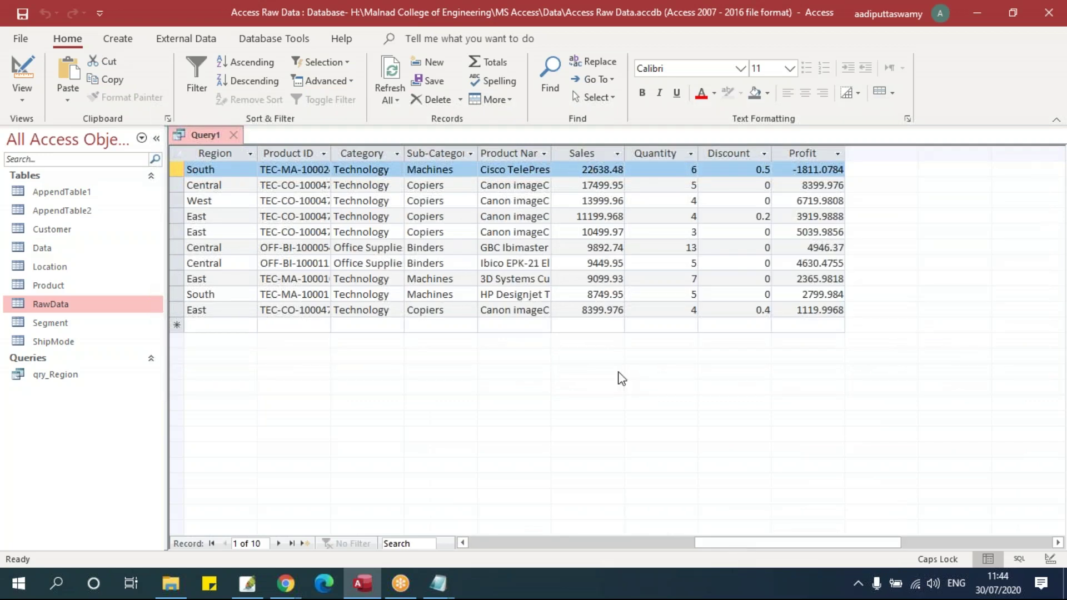
Cut the ORDER BY line from the SQL statement and run the TOP 10 query without sorting
right_click(204, 134)
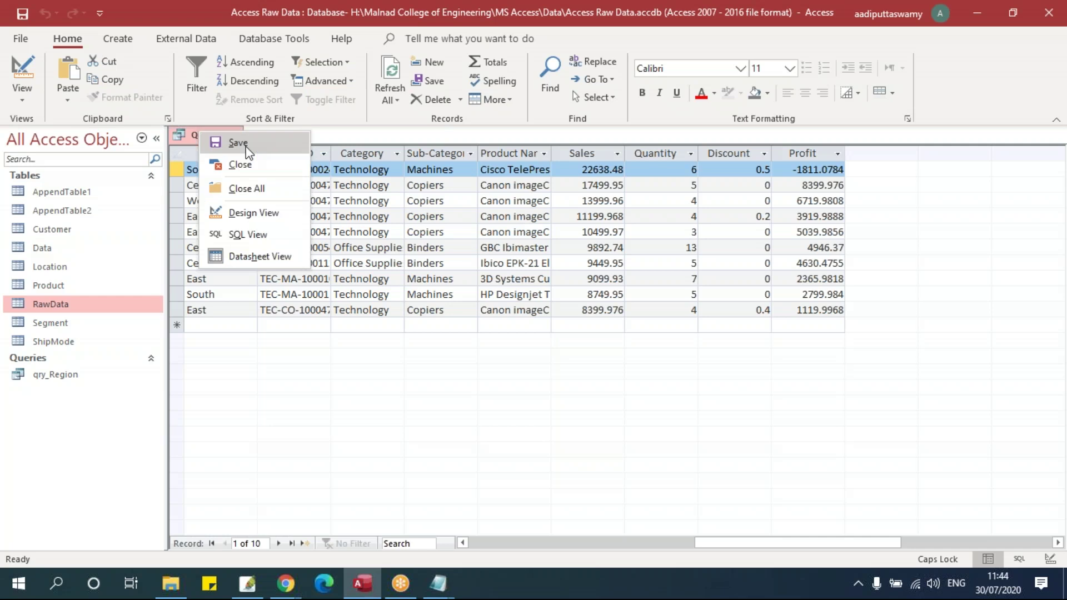
click(258, 237)
drag(264, 169, 106, 157)
key(ctrl+c)
key(Delete)
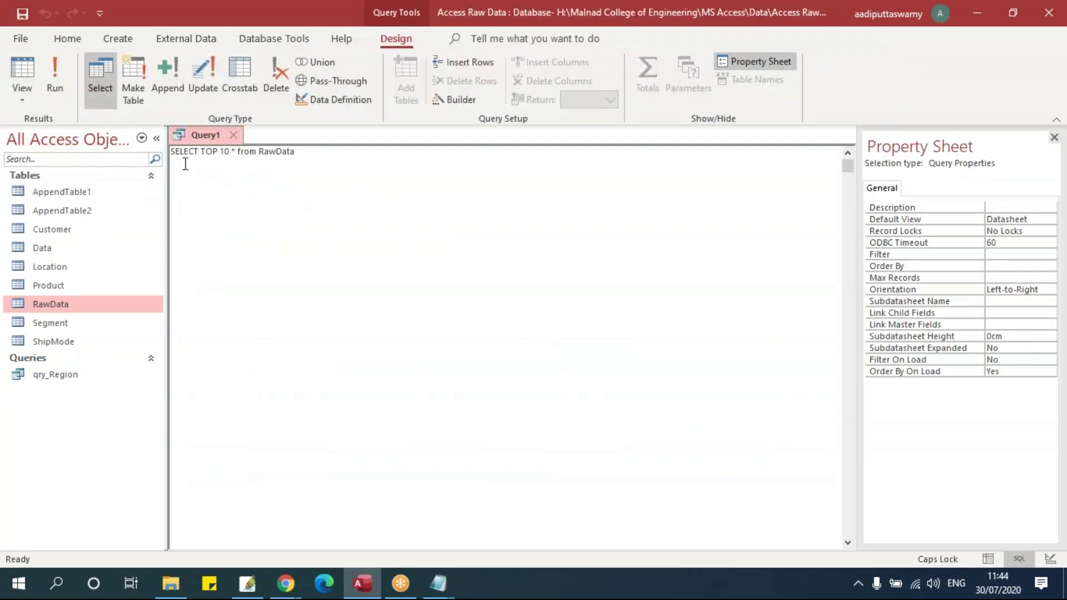
click(56, 75)
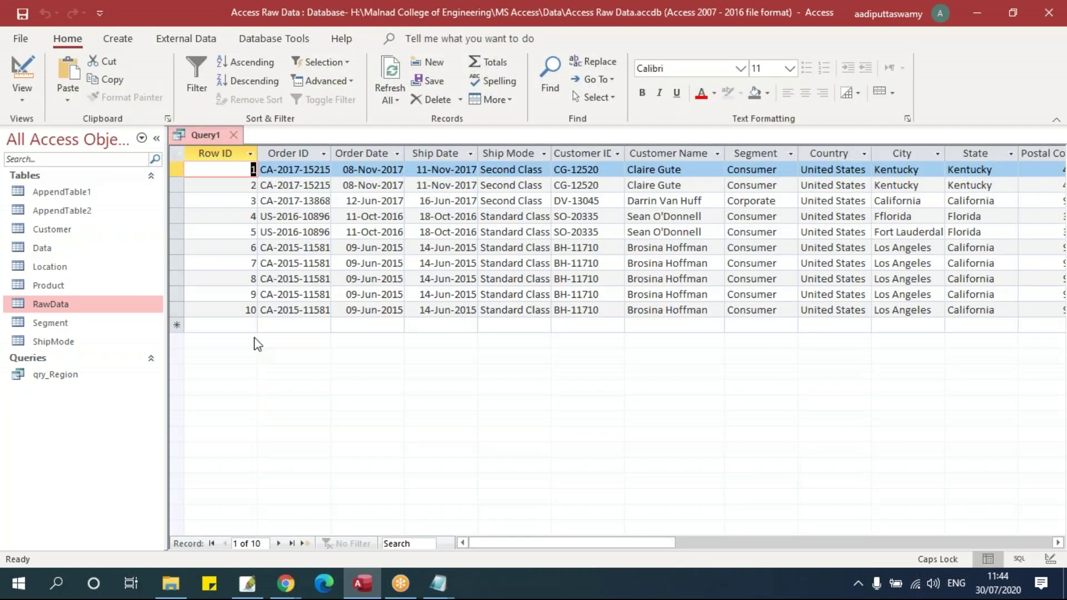
Restore the ORDER BY Sales DESC line below SELECT TOP 10 * from RawData in the query's SQL
right_click(206, 136)
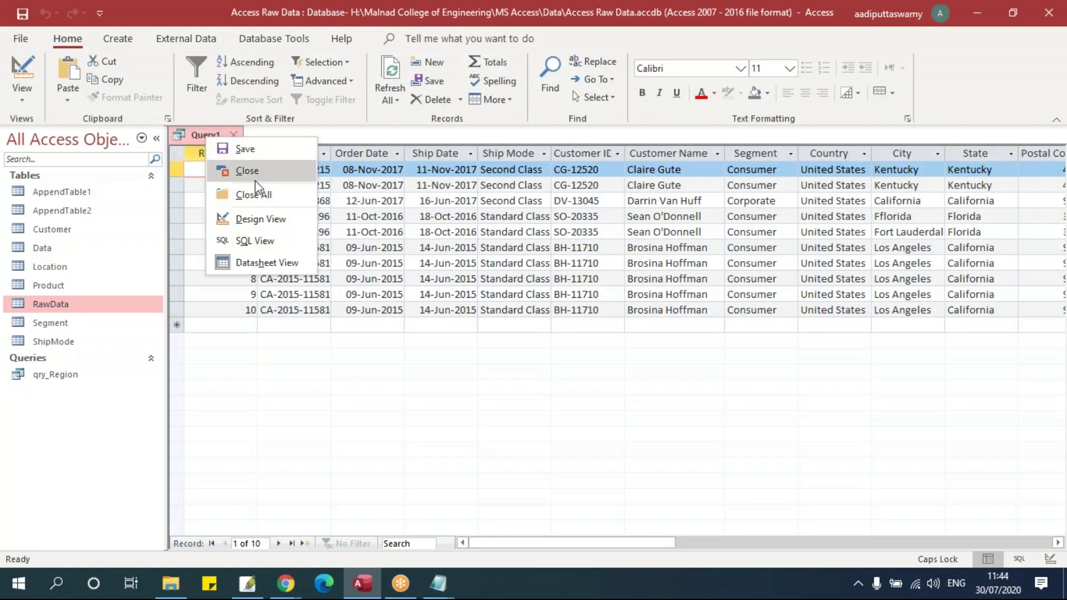
click(258, 235)
click(325, 156)
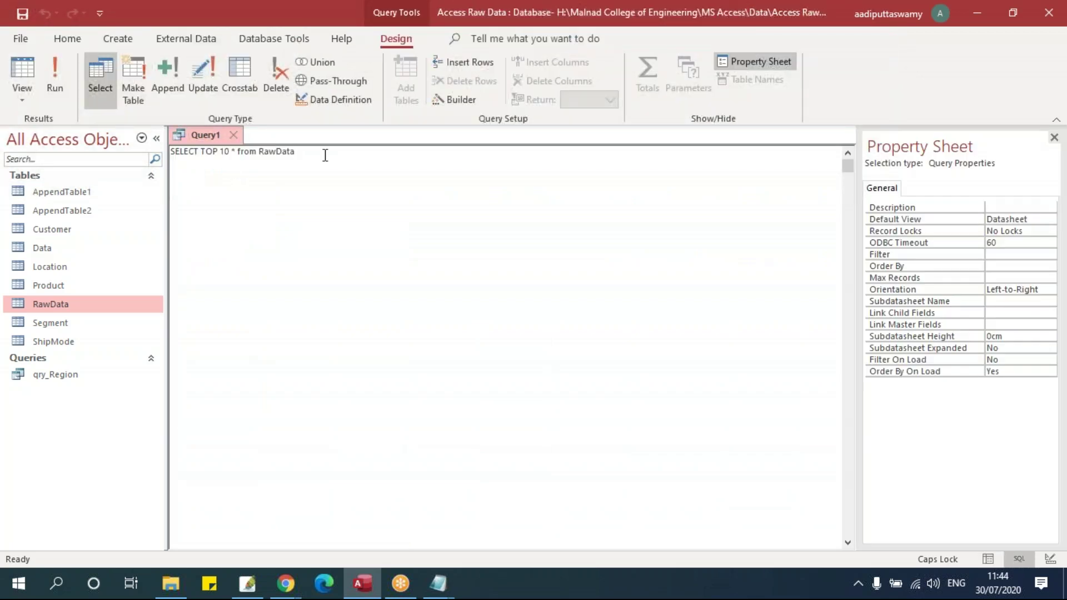
key(ctrl+v)
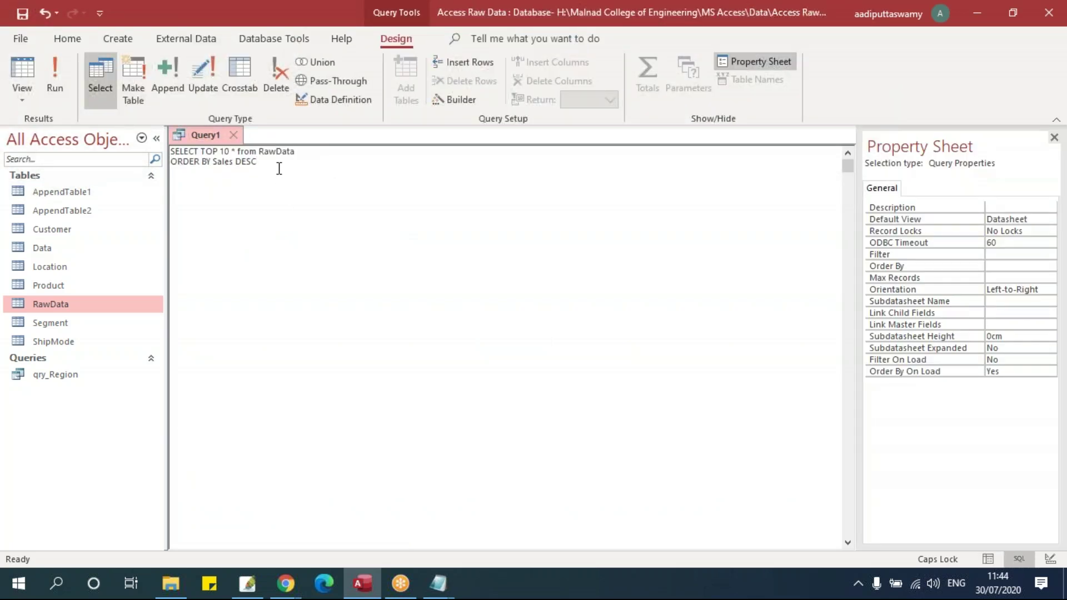
key(shift+Home)
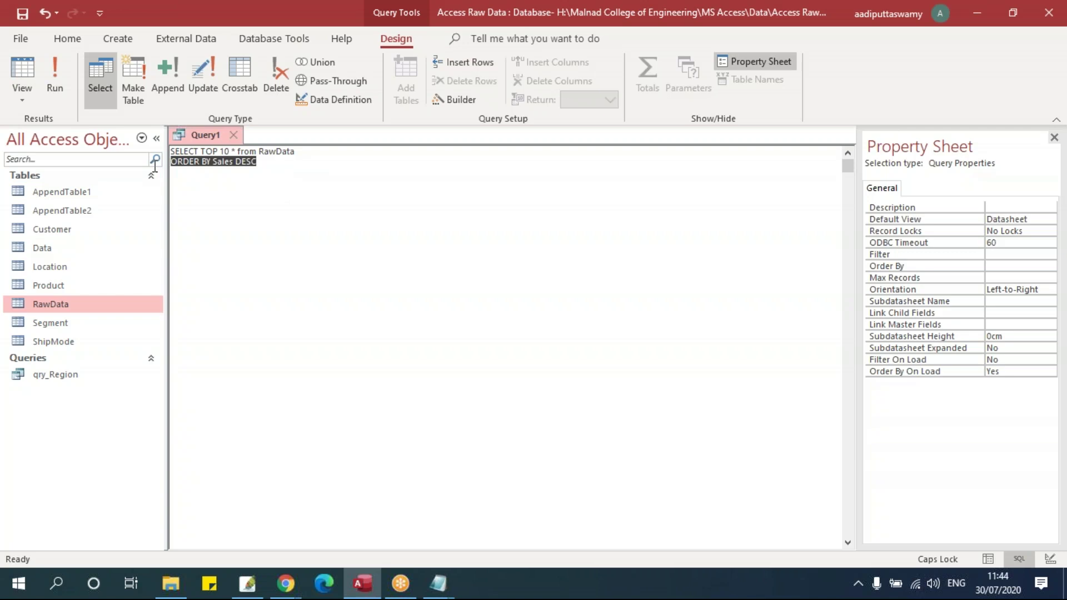
click(244, 152)
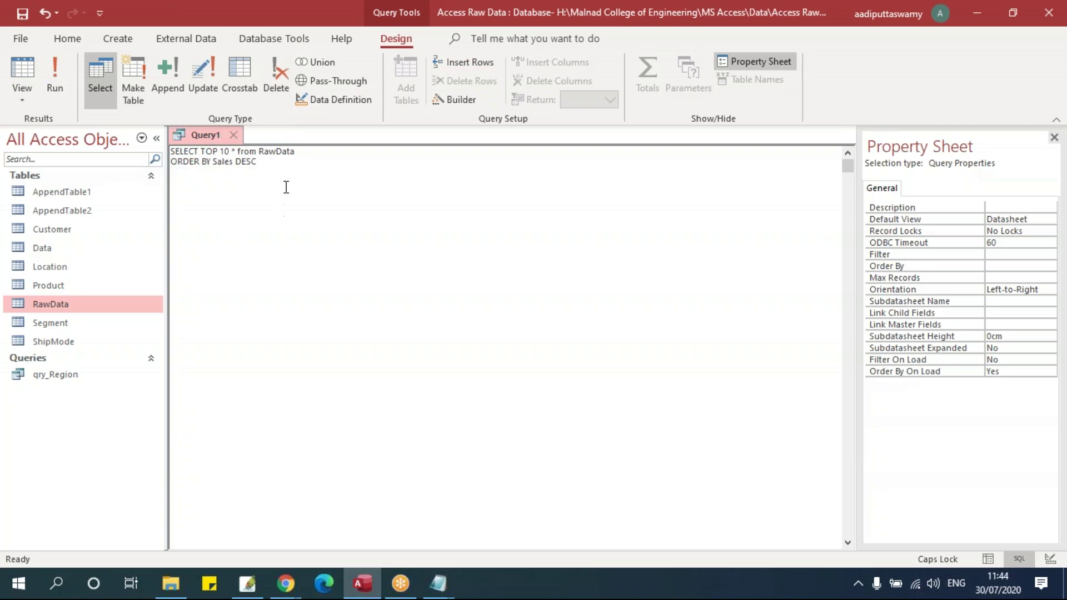
Copy the sorted TOP 10 statement into the Notepad notes under a new heading, Top N, underlined with equals signs, below the crosstab SQL
key(ctrl+a)
key(ctrl+c)
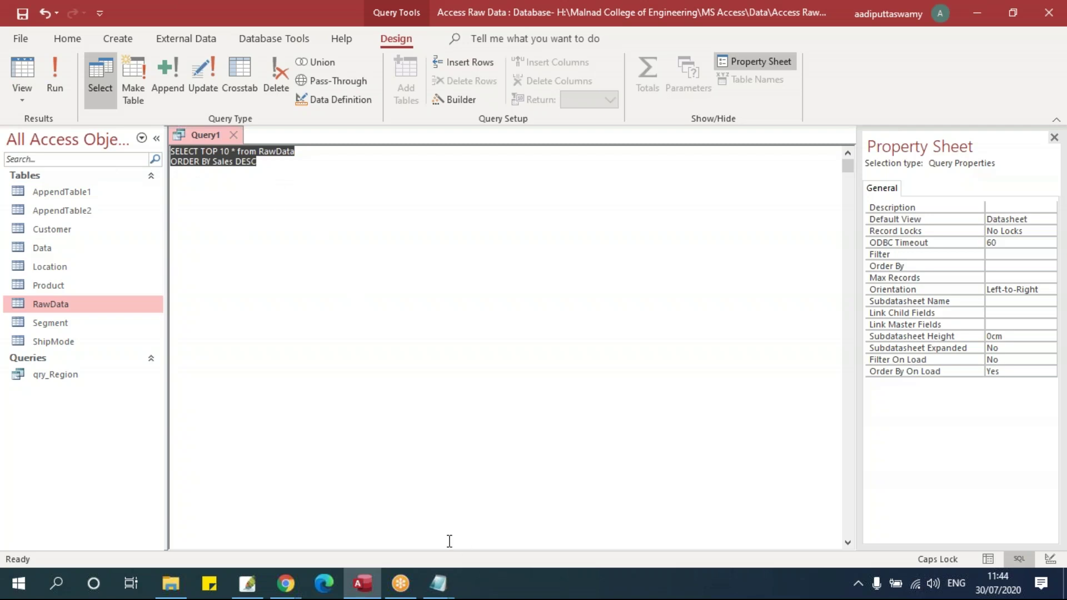
mouse_move(438, 582)
click(517, 519)
scroll(415, 436, down, 3)
click(159, 336)
text(toP)
key(BackSpace)
key(BackSpace)
key(BackSpace)
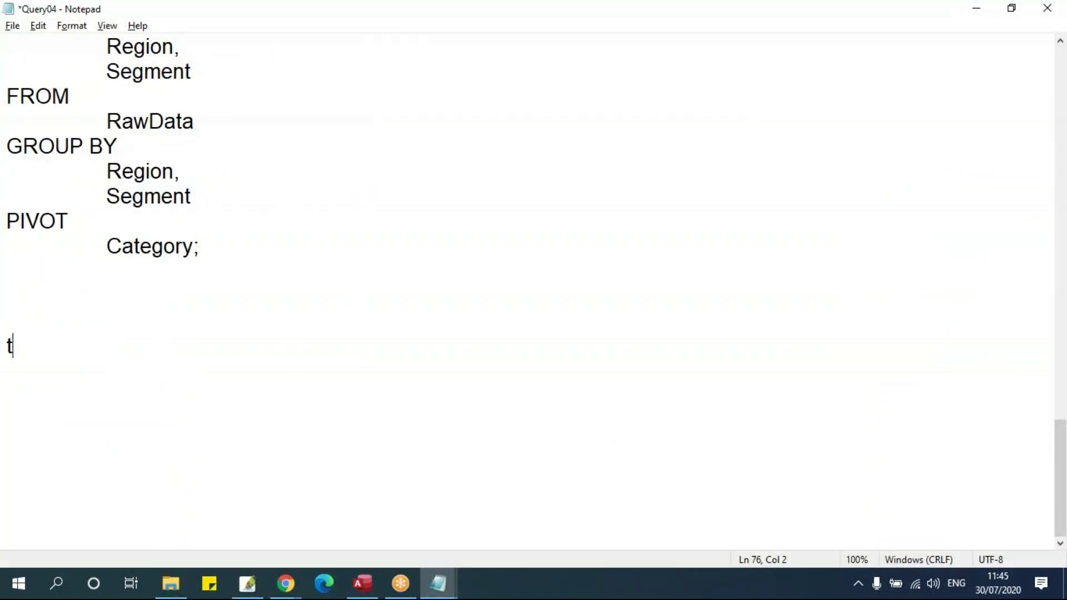
text(Top N)
key(Return)
text(=)
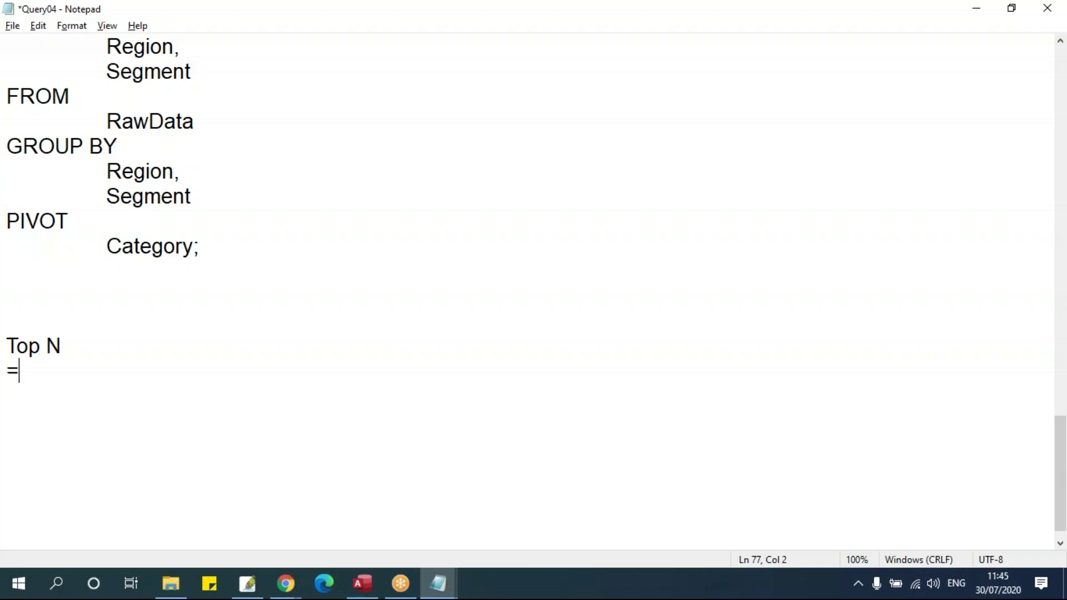
text(=======)
key(Return)
key(ctrl+v)
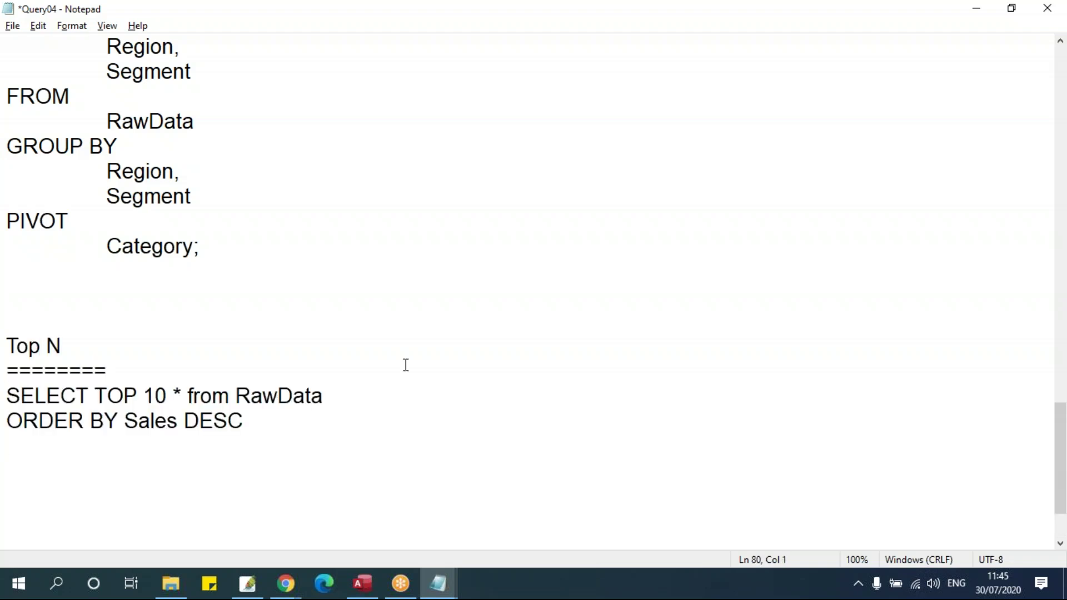
scroll(485, 397, down, 1)
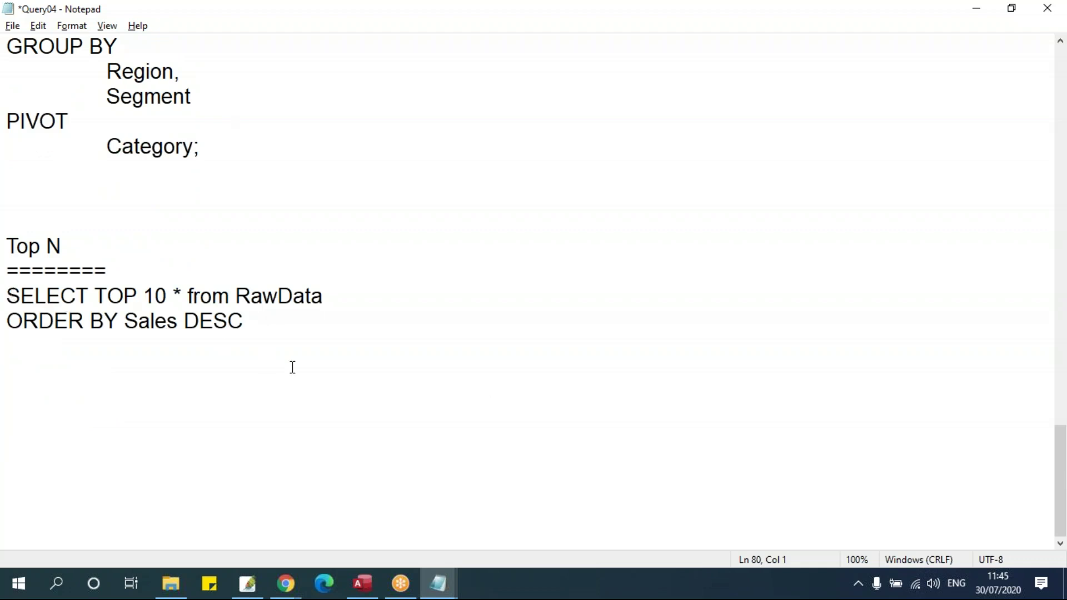
Switch to Access, open the RawData table, and check its total number of records at the last row
key(alt+Tab)
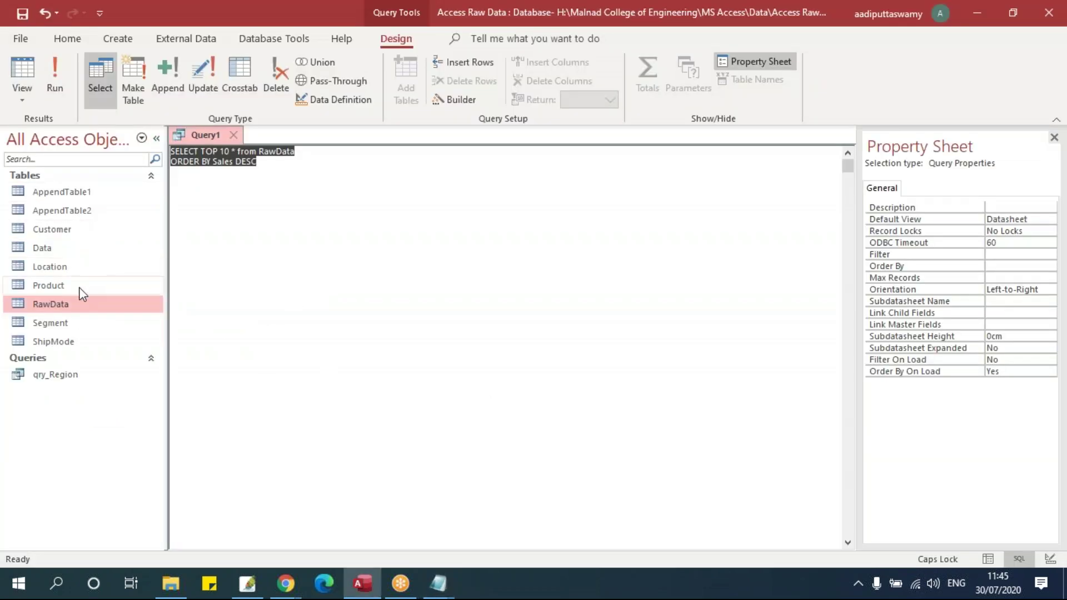
double_click(74, 305)
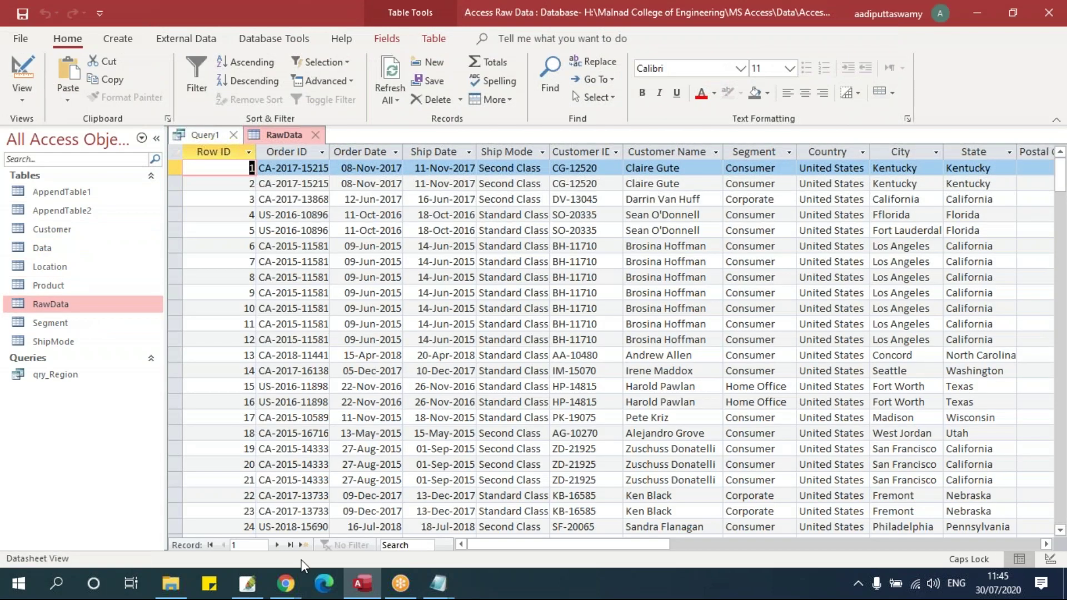
key(ctrl+Down)
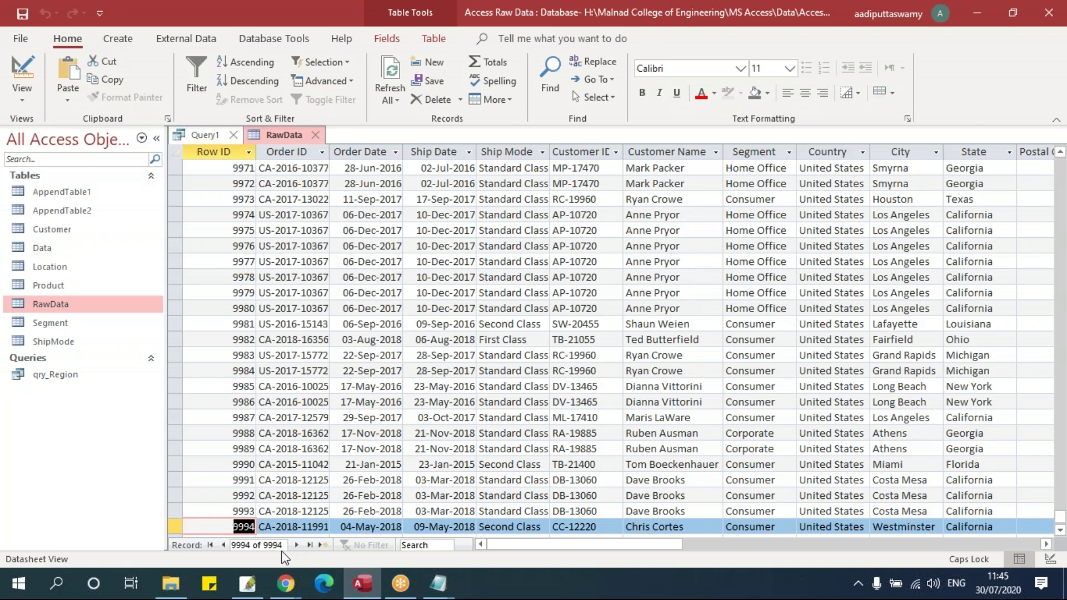
scroll(332, 351, up, 8)
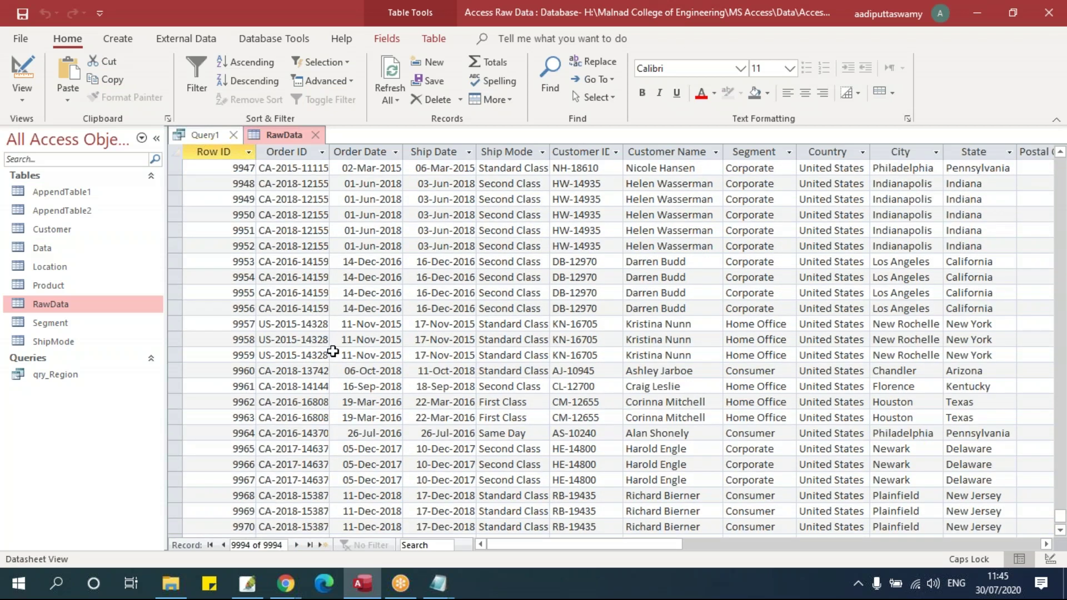
Duplicate the two-line TOP 10 statement below the original in the Notepad notes
key(alt+Tab)
drag(257, 324, 6, 297)
key(ctrl+c)
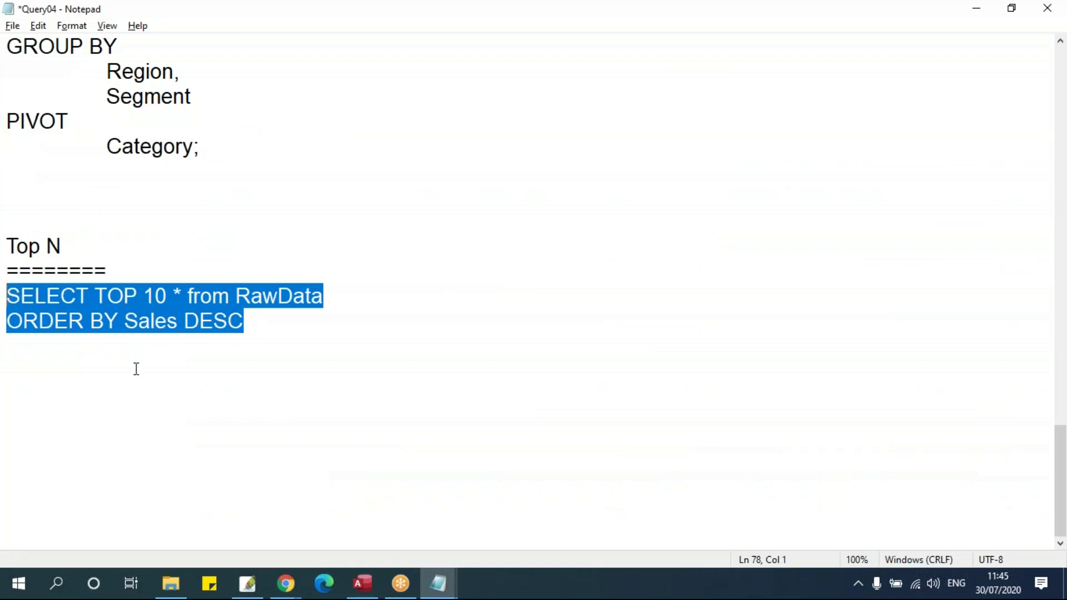
click(155, 373)
key(ctrl+v)
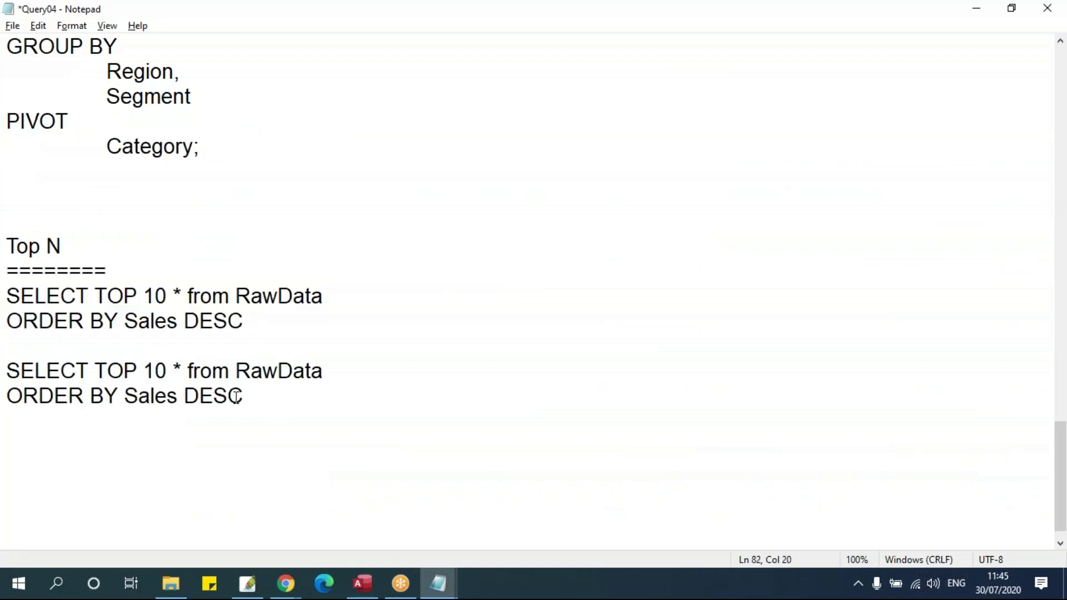
Insert the keyword PERCENT after TOP 10 in the duplicated statement
scroll(141, 412, down, 1)
click(170, 350)
text(perc)
key(BackSpace)
key(BackSpace)
key(BackSpace)
key(BackSpace)
text(P)
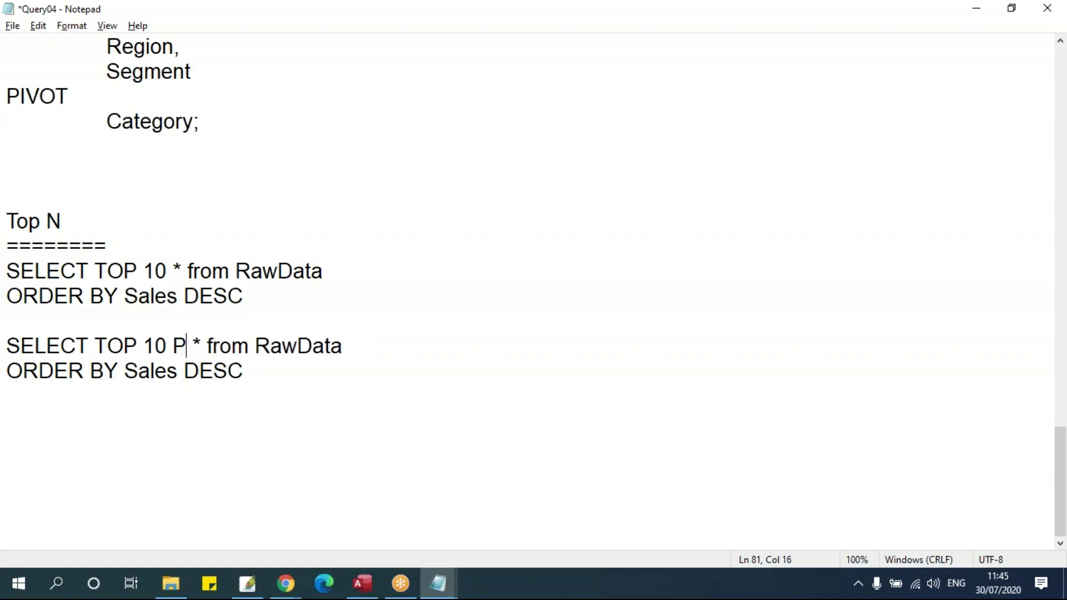
text(EC)
key(BackSpace)
text(RCENT)
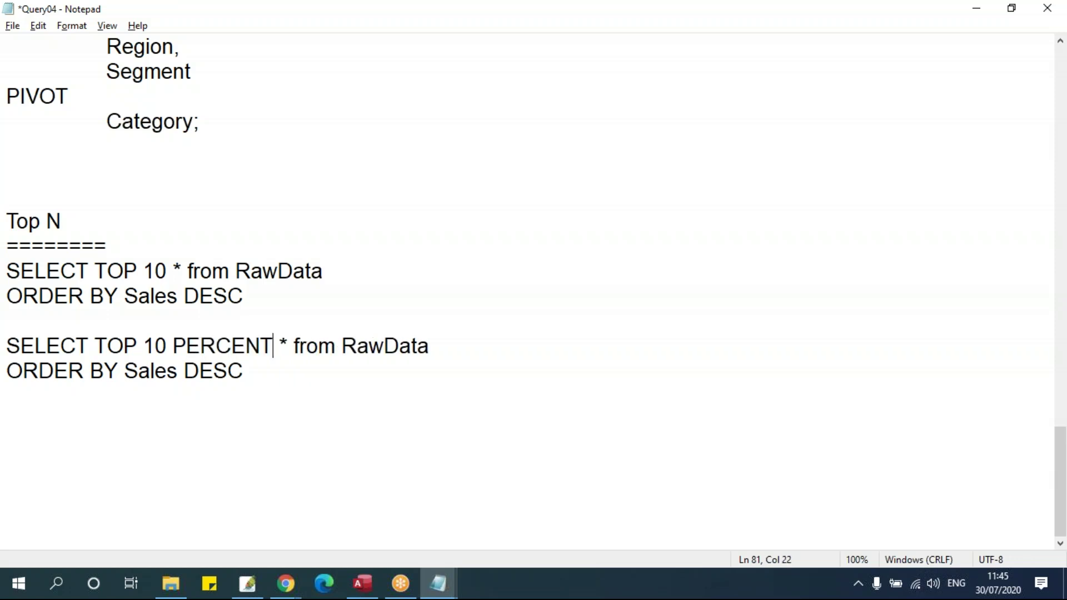
Compare the 10 in the TOP 10 statement with the one in the TOP 10 PERCENT statement
click(261, 346)
drag(142, 349, 169, 351)
drag(143, 271, 168, 271)
click(160, 278)
drag(143, 349, 171, 349)
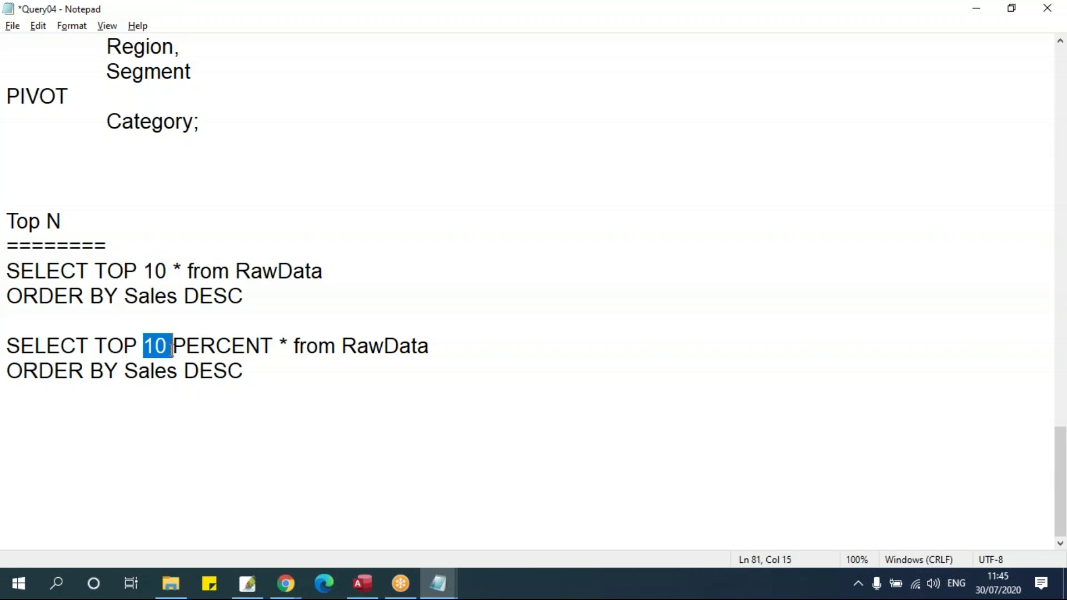
click(211, 350)
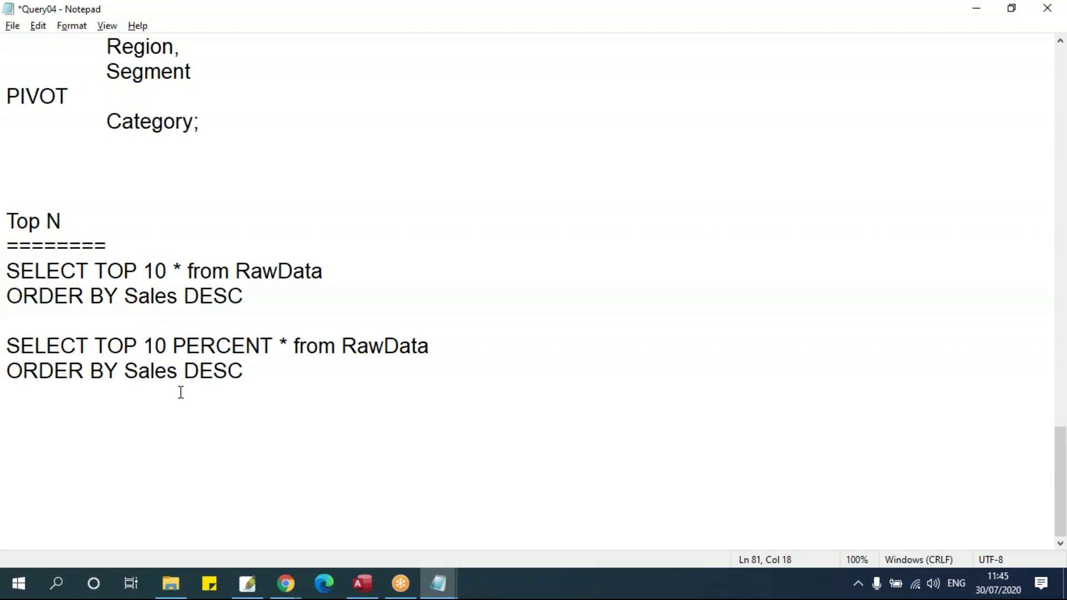
Copy the TOP 10 PERCENT statement from the notes, switch to Access and close the RawData table while keeping Query1 open
drag(265, 369, 7, 340)
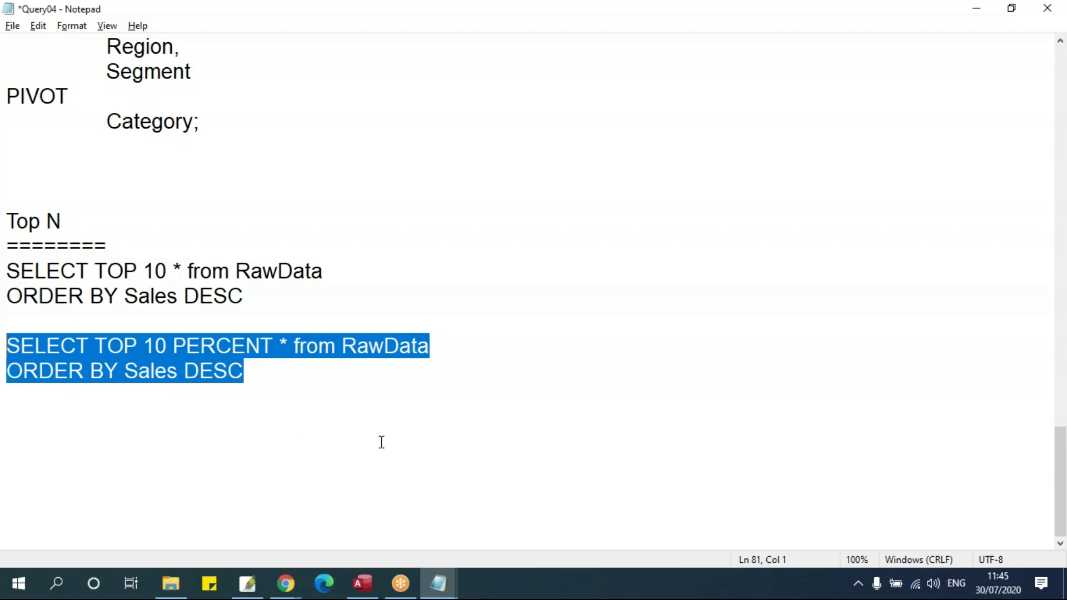
key(alt+Tab)
right_click(271, 139)
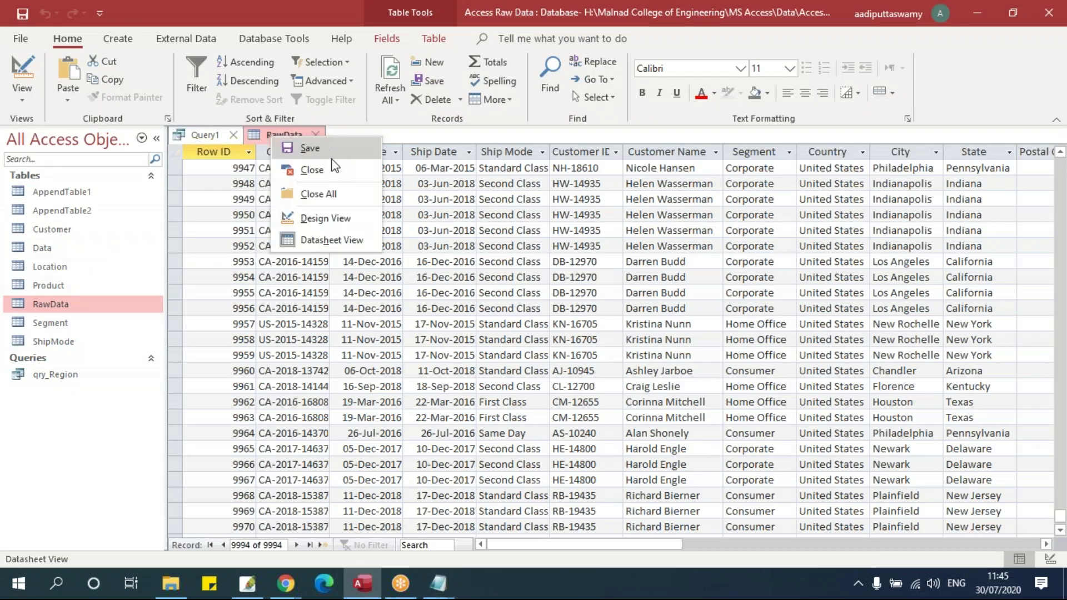
click(338, 220)
right_click(286, 137)
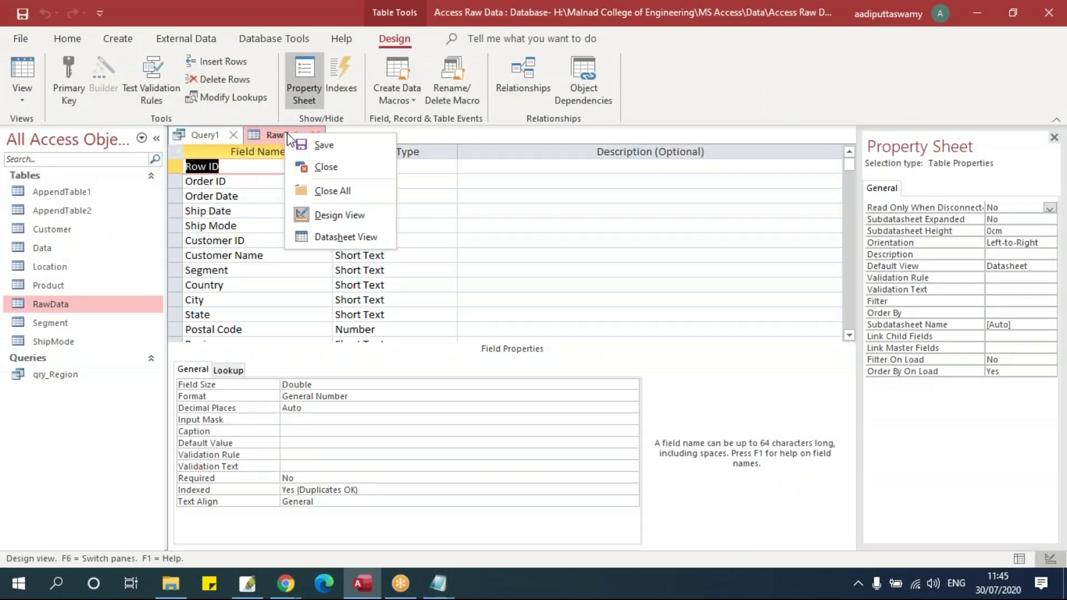
click(333, 191)
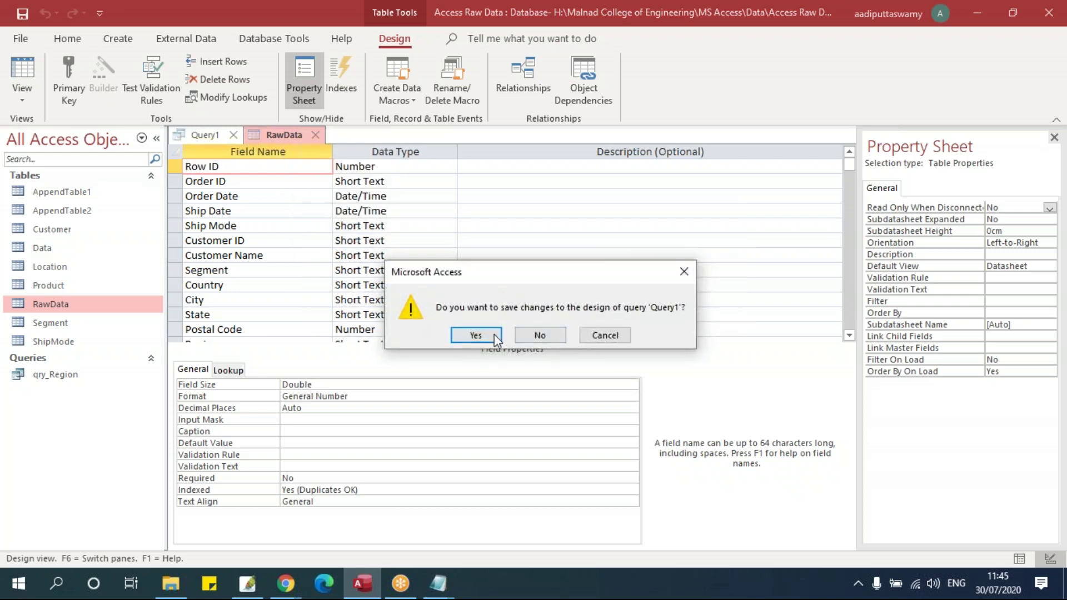
click(476, 334)
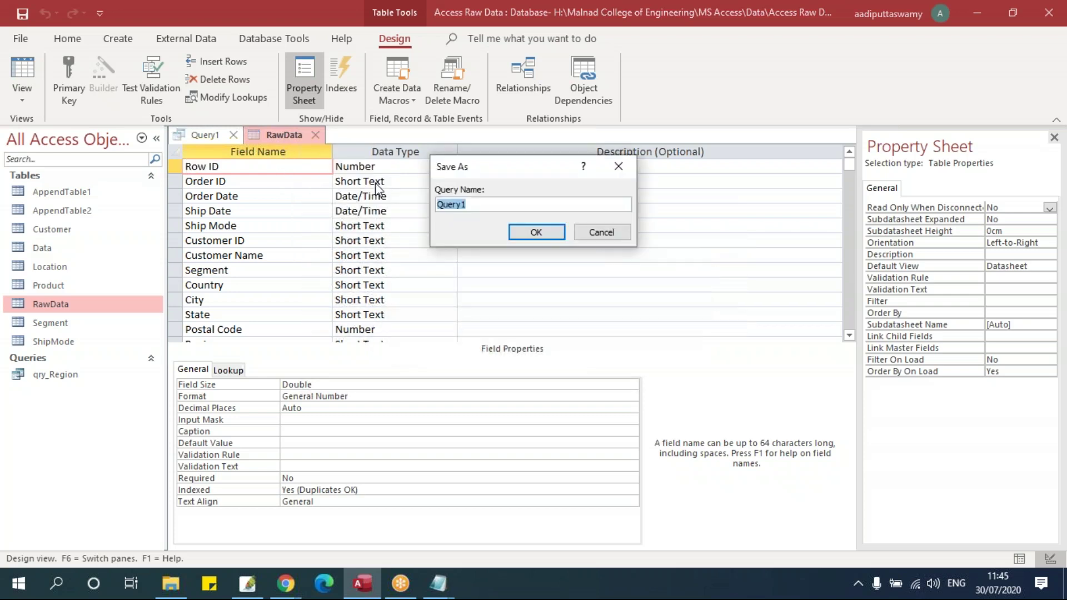
click(605, 233)
click(315, 135)
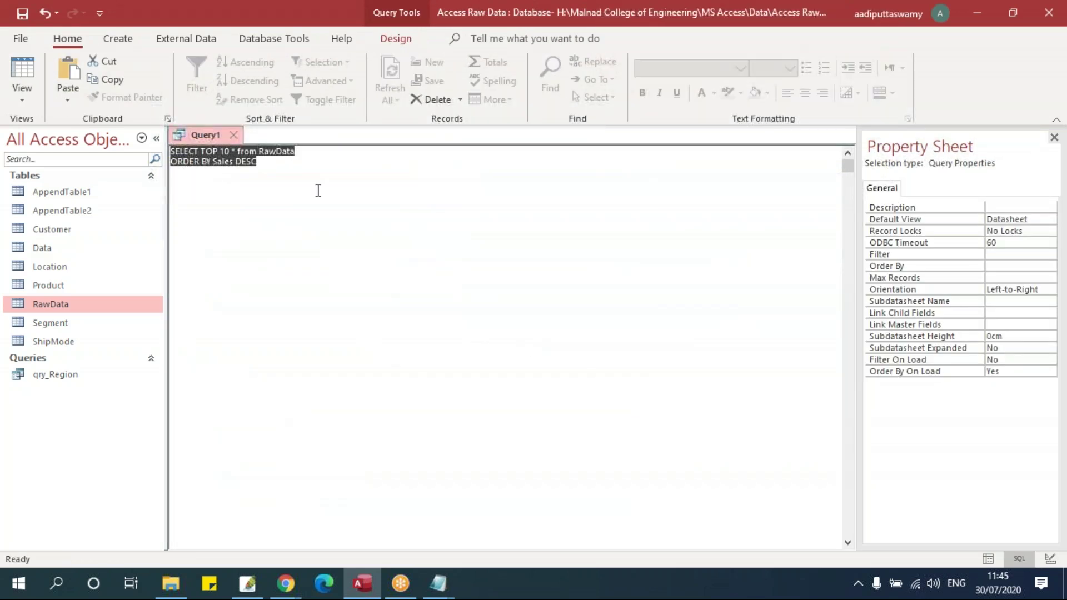
Replace Query1's SQL with SELECT TOP 10 PERCENT * from RawData ORDER BY Sales DESC and run the query
text(PERCENT)
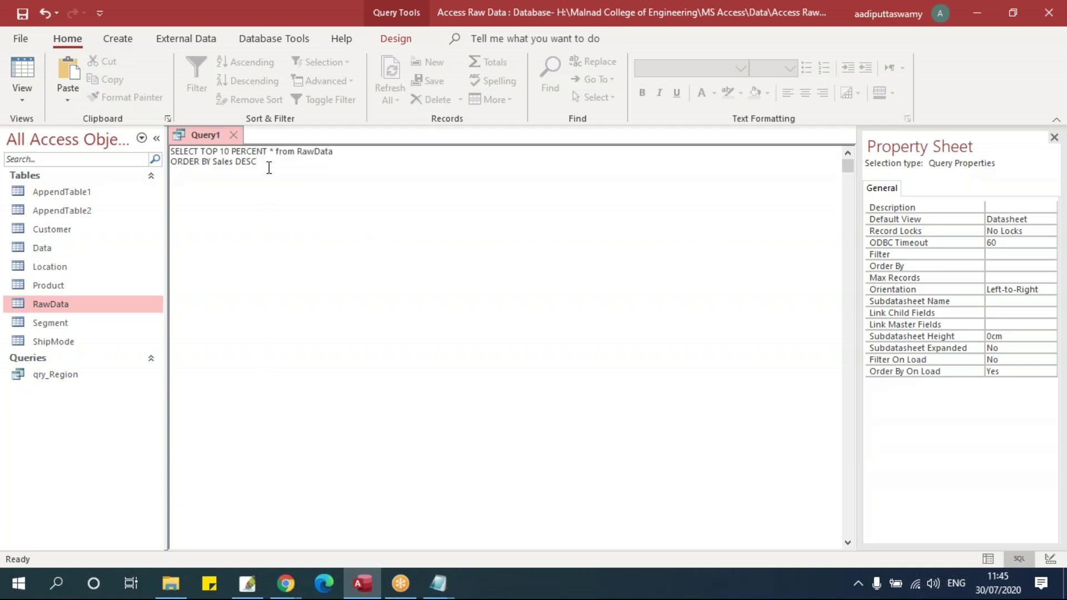
click(389, 39)
click(53, 72)
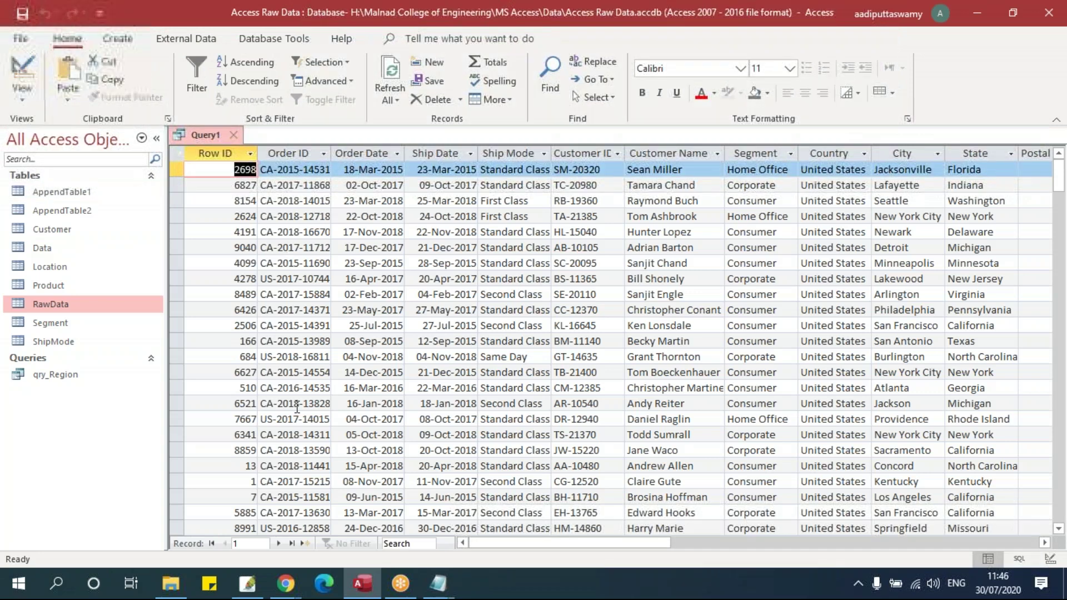
Check the number of records Query1 returns at its last row and go back to the first rows
click(292, 543)
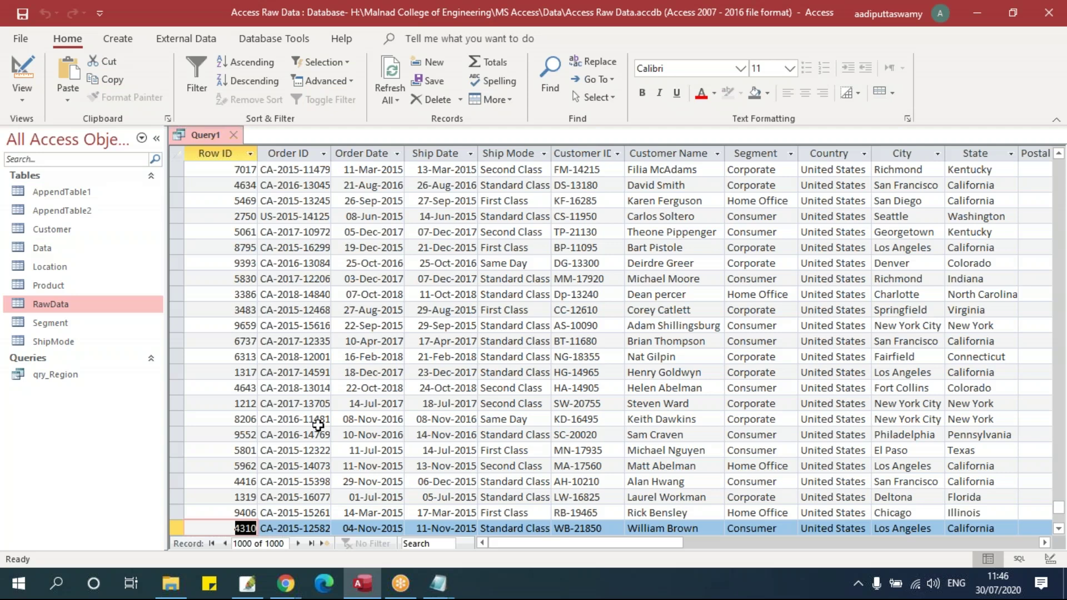
drag(1058, 507, 1059, 166)
mouse_move(653, 549)
mouse_down()
mouse_move(862, 542)
mouse_move(653, 542)
mouse_up()
Switch to Notepad and review the TOP CLAUSE and DISTINCT Statement sections of the SYNTAX notes
key(alt+Tab)
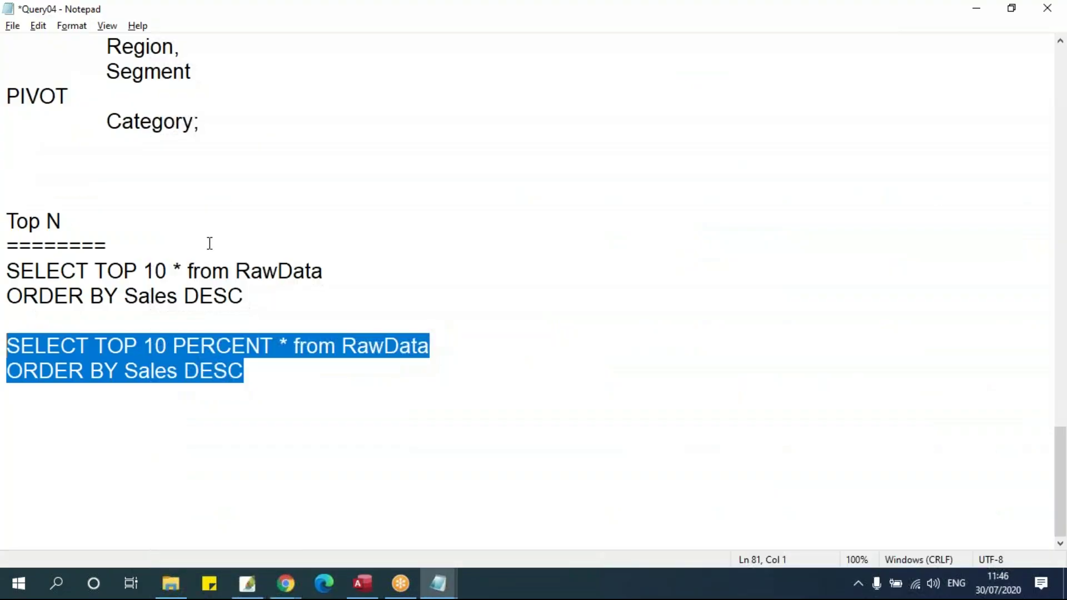
click(215, 371)
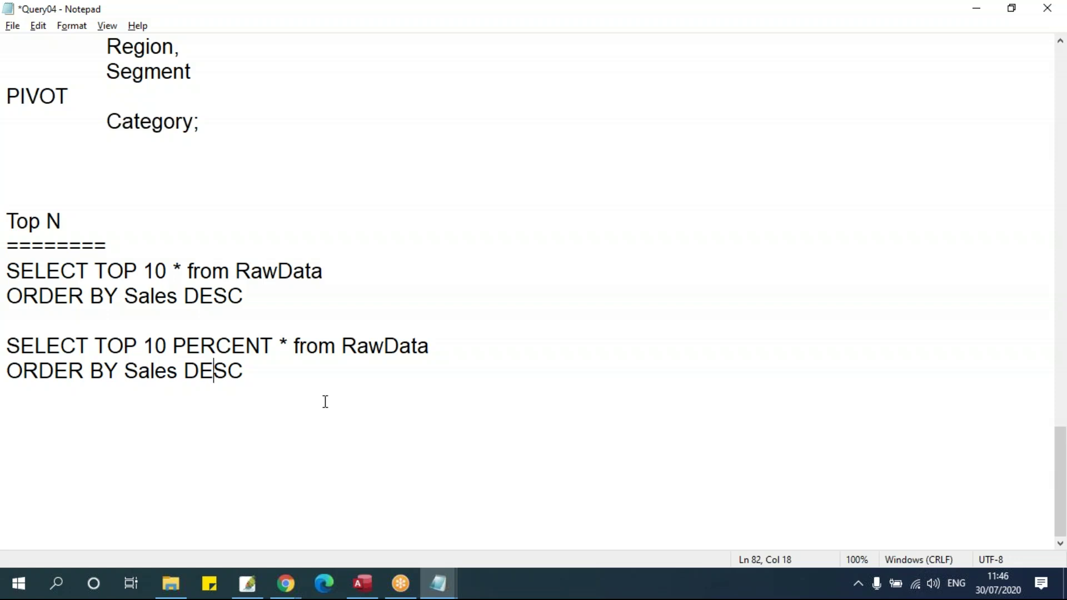
key(alt+Tab)
key(alt+Tab)
key(Tab)
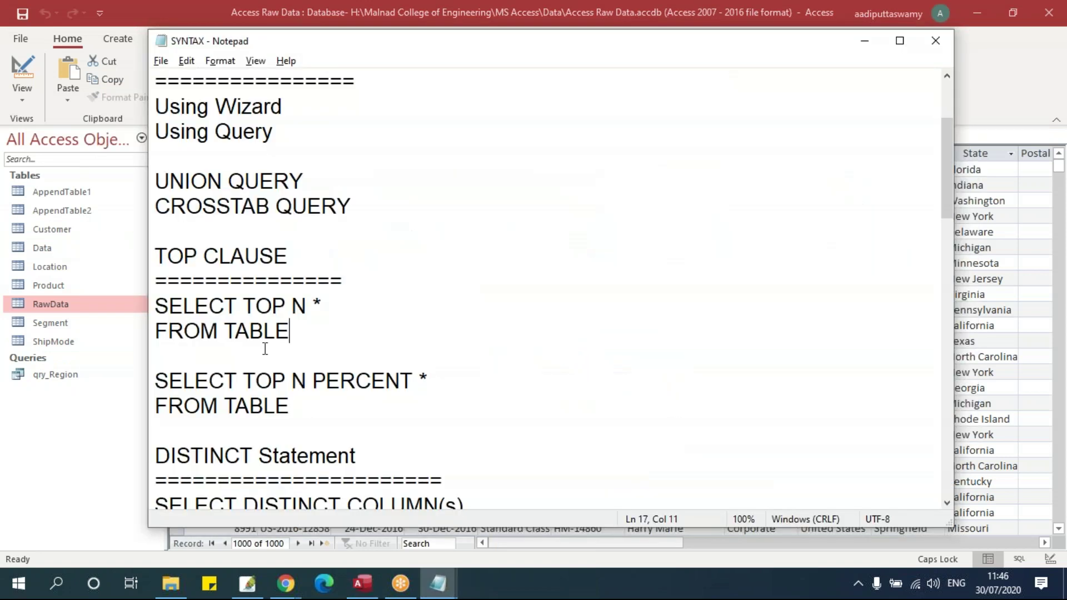
click(394, 352)
scroll(427, 353, down, 2)
click(336, 389)
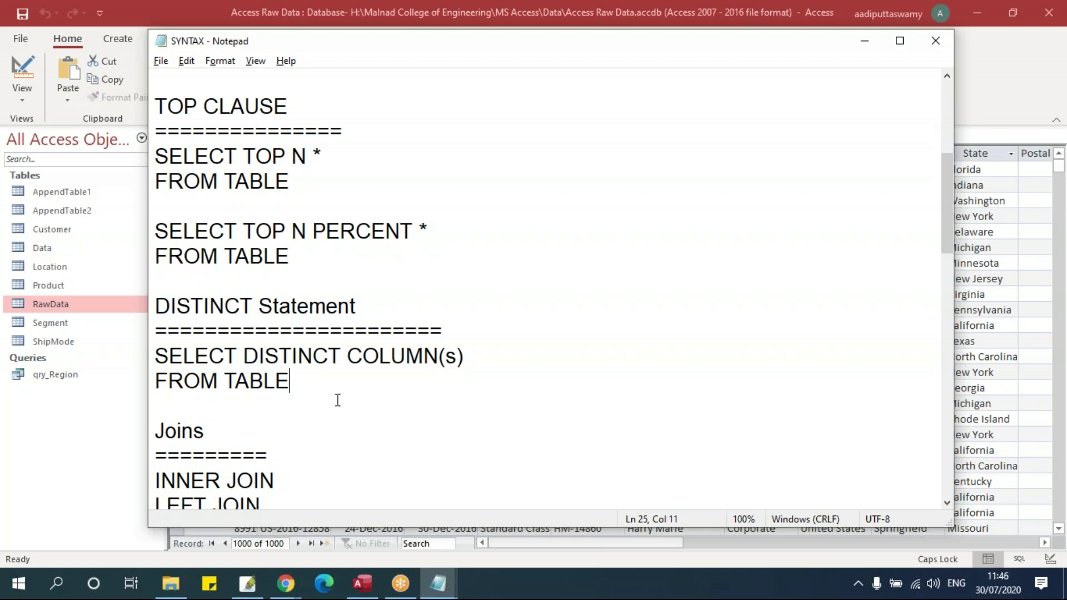
Switch back to Access and close Query1 without saving it
key(alt+Tab)
click(233, 135)
click(540, 337)
Create a new query in Query Design with the RawData table as its source
click(118, 38)
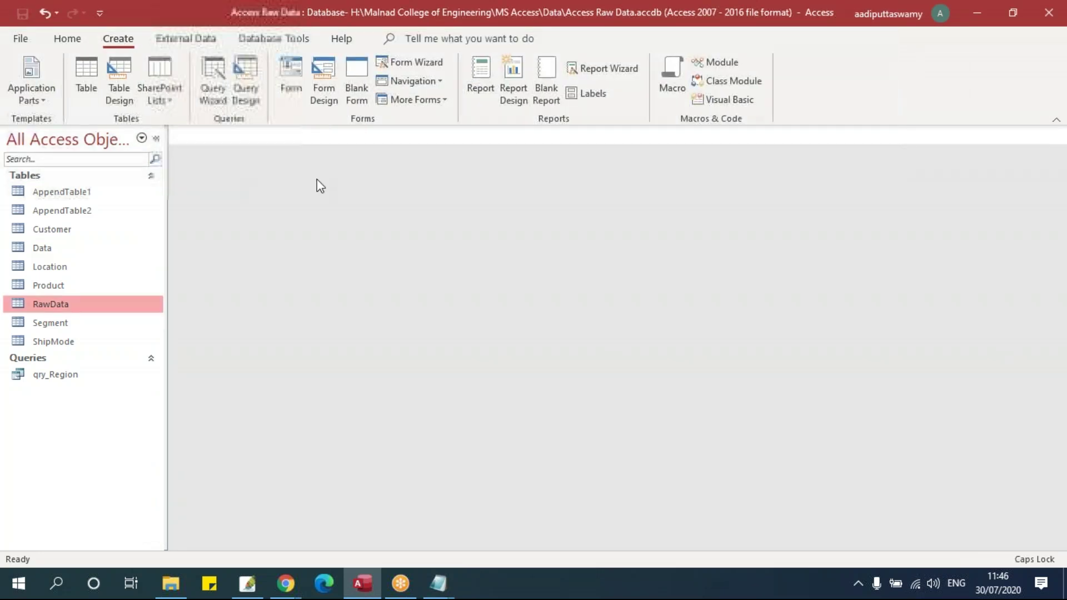
click(246, 84)
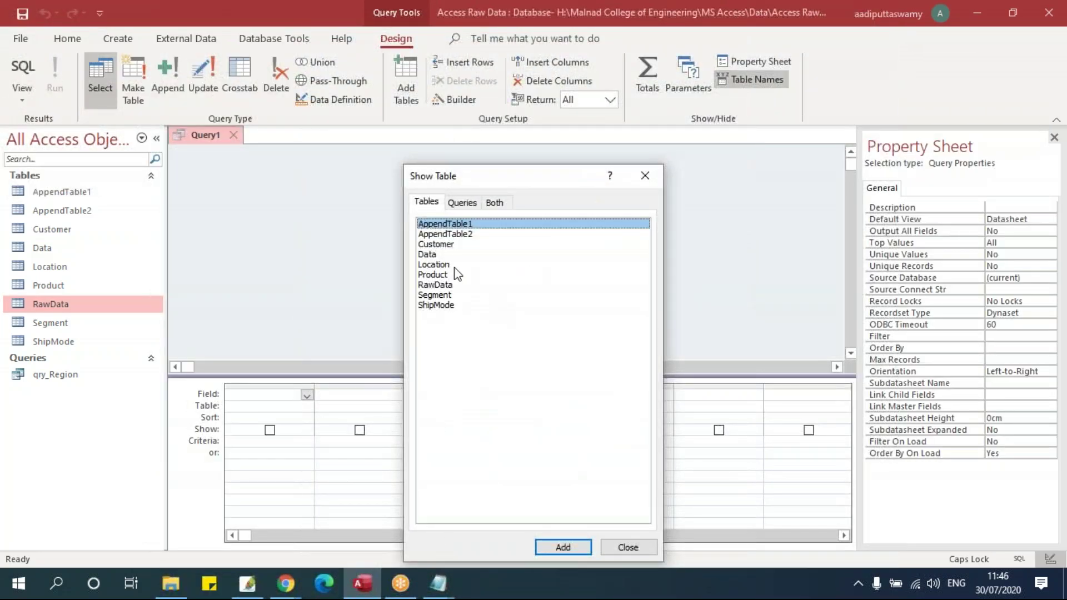
double_click(451, 286)
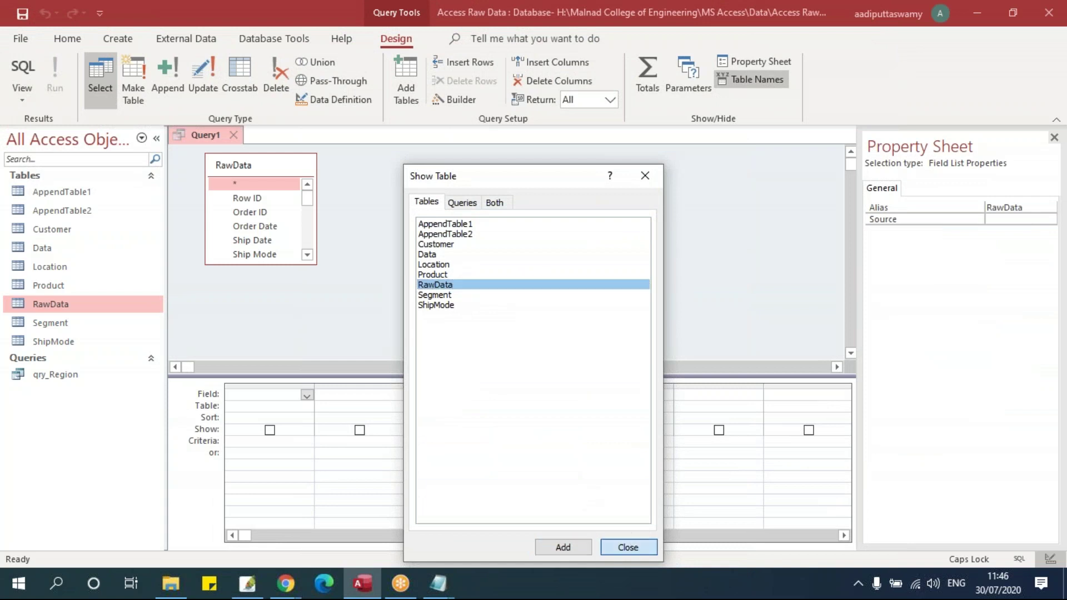
click(628, 547)
Enlarge the RawData field list, add the Region field to the query grid and run the query
drag(317, 265, 382, 352)
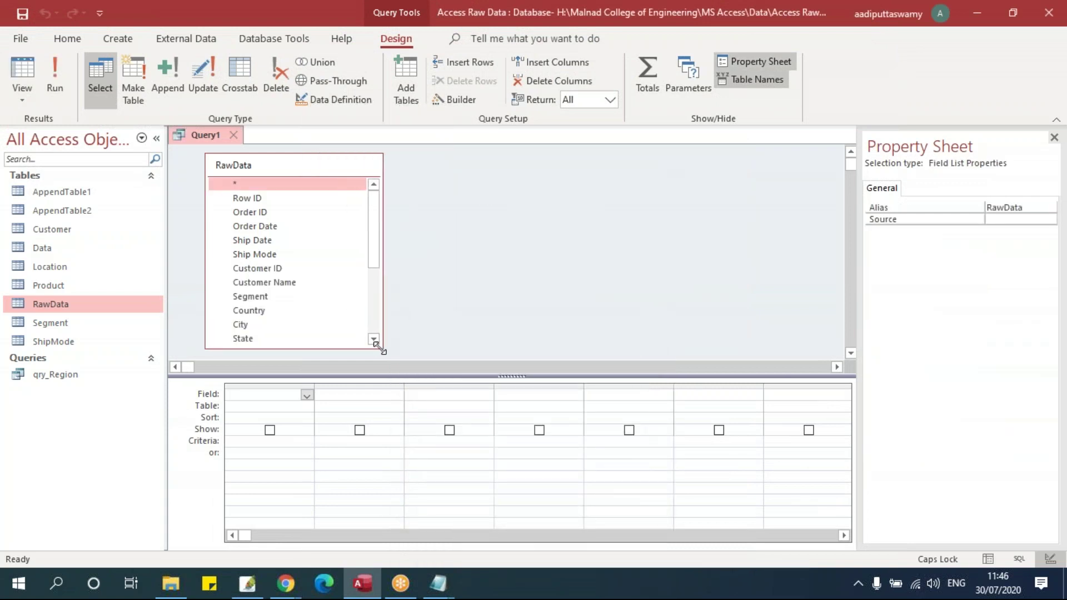
click(300, 324)
scroll(306, 283, down, 2)
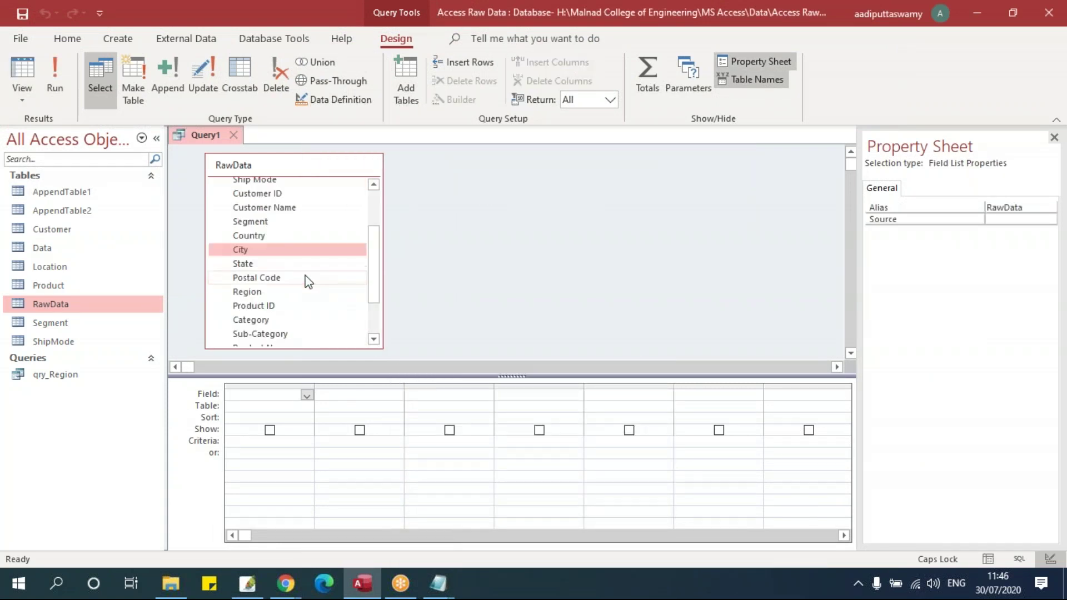
double_click(247, 292)
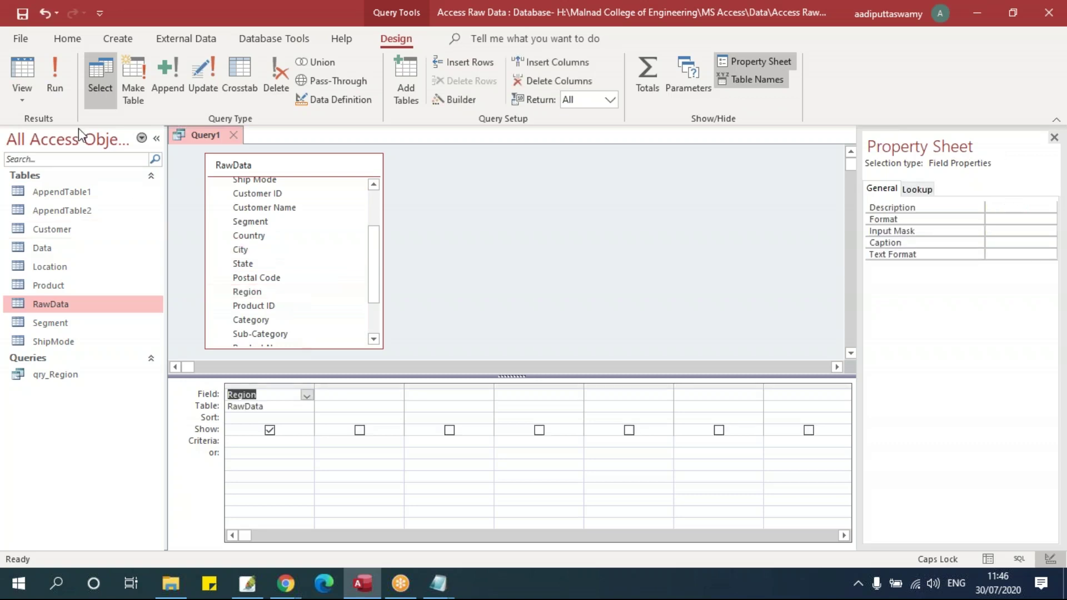
click(55, 75)
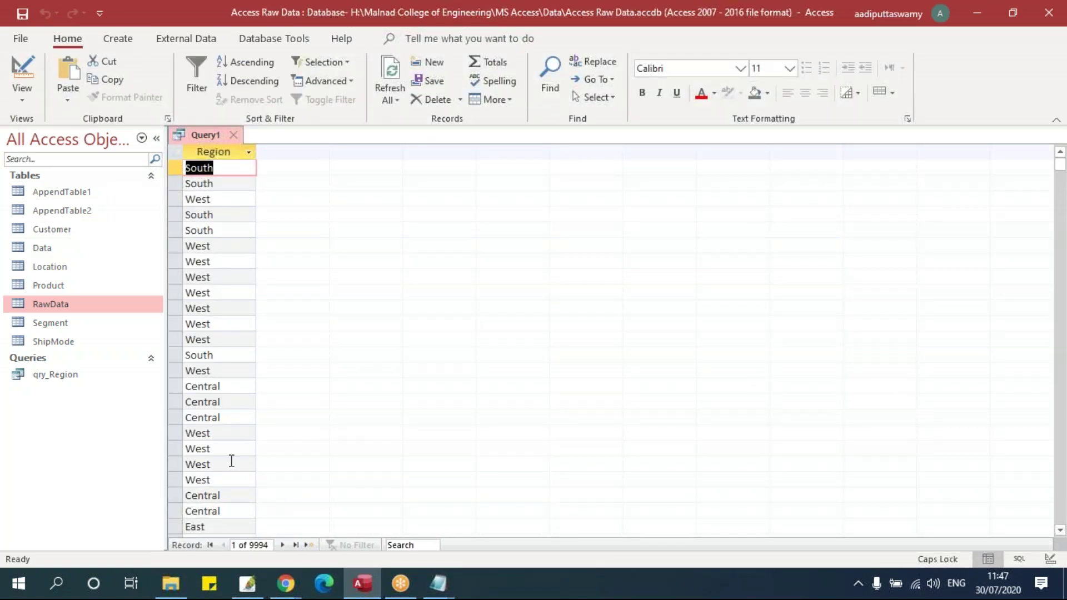
Return to the query design, group the Region field with Totals and view the resulting datasheet
right_click(216, 136)
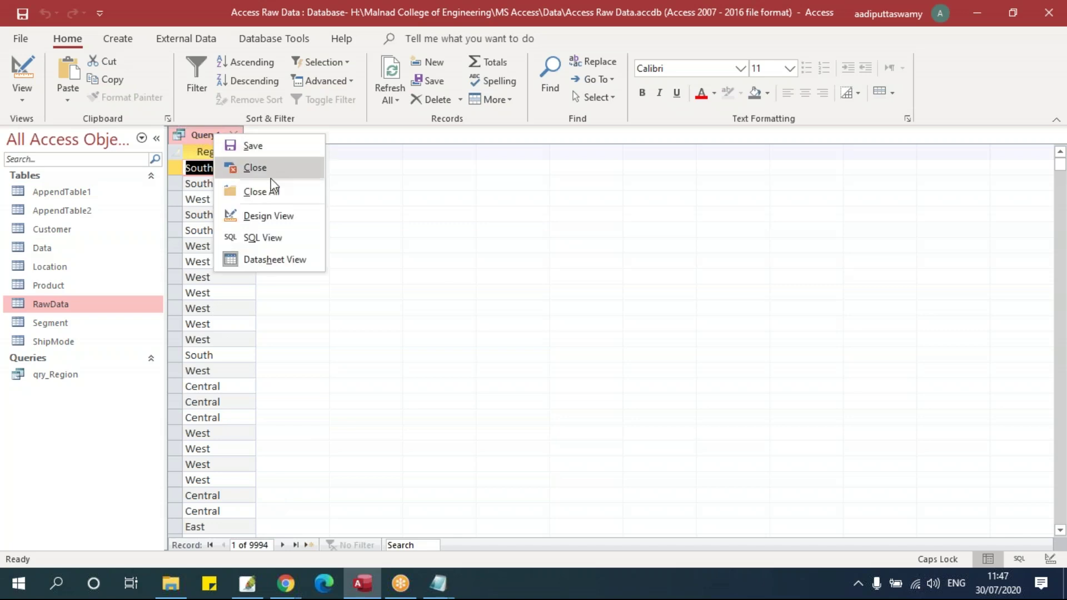
click(261, 215)
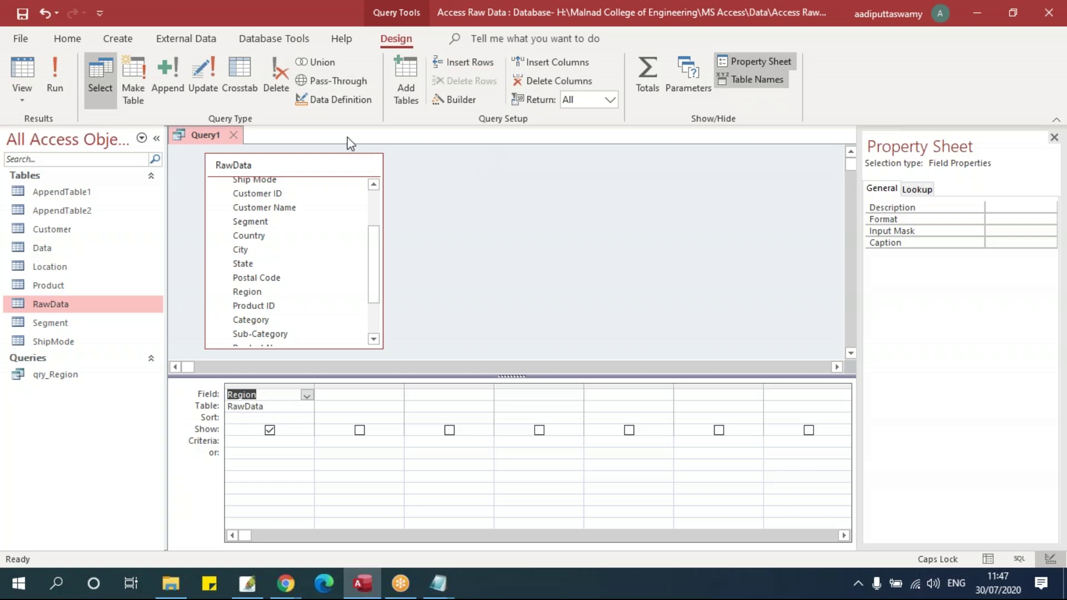
click(647, 79)
click(33, 64)
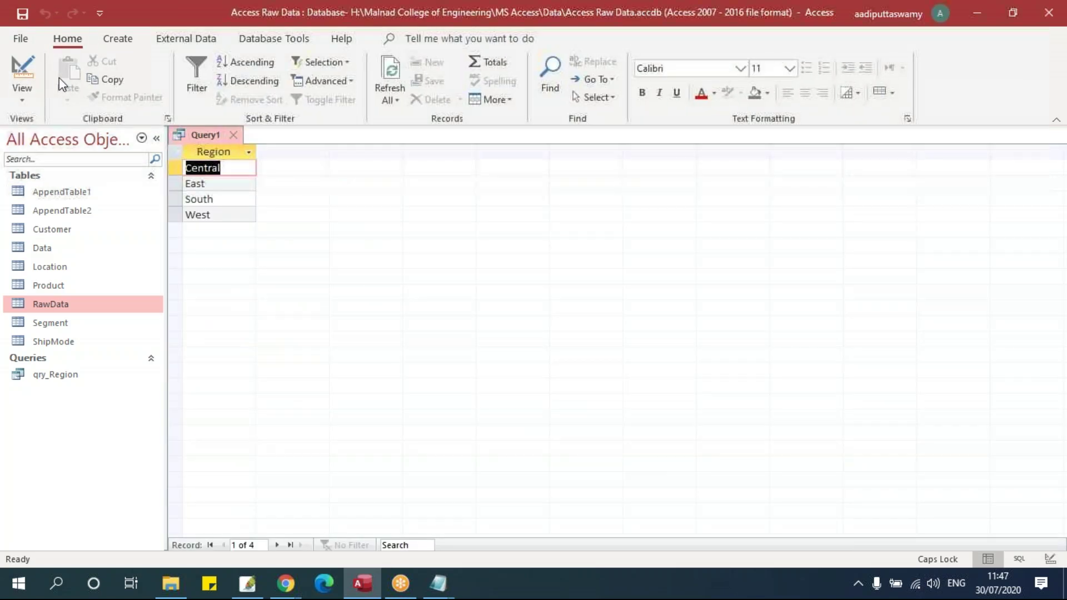
Return to the query design and turn off the Totals grouping on Region
right_click(207, 134)
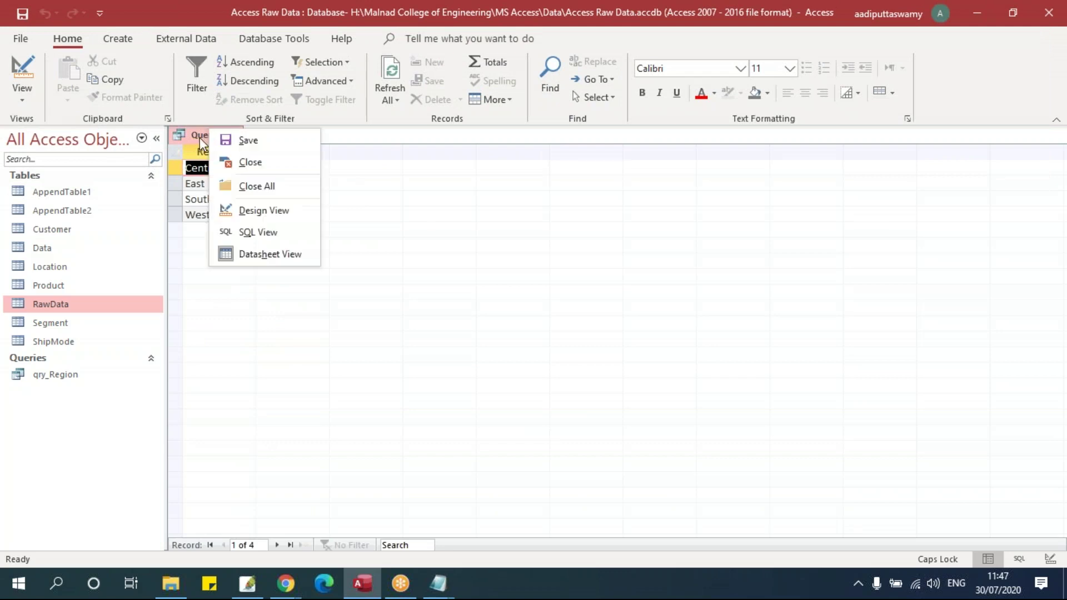
click(253, 214)
click(648, 78)
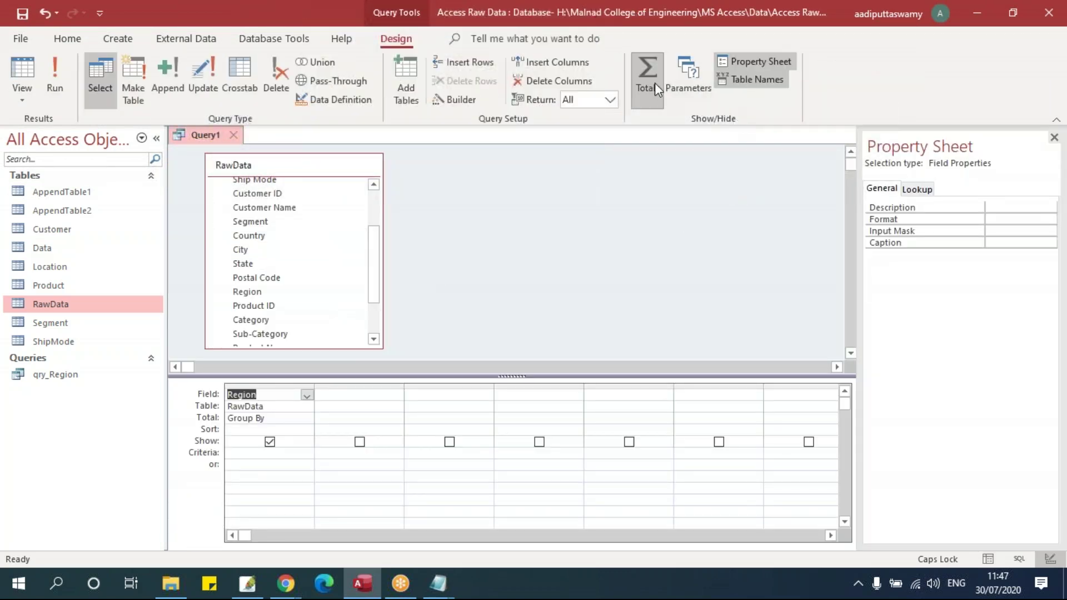
Show the query's SQL and copy the whole SELECT RawData.Region FROM RawData statement
right_click(208, 135)
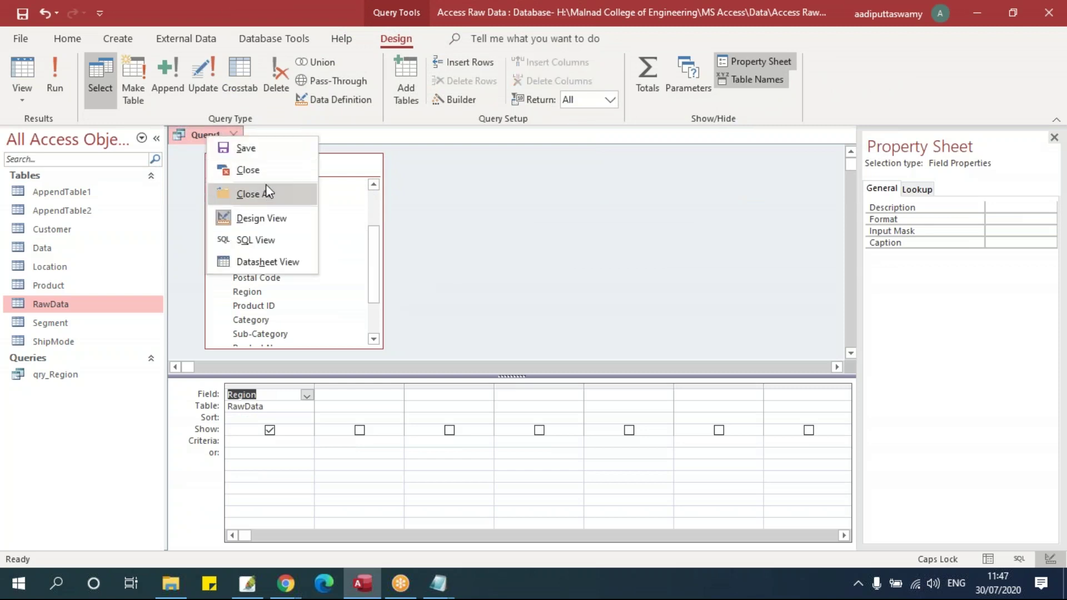
click(270, 240)
click(216, 169)
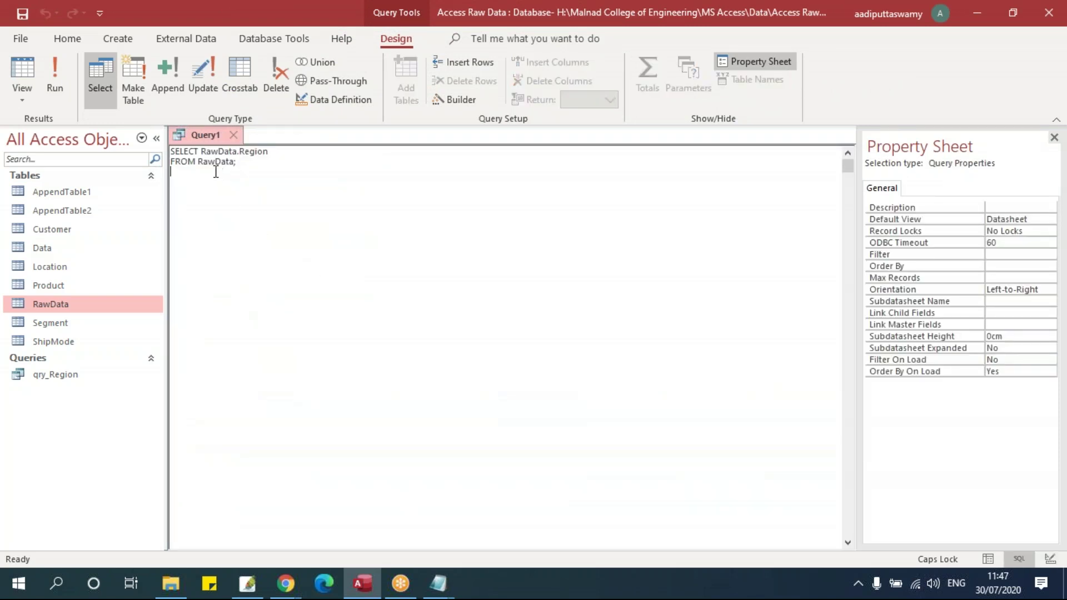
drag(263, 167, 157, 138)
key(ctrl+c)
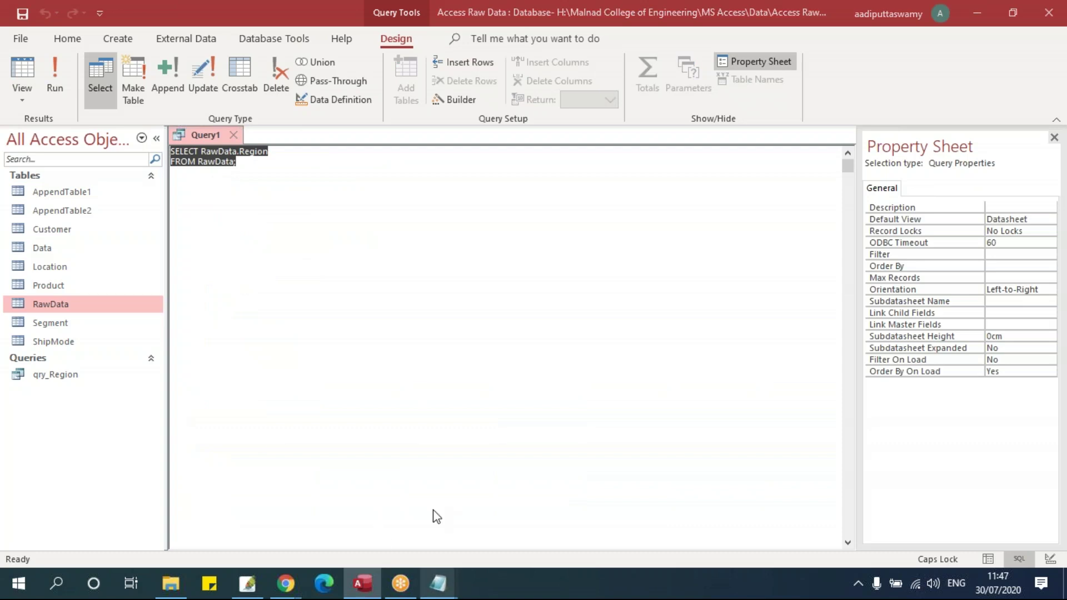
In the Query04 notes, add the heading Distinct underlined with ======= below the TOP 10 PERCENT statement and paste the copied SQL under it
mouse_move(438, 584)
click(493, 486)
click(227, 437)
scroll(227, 437, up, 1)
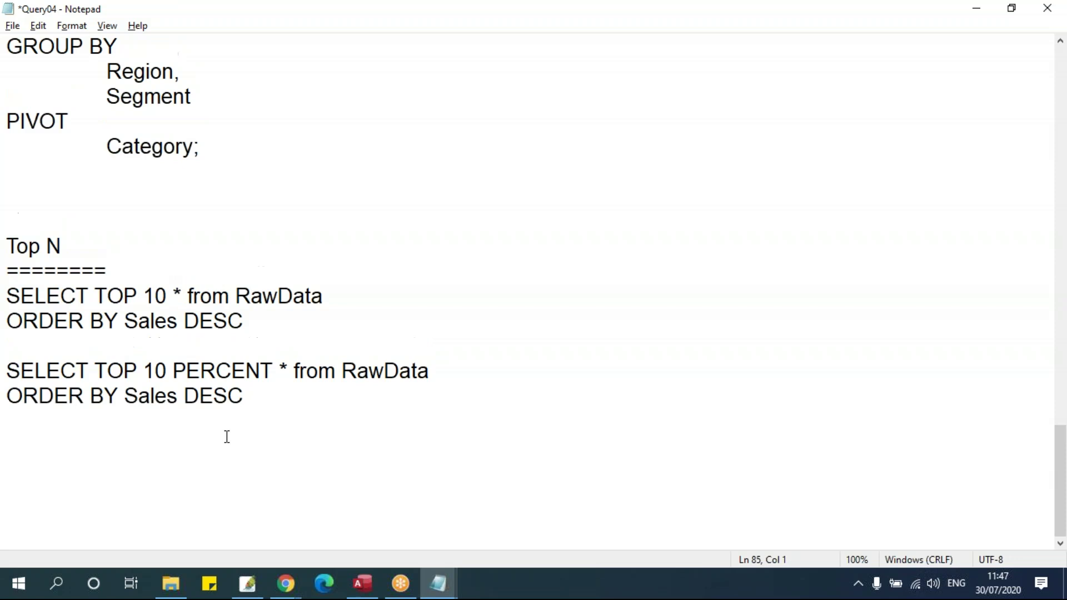
key(Up)
text(d)
key(BackSpace)
text(Distinct)
key(Return)
text(=======)
key(Return)
key(ctrl+v)
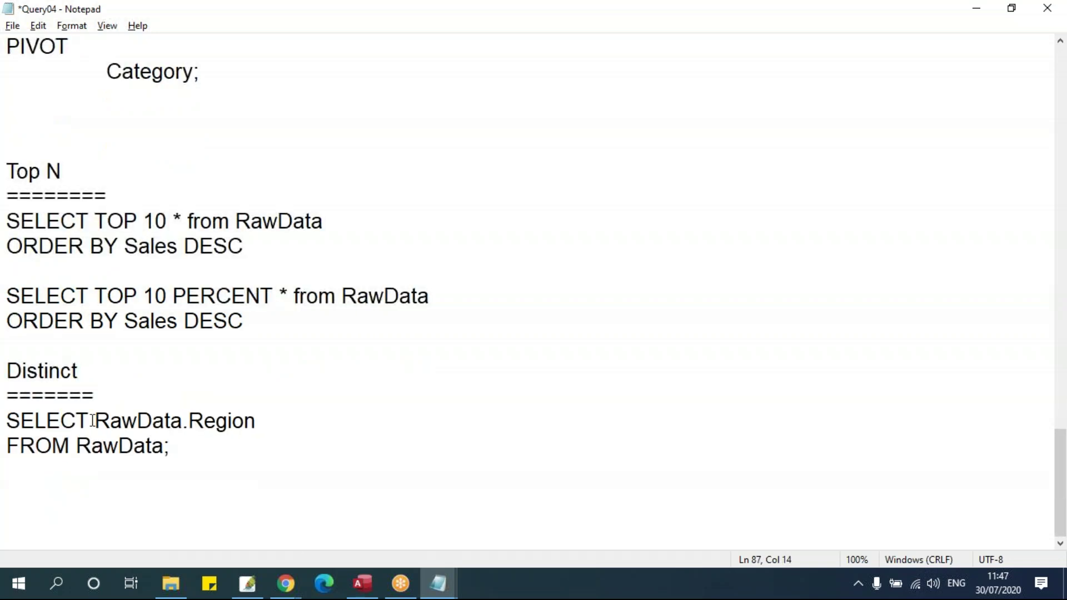
Replace the RawData. prefix before Region in the pasted SELECT line with the keyword DISTINCT
drag(89, 420, 183, 422)
key(shift+Right)
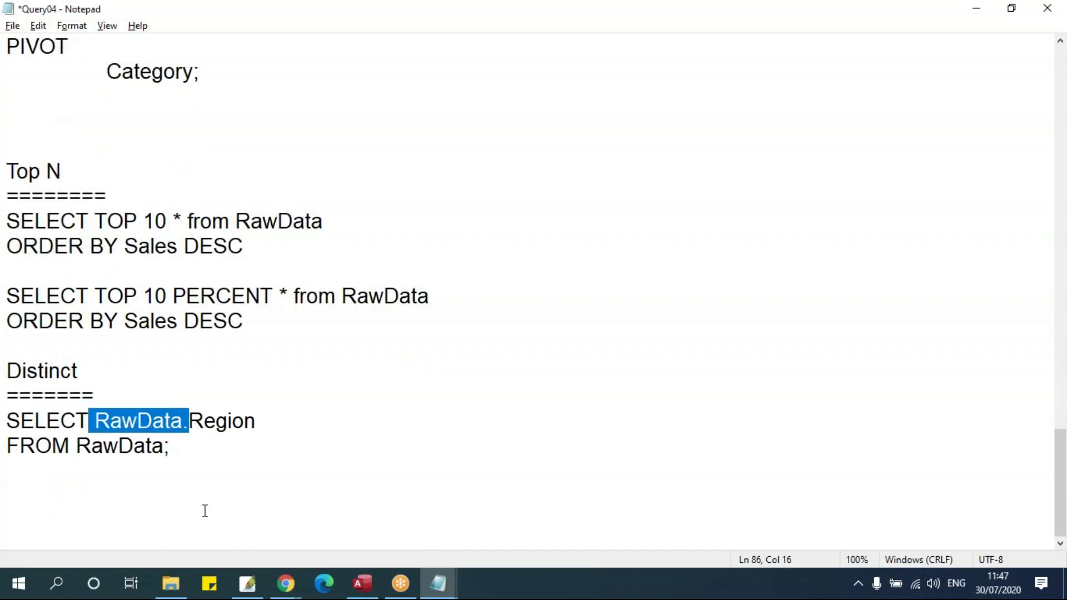
key(BackSpace)
text(DISTINCT)
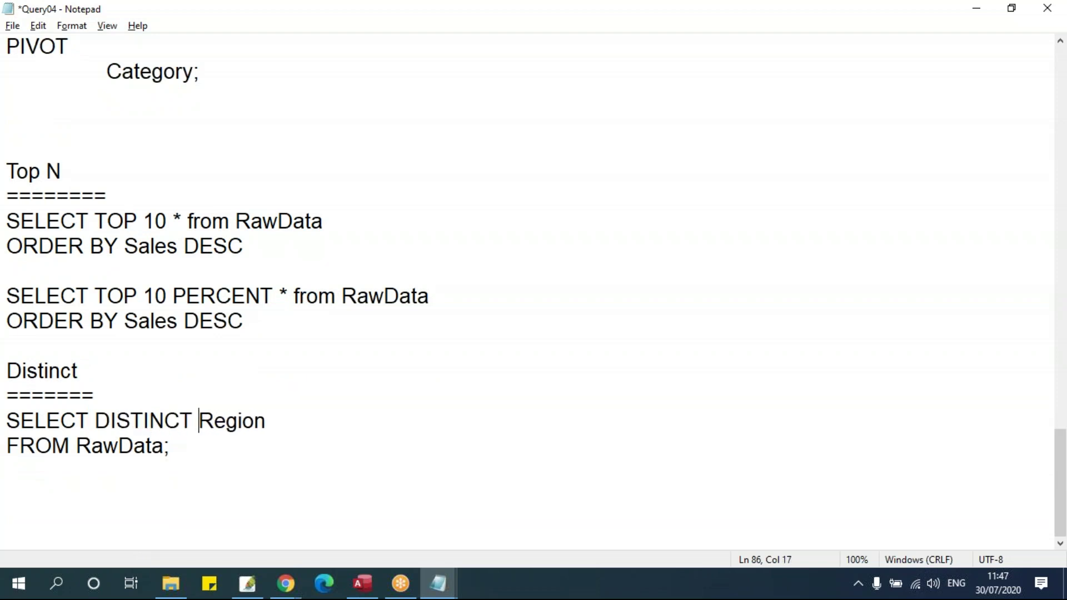
Put RawData and DISTINCT Region on their own indented lines and remove the semicolon after RawData
click(78, 448)
key(Return)
key(Tab)
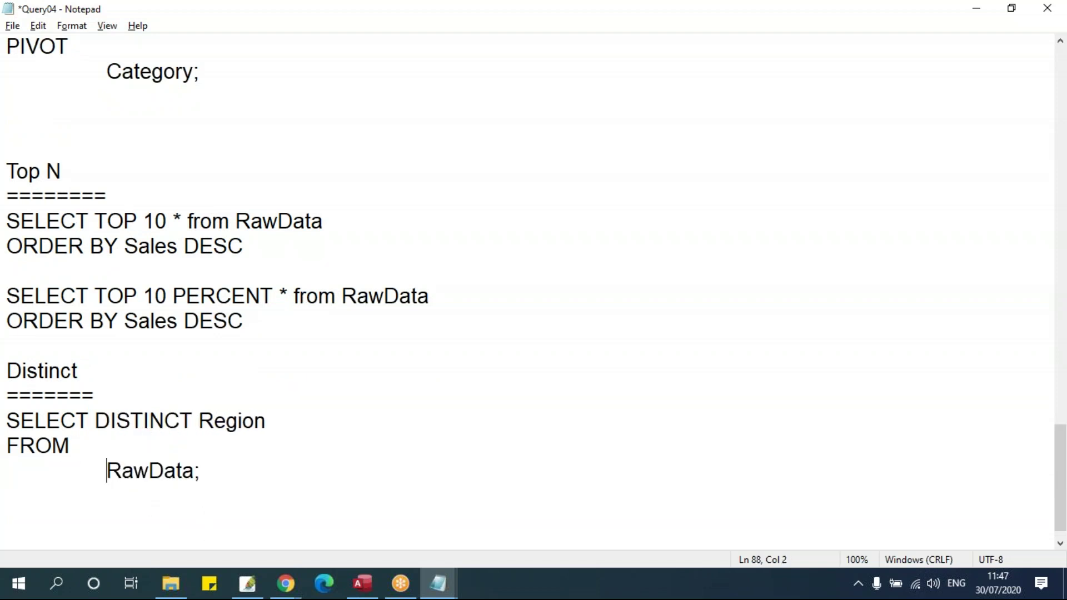
click(238, 474)
key(BackSpace)
click(97, 420)
key(Return)
key(Tab)
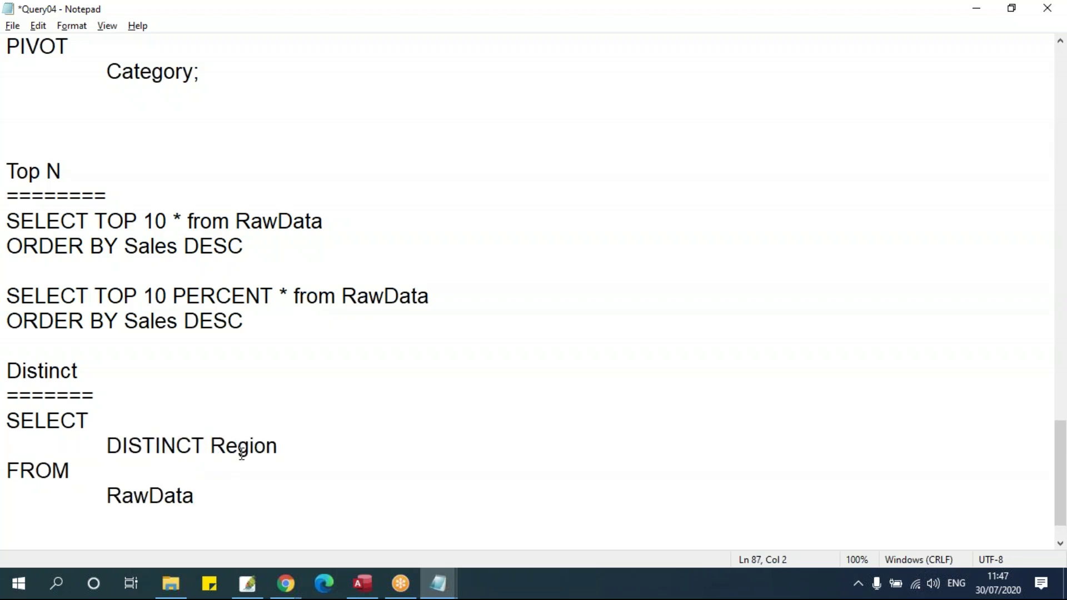
scroll(246, 454, down, 1)
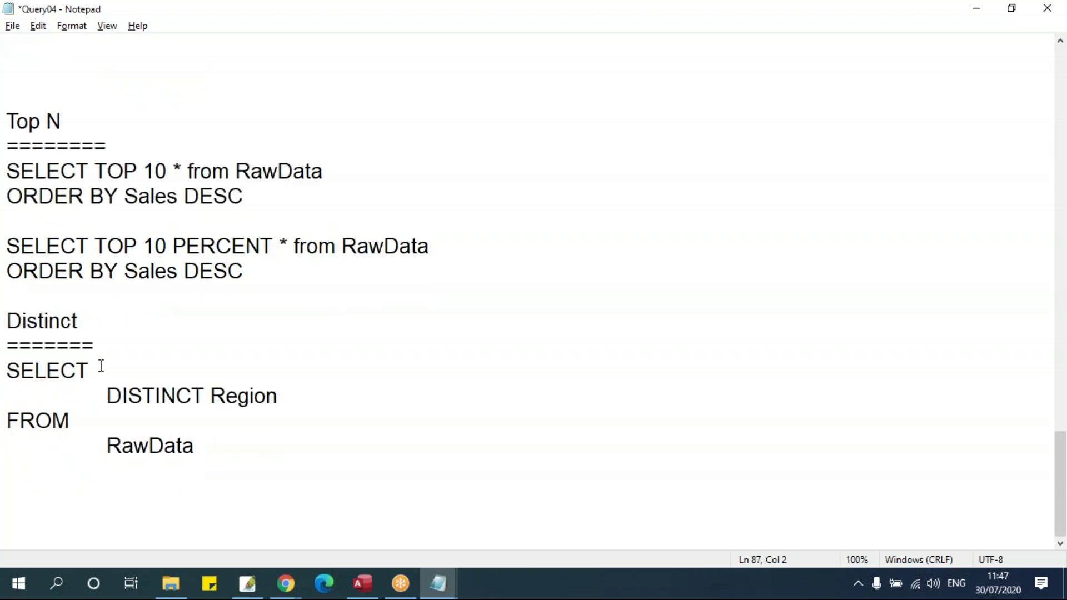
Copy the DISTINCT Region statement from the notes into the query's SQL in Access and run it
drag(7, 370, 256, 465)
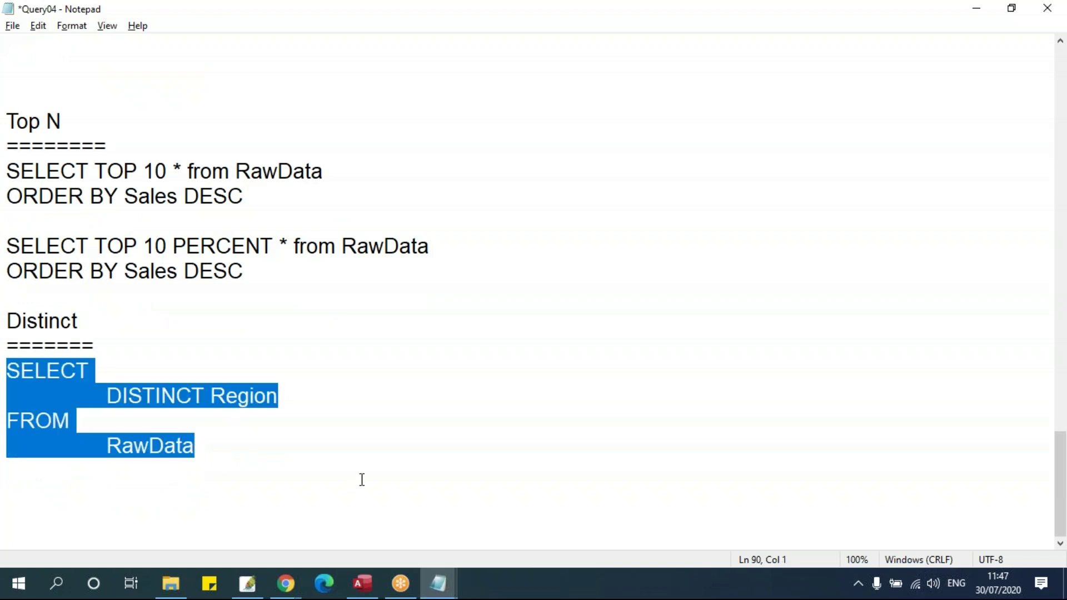
key(alt+Tab)
text(SELECT DISTINCT Region FROM RawData;)
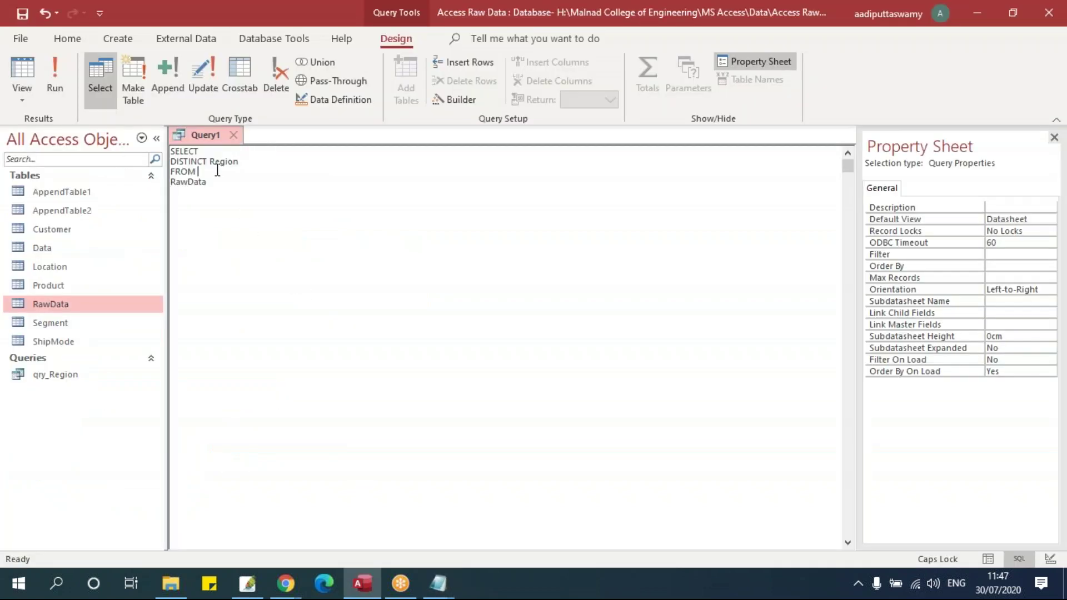
click(54, 78)
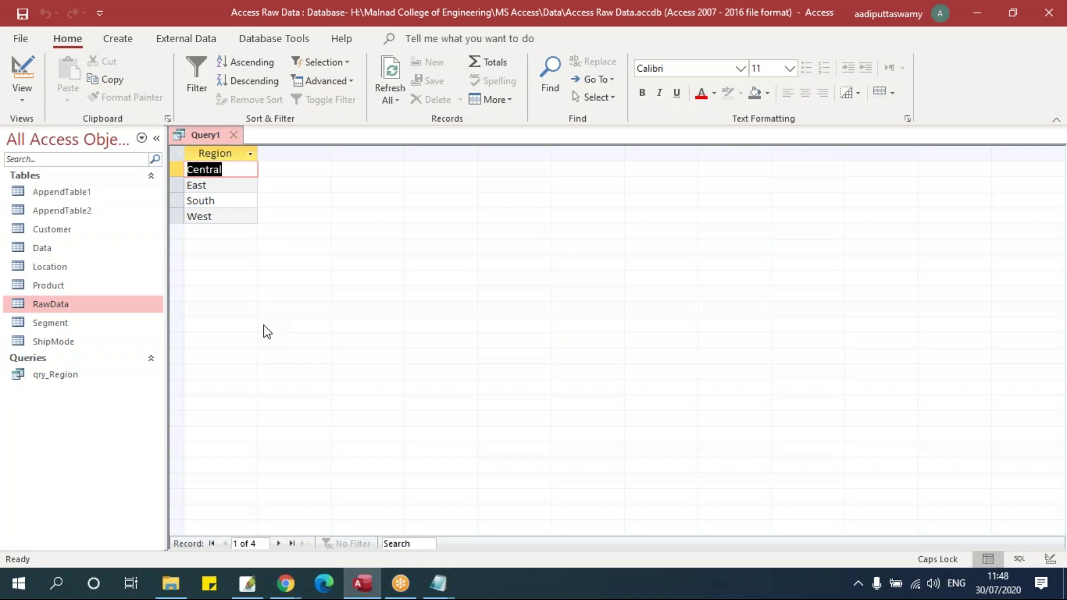
In the Query04 notes, add ,Segment after DISTINCT Region and copy the whole statement
key(alt+Tab)
click(318, 398)
text(,)
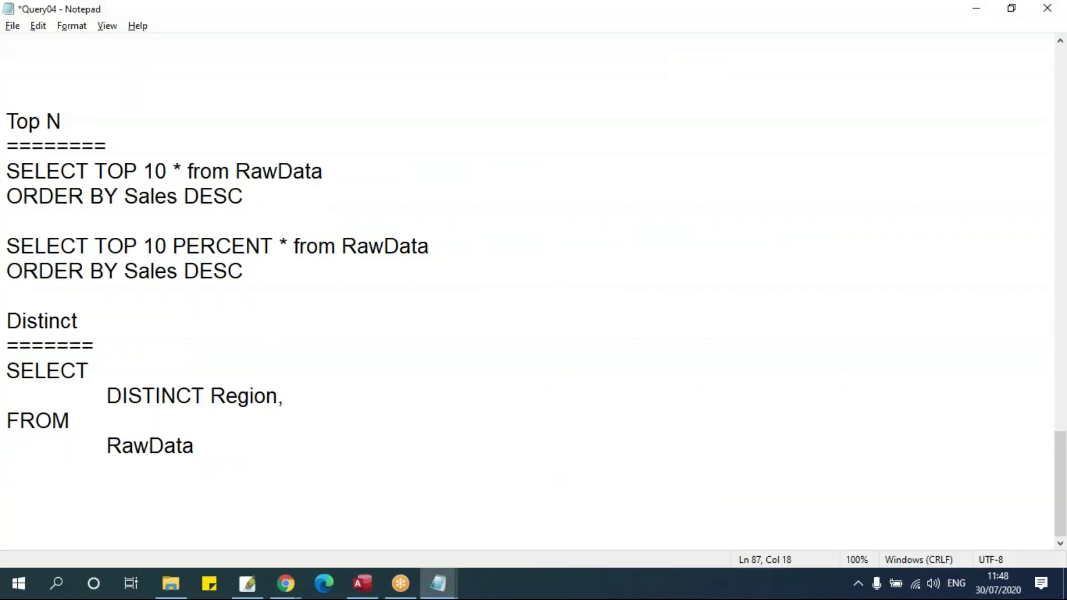
text(Segment)
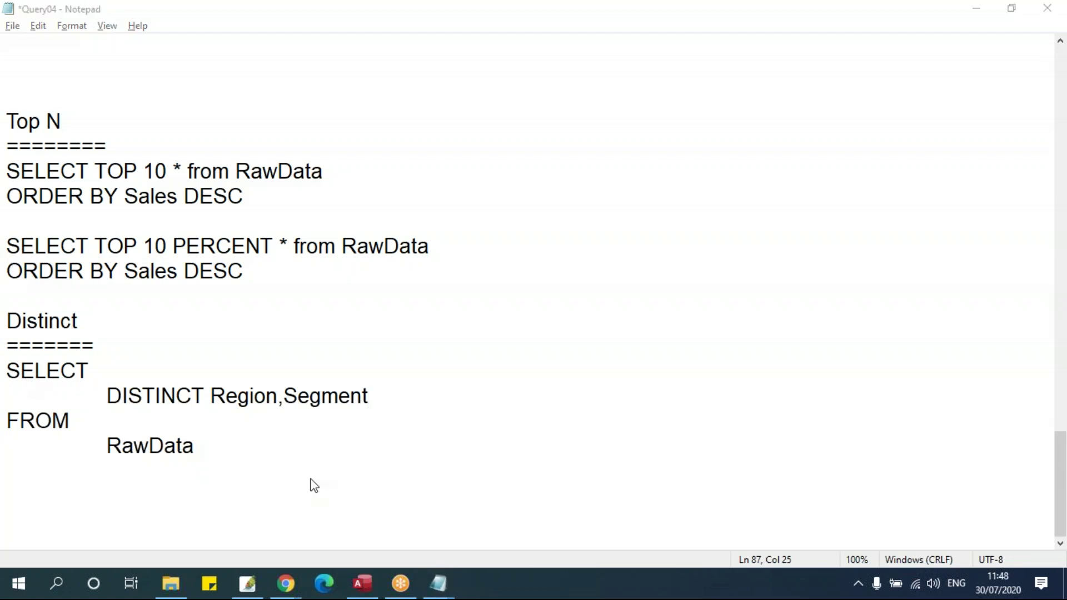
drag(8, 371, 263, 454)
key(ctrl+c)
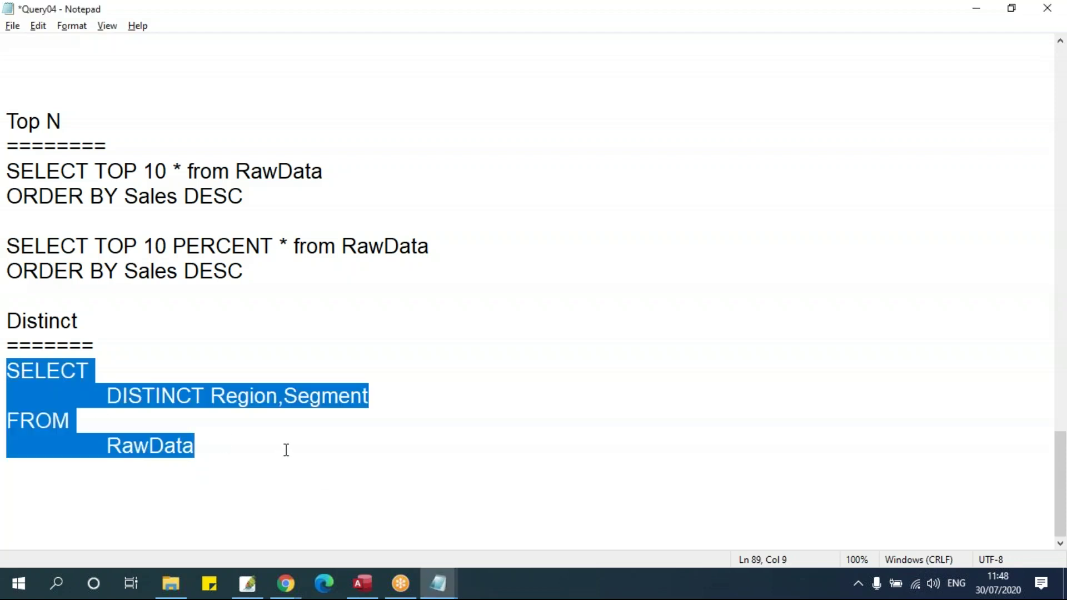
Replace Query1's SQL in Access with the copied DISTINCT Region,Segment statement and run it
key(alt+Tab)
right_click(210, 136)
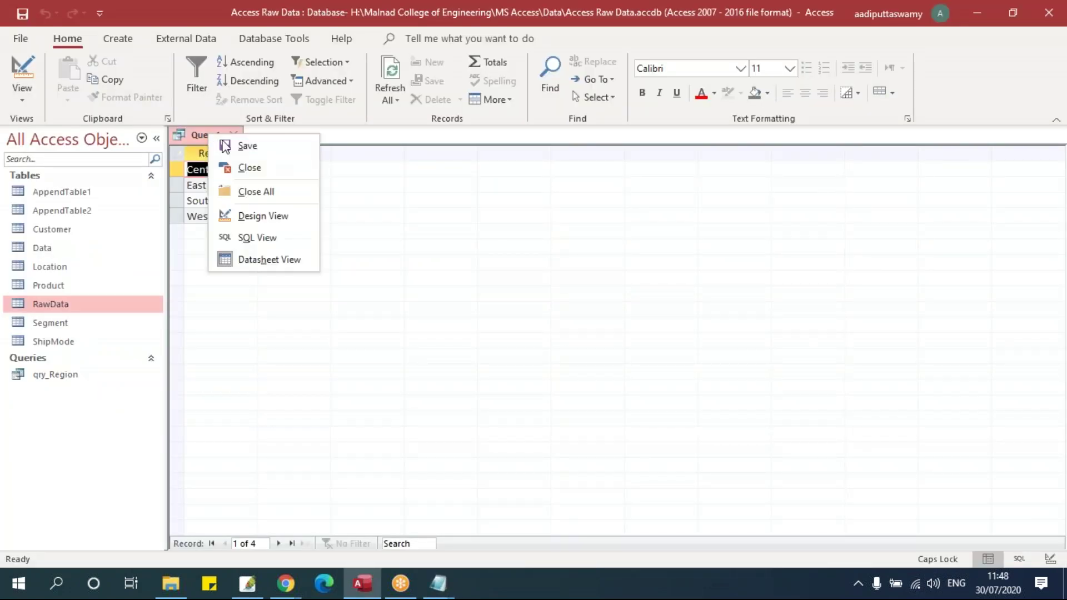
click(277, 235)
key(ctrl+v)
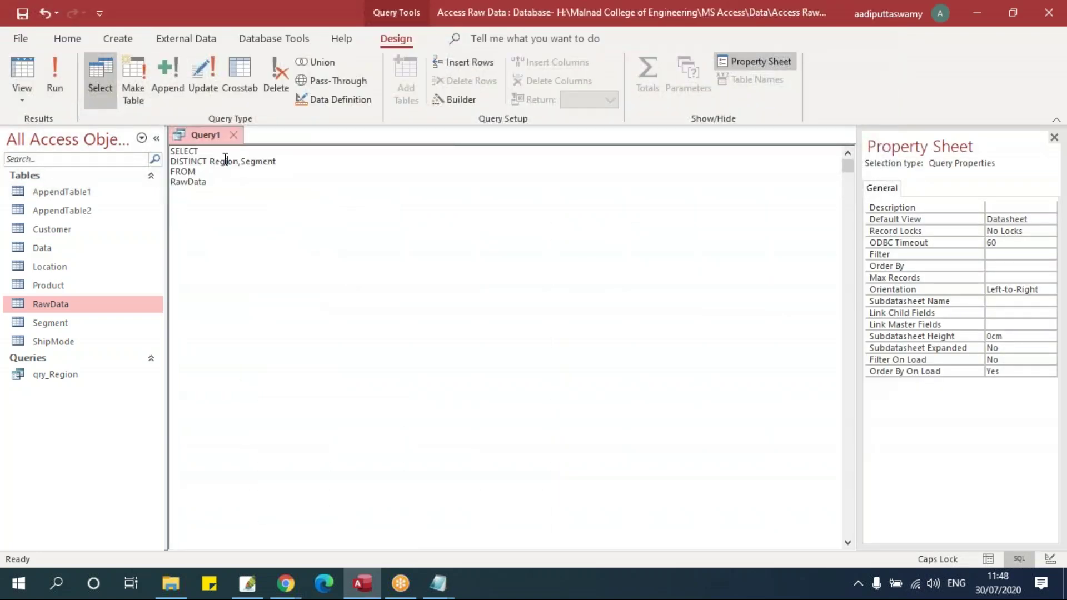
click(66, 89)
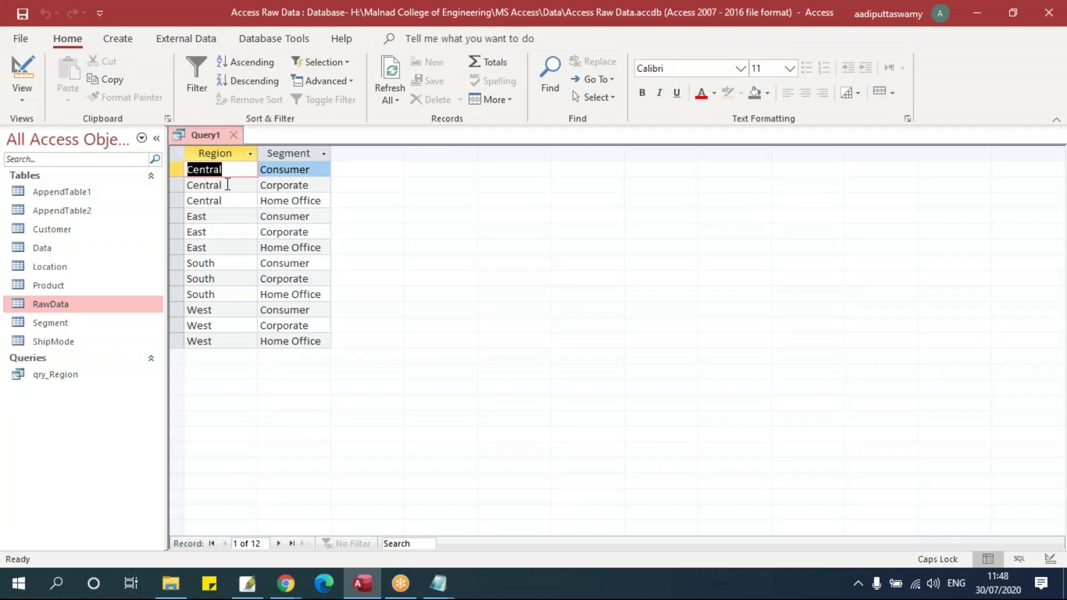
Examine the Region and Segment combinations in the results, selecting the three Central rows
key(Tab)
key(Down)
key(F2)
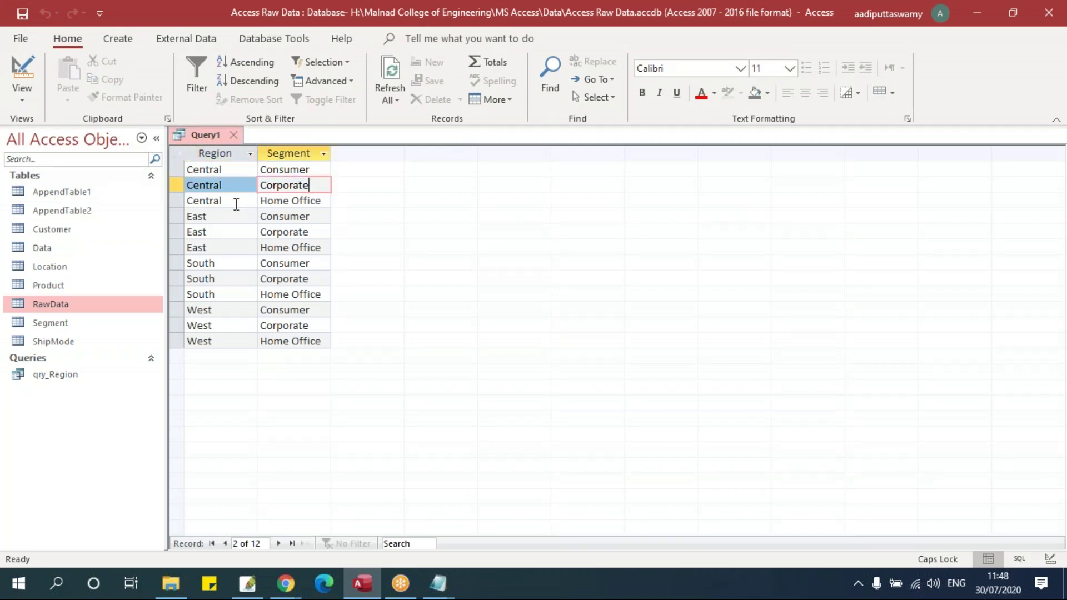
click(294, 201)
drag(177, 169, 177, 200)
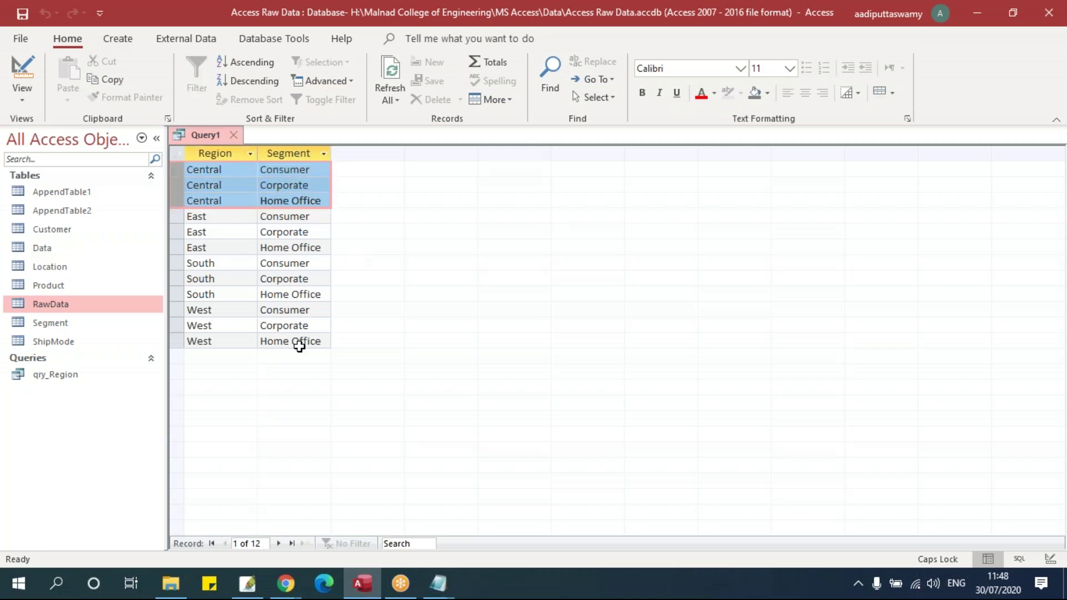
In the Query04 notes, duplicate the DISTINCT Region,Segment statement below itself with a blank line between the two
key(alt+Tab)
click(284, 396)
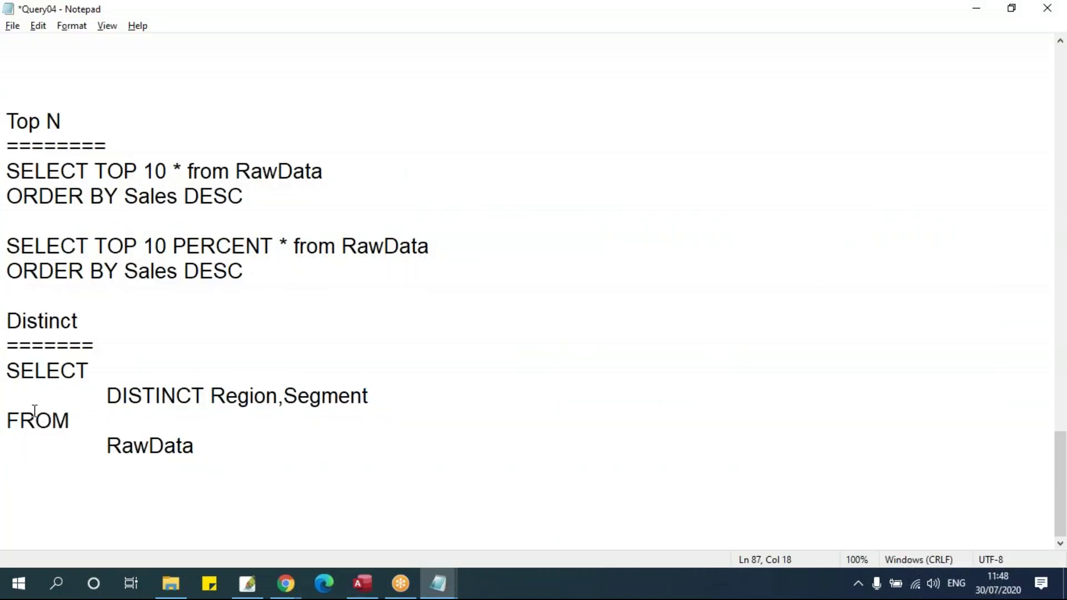
drag(10, 369, 215, 445)
key(ctrl+c)
click(248, 453)
key(Return)
key(Return)
key(ctrl+v)
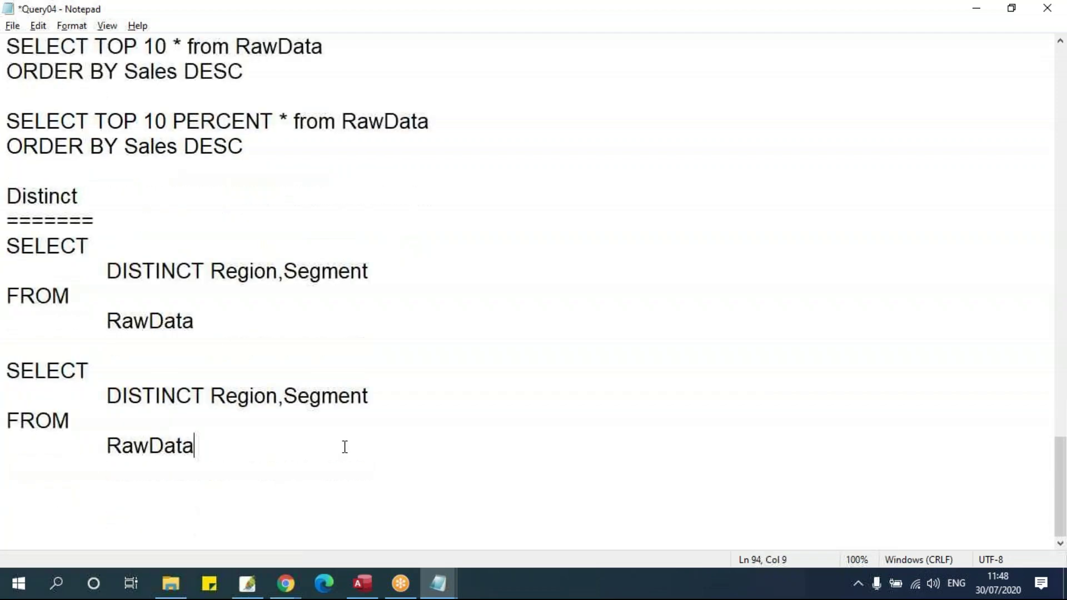
Remove ,Segment from the first DISTINCT statement and save the Query04 notes
drag(277, 278, 457, 283)
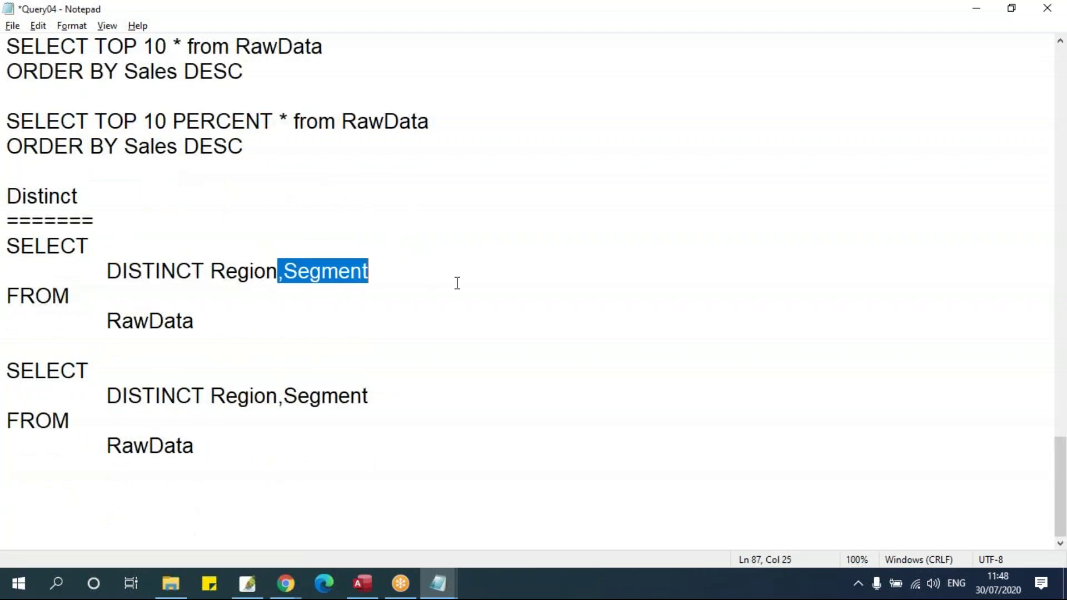
key(Delete)
click(210, 288)
click(209, 433)
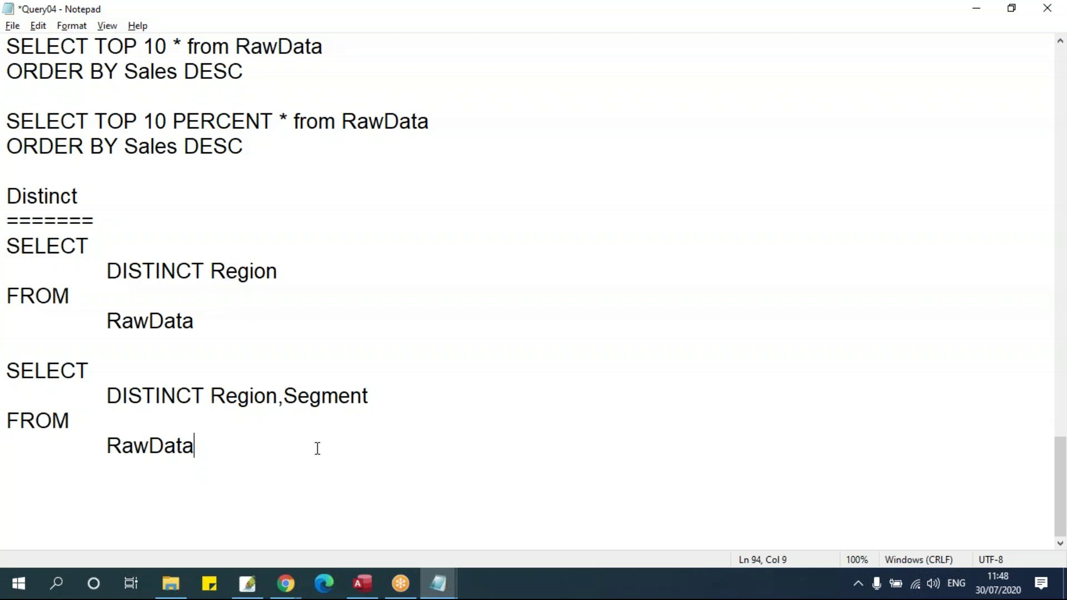
key(ctrl+s)
Open the SYNTAX notes and review the DISTINCT Statement and Joins sections
click(438, 583)
click(378, 519)
scroll(352, 374, down, 4)
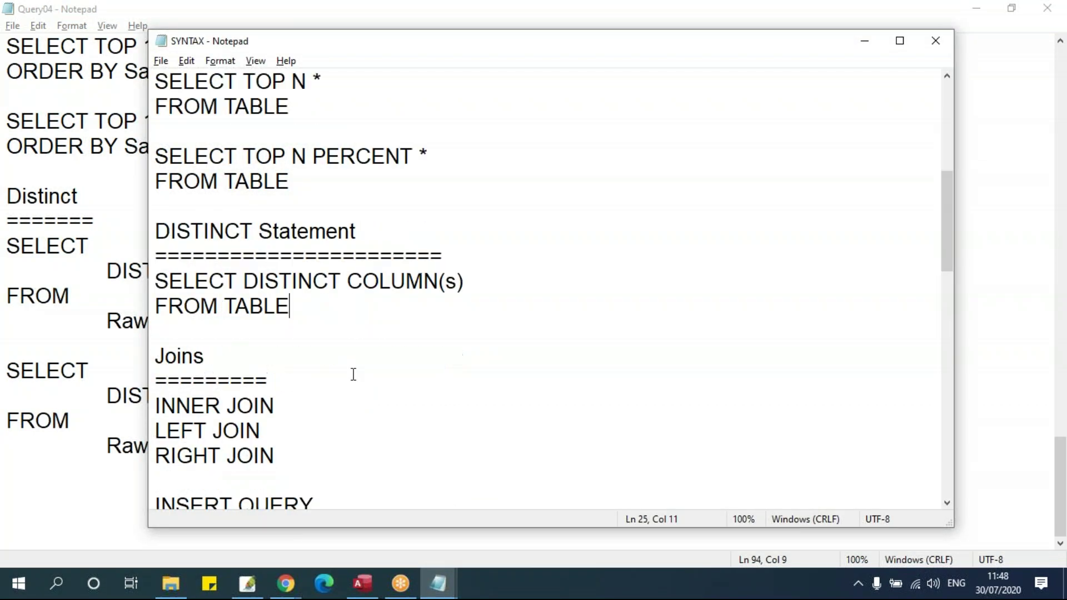
scroll(353, 374, up, 1)
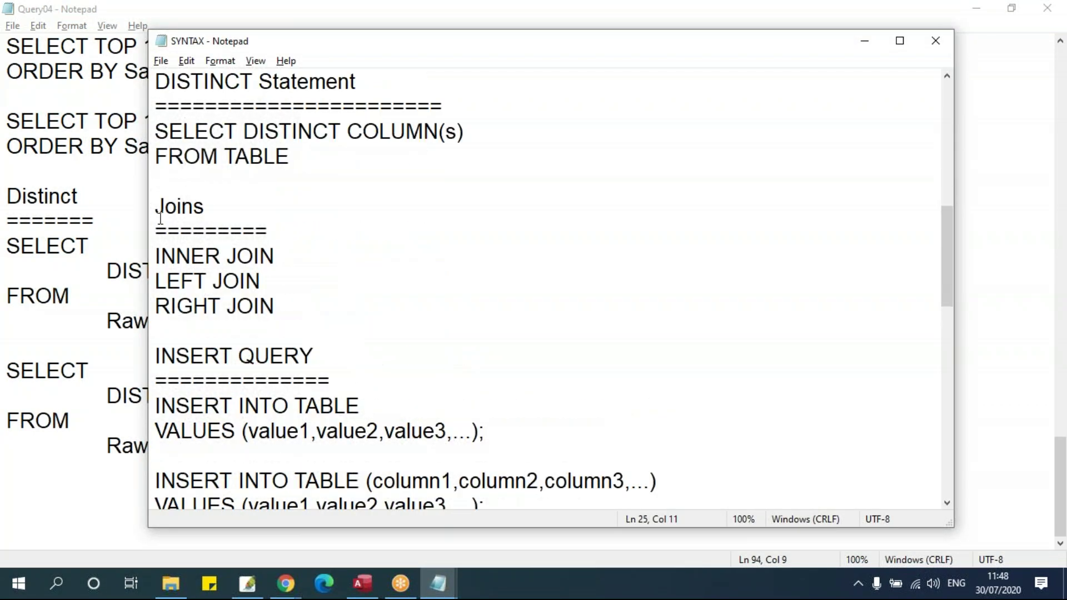
drag(155, 209, 340, 328)
click(339, 256)
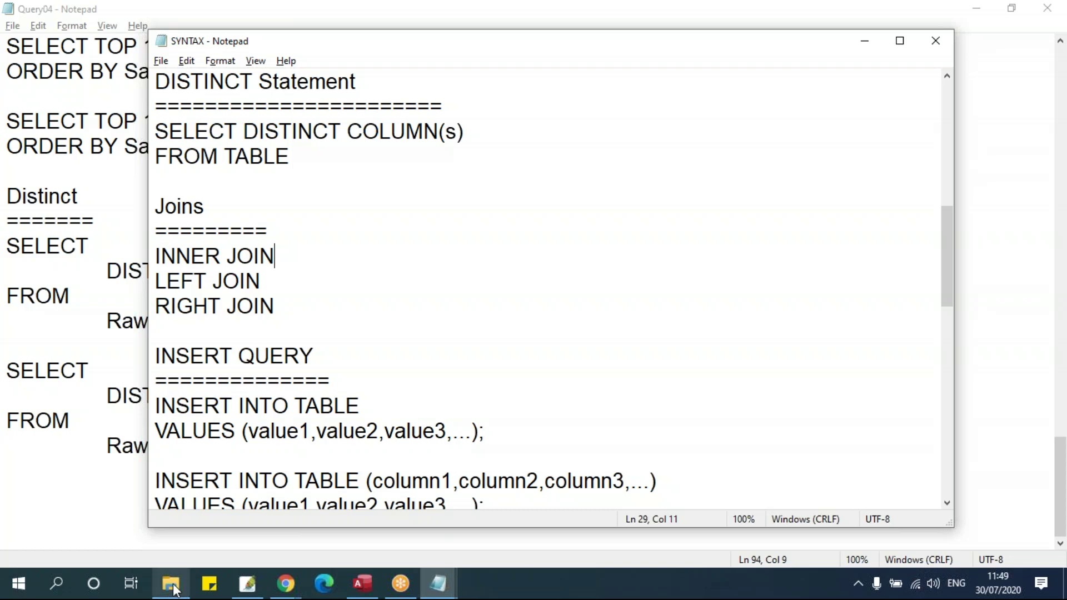
Switch to the MS Access folder in File Explorer and open the Merge Data workbook
mouse_move(174, 589)
click(191, 539)
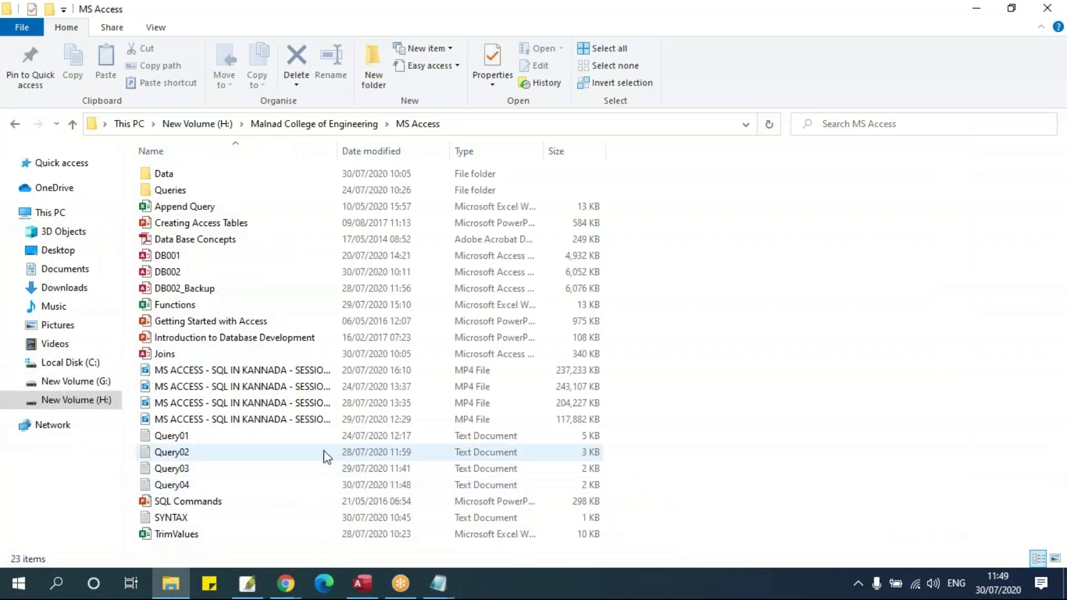
click(215, 120)
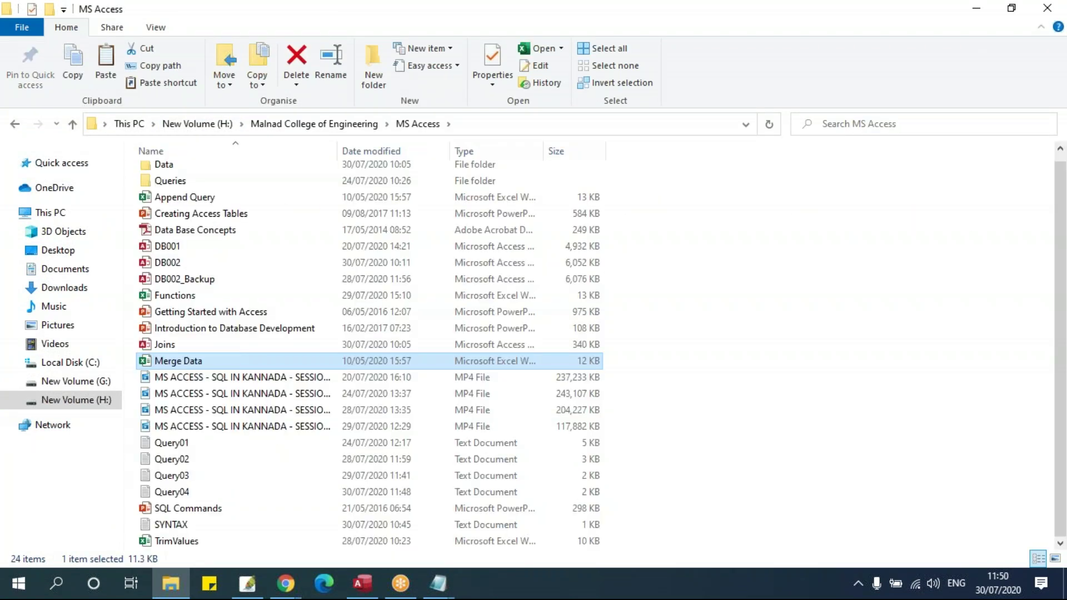
key(Return)
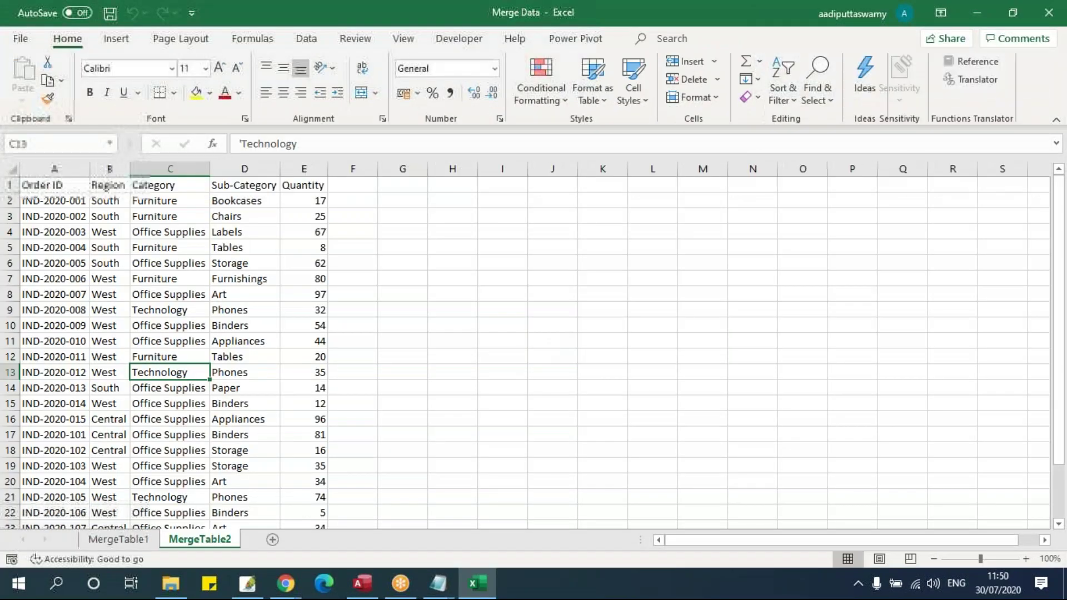
Compare the columns of the MergeTable1 and MergeTable2 worksheets, including the shared Order ID column, and close the workbook
click(129, 540)
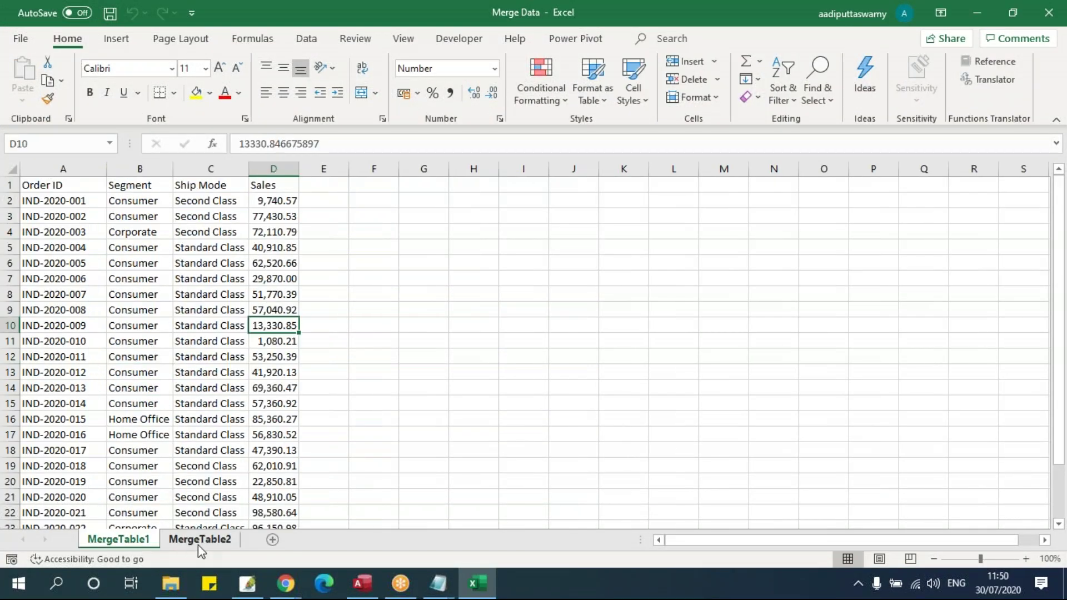
click(200, 540)
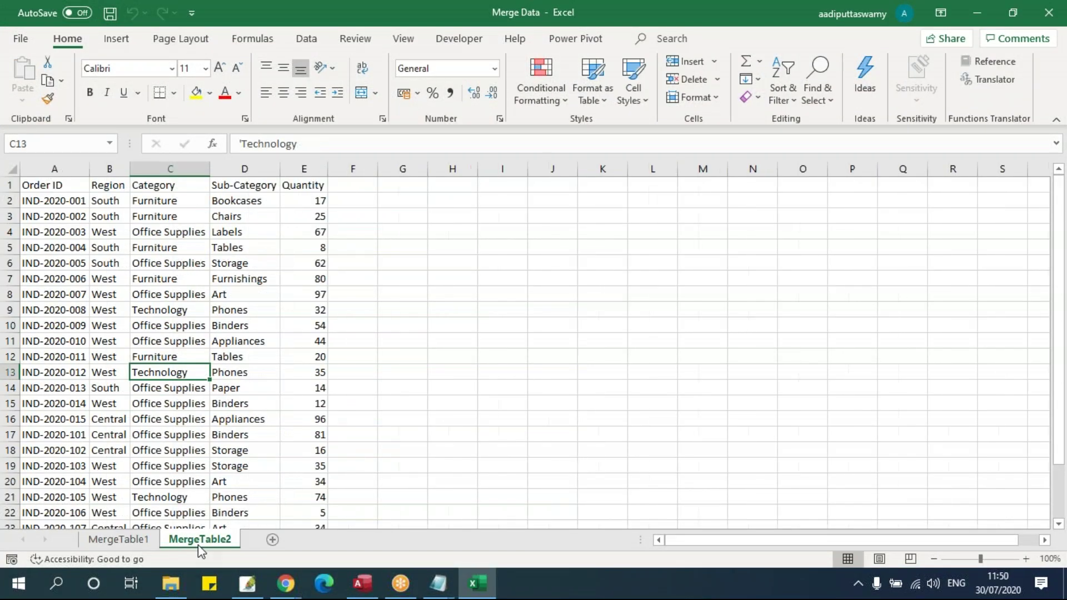
click(69, 169)
click(129, 540)
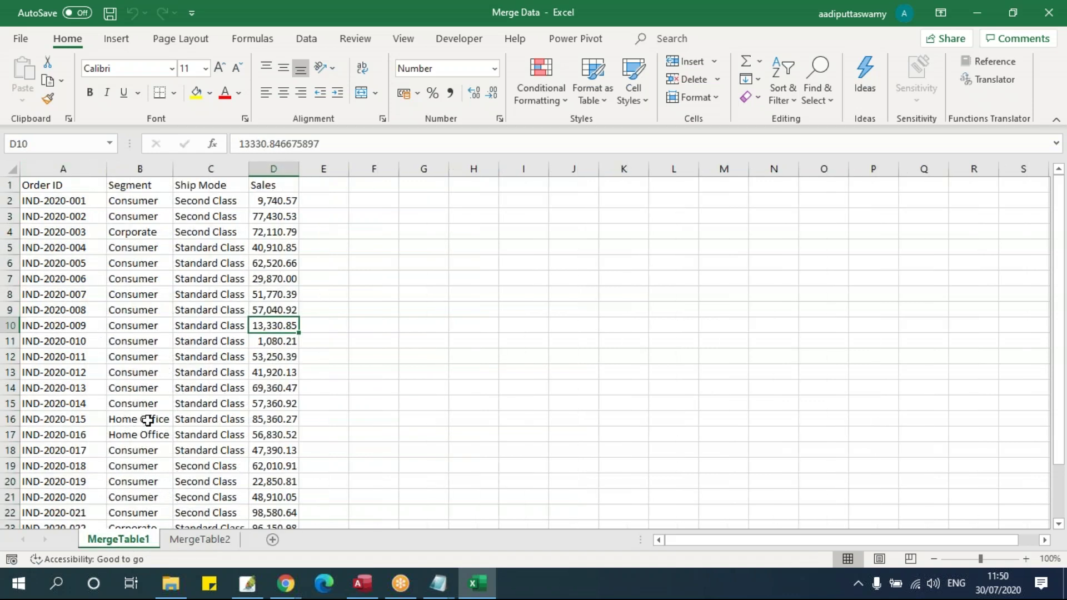
click(219, 389)
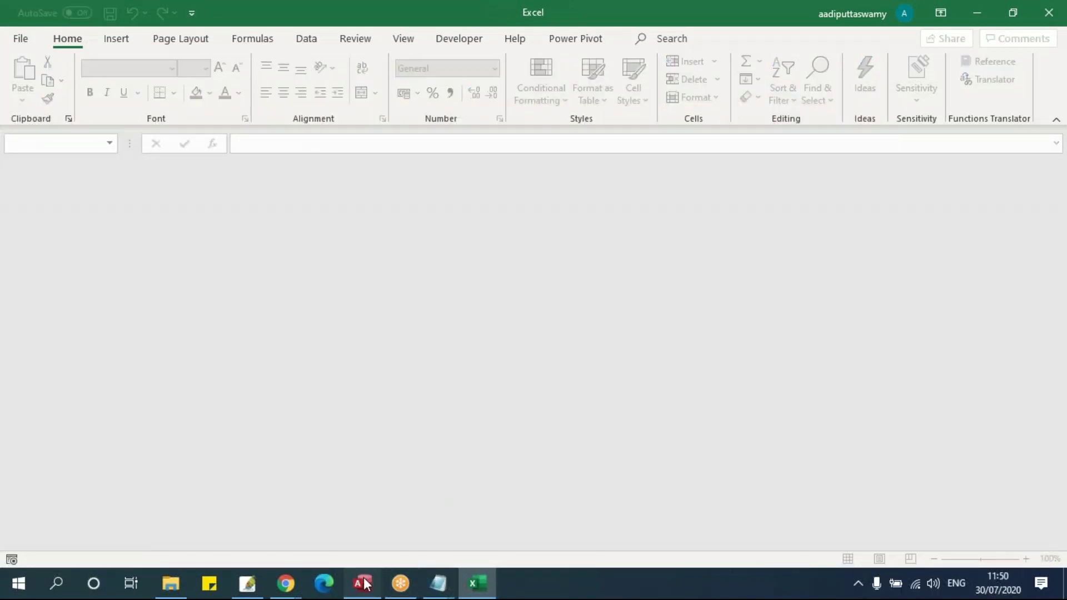
Switch back to Access and close Query1 without saving its changes
click(362, 584)
click(233, 135)
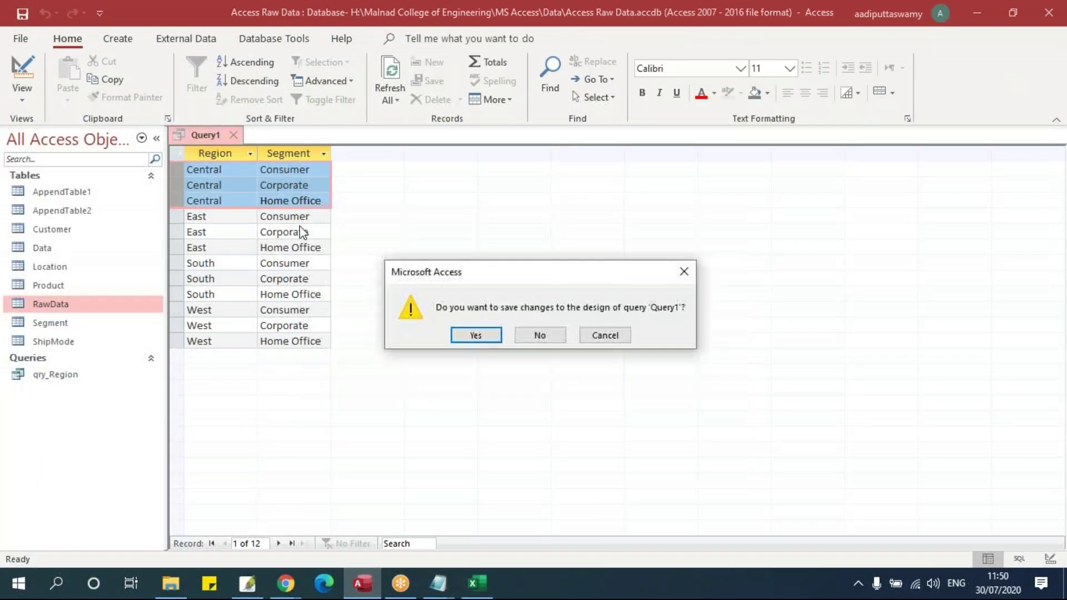
click(528, 335)
Start an Excel import of Merge Data.xlsx from the MS Access folder into a new table in the current database
click(118, 39)
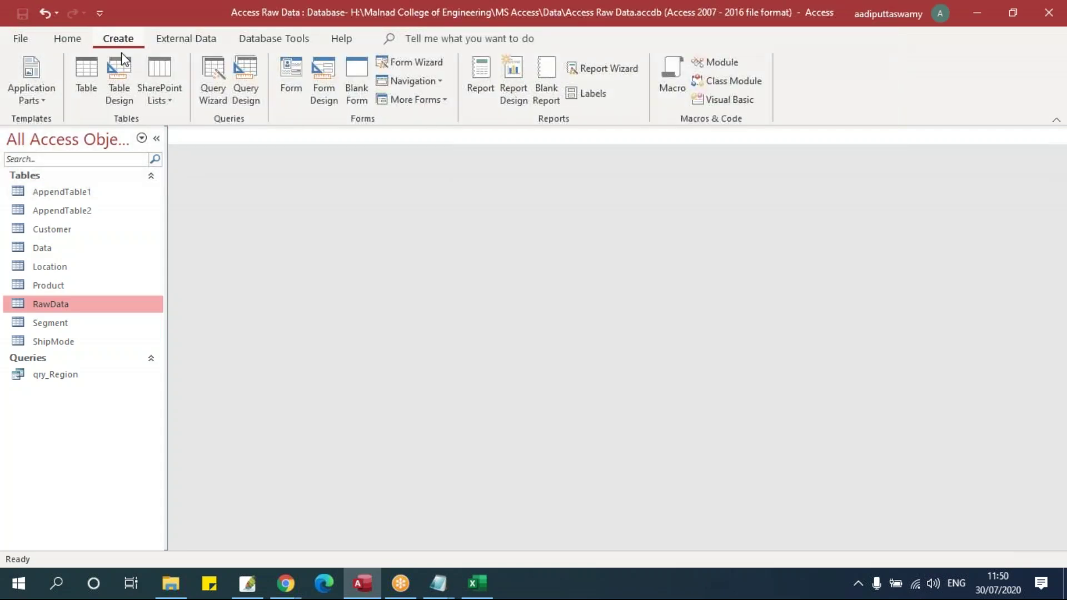
click(193, 40)
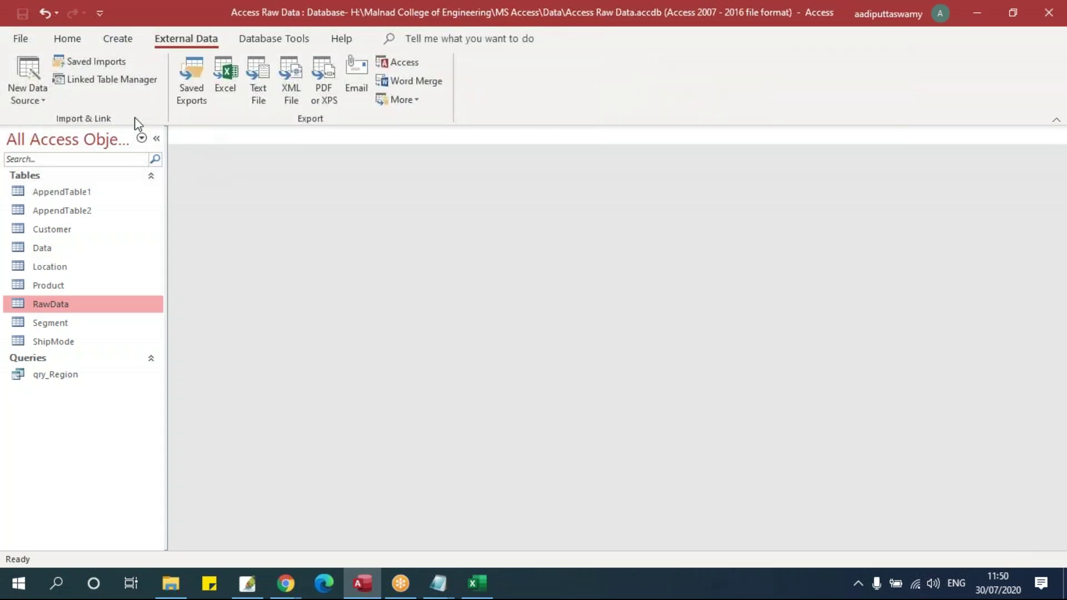
click(35, 103)
mouse_move(59, 131)
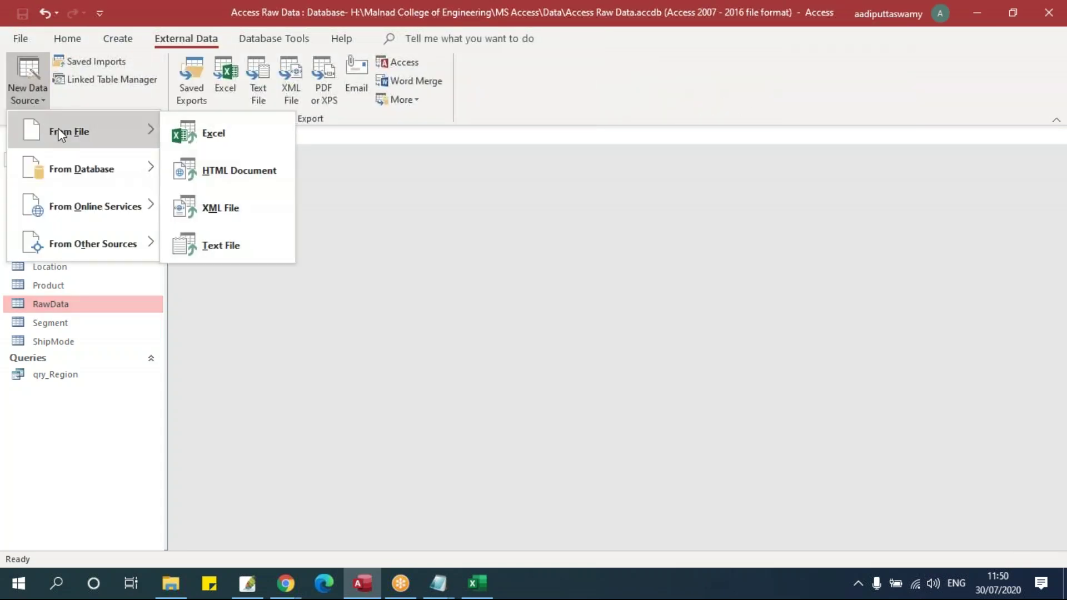
click(199, 133)
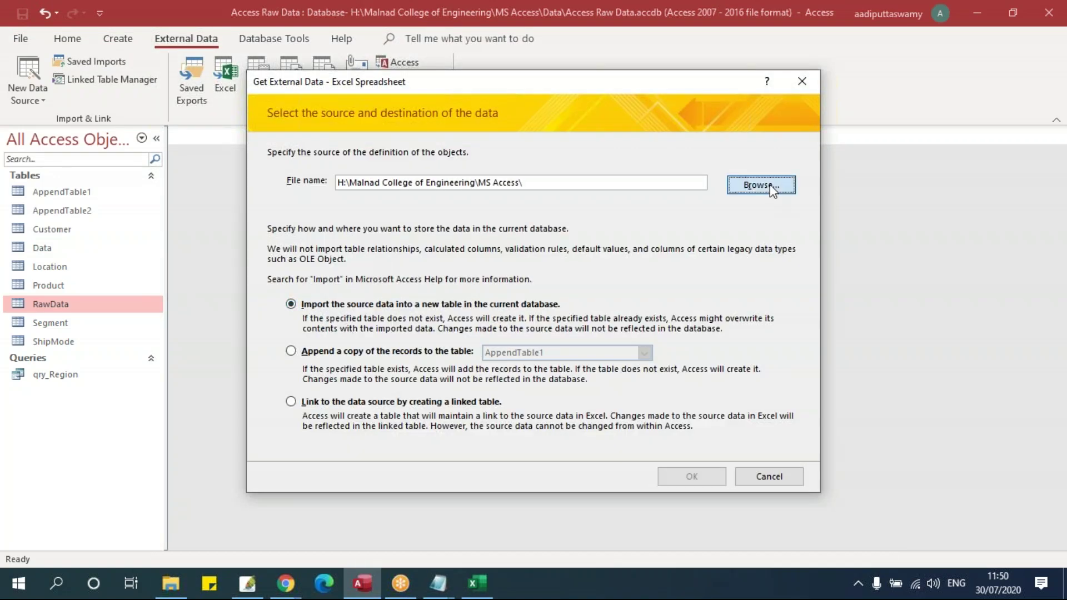
key(Return)
click(439, 272)
click(661, 443)
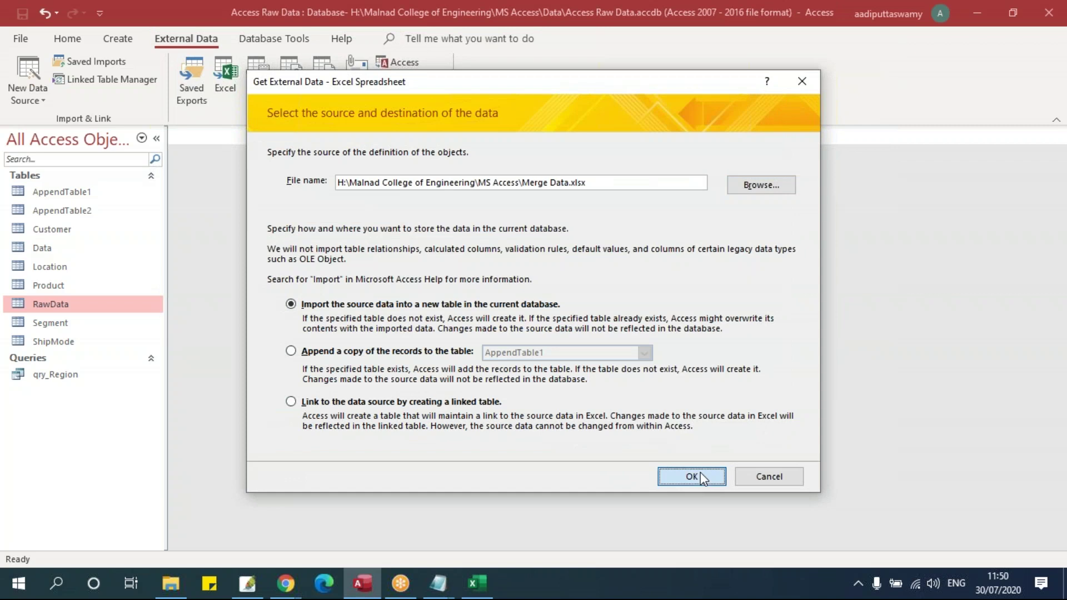
click(698, 475)
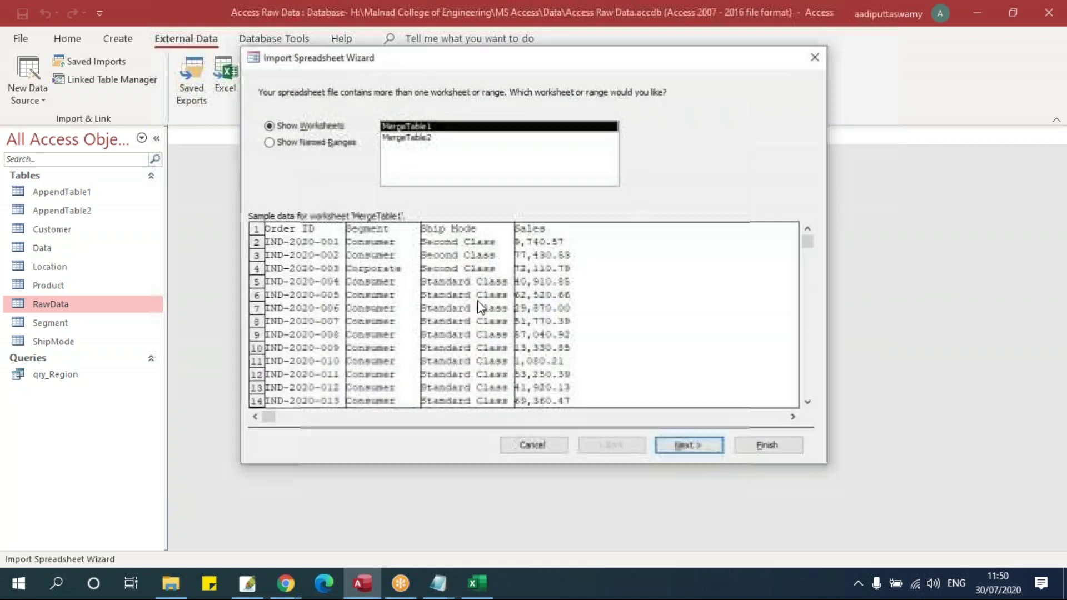
Import the MergeTable1 worksheet as table MergeTable1 with first-row column headings and no primary key, without saving the import steps
click(688, 446)
click(304, 129)
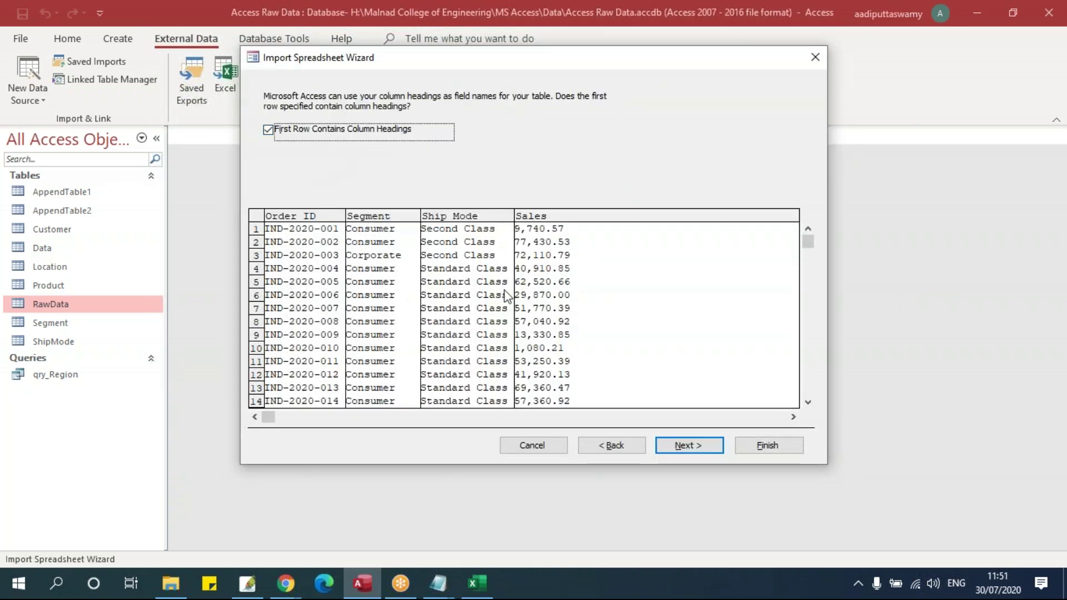
click(688, 446)
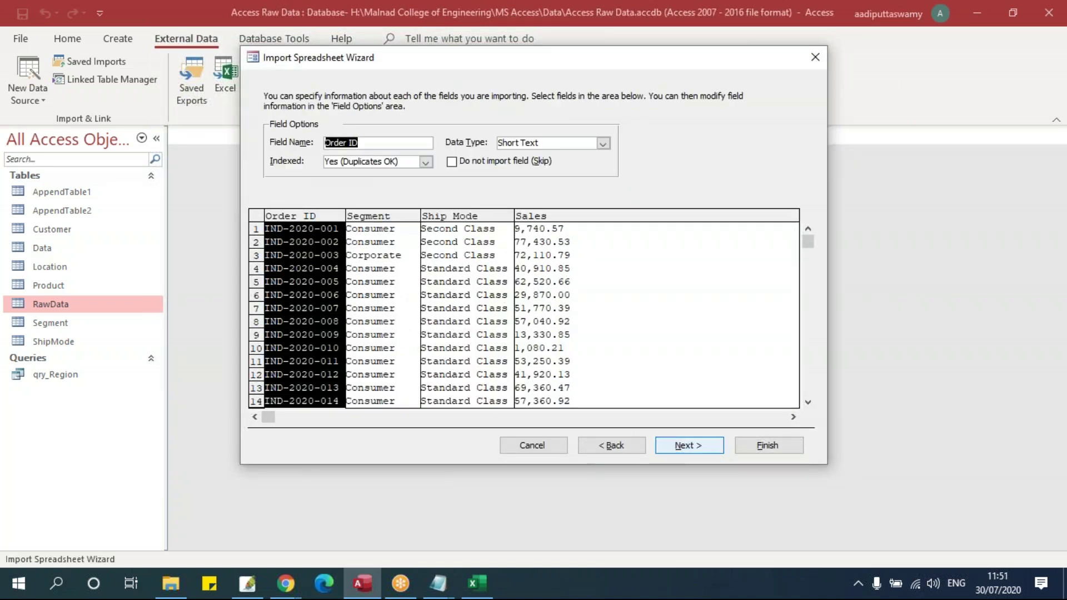
click(709, 448)
click(318, 169)
click(688, 446)
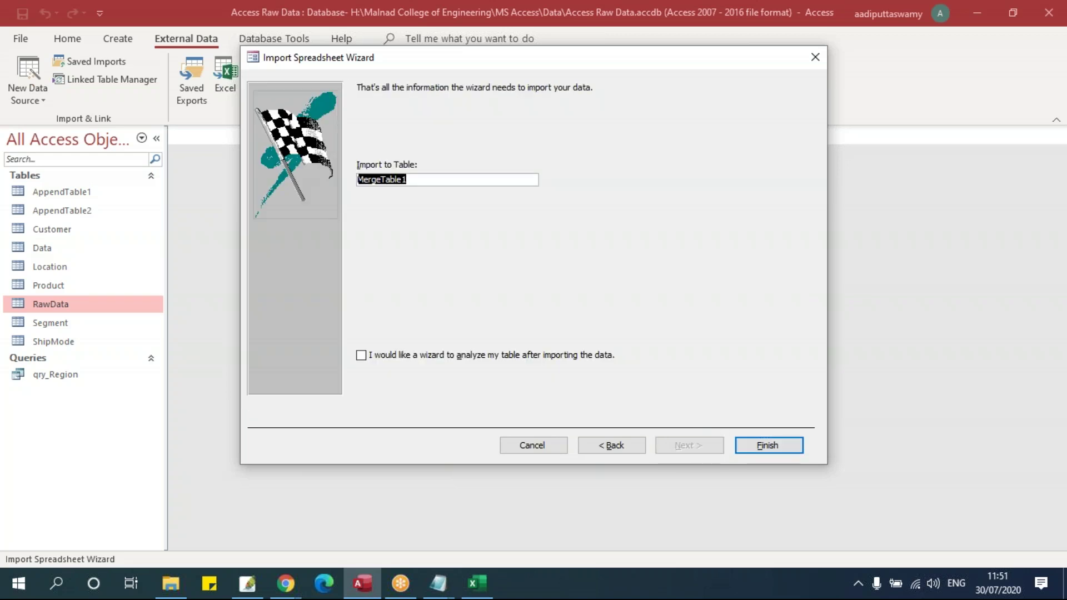
click(762, 447)
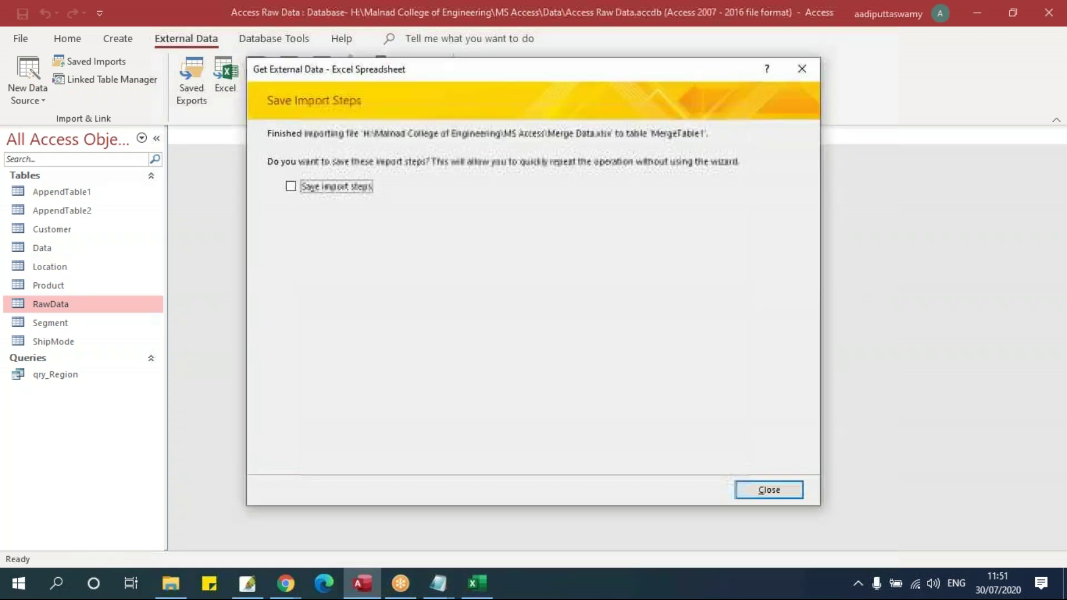
click(766, 490)
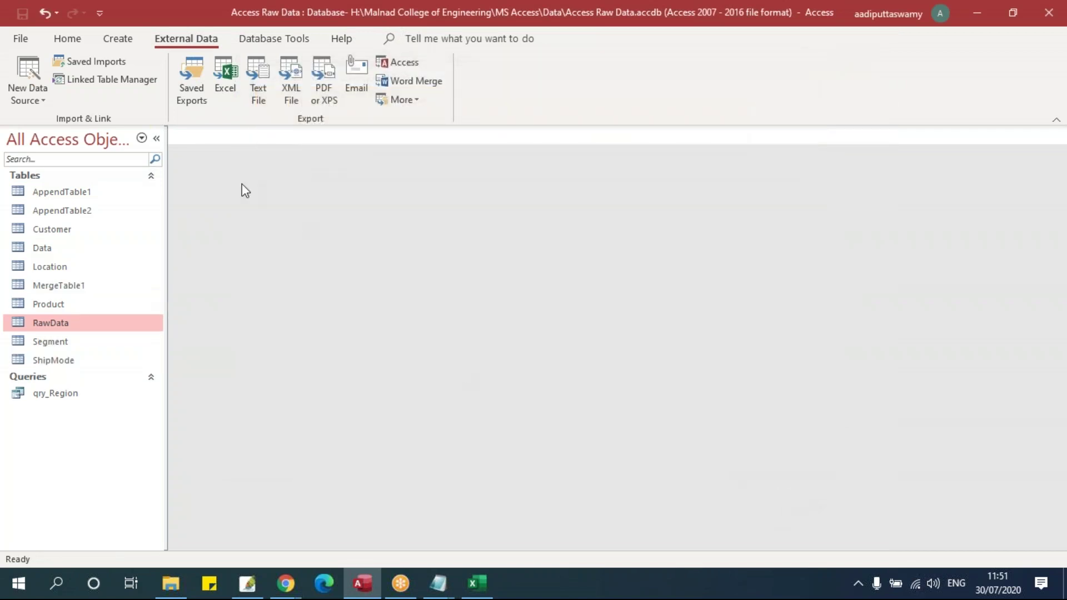
Start another Excel import of Merge Data.xlsx from the MS Access folder into a new table in the current database
click(28, 89)
mouse_move(43, 120)
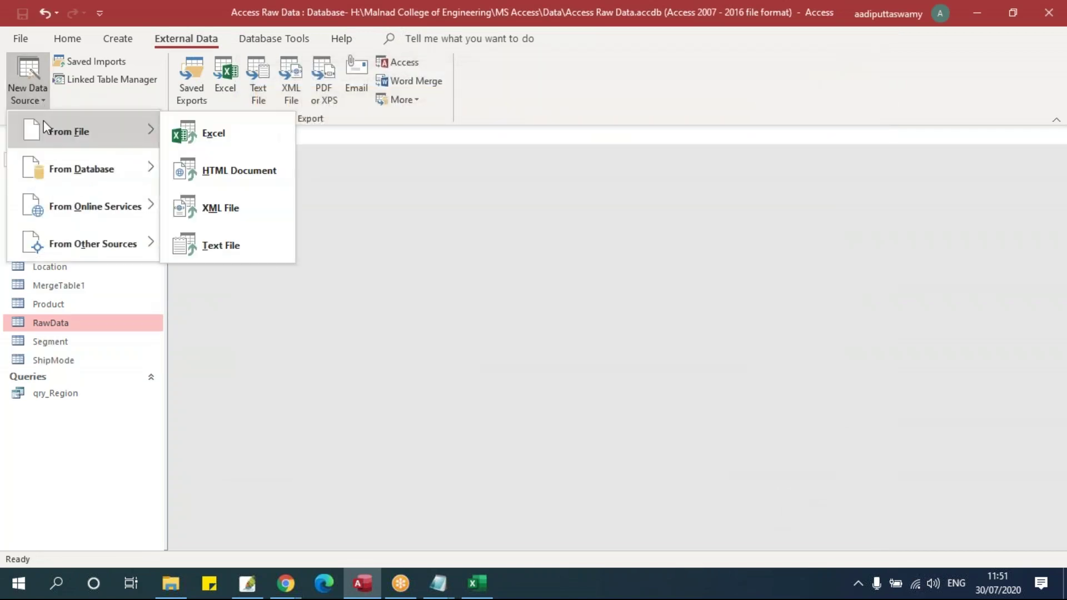
click(206, 134)
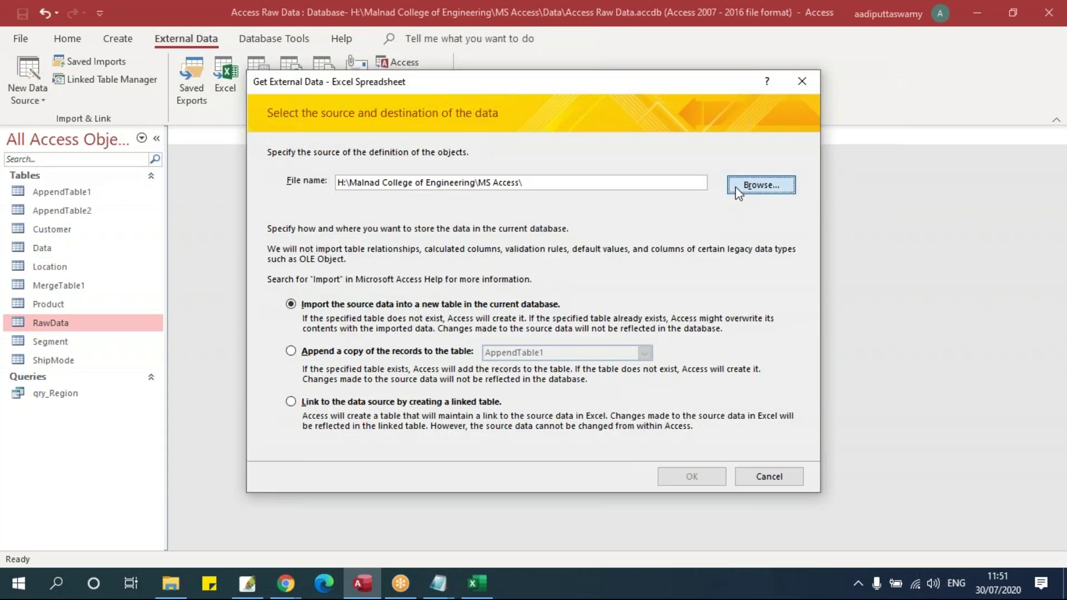
click(736, 187)
click(439, 272)
click(644, 442)
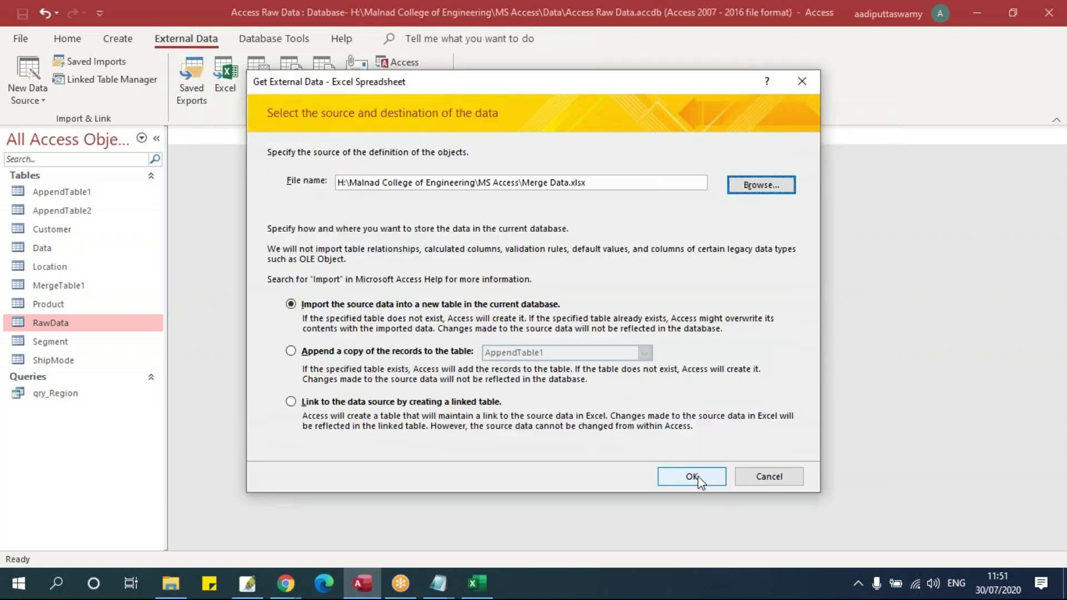
click(691, 476)
Import the MergeTable2 worksheet as table MergeTable2 with first-row column headings and no primary key, without saving the import steps
click(448, 138)
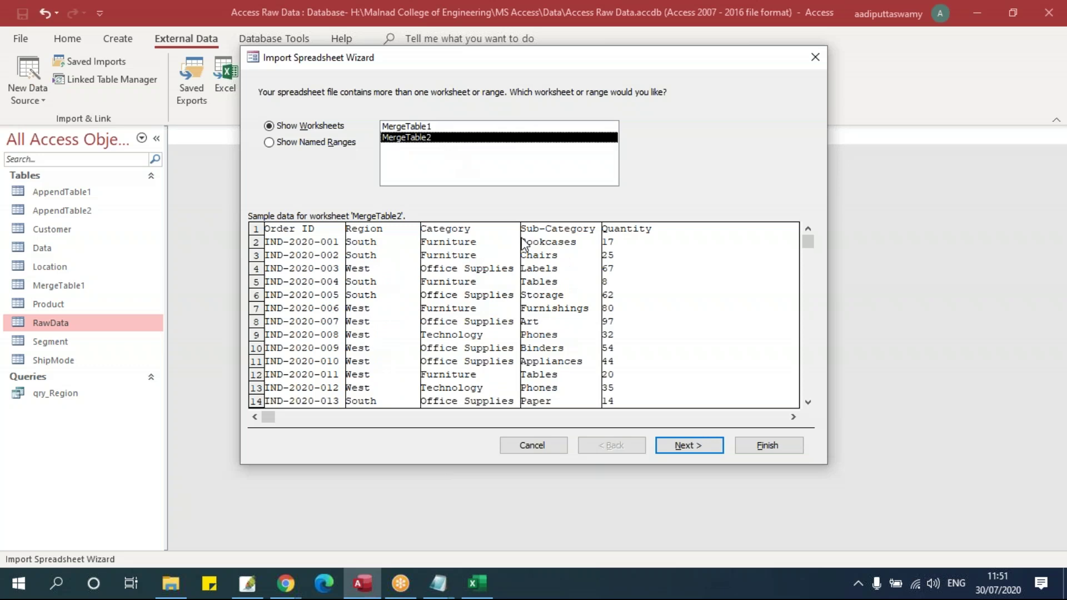
click(681, 446)
click(322, 134)
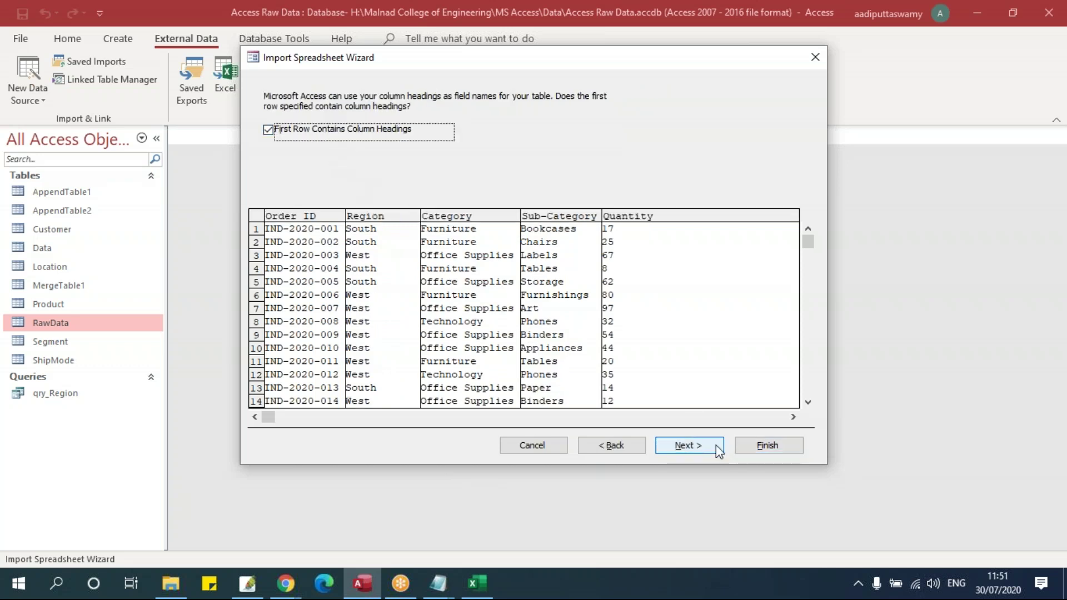
click(713, 445)
click(702, 446)
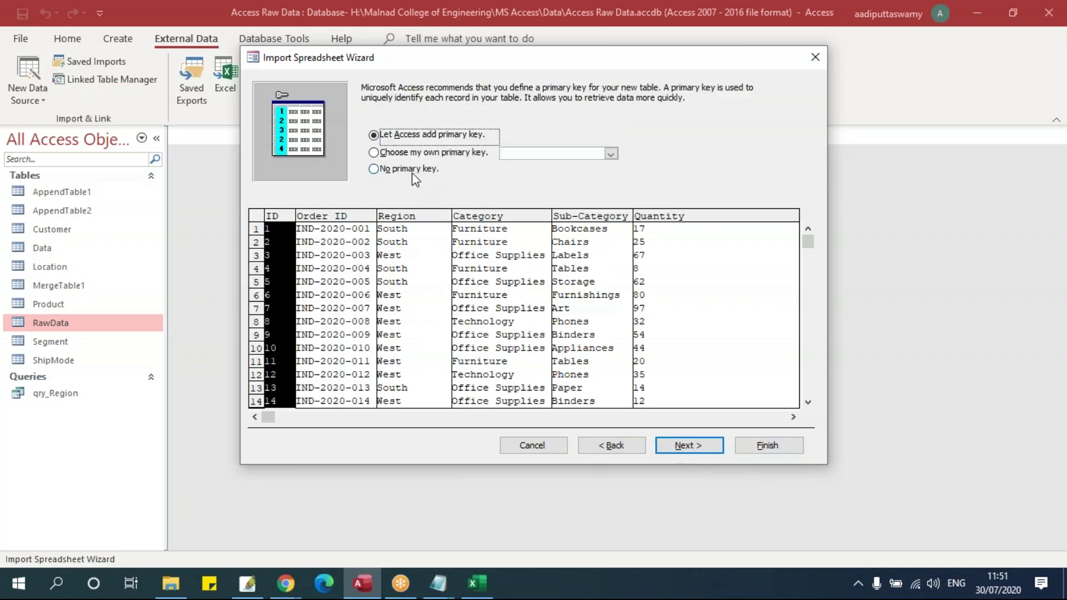
click(412, 171)
click(681, 446)
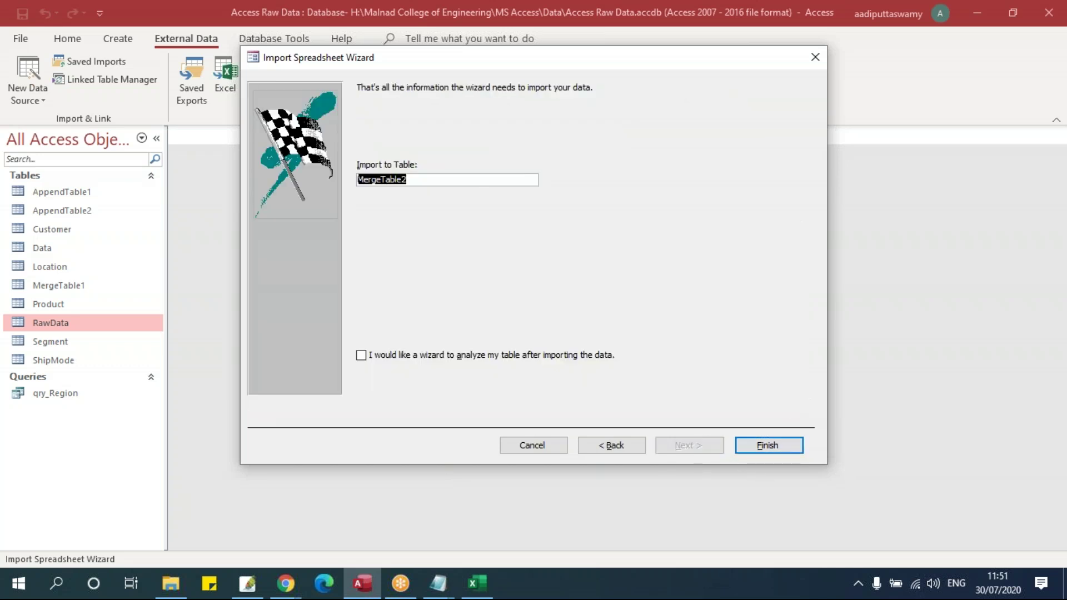
click(768, 445)
click(752, 488)
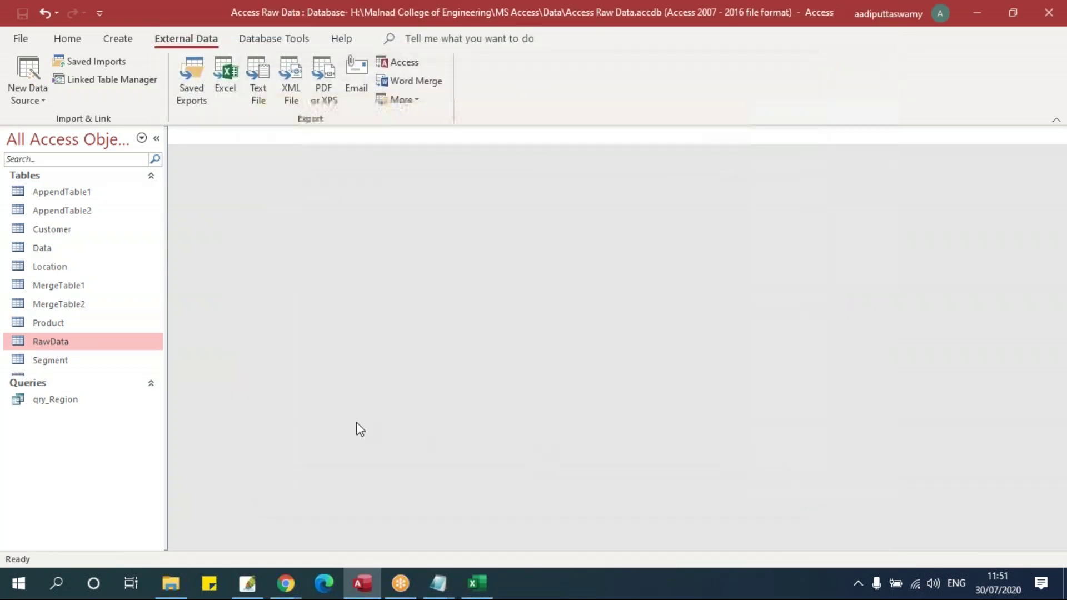
Create a new query in Design view and add the MergeTable1 table to it
click(71, 284)
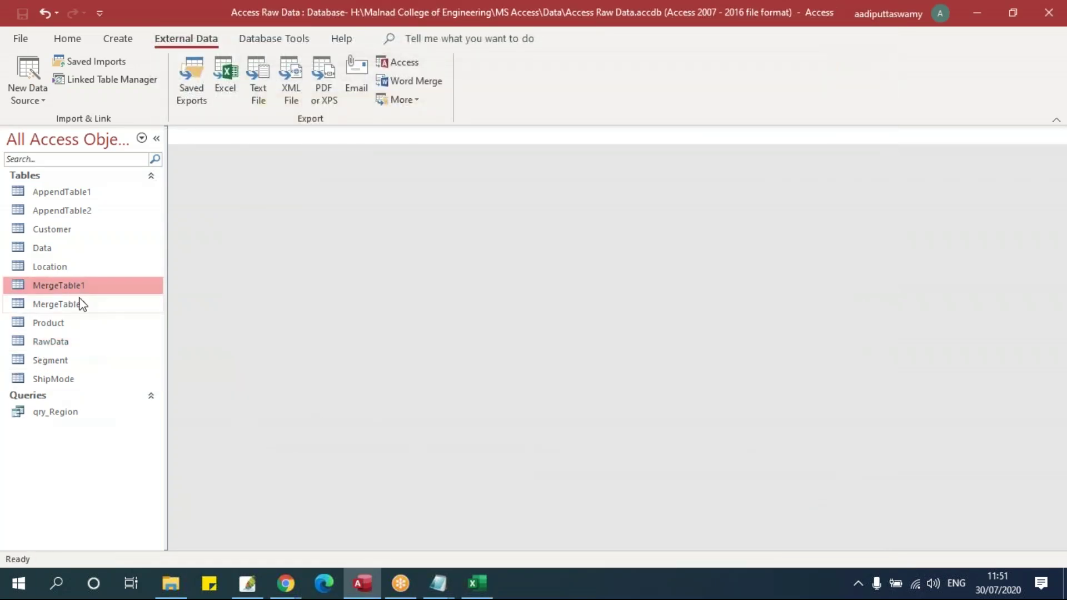
click(78, 304)
click(118, 38)
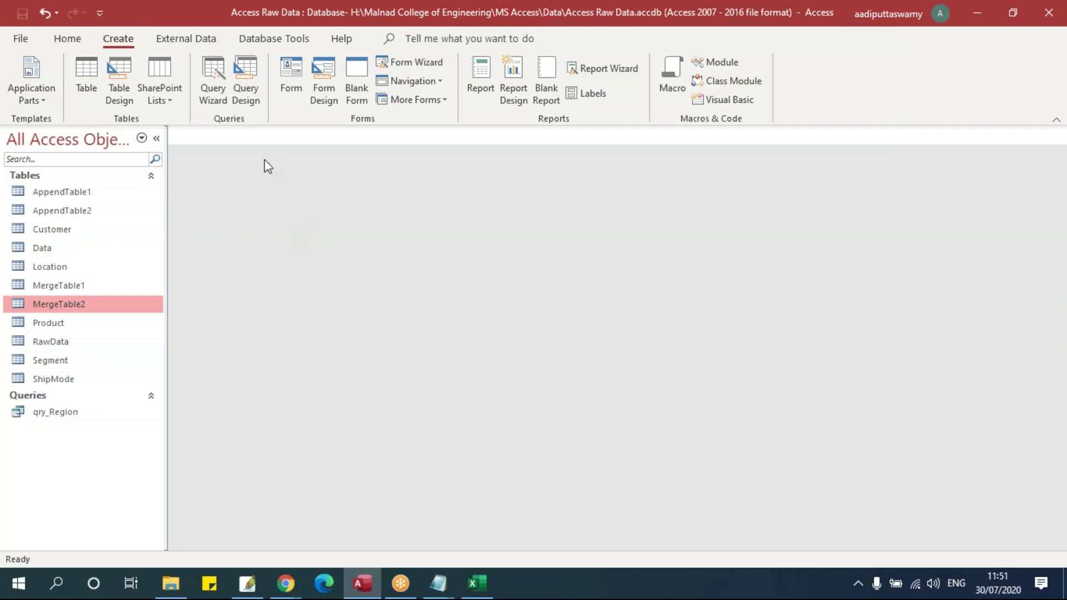
click(247, 89)
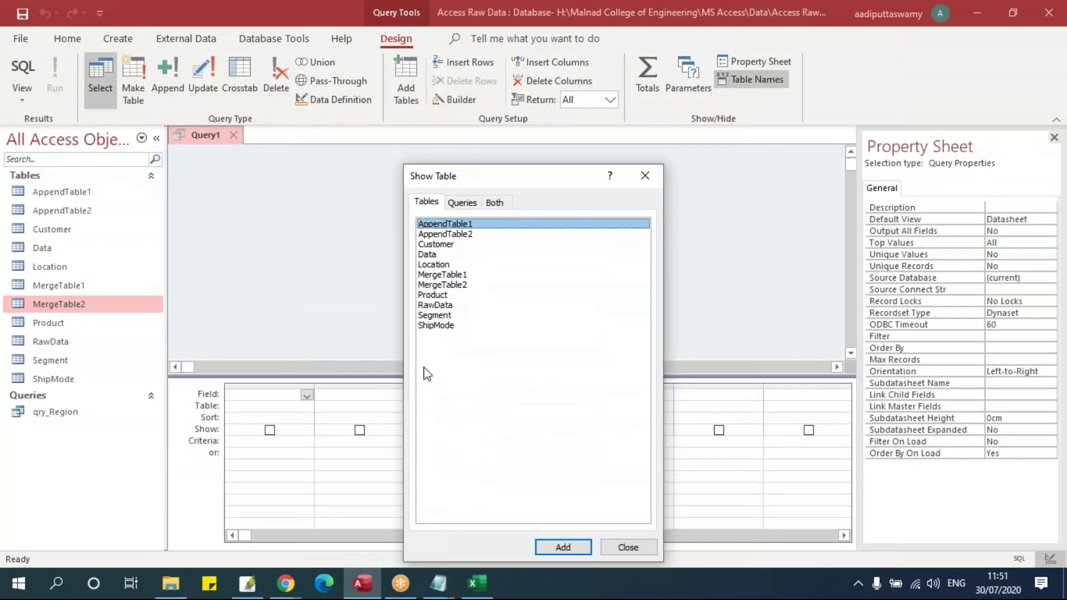
click(464, 276)
click(555, 545)
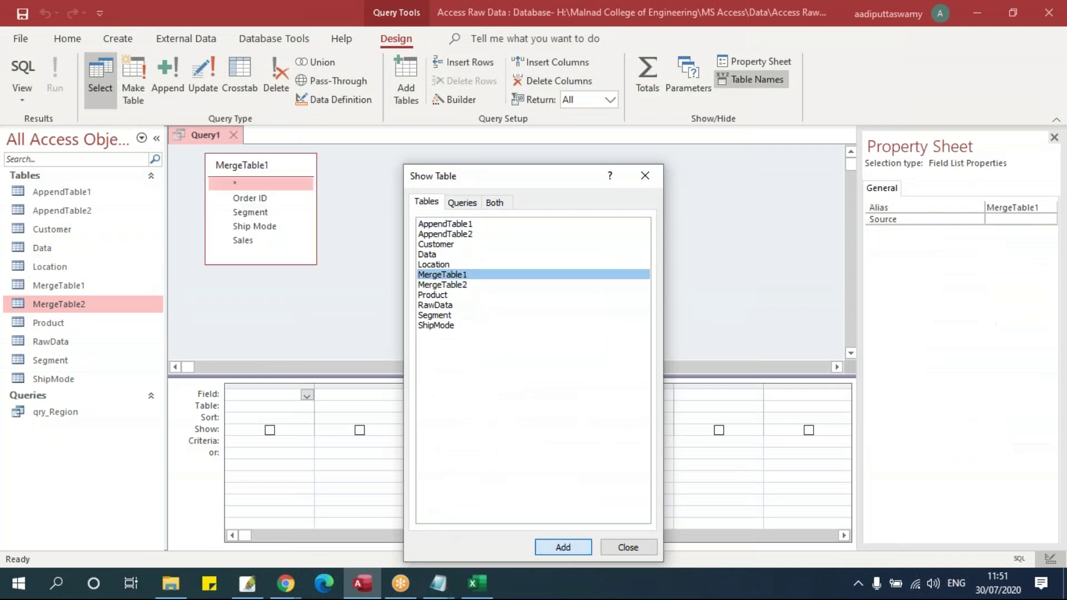
click(627, 551)
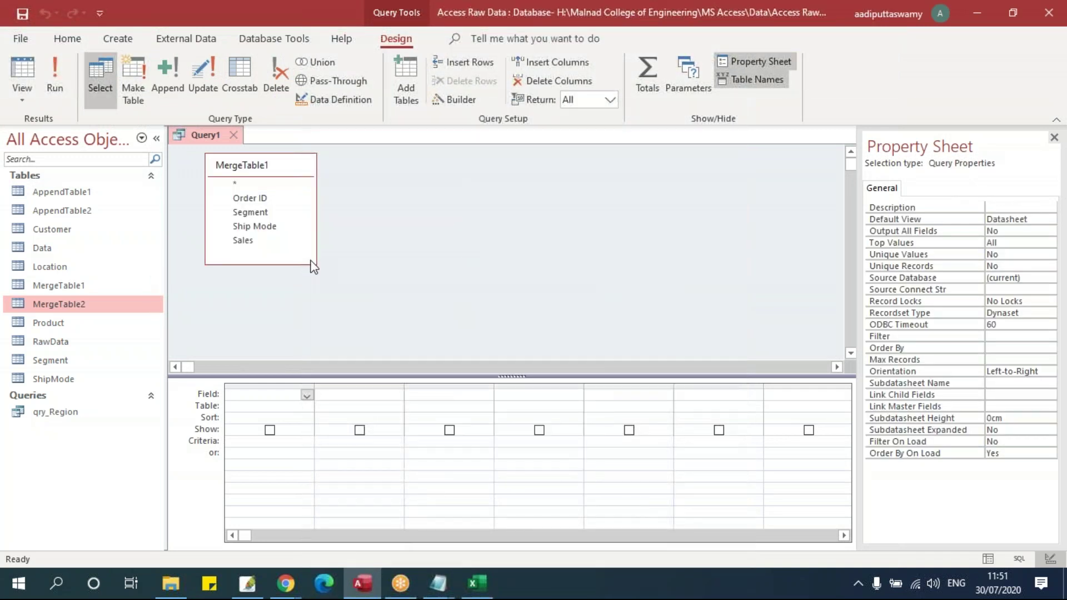
Add MergeTable2 to the query beside MergeTable1 and enlarge both field lists
mouse_move(314, 264)
mouse_down()
mouse_move(349, 299)
mouse_move(326, 265)
mouse_up()
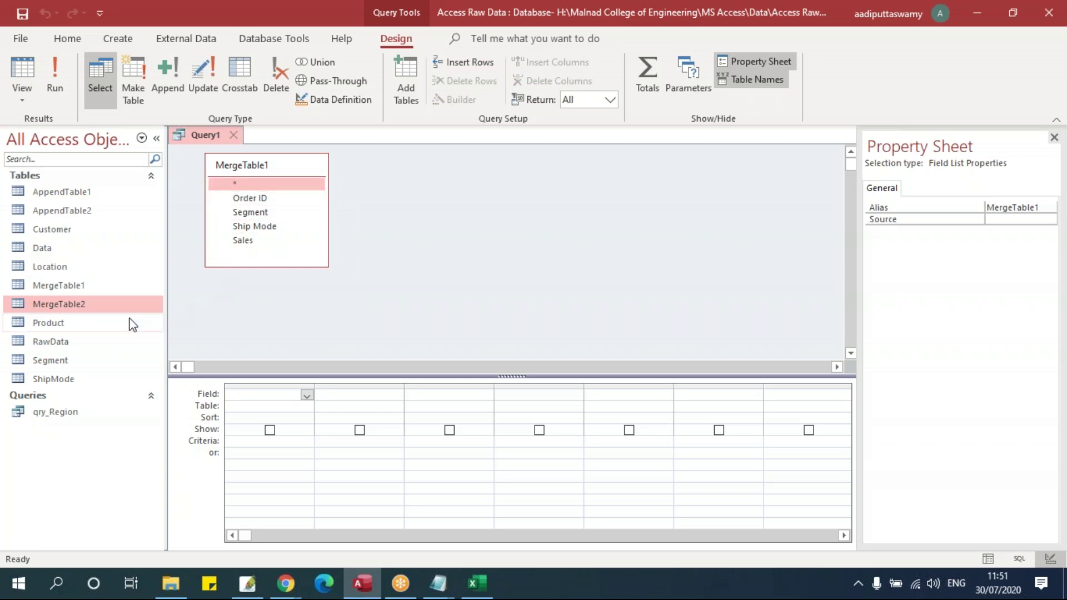
drag(80, 305, 441, 161)
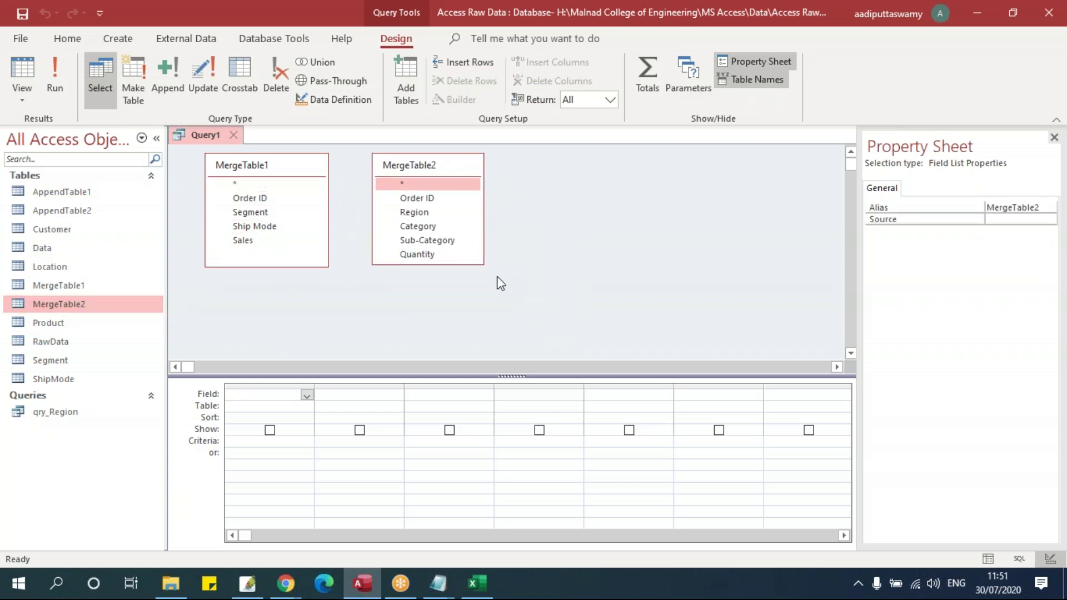
drag(478, 265, 511, 298)
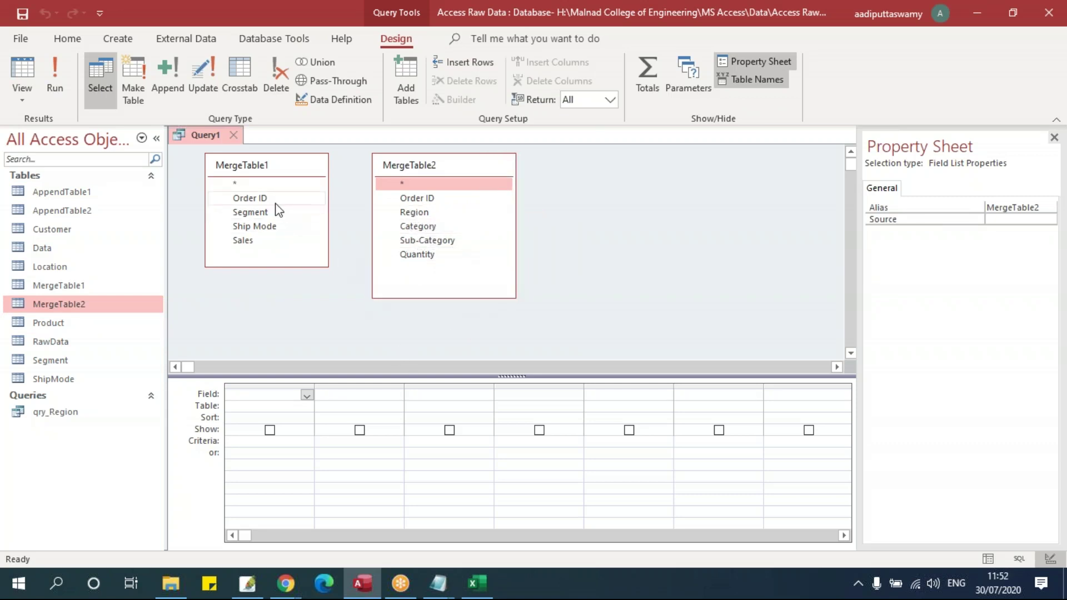
Highlight the Order ID field in both tables and shift the MergeTable1 and MergeTable2 field lists slightly
drag(448, 199, 358, 257)
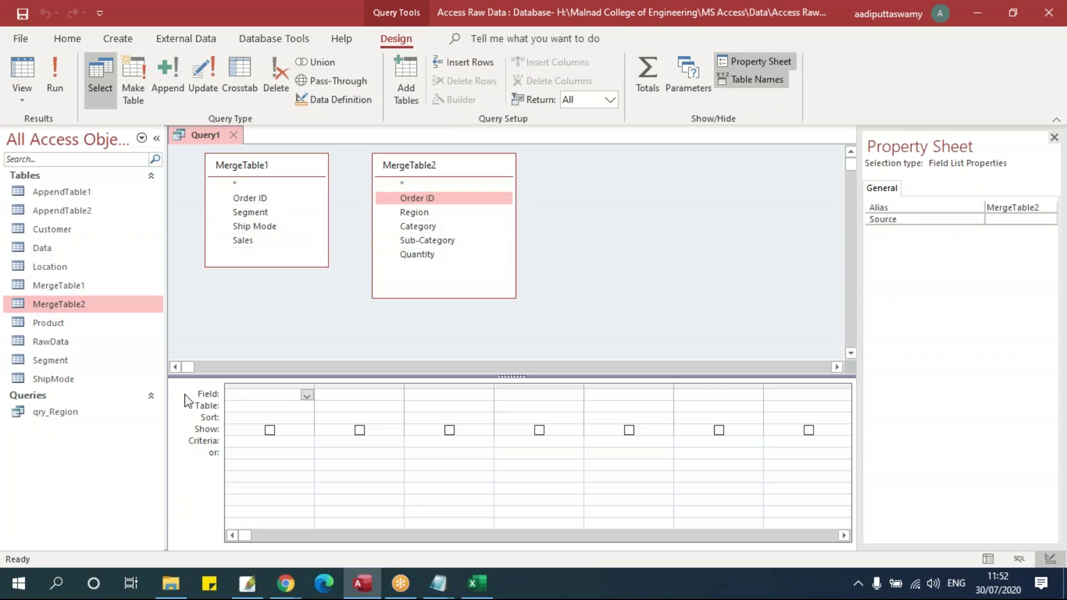
click(271, 196)
mouse_move(290, 169)
mouse_down()
mouse_move(269, 171)
mouse_move(300, 175)
mouse_up()
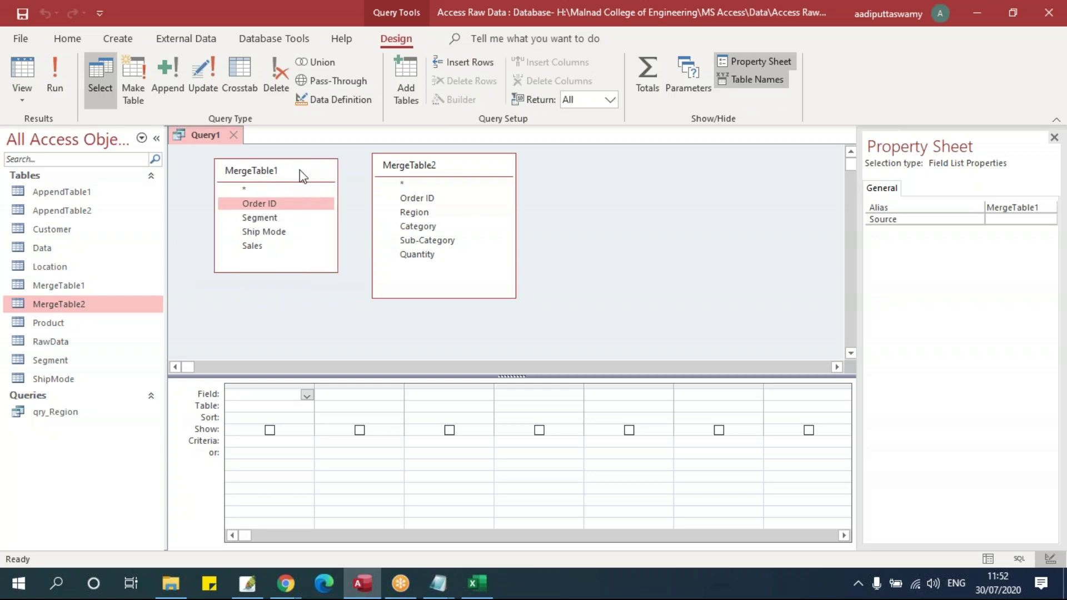
drag(412, 167, 421, 172)
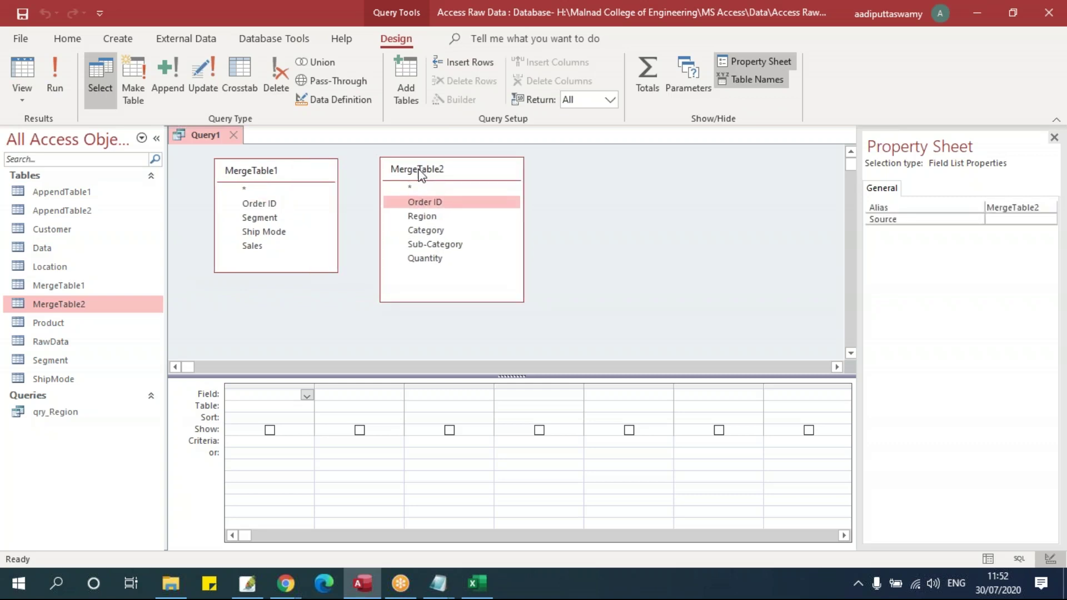
drag(272, 211, 402, 210)
Switch to Excel and reopen the recent Merge Data workbook
click(477, 583)
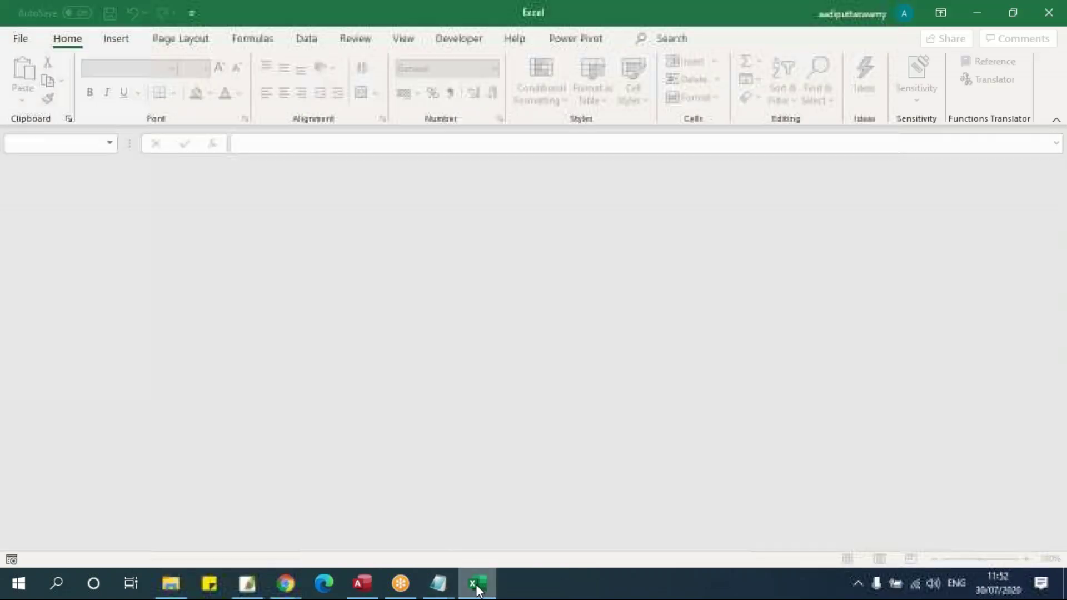
click(25, 41)
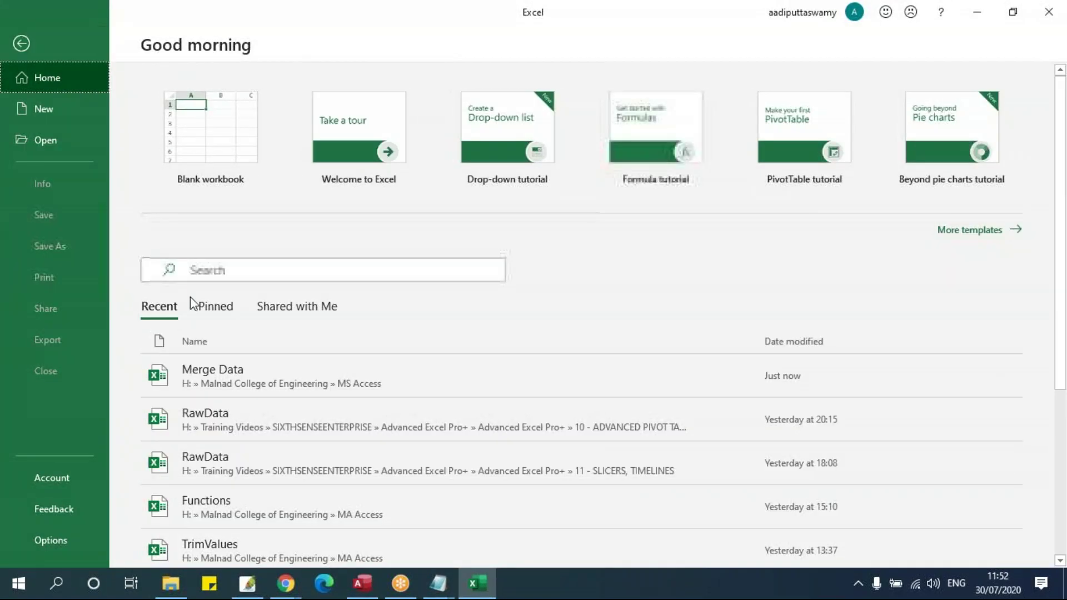
click(219, 367)
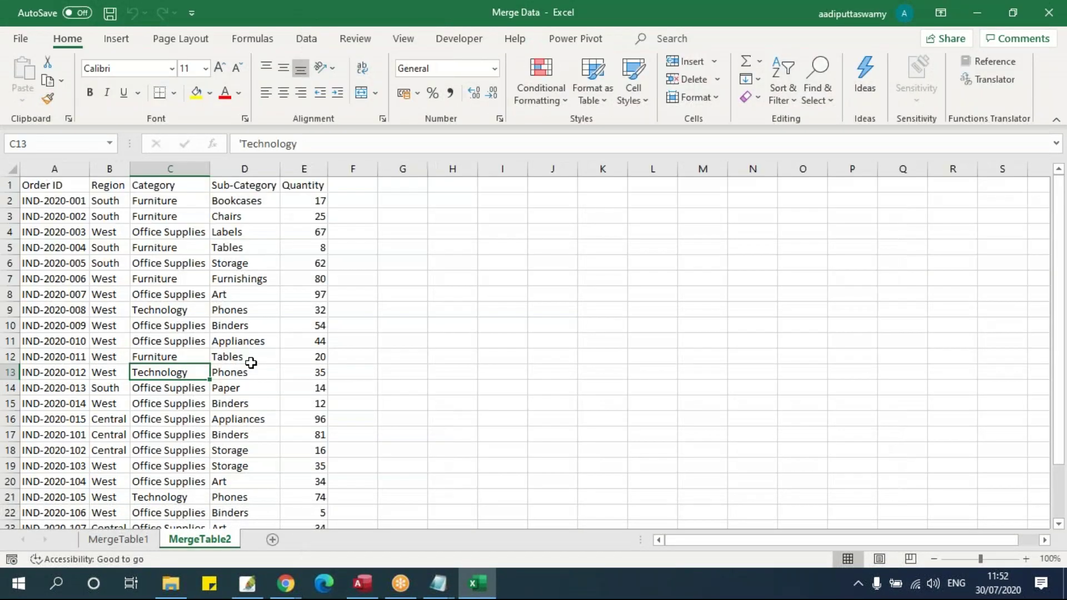
Go through the Order ID column of the MergeTable1 worksheet and select its records in A2:A26 to count them
click(124, 542)
click(71, 190)
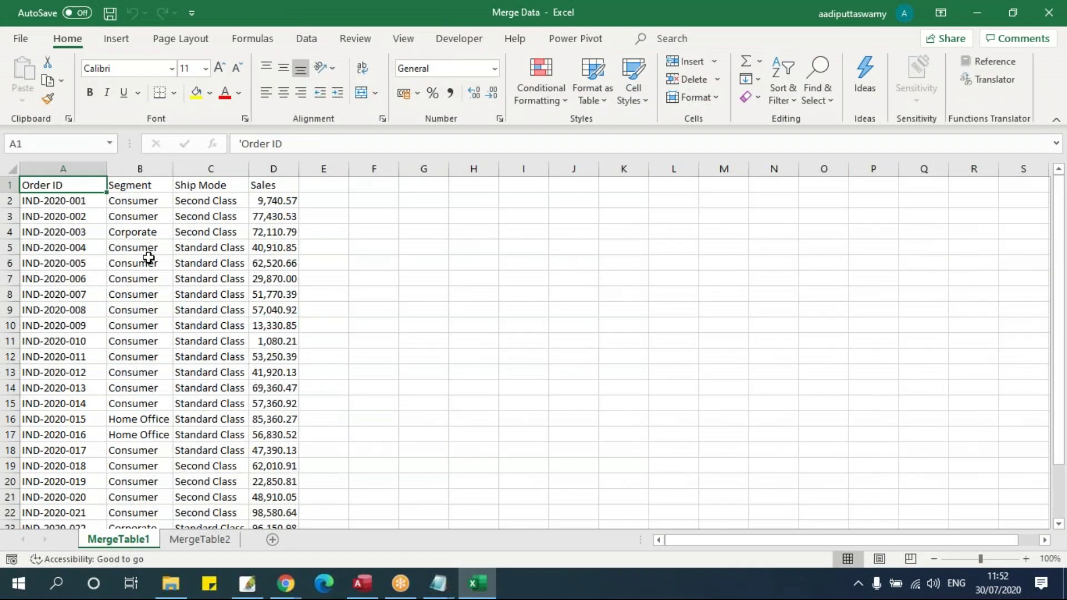
key(Down)
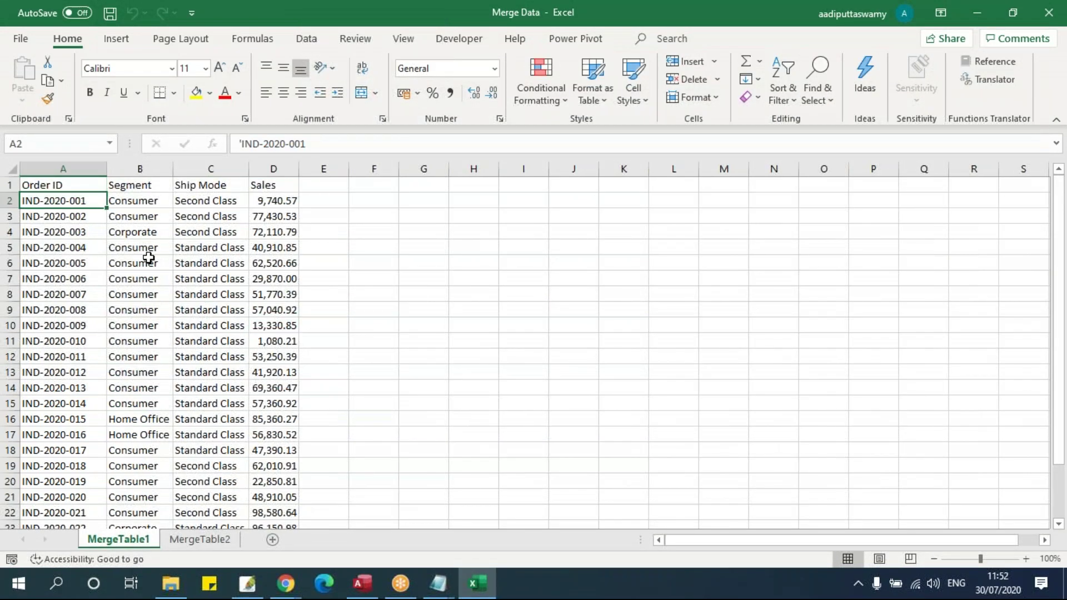
key(Down)
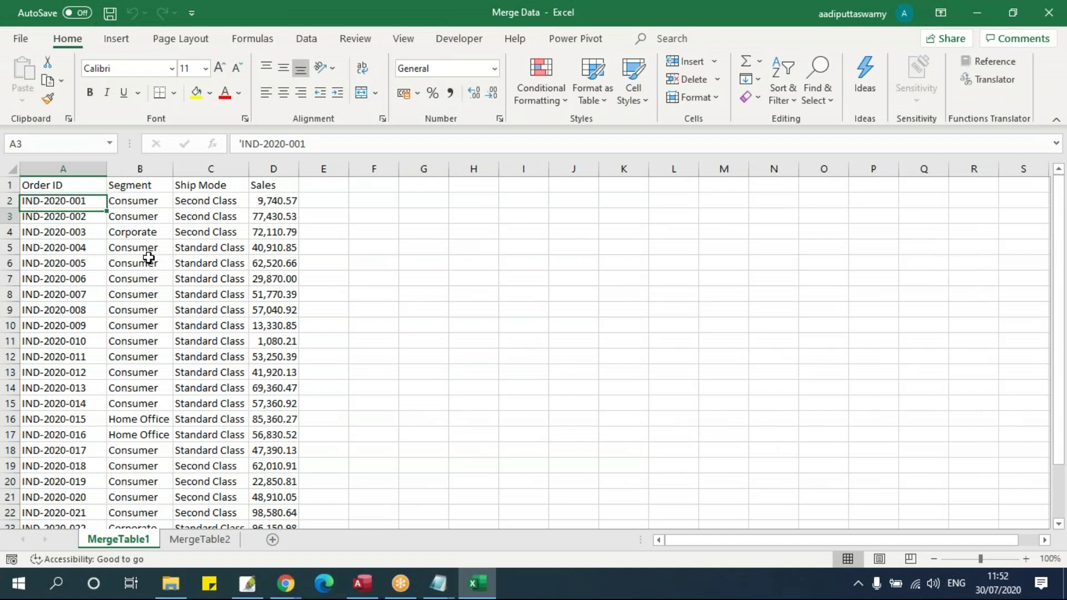
key(Down)
key(Down)
key(Down)
key(Down)
key(Down)
key(Down)
key(Down)
key(Down)
key(Down)
key(Down)
key(Down)
key(Down)
key(Down)
key(Down)
key(Down)
key(Down)
key(Down)
key(Down)
key(Down)
key(Down)
key(Down)
key(Down)
key(Down)
key(Down)
key(Down)
key(Down)
key(Down)
key(Down)
key(Down)
key(Down)
key(Down)
key(Down)
key(Up)
key(Up)
key(Up)
key(Up)
key(Up)
key(Up)
key(Up)
key(Up)
key(Up)
key(Up)
key(Down)
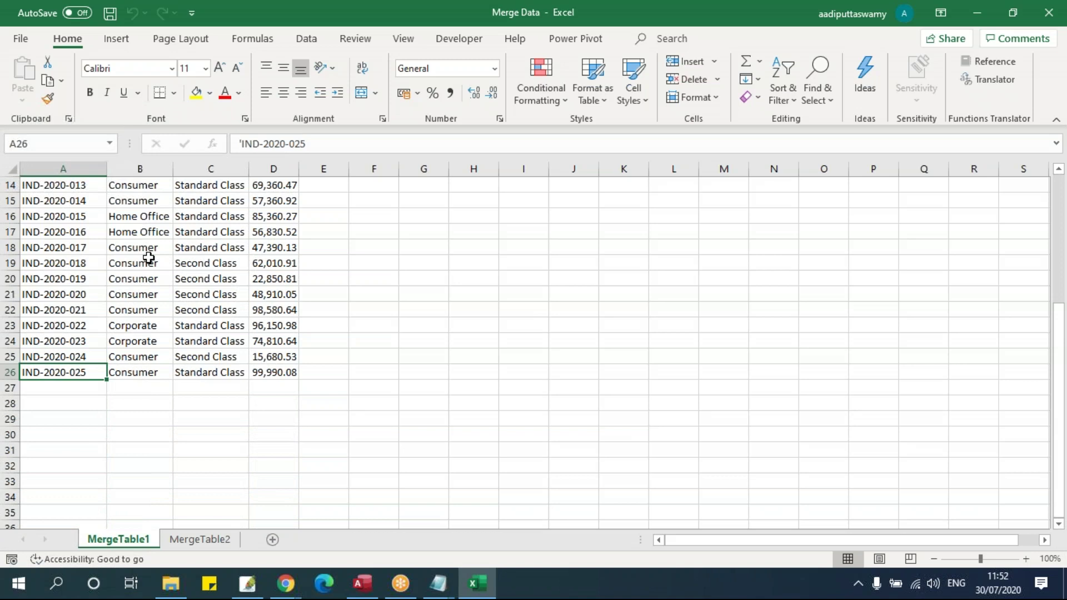
key(ctrl+shift+Up)
key(shift+Down)
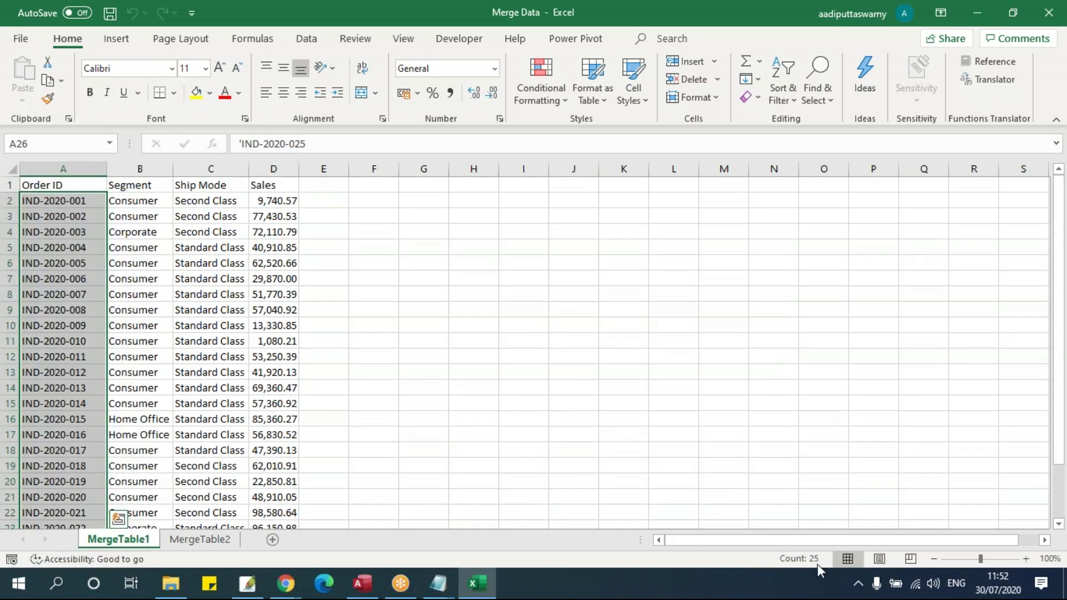
Widen the MergeTable2 worksheet's Order ID column and compare the Order IDs in A2:A16 with those in MergeTable1
click(200, 539)
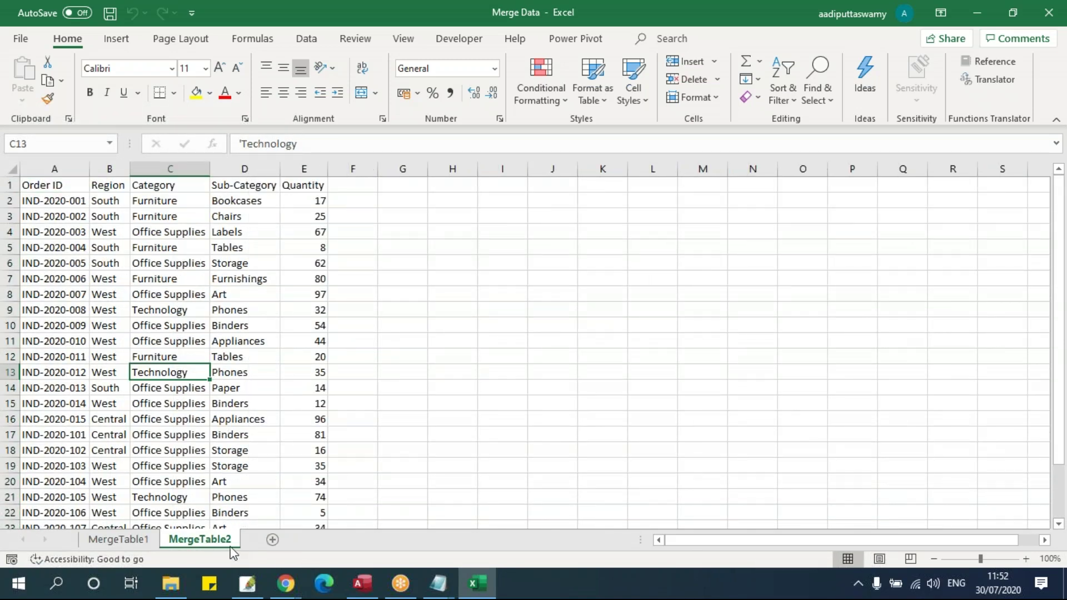
drag(90, 170, 89, 420)
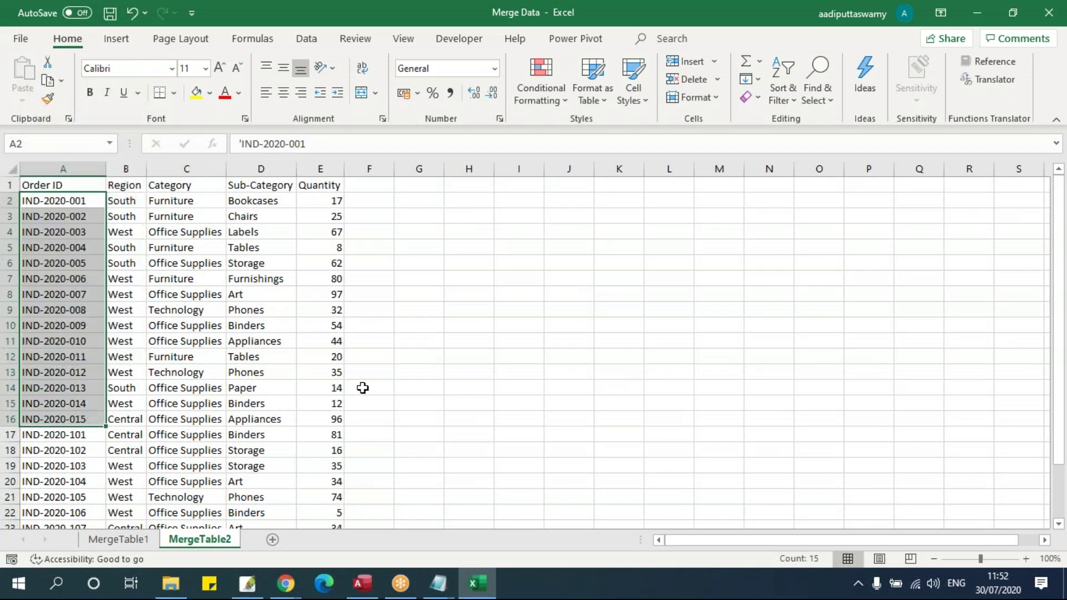
click(118, 540)
drag(82, 200, 89, 419)
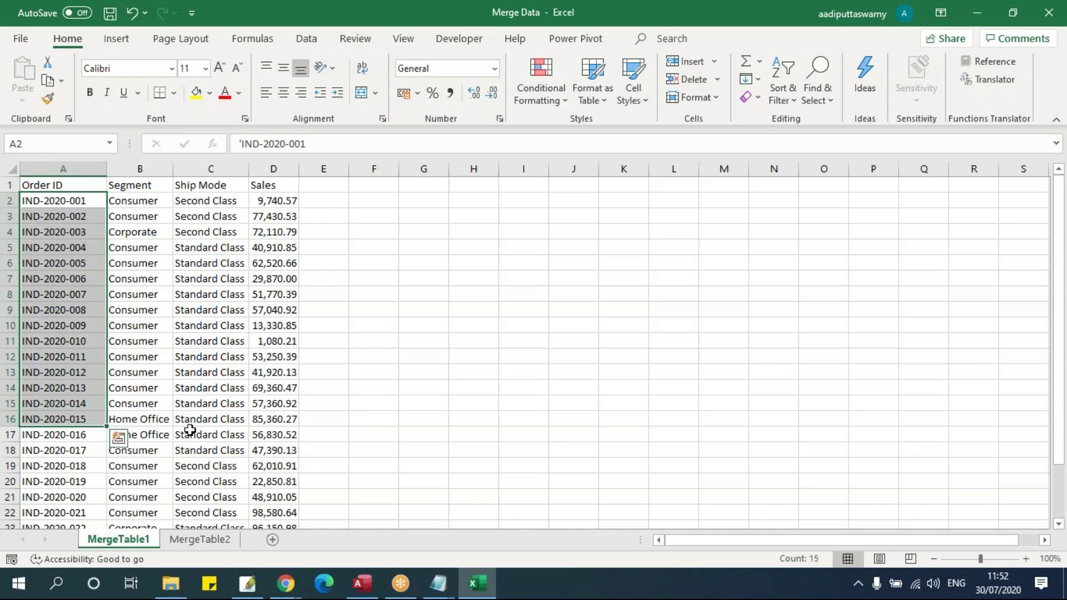
Select the unmatched Order IDs in A17:A26 of the MergeTable2 and MergeTable1 worksheets, and go through MergeTable1's full Order ID column
click(200, 539)
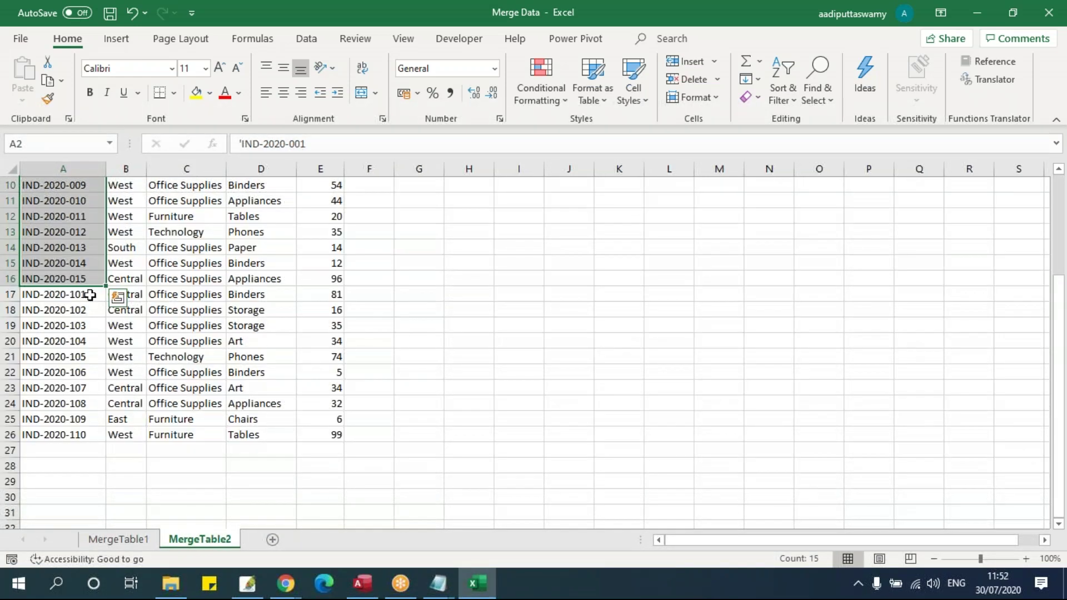
drag(88, 295, 90, 493)
click(115, 539)
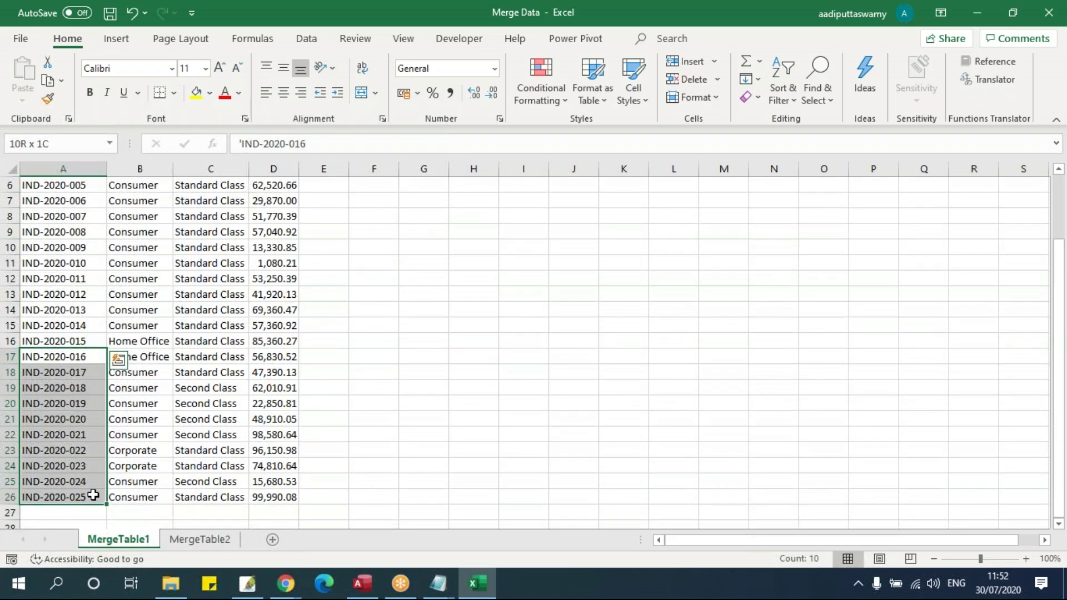
scroll(214, 375, up, 2)
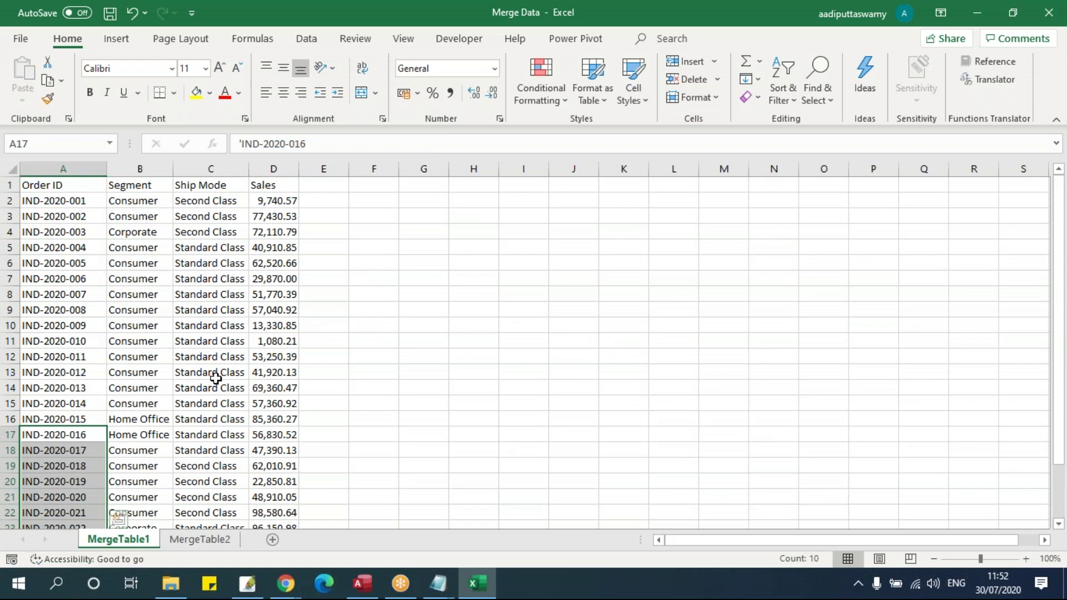
drag(79, 201, 89, 505)
click(71, 404)
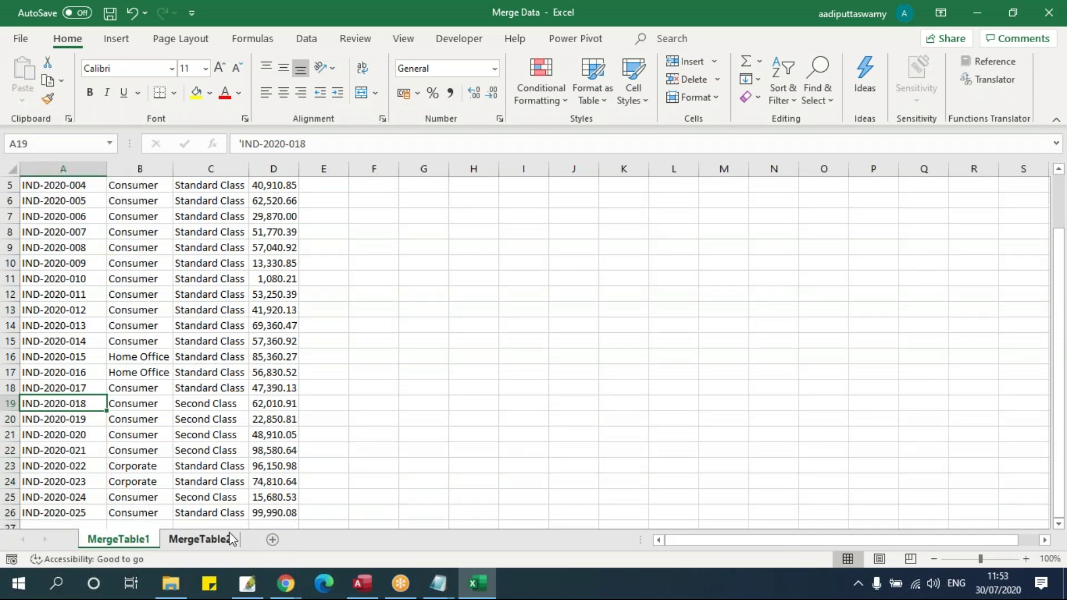
Switch to Access, space the two field lists apart and join MergeTable1 to MergeTable2 on Order ID, replacing the first join line
key(alt+Tab)
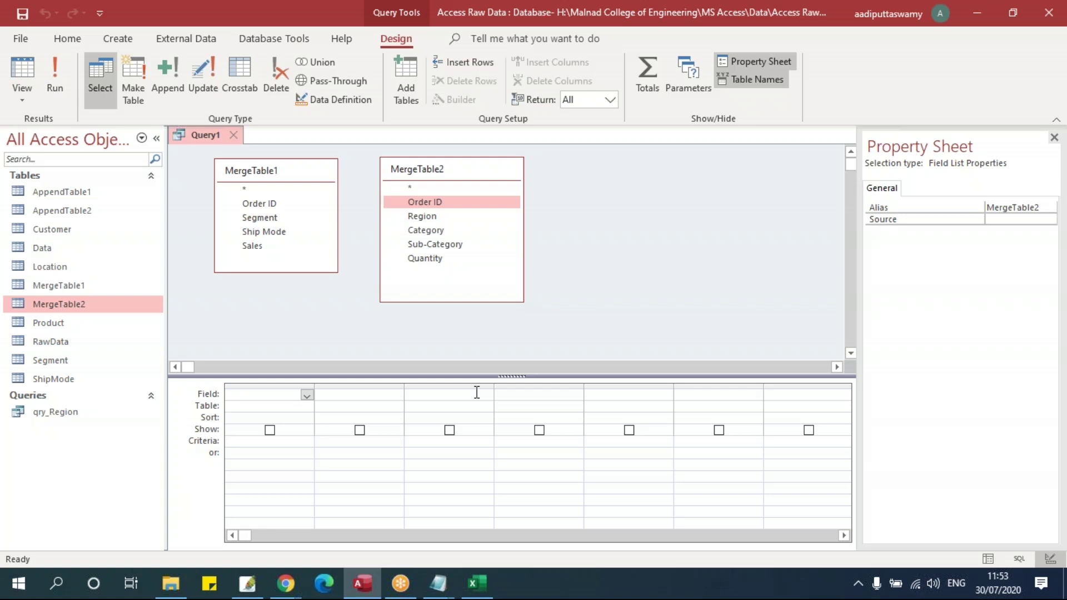
click(278, 203)
drag(272, 201, 513, 179)
click(404, 209)
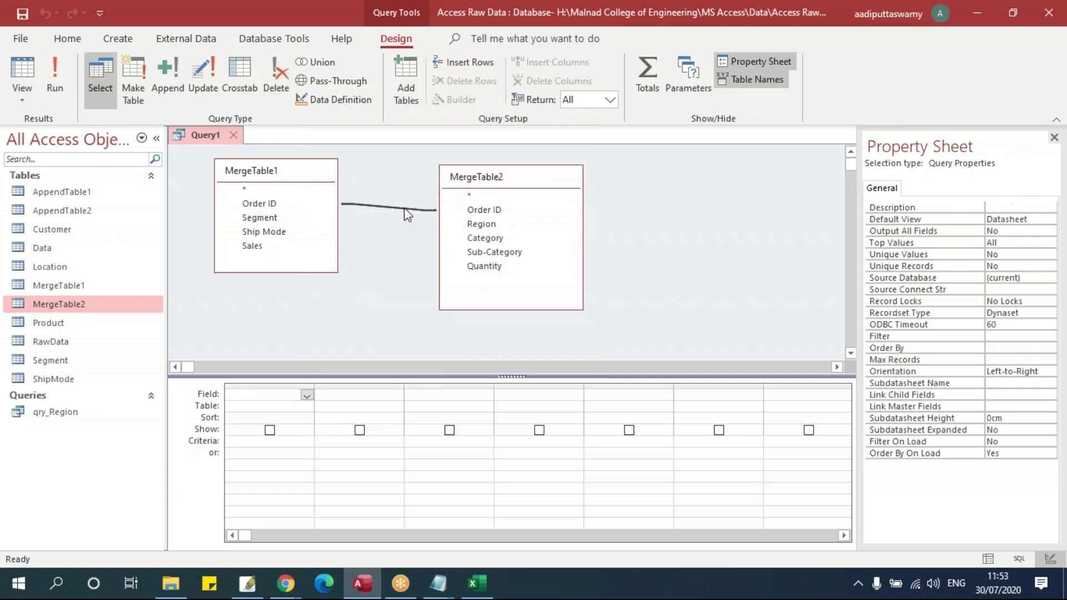
key(Delete)
click(285, 207)
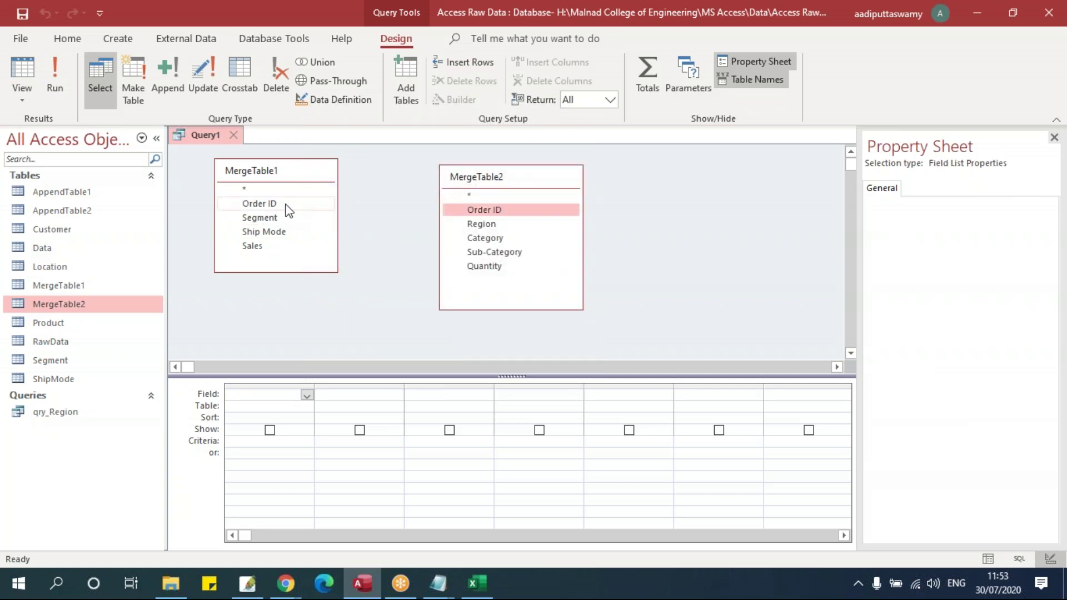
drag(265, 205, 470, 211)
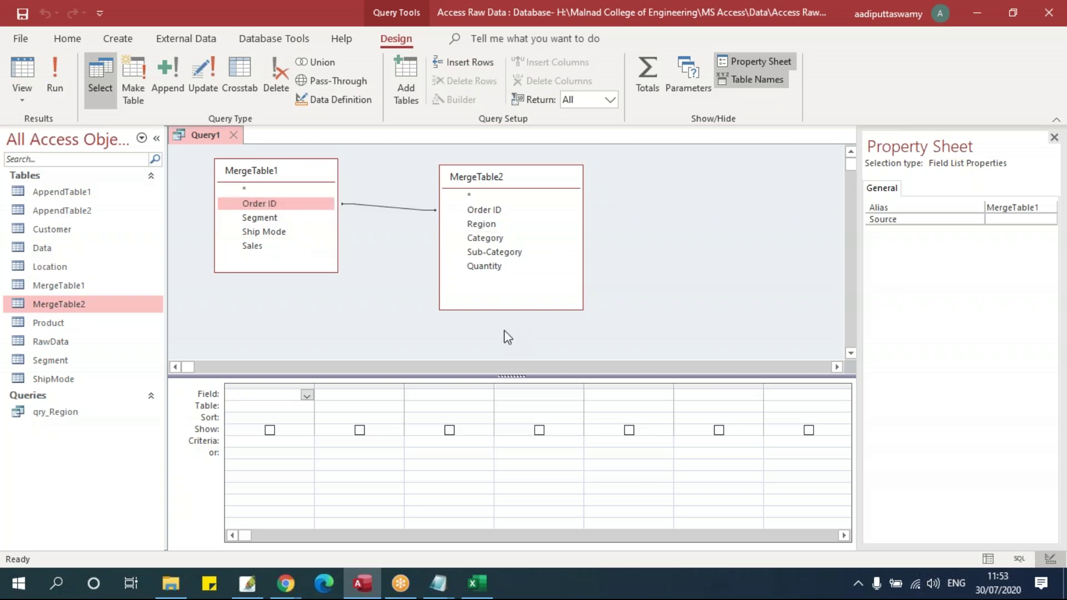
Delete the join, draw it again from MergeTable1's Order ID to MergeTable2's Order ID, and rearrange the two field lists
mouse_move(272, 170)
mouse_down()
mouse_move(273, 187)
mouse_move(279, 179)
mouse_up()
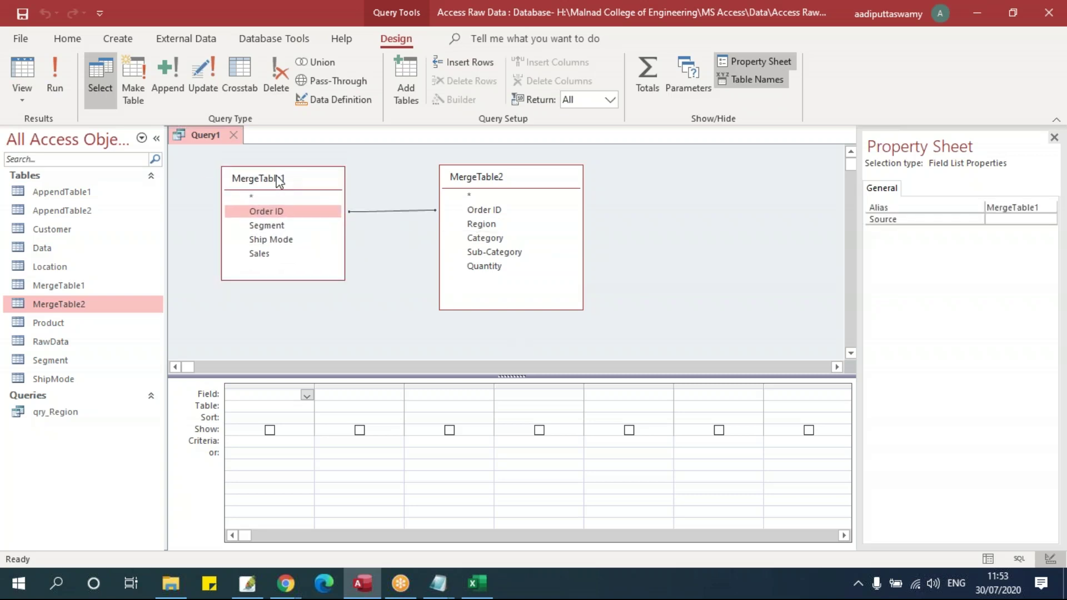
mouse_move(486, 183)
mouse_down()
mouse_move(496, 196)
mouse_move(488, 189)
mouse_up()
click(393, 217)
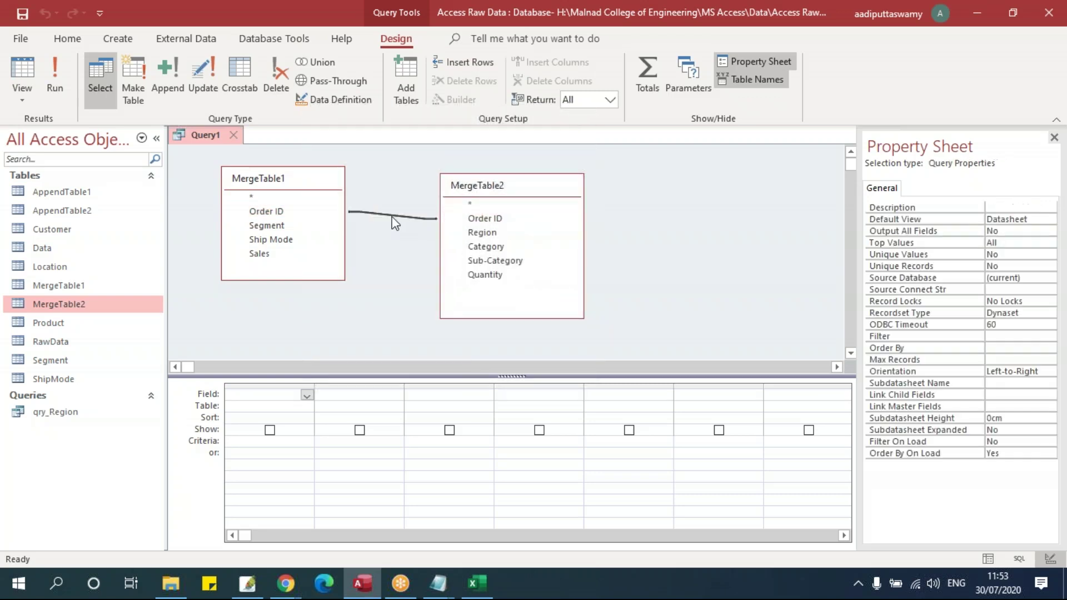
key(Delete)
click(269, 214)
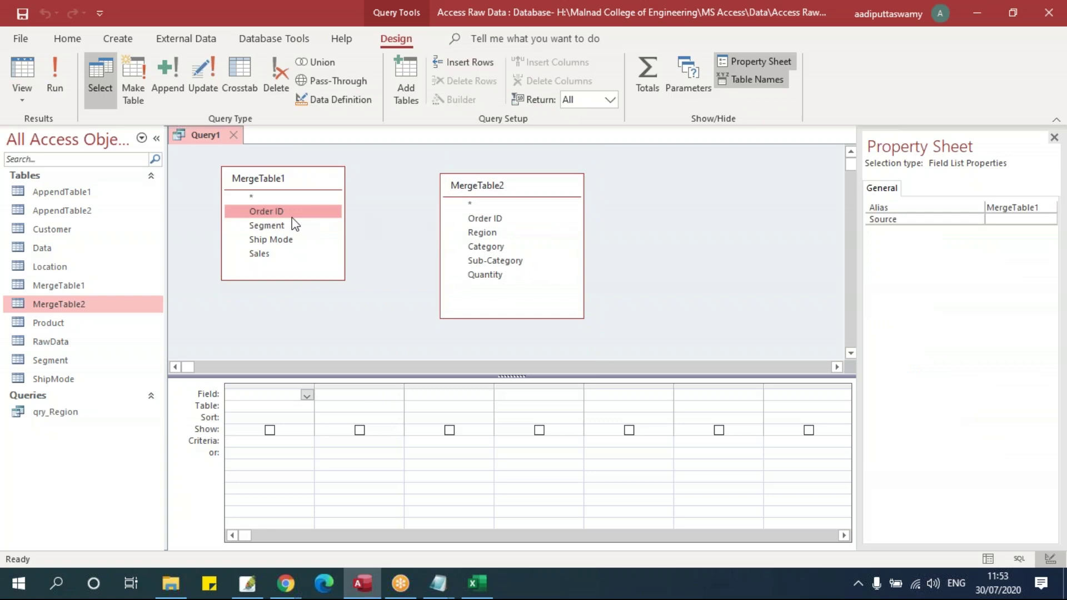
drag(269, 211, 497, 221)
drag(313, 177, 279, 171)
drag(501, 183, 490, 202)
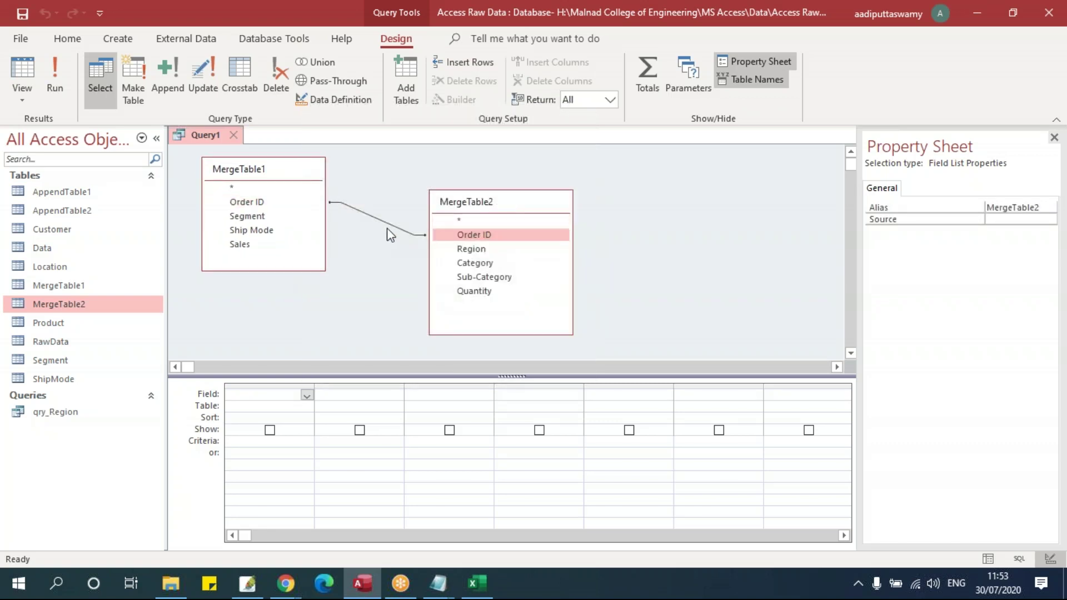
Examine the left and right tables and the three join options in the join's properties without changing them
click(373, 218)
double_click(373, 219)
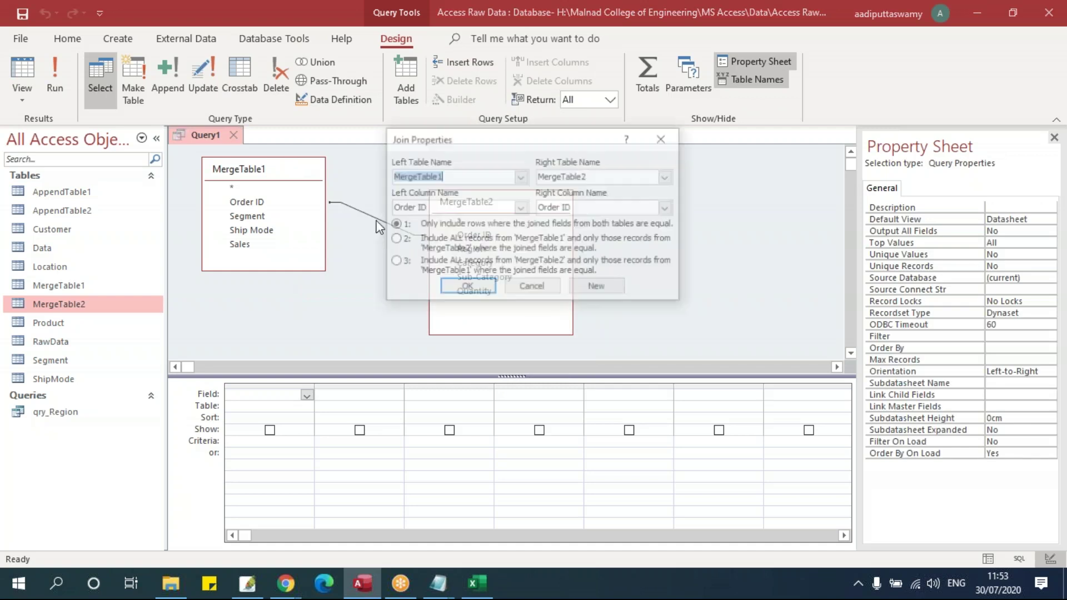
drag(504, 143, 669, 151)
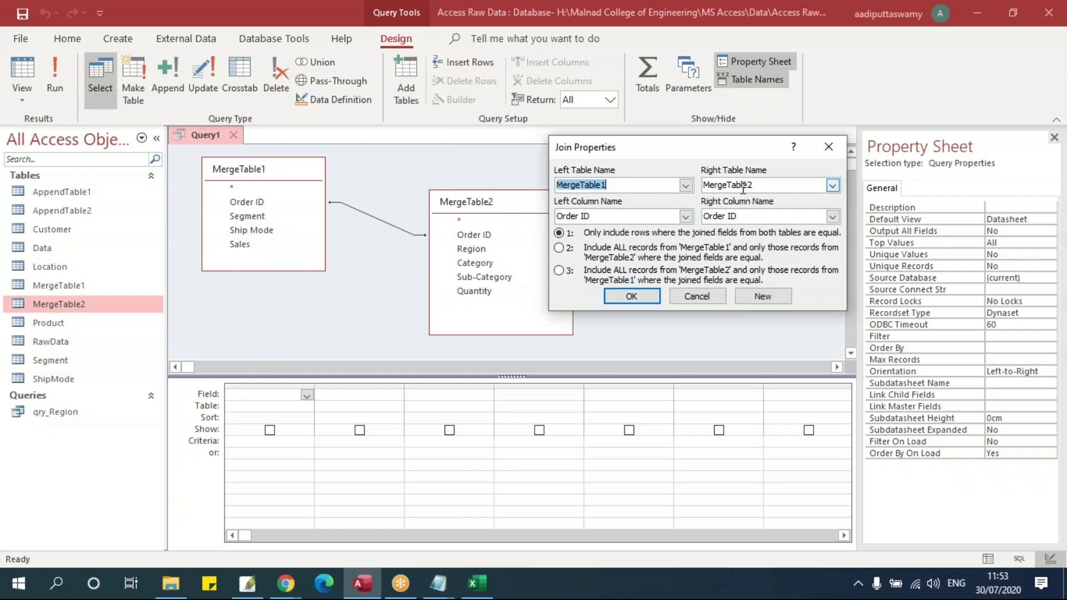
click(681, 297)
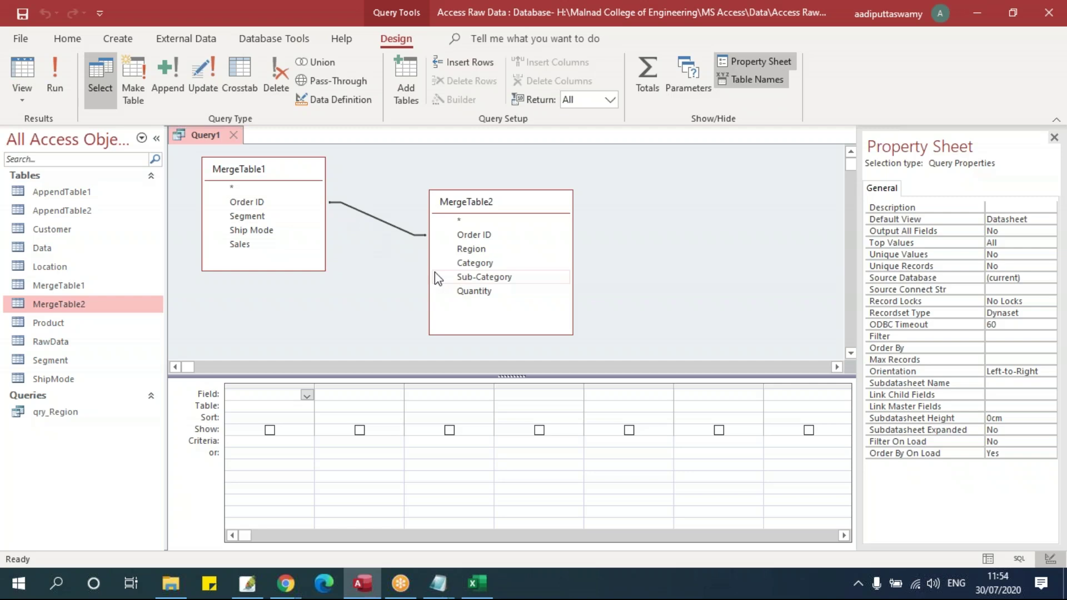
double_click(386, 228)
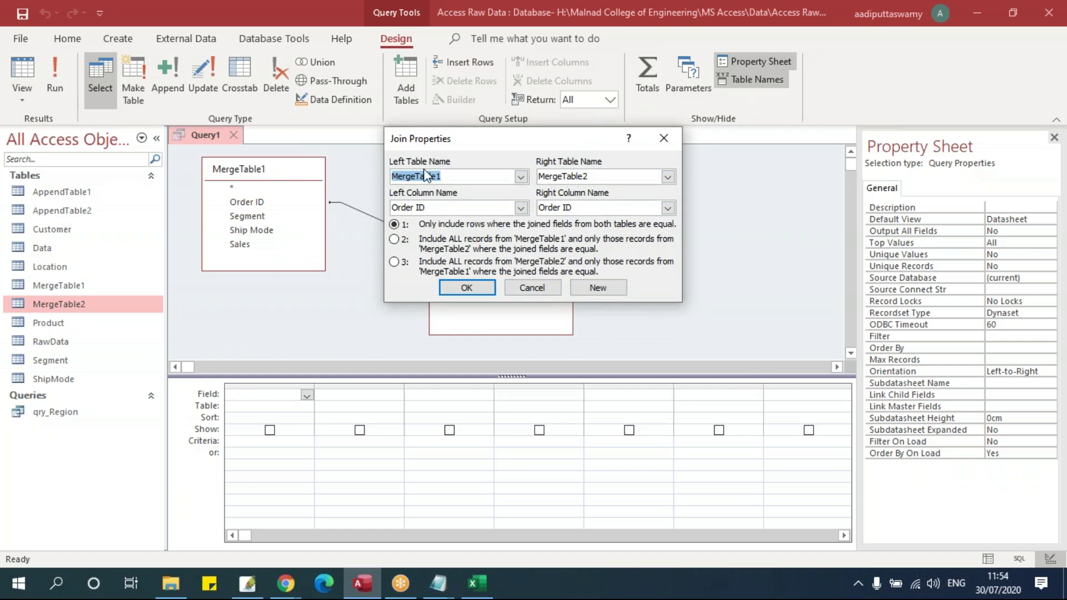
click(519, 287)
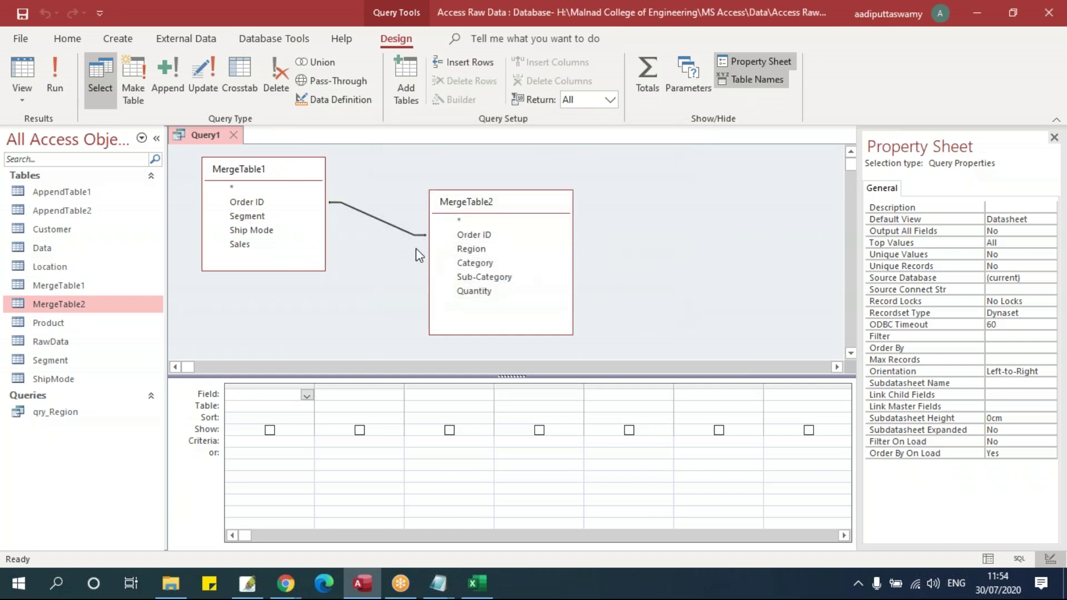
Try drawing the join in reverse, from MergeTable2's Order ID to MergeTable1's, and review its left and right tables
drag(477, 235, 258, 204)
double_click(383, 224)
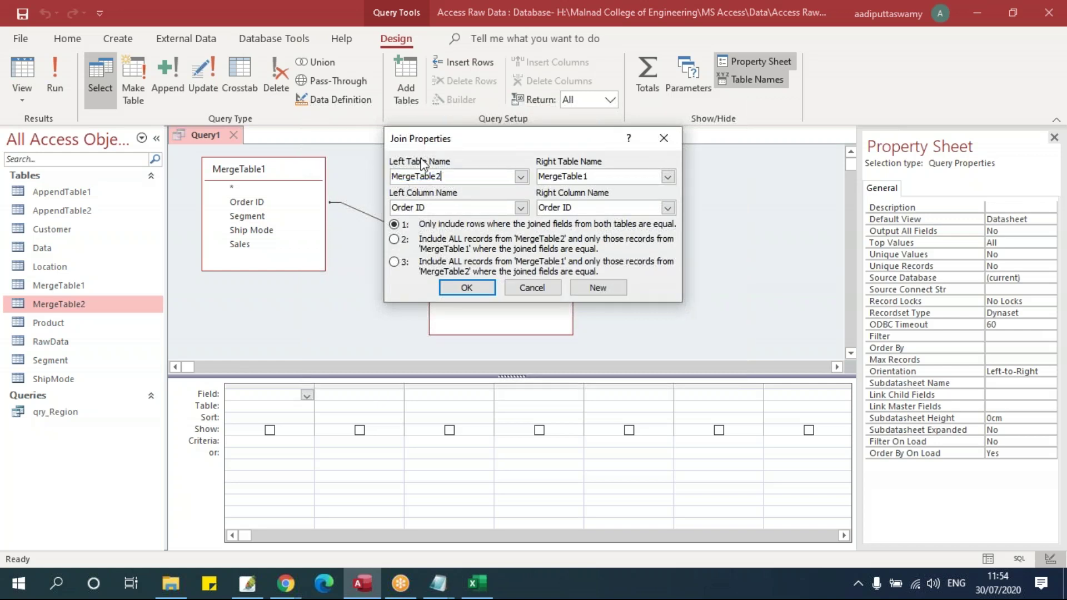
double_click(582, 179)
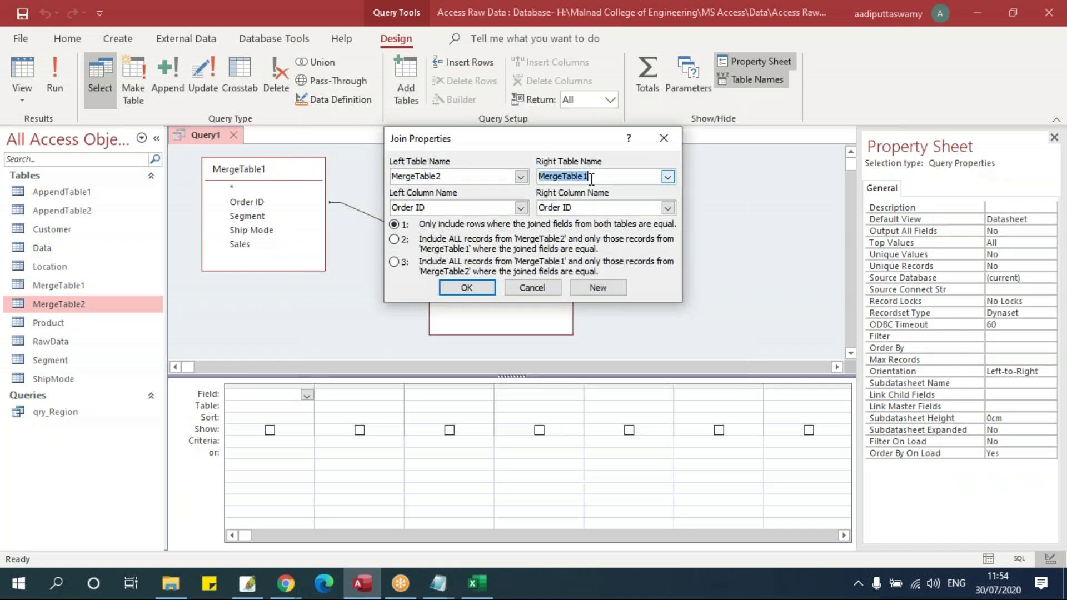
click(466, 288)
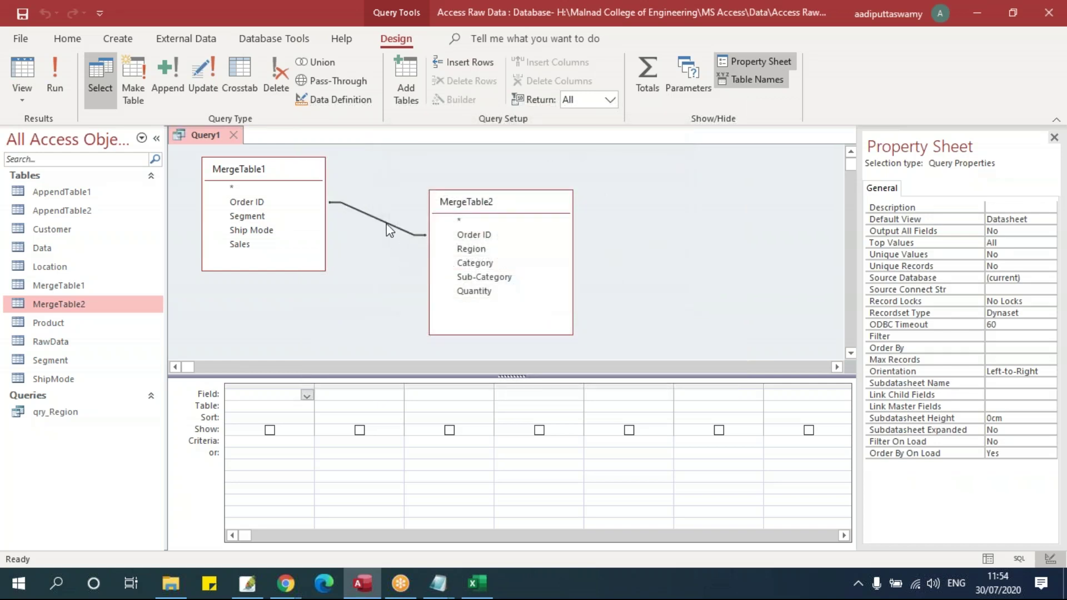
Replace the reversed join with one from MergeTable1's Order ID to MergeTable2's Order ID and check its join properties
click(389, 229)
key(Delete)
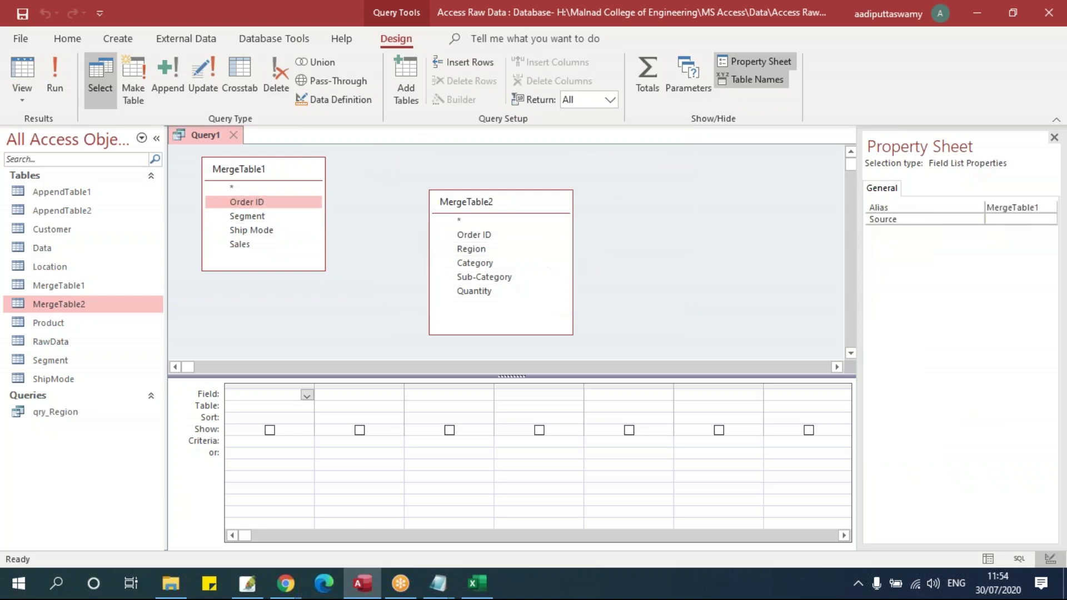
drag(513, 201, 510, 179)
drag(271, 207, 465, 214)
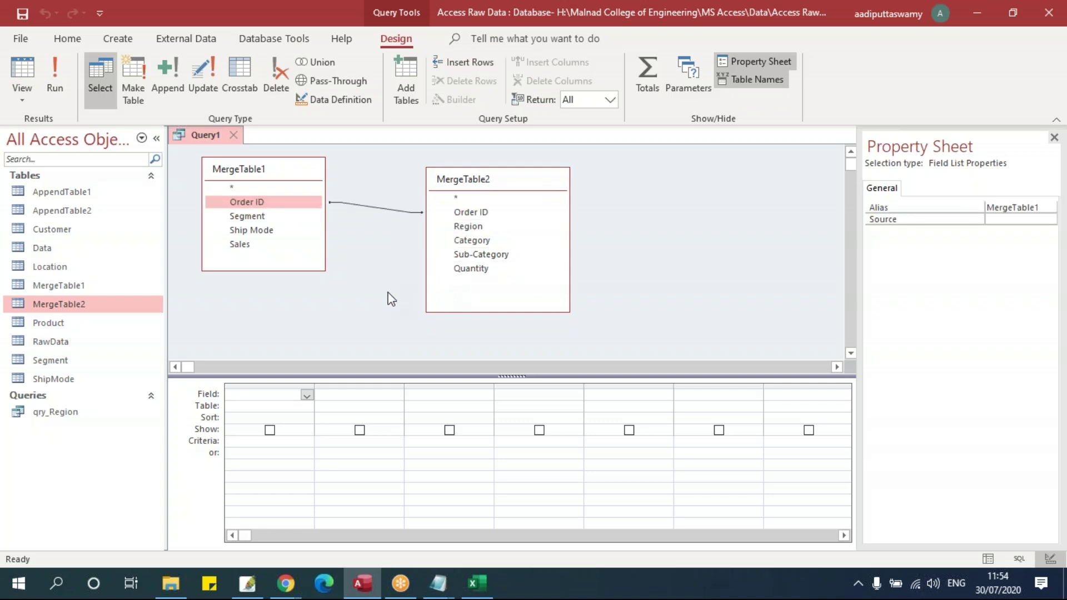
click(377, 209)
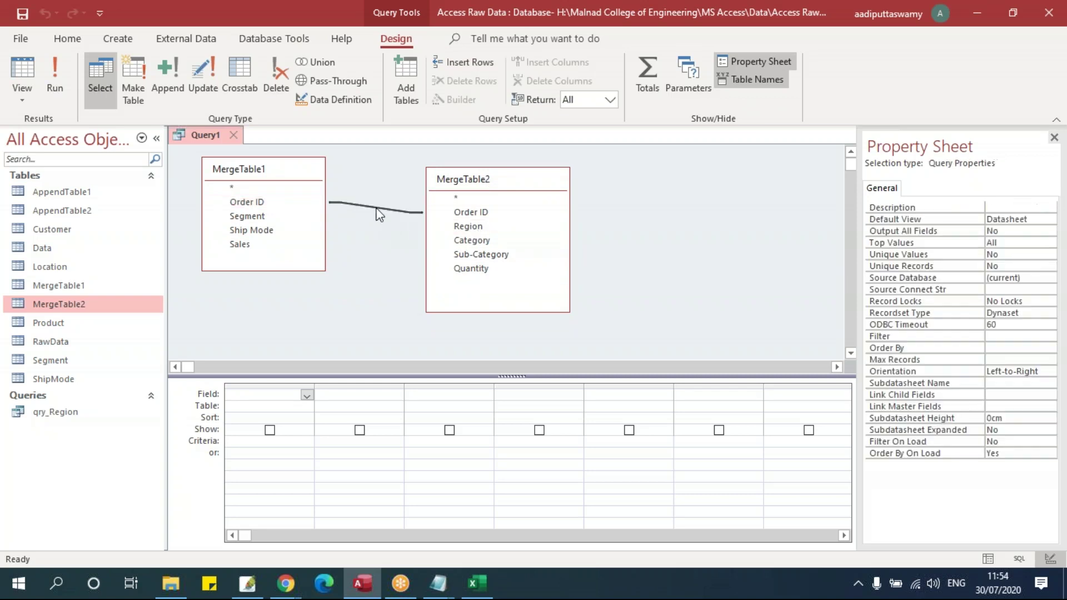
double_click(372, 207)
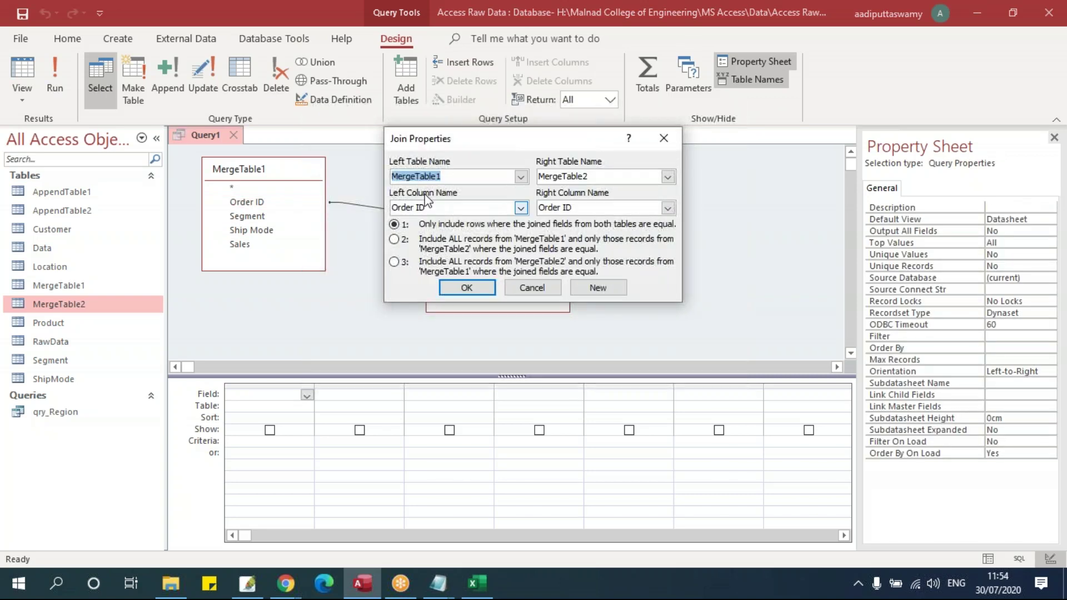
click(544, 286)
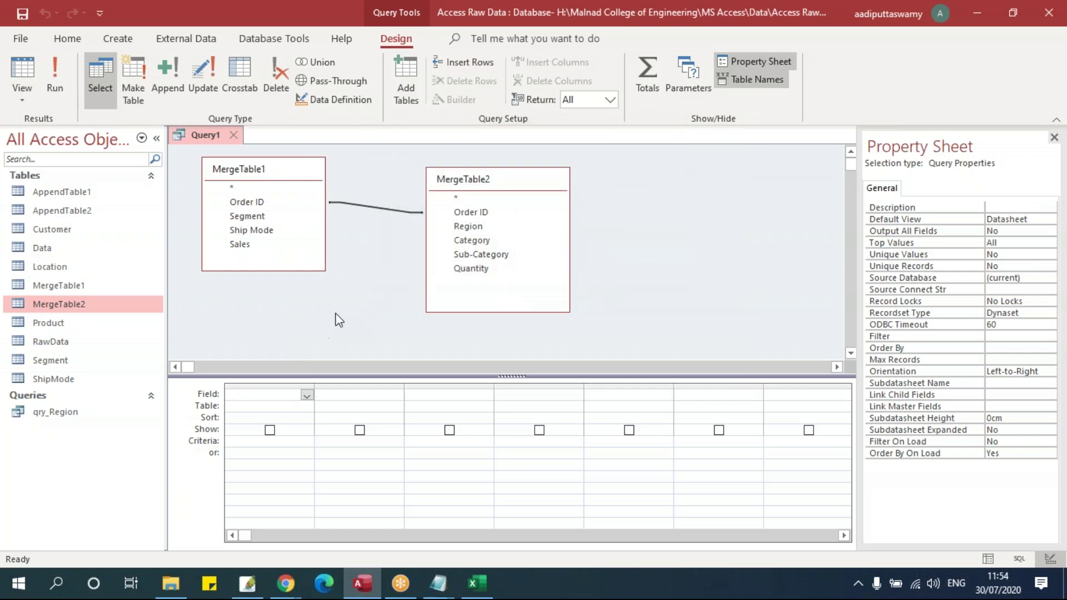
Add the Order ID, Segment, Ship Mode and Sales fields of MergeTable1 to the query design grid
drag(259, 212, 283, 269)
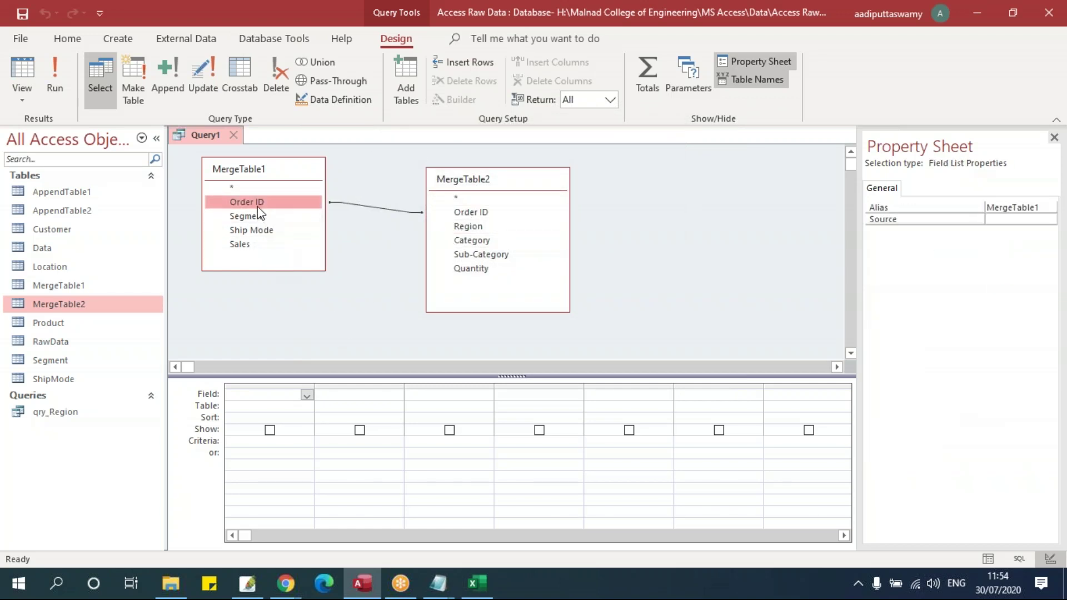
drag(257, 207, 265, 389)
click(281, 221)
drag(281, 220, 353, 410)
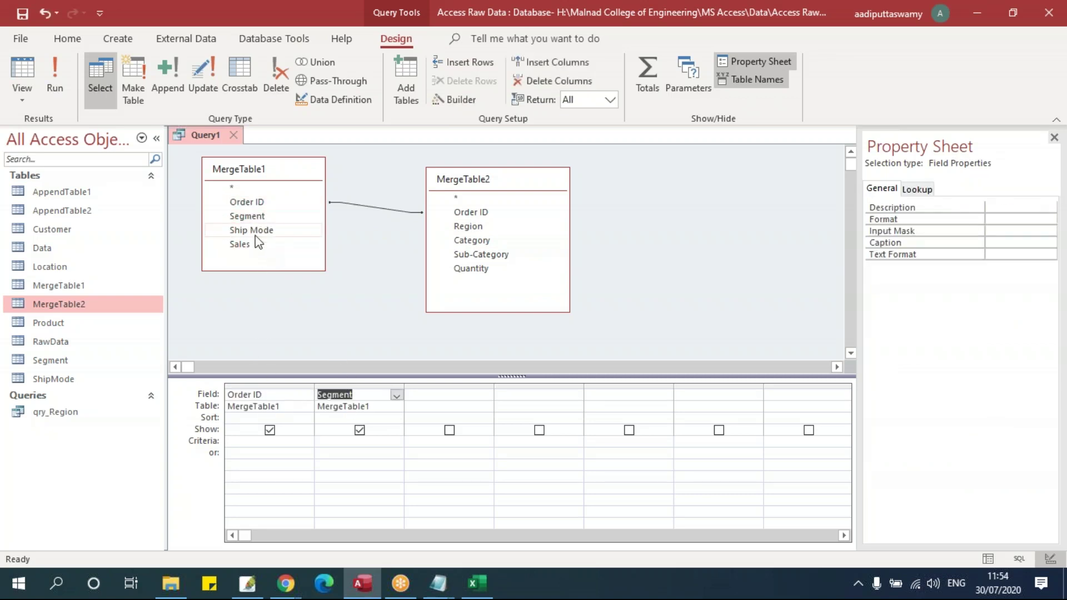
drag(263, 233, 404, 396)
click(259, 245)
drag(259, 244, 519, 401)
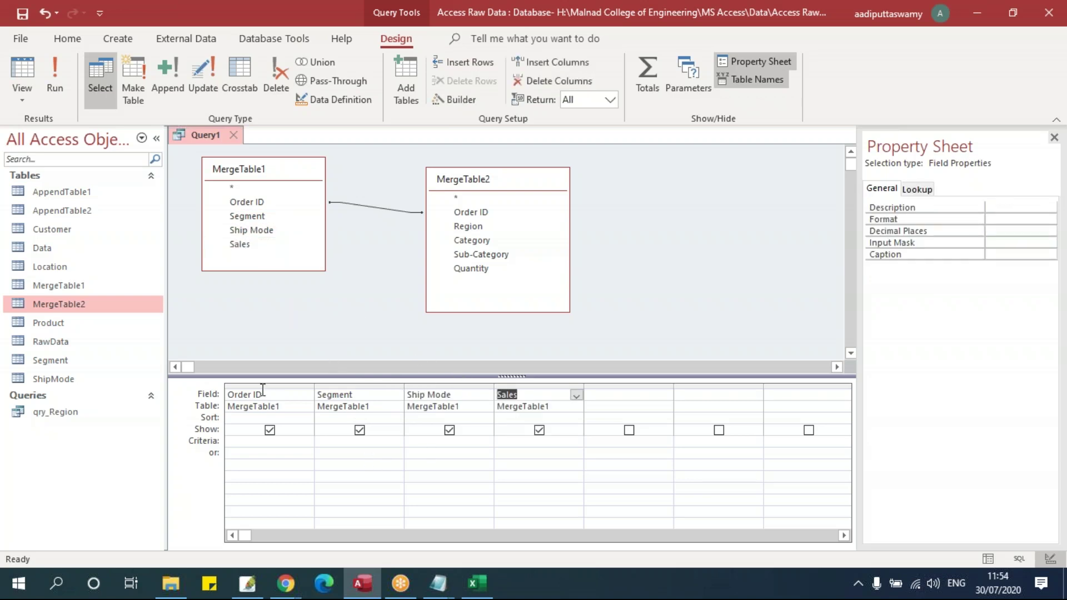
Close the Property Sheet and add MergeTable2's Order ID, Region, Category, Sub-Category and Quantity fields to the query grid
click(259, 169)
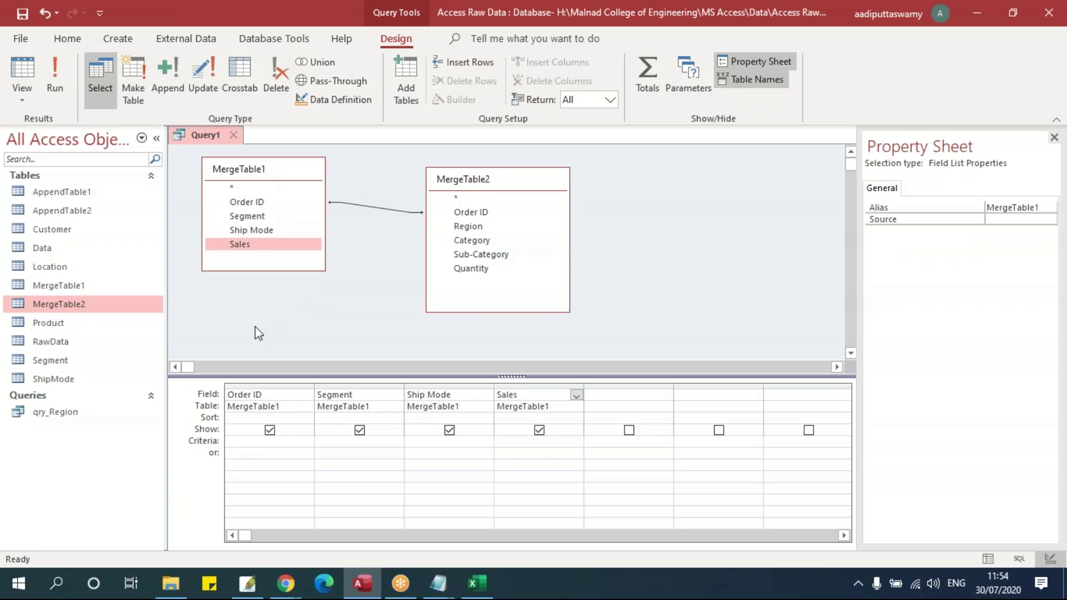
click(1054, 137)
drag(477, 214, 604, 392)
drag(475, 228, 695, 393)
click(478, 241)
drag(478, 245, 876, 398)
double_click(479, 269)
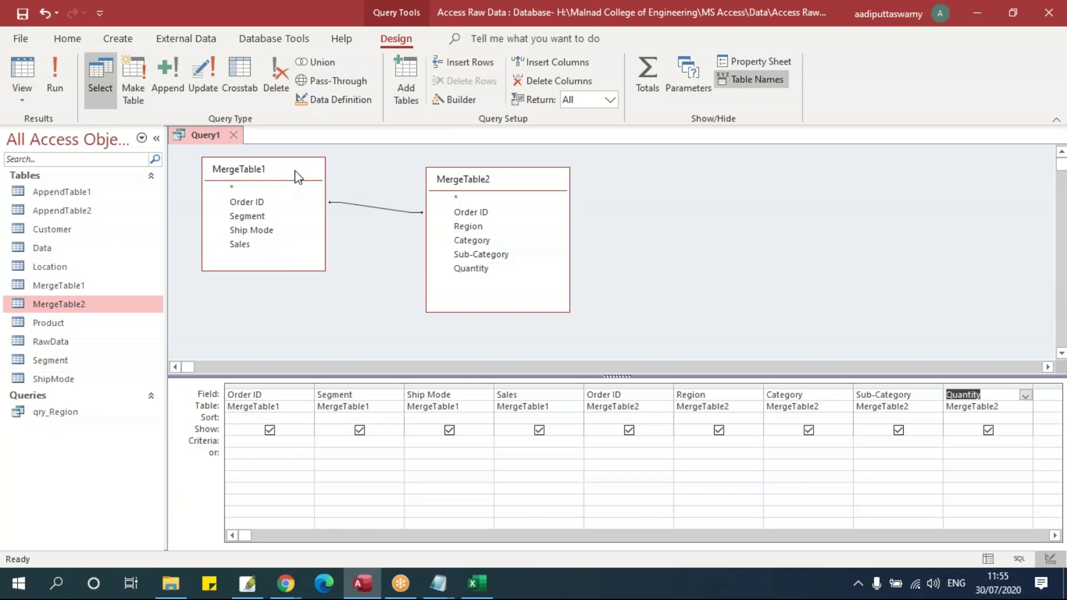
Run the joined query and highlight the columns from MergeTable1, followed by those from MergeTable2, in the results
drag(295, 170, 308, 176)
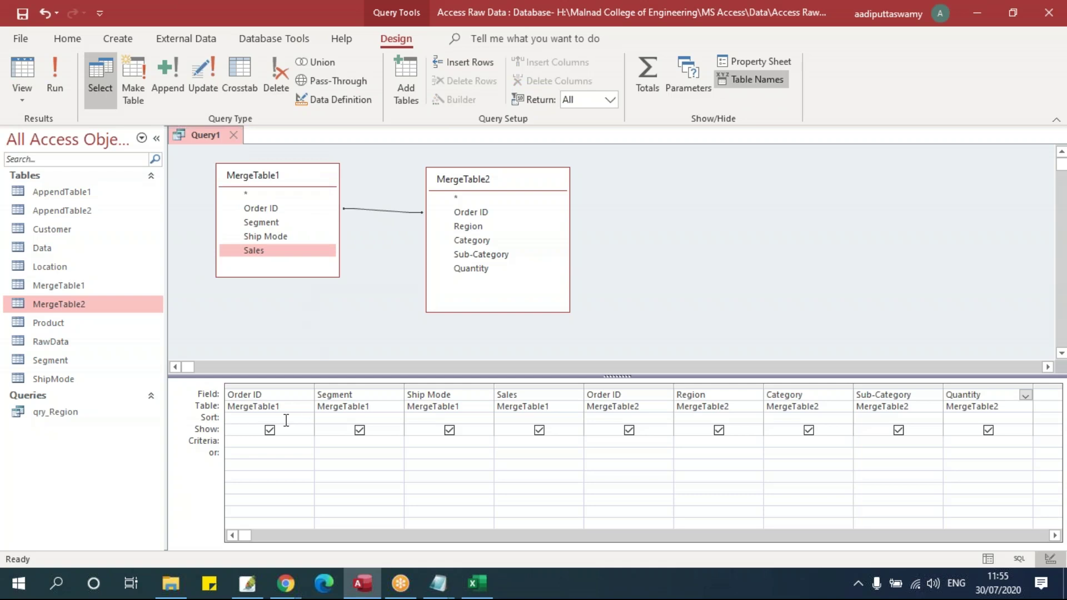
drag(492, 185, 454, 202)
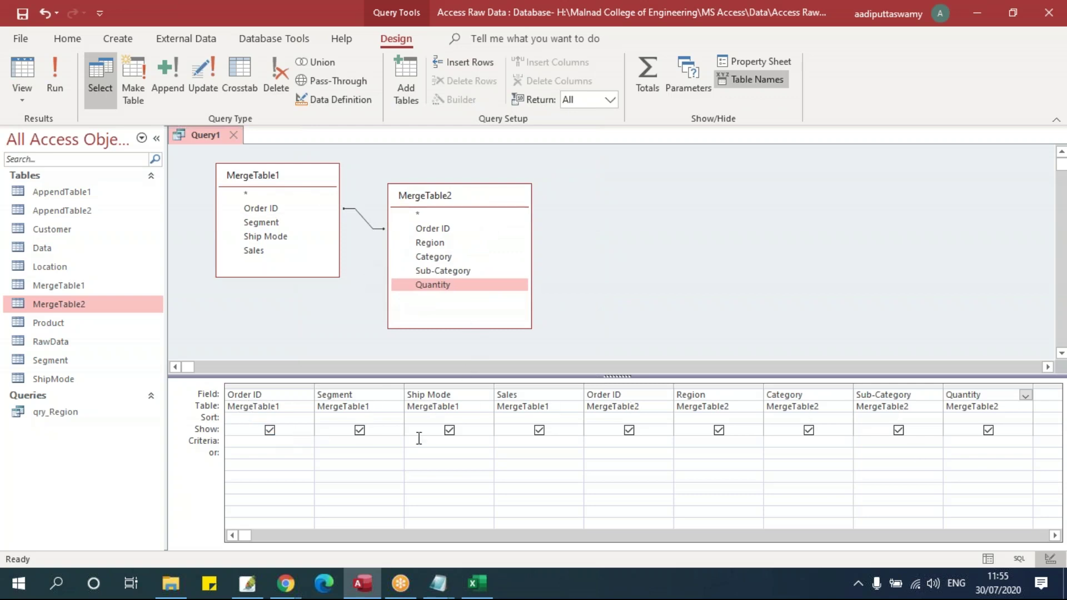
click(57, 89)
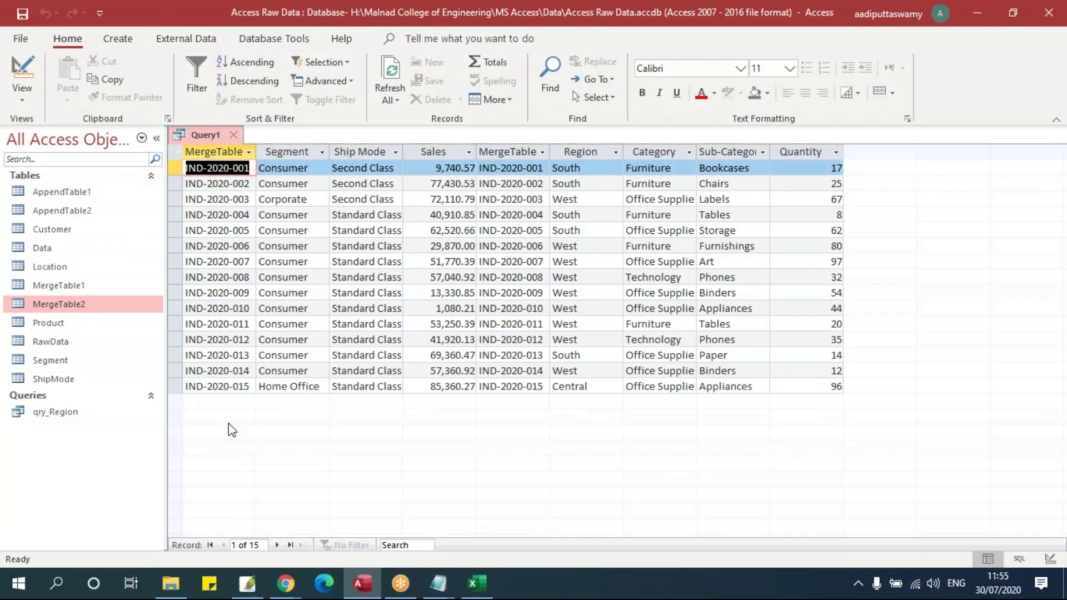
drag(232, 152, 447, 160)
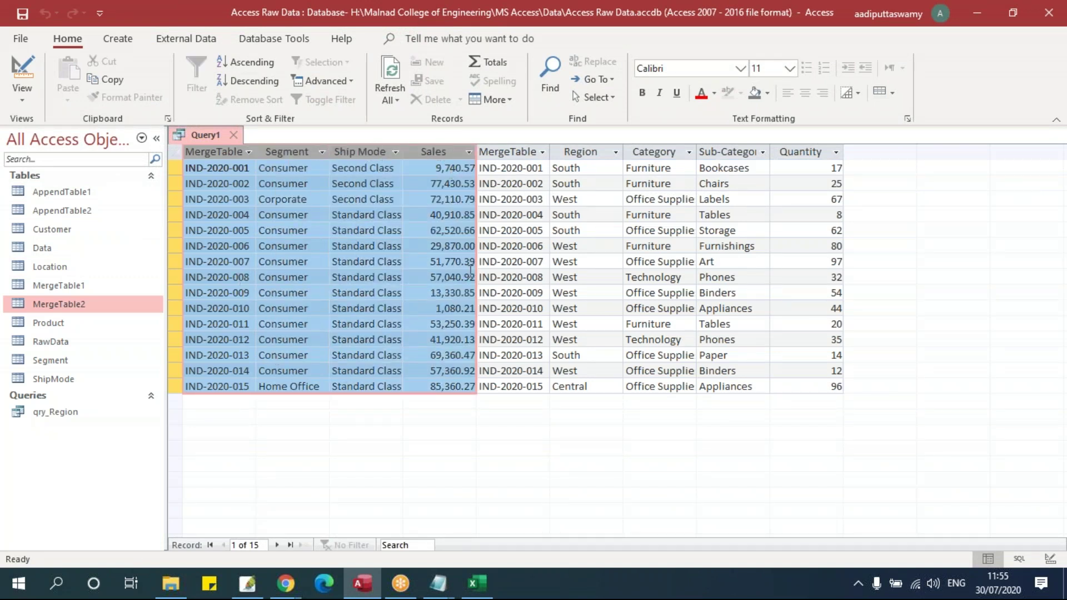
drag(516, 154, 779, 150)
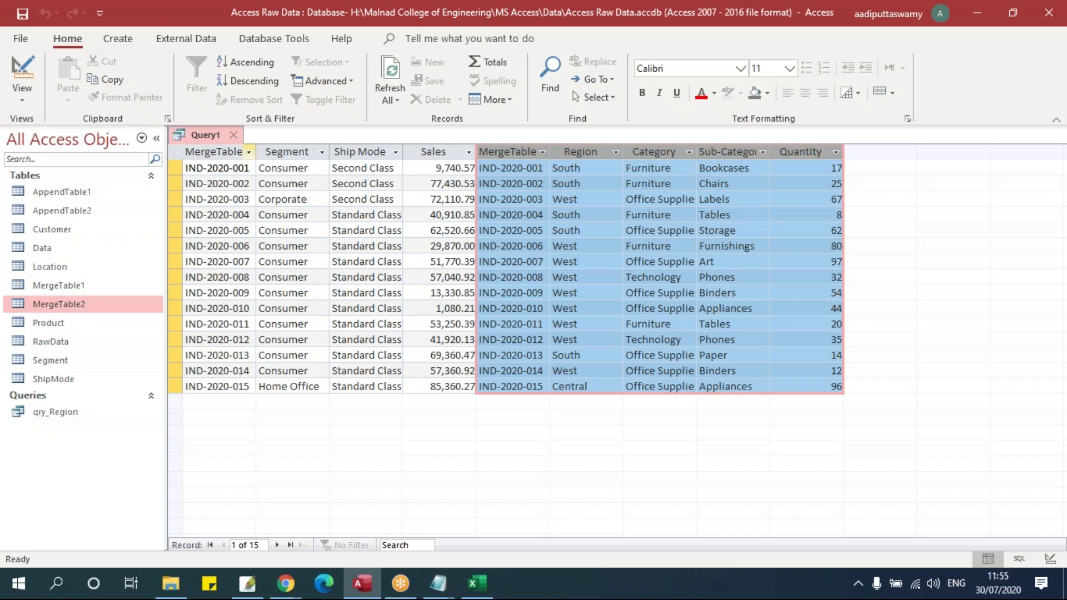
Highlight MergeTable1's Order ID column and then MergeTable2's Order ID column in the query results to compare them
click(588, 214)
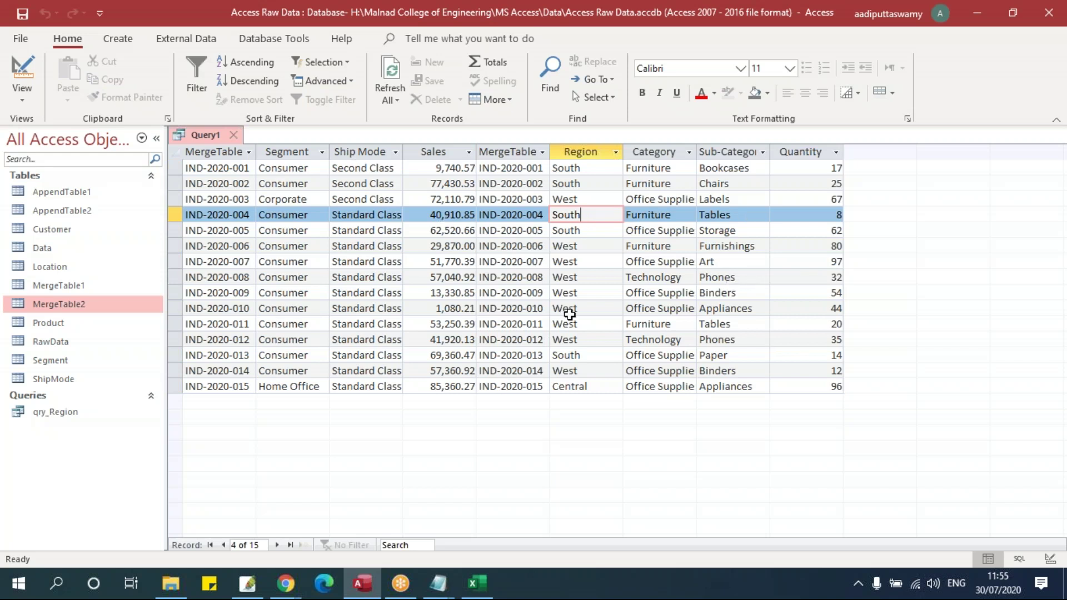
click(221, 149)
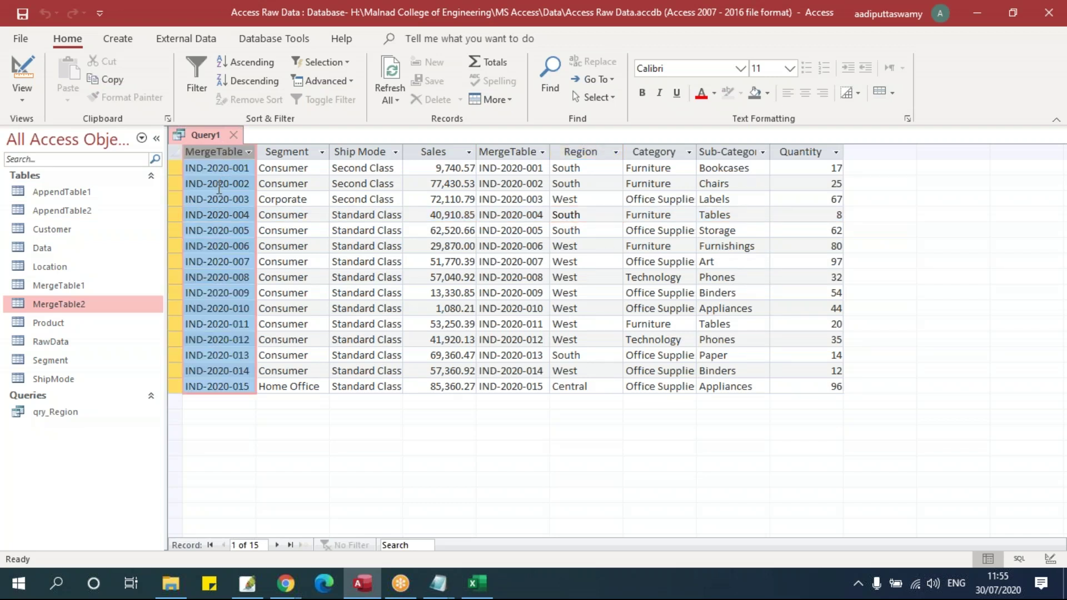
click(514, 150)
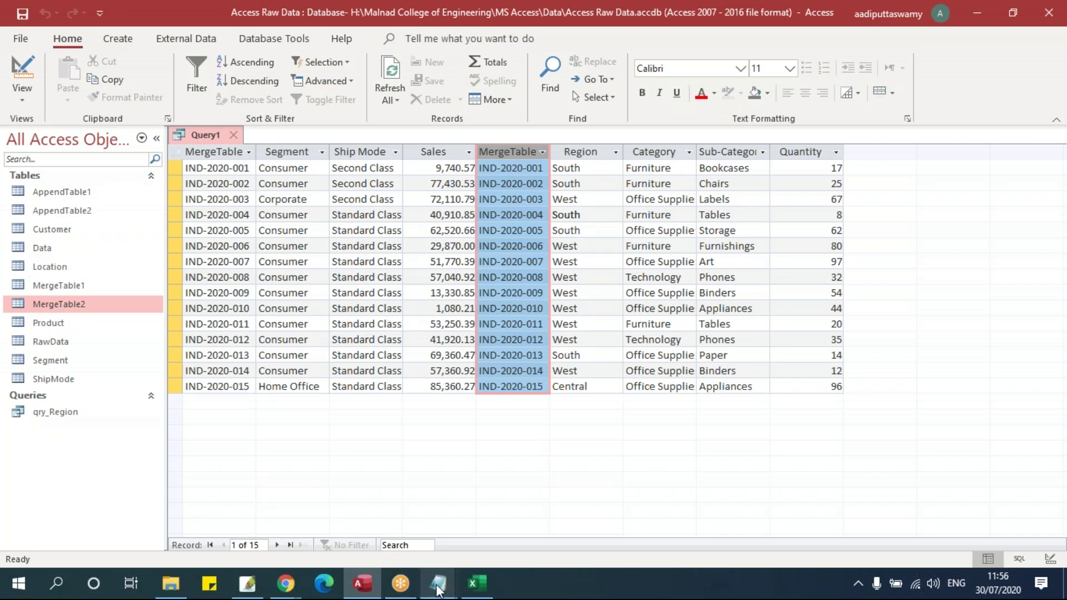
Highlight INNER JOIN in the SYNTAX notes in Notepad, then return to Access and highlight the Segment to Quantity result columns
mouse_move(439, 581)
click(409, 506)
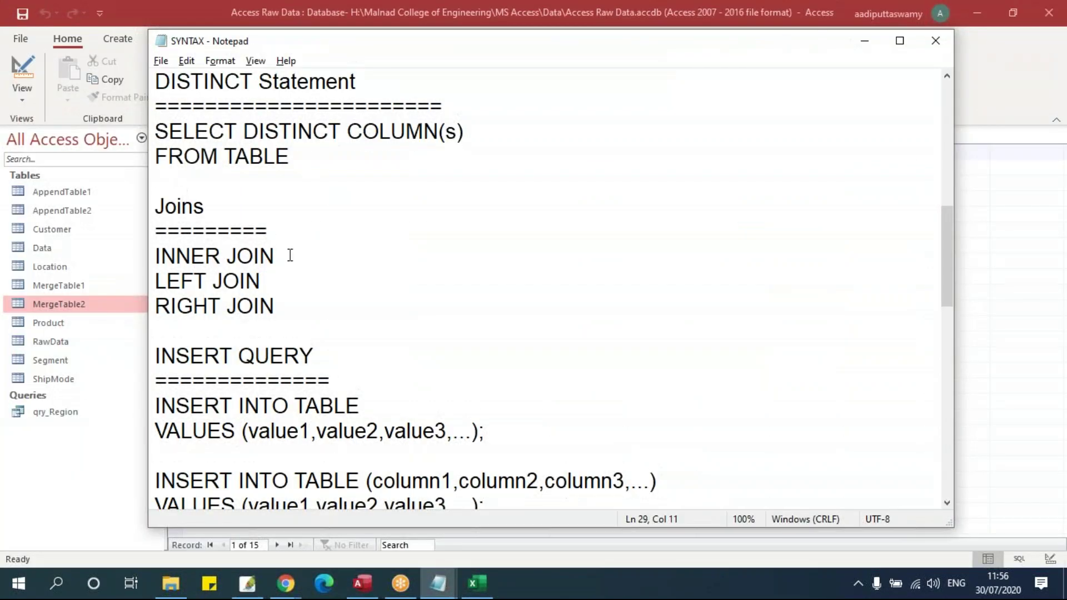
triple_click(288, 253)
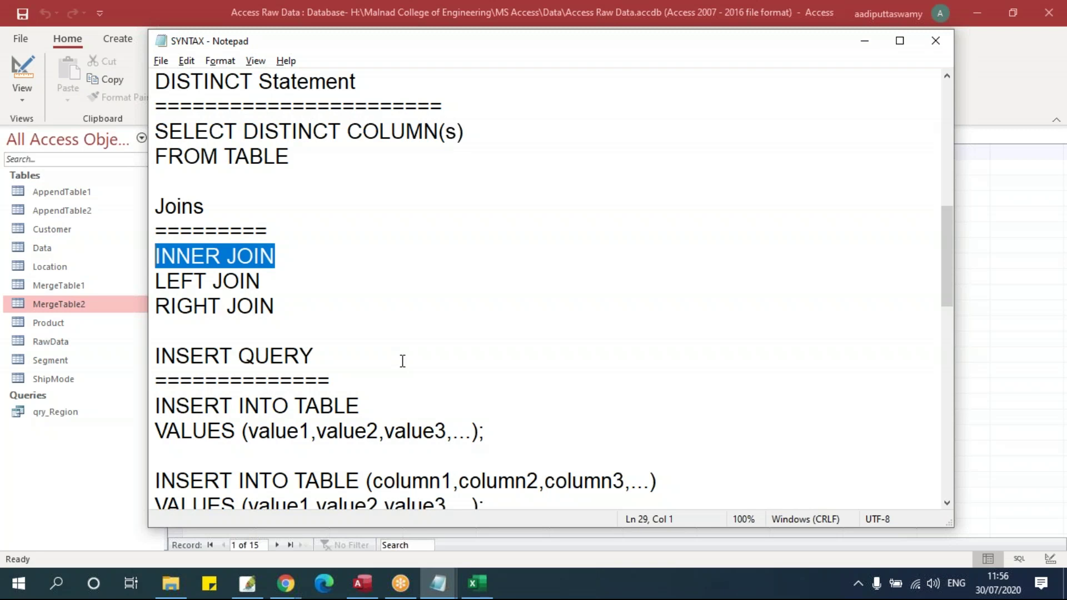
click(978, 220)
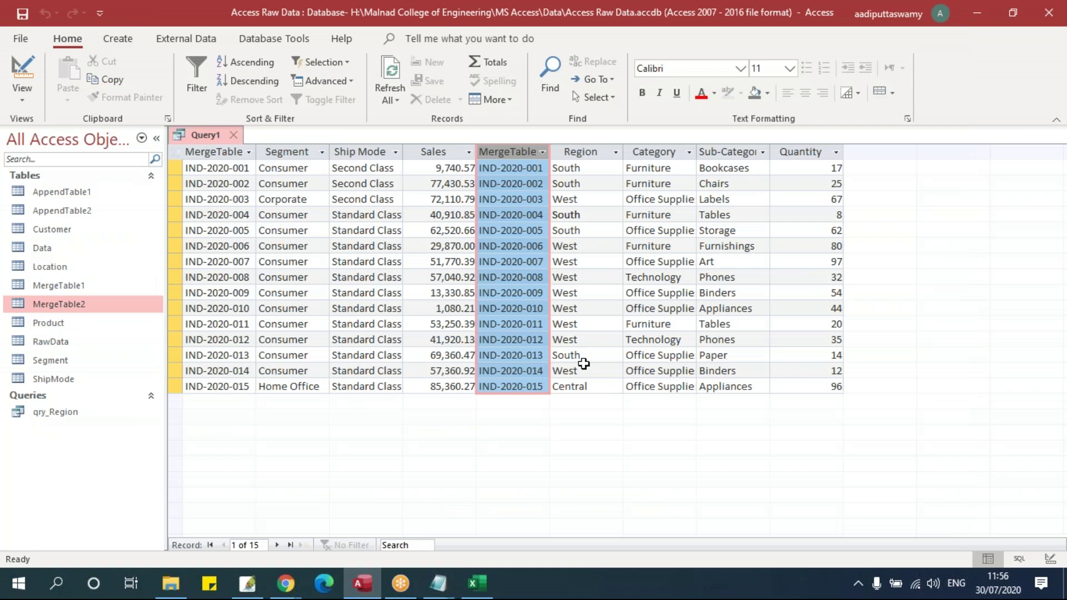
drag(283, 146, 778, 163)
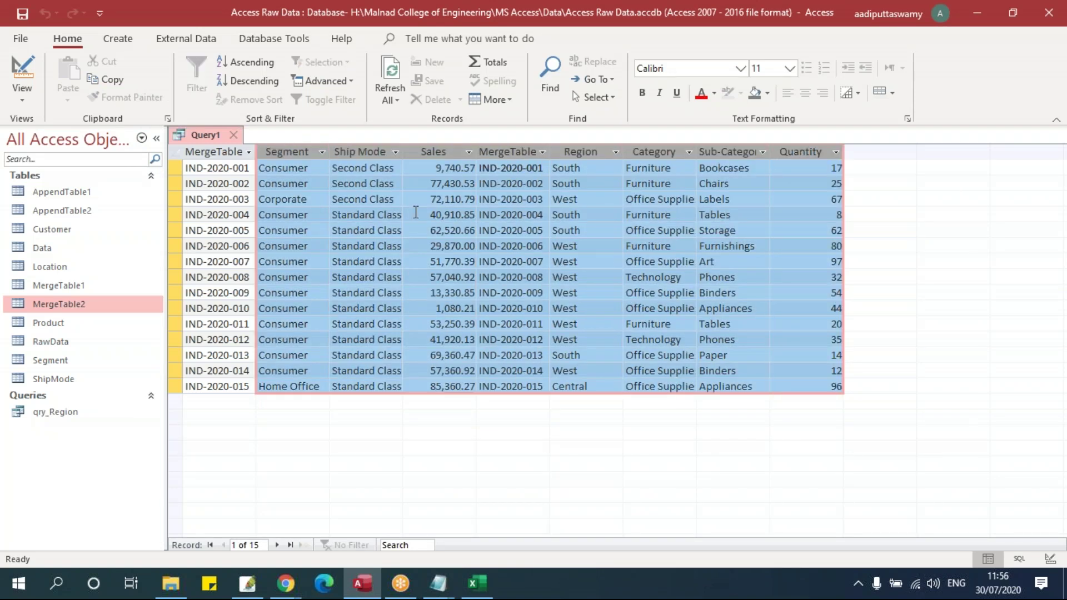
Show the joined query in SQL view and copy its entire statement
right_click(202, 135)
click(252, 232)
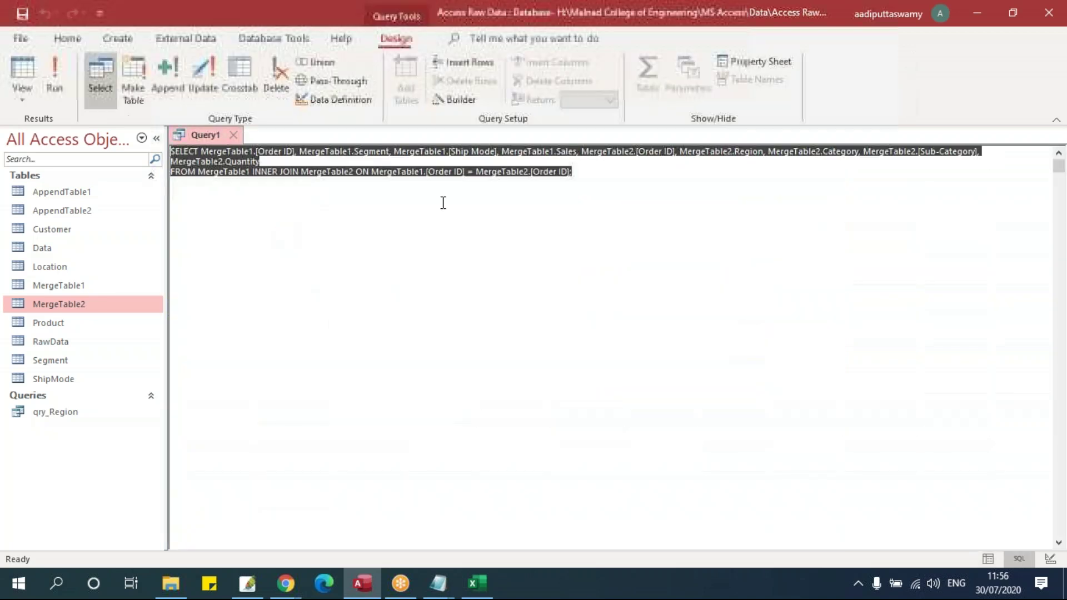
key(ctrl+a)
key(ctrl+c)
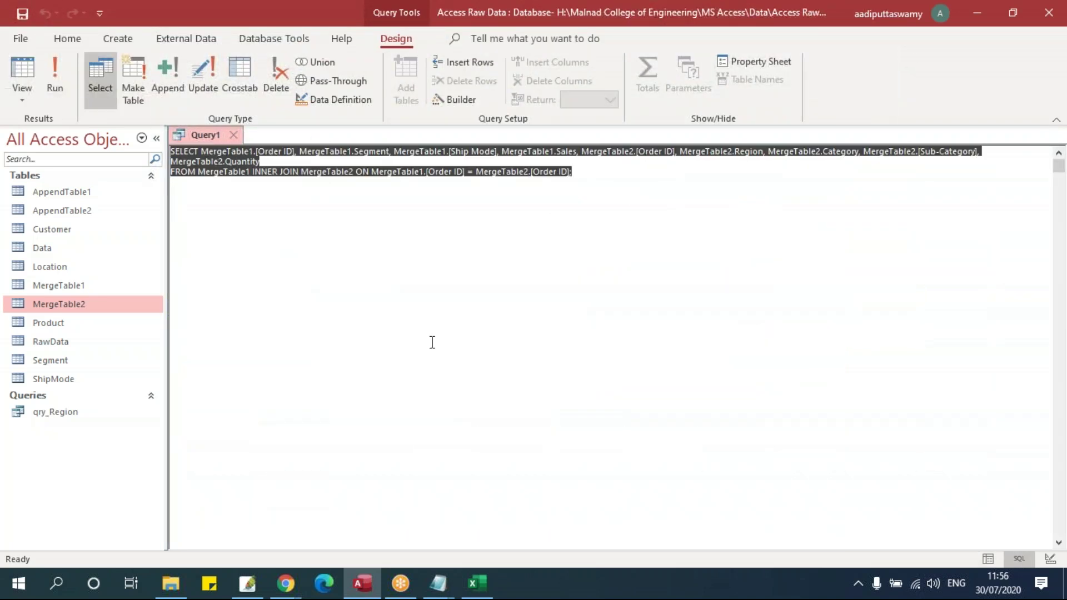
Switch to the Query04 notes in Notepad and add a block of blank lines at the end
click(439, 583)
click(370, 520)
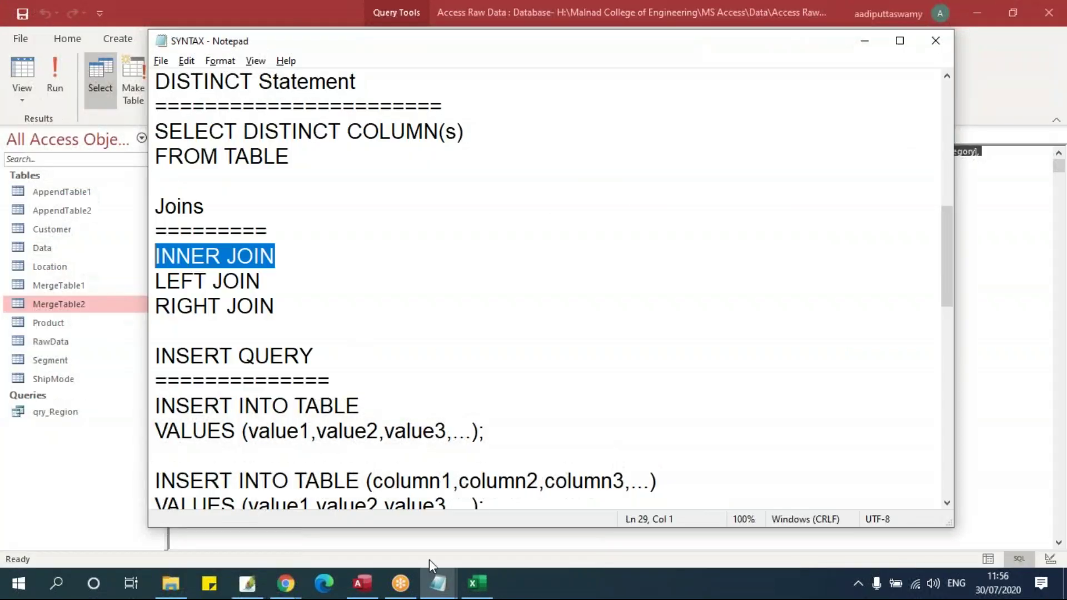
click(443, 587)
click(503, 517)
key(Return)
key(Return)
key(Return)
key(Return)
key(Return)
key(Return)
key(Return)
key(Return)
key(Return)
key(Return)
key(Return)
key(Return)
key(Return)
key(Return)
key(Return)
key(Return)
key(Return)
key(Return)
key(Return)
key(Return)
key(Return)
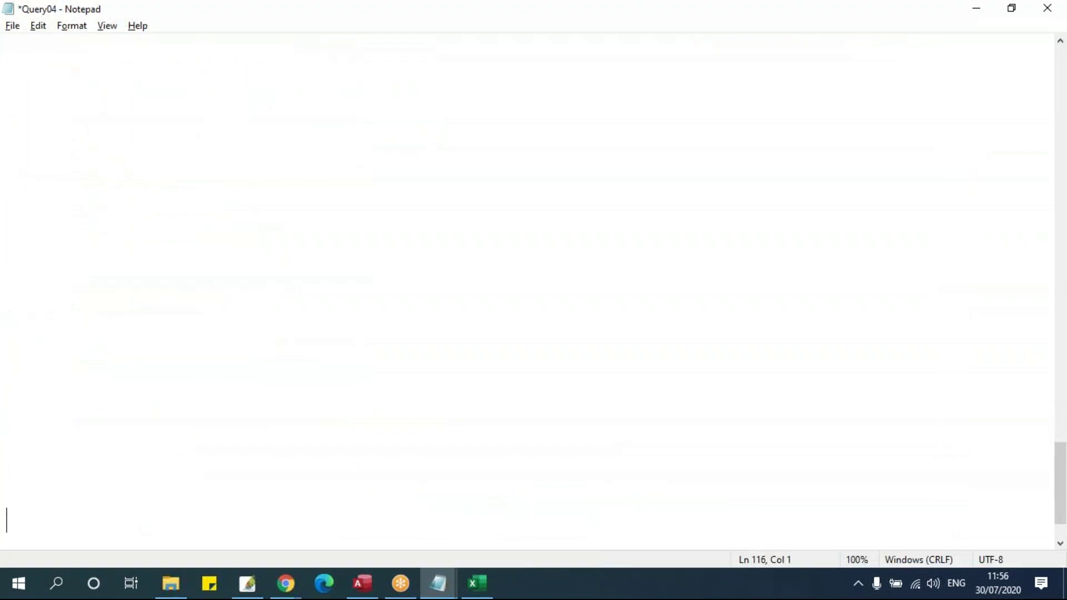
Add the heading Joins underlined with ten equals signs and paste the copied SQL statement below it
click(45, 73)
text(Joing)
key(BackSpace)
text(s)
key(Return)
text(==========)
key(Return)
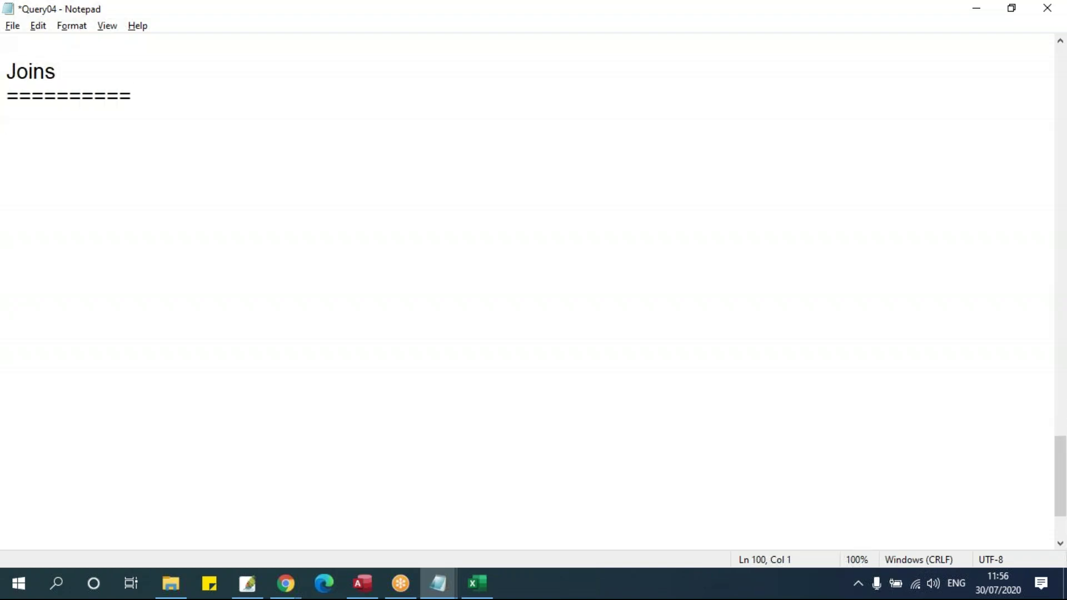
key(ctrl+v)
Put MergeTable1's Order ID, Segment, Ship Mode and Sales fields on separate indented lines below SELECT
click(102, 123)
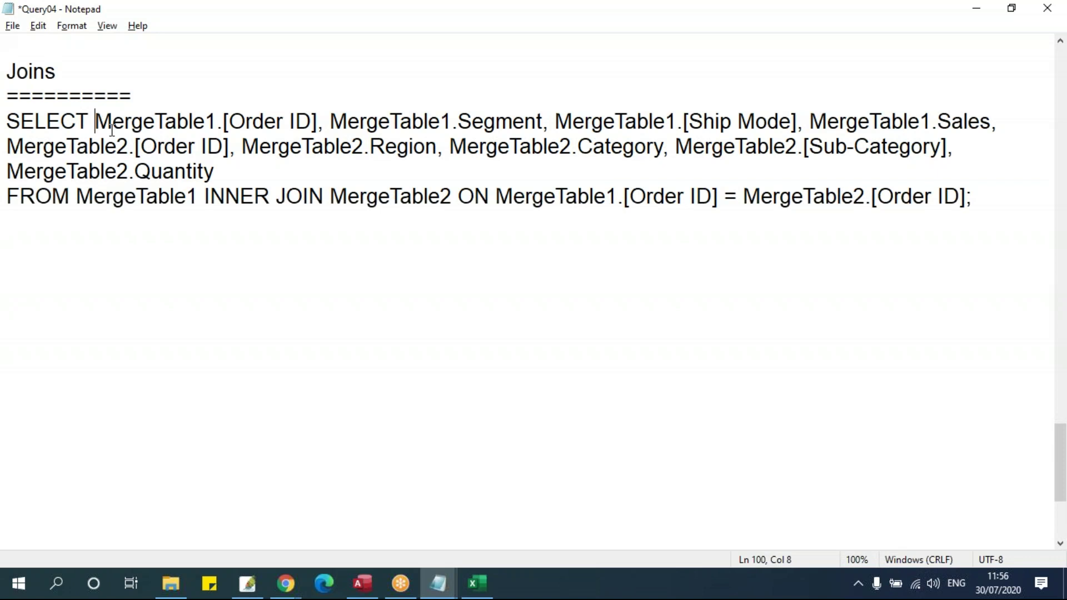
key(Return)
key(Tab)
click(341, 146)
key(Return)
key(Tab)
click(332, 171)
key(Return)
key(Tab)
click(362, 196)
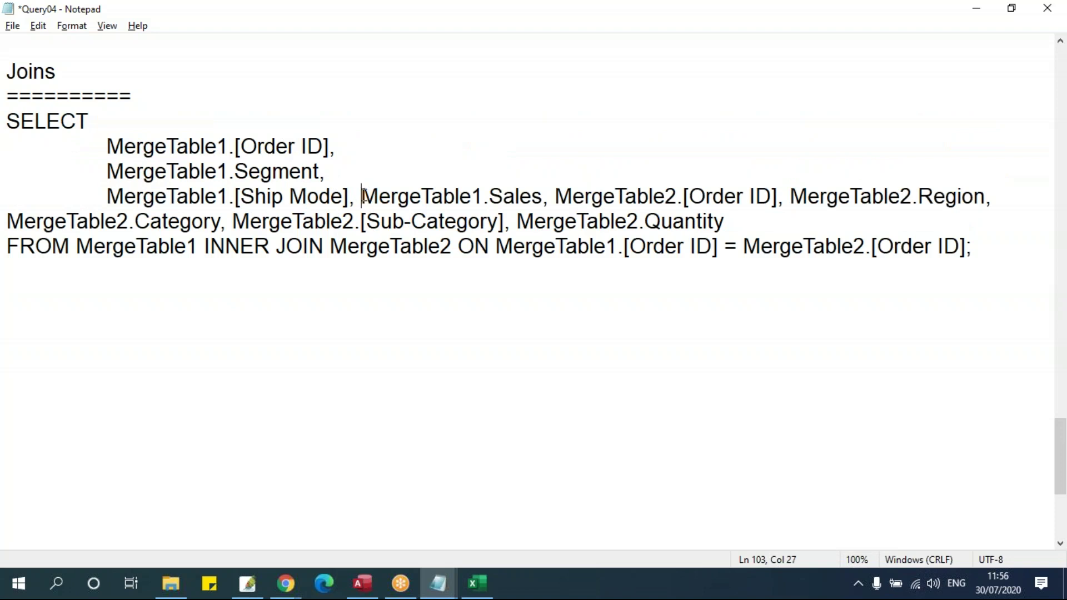
key(Return)
key(Tab)
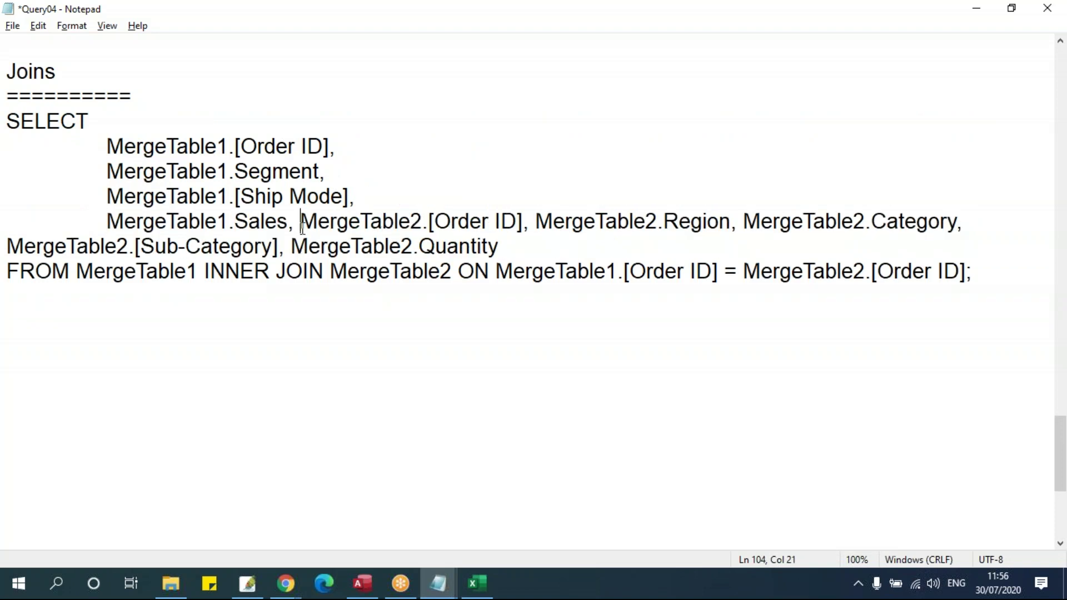
Put MergeTable2's Order ID, Region, Category, Sub-Category and Quantity fields on separate indented lines in the SELECT list
key(Return)
key(Tab)
click(341, 246)
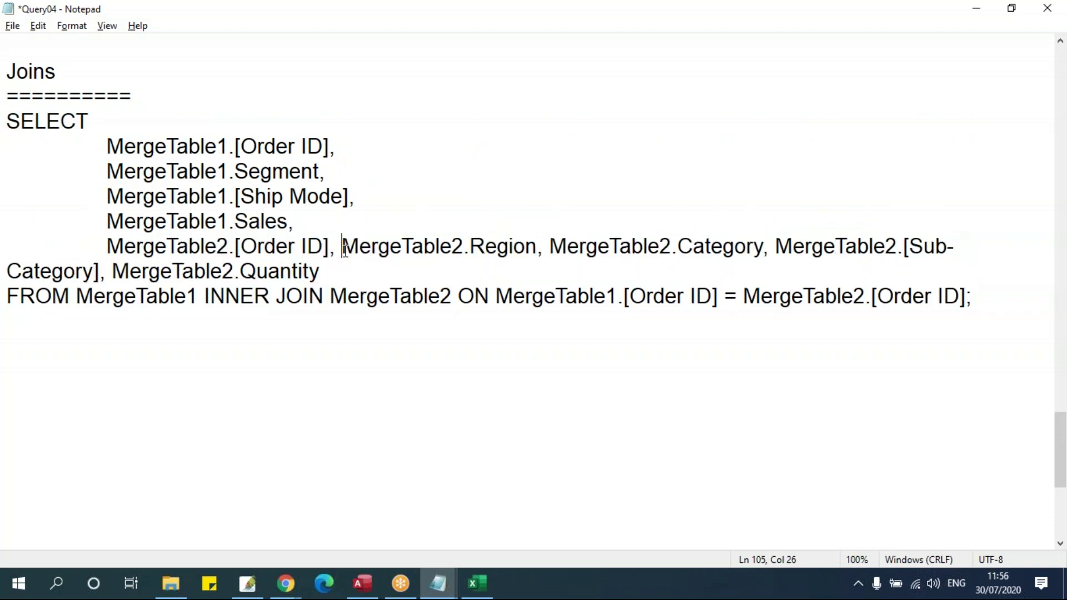
key(Return)
key(Tab)
click(322, 278)
key(Return)
key(Tab)
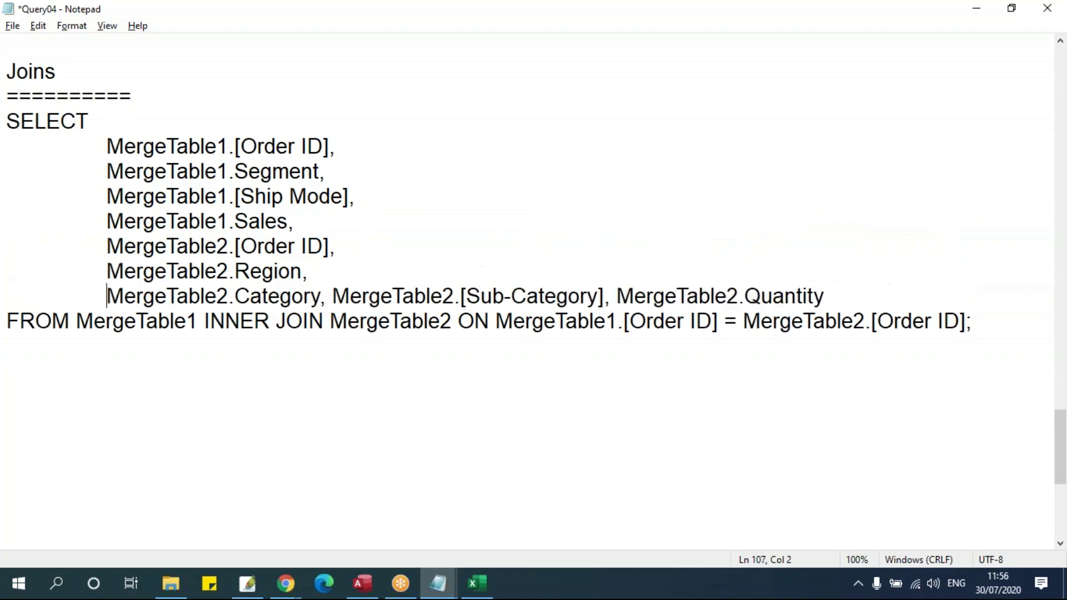
click(334, 296)
key(Return)
key(Tab)
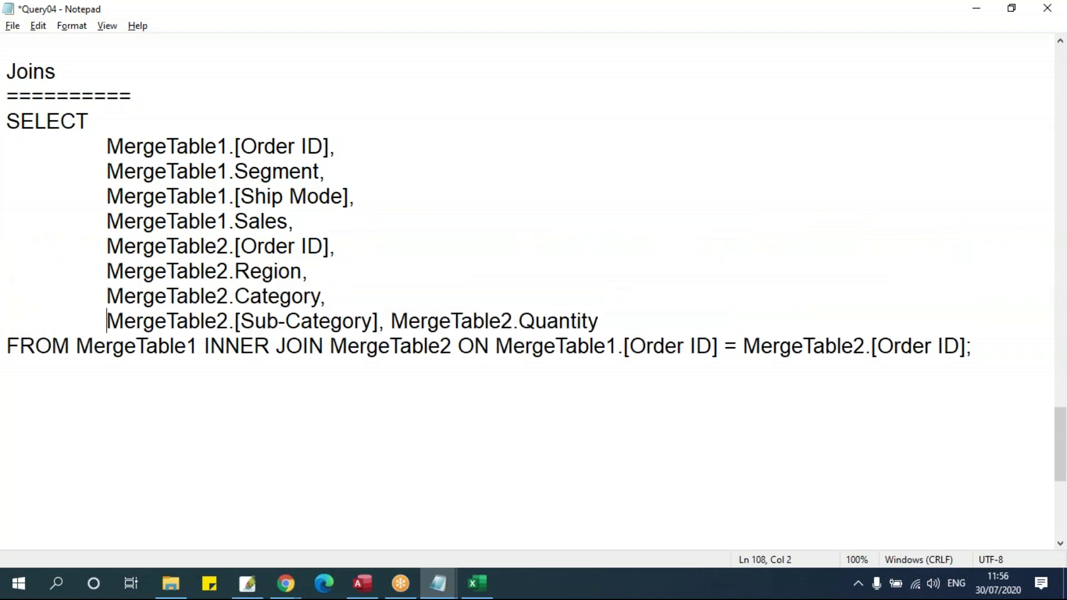
click(388, 327)
key(Return)
key(Tab)
Give FROM, INNER JOIN and the ON condition their own lines, with MergeTable1 and MergeTable2 indented below their keywords
click(79, 371)
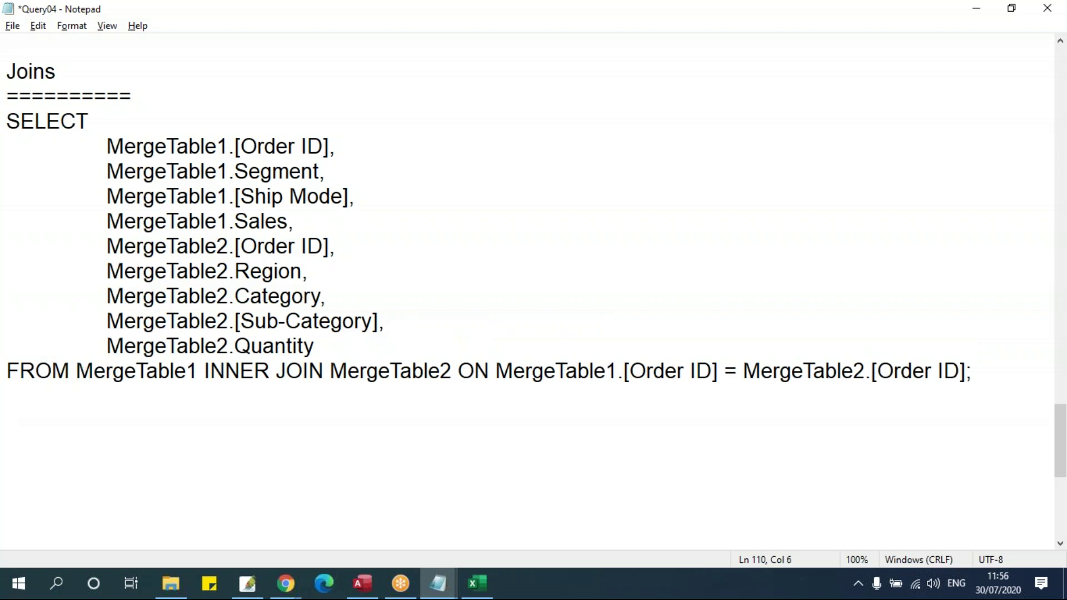
key(Return)
key(Tab)
click(238, 412)
click(239, 397)
key(Return)
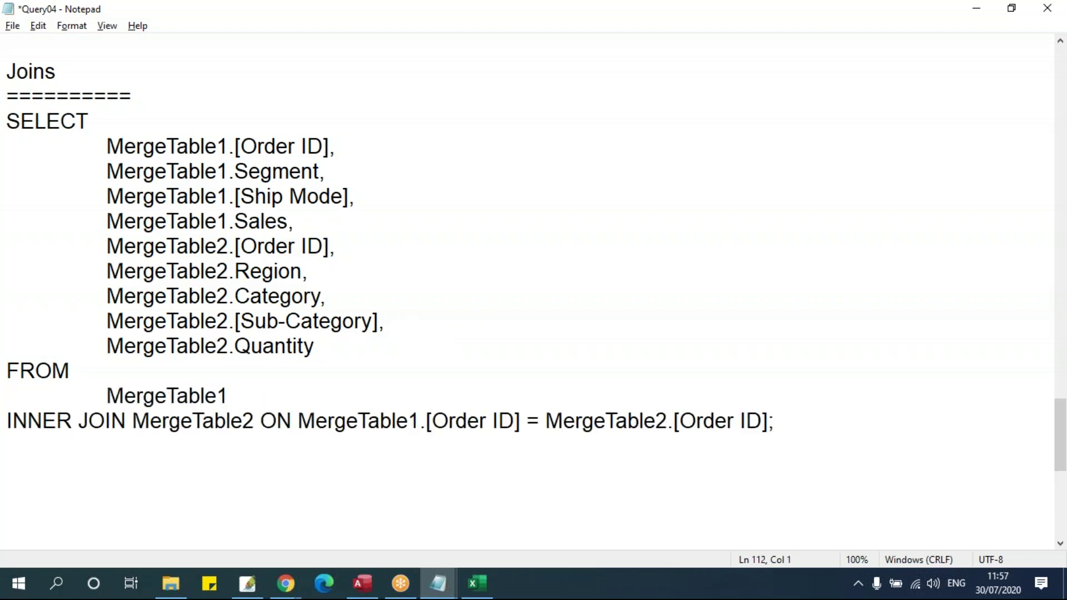
click(136, 423)
key(Return)
key(Tab)
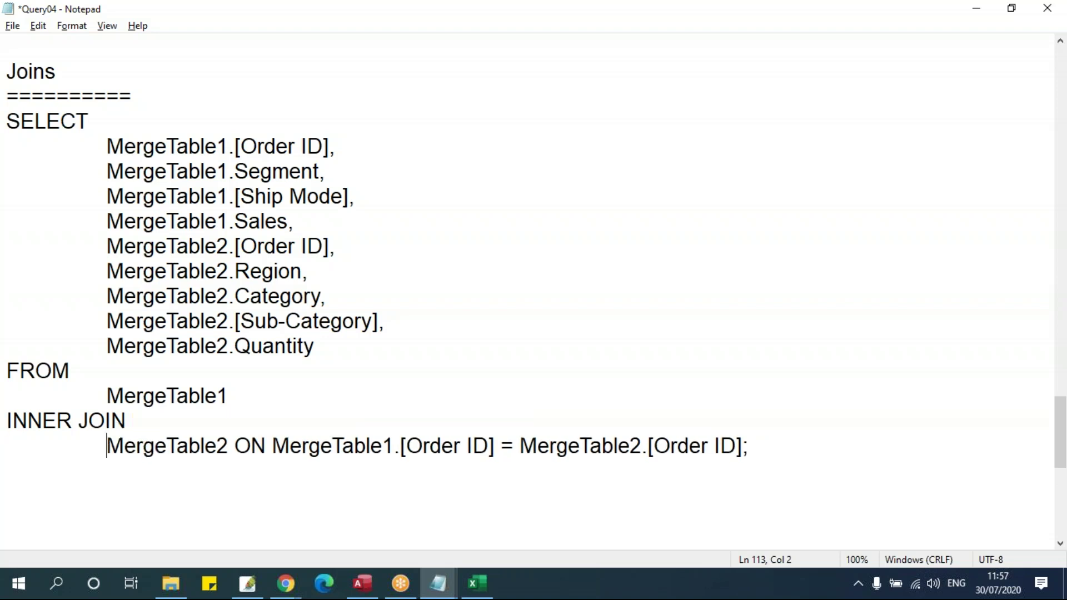
click(236, 450)
key(Return)
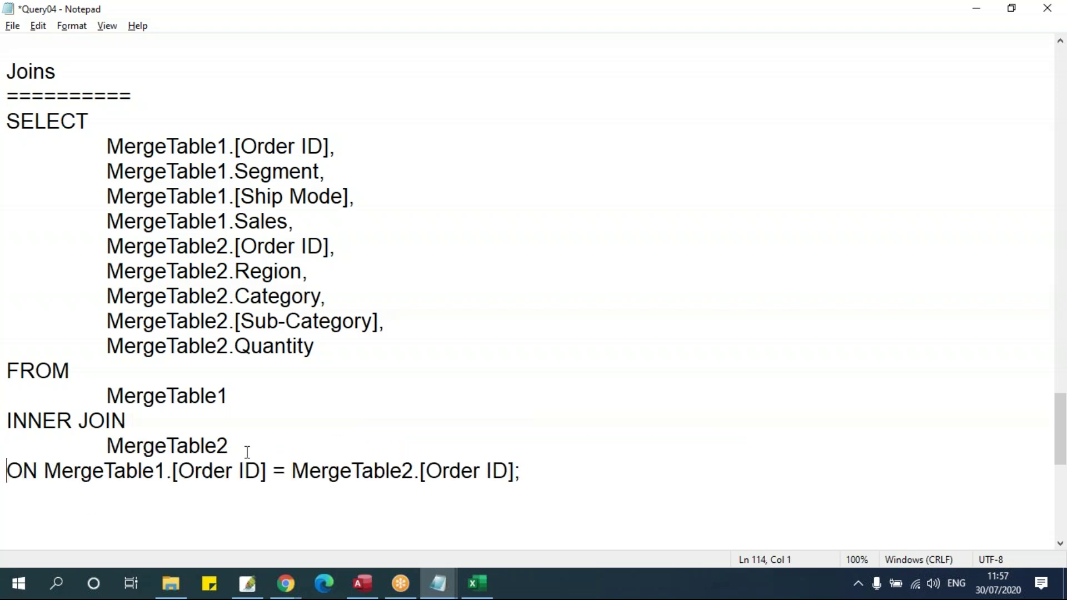
Put the Order ID join condition on its own indented line beneath ON in the inner join query
scroll(240, 467, down, 1)
key(Return)
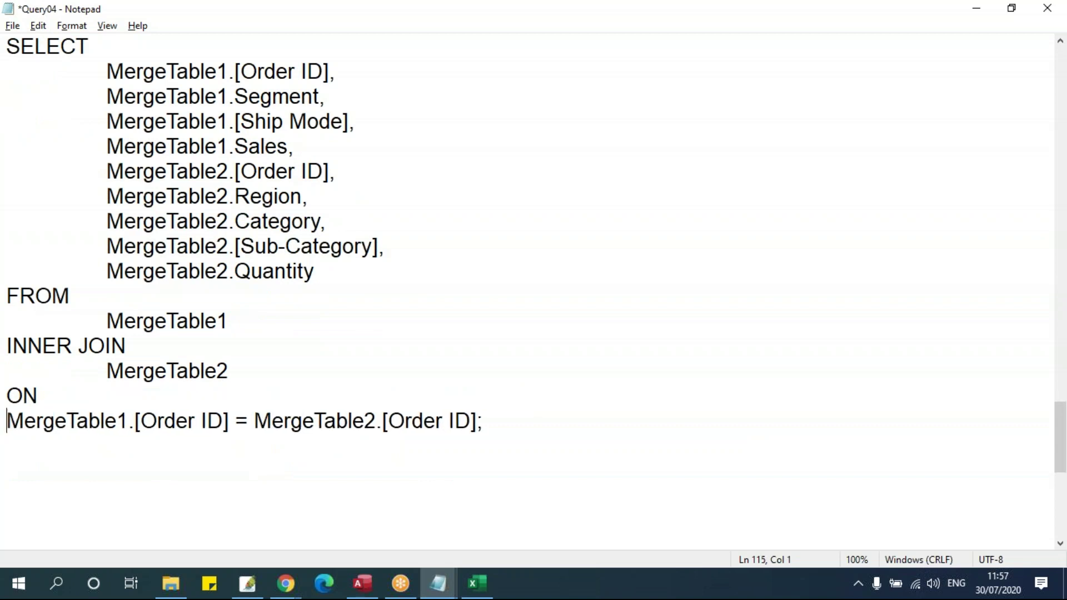
key(Tab)
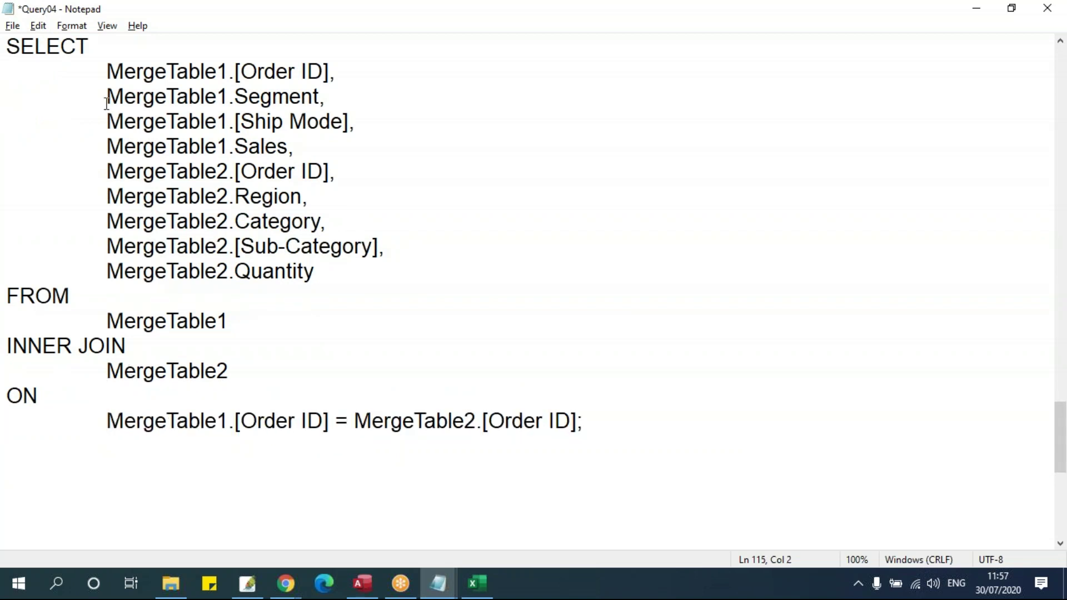
Review the inner join query's selected fields, the two joined tables and the Order ID matching condition
drag(109, 73, 350, 278)
click(56, 289)
drag(107, 320, 248, 318)
drag(11, 346, 230, 371)
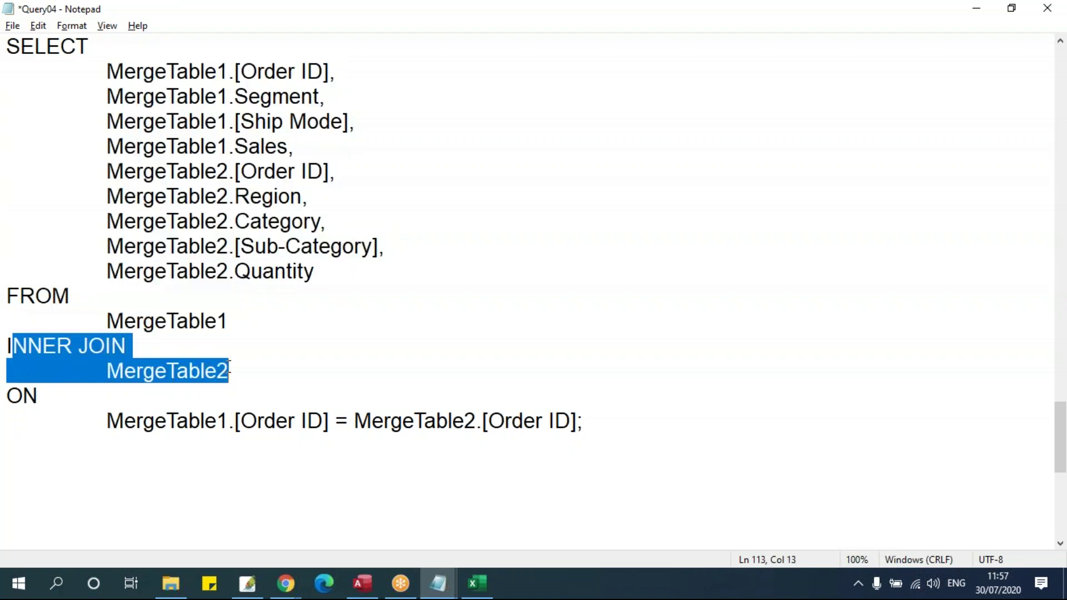
drag(108, 320, 266, 324)
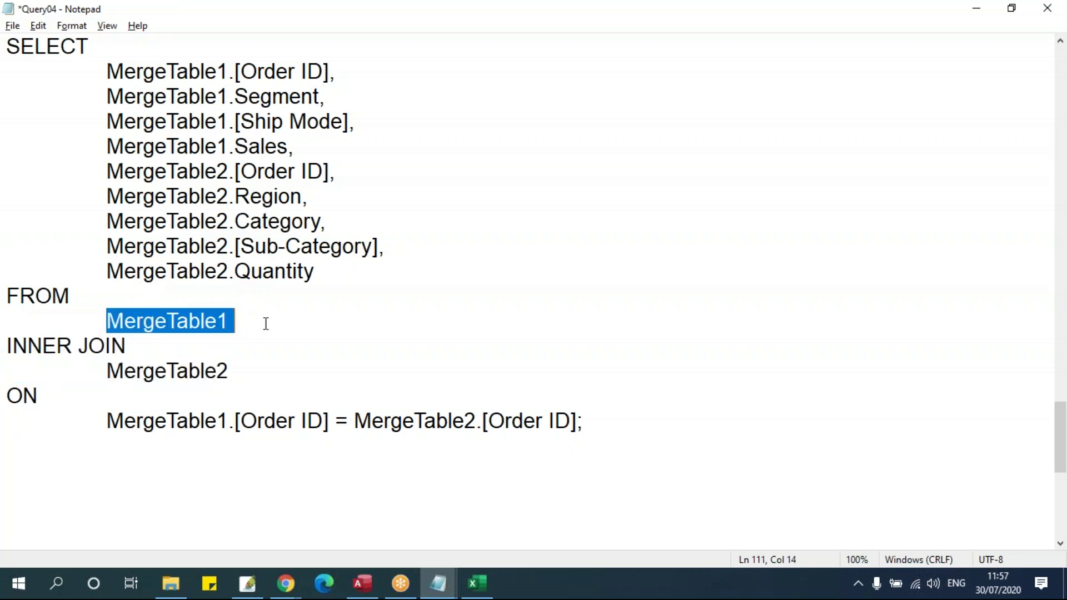
click(167, 354)
drag(109, 370, 292, 369)
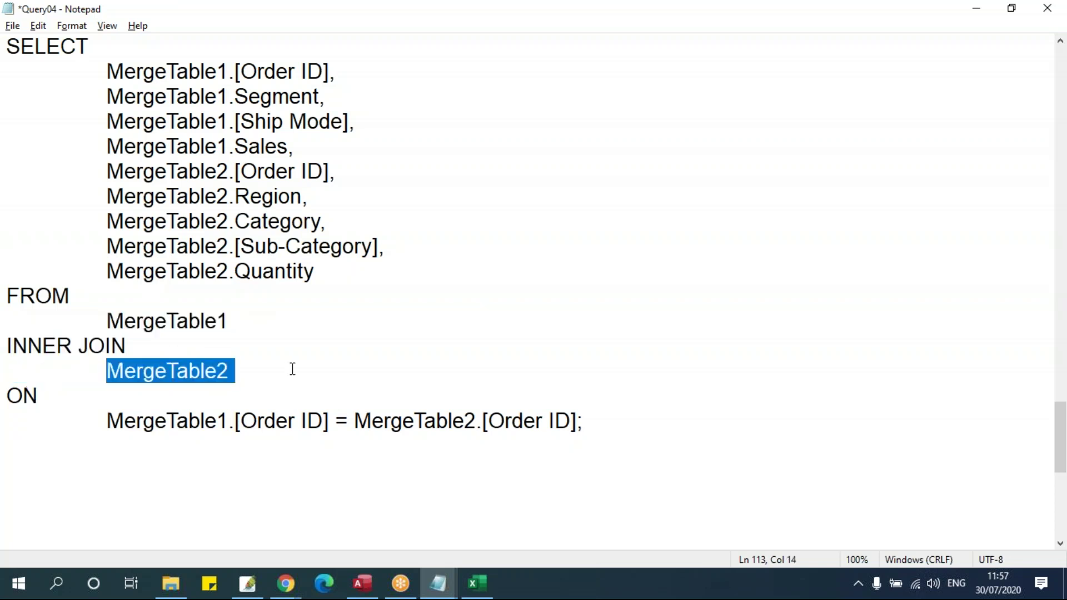
drag(111, 420, 607, 423)
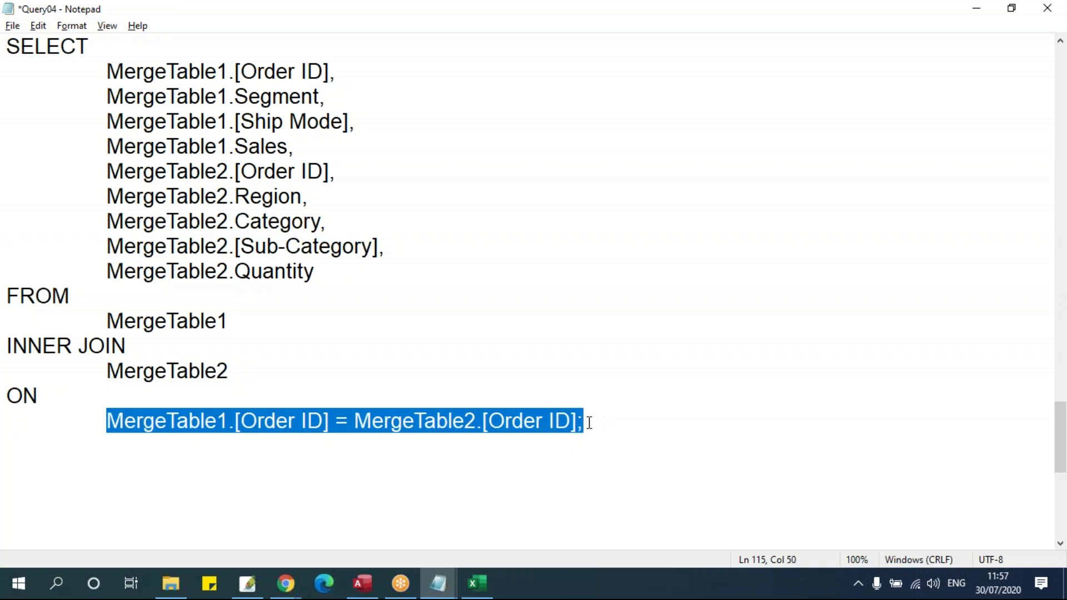
click(354, 421)
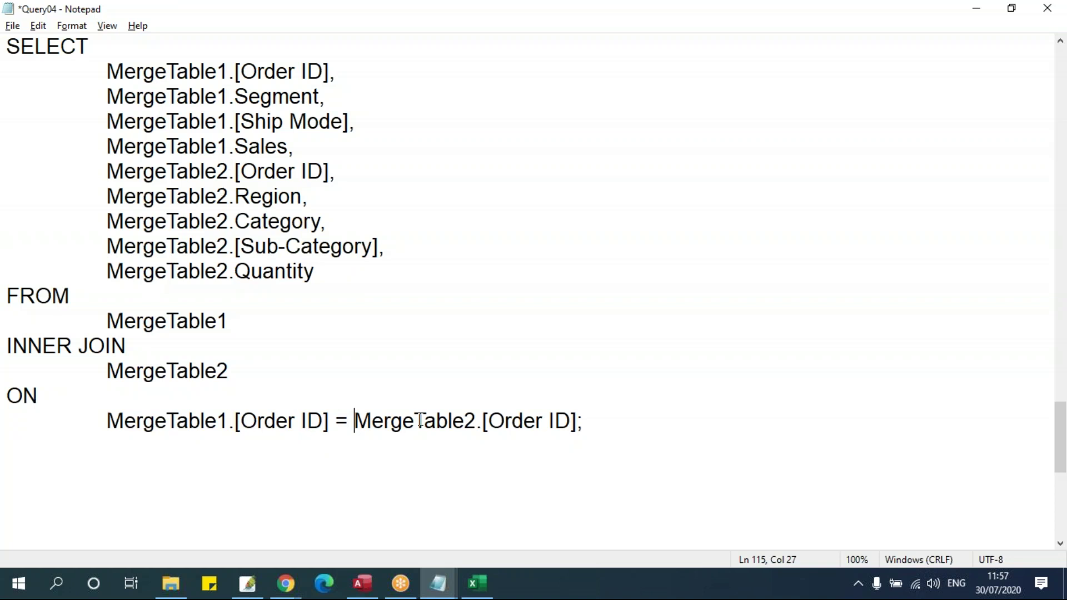
Switch to the Access Raw Data database in Access and run Query1
key(alt+Tab)
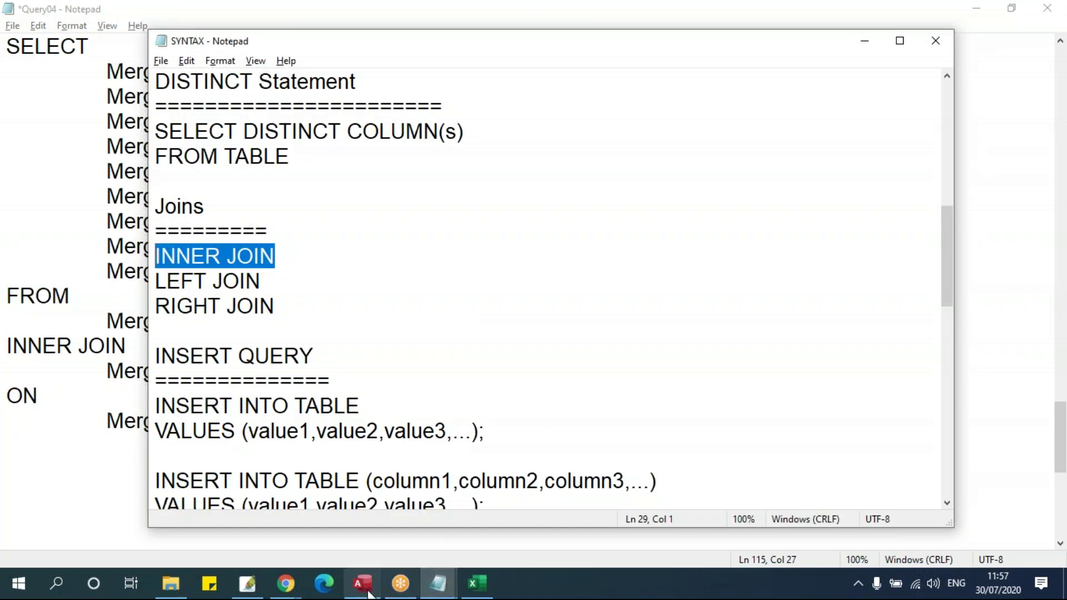
click(368, 595)
click(54, 77)
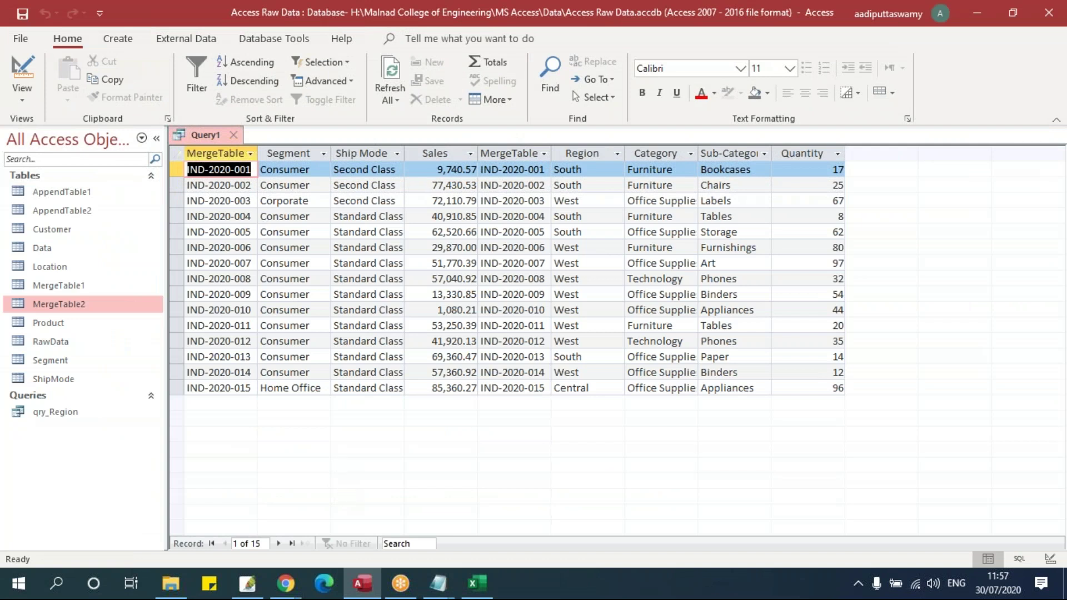
Return Query1 to Design View and shift the MergeTable1 field list slightly away from MergeTable2
right_click(204, 134)
click(244, 210)
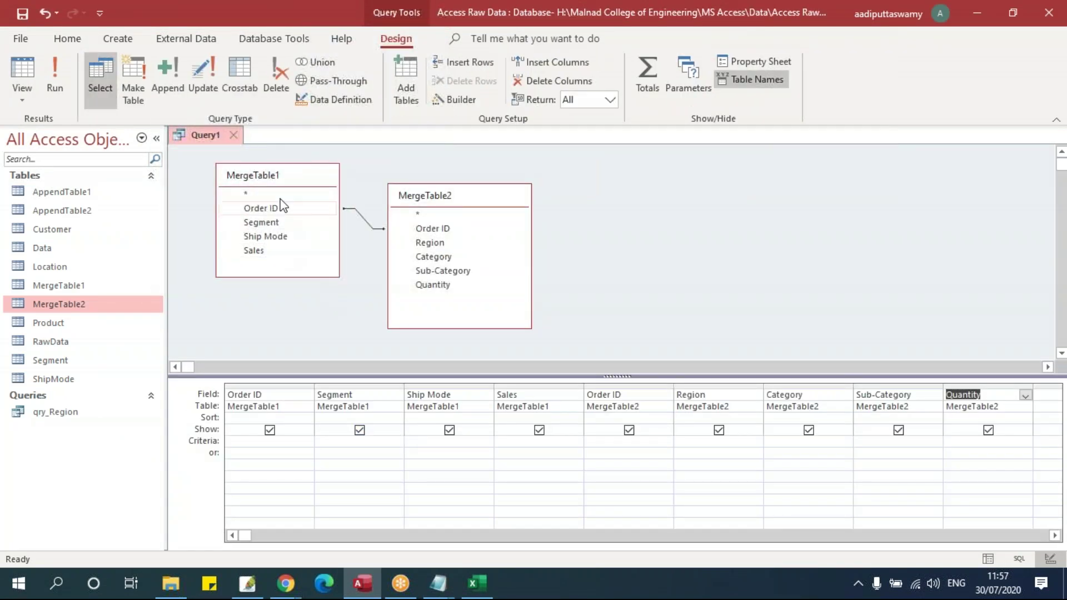
click(278, 176)
drag(293, 178, 280, 173)
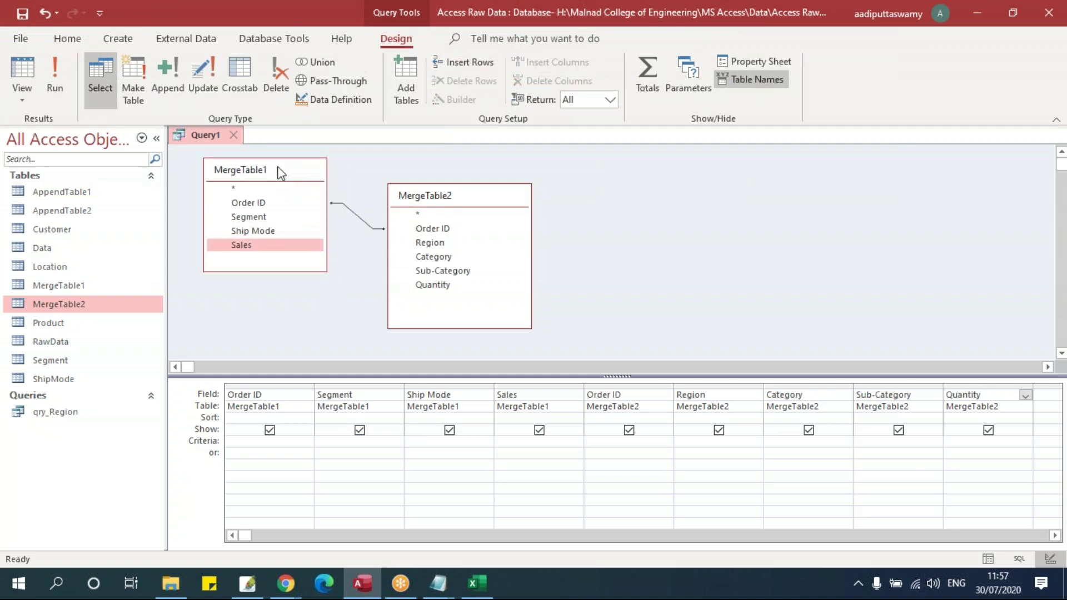
Switch to the Merge Data workbook in Excel and compare the order IDs on the MergeTable1 and MergeTable2 sheets
click(477, 583)
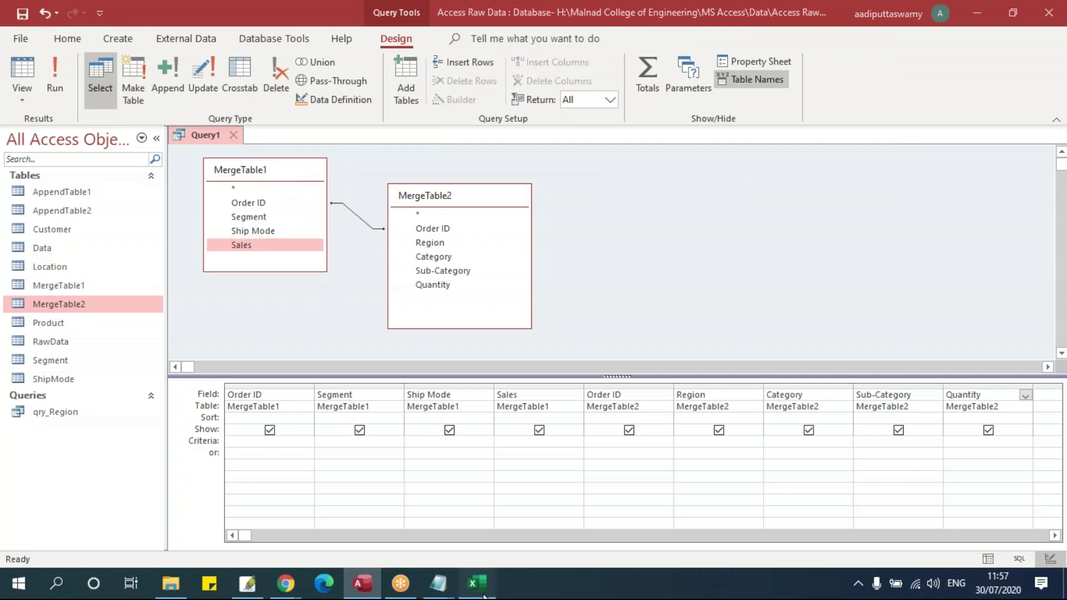
drag(64, 211, 84, 371)
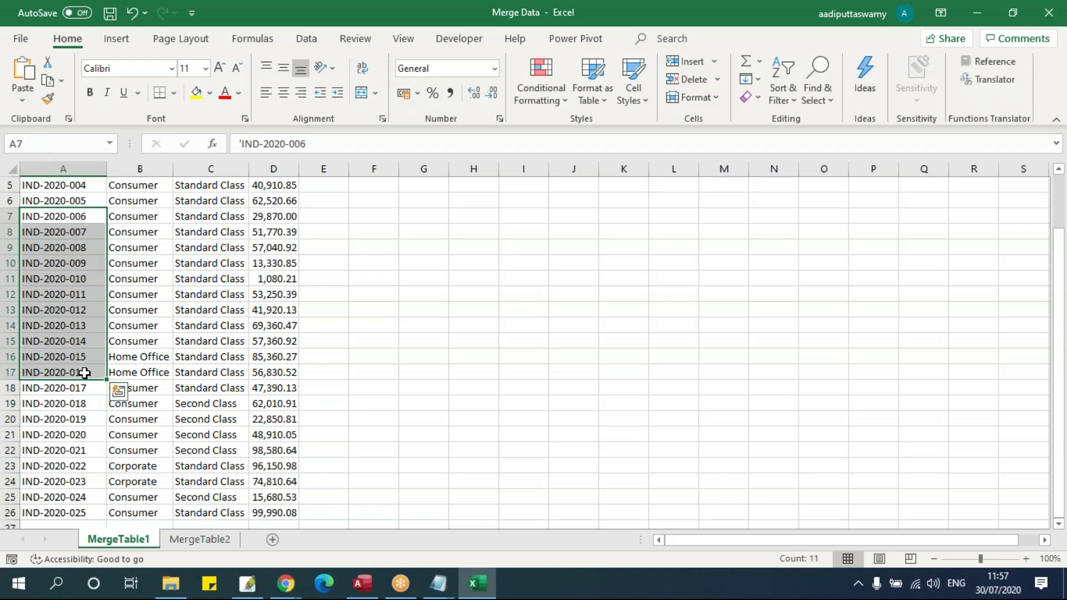
click(199, 541)
click(139, 295)
drag(86, 278, 341, 200)
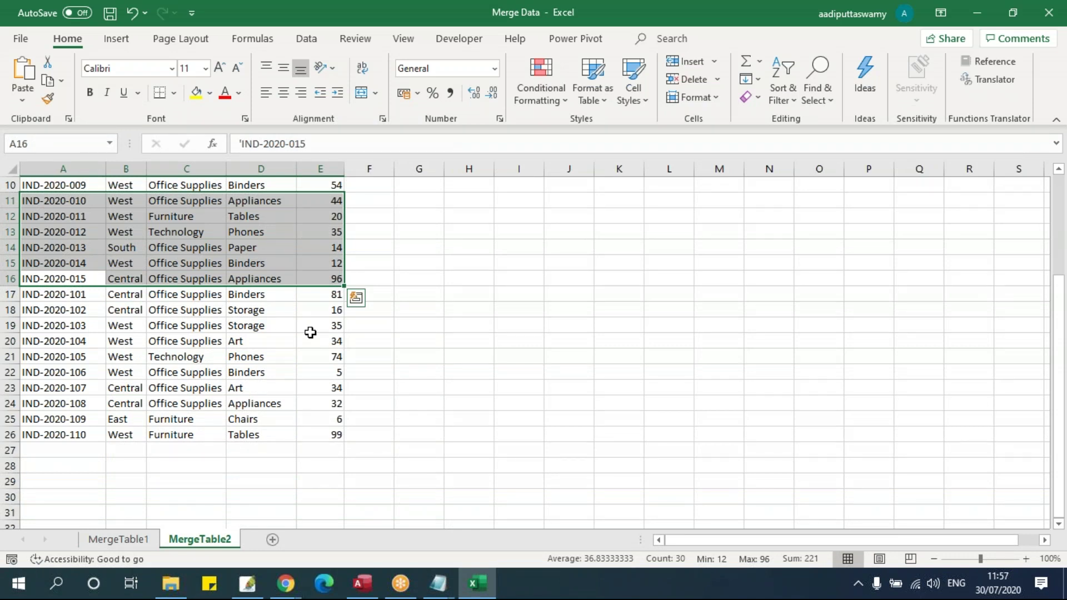
Back in Access, set the table join to include all records from MergeTable1 and only matching records from MergeTable2
key(alt+Tab)
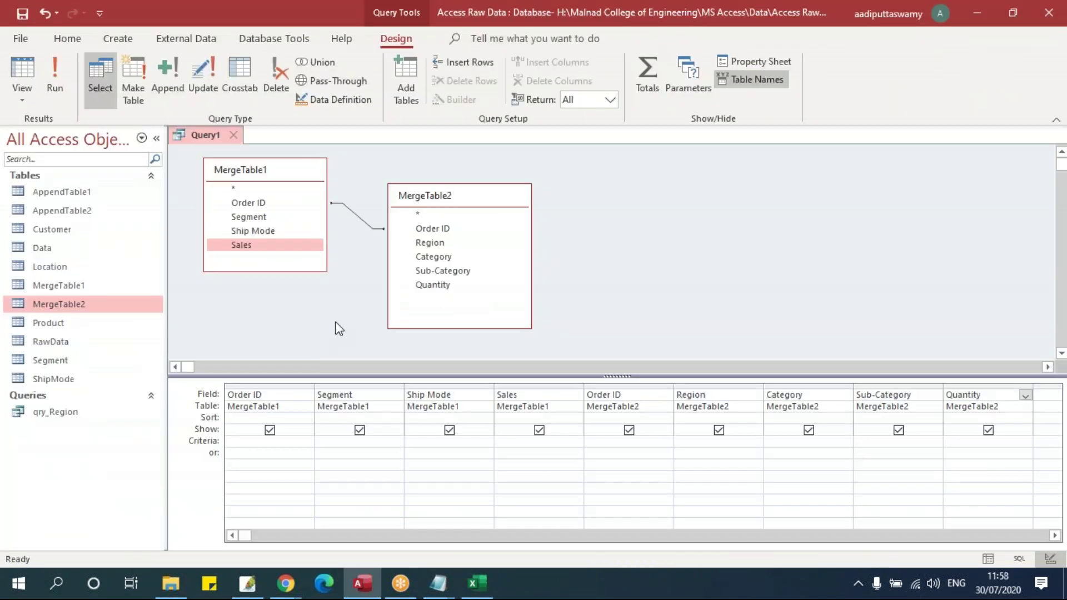
double_click(355, 219)
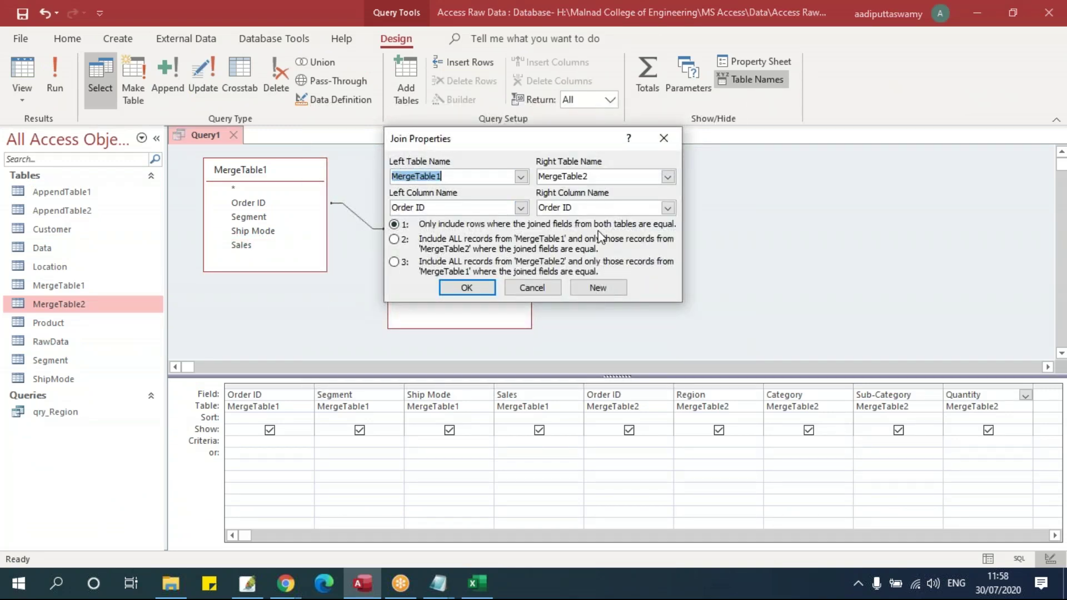
drag(486, 144, 629, 155)
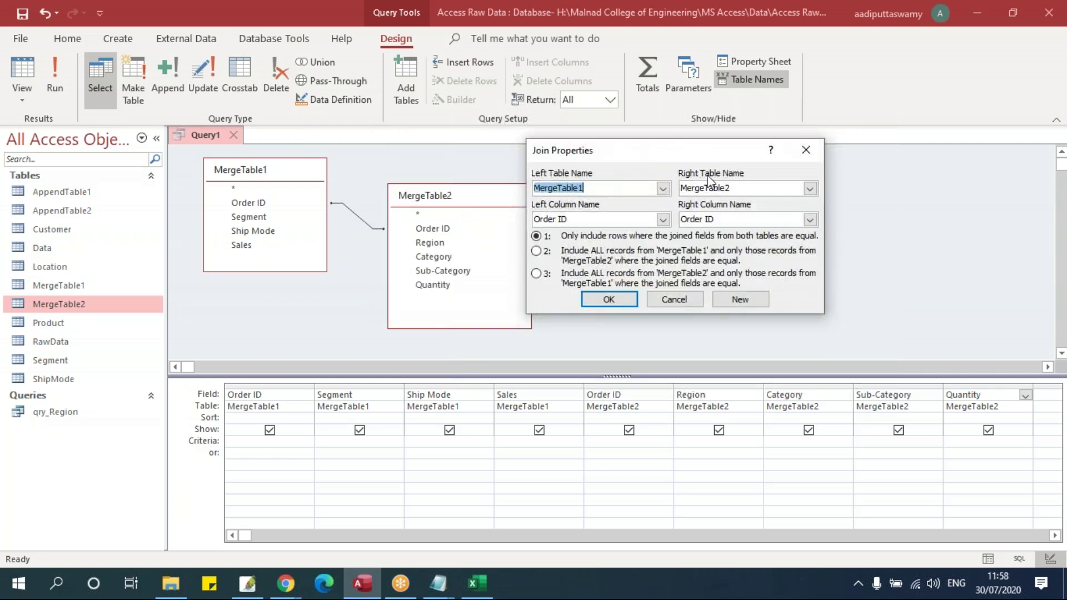
click(537, 251)
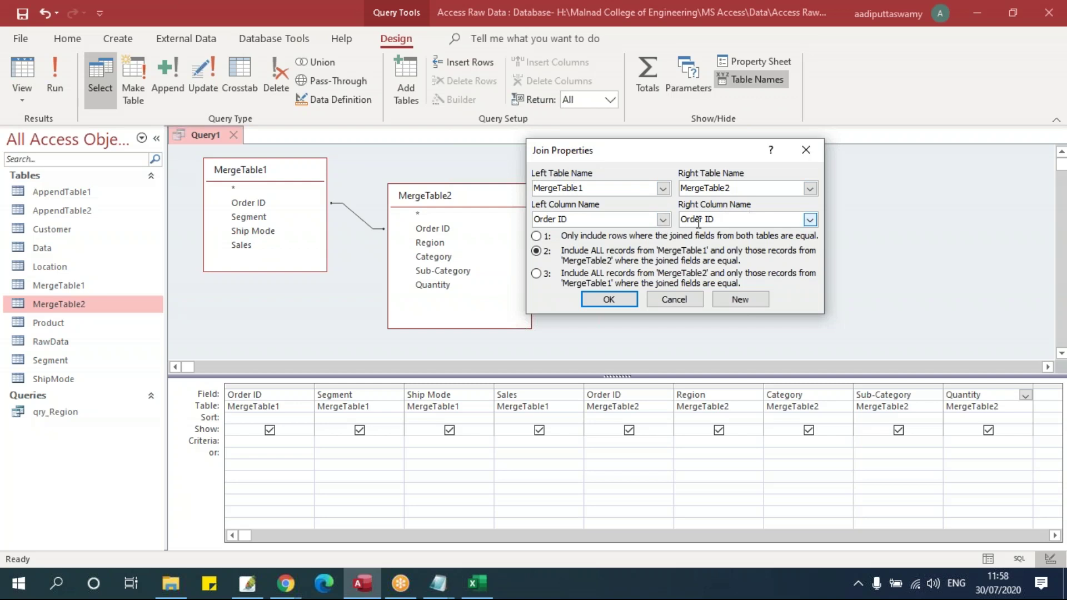
click(587, 299)
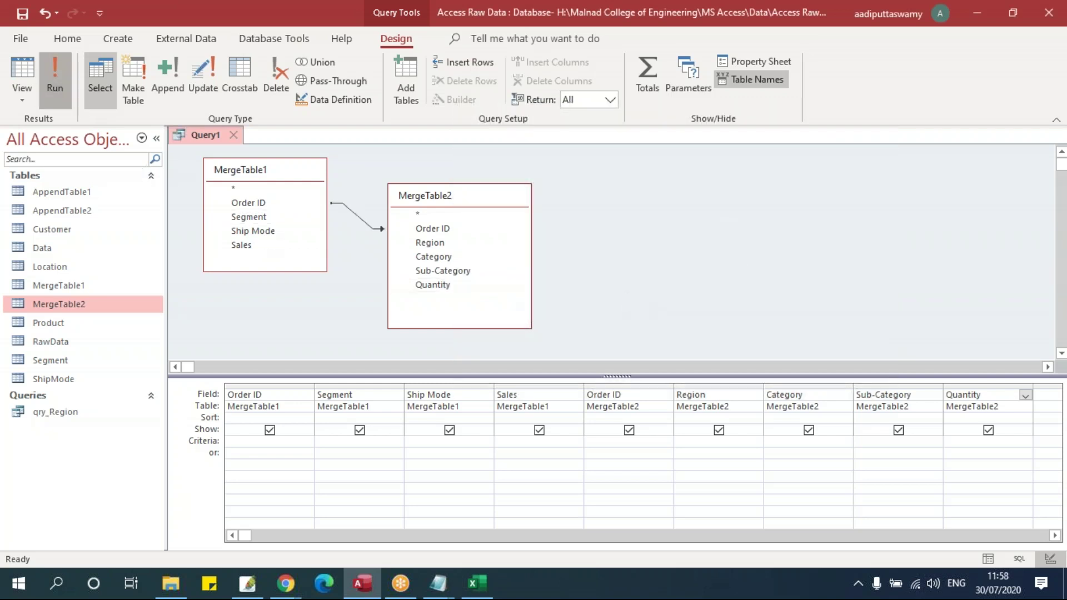
Run the modified query and examine which MergeTable1 orders have matching MergeTable2 data and which do not
click(54, 80)
scroll(400, 295, down, 3)
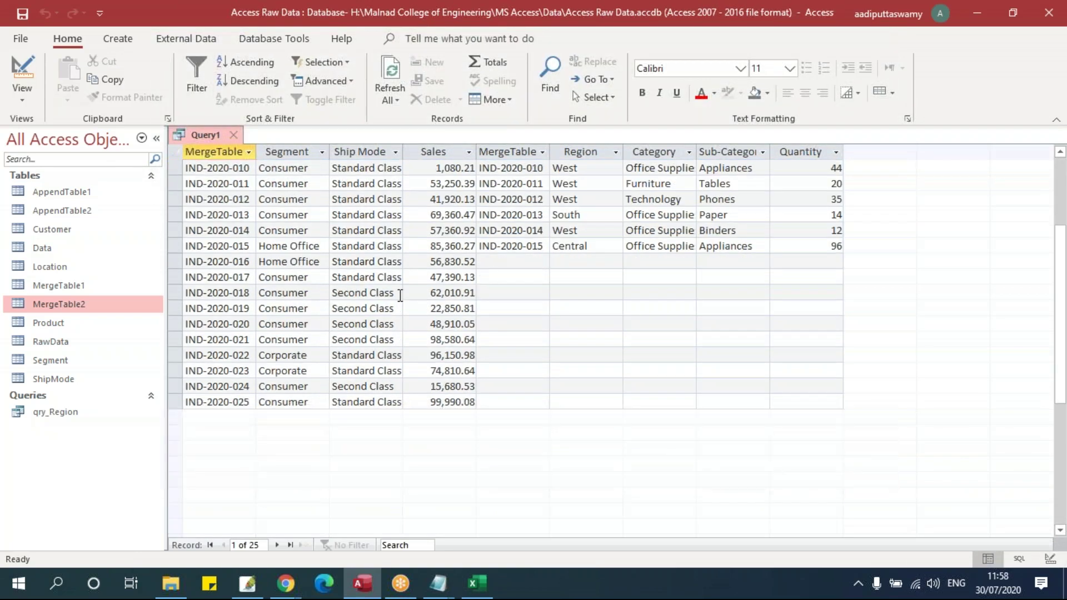
click(245, 261)
click(244, 403)
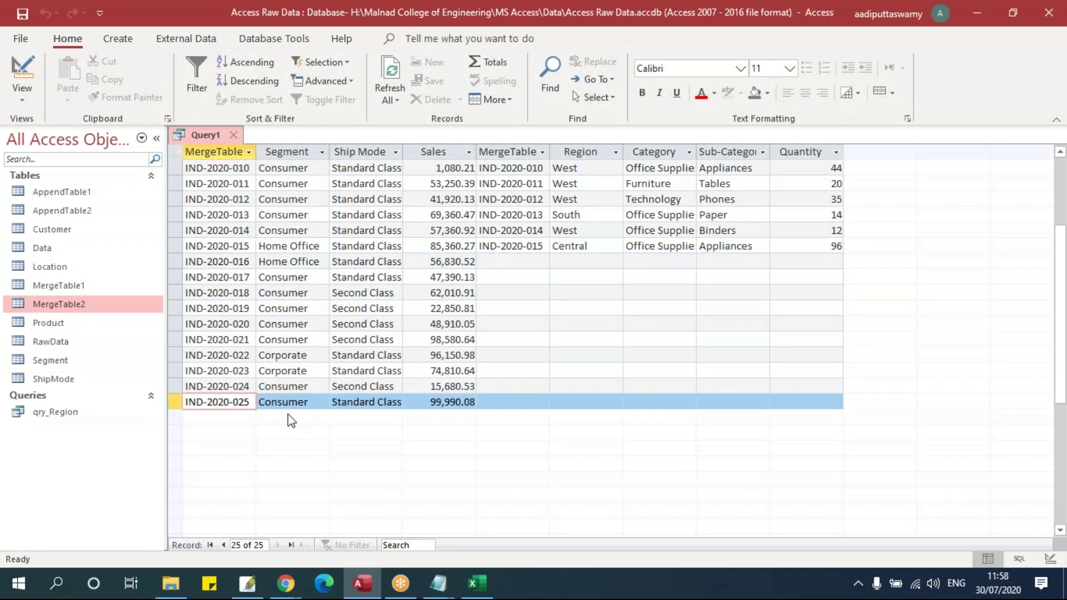
scroll(290, 420, up, 3)
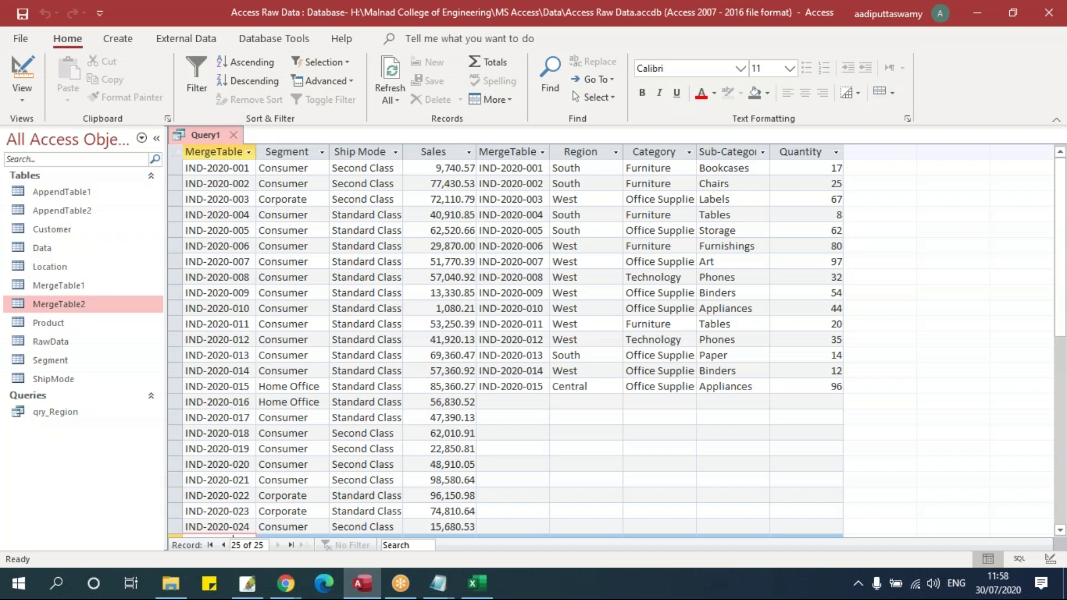
drag(176, 386, 158, 159)
scroll(581, 405, down, 2)
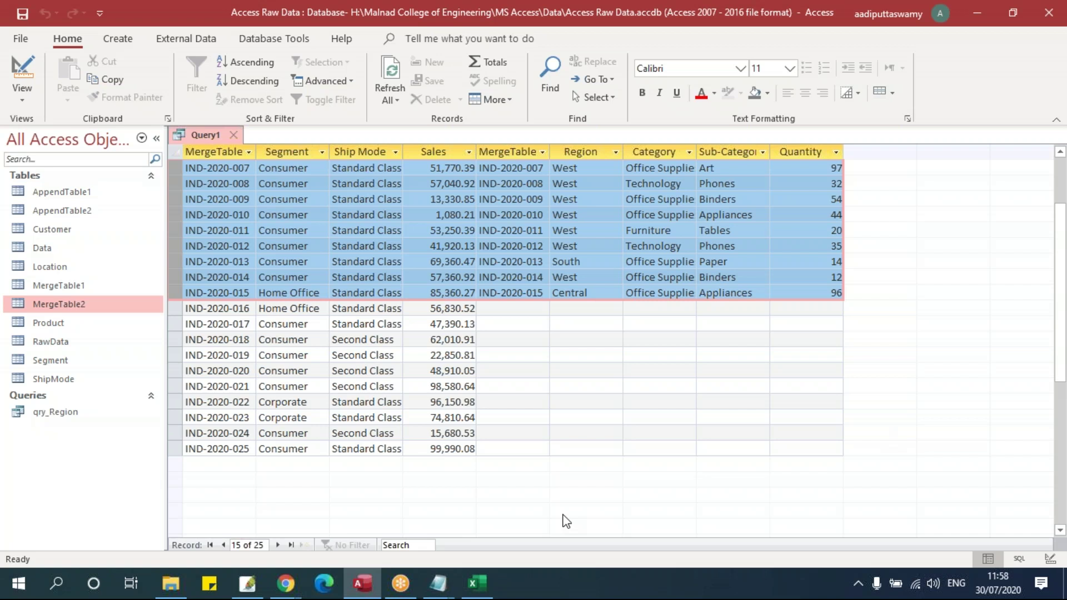
Show Query1 in SQL View and inspect the join clause in its FROM line
right_click(204, 134)
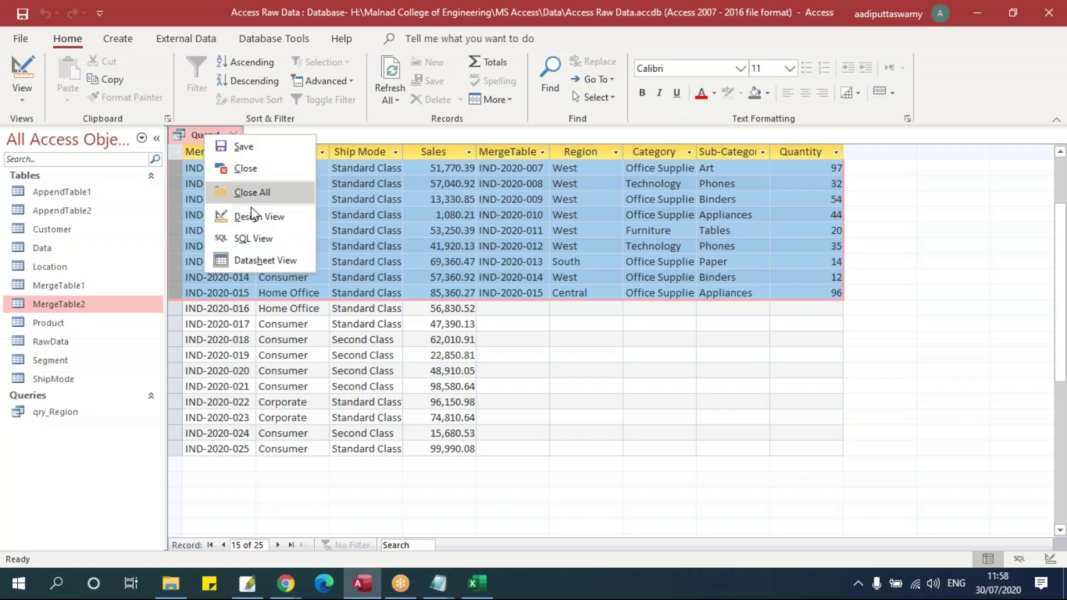
click(254, 240)
click(254, 200)
drag(252, 171, 275, 174)
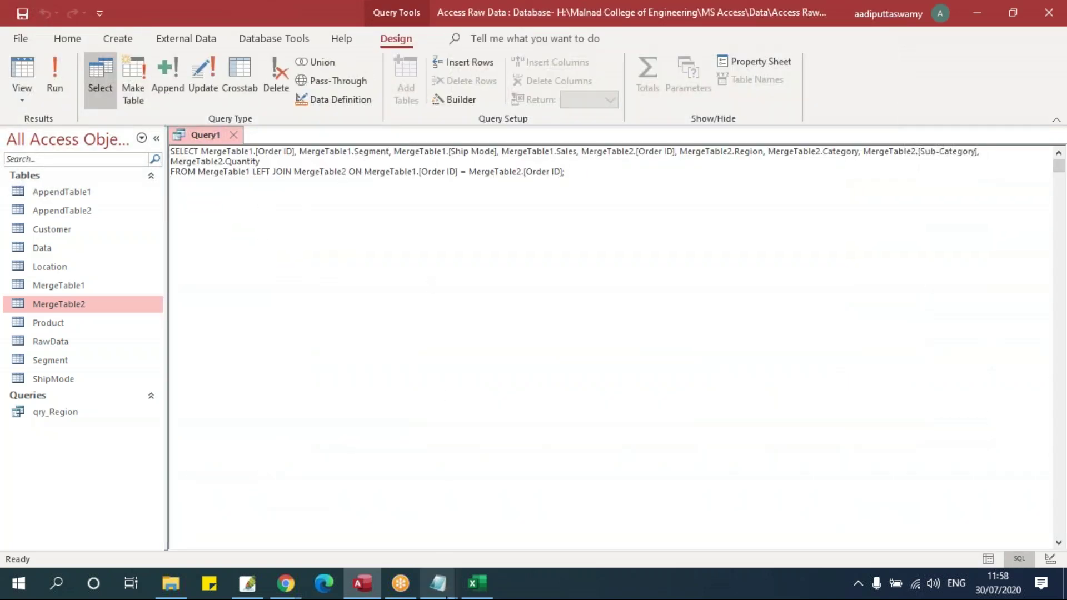
Switch to the Query04 file in Notepad and duplicate the whole INNER JOIN query below the original, separated by blank lines
mouse_move(438, 583)
click(451, 484)
drag(8, 49, 641, 428)
click(633, 415)
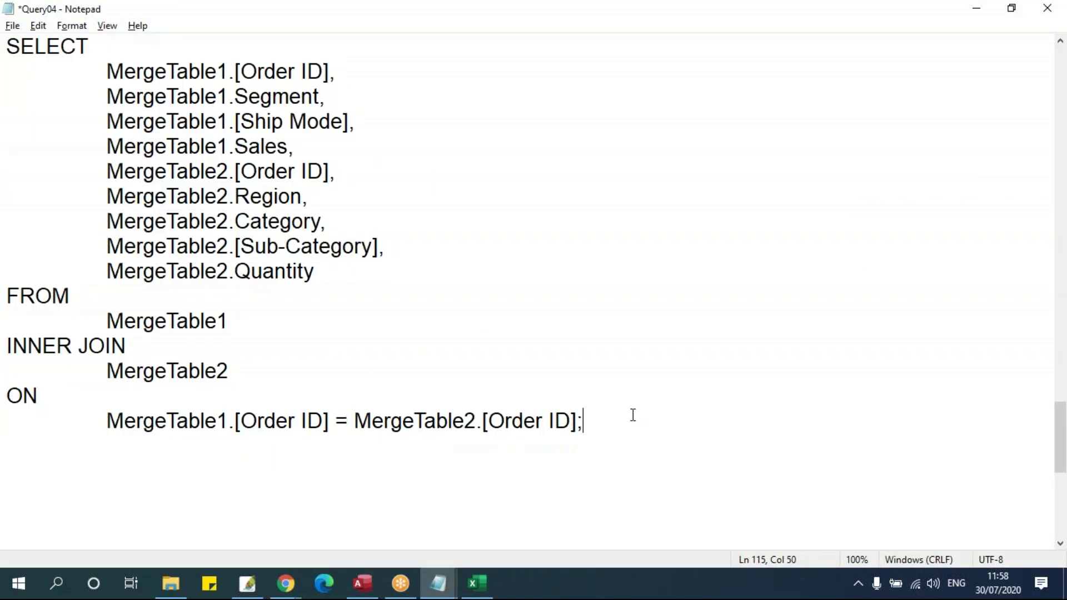
key(Return)
key(Return)
key(Return)
scroll(432, 320, up, 3)
scroll(431, 320, down, 5)
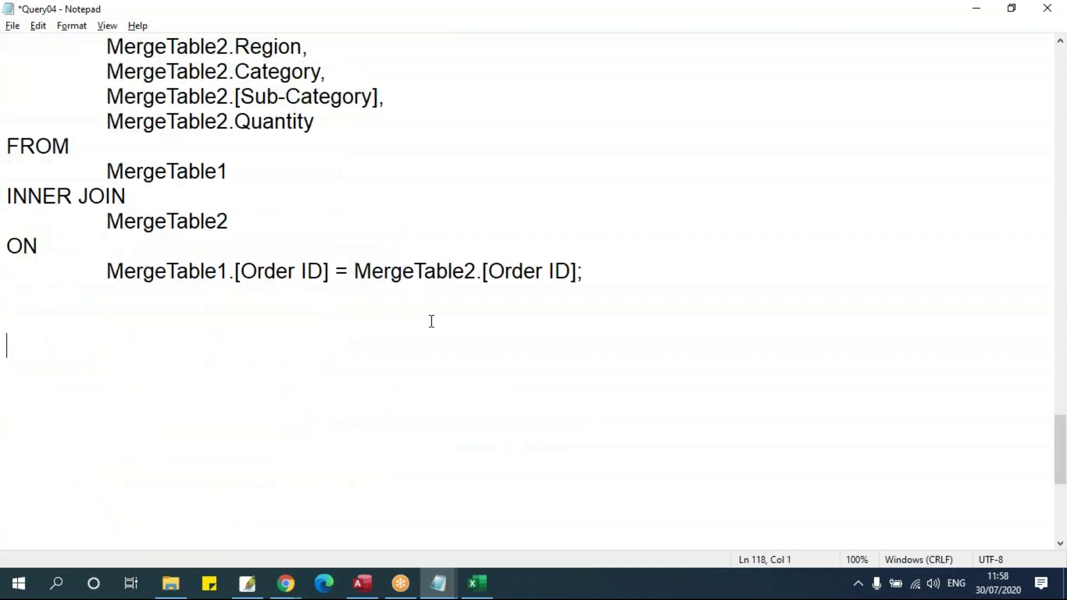
key(ctrl+v)
scroll(125, 216, down, 3)
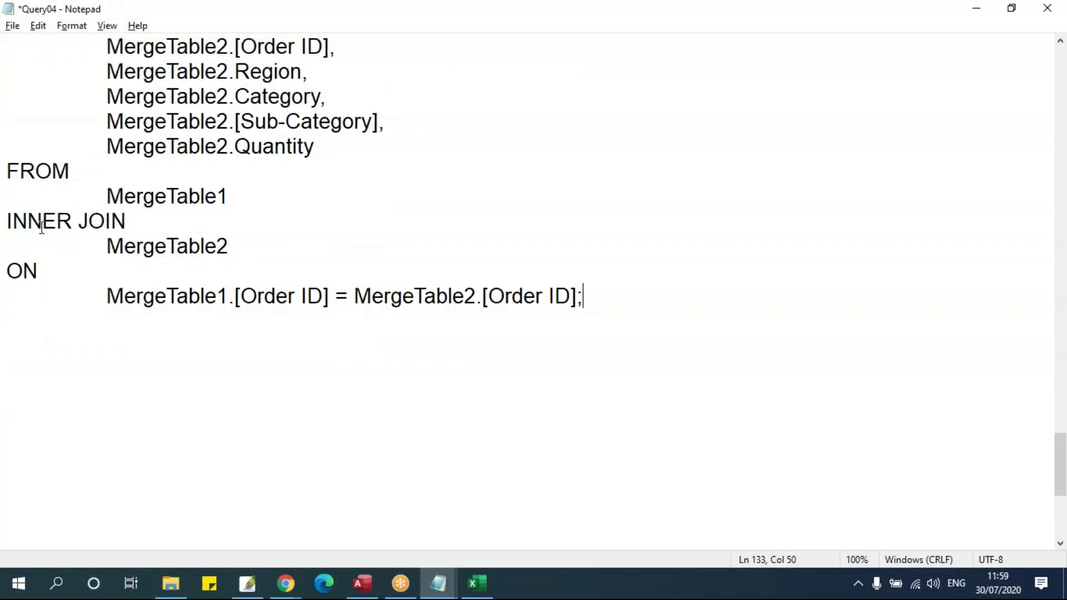
Change the duplicated query's join type to LEFT JOIN and review its two table names
double_click(69, 220)
text(LEFT)
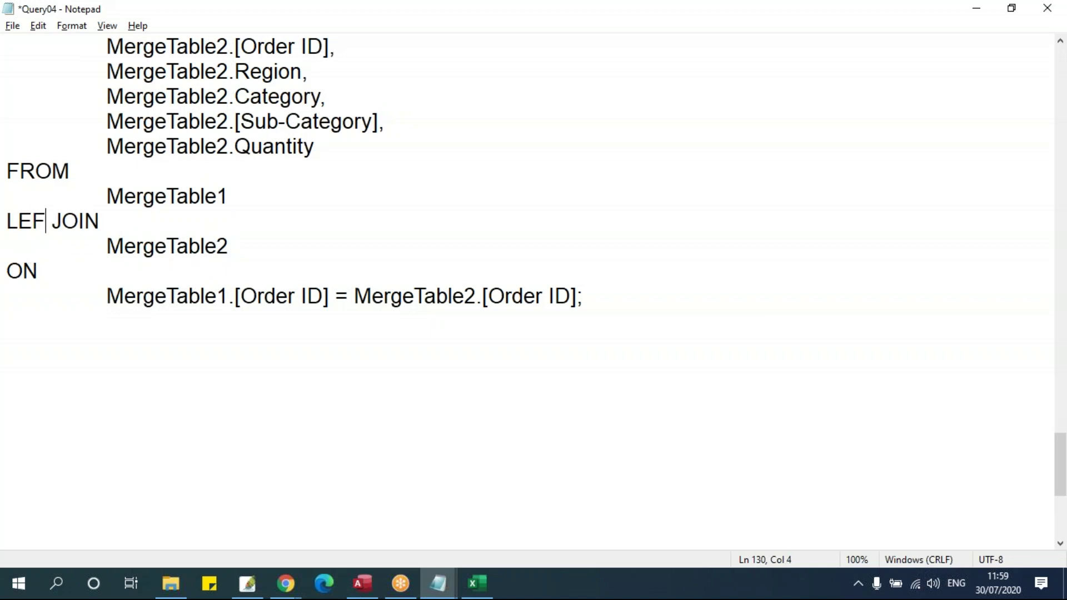
click(219, 270)
scroll(245, 319, up, 2)
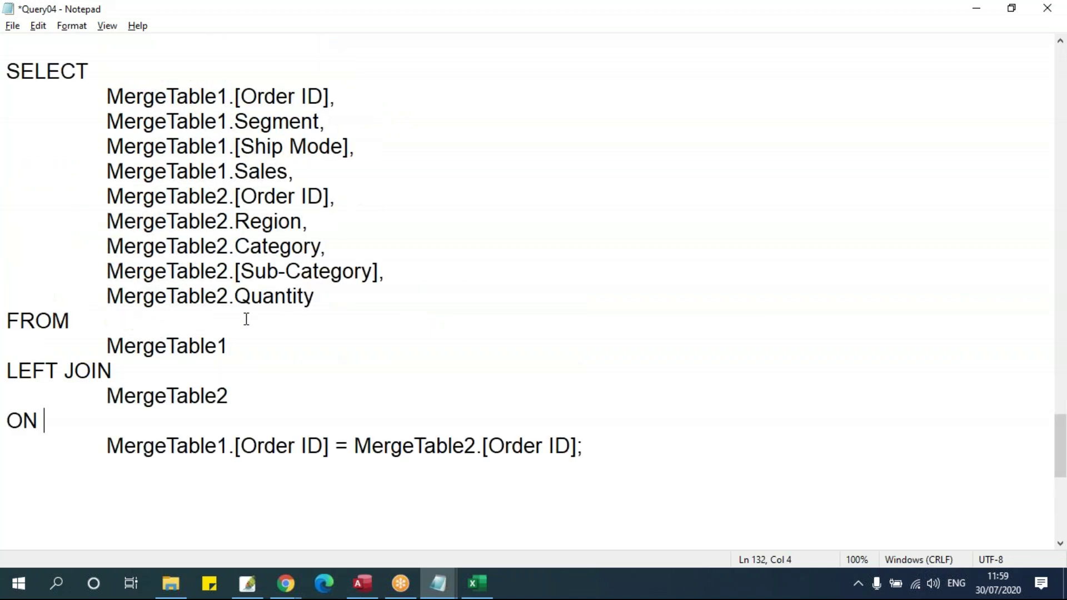
drag(106, 345, 286, 345)
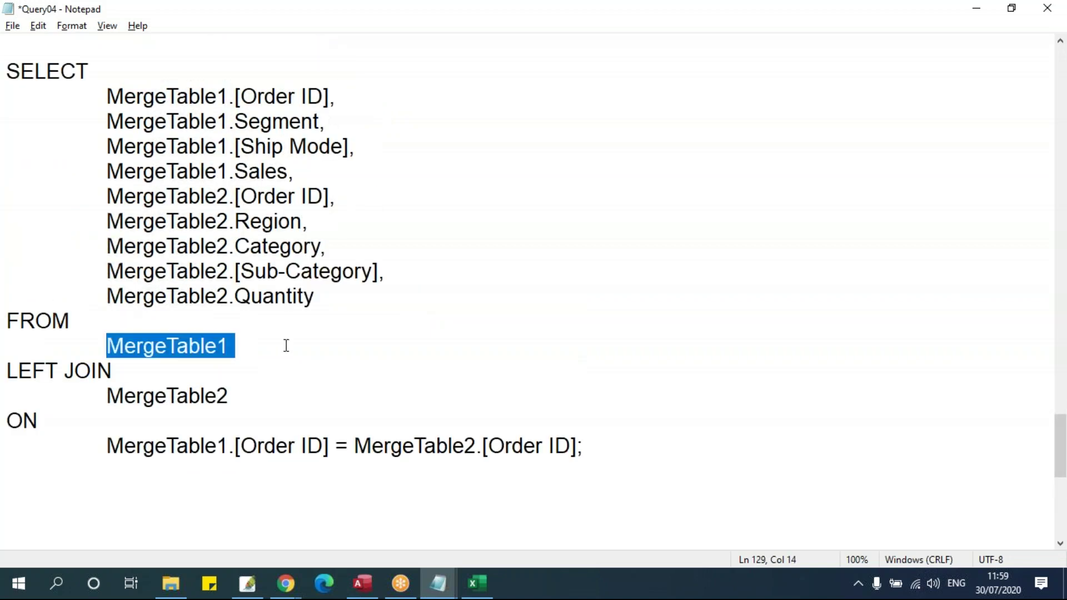
drag(107, 396, 243, 395)
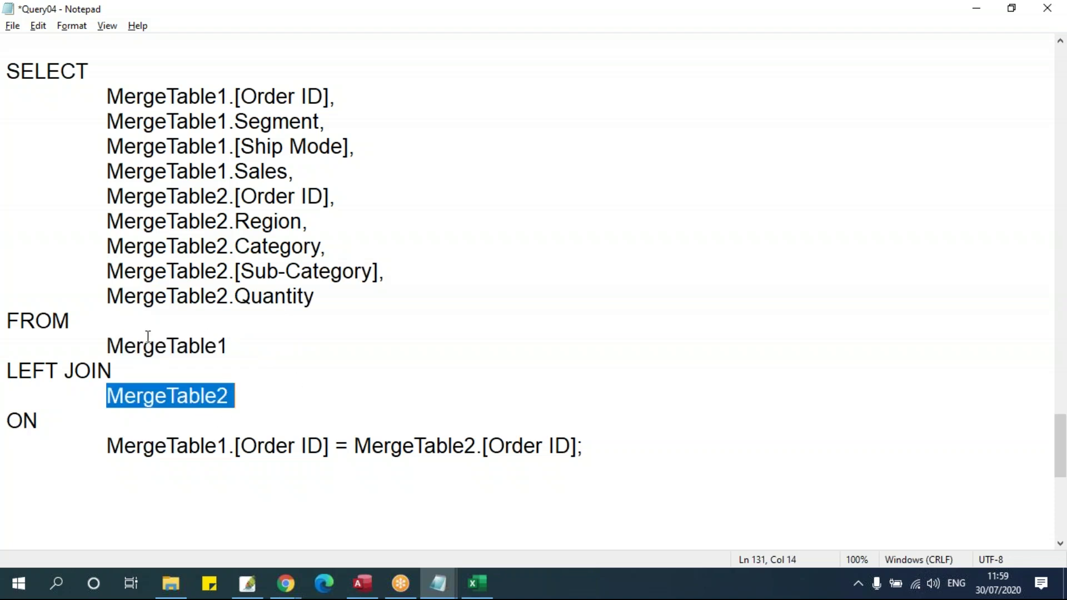
Copy the whole LEFT JOIN query and paste it below, leaving a blank line between them
drag(8, 71, 619, 442)
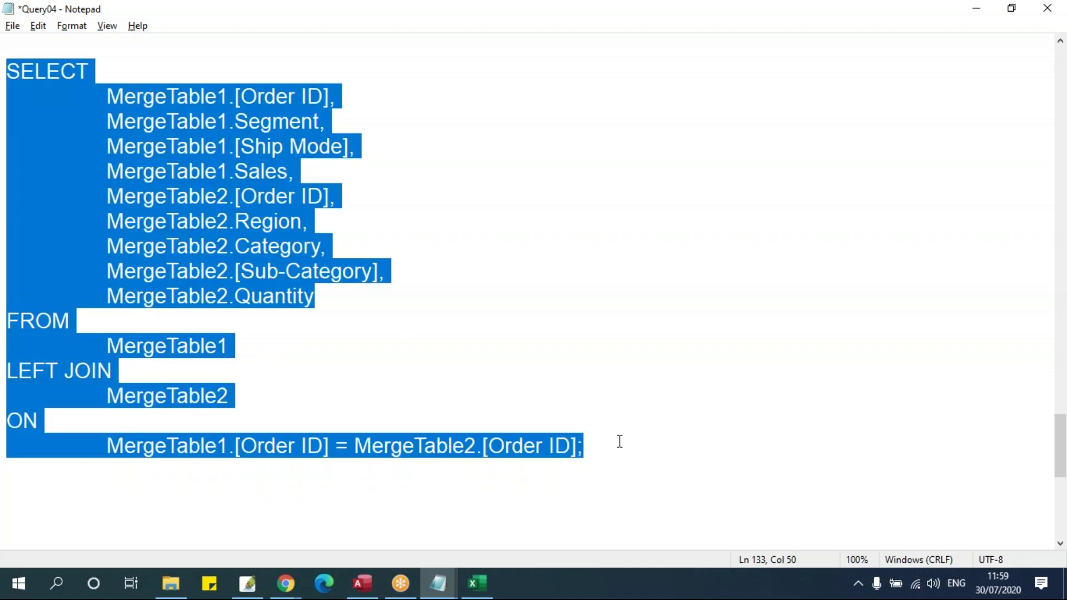
key(ctrl+c)
click(619, 442)
key(Return)
key(Return)
key(ctrl+v)
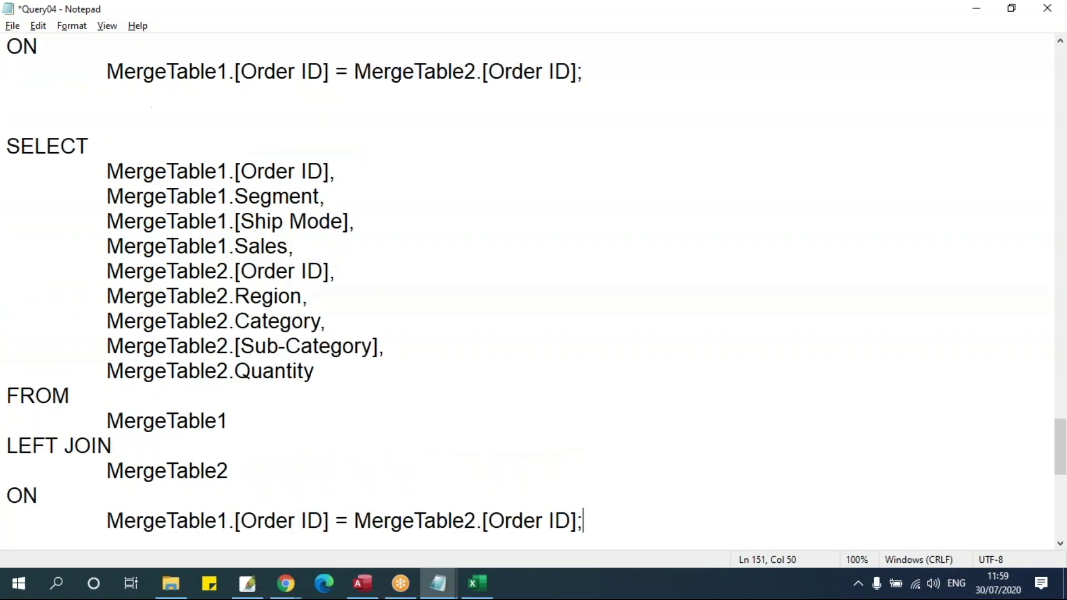
Change the join type in the newly pasted query to RIGHT JOIN
scroll(322, 393, down, 3)
drag(59, 222, 7, 221)
text(RIGHT)
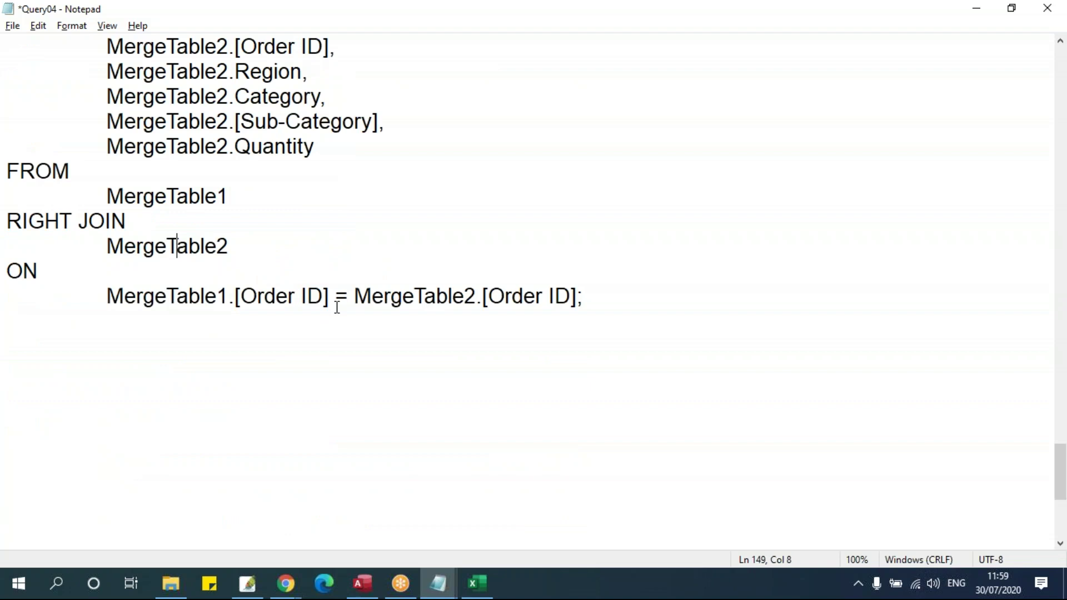
Review the two table names around the RIGHT JOIN clause of the last query in the notes
scroll(335, 305, up, 2)
drag(105, 396, 290, 399)
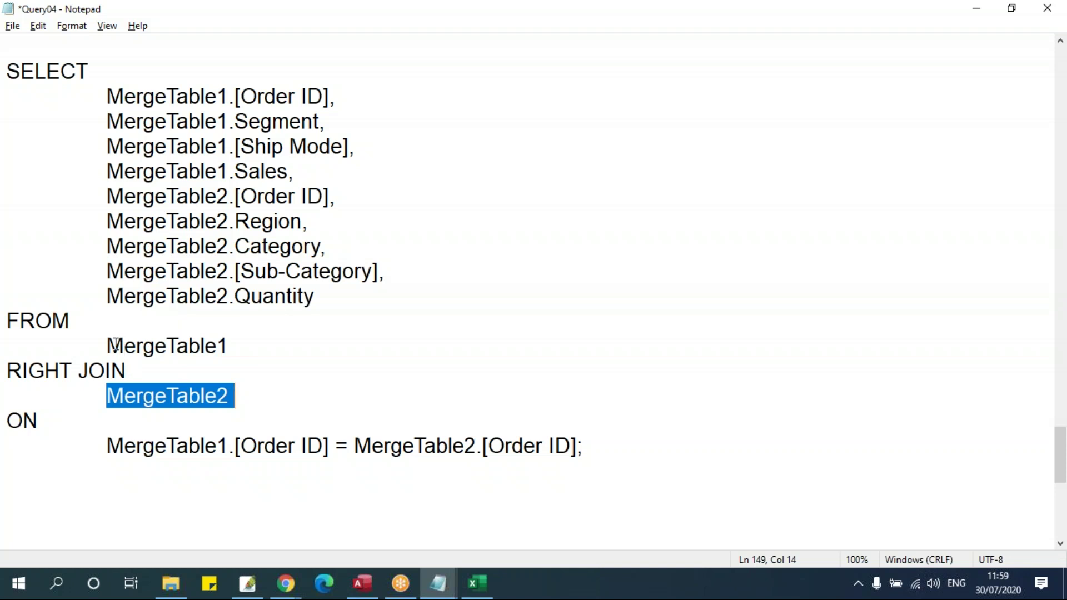
drag(107, 346, 259, 347)
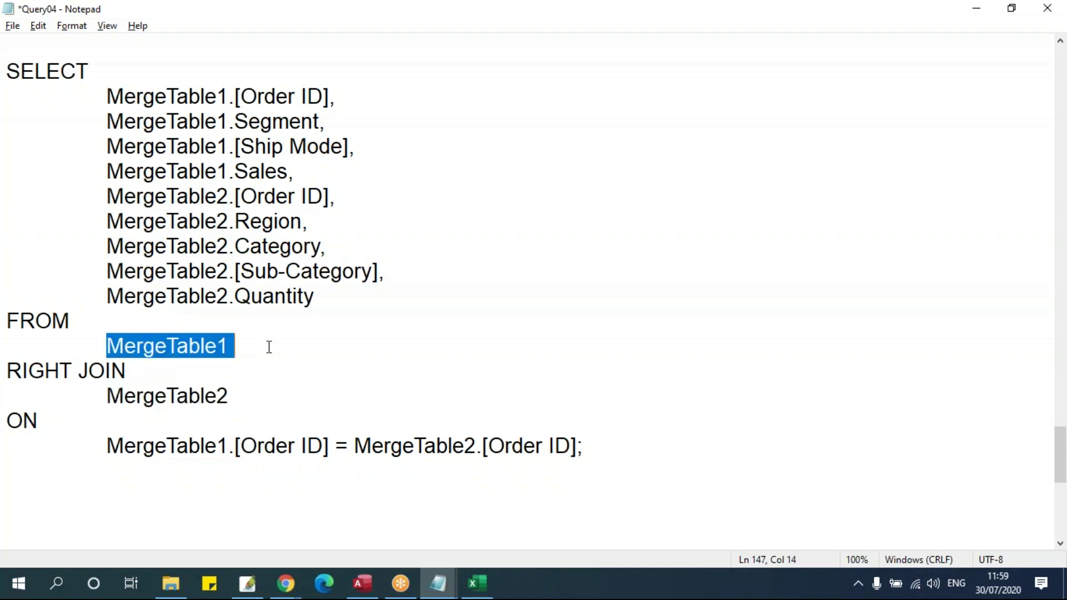
Switch to Access and change Query1's join in its design to include all MergeTable2 records and only matching MergeTable1 records
key(alt+Tab)
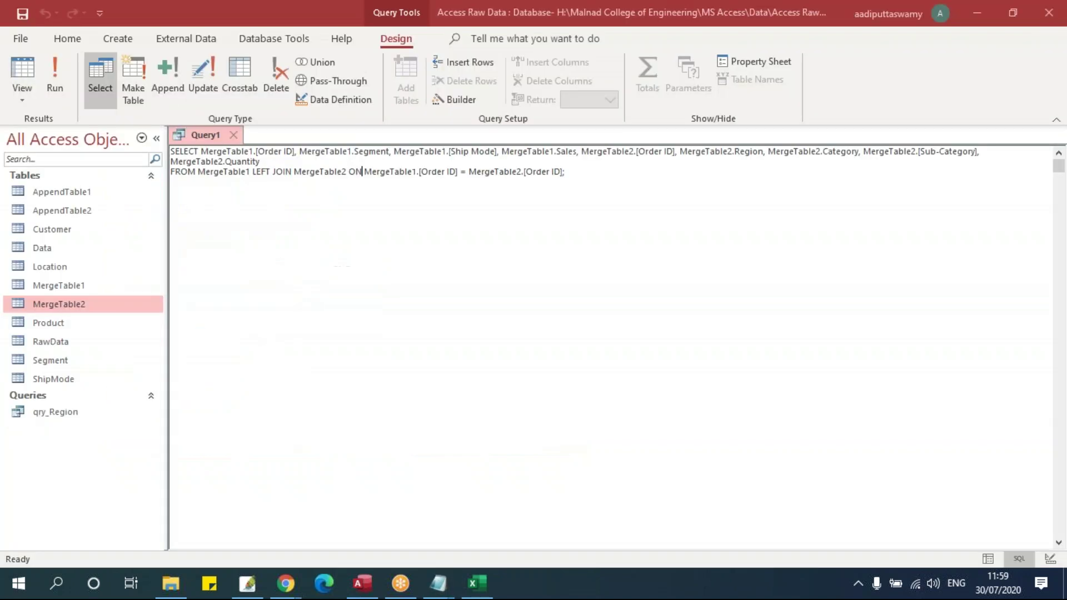
right_click(205, 135)
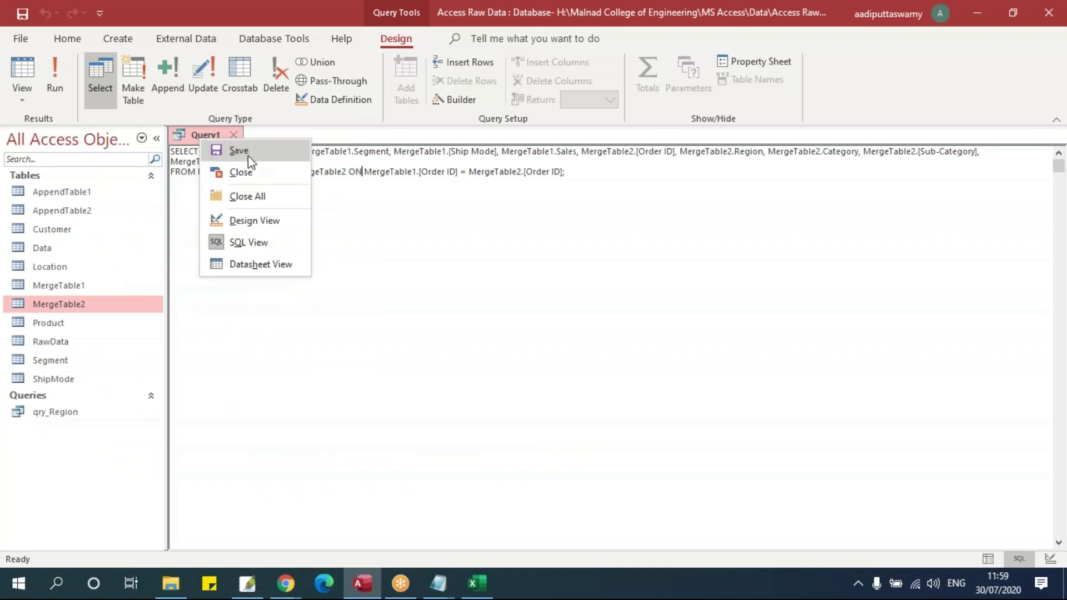
click(261, 217)
double_click(360, 218)
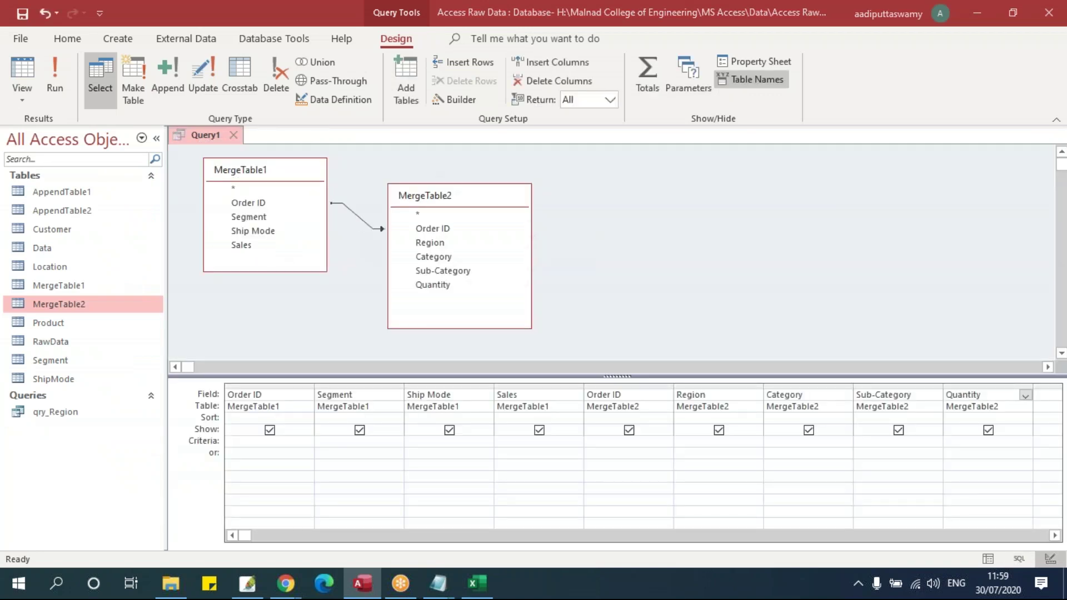
click(393, 263)
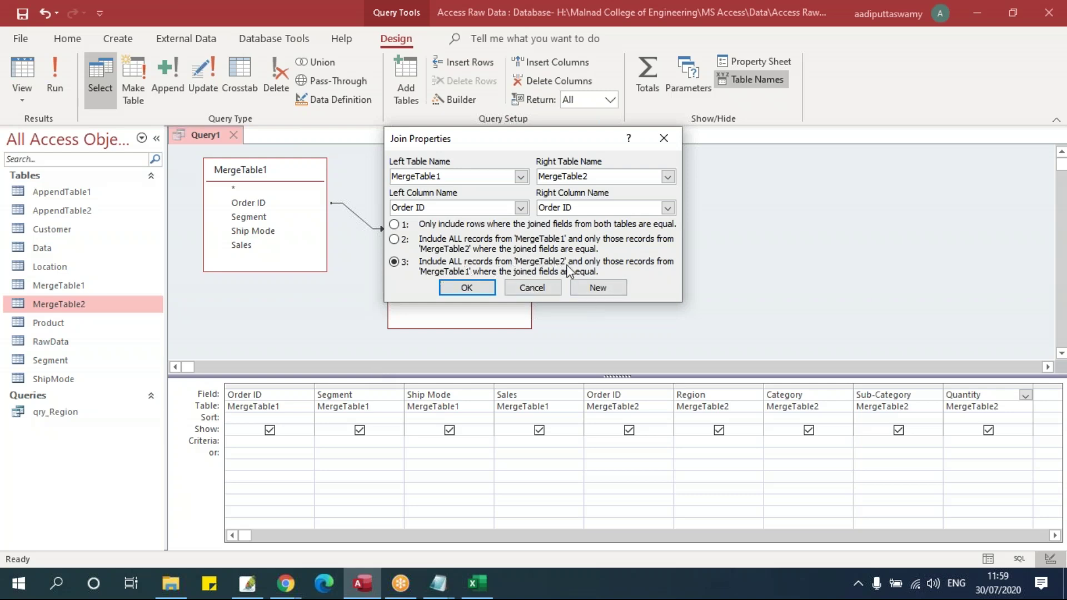
drag(514, 144, 742, 141)
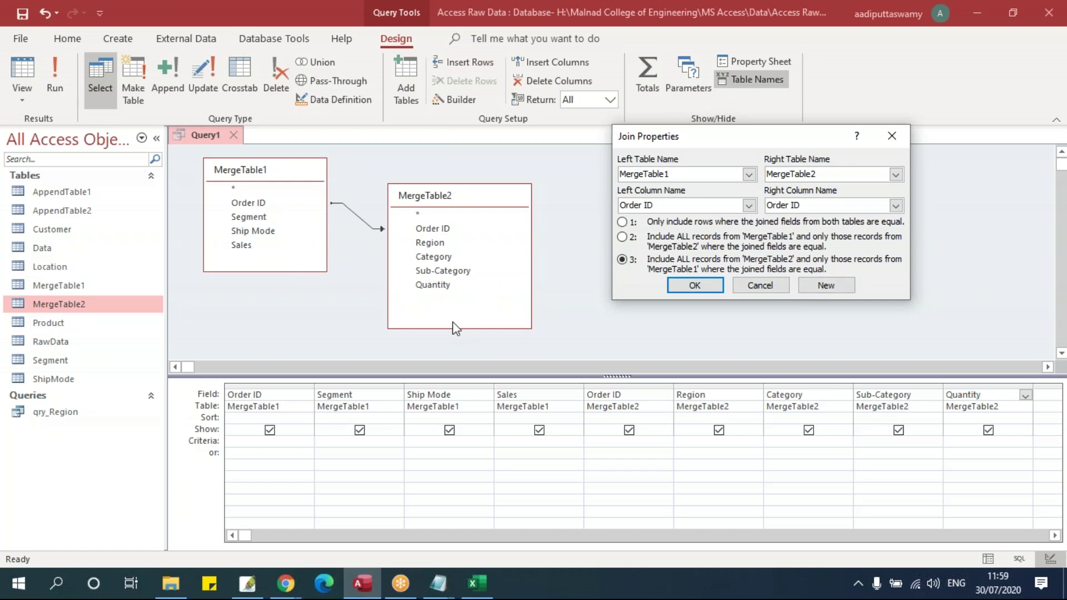
click(705, 285)
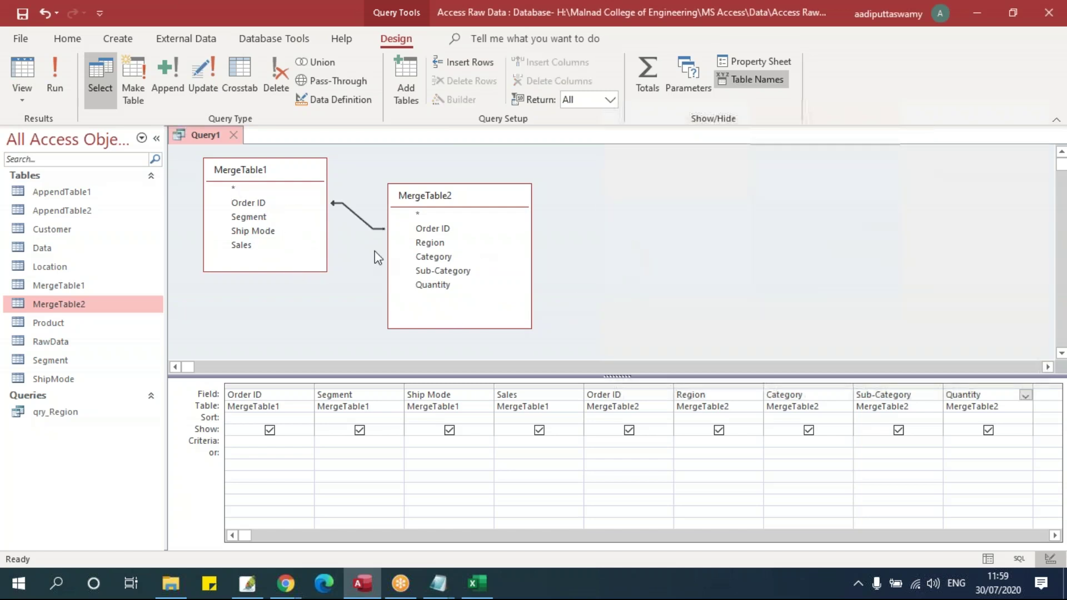
Run the right join query and examine the MergeTable1 columns, Order ID through Sales, across all result rows
click(52, 73)
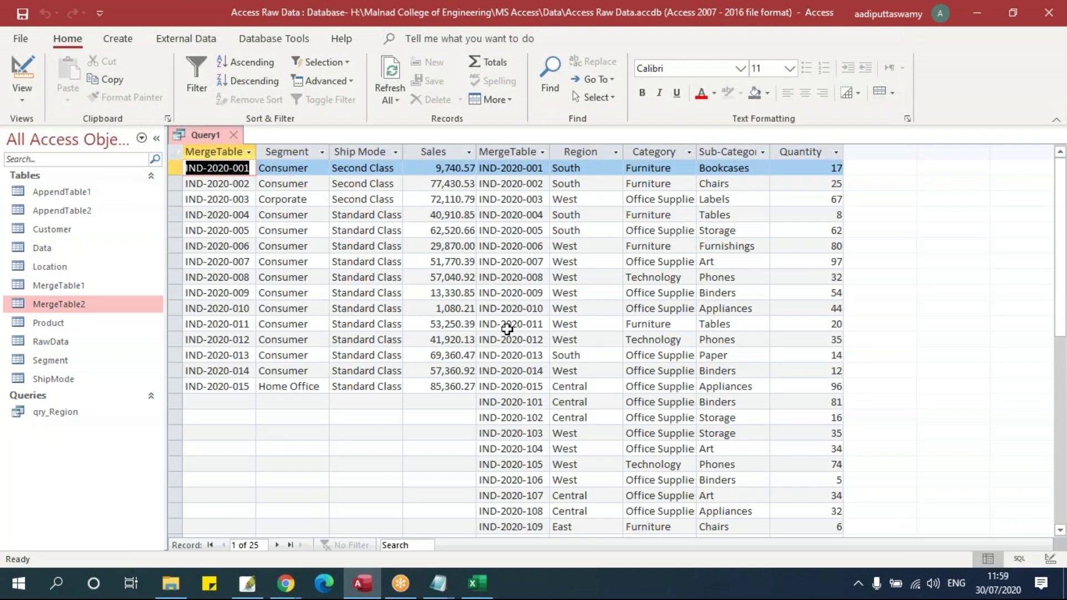
scroll(550, 414, down, 5)
scroll(517, 408, up, 5)
drag(444, 151, 221, 152)
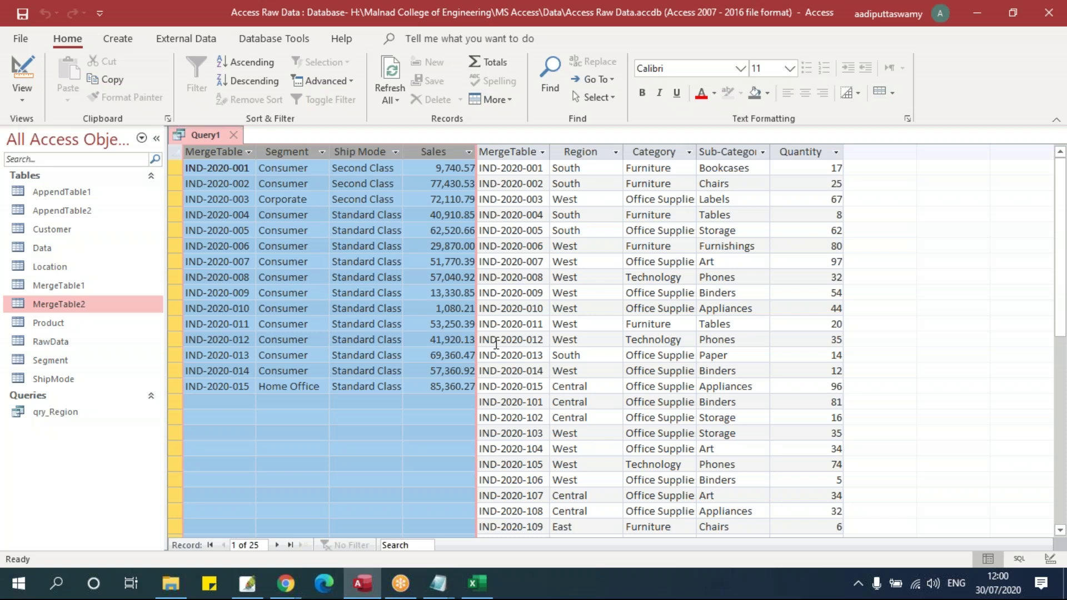
Review the RIGHT JOIN query in Query04 and the MergeTable2 sheet in the Merge Data workbook, and return to Access
mouse_move(439, 583)
key(Caps_Lock)
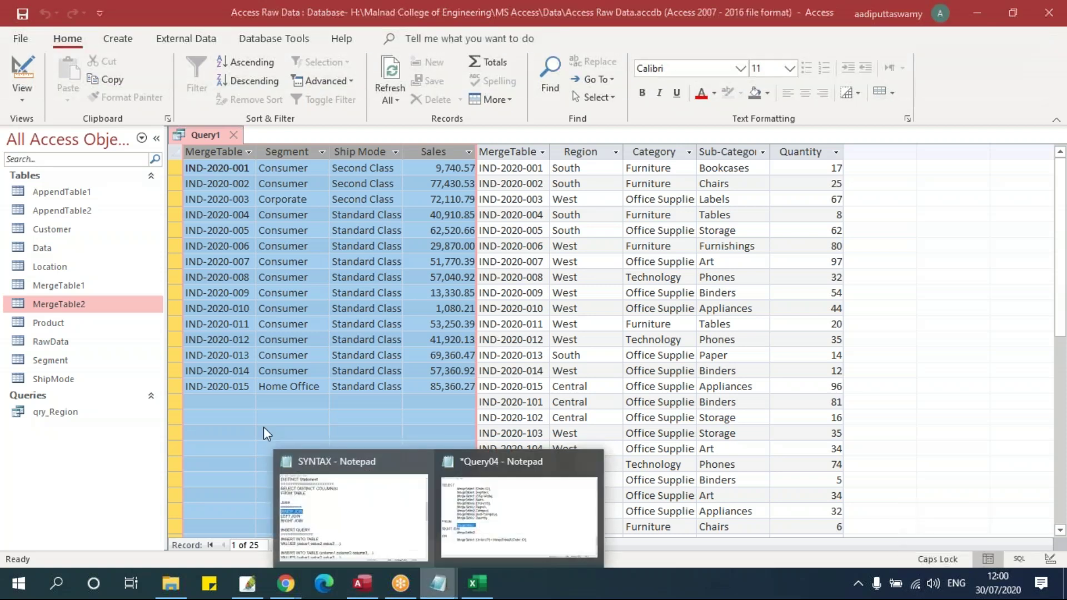
click(508, 540)
click(175, 346)
scroll(318, 334, up, 1)
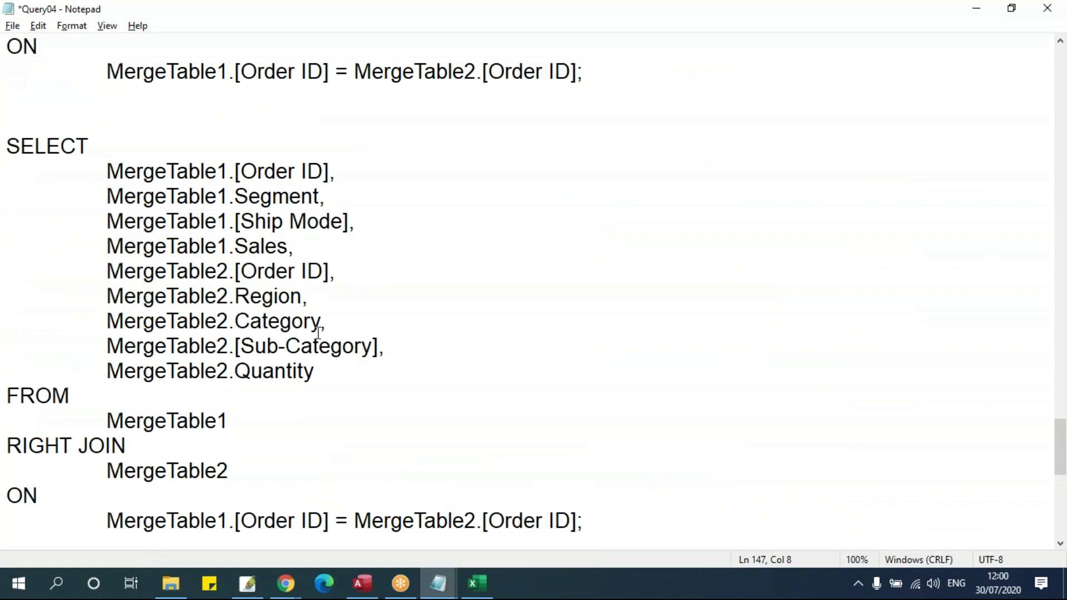
click(478, 584)
click(419, 372)
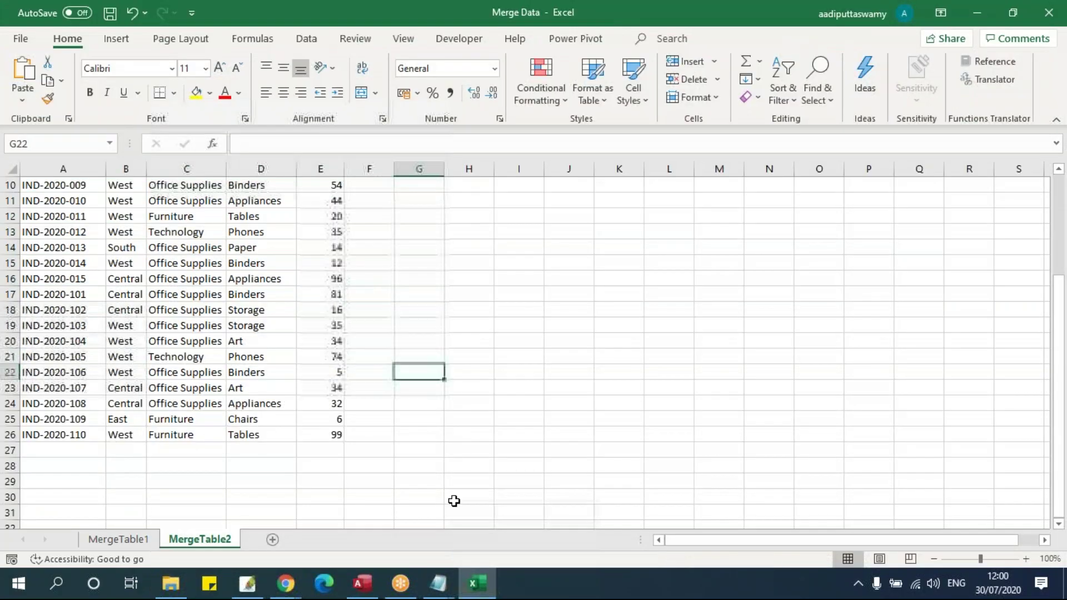
click(362, 584)
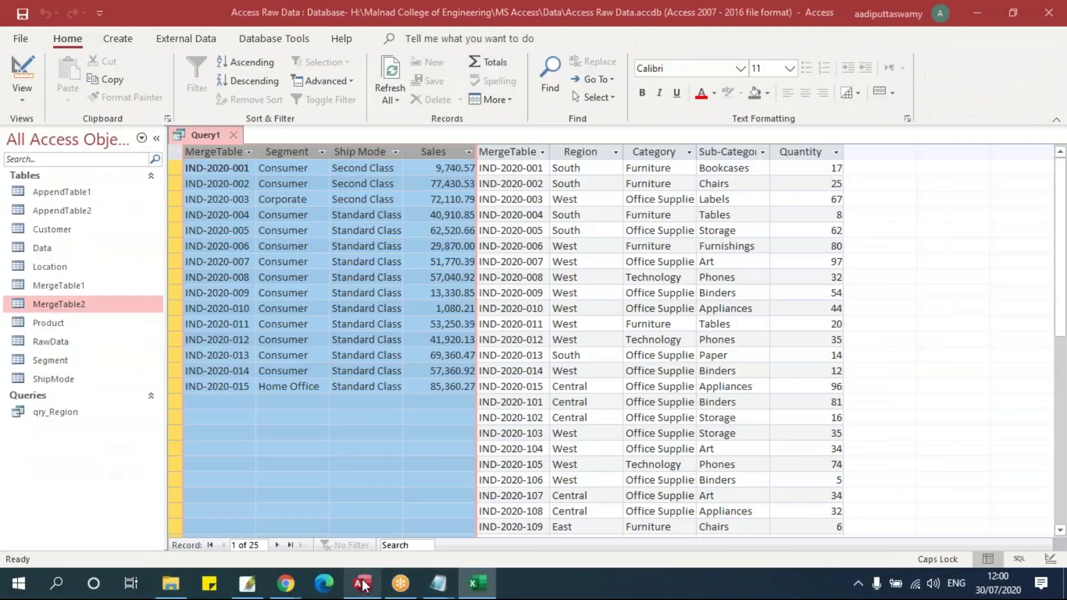
Compare the two tables' Order ID columns in the query results and close Query1 without saving it
click(451, 357)
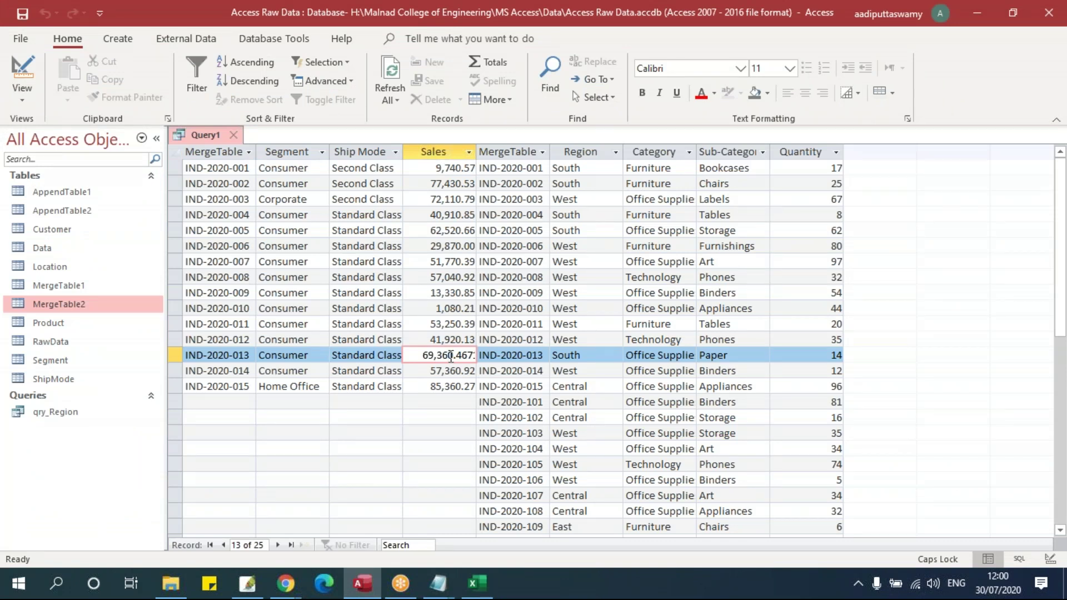
click(210, 150)
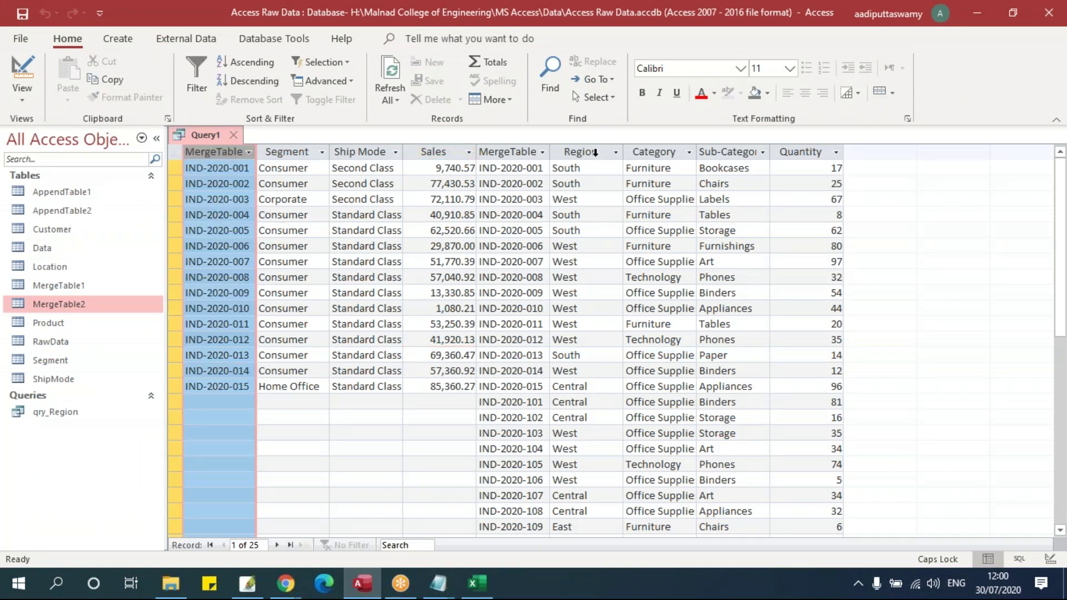
click(525, 146)
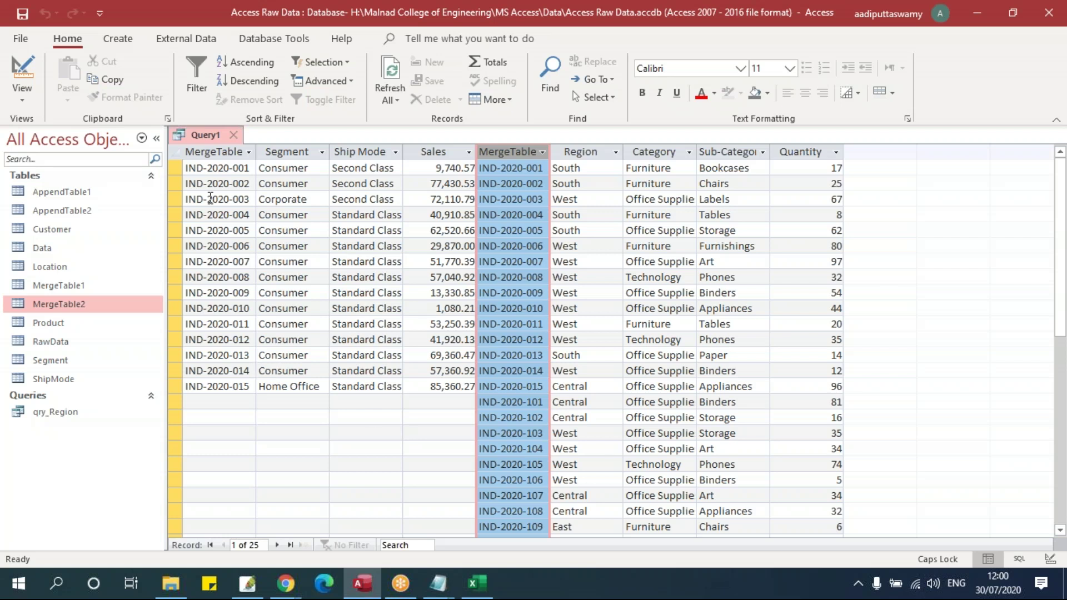
click(233, 136)
click(554, 333)
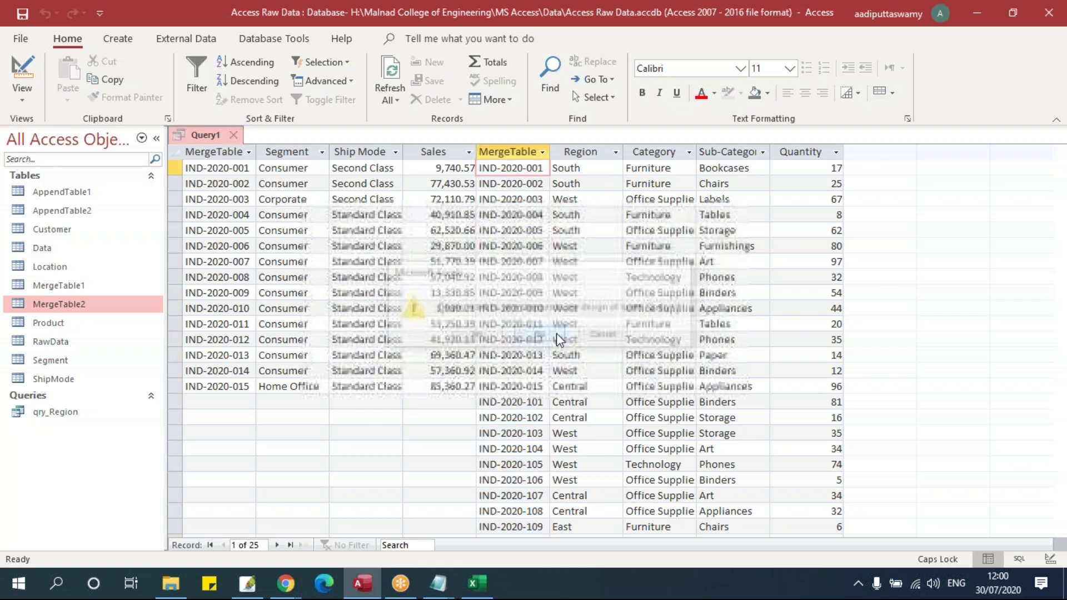
View and close the RawData table, and open the Data table to examine its LOC_ID column
double_click(77, 341)
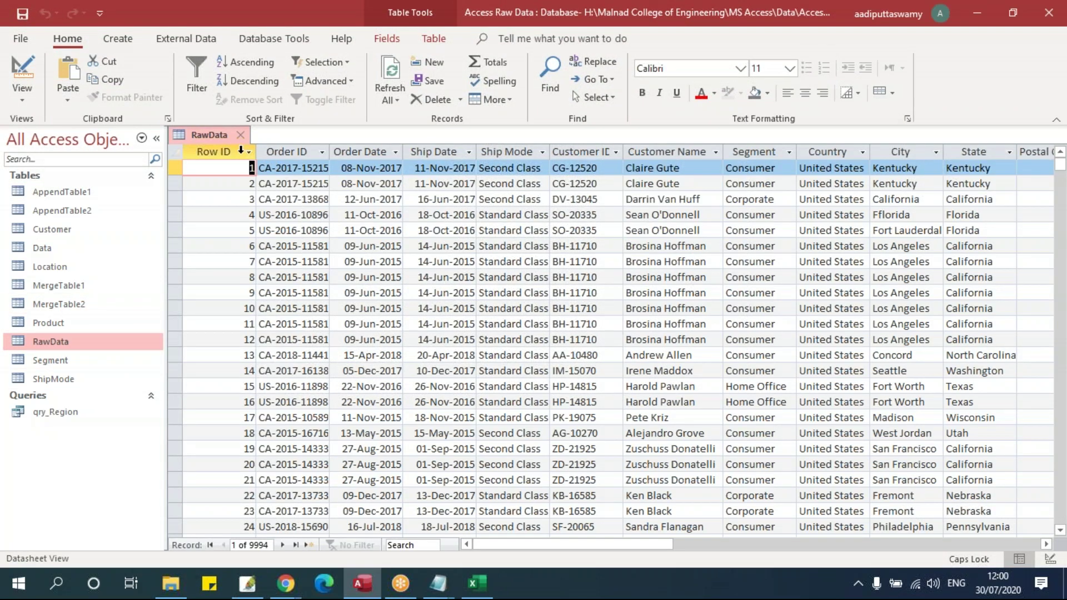
click(239, 135)
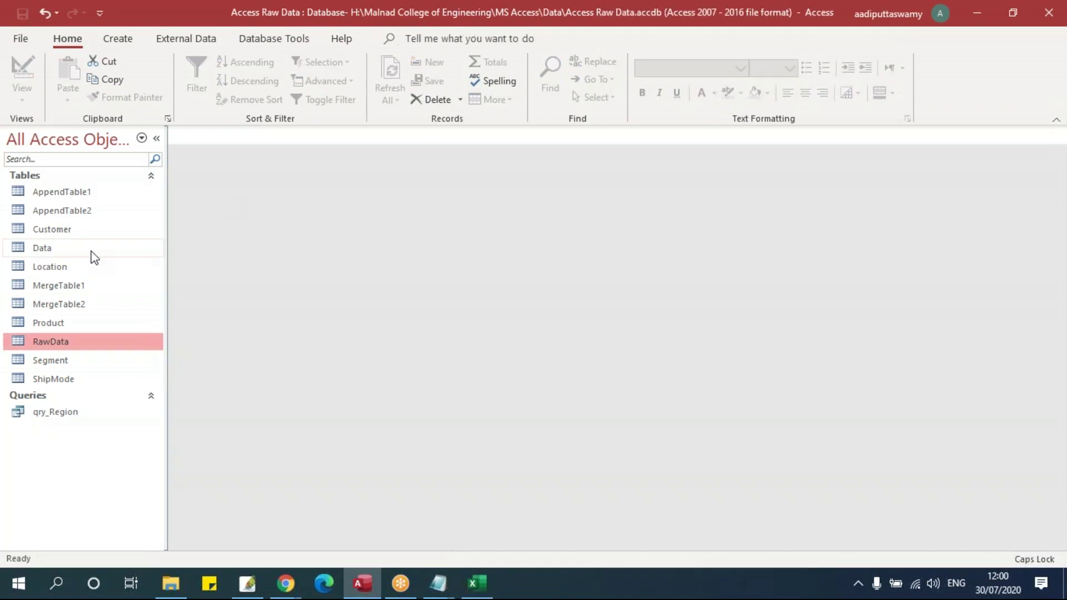
double_click(62, 248)
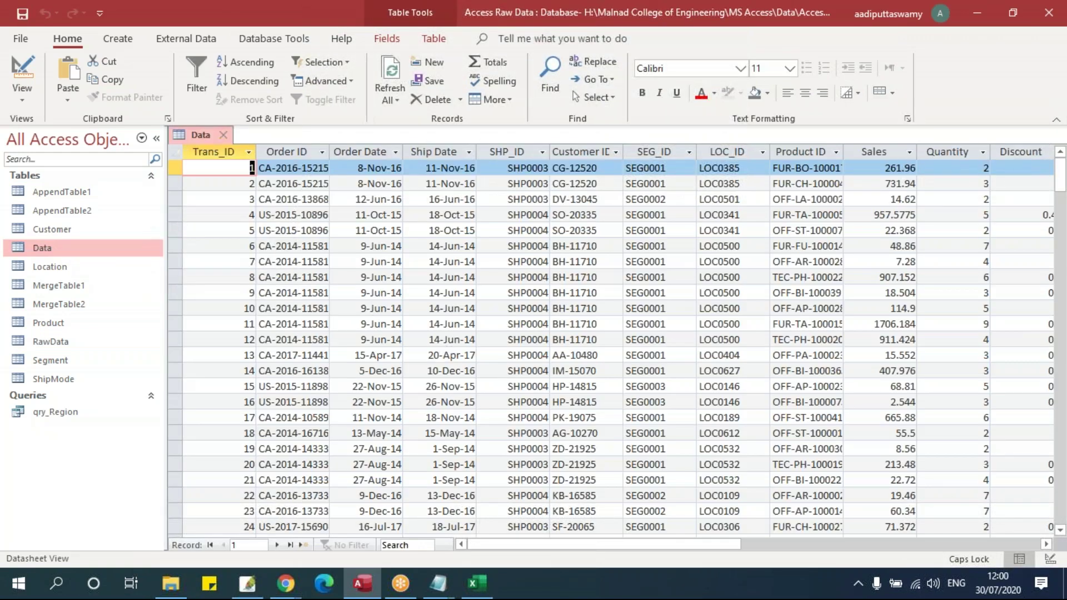
scroll(541, 550, right, 3)
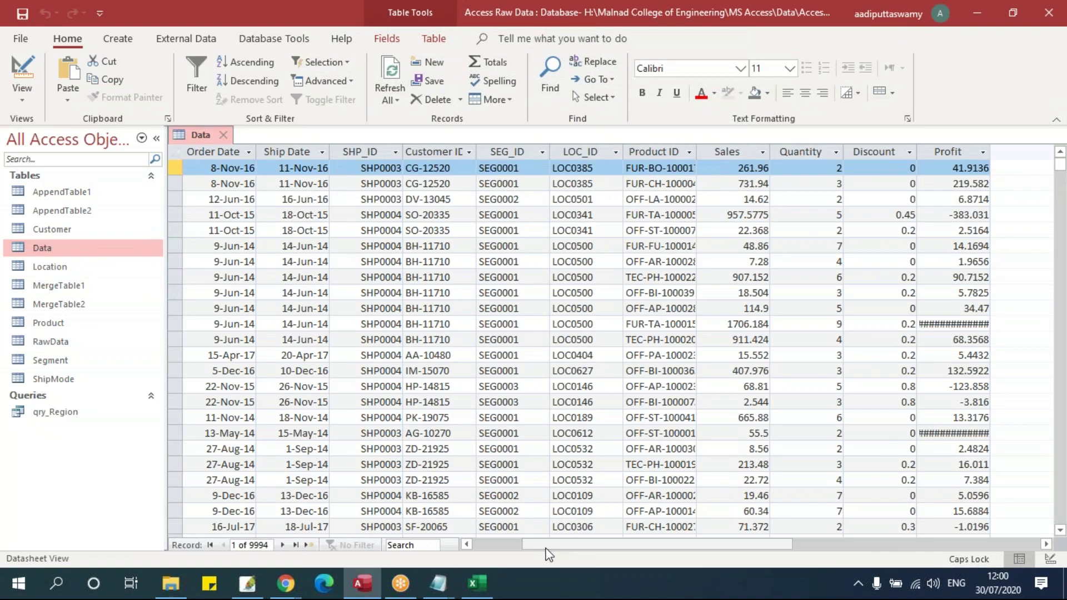
click(581, 152)
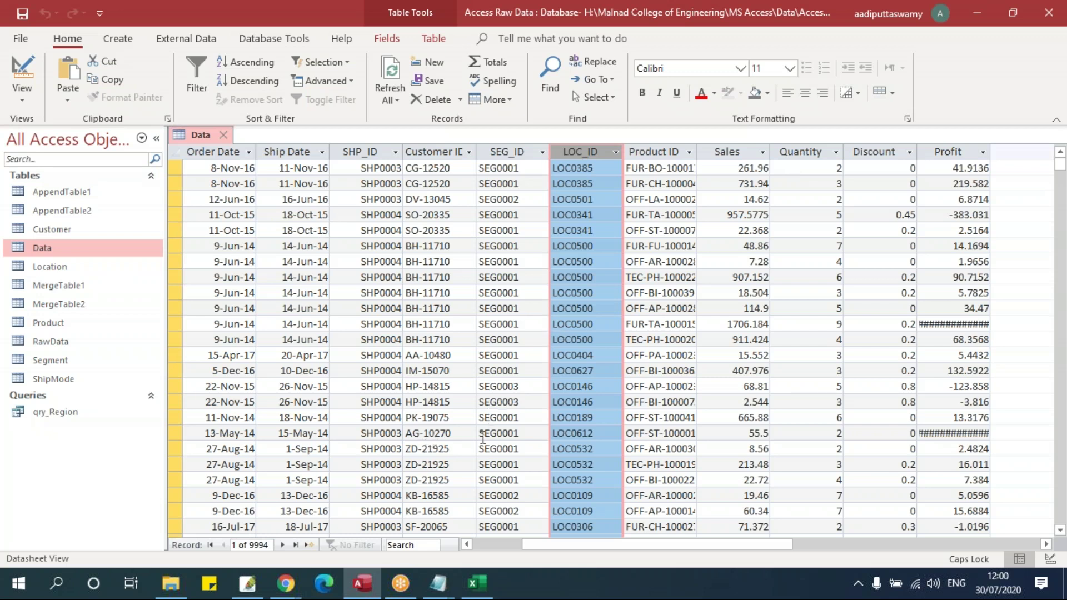
Open the Location table and compare its LOC_ID column with the one in the Data table
double_click(61, 266)
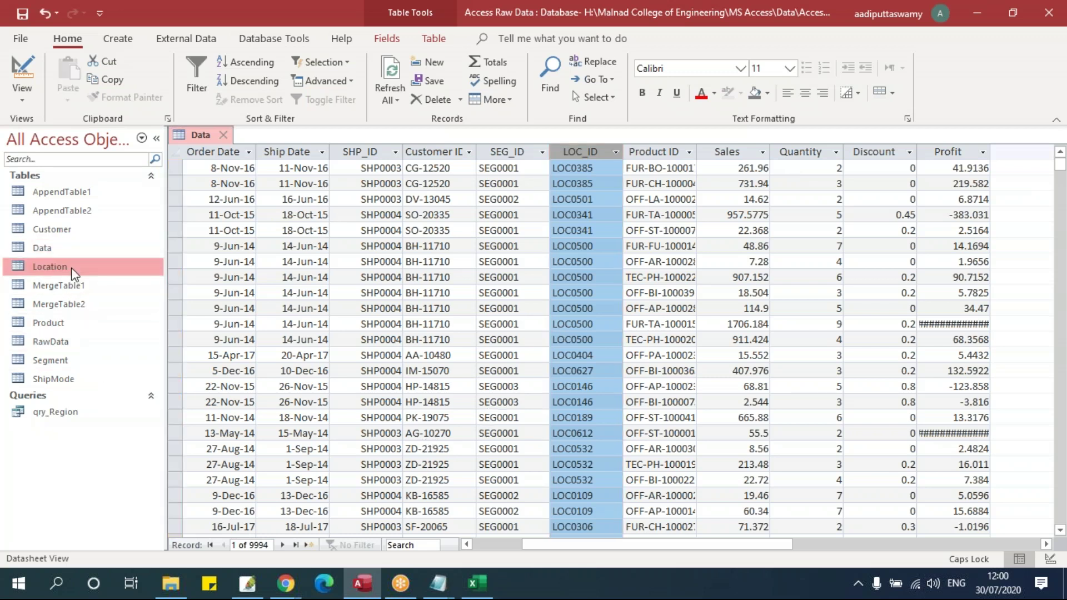
click(219, 150)
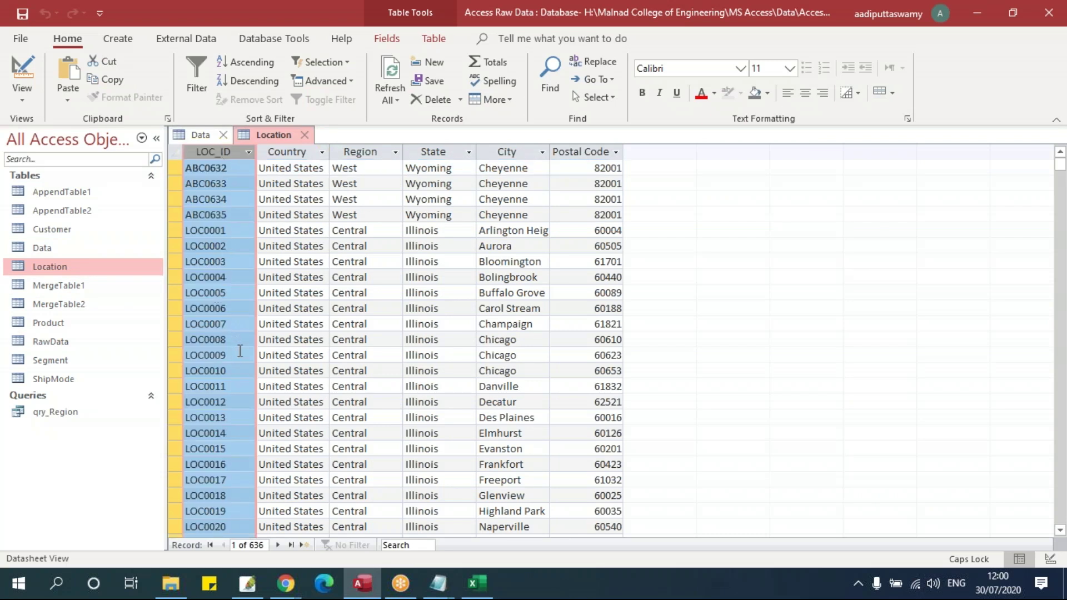
click(270, 546)
double_click(42, 248)
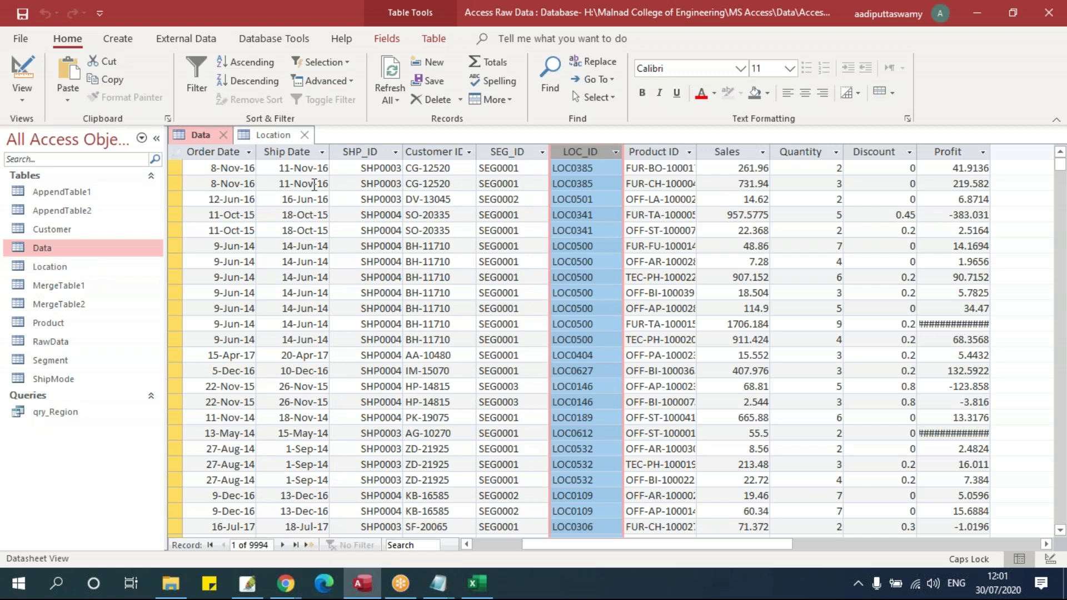
click(286, 138)
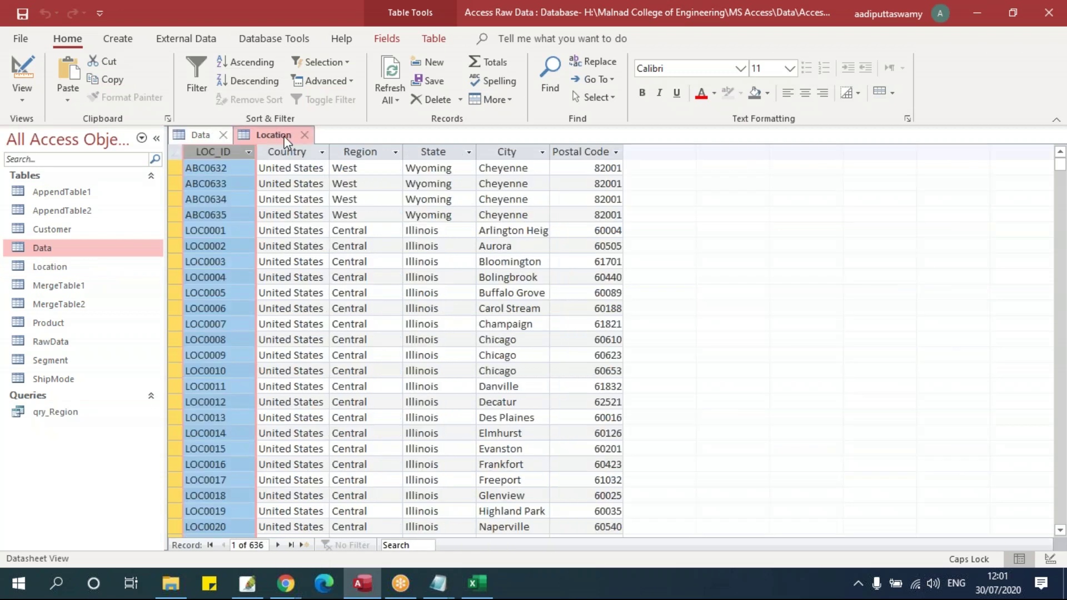
click(211, 136)
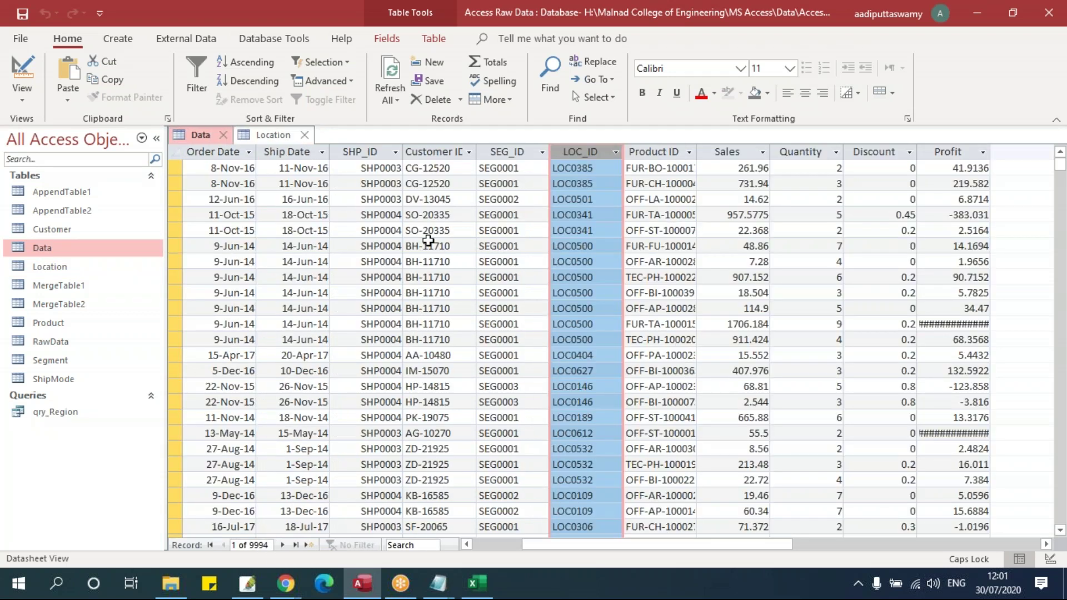
click(272, 135)
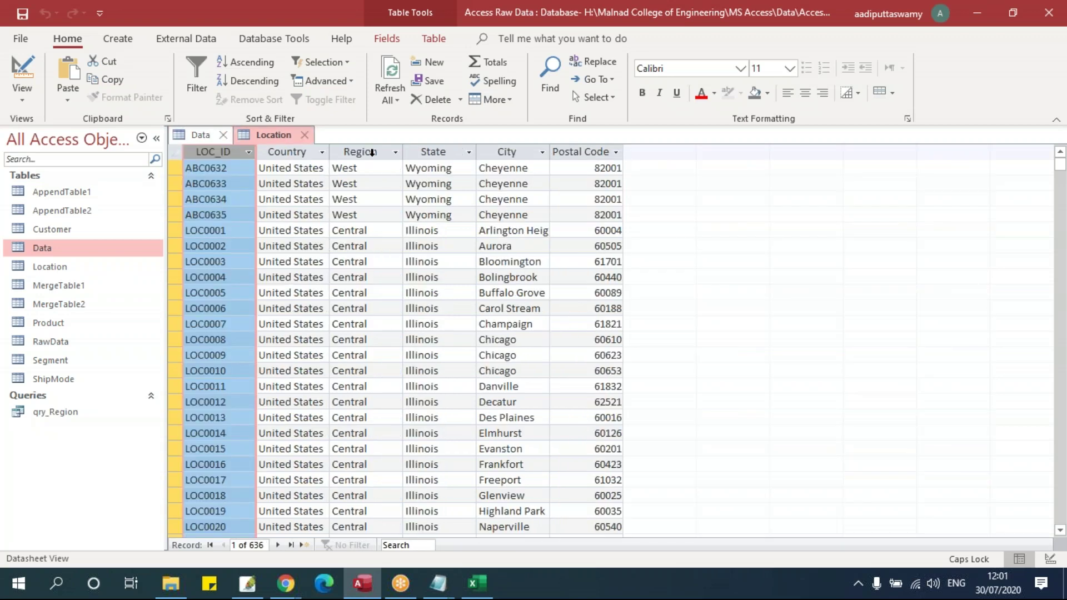
Create a new query in design view containing the Data and Location tables
click(118, 38)
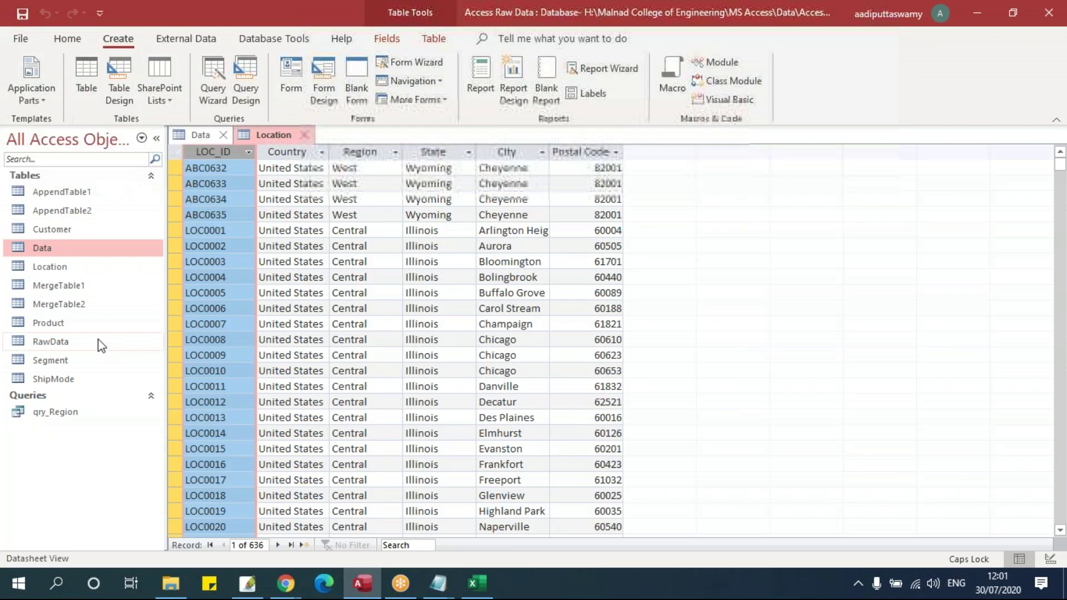
click(248, 89)
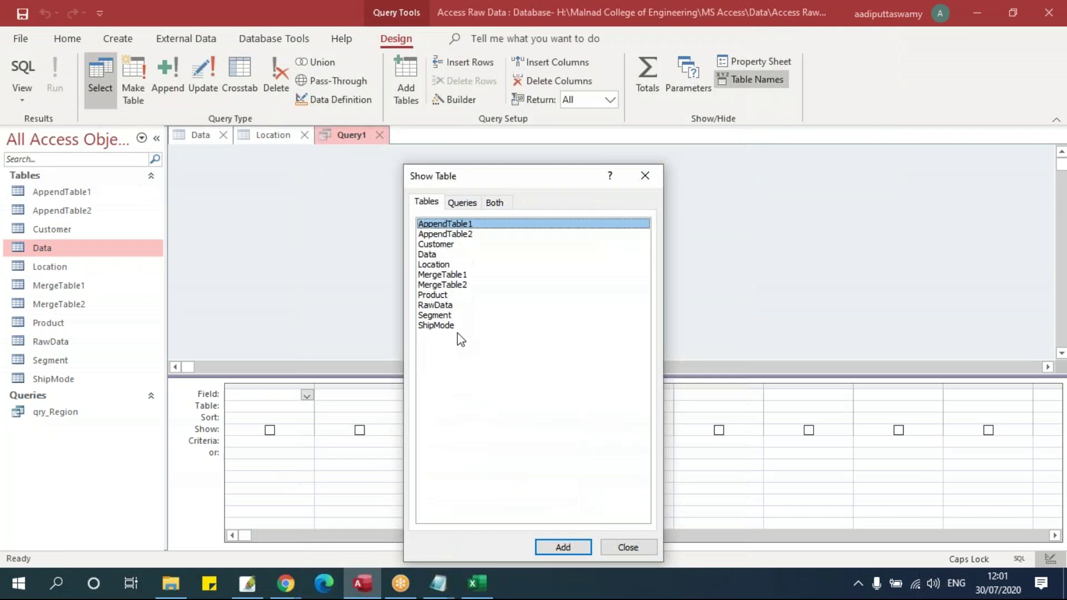
double_click(448, 255)
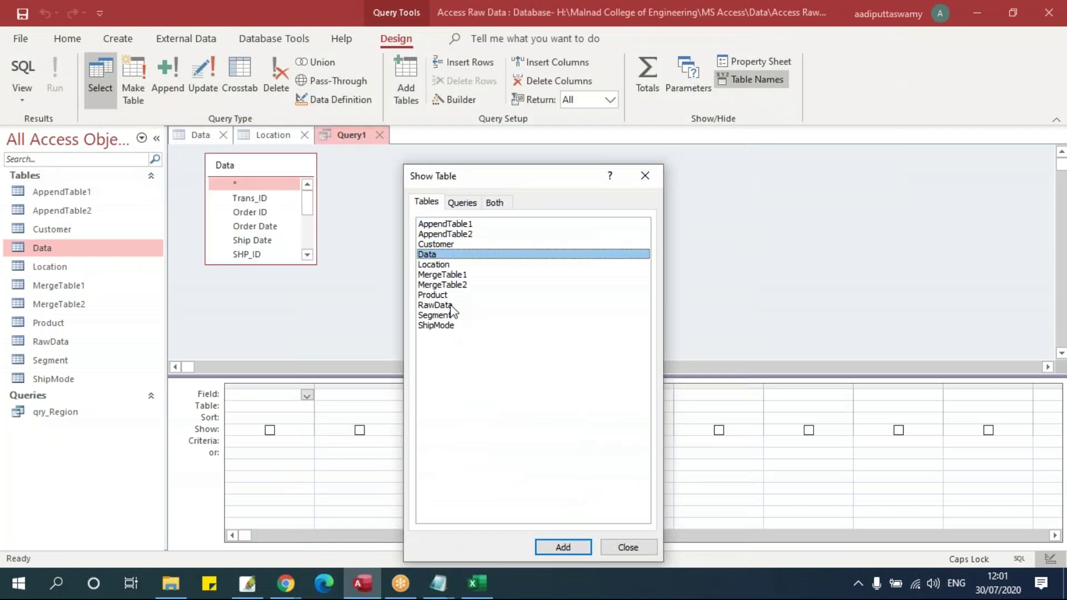
double_click(439, 265)
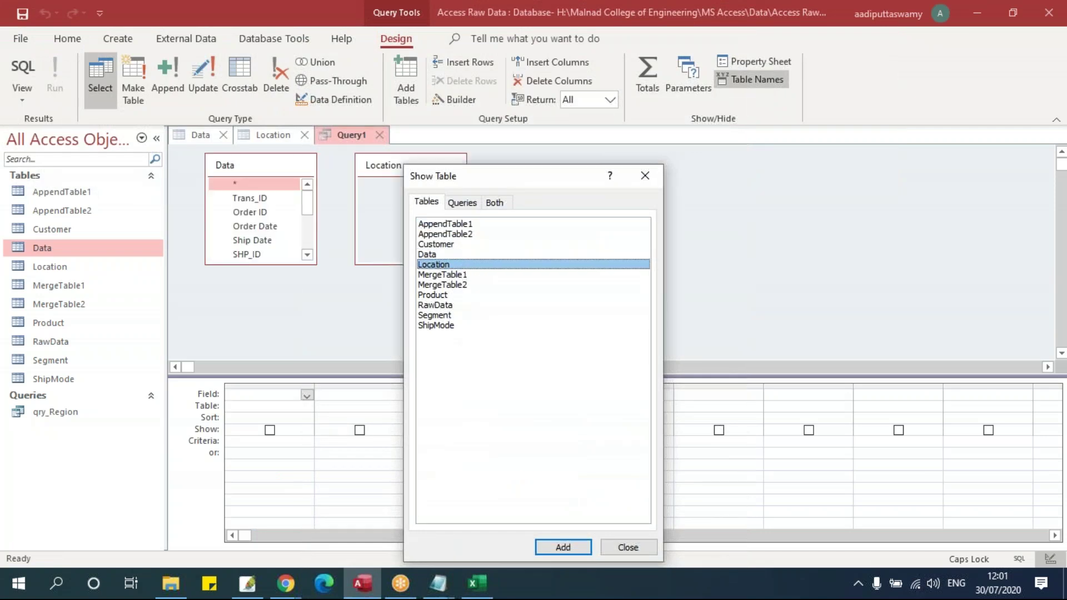
click(616, 547)
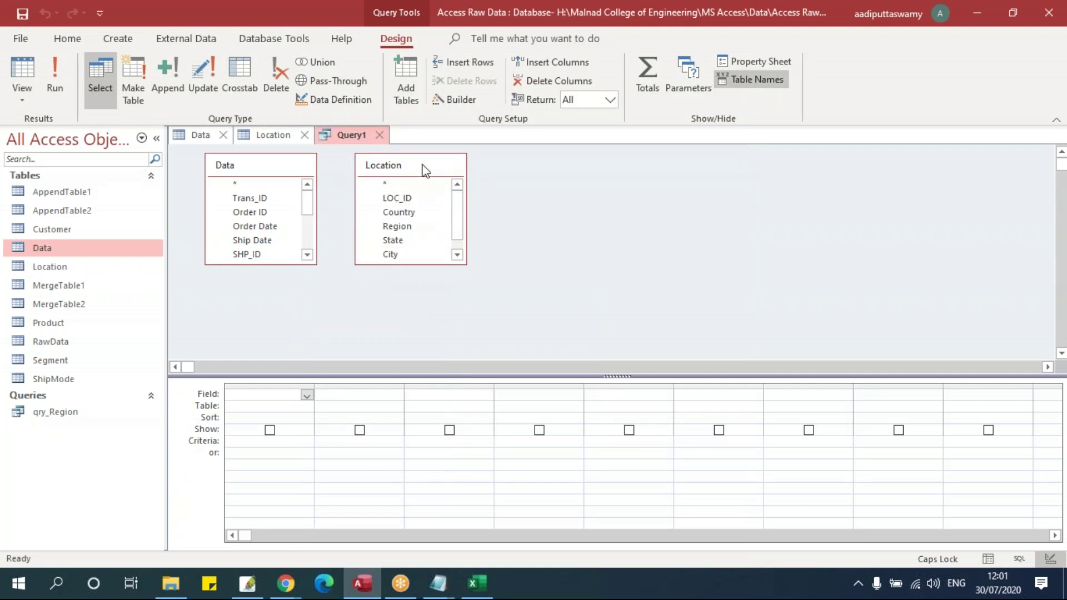
Reposition the Location table in the query design and join Data's LOC_ID field to Location's LOC_ID field
drag(423, 167, 452, 202)
scroll(306, 258, down, 3)
click(280, 248)
drag(242, 244, 421, 235)
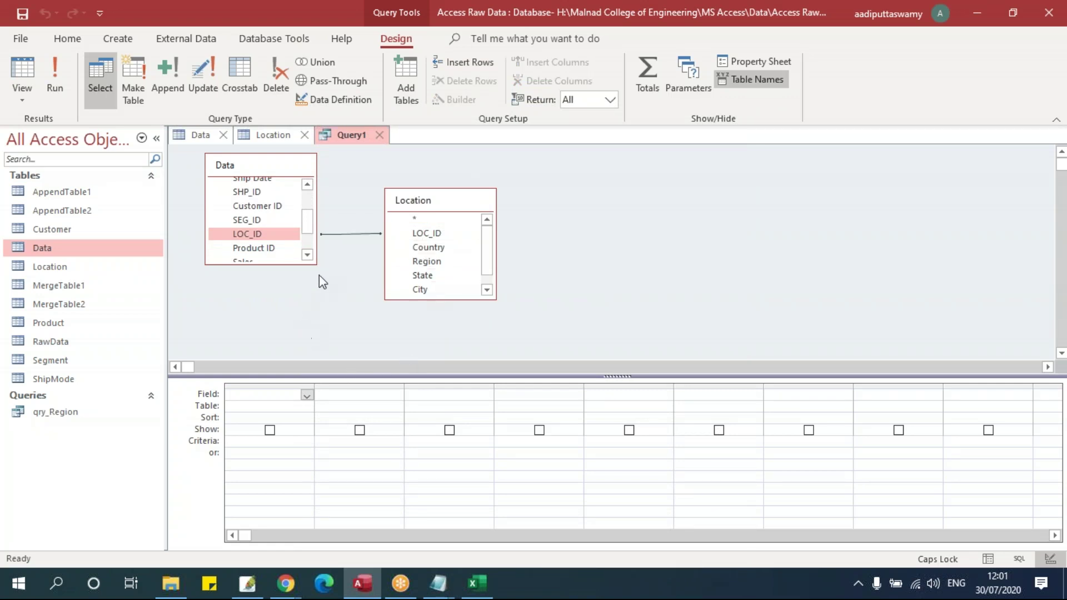
Enlarge the Data field list, move the Location table further away, and run the query with Location's Region field
drag(317, 264, 350, 312)
drag(436, 214, 621, 225)
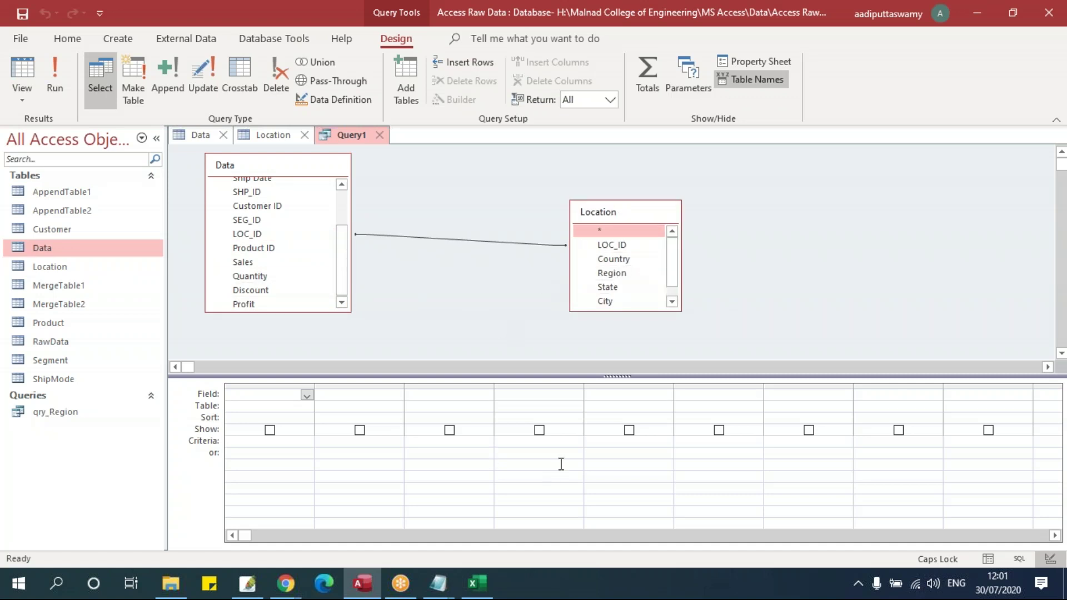
double_click(612, 273)
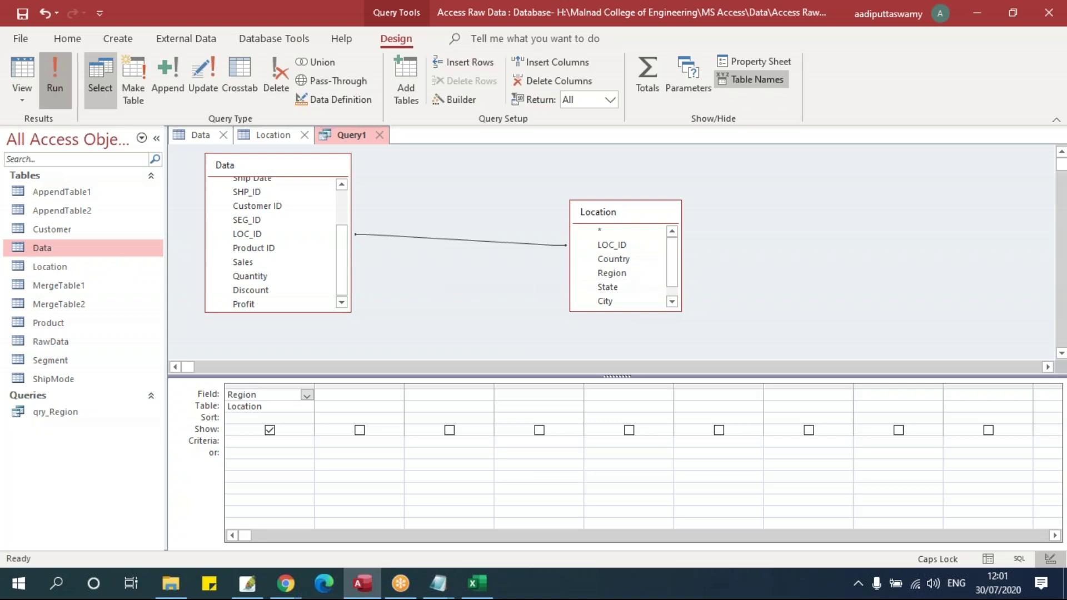
click(55, 78)
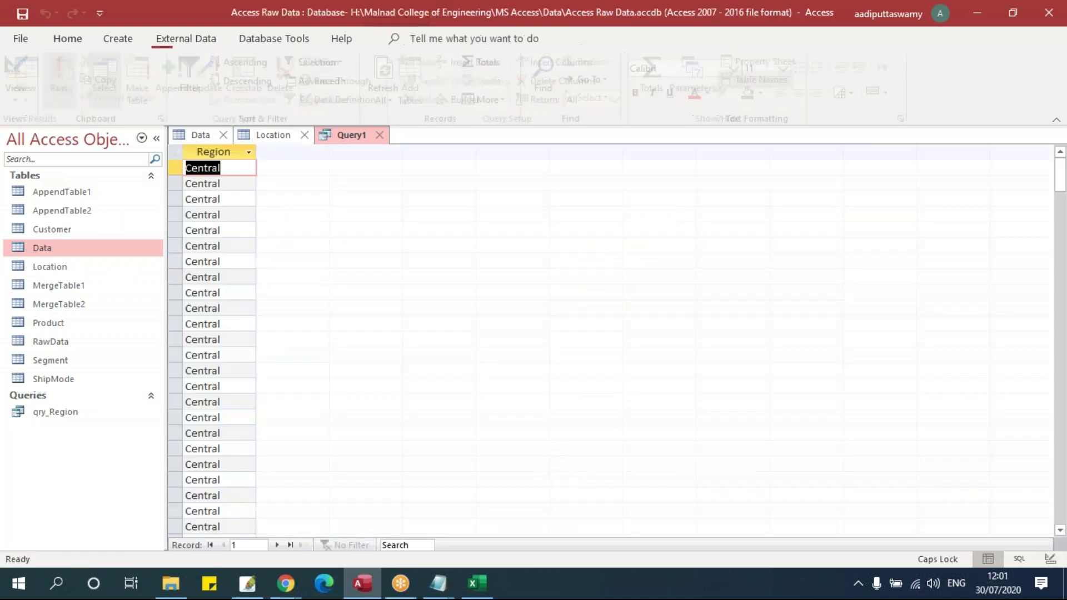
Return to the query design, add Data's Sales field after Region, and run the query to check both columns
right_click(338, 138)
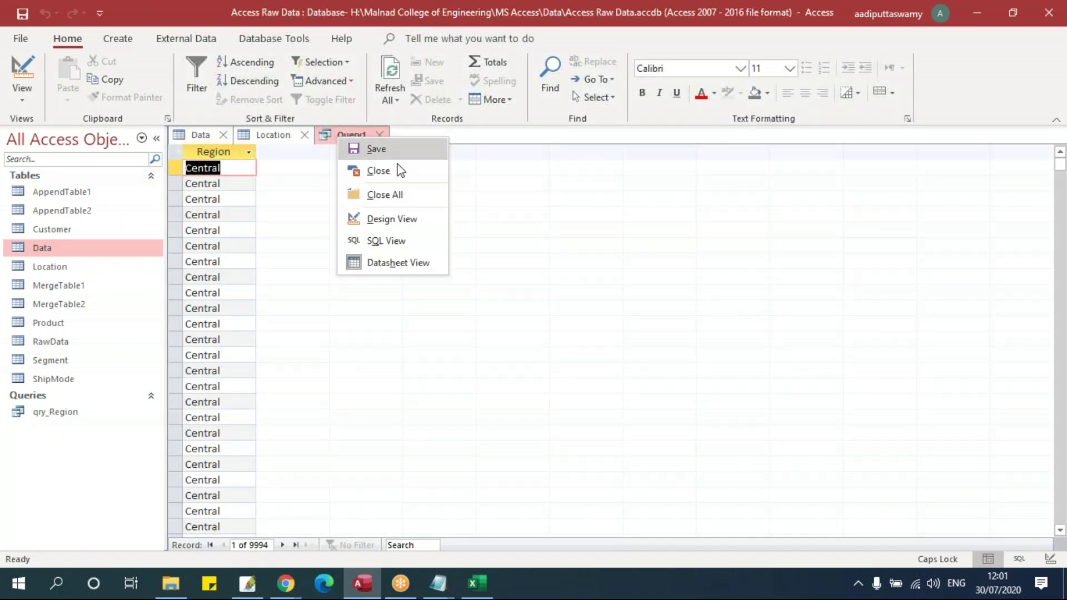
click(404, 221)
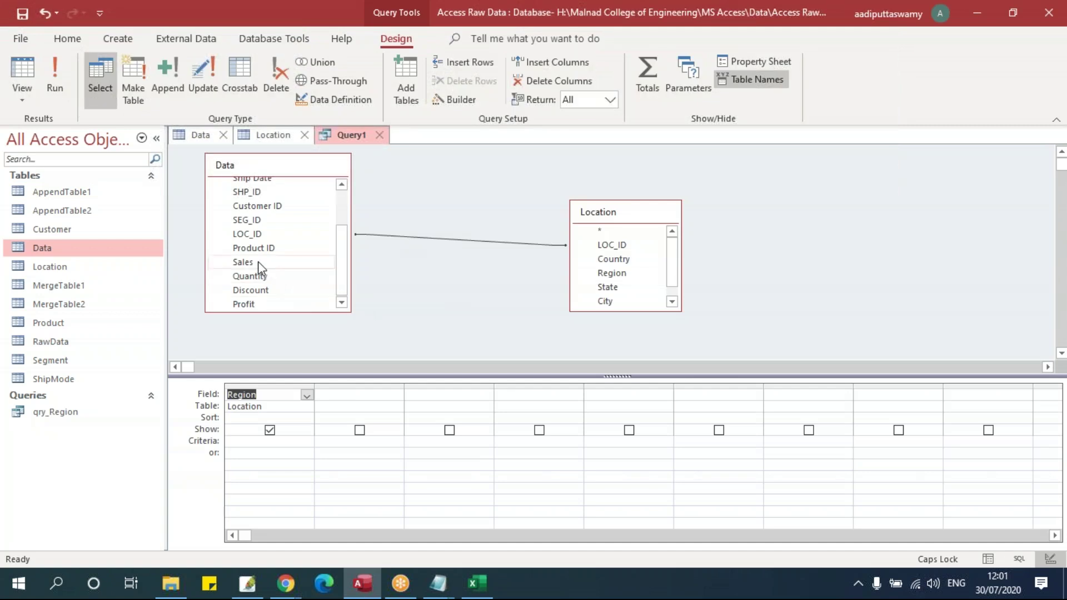
click(251, 262)
drag(250, 261, 344, 396)
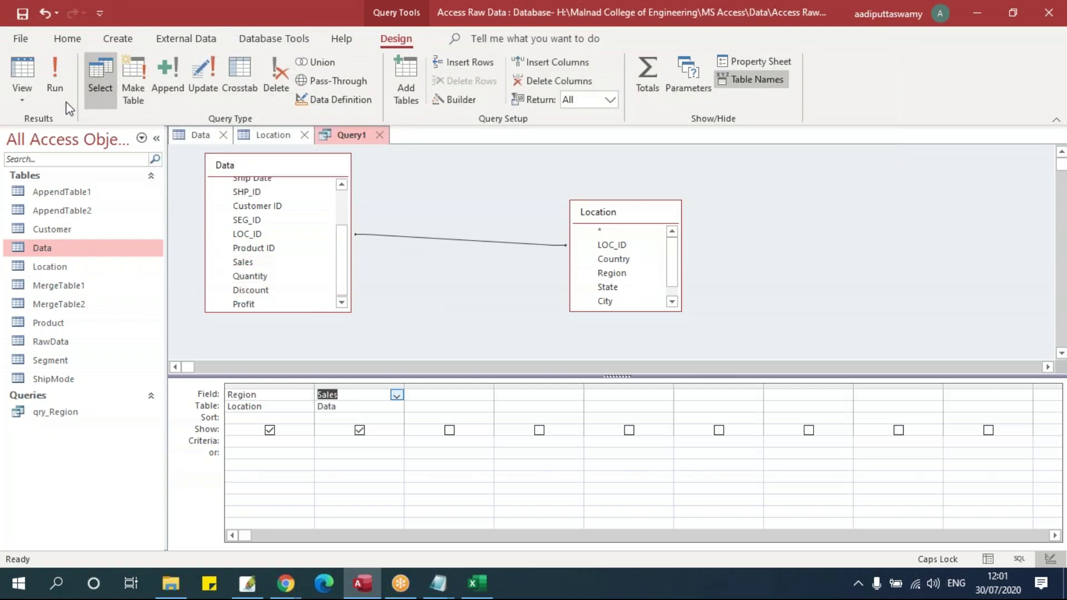
click(55, 78)
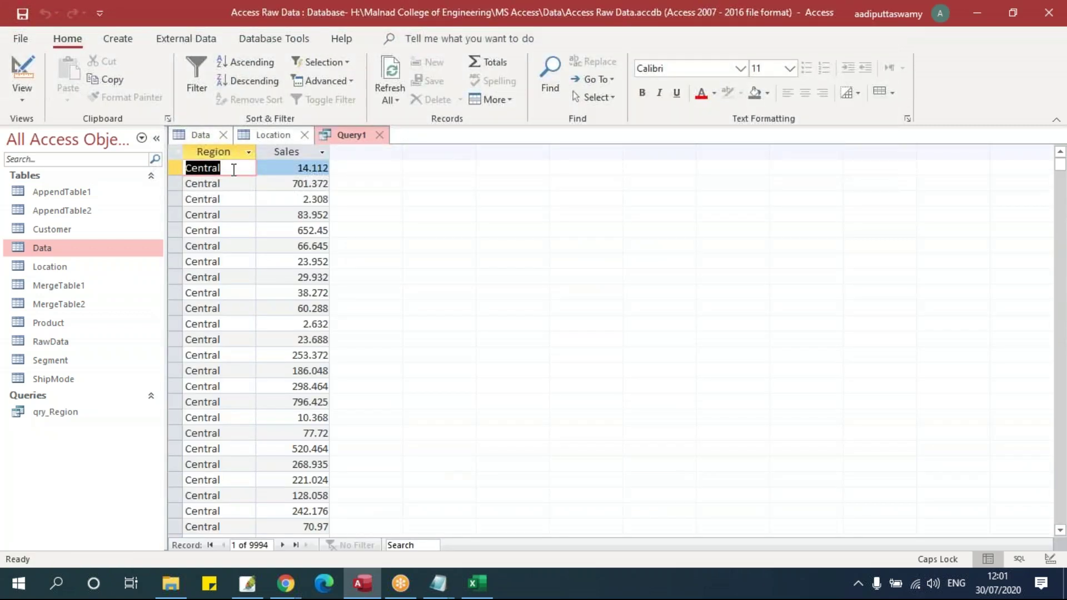
click(227, 155)
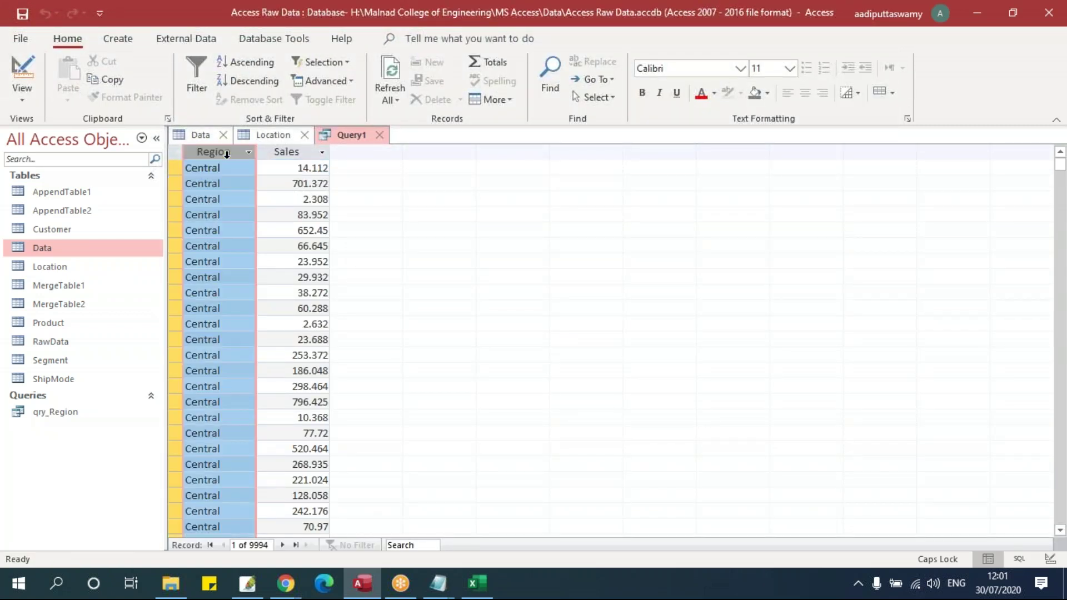
click(299, 152)
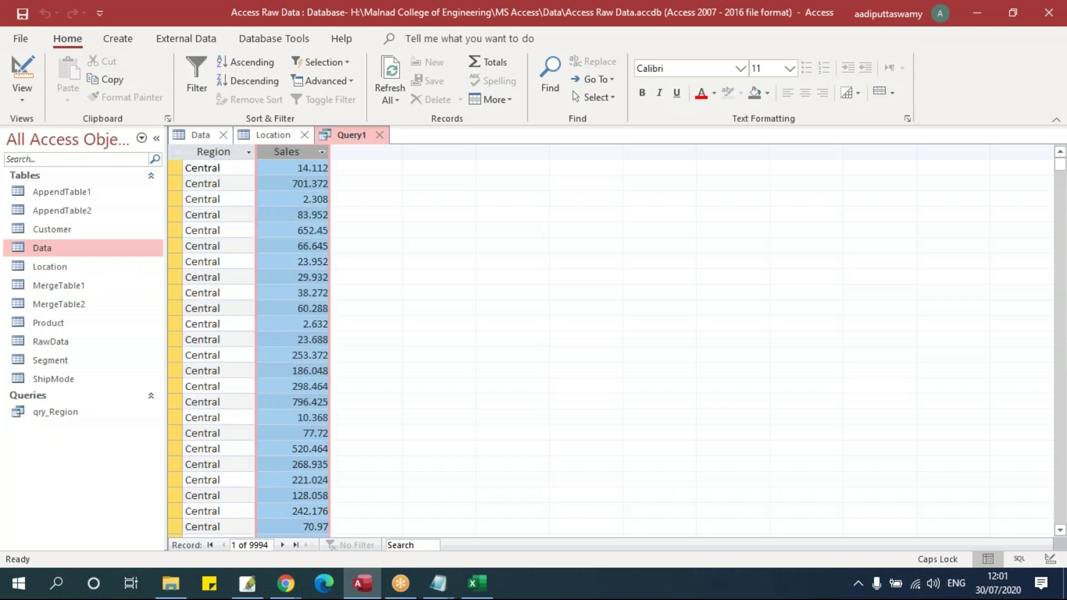
Turn on totals in the query design, keeping Region as Group By and setting Sales to Sum
right_click(360, 140)
click(410, 210)
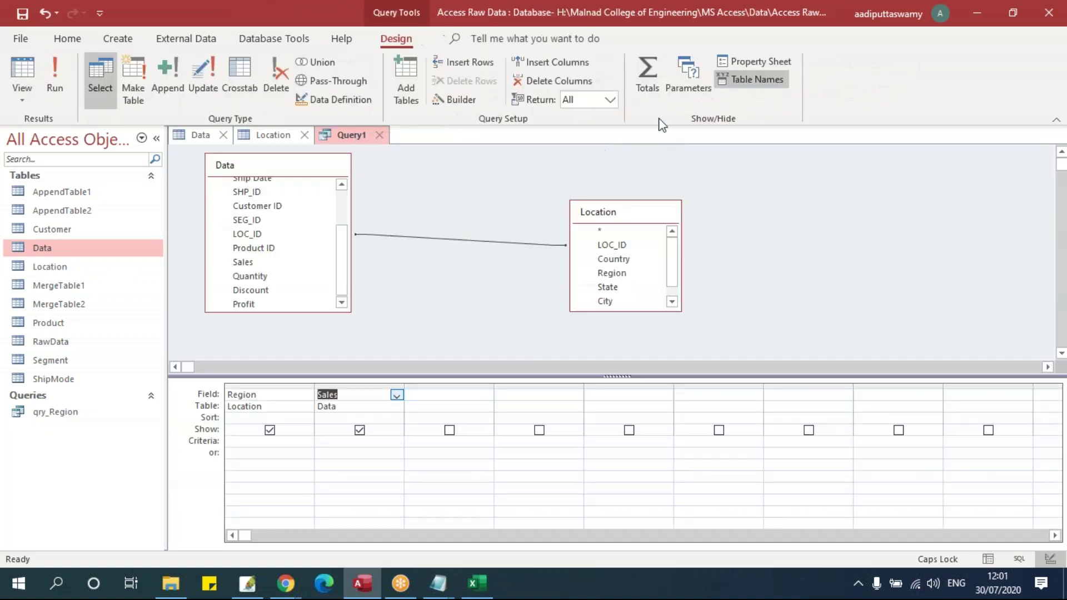
click(653, 87)
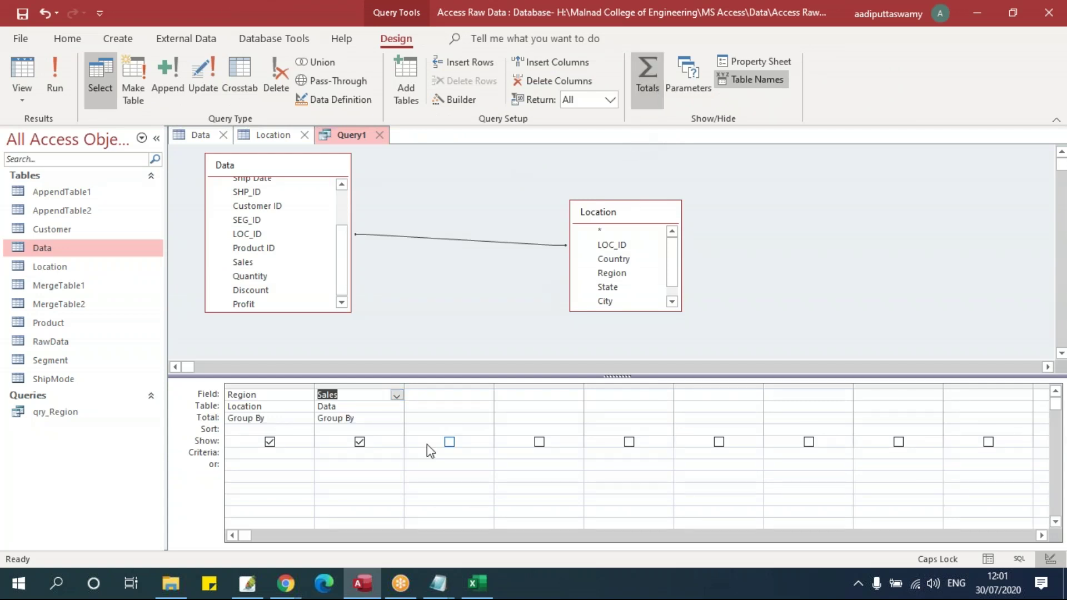
click(391, 419)
click(396, 418)
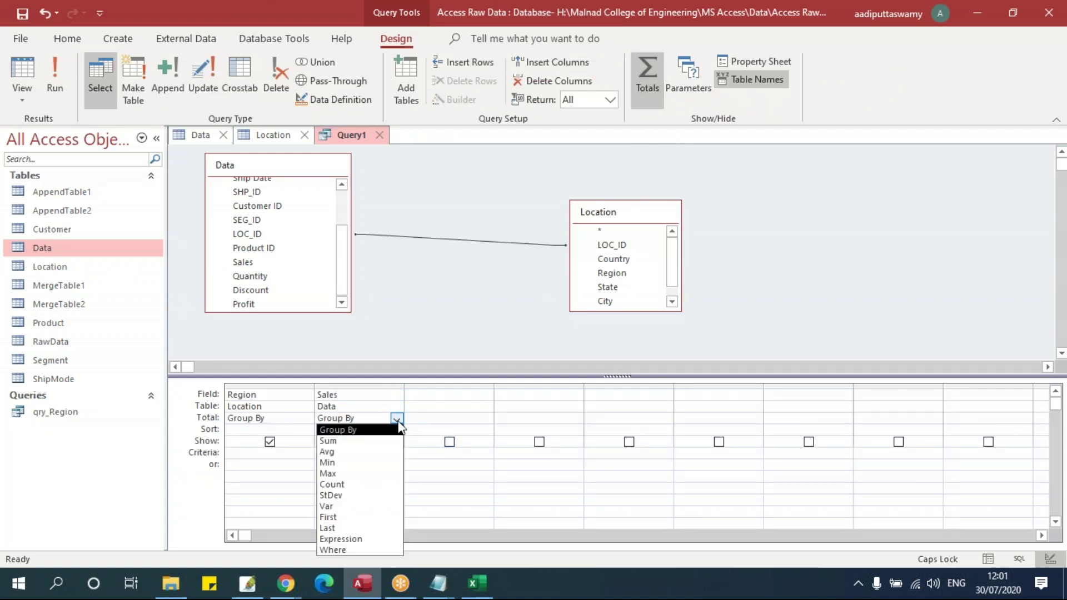
click(355, 442)
Run the totals query and widen the summed sales column to fit its values
click(231, 407)
click(335, 407)
click(66, 89)
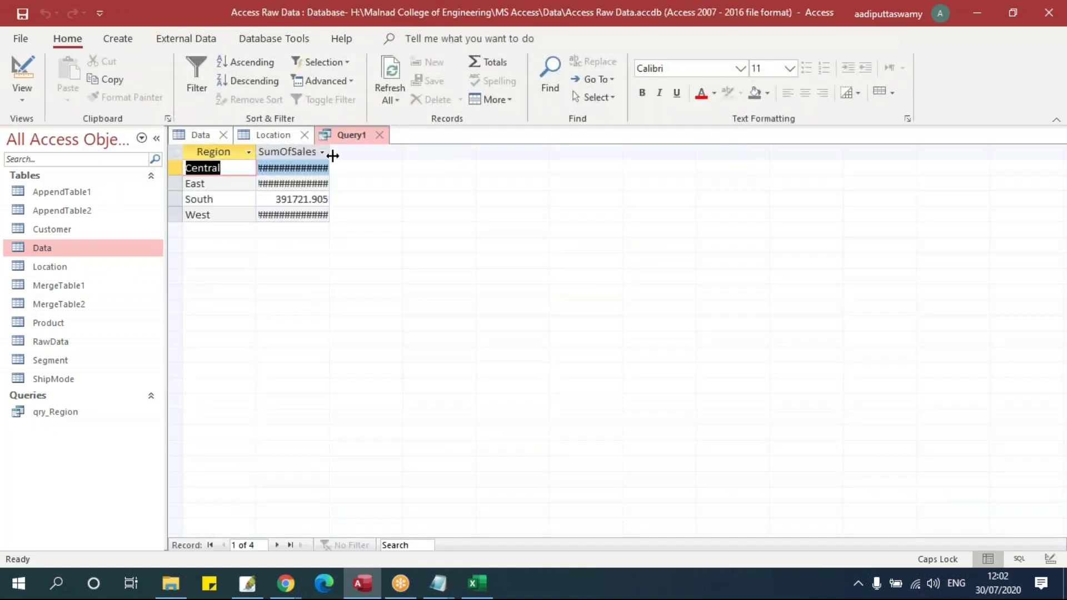
double_click(329, 151)
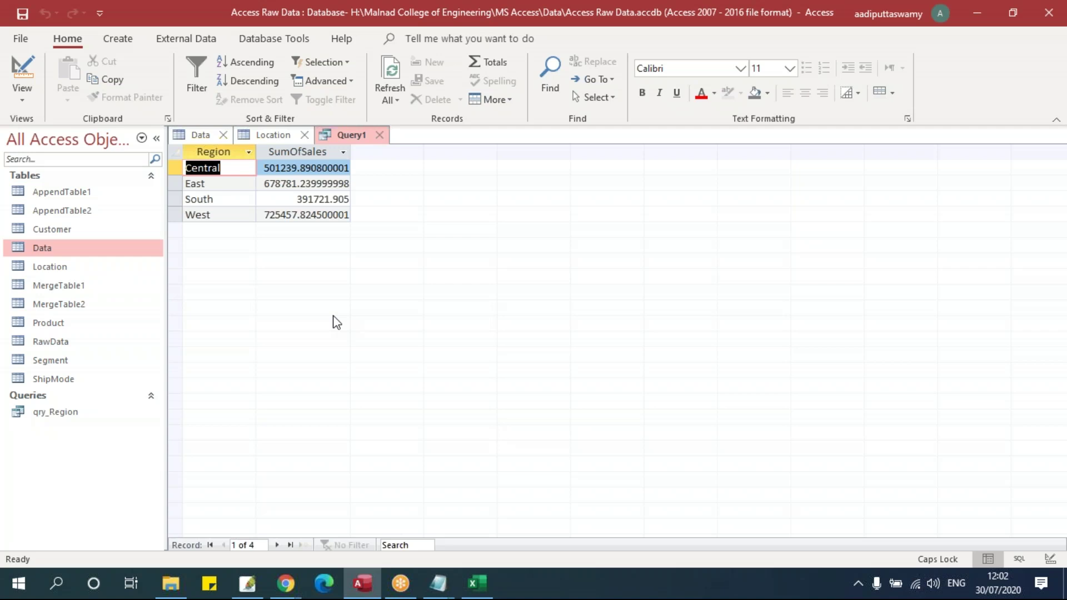
Switch to the SYNTAX notes in Notepad and examine the INSERT INTO forms under the INSERT QUERY heading
key(alt+Tab)
key(alt+Tab)
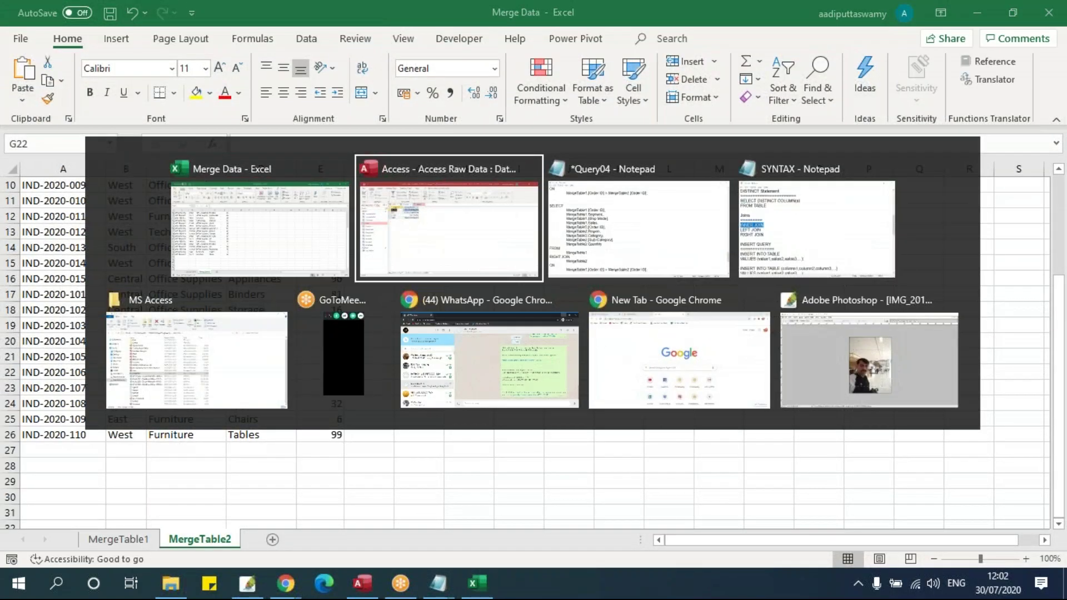
key(alt+Tab)
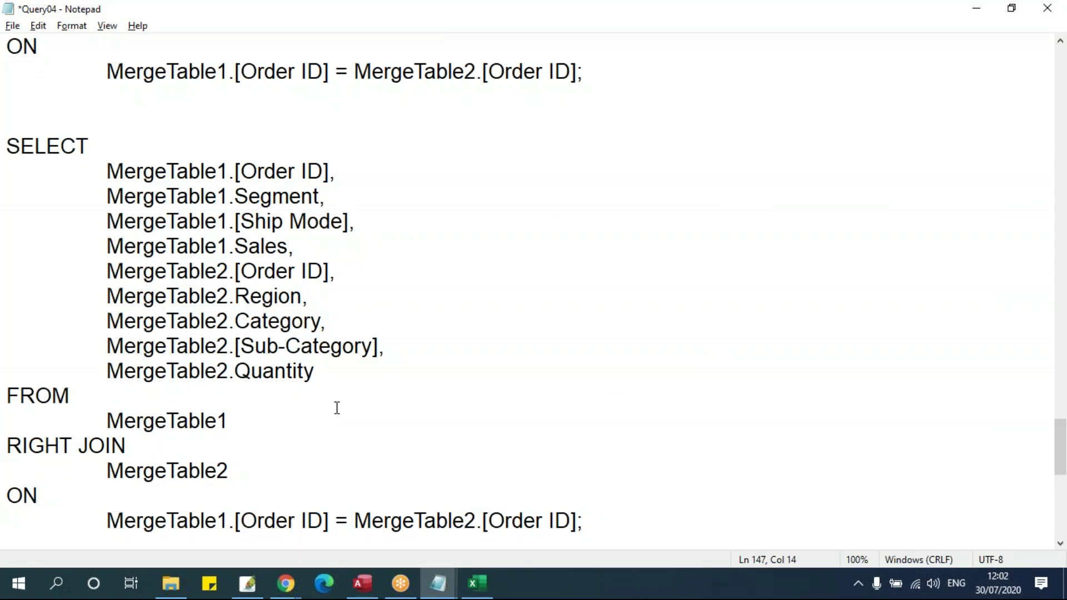
mouse_move(433, 575)
click(347, 507)
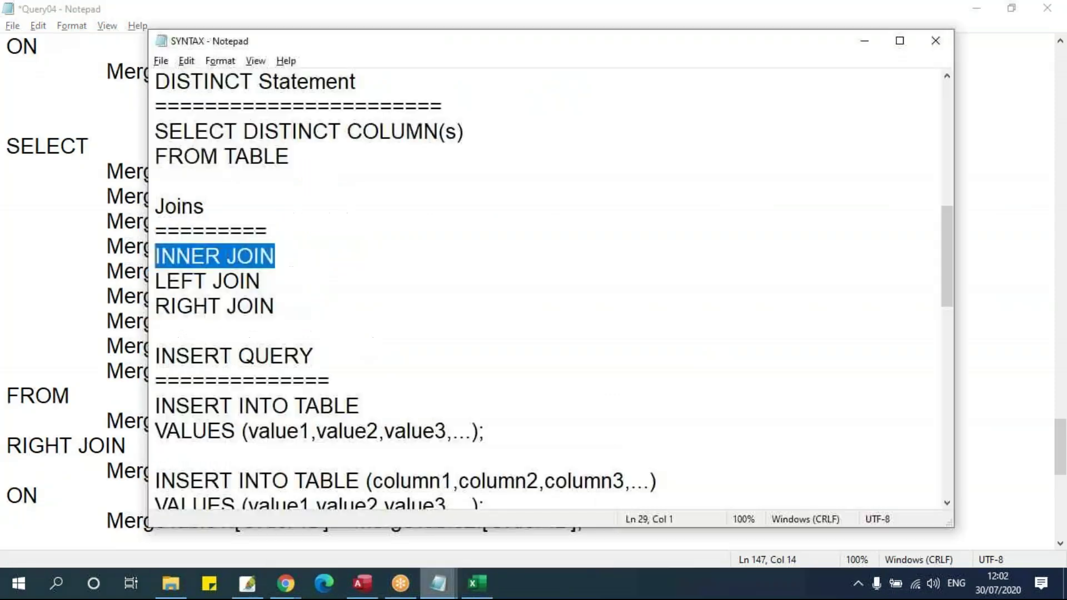
click(354, 386)
scroll(476, 389, down, 3)
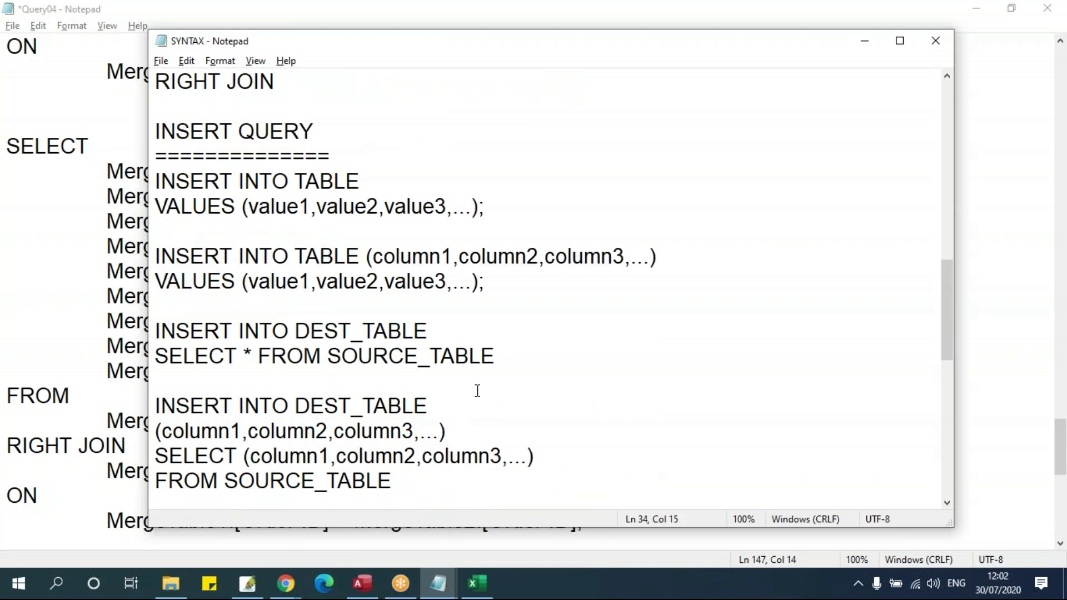
drag(948, 341, 949, 345)
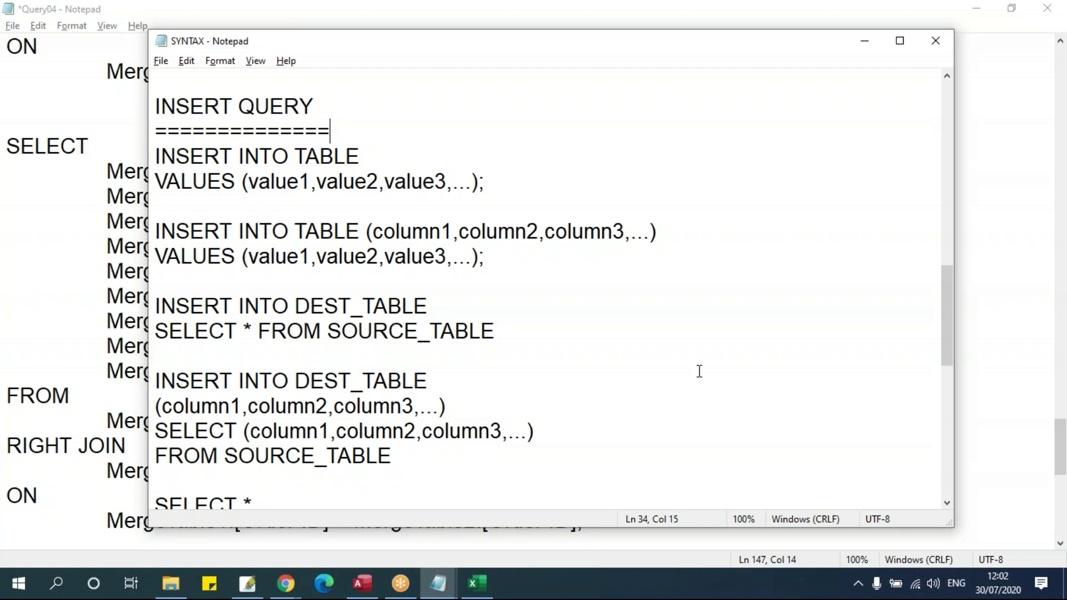
click(287, 158)
click(381, 161)
click(128, 257)
Switch to Access and close Query1 without saving it
click(362, 583)
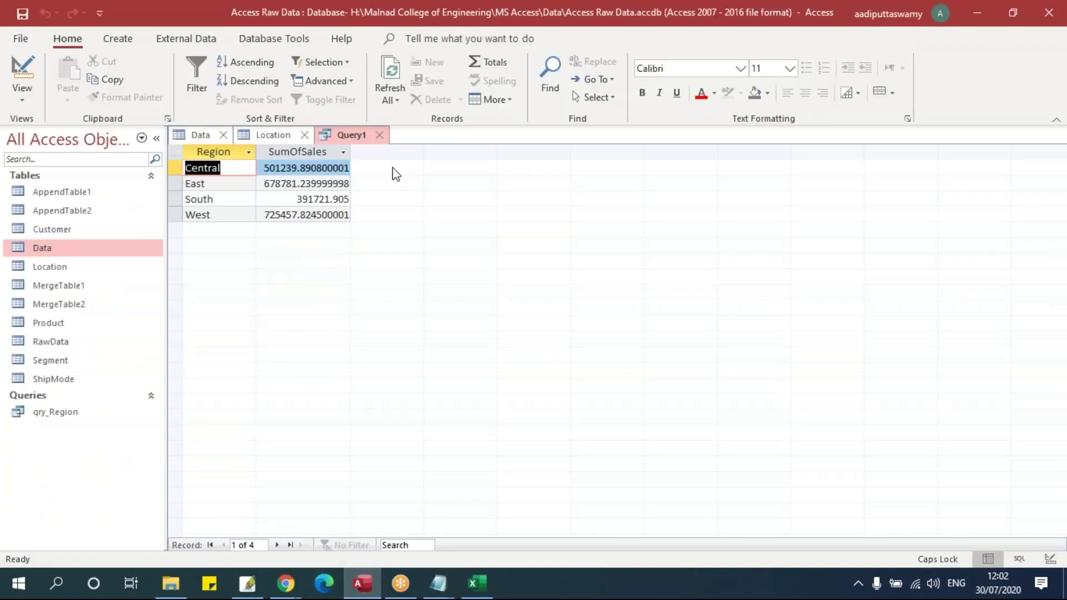
click(379, 135)
click(537, 335)
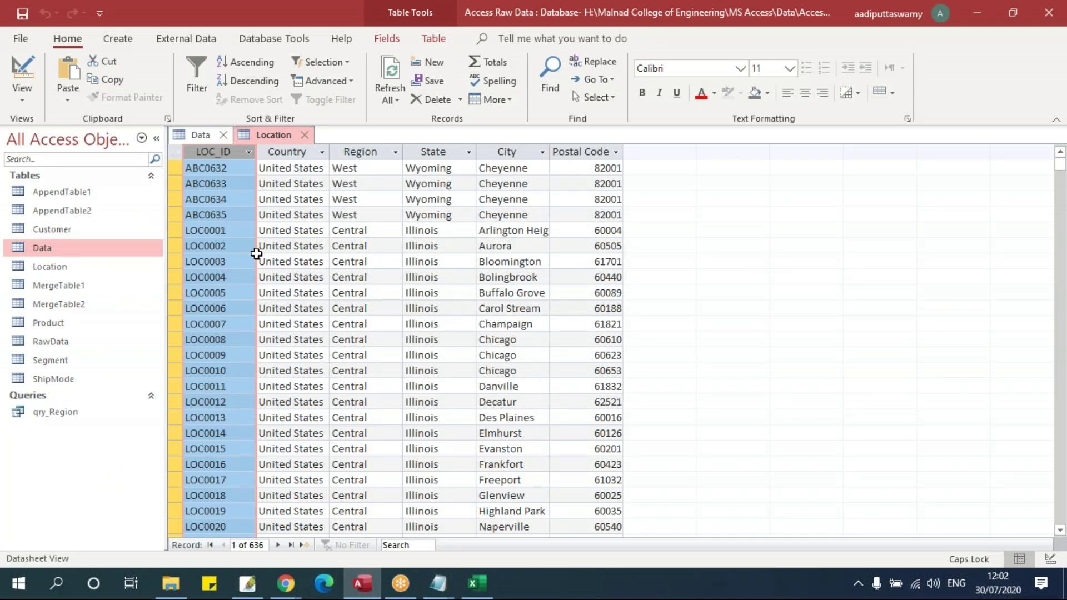
Examine each field of the first record in the Location table, from LOC_ID to Postal Code
click(233, 163)
key(Tab)
key(Tab)
key(Tab)
key(Tab)
key(Tab)
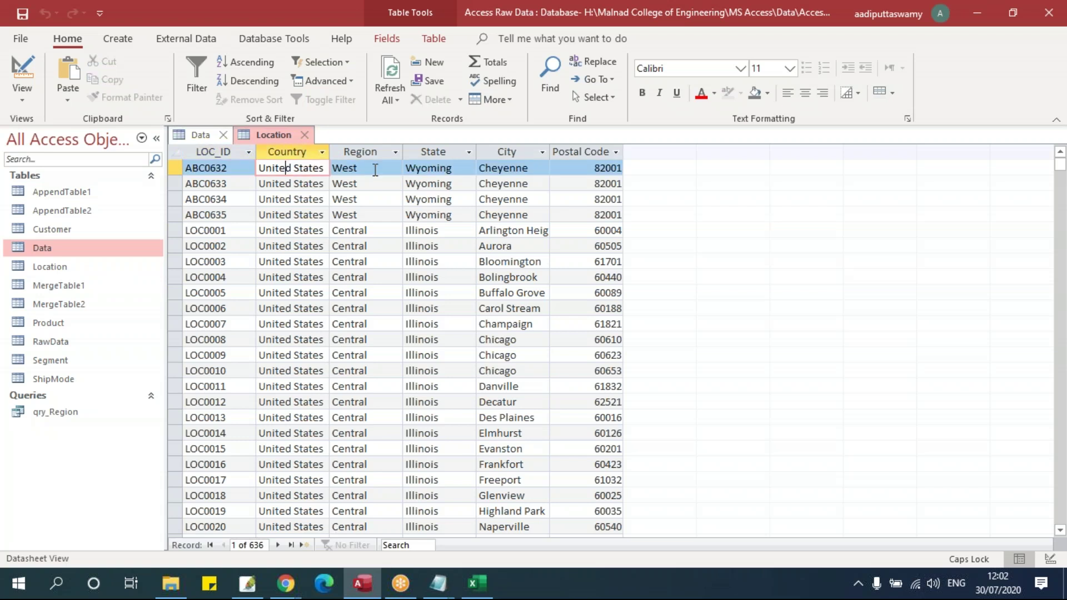
Create a new query without adding any tables and show it in SQL view
click(124, 44)
click(228, 89)
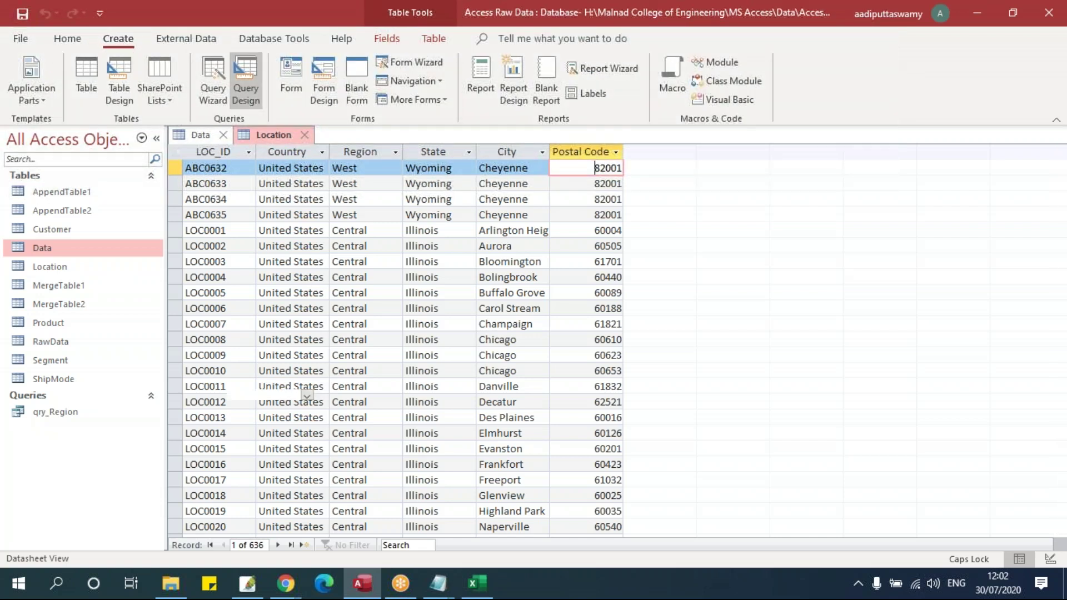
click(644, 176)
click(22, 72)
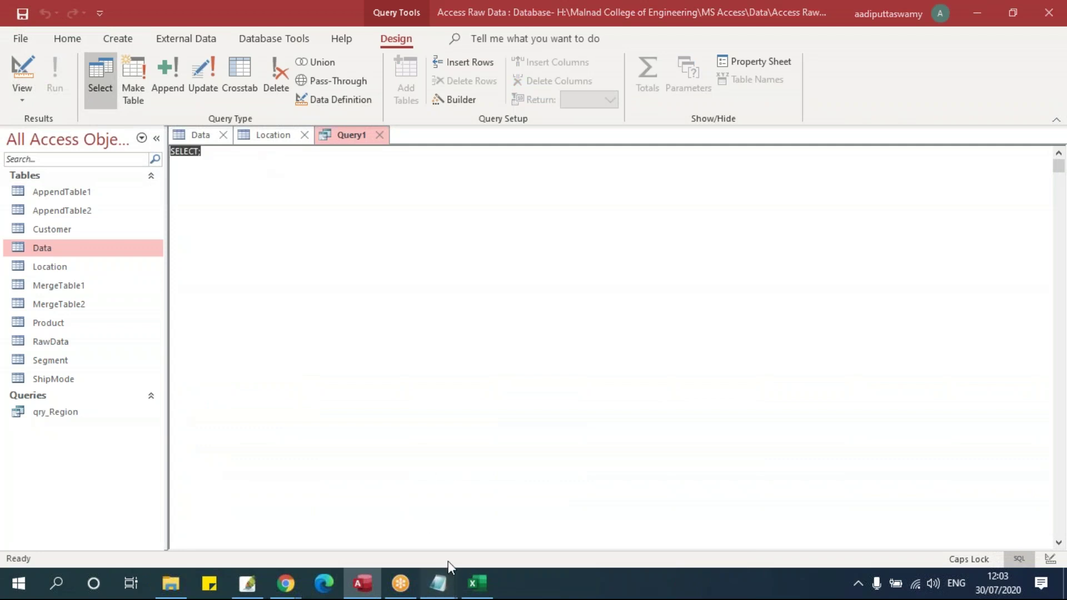
Switch to the Query04 notes in Notepad and add the heading "Insert Query" underlined with equals signs at the end
click(438, 583)
click(512, 470)
scroll(462, 475, down, 2)
click(80, 109)
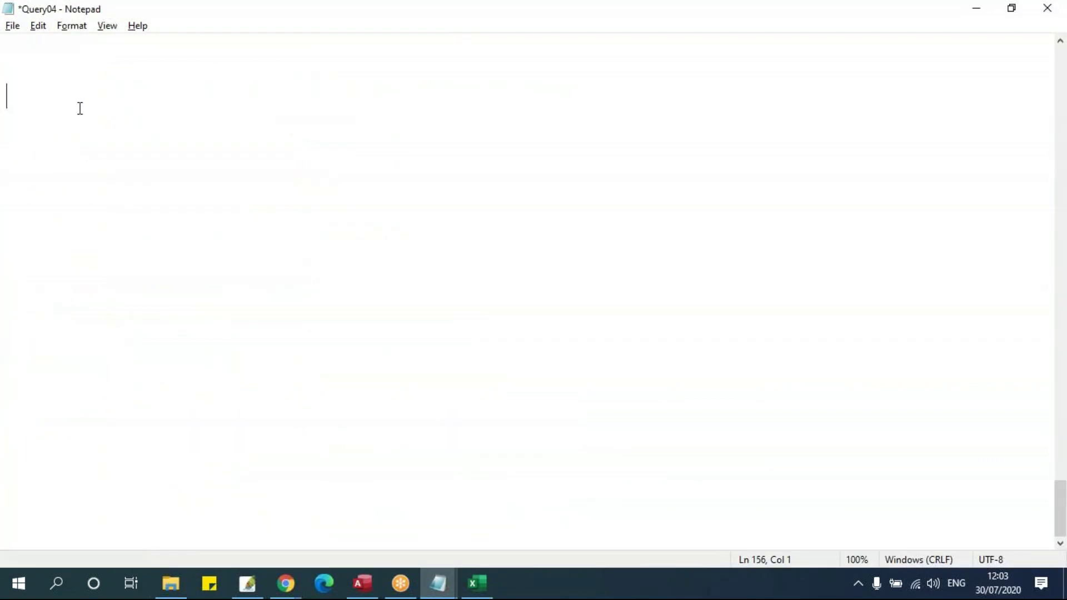
text(uNS)
key(BackSpace)
key(BackSpace)
key(BackSpace)
text(Insert)
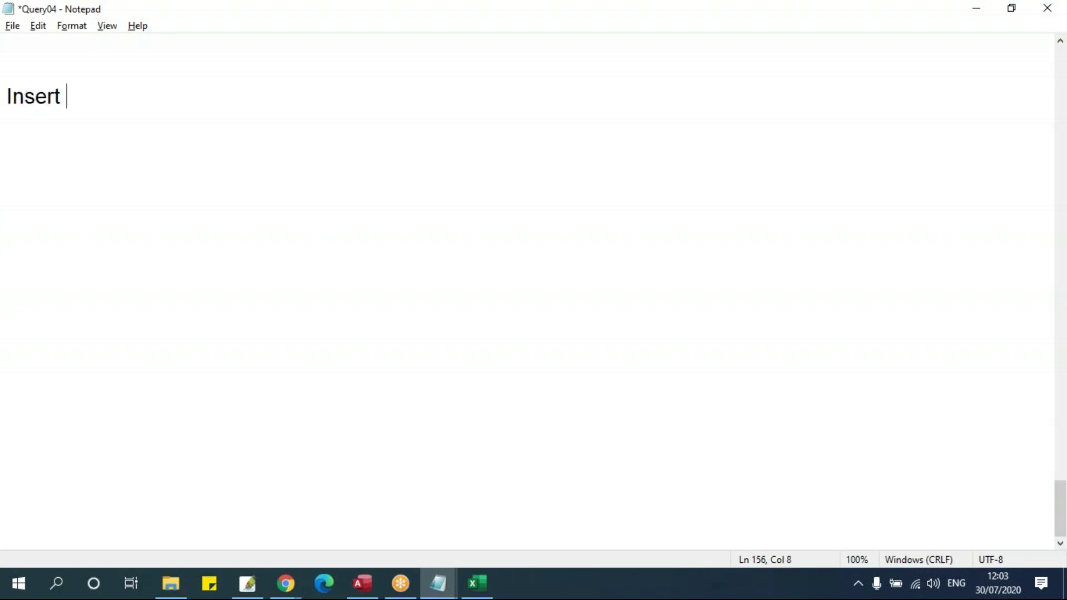
text( Query)
key(Return)
text(==============)
key(Return)
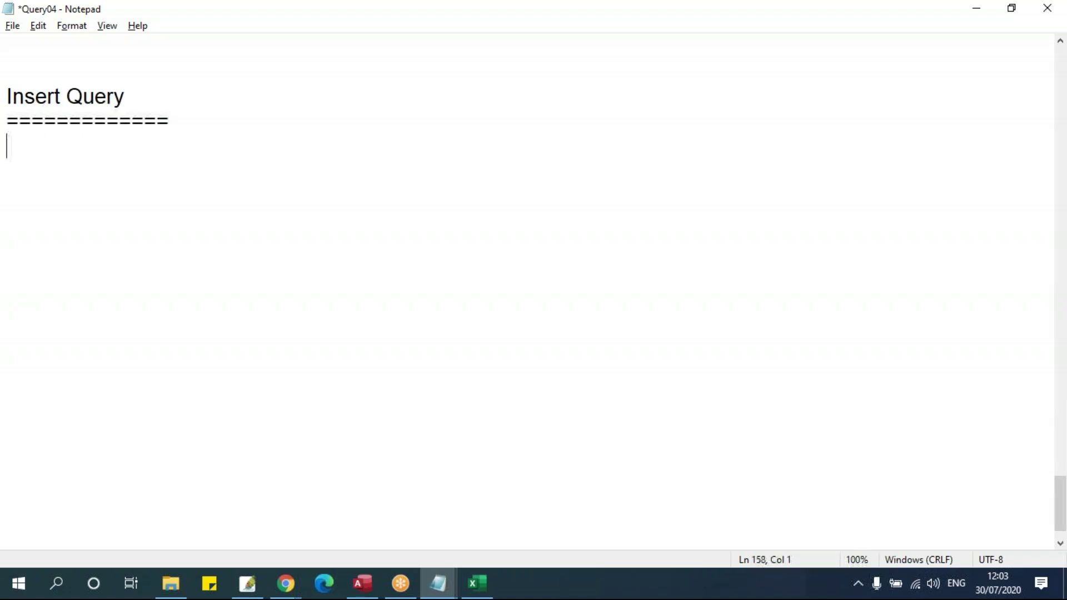
Write "INSERT INTO VALUES" below the Insert Query heading, with an empty pair of parentheses on the following line
text(INSERT)
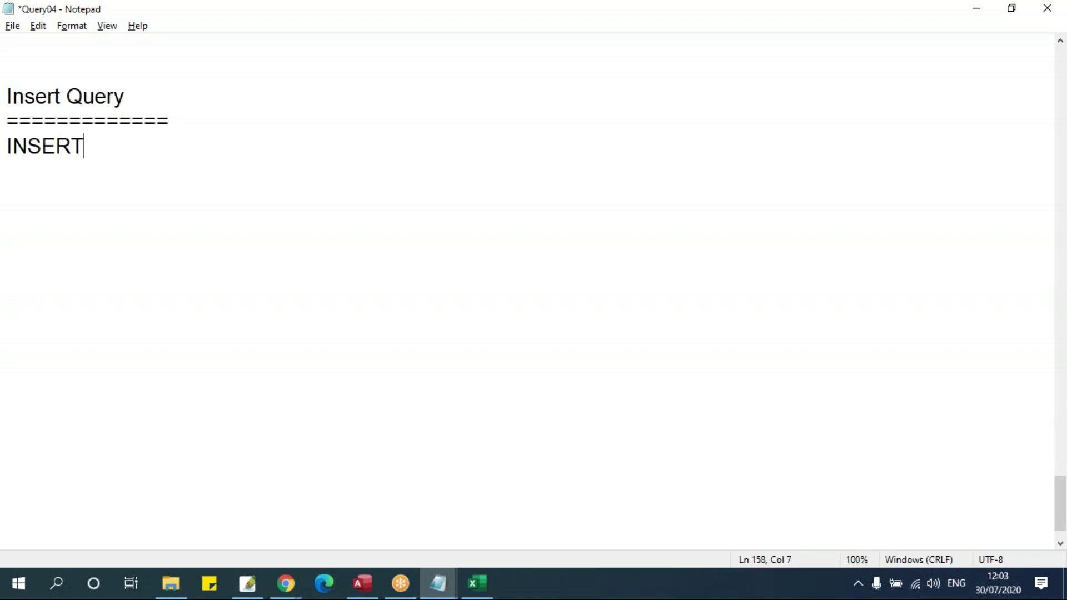
text( INTOVALU)
key(BackSpace)
key(BackSpace)
key(BackSpace)
key(BackSpace)
text(VALUES)
key(Return)
text(()
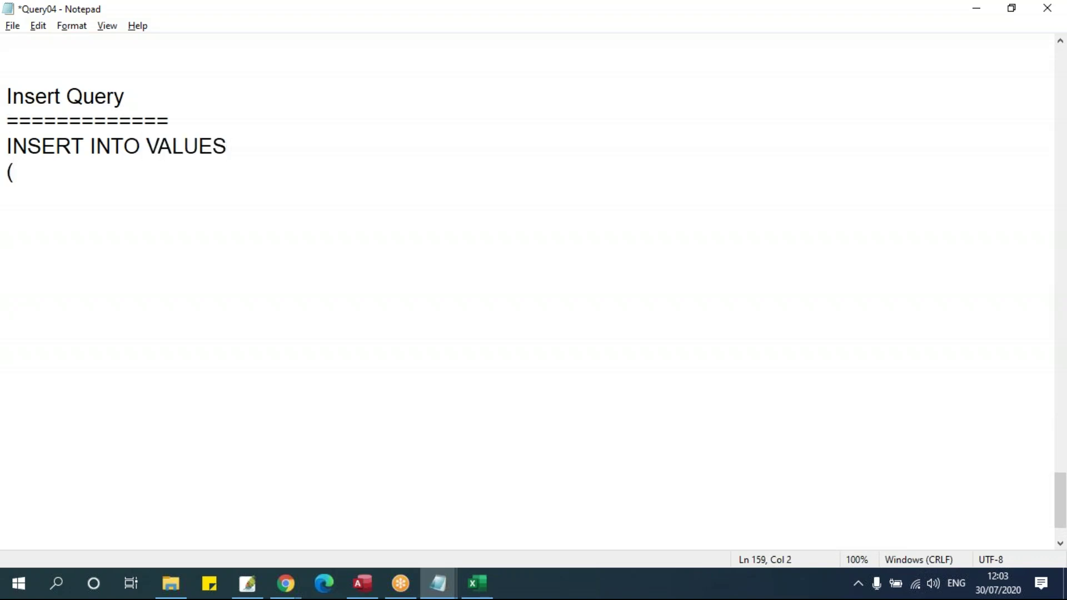
text())
Check the Location table's columns in Access, and enter "NEWID01" as the first value inside the parentheses in Query04
key(alt+Tab)
click(279, 138)
drag(219, 152, 578, 151)
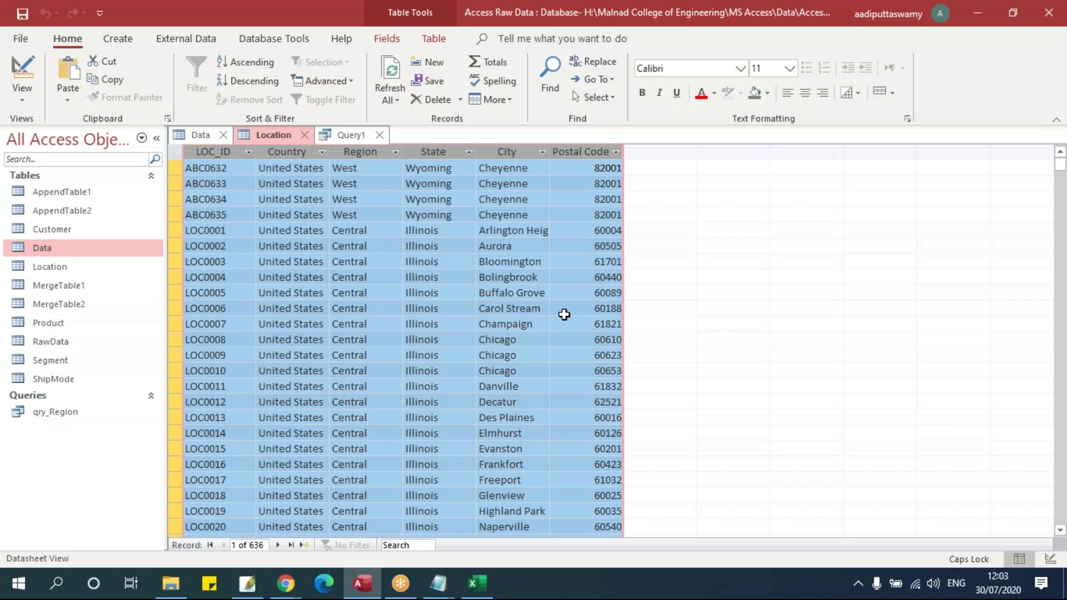
key(alt+Tab)
text("NEWID)
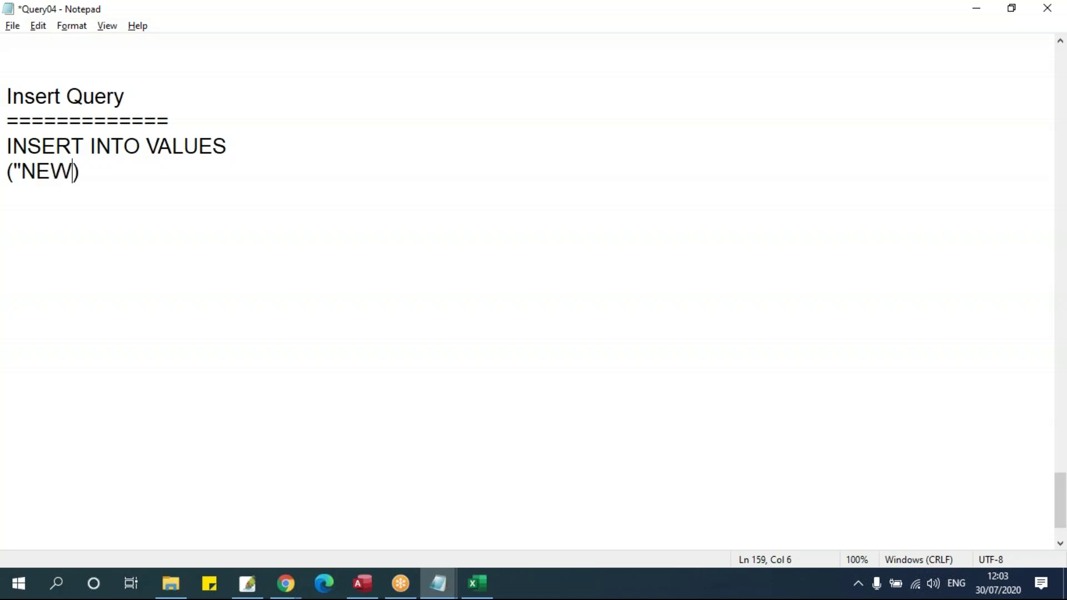
text(01)
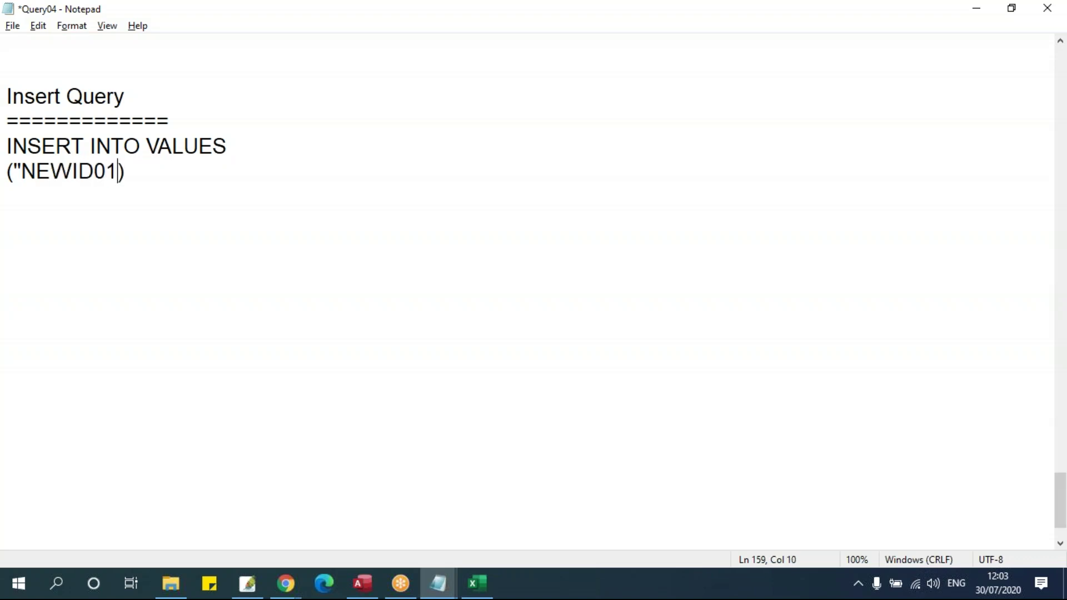
text(",)
Recheck the Location column order in Access, and add "INDIA" as the second value in the Query04 INSERT statement
key(alt+Tab)
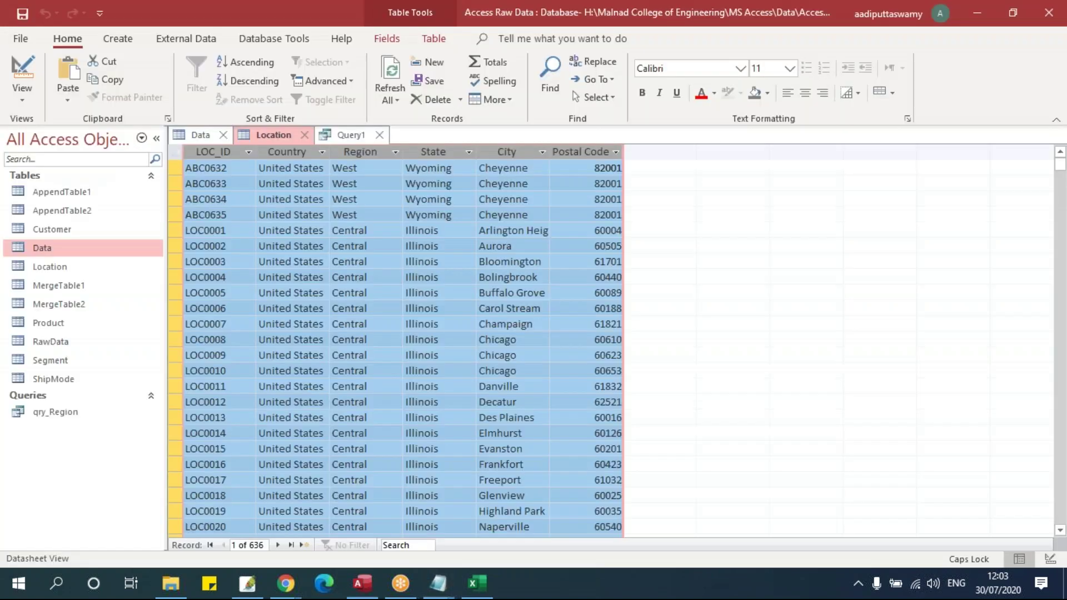
key(alt+Tab)
text("INDIA")
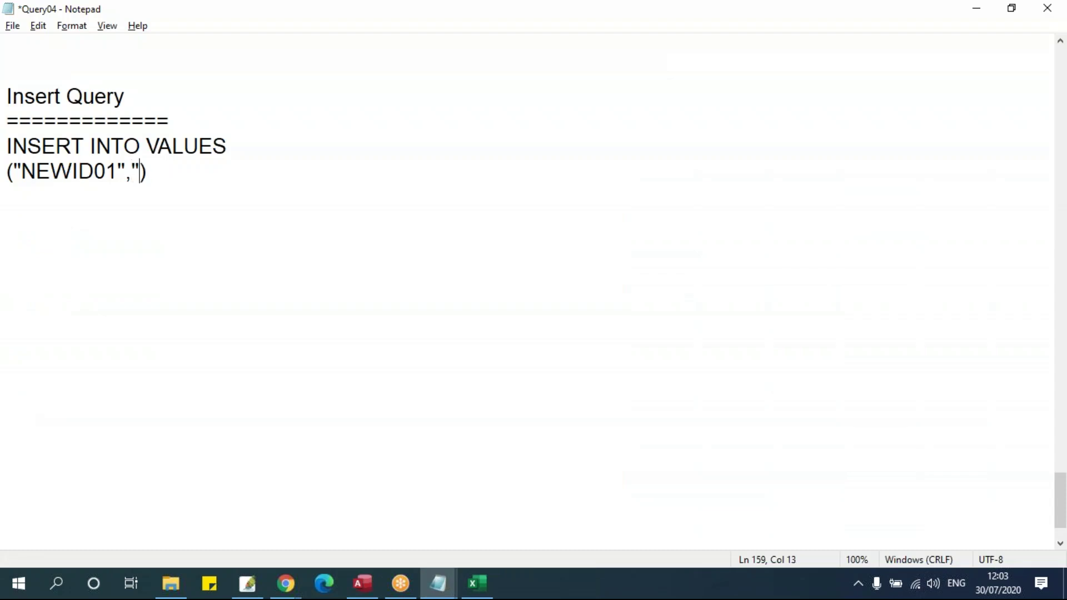
text(,)
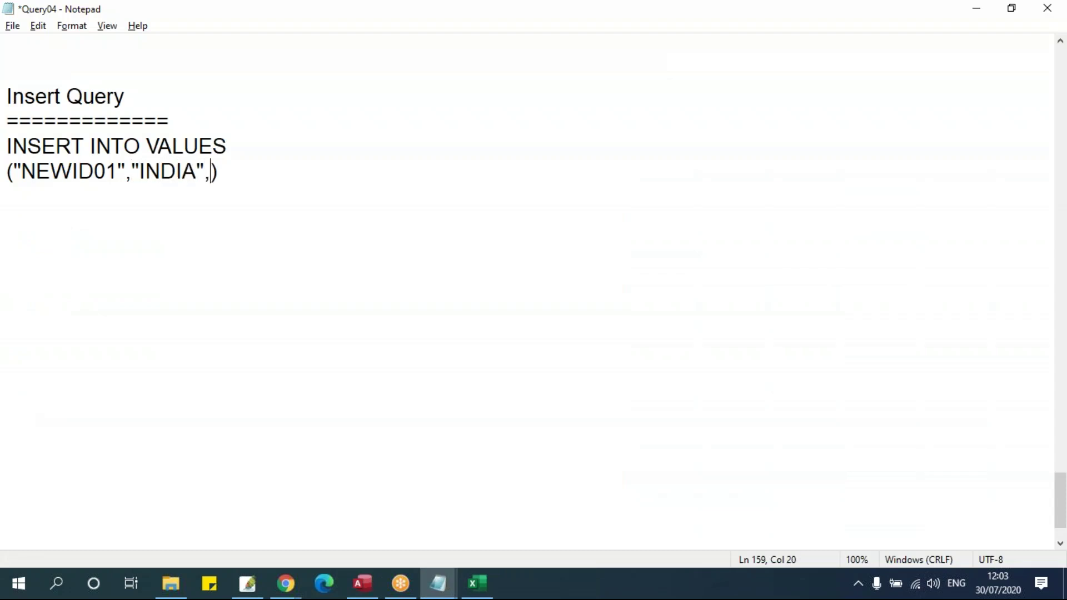
Check the next Location column in Access, and add "SOUTH" as the third value in the Query04 INSERT statement
key(alt+Tab)
key(alt+Tab)
text(SOUTH)
key(BackSpace)
key(BackSpace)
key(BackSpace)
key(BackSpace)
key(BackSpace)
text("SOUTH")
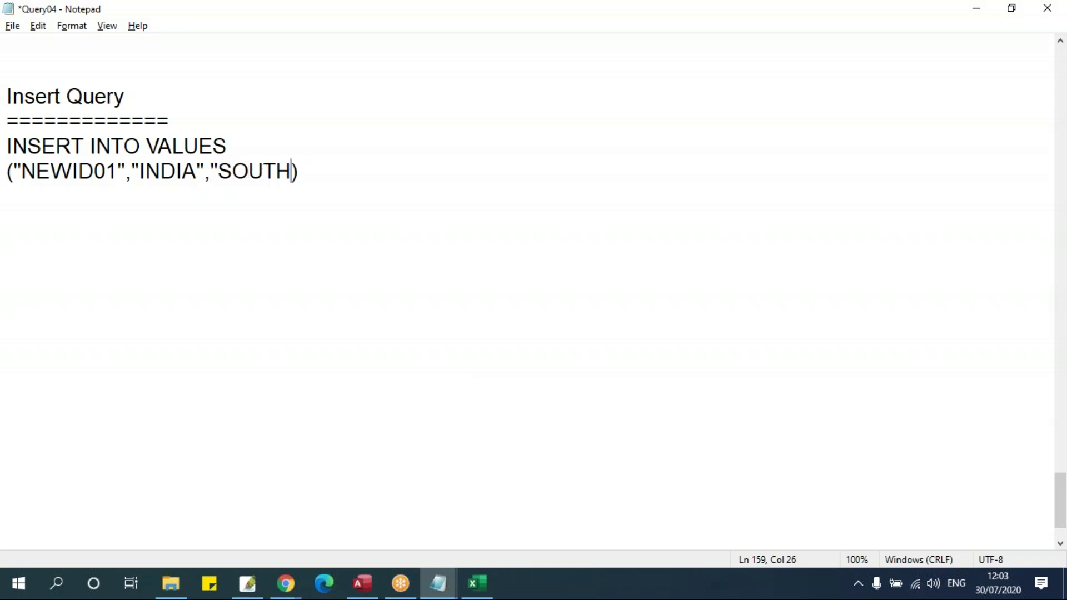
text(,)
Check the column after Region in the Location table, and add "KARNATAKA" as the fourth value in Query04
key(alt+Tab)
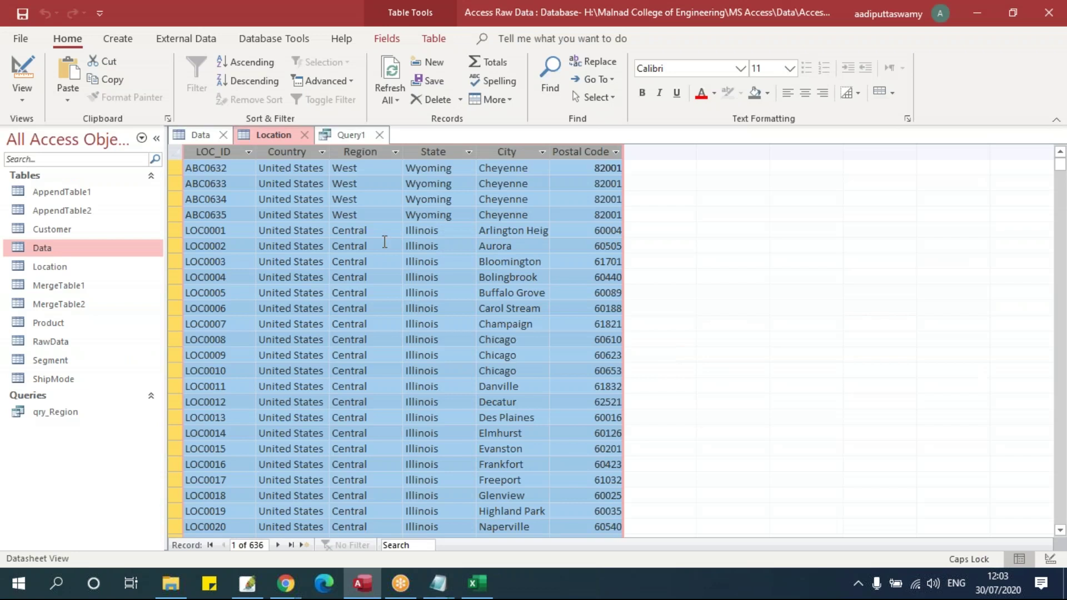
key(alt+Tab)
text("KARNAT)
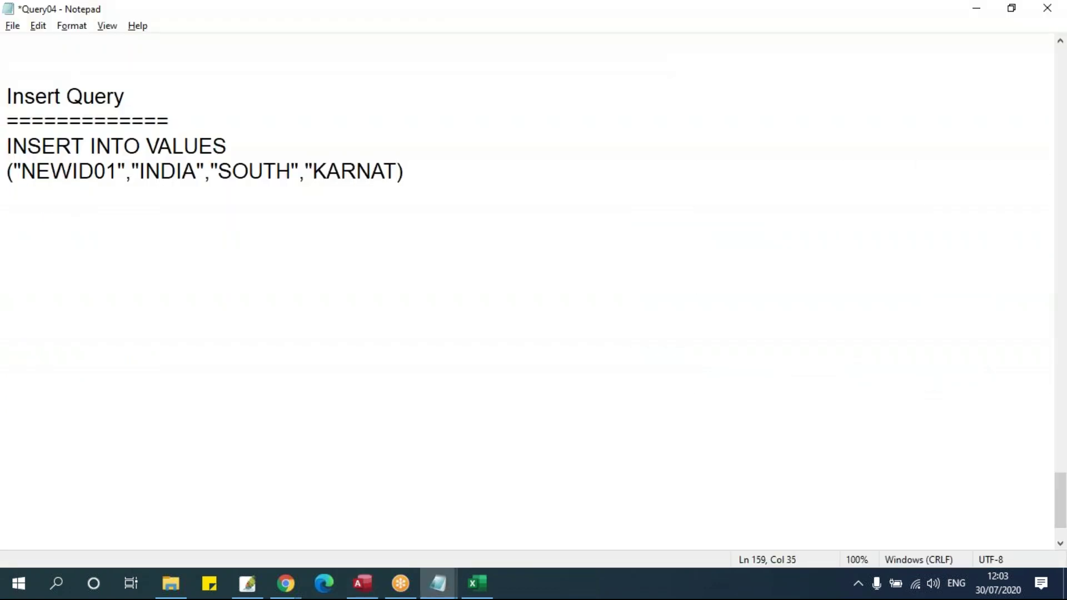
text(AKA")
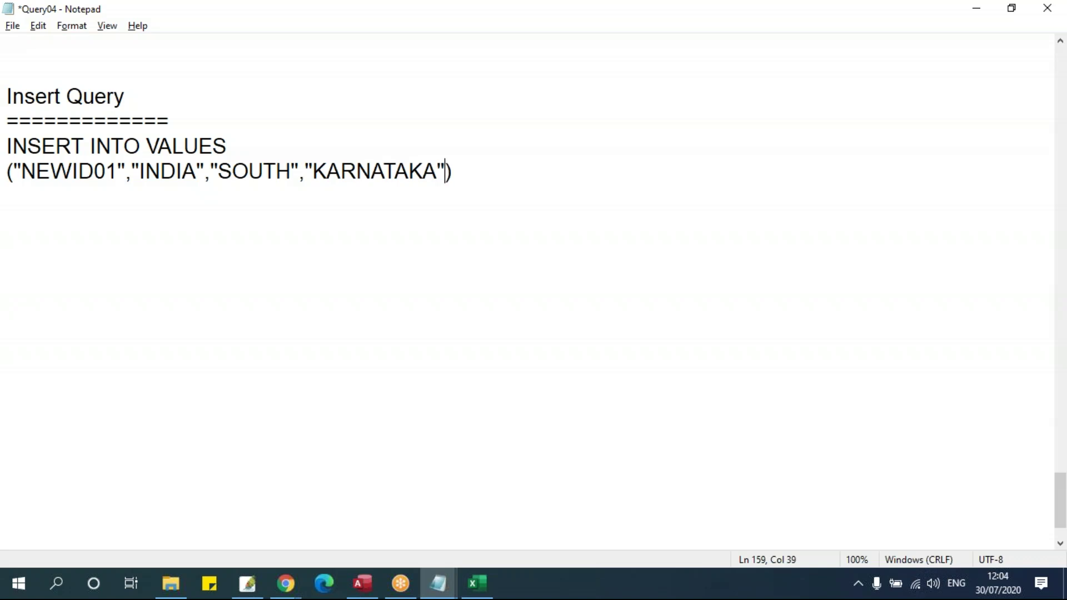
Complete the value list in Query04 with "BANGALORE" and "560054", checking the last two Location columns in Access
key(alt+Tab)
key(alt+Tab)
text(,"BANGALORE",)
key(alt+Tab)
key(alt+Tab)
text("5600)
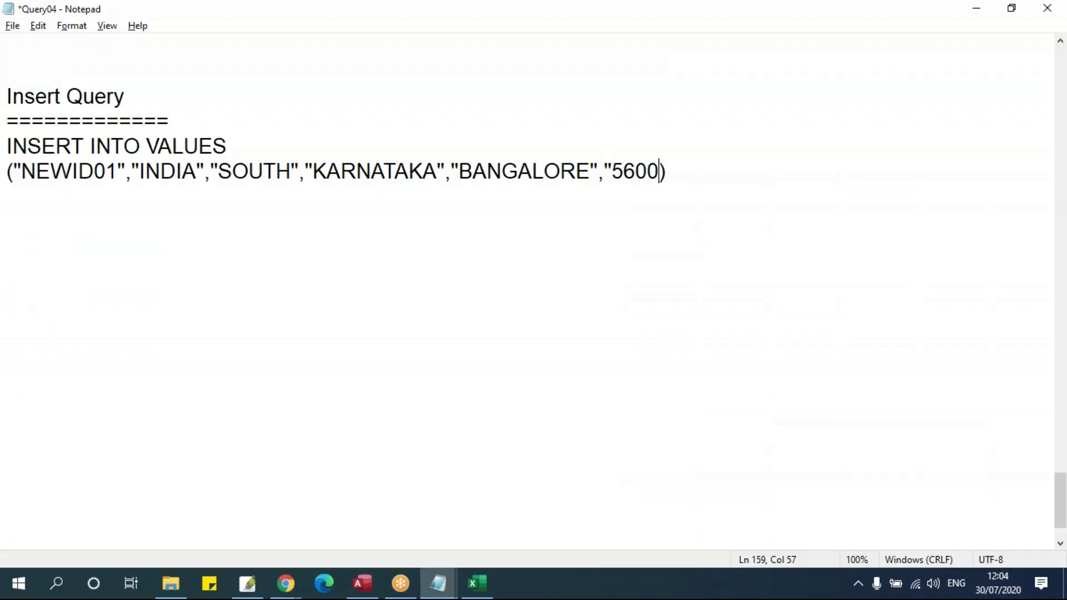
text(54")
Copy the complete INSERT statement from Query04 into the SQL of Query1 in Access
click(410, 368)
drag(7, 146, 727, 178)
click(183, 172)
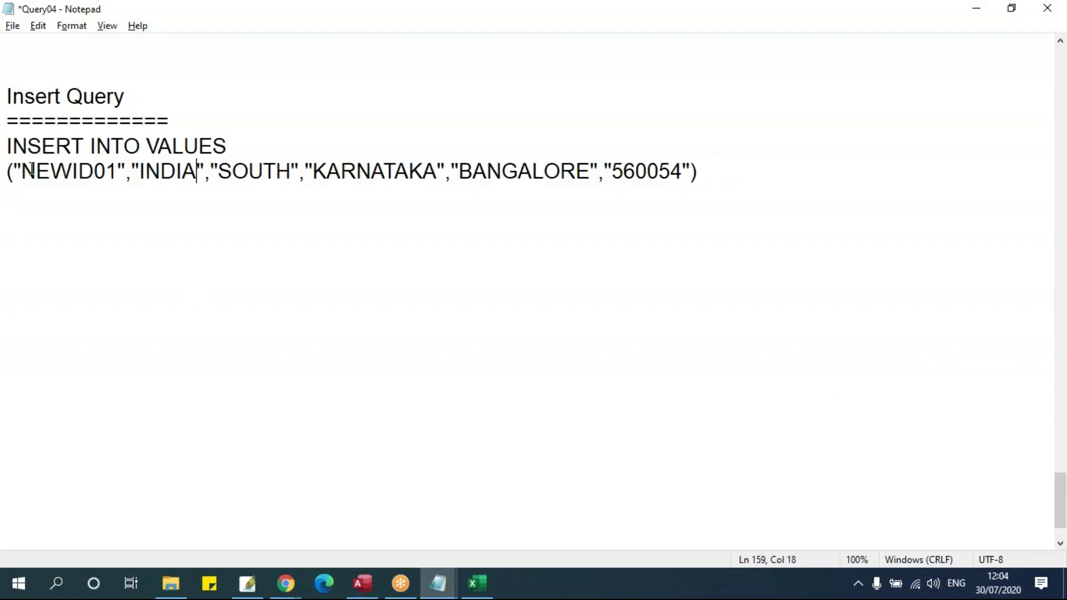
shift+click(9, 152)
drag(265, 177, 698, 191)
key(ctrl+c)
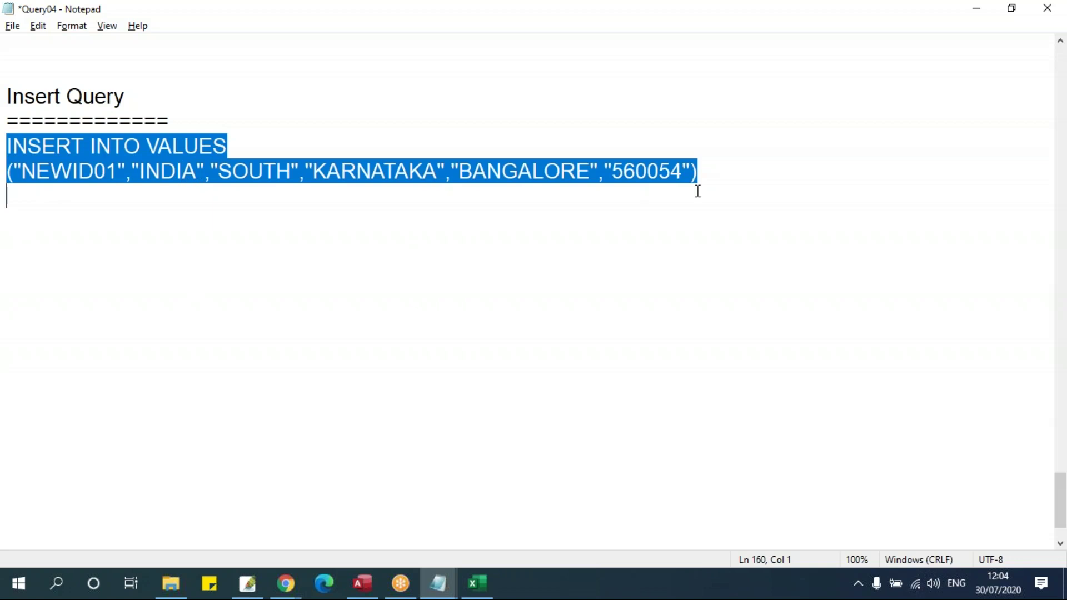
key(alt+Tab)
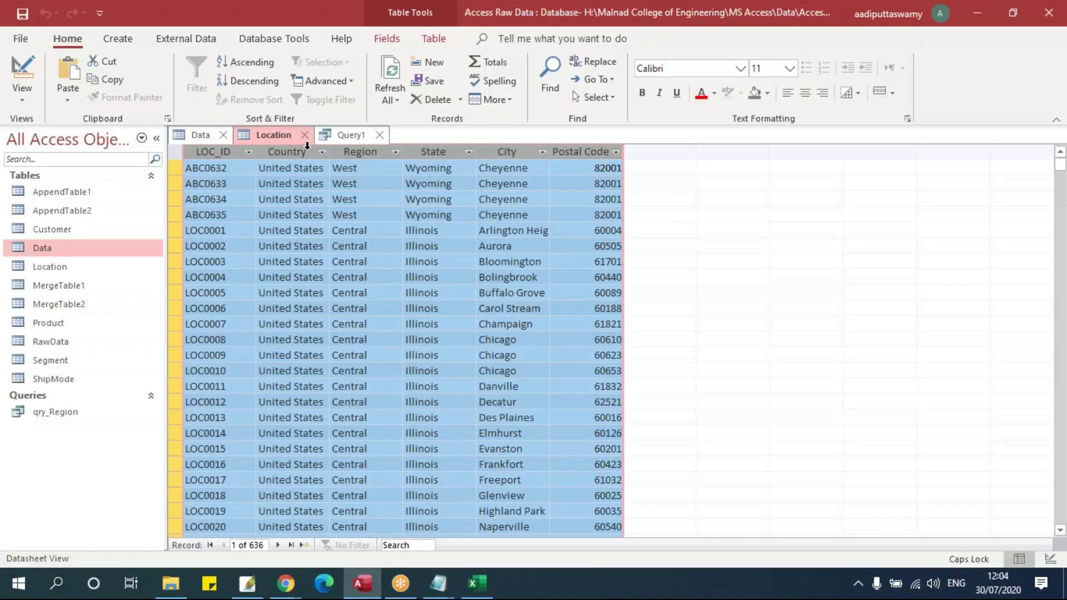
click(354, 136)
key(ctrl+v)
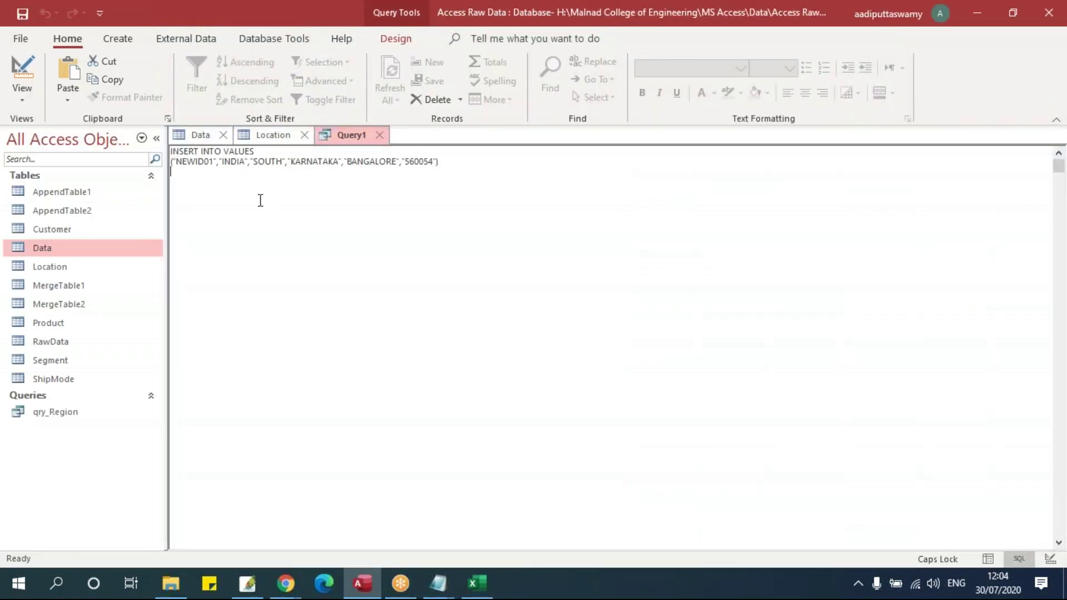
Try to run the INSERT statement in Query1
click(269, 167)
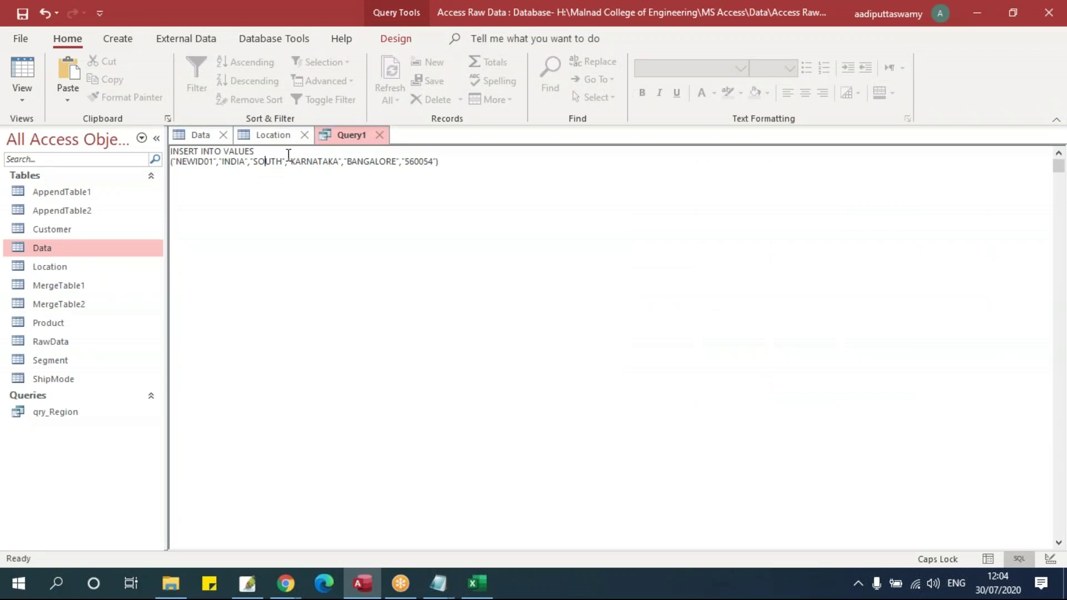
click(439, 584)
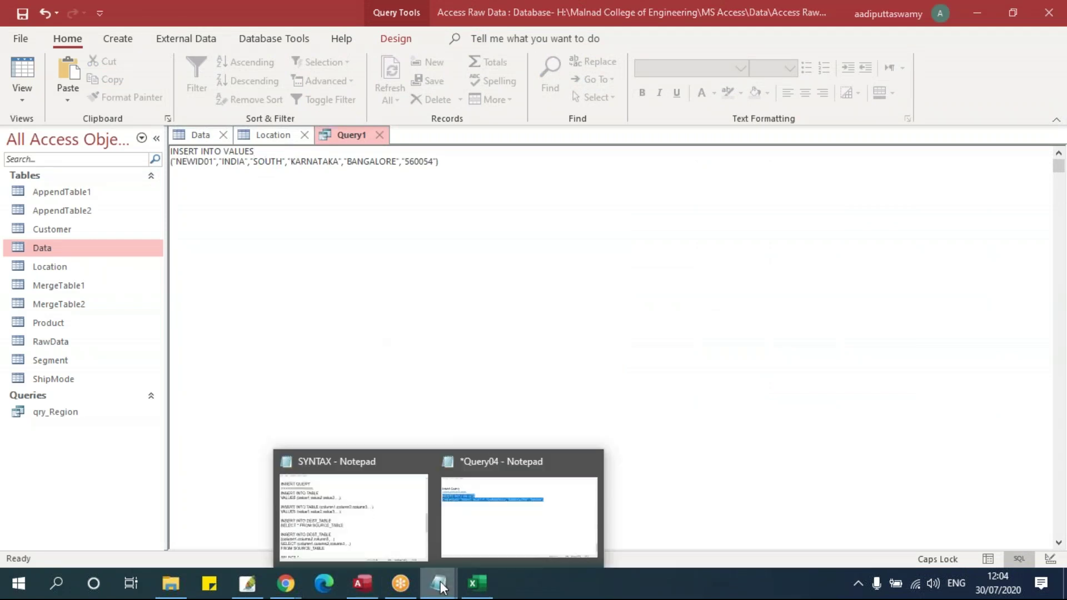
click(339, 267)
click(284, 161)
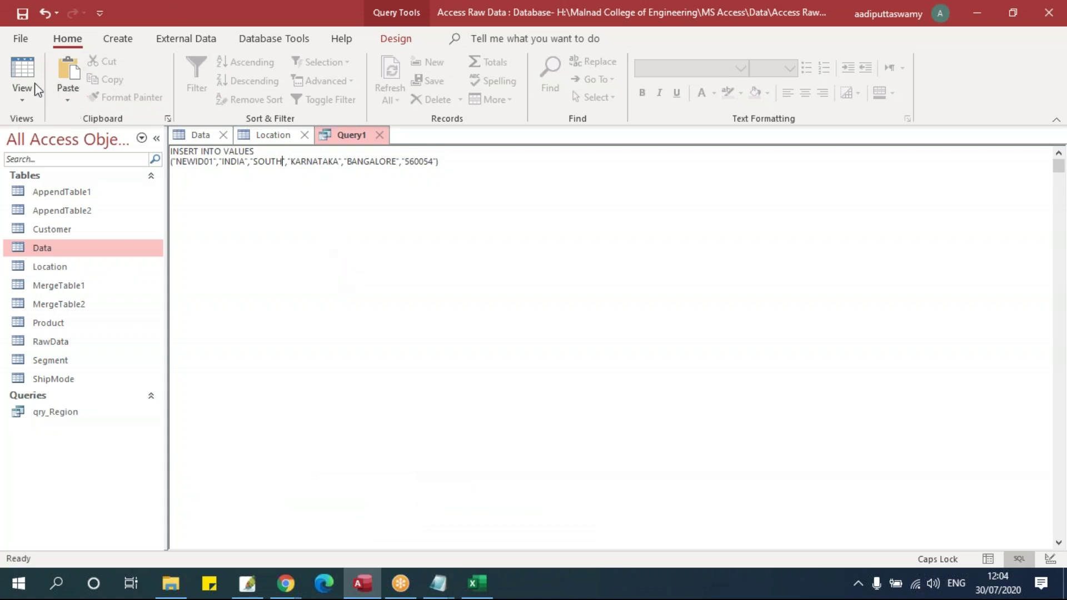
click(396, 39)
click(61, 81)
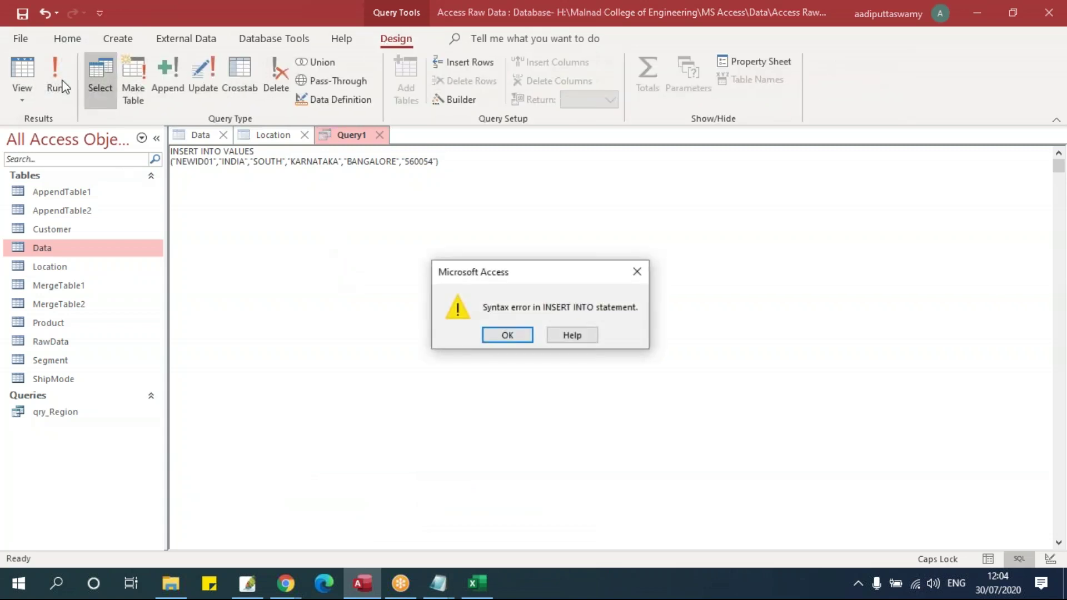
click(496, 335)
Add the table name LOCATION after INSERT INTO in Query1, and run it to append the row
click(323, 187)
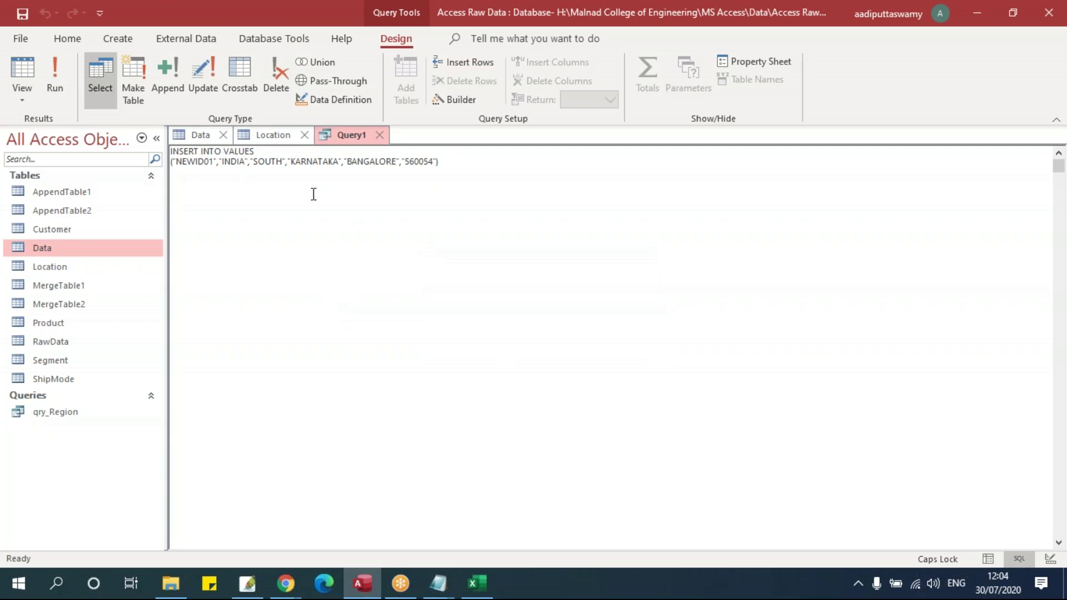
text(LOCATION)
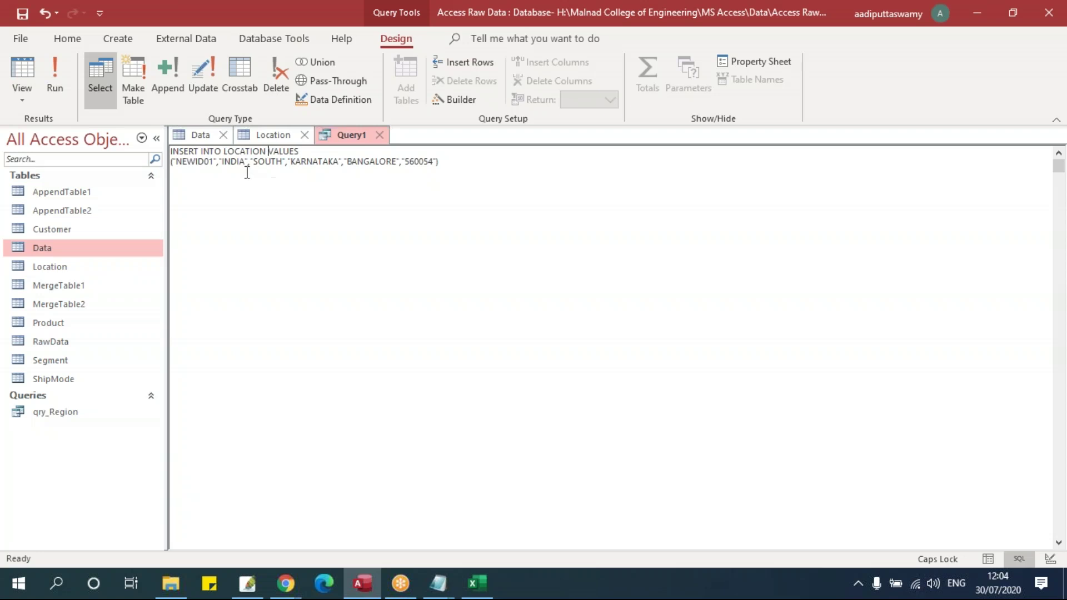
click(57, 85)
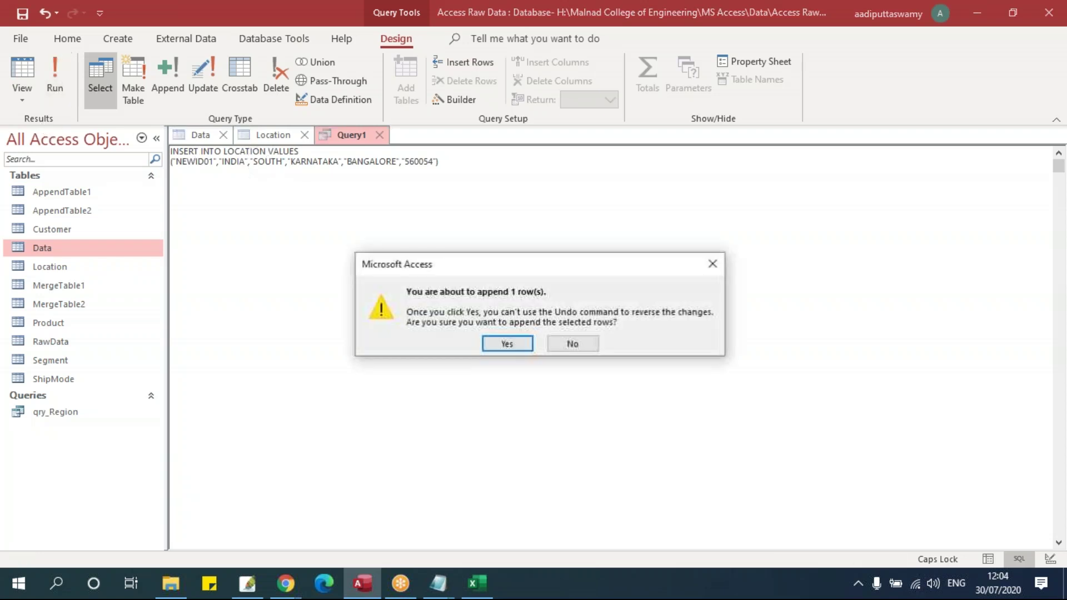
click(512, 342)
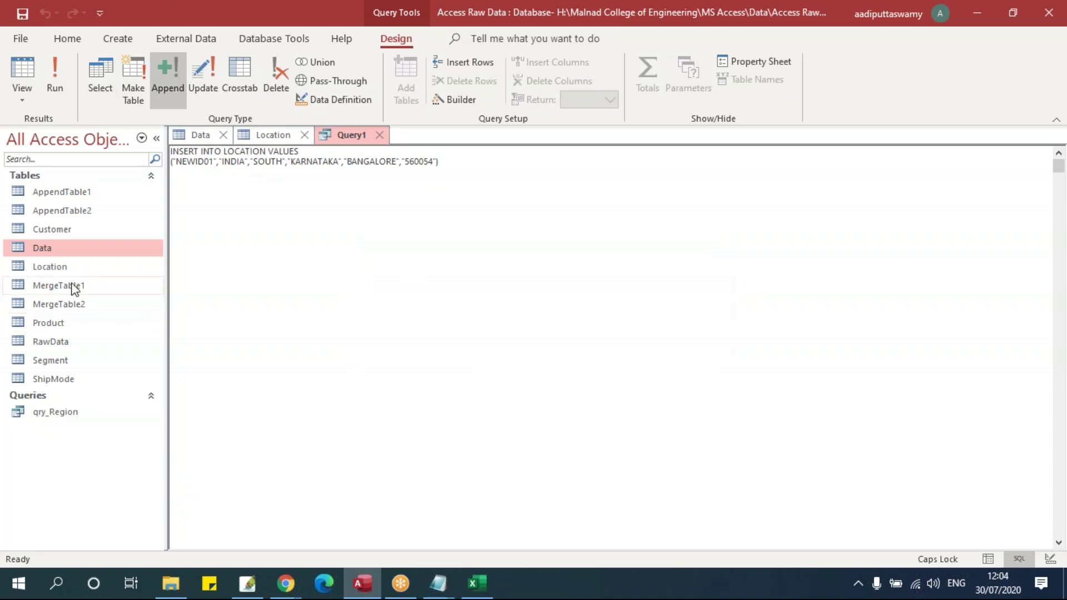
Open the Location table and sort it by LOC_ID in descending order to find the newly inserted record
double_click(68, 265)
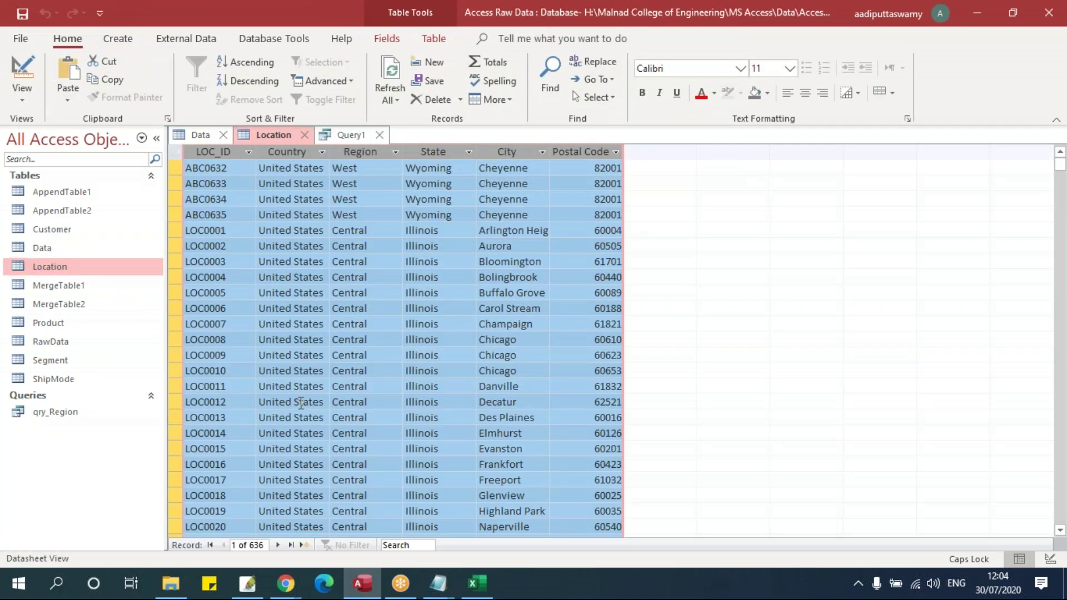
scroll(301, 403, down, 14)
click(291, 545)
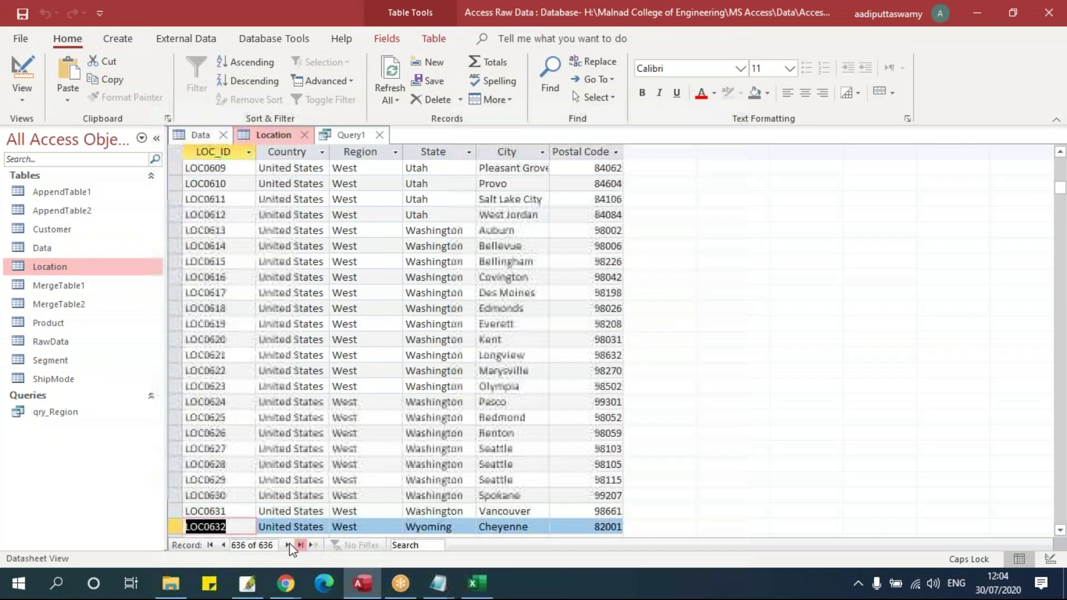
scroll(396, 345, up, 5)
scroll(396, 345, up, 20)
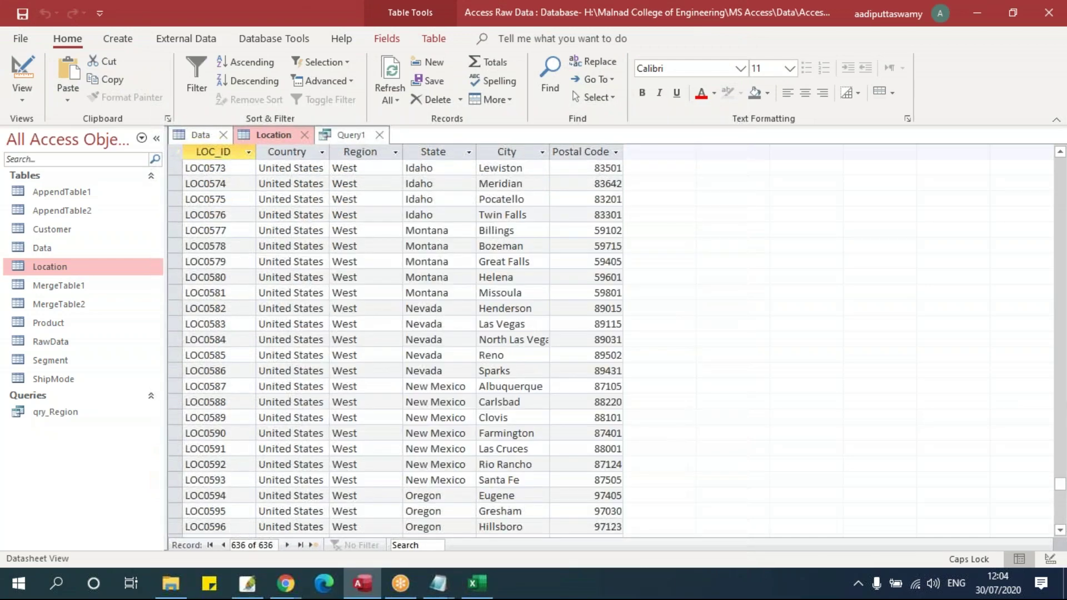
drag(1061, 475, 1063, 211)
click(176, 167)
click(259, 60)
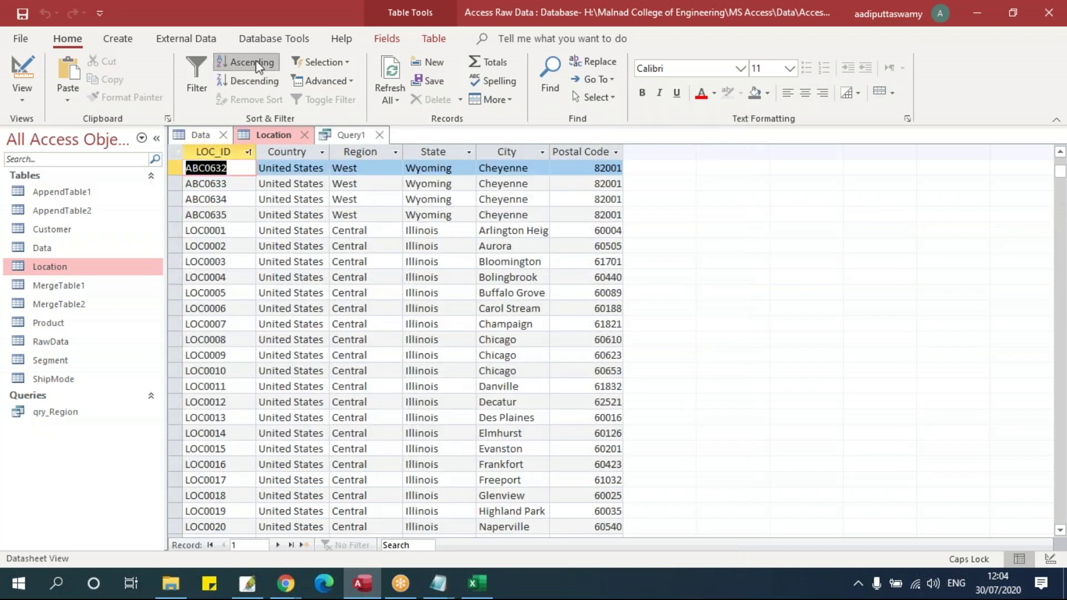
click(251, 81)
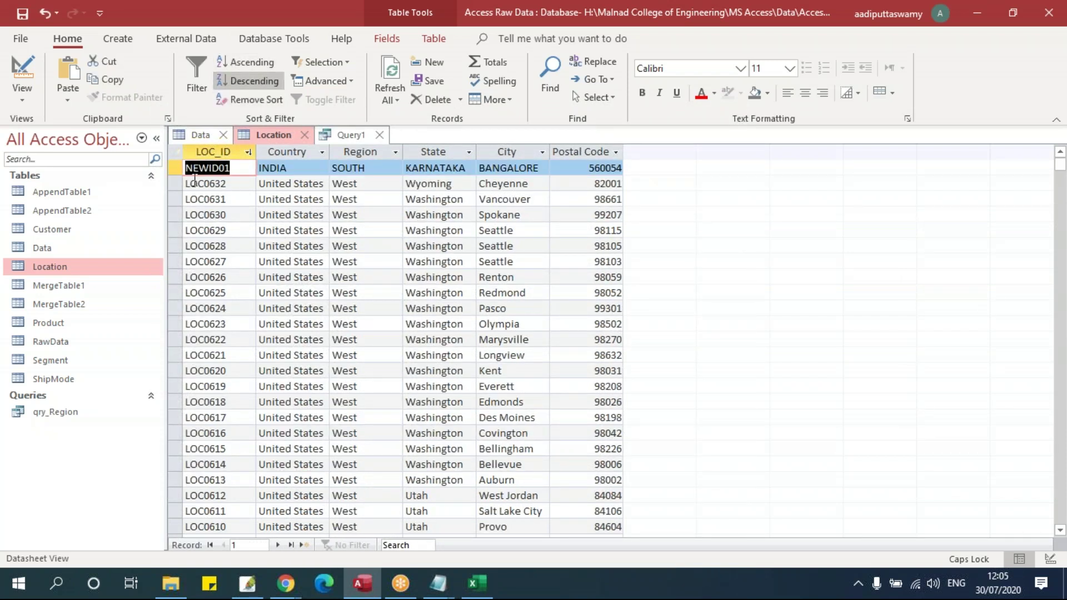
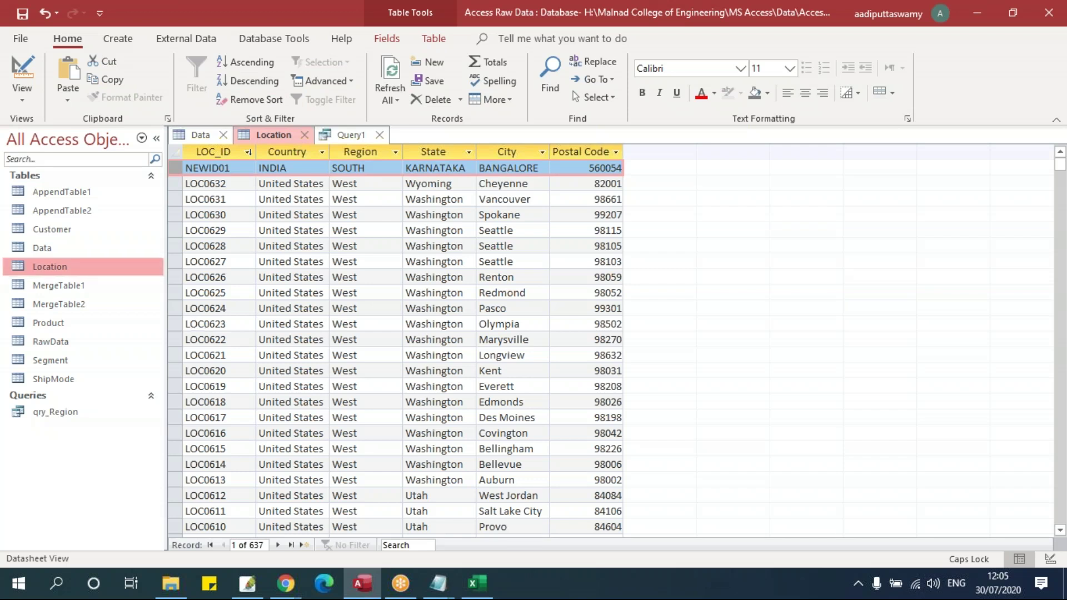
Remove the sort from the Location table and select its City column
click(250, 100)
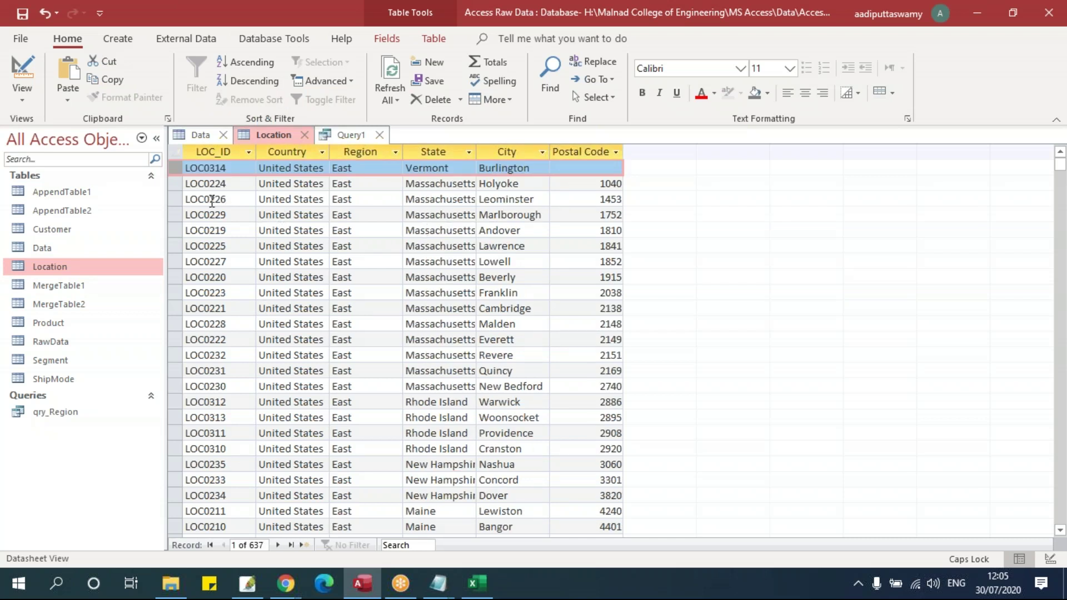
click(214, 152)
click(439, 151)
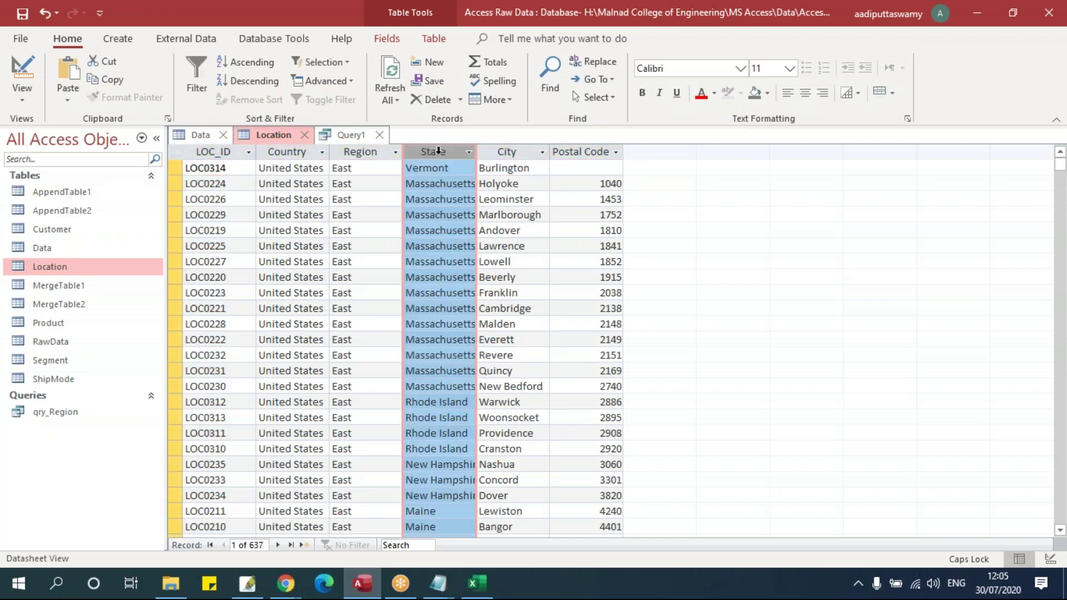
click(531, 152)
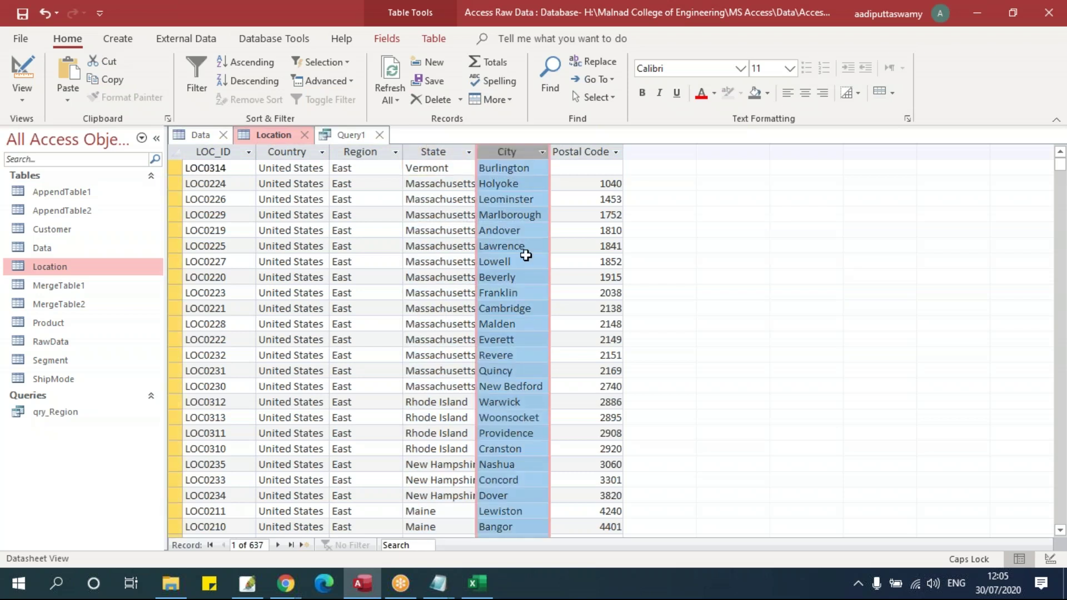
Duplicate the INSERT statement in the Query04 notes, leaving a blank line below the original
key(alt+Tab)
drag(7, 146, 743, 165)
key(ctrl+c)
click(551, 221)
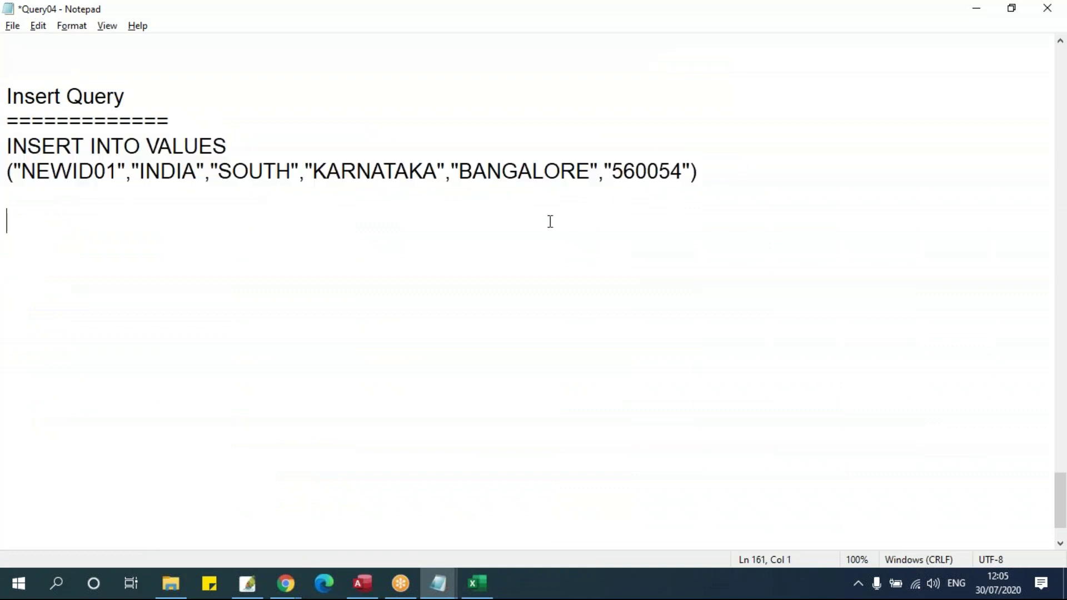
key(ctrl+v)
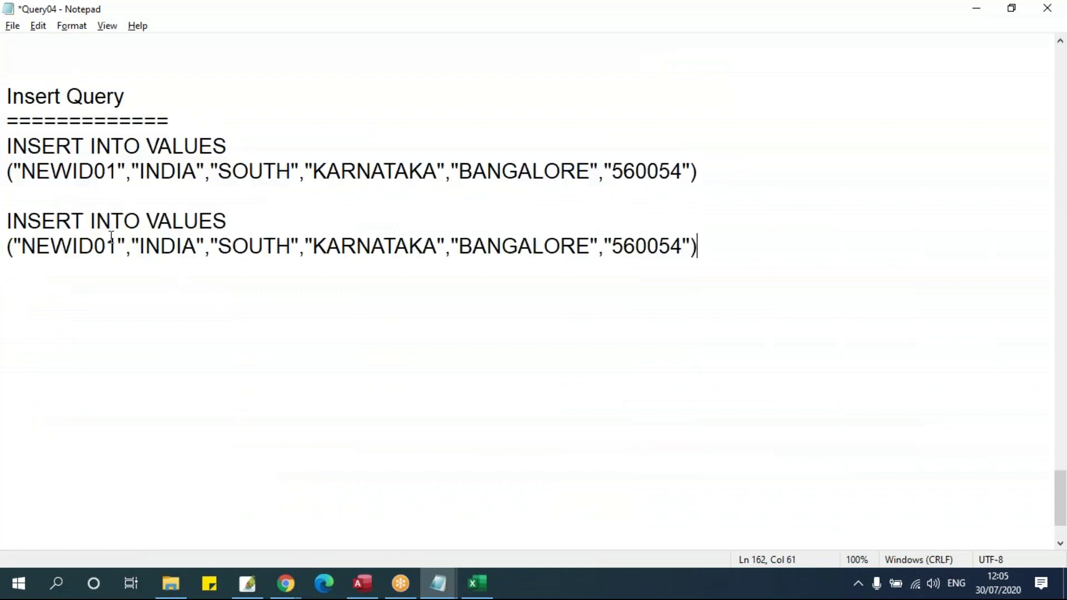
Insert the table name LOCATION before VALUES in both INSERT statements in Query04
click(161, 151)
text(LOCATIN)
key(BackSpace)
text(ON)
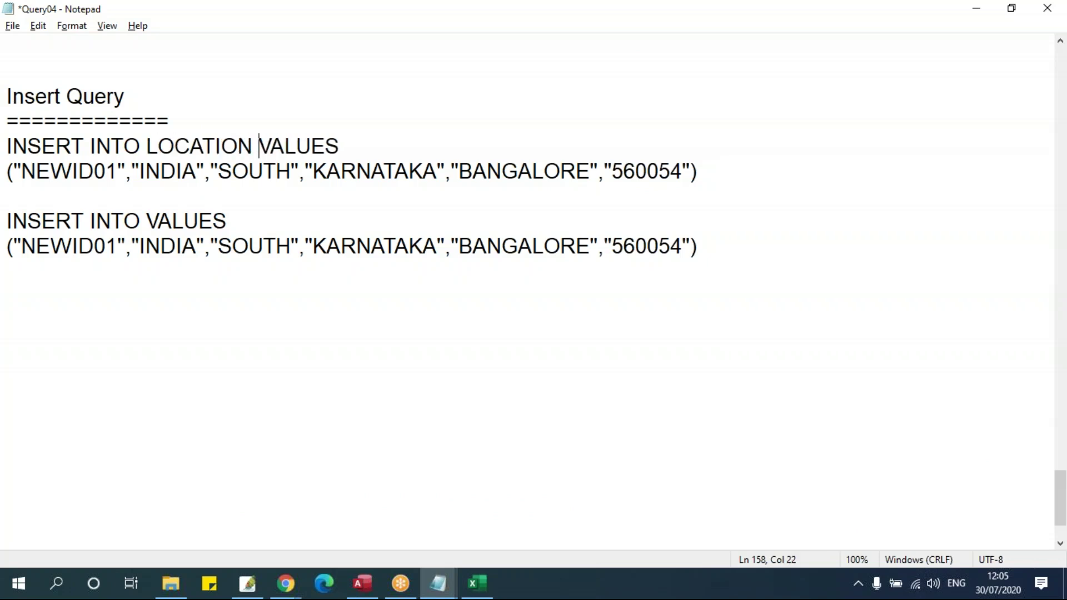
click(147, 222)
text(LOCATION)
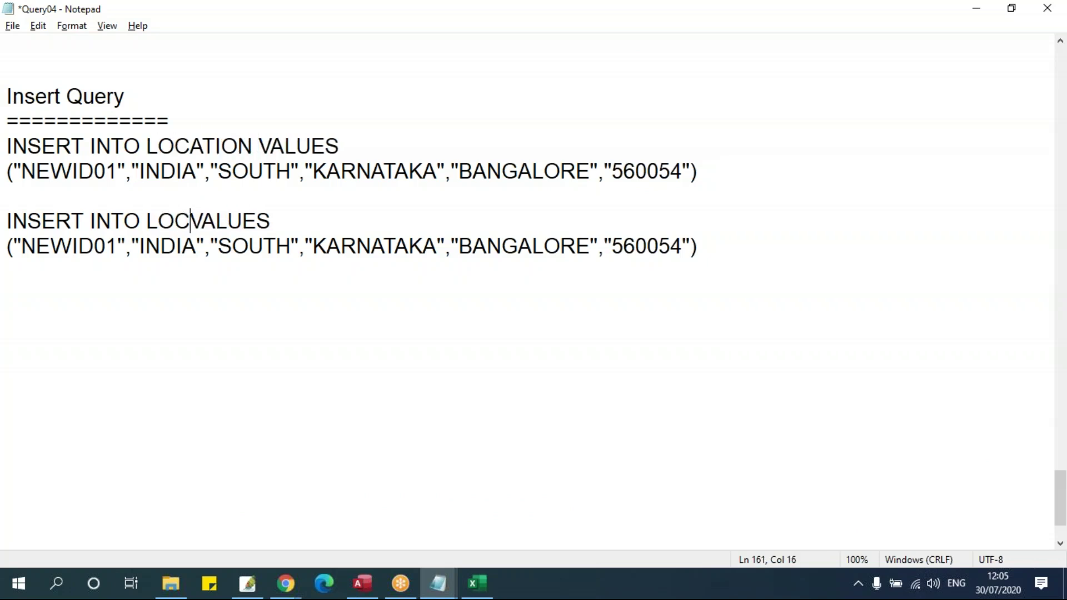
Split the second INSERT statement after LOCATION, adding an empty pair of parentheses on its own line above VALUES
click(6, 295)
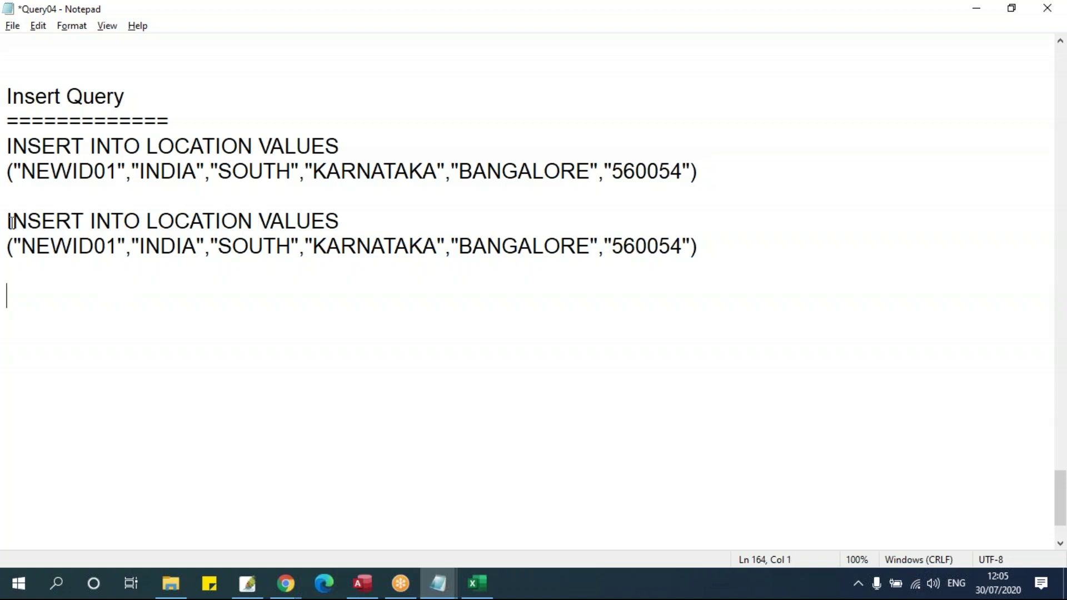
click(201, 221)
click(284, 221)
key(Left)
key(Left)
key(Return)
text(())
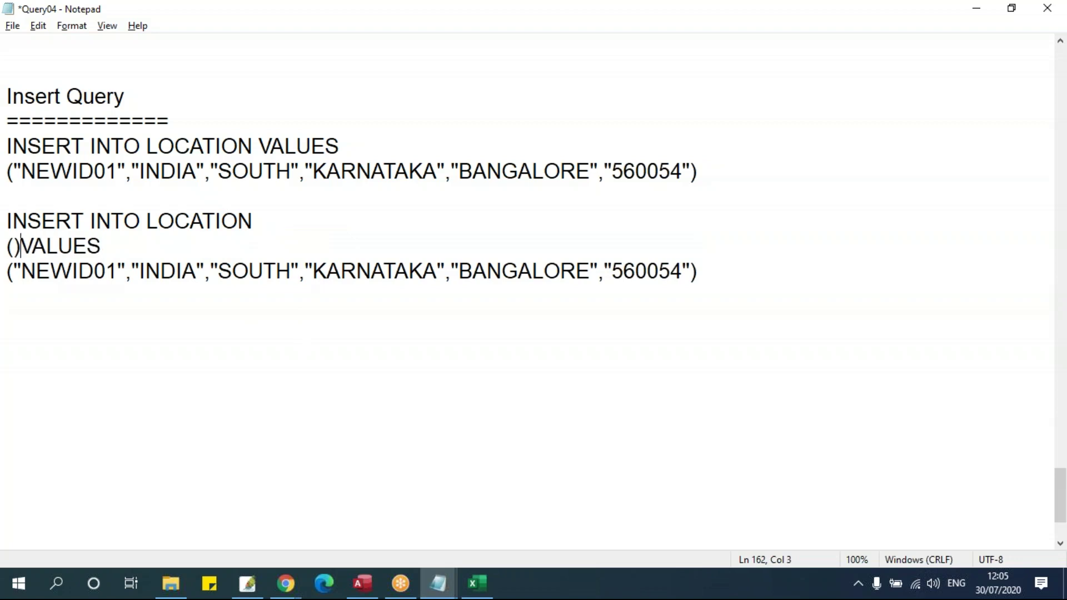
key(Return)
Enter LOC_ID followed by a comma as the first column in the second INSERT statement's empty parentheses in Query04
key(alt+Tab)
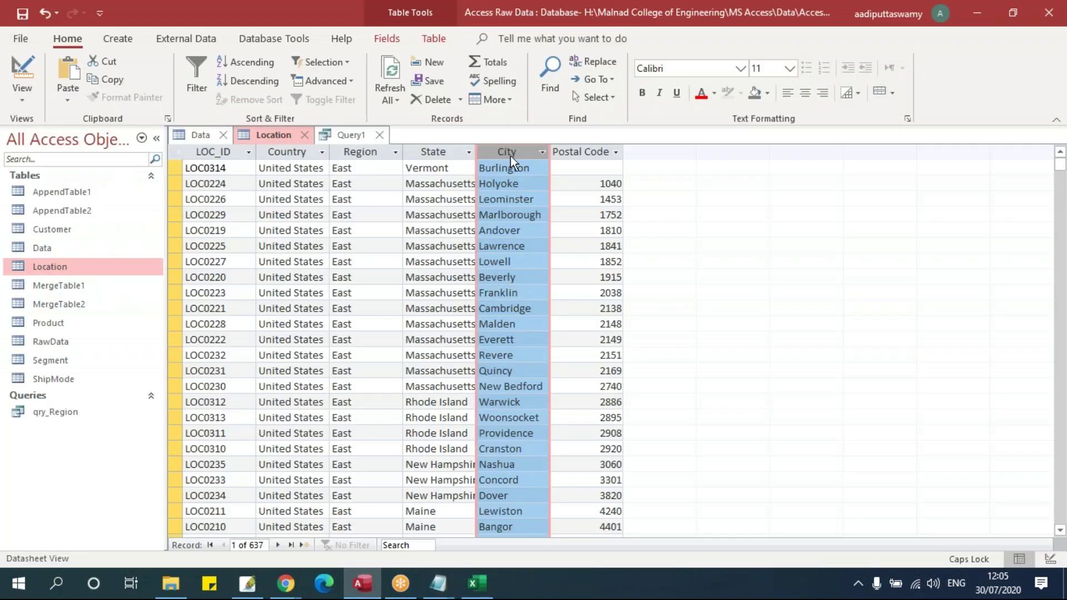
key(alt+Tab)
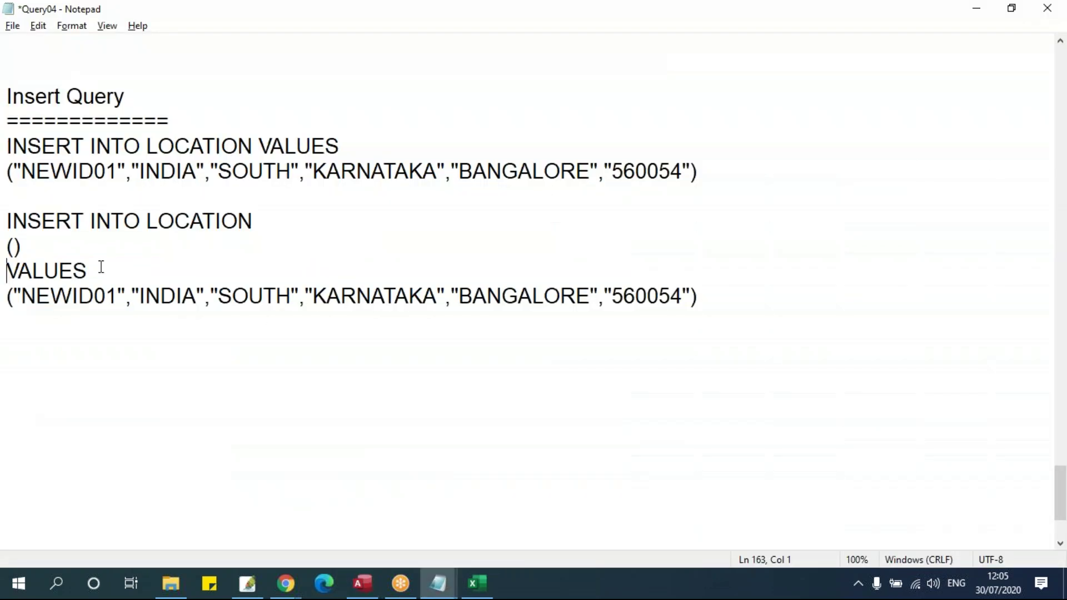
key(Up)
key(alt+Tab)
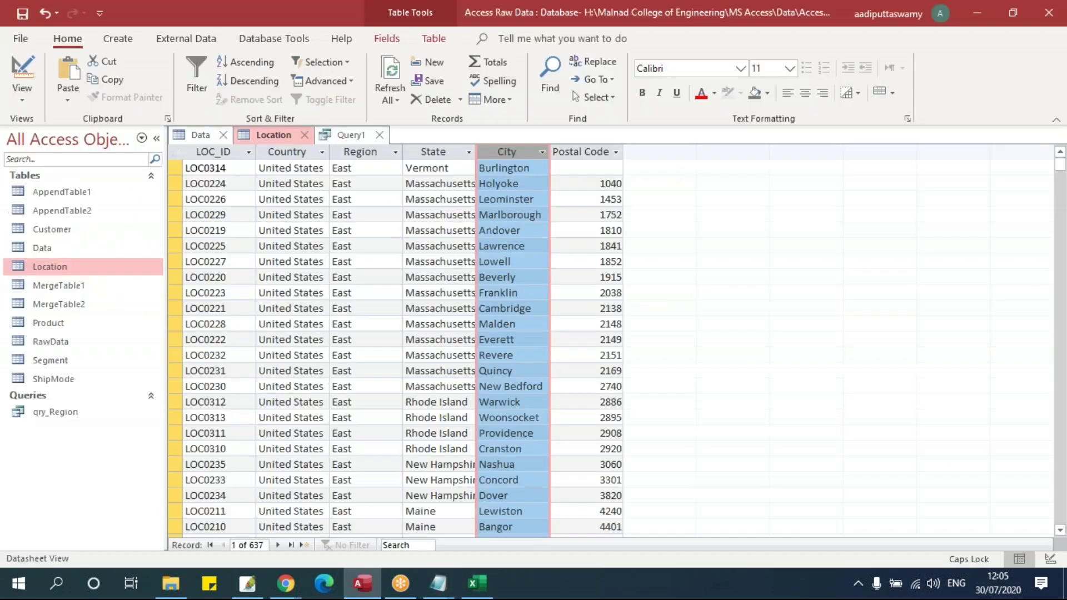
key(alt+Tab)
key(Right)
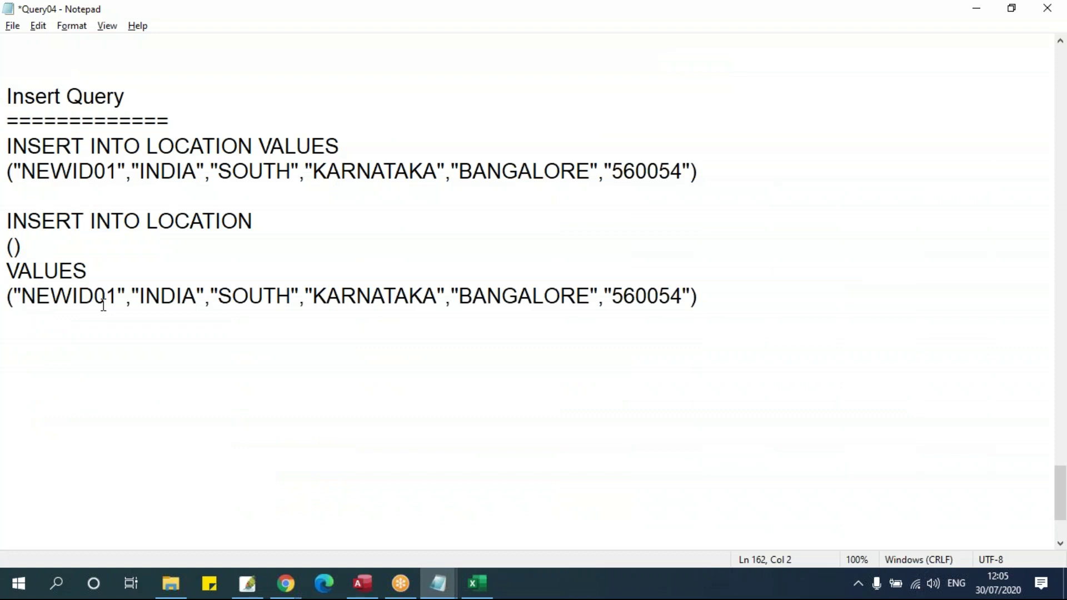
text(LOC_id)
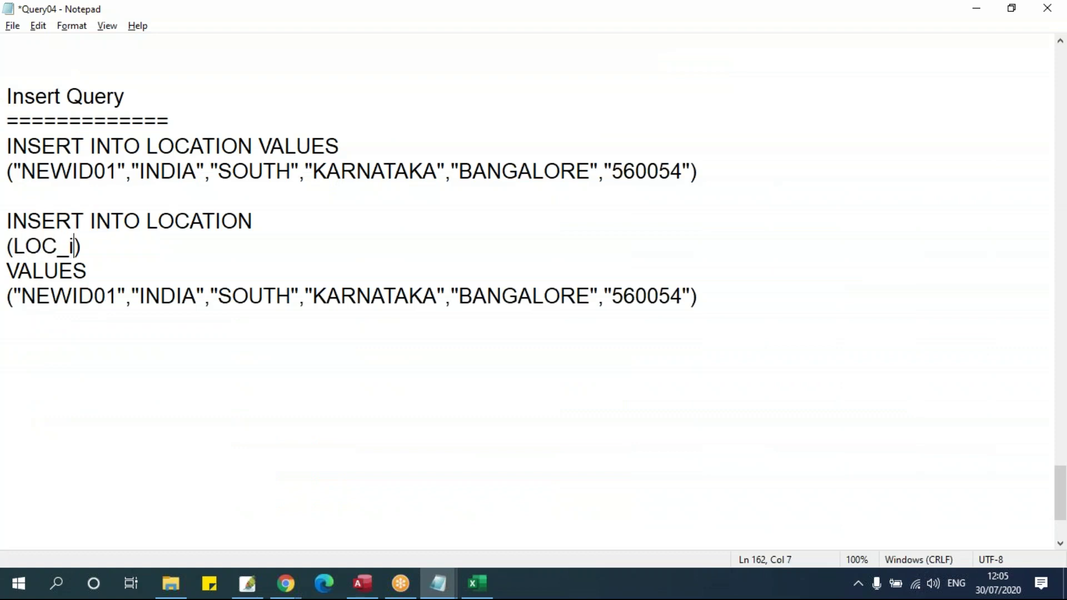
key(BackSpace)
key(BackSpace)
text(ID,)
Complete the column list of the second INSERT statement with State and City, matching the Location table's field names
key(alt+Tab)
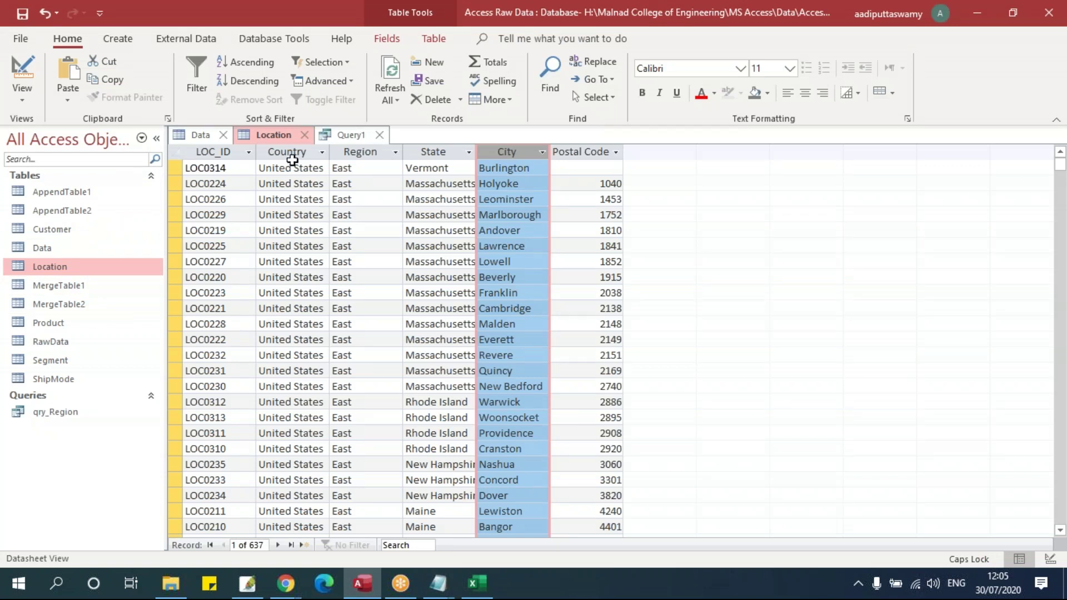
key(alt+Tab)
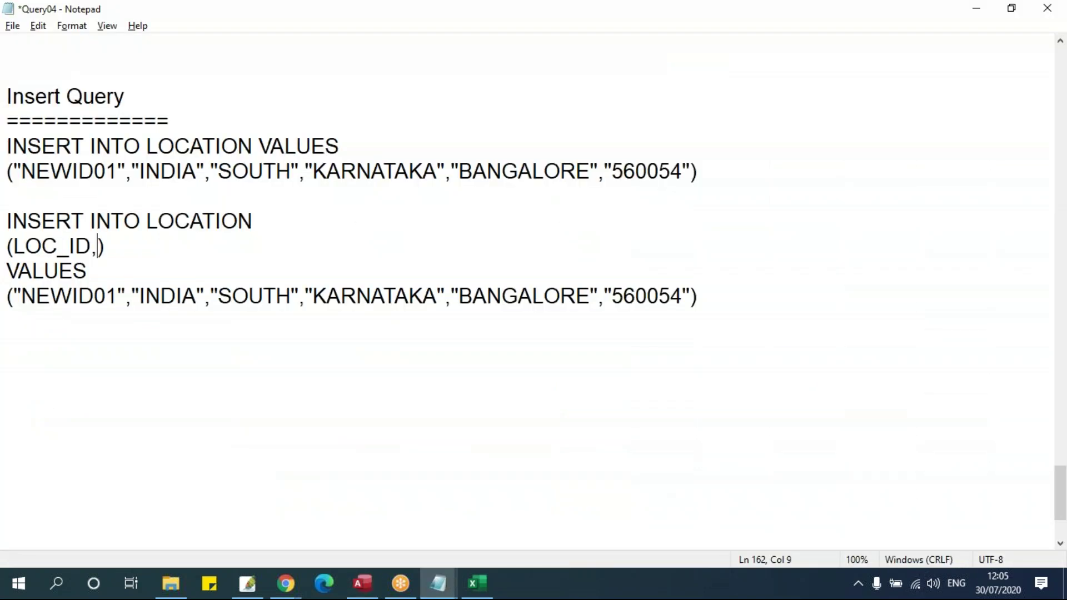
text(State,)
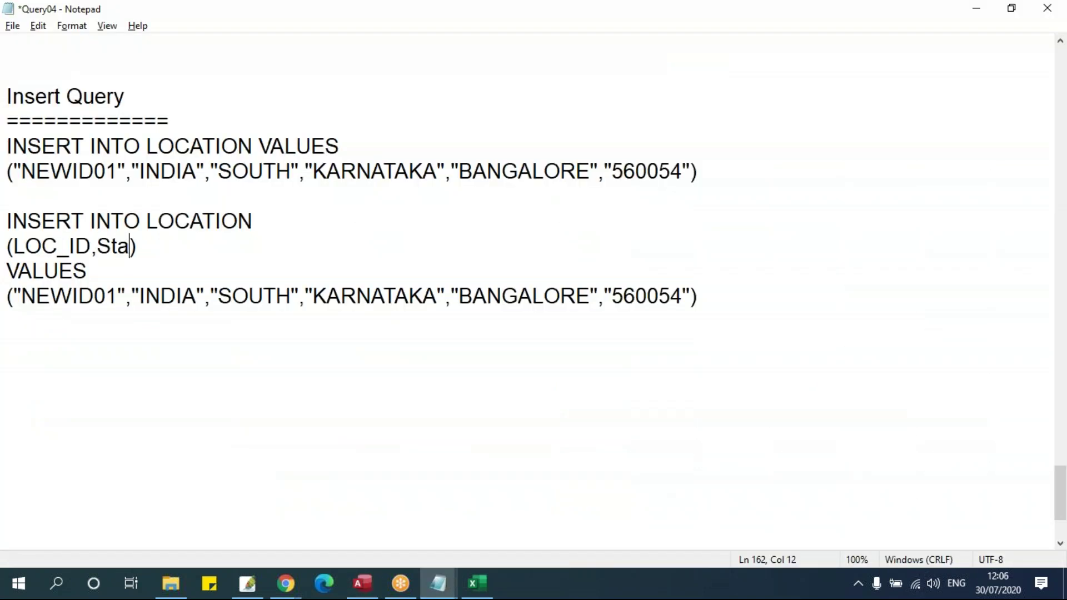
text(CIty)
key(BackSpace)
key(BackSpace)
key(BackSpace)
text(it)
Compare the LOC_ID, State and City columns of the Location table with the statement's column list and the first statement's full values
key(alt+Tab)
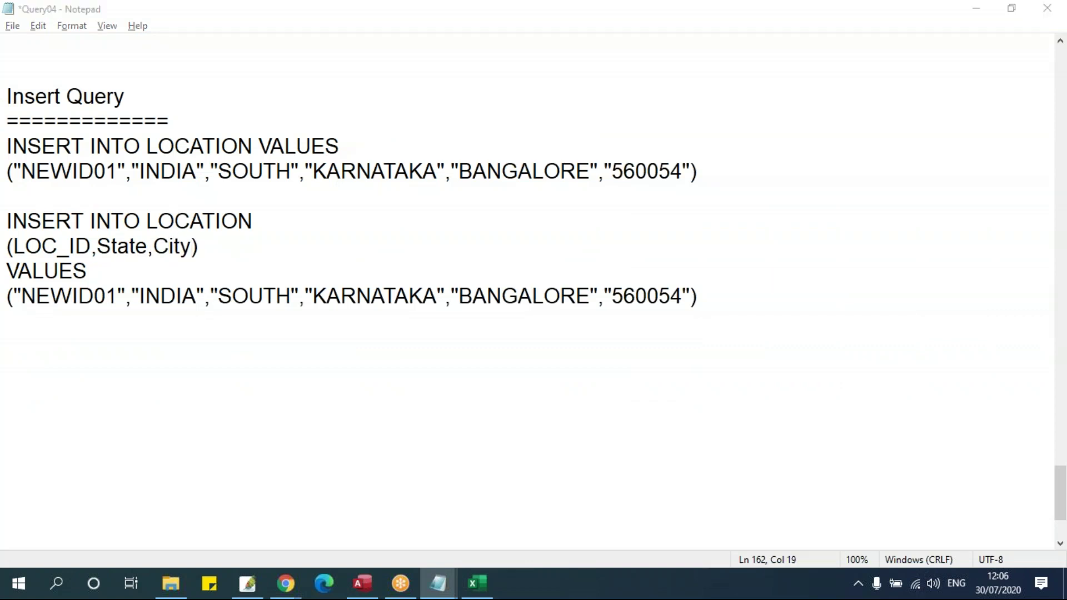
click(223, 152)
click(443, 152)
click(506, 152)
key(alt+Tab)
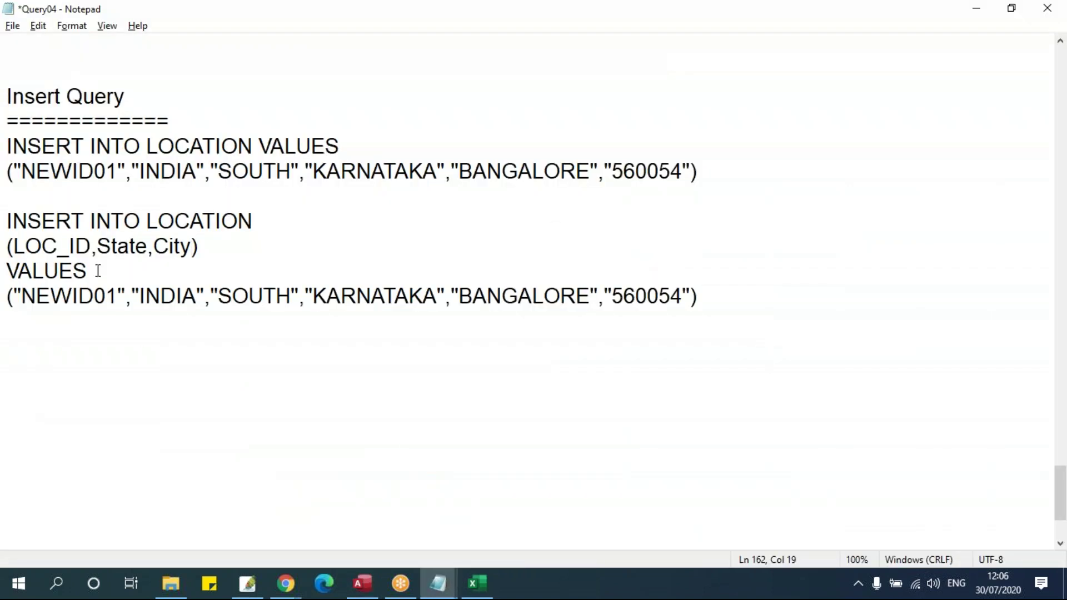
drag(13, 246, 92, 246)
click(96, 246)
click(178, 246)
drag(7, 171, 801, 182)
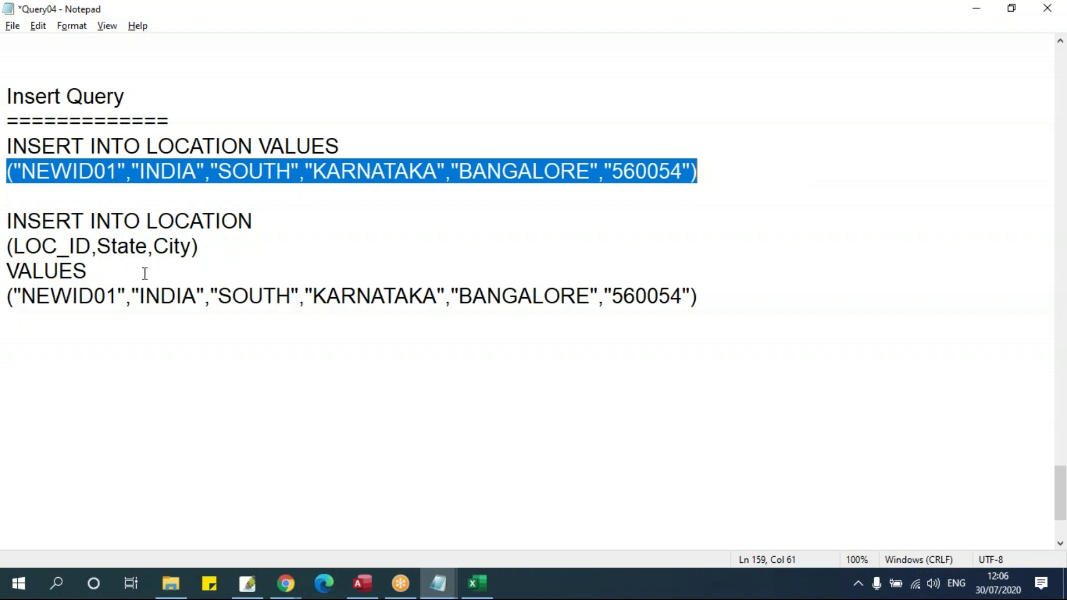
click(130, 231)
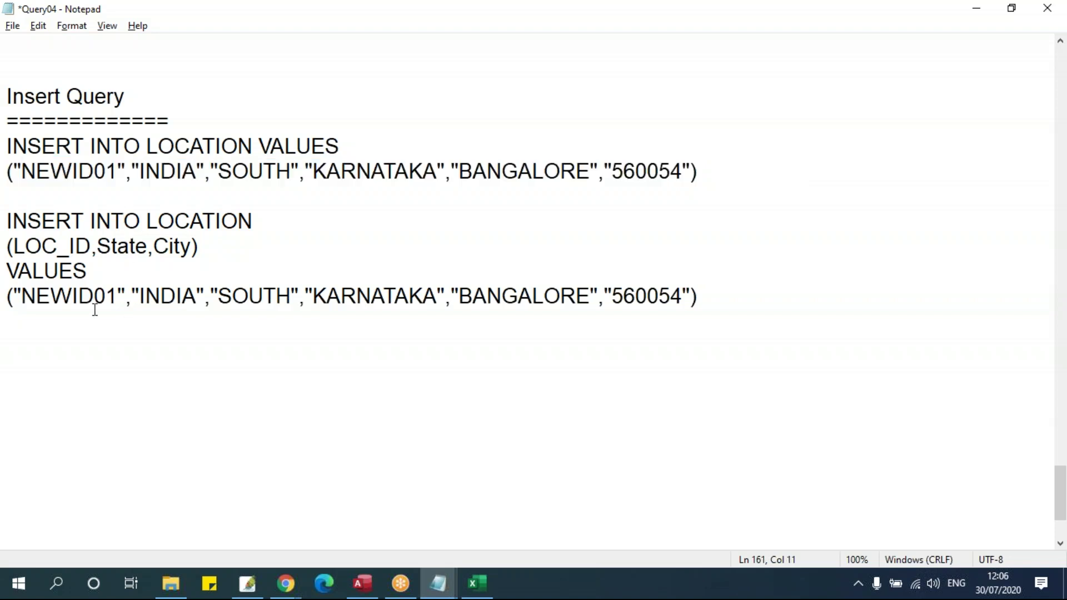
Change the ID in the second statement's values to NEWID02 and remove the "INDIA" and "SOUTH" values
drag(119, 296, 112, 298)
text(2)
drag(131, 291, 305, 305)
key(Delete)
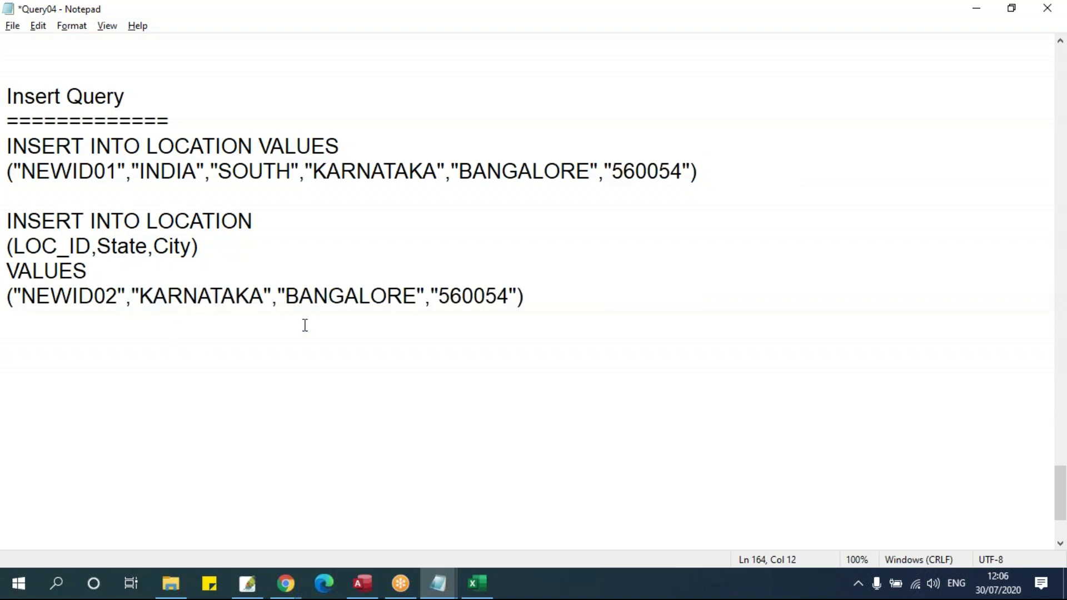
Replace the state value KARNATAKA with TAMIL NADU in the second INSERT statement
key(Right)
key(Right)
key(Right)
key(Right)
key(Right)
key(Right)
key(Right)
key(Right)
key(BackSpace)
key(BackSpace)
key(BackSpace)
key(BackSpace)
key(BackSpace)
key(BackSpace)
key(BackSpace)
key(BackSpace)
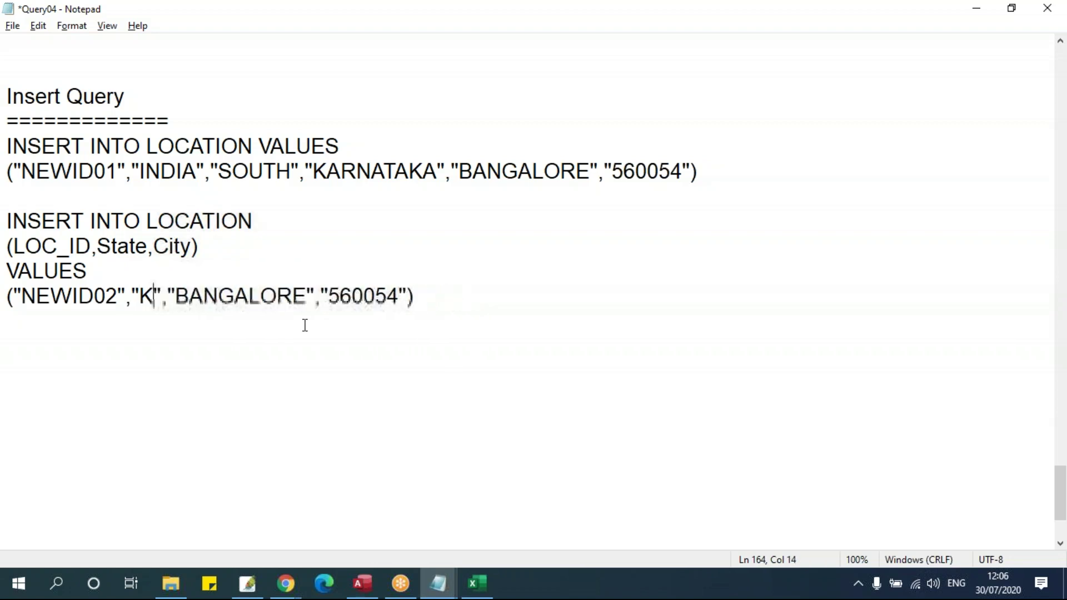
key(BackSpace)
text(tami)
key(BackSpace)
key(BackSpace)
key(BackSpace)
key(BackSpace)
text(TAMI)
text(L NAGDU)
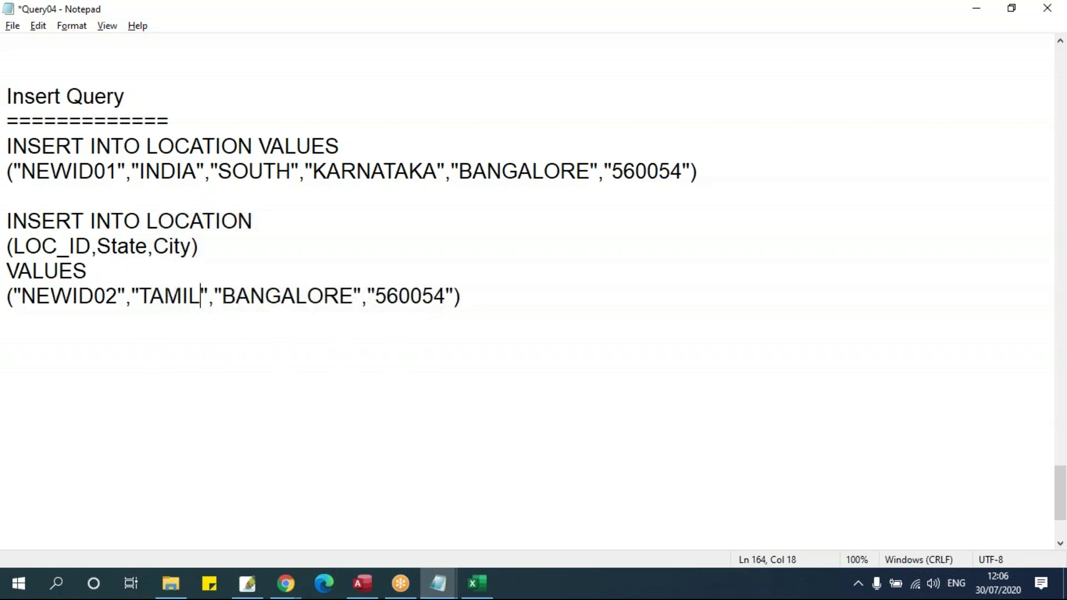
key(BackSpace)
key(BackSpace)
key(BackSpace)
text(DU)
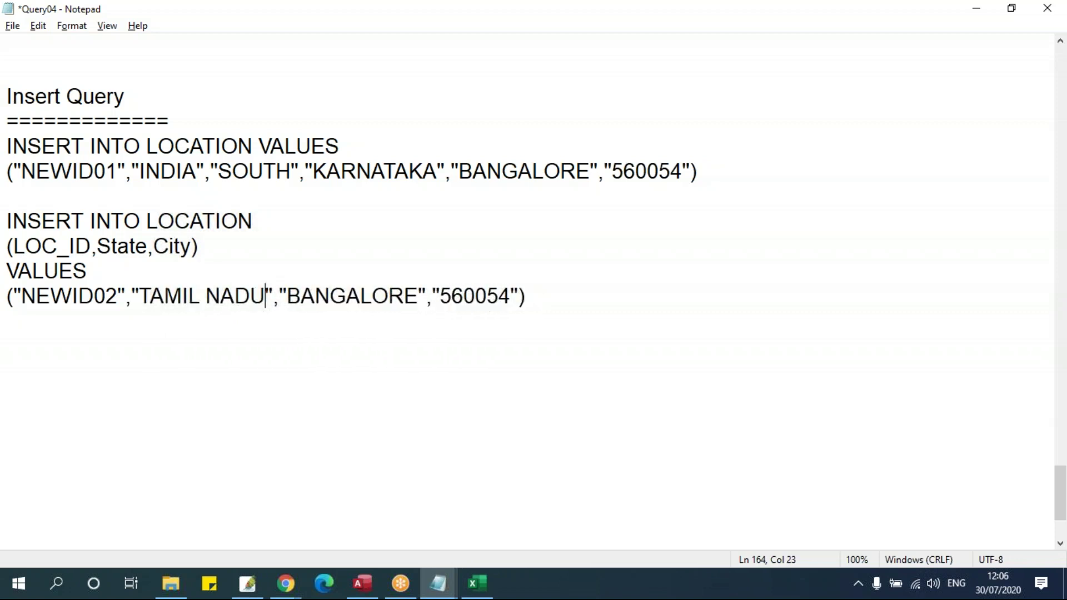
Replace the city value BANGALORE with CHENNAI in the second INSERT statement and remove the postal code value after it
drag(286, 296, 417, 305)
text(CHENNAI)
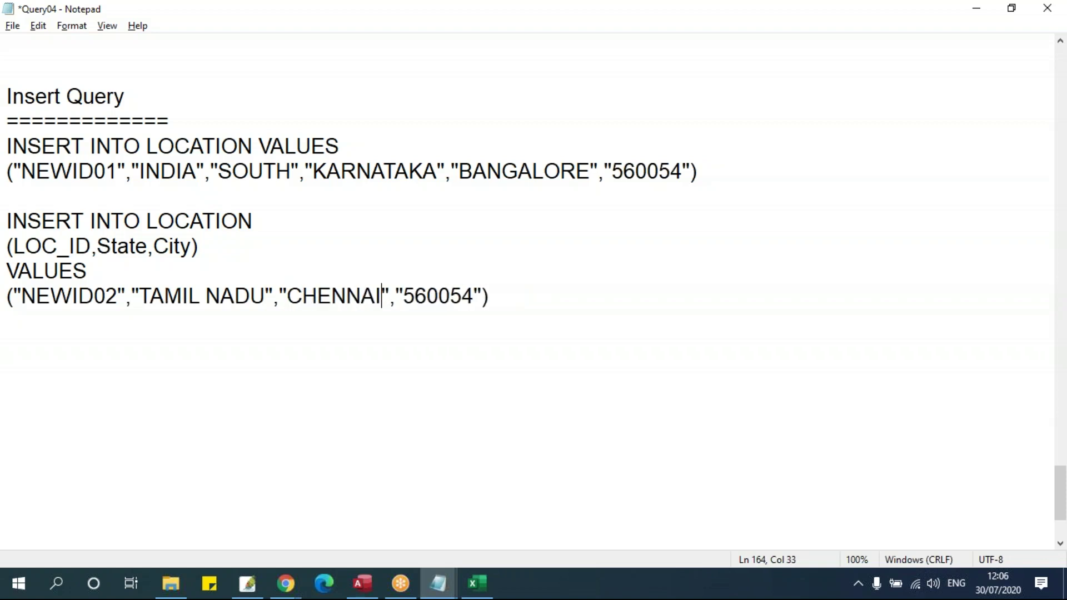
key(Delete)
key(Delete)
key(Delete)
key(Delete)
key(Delete)
key(Delete)
key(Delete)
key(Delete)
key(Delete)
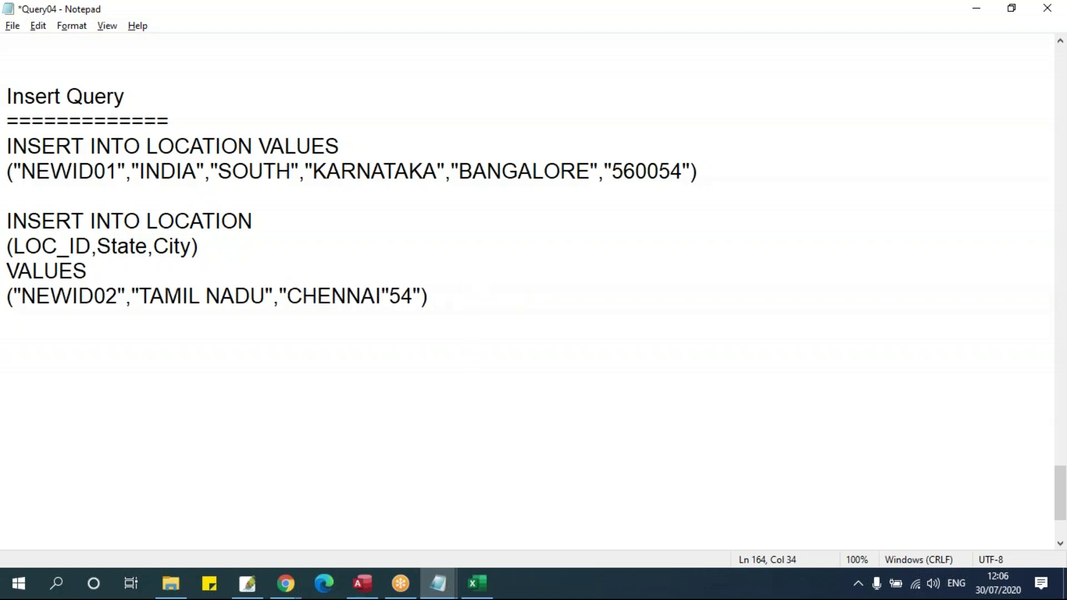
Check the columns against their values, and copy the complete second INSERT statement from the Query04 notes
click(48, 253)
click(49, 296)
click(165, 295)
click(332, 295)
drag(8, 220, 474, 296)
key(ctrl+c)
Switch to Access and replace all the SQL in Query1 with the copied INSERT statement
key(alt+Tab)
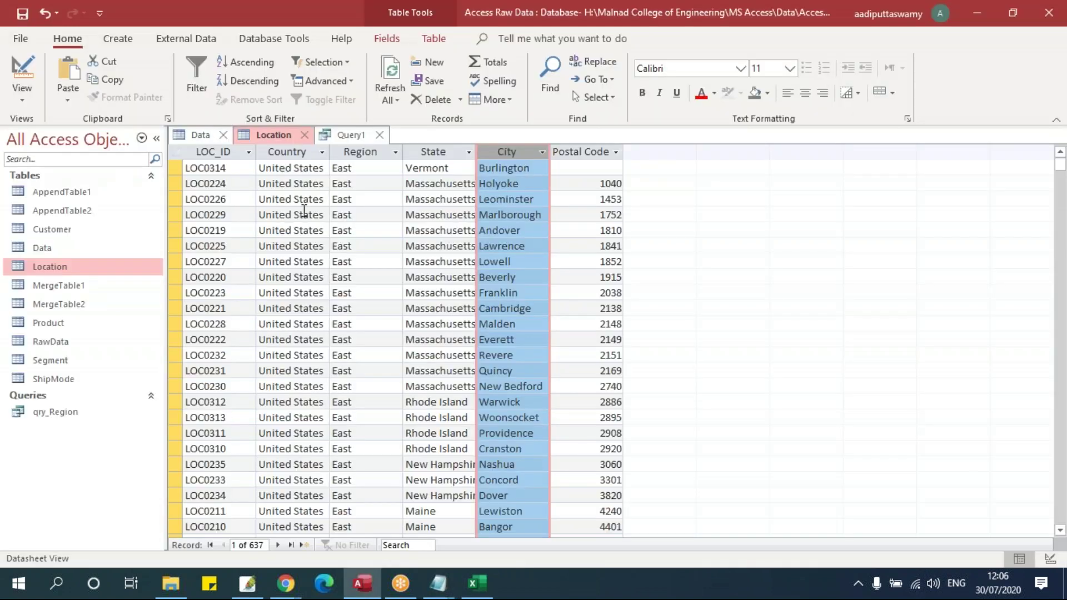
right_click(282, 139)
click(345, 136)
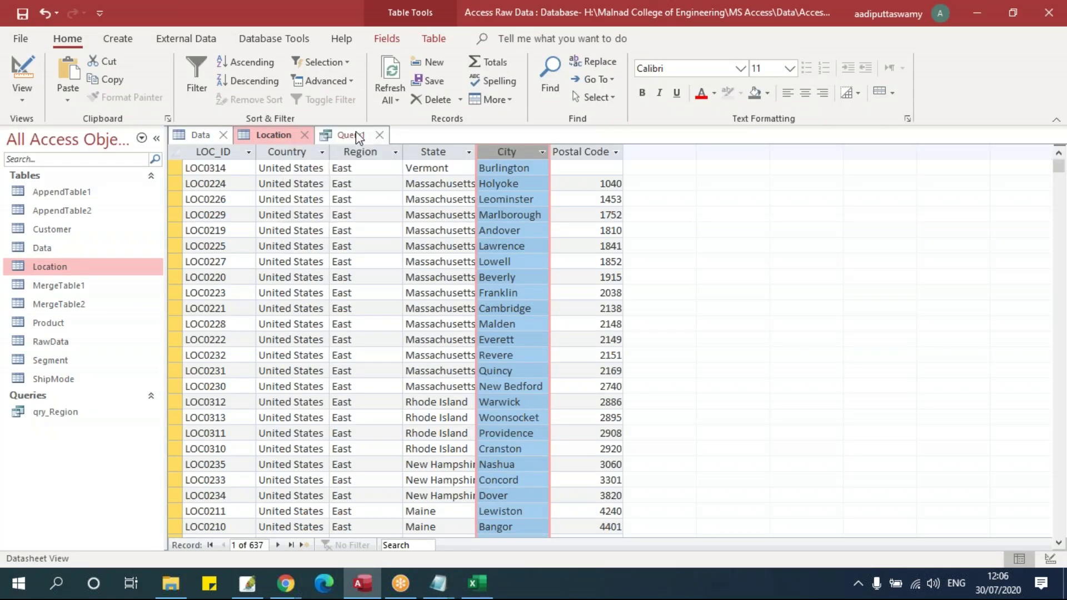
right_click(353, 136)
click(477, 189)
key(ctrl+a)
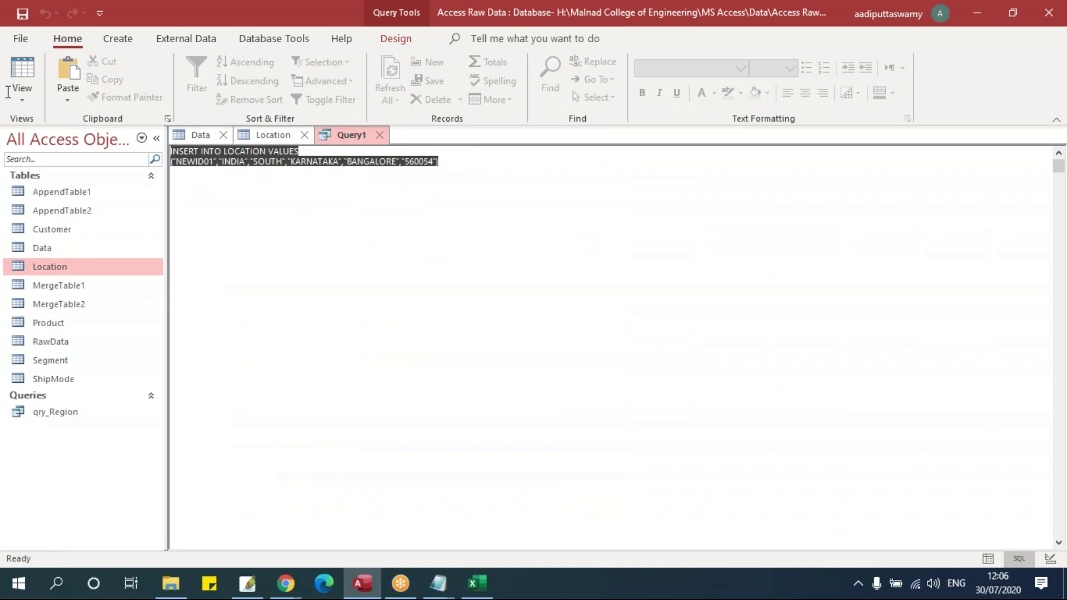
key(ctrl+v)
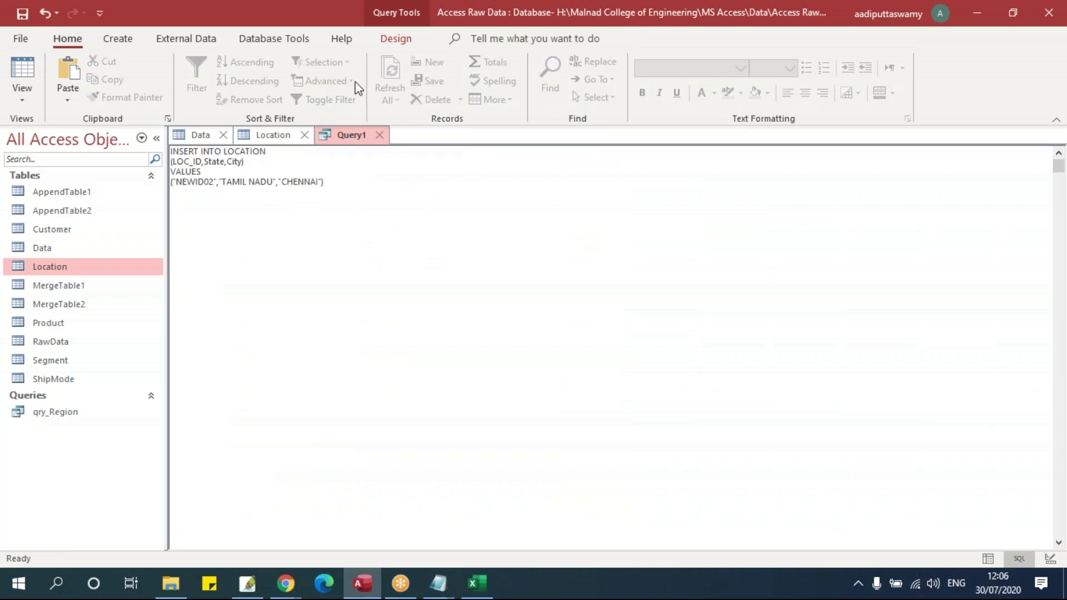
Run the append query Query1 and accept adding the row to the Location table
click(395, 39)
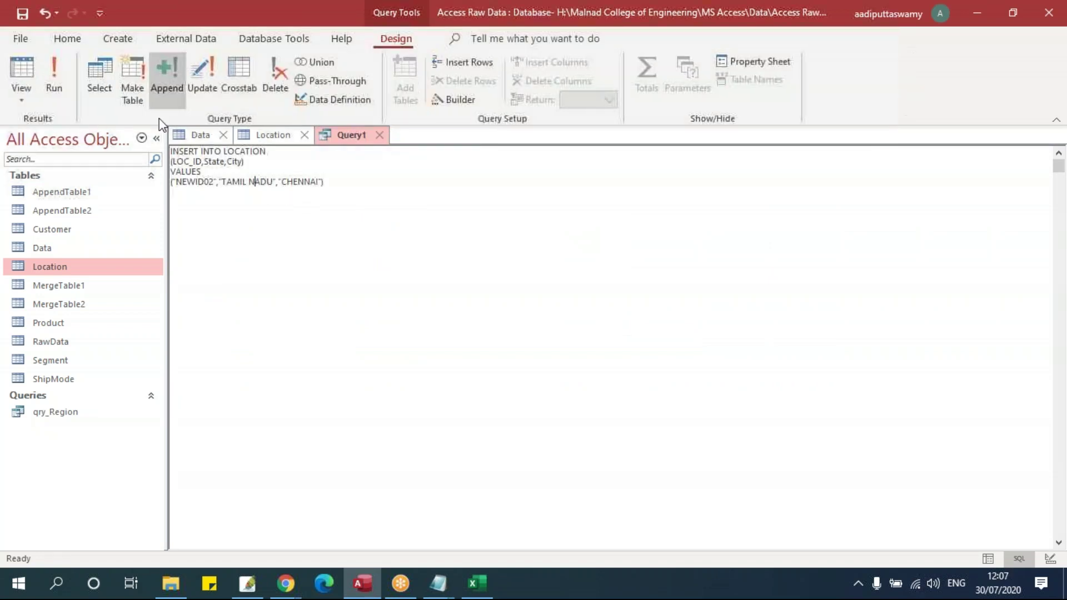
click(55, 81)
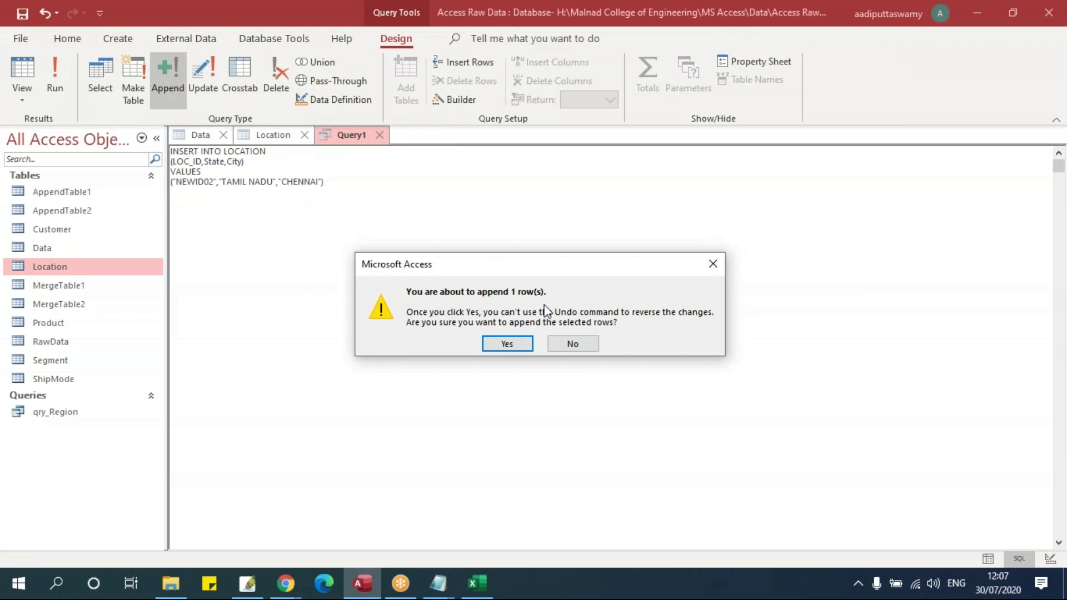
click(507, 344)
Sort the Location table by LOC_ID in descending order and check the NEWID02 row's ID, State and City
double_click(86, 268)
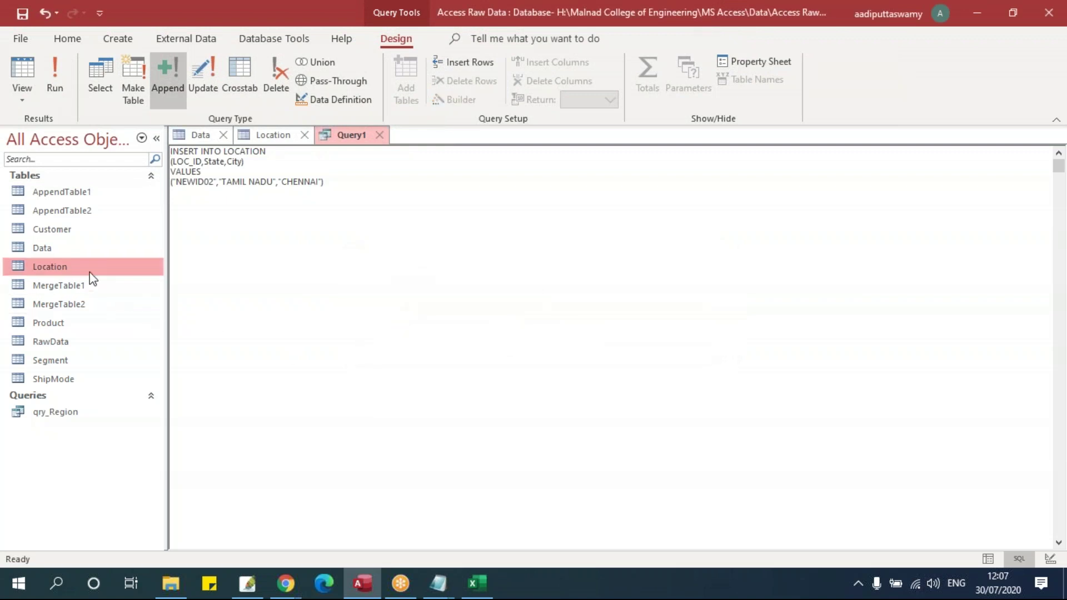
click(234, 168)
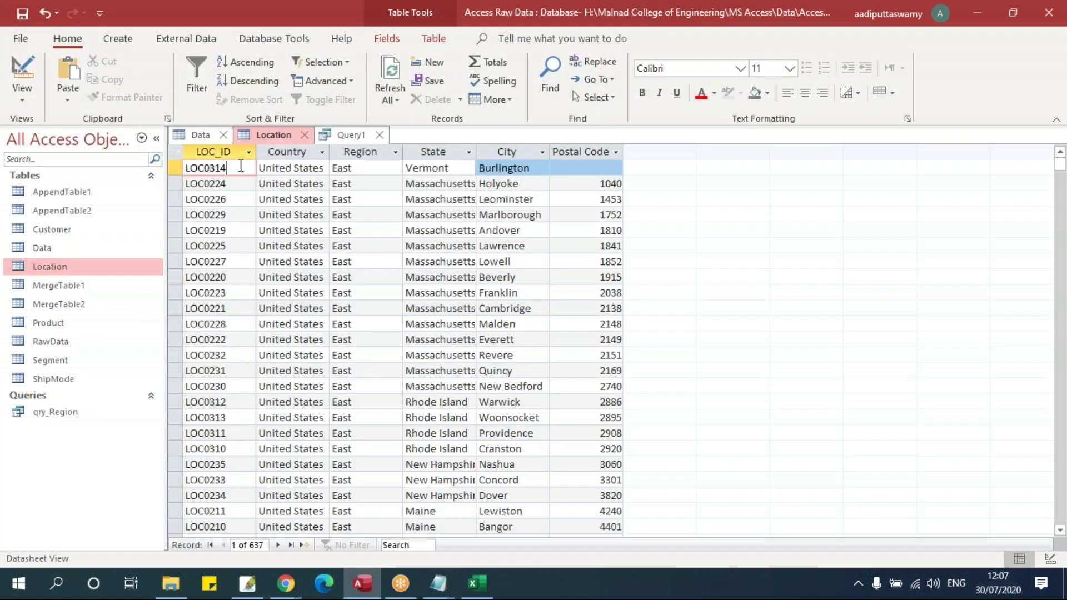
click(247, 62)
click(249, 81)
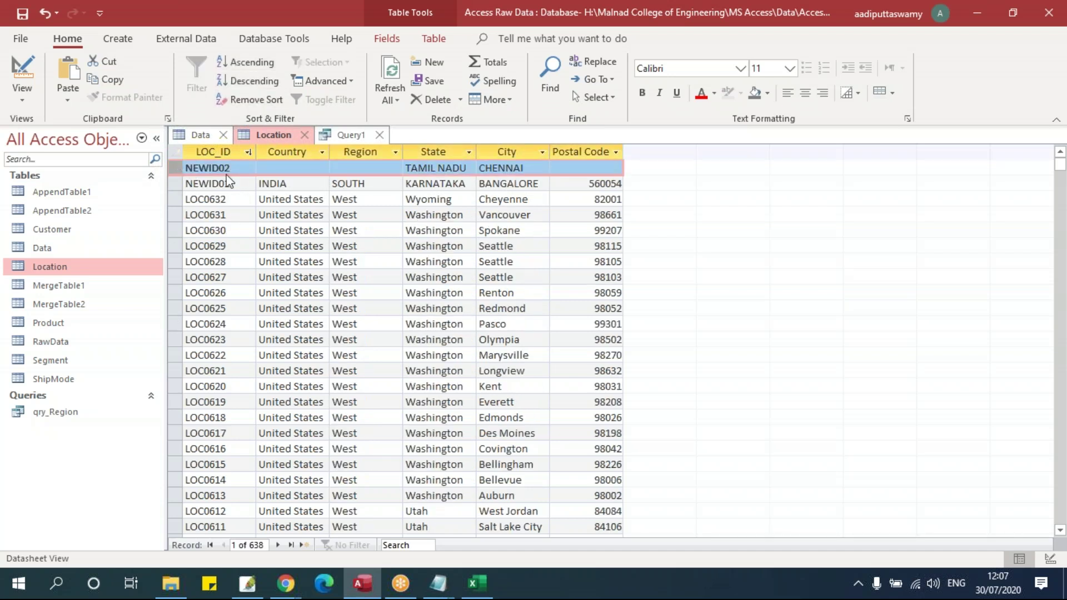
click(239, 167)
click(442, 169)
click(527, 170)
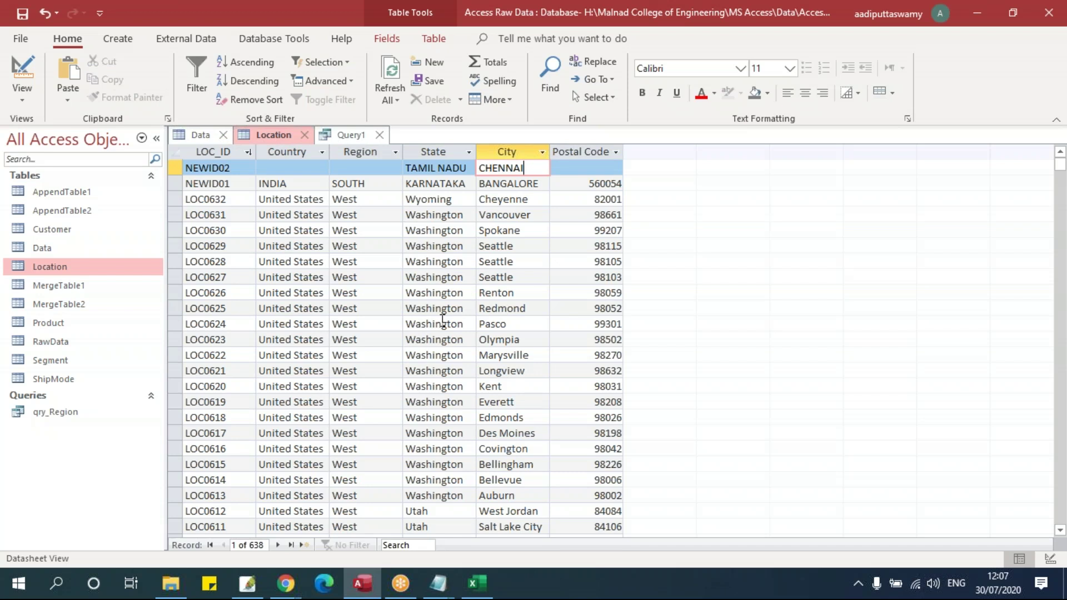
Return to the Query04 notes in Notepad and review the INSERT statements with and without a column list
key(alt+Tab)
click(91, 264)
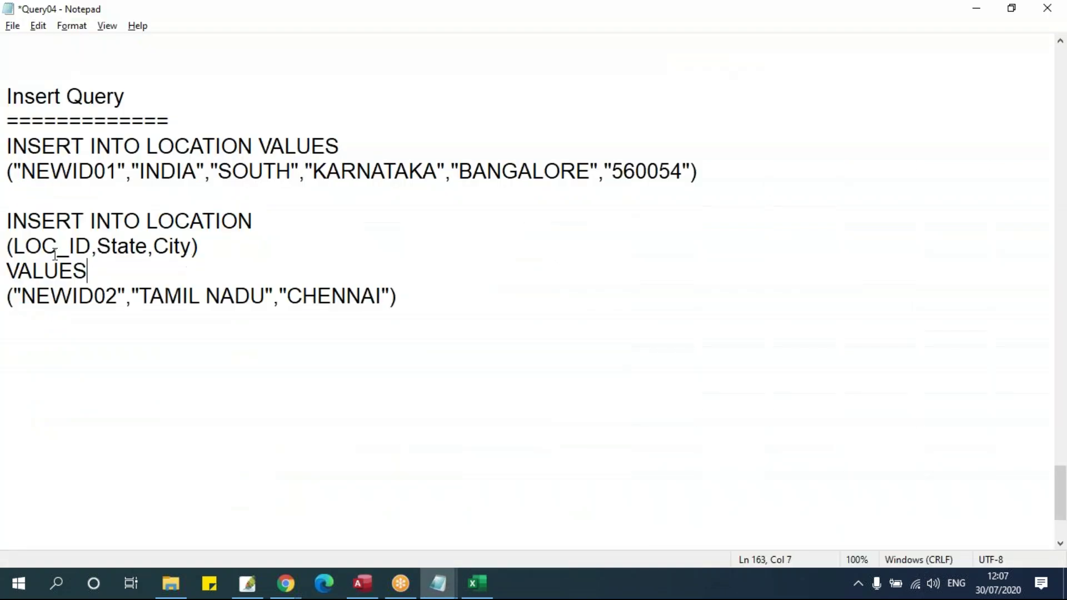
drag(7, 218, 451, 300)
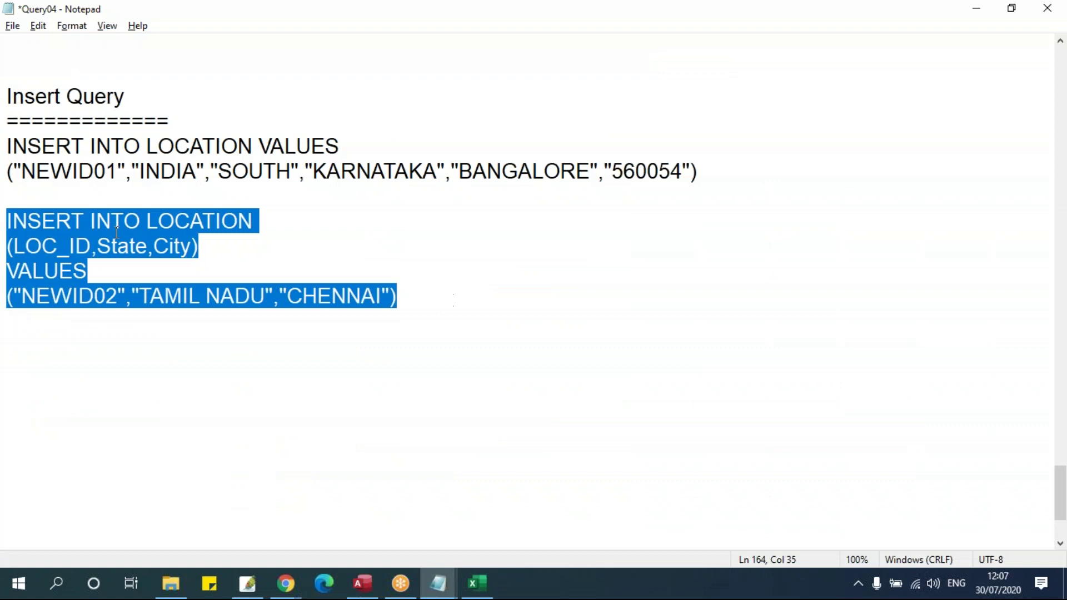
drag(7, 145, 718, 175)
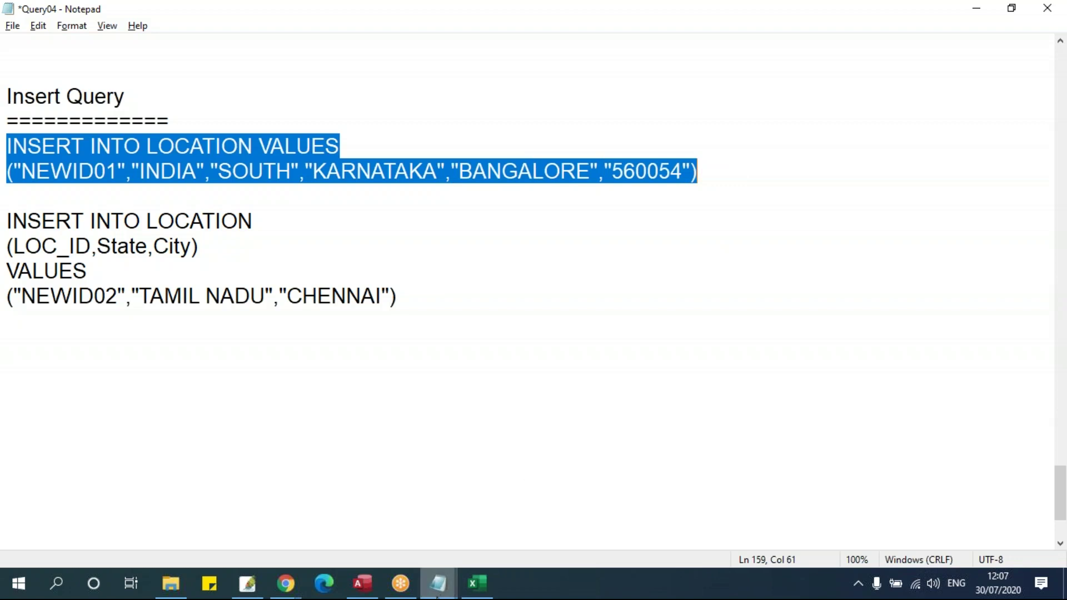
Examine the INSERT INTO DEST_TABLE SELECT * FROM SOURCE_TABLE syntax in the SYNTAX notes, and return to the Location table in Access
click(438, 584)
click(444, 521)
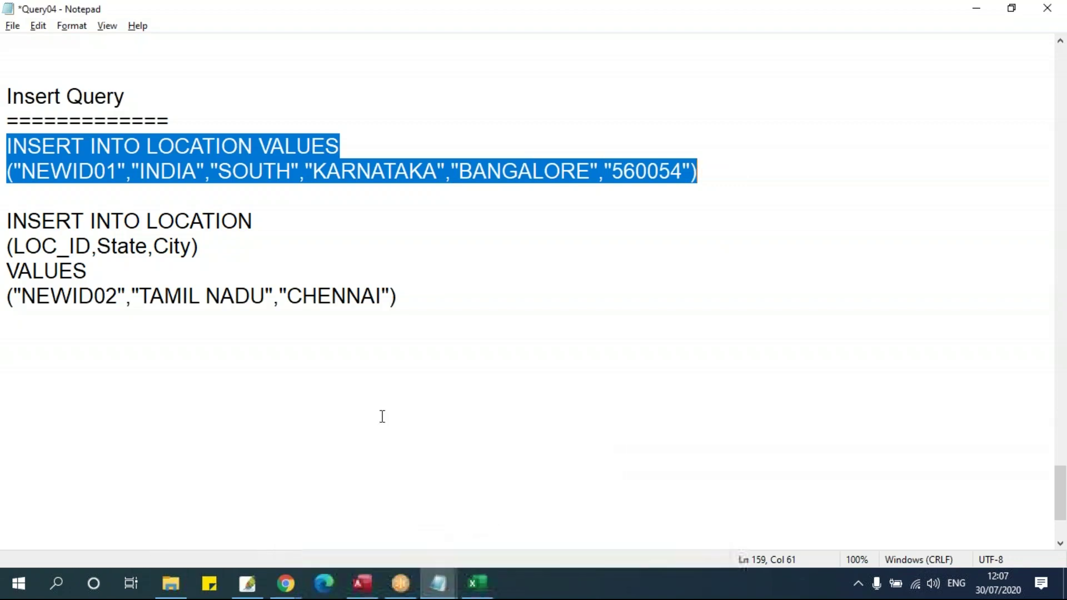
click(438, 584)
click(351, 521)
click(291, 340)
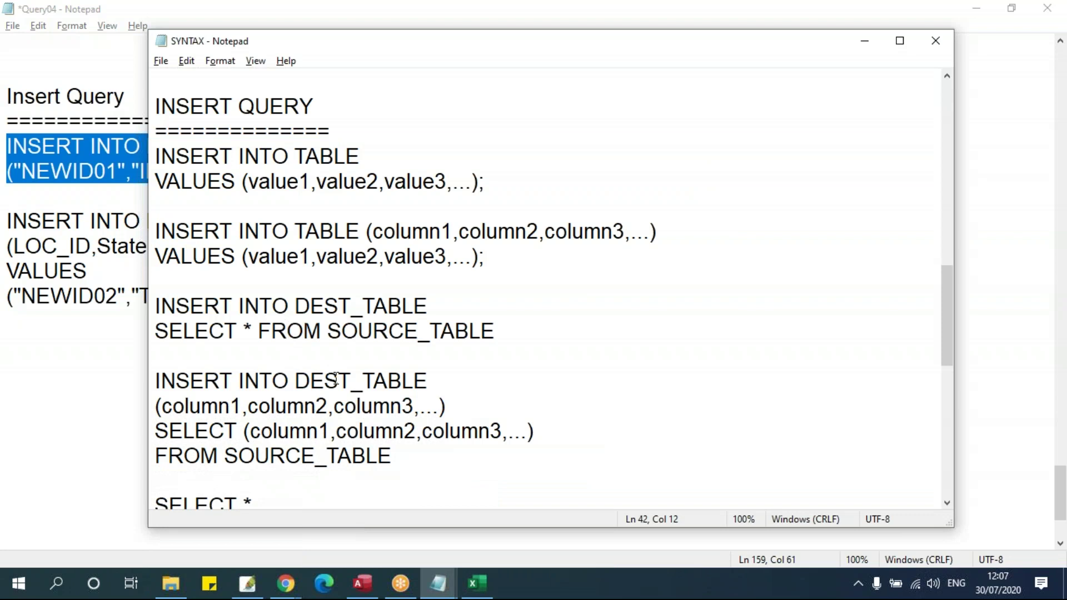
click(392, 308)
click(289, 334)
key(alt+Tab)
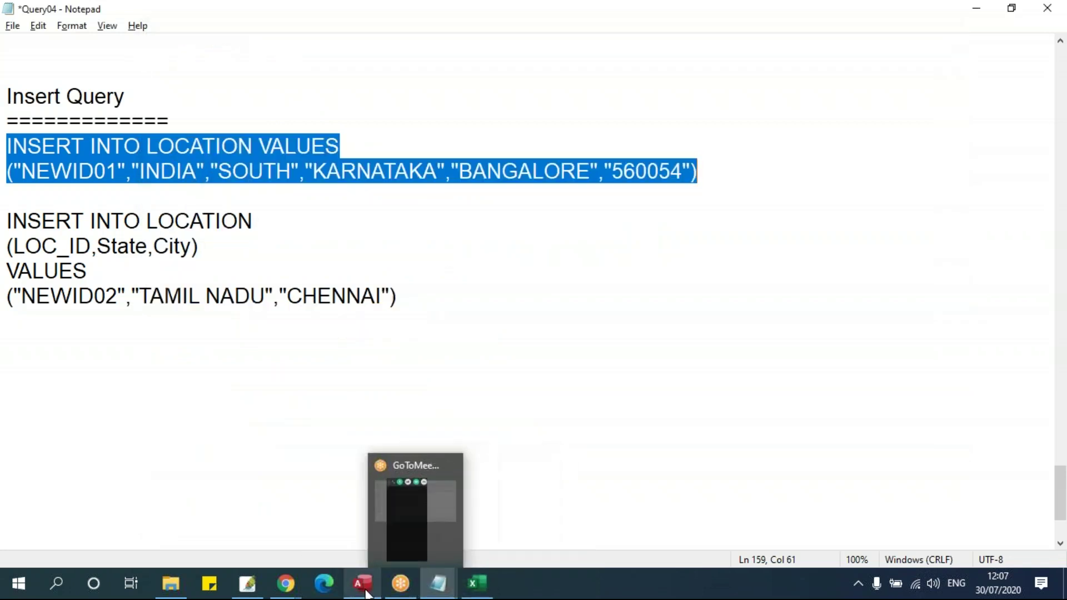
click(344, 517)
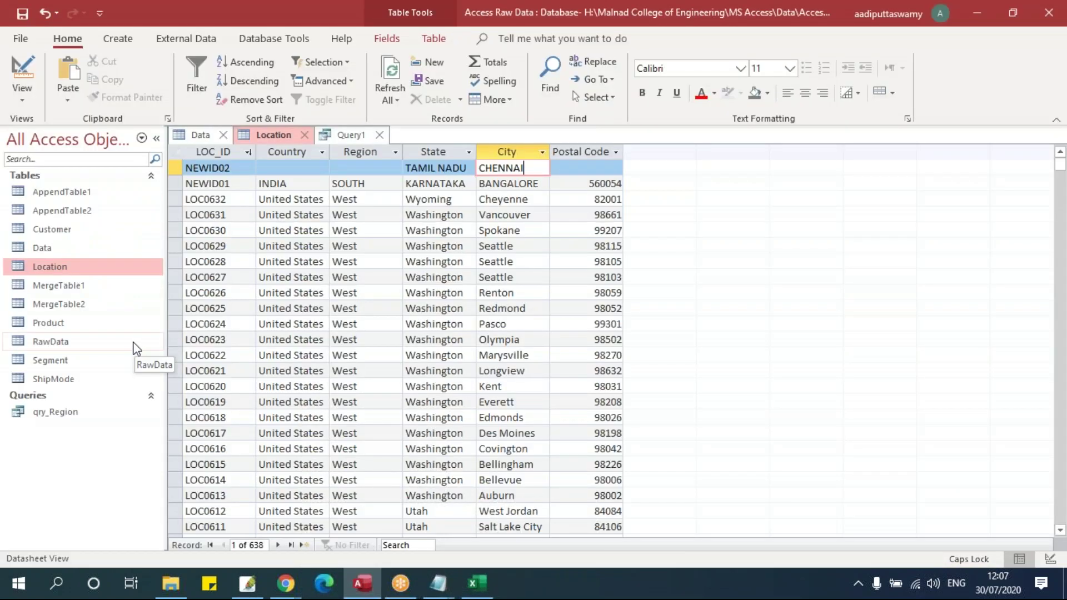
Duplicate the RawData table with its structure and data under the proposed name Copy Of RawData
click(75, 346)
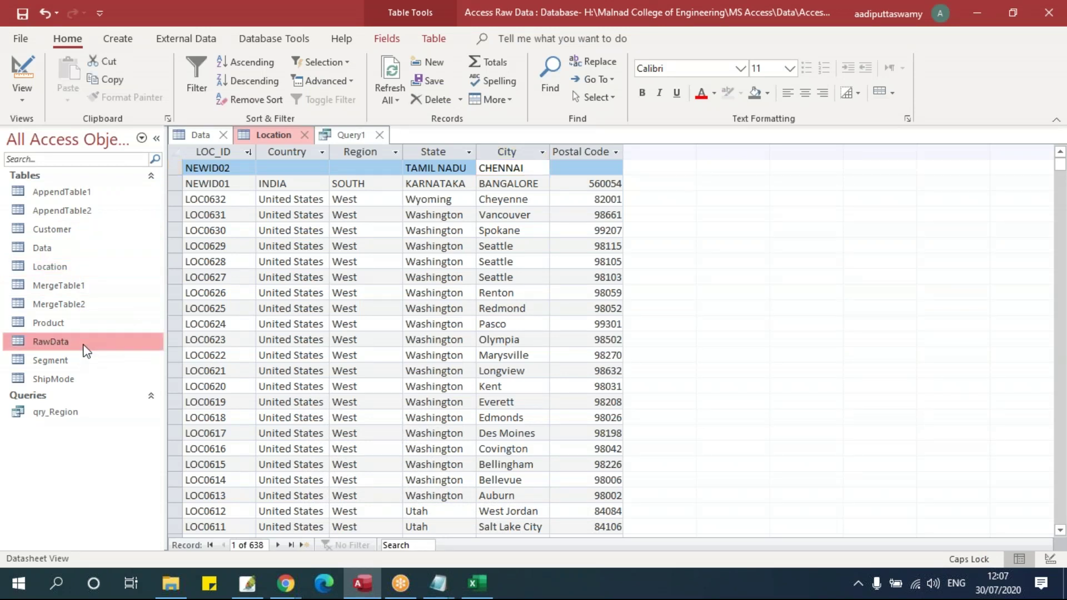
click(65, 356)
key(Up)
key(ctrl+c)
key(ctrl+v)
click(632, 177)
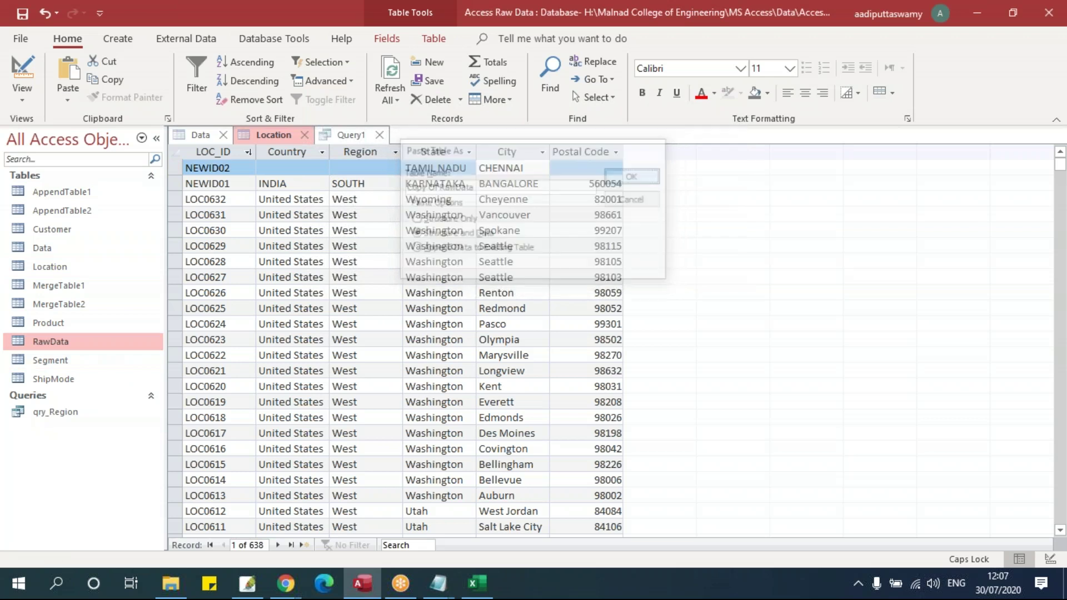
Rename the Copy Of RawData table as New RawData
click(103, 236)
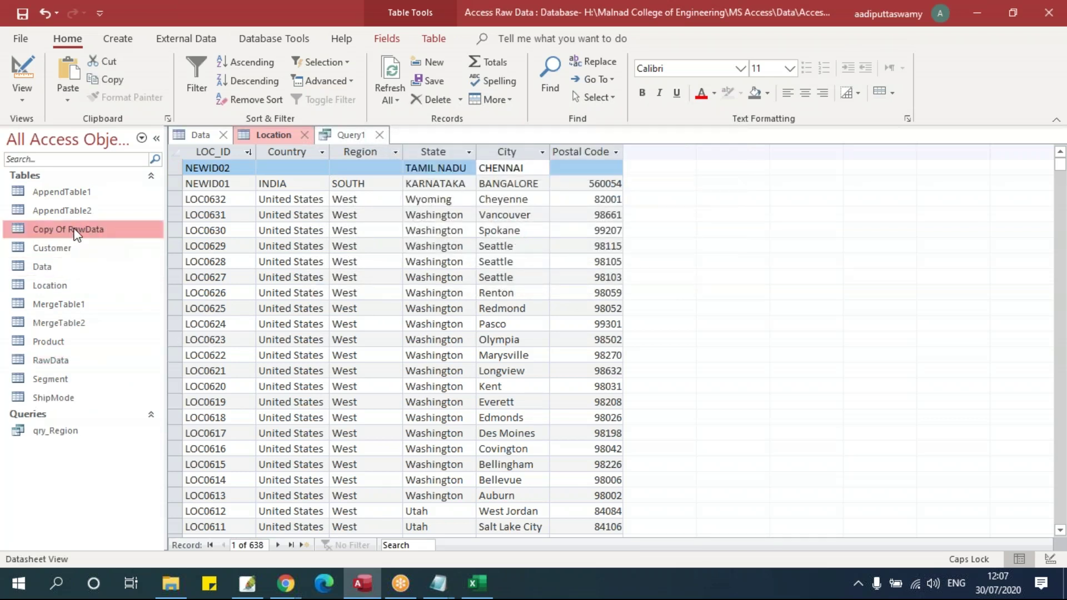
right_click(76, 230)
click(125, 327)
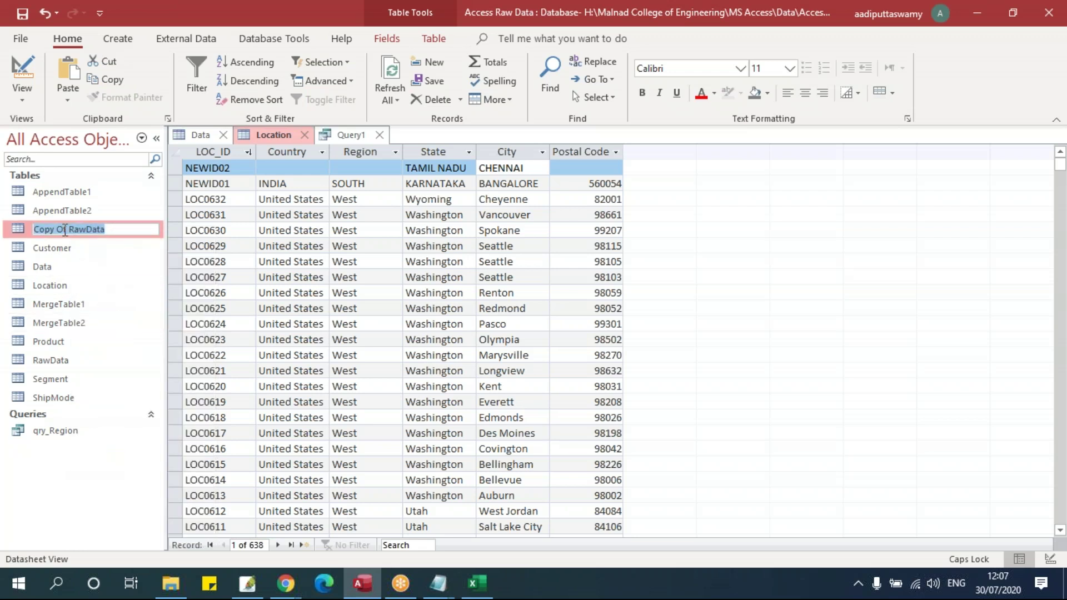
key(ctrl+shift+Left)
text(nEW)
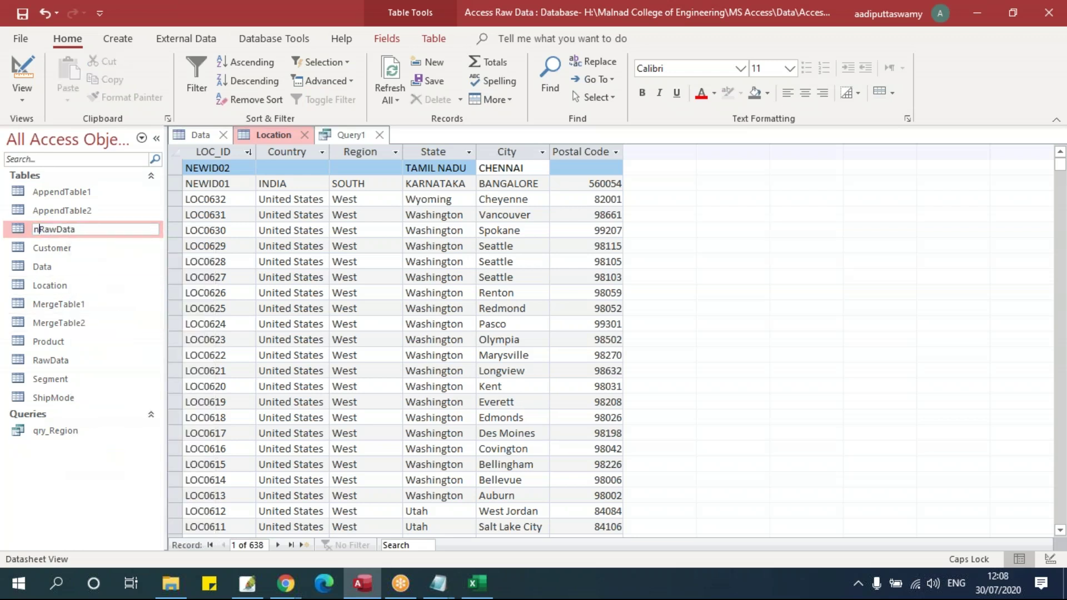
key(BackSpace)
key(BackSpace)
key(BackSpace)
key(Caps_Lock)
text(New)
key(Return)
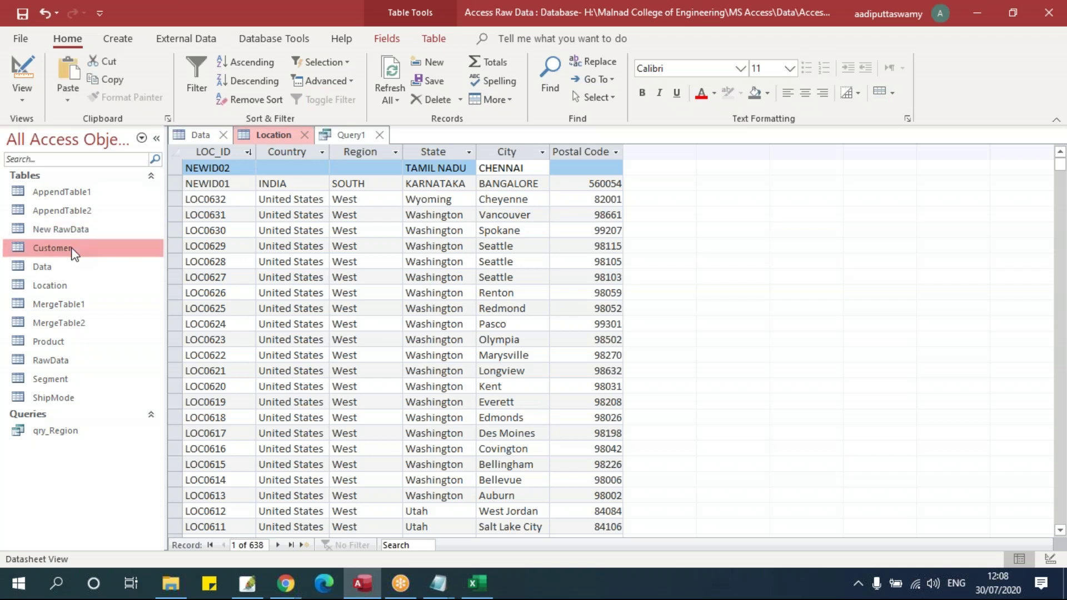
Open the New RawData table and delete all of its records, accepting the deletion
double_click(84, 317)
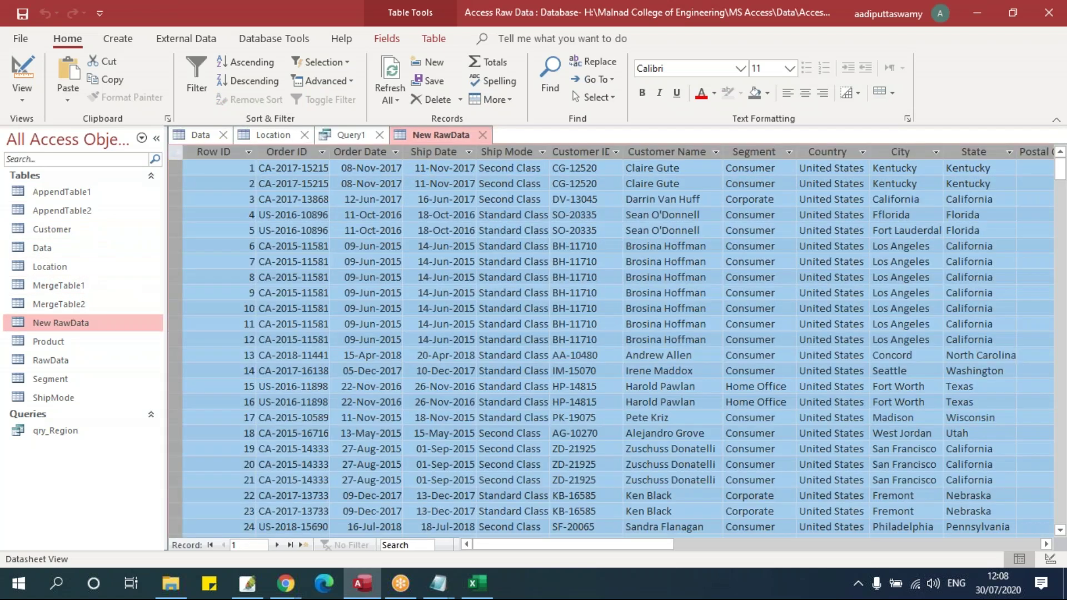
click(175, 151)
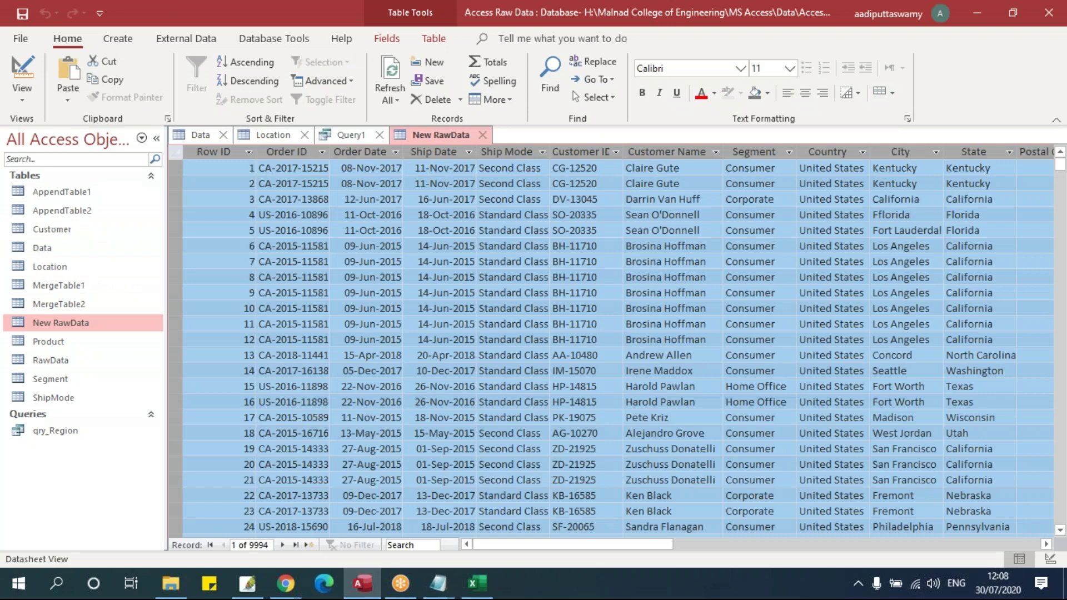
key(Delete)
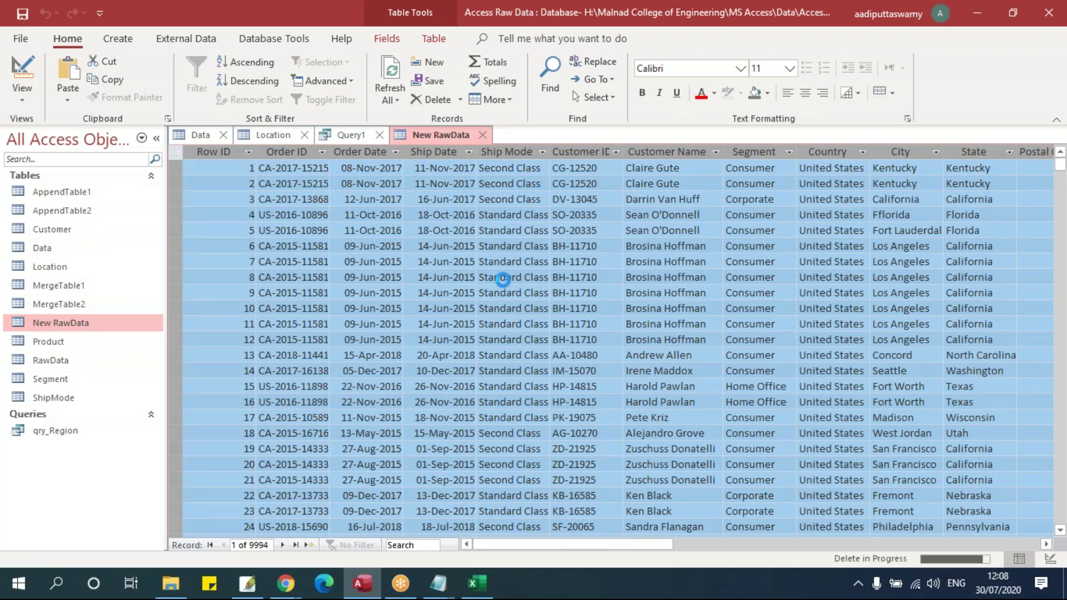
click(507, 344)
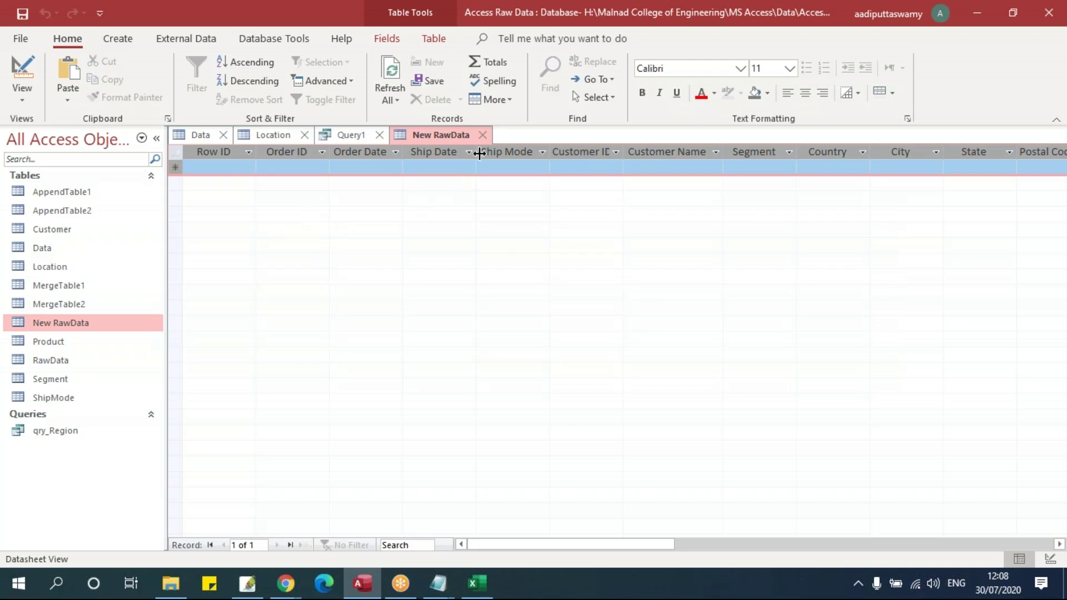
Close New RawData, Query1, Location and Data, discarding the changes to Query1 and Location
click(482, 134)
click(380, 134)
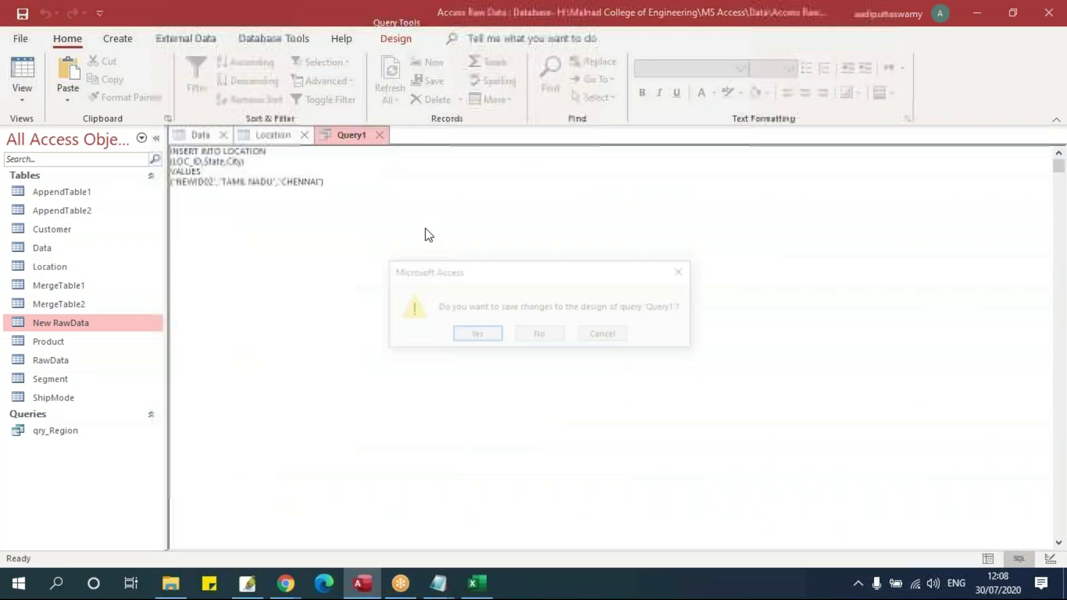
click(532, 338)
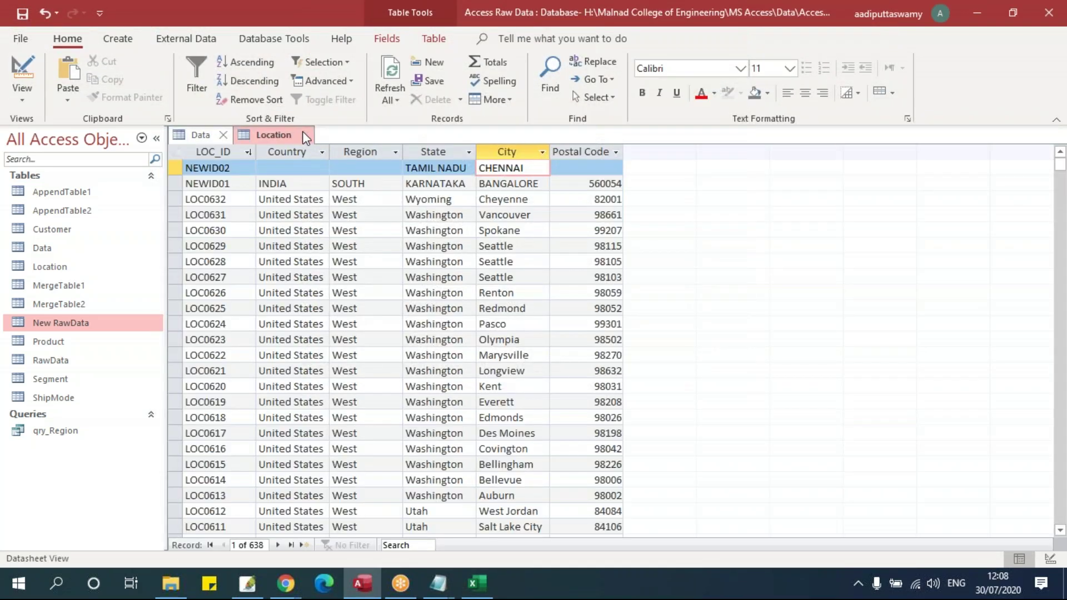
click(304, 134)
click(534, 335)
click(223, 134)
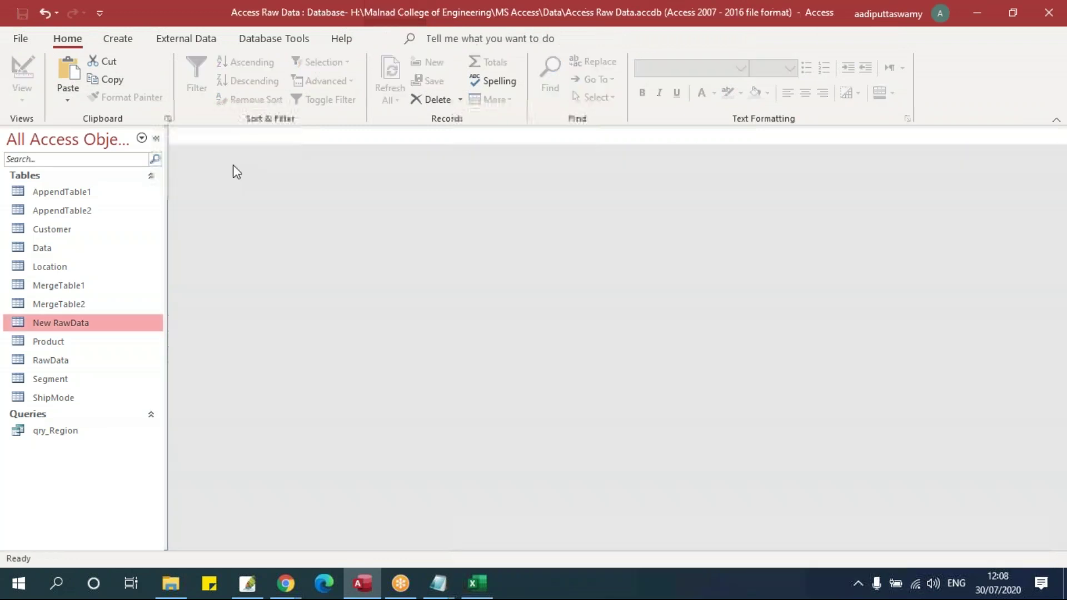
View the New RawData and RawData tables to compare their contents, and close both
double_click(62, 323)
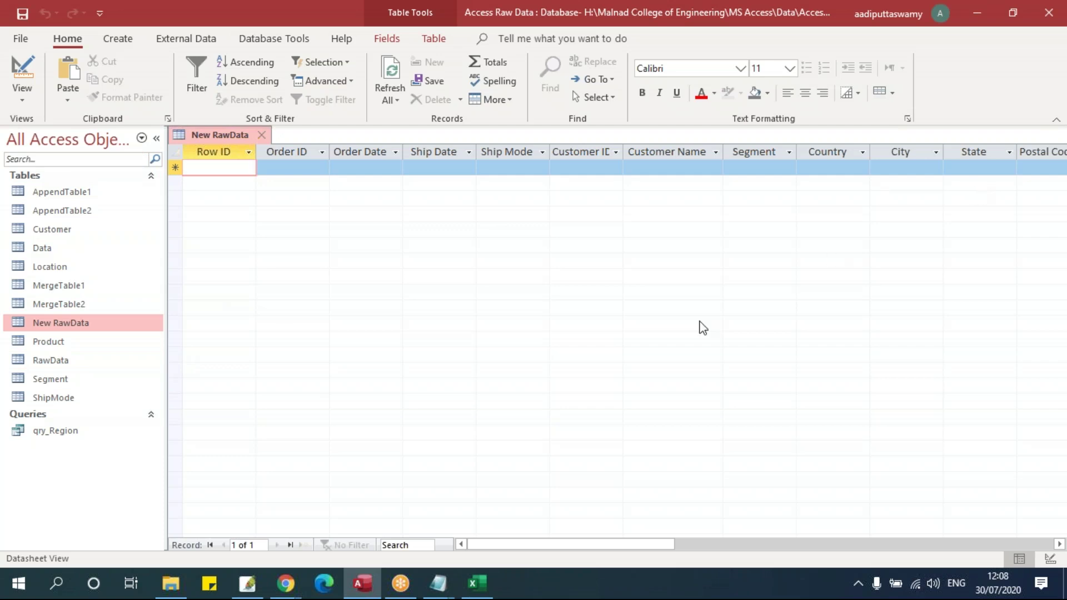
double_click(84, 360)
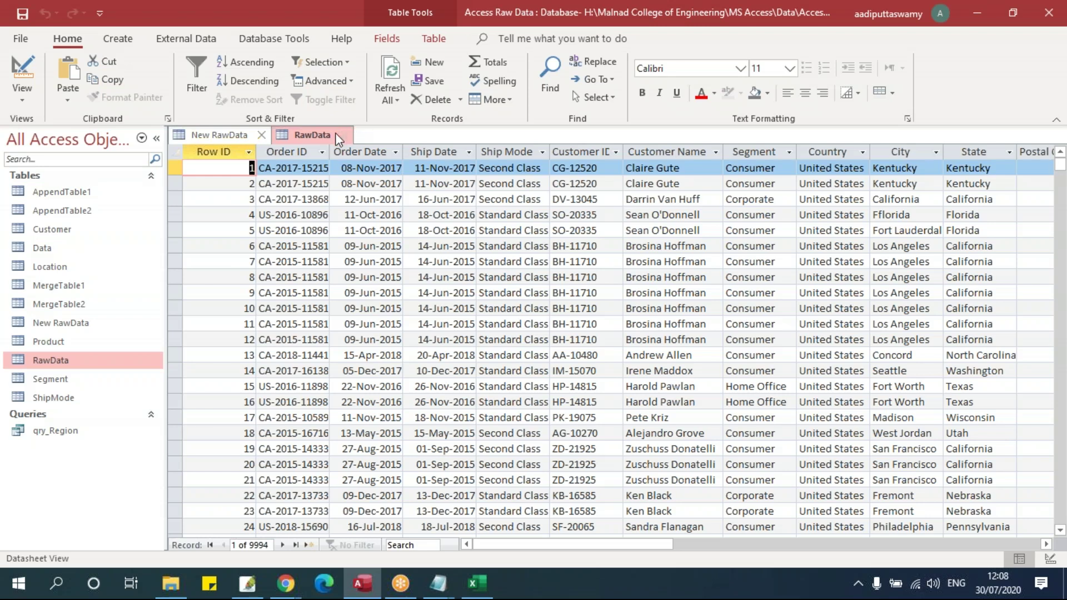
click(343, 135)
click(261, 135)
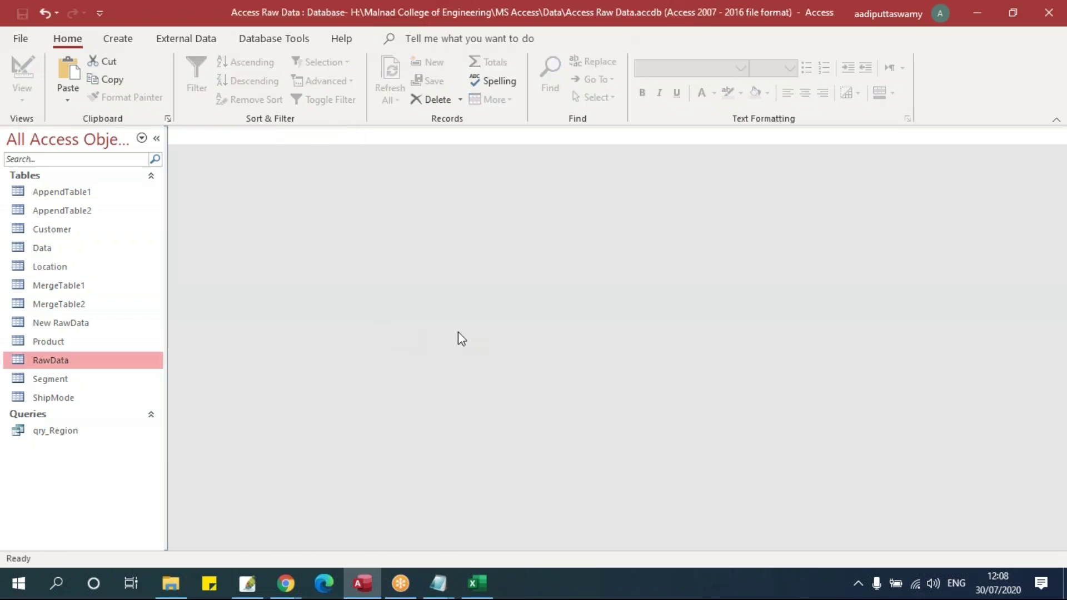
In the Query04 notes in Notepad, add the line INSERT INTO [NEW RAWDATA] below the Chennai statement
key(alt+Tab)
click(431, 289)
key(Return)
key(Return)
text(in)
key(BackSpace)
key(BackSpace)
text(INSERT INTO )
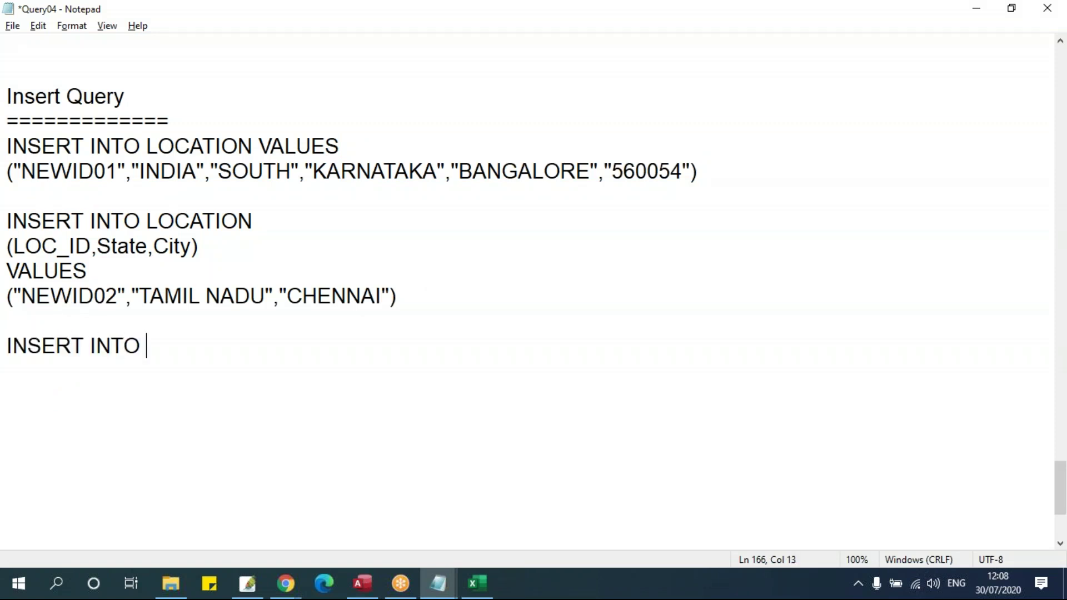
text(NEW RAWDATA)
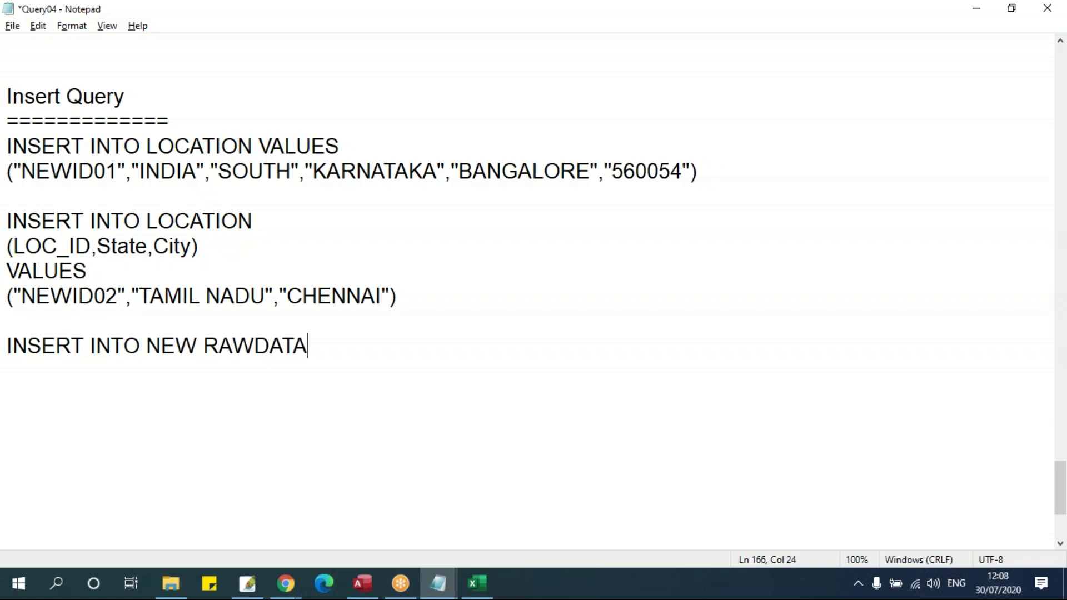
text(])
click(147, 346)
text([)
Switch to Access and rename the New RawData table as New_RawData
key(alt+Tab)
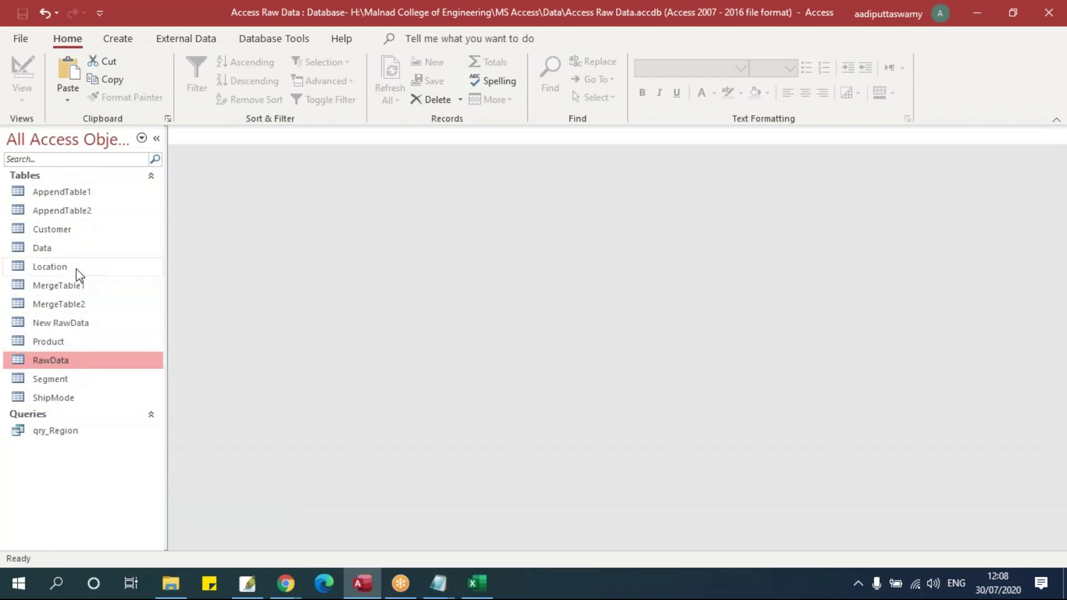
right_click(71, 325)
click(111, 105)
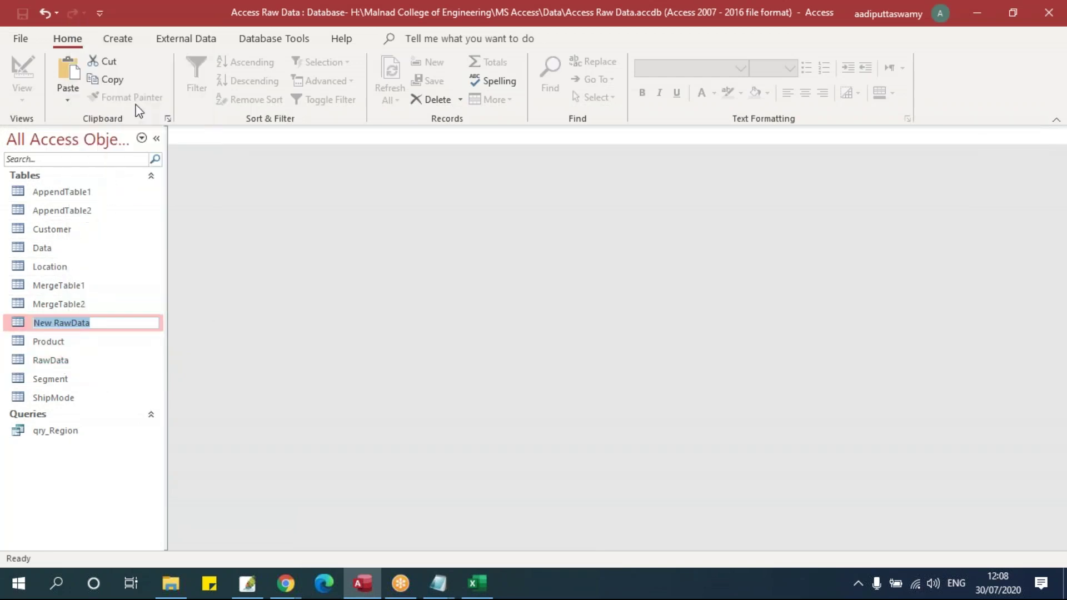
click(55, 324)
key(BackSpace)
text(_)
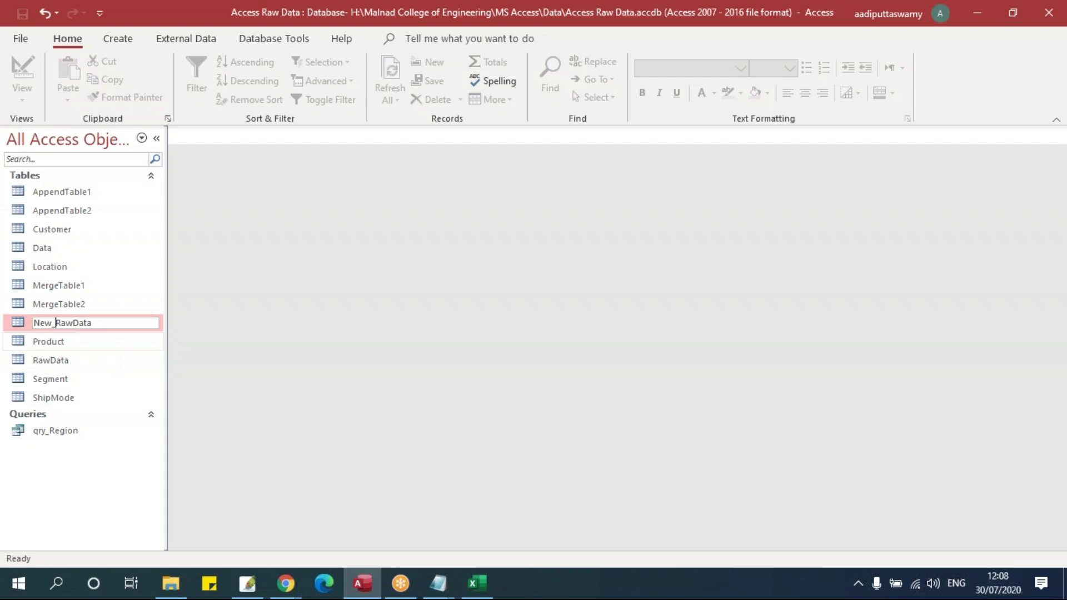
key(Return)
Back in the Query04 notes, change the statement's table name to [NEW_RAWDATA] and start a new line below it
key(alt+Tab)
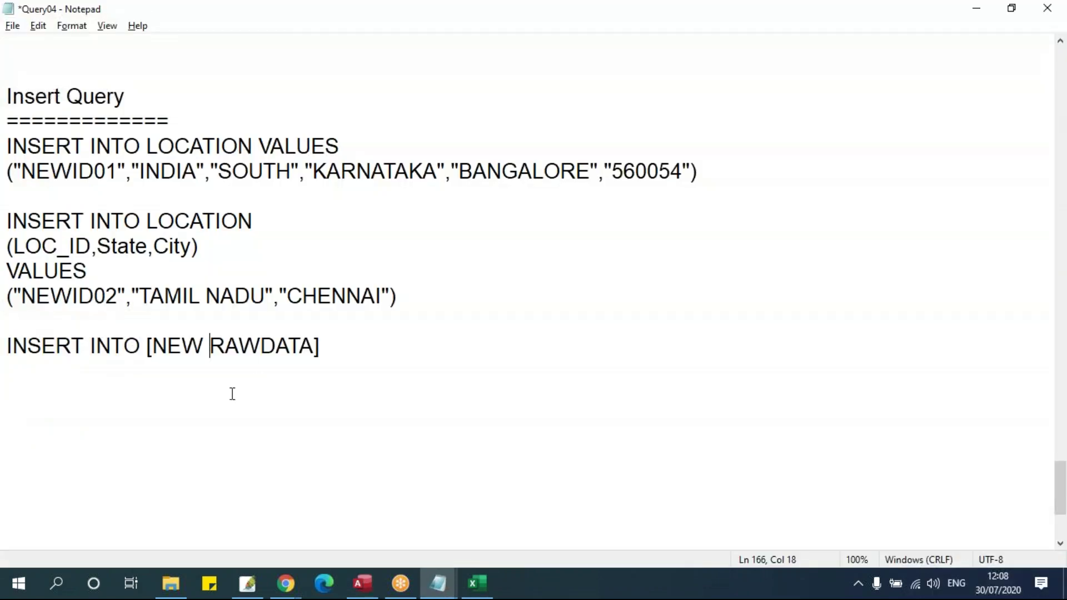
key(BackSpace)
text(_)
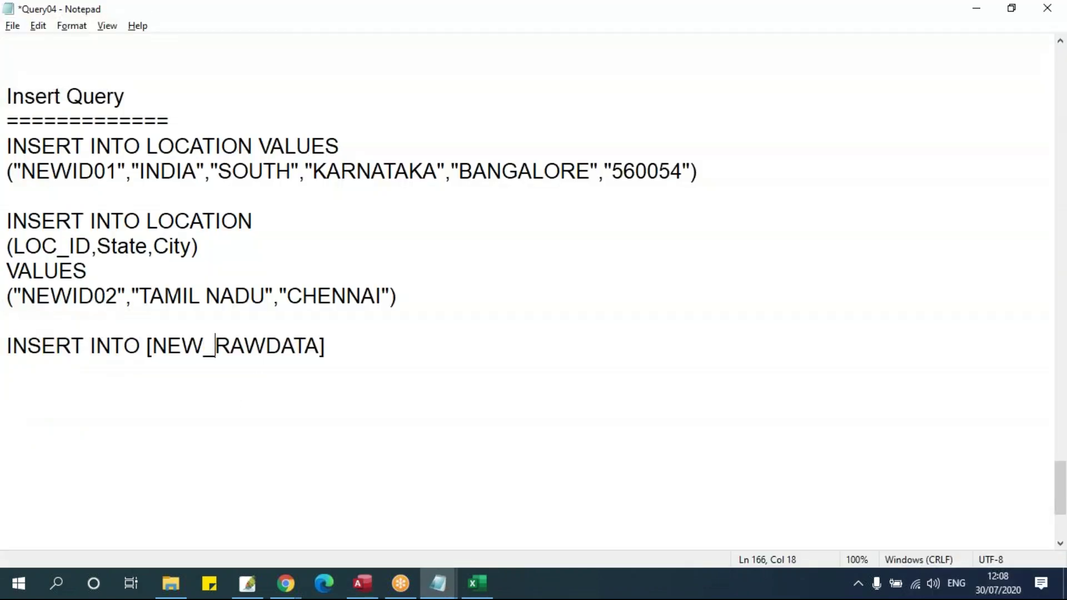
click(339, 353)
key(Return)
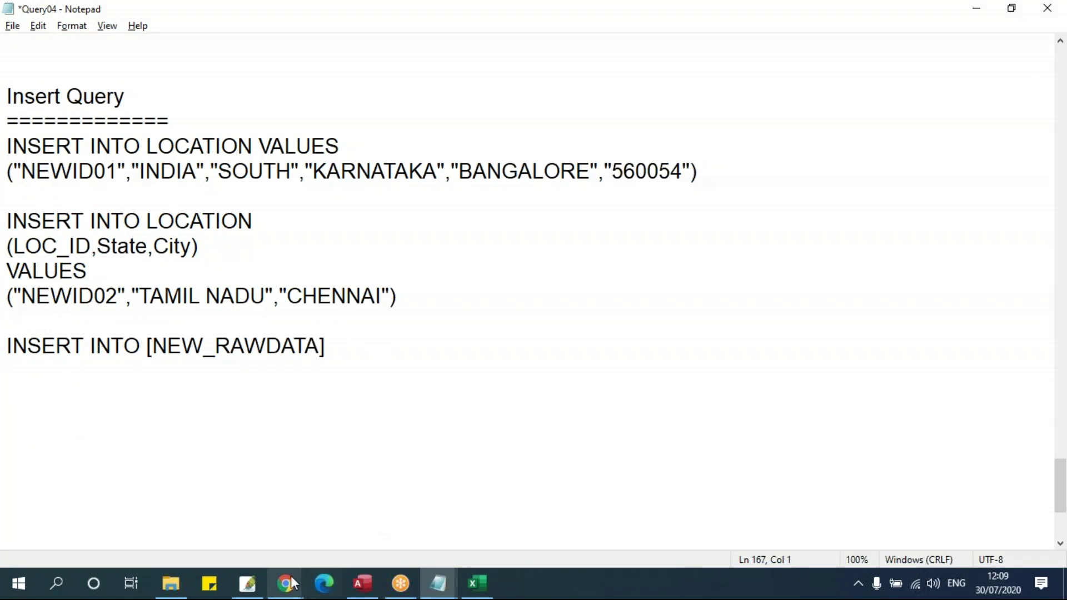
Open the SYNTAX notes and examine the INSERT INTO DEST_TABLE SELECT * FROM SOURCE_TABLE statement
click(440, 573)
click(377, 515)
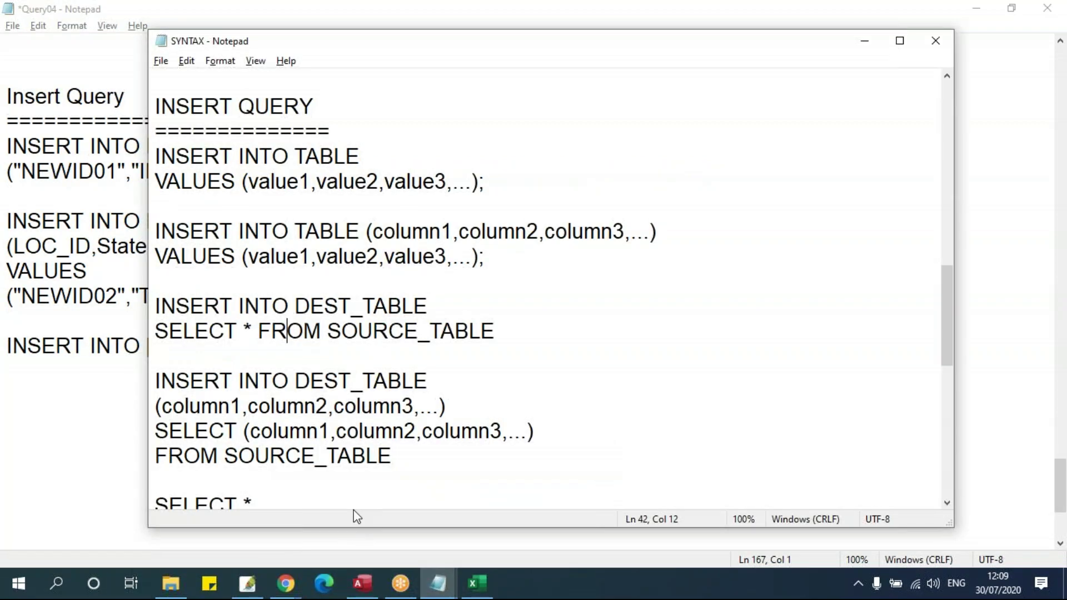
click(162, 305)
click(239, 306)
click(209, 332)
drag(240, 332, 254, 333)
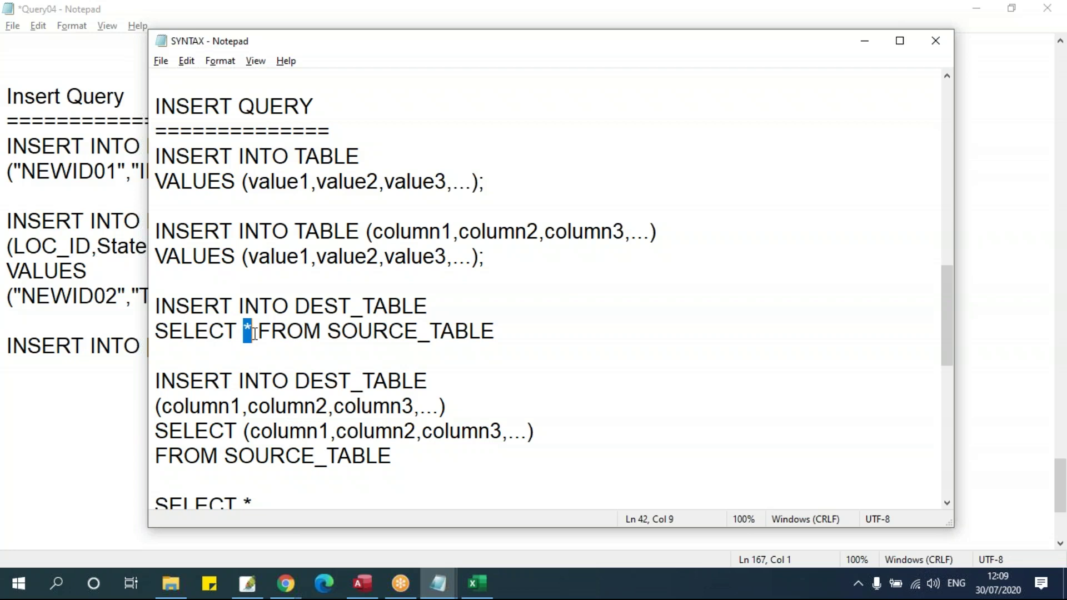
Return to the Query04 notes and add SELECT * FROM RawData below the INSERT INTO [NEW_RAWDATA] line
click(80, 352)
click(389, 362)
key(Return)
key(BackSpace)
text(SELECT * FROM )
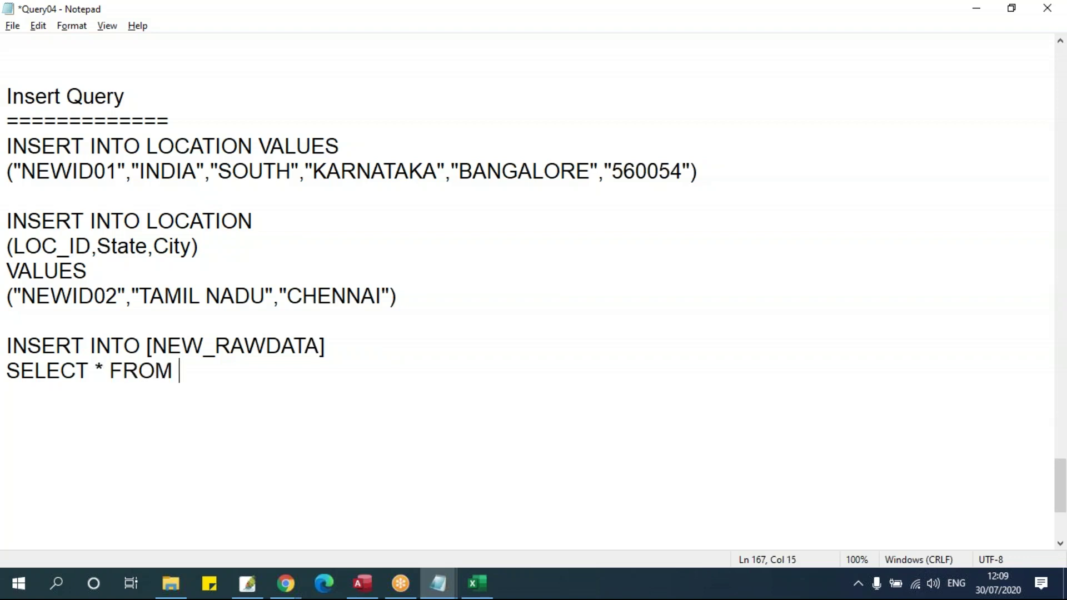
text(RawData)
key(Up)
key(Up)
drag(146, 345, 435, 350)
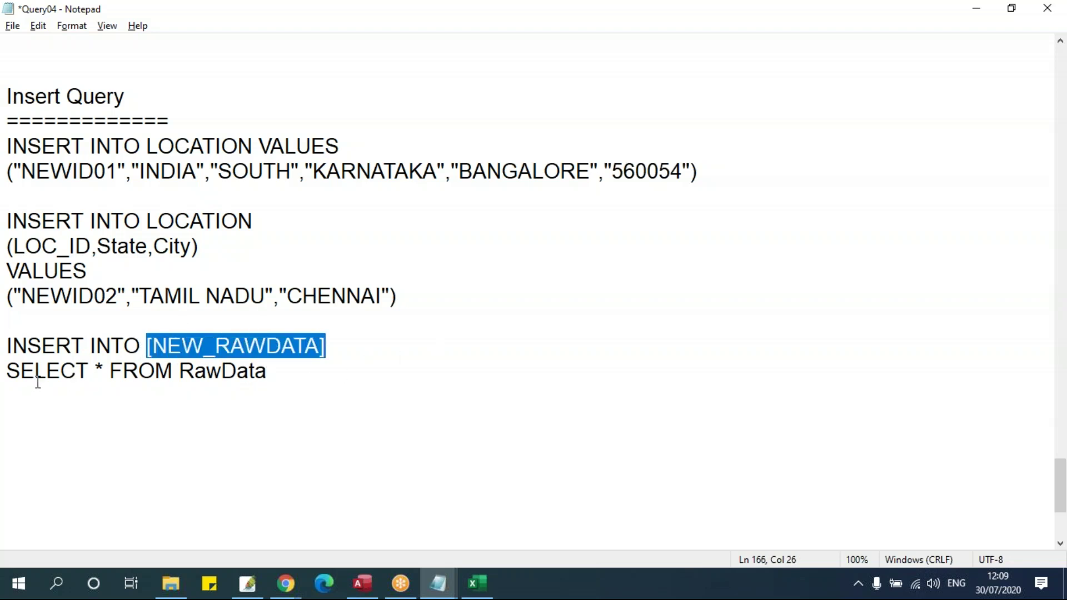
click(305, 380)
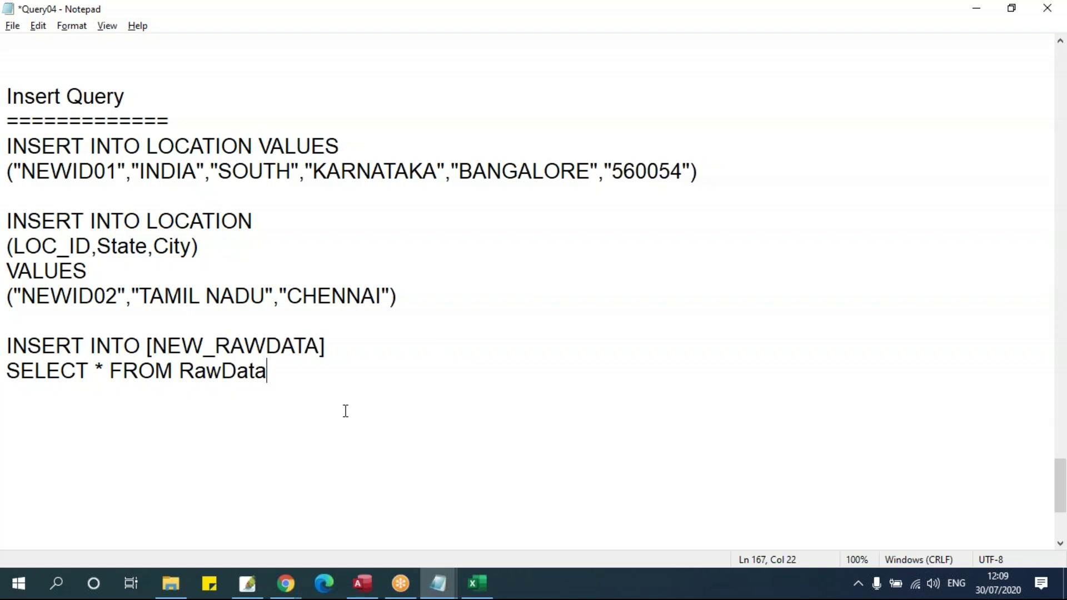
Add the condition WHERE Region = "East" on a new line below the SELECT clause
key(Return)
text(WEHRE)
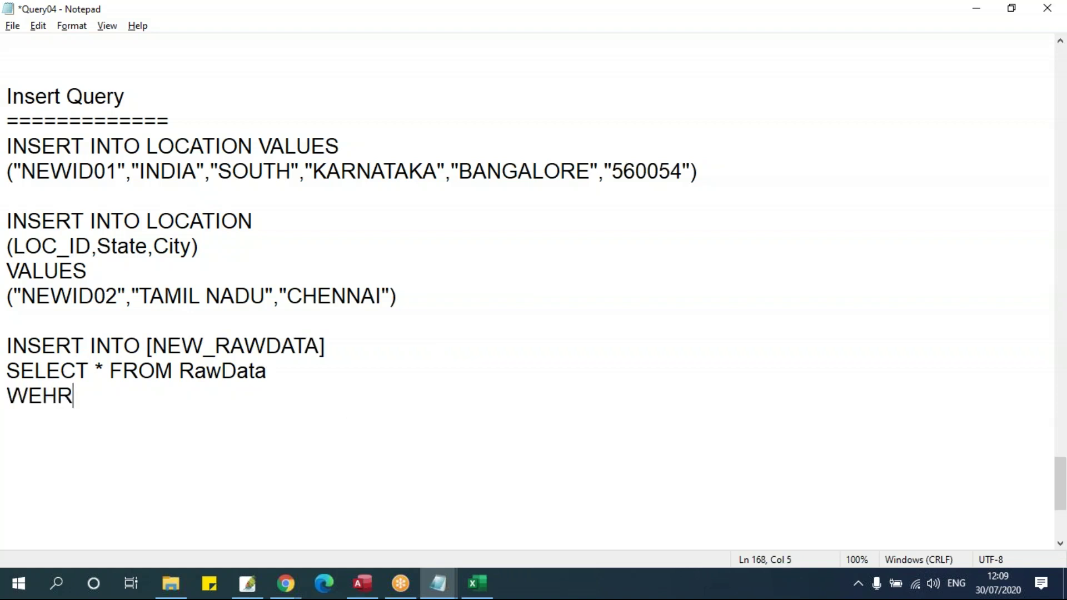
key(BackSpace)
key(BackSpace)
key(BackSpace)
key(BackSpace)
text(HERE Region = ")
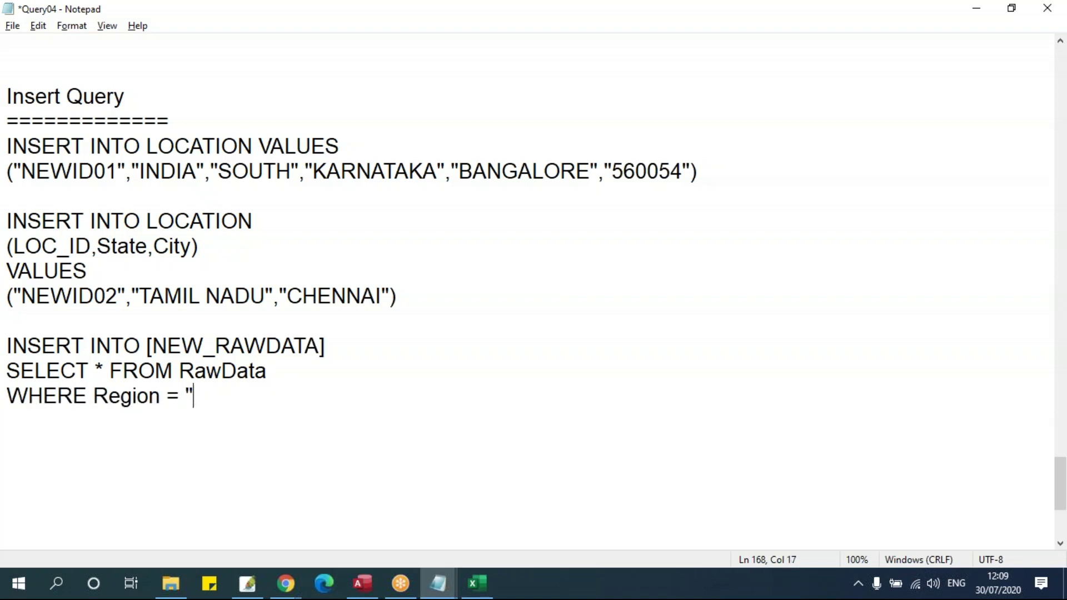
text(East)
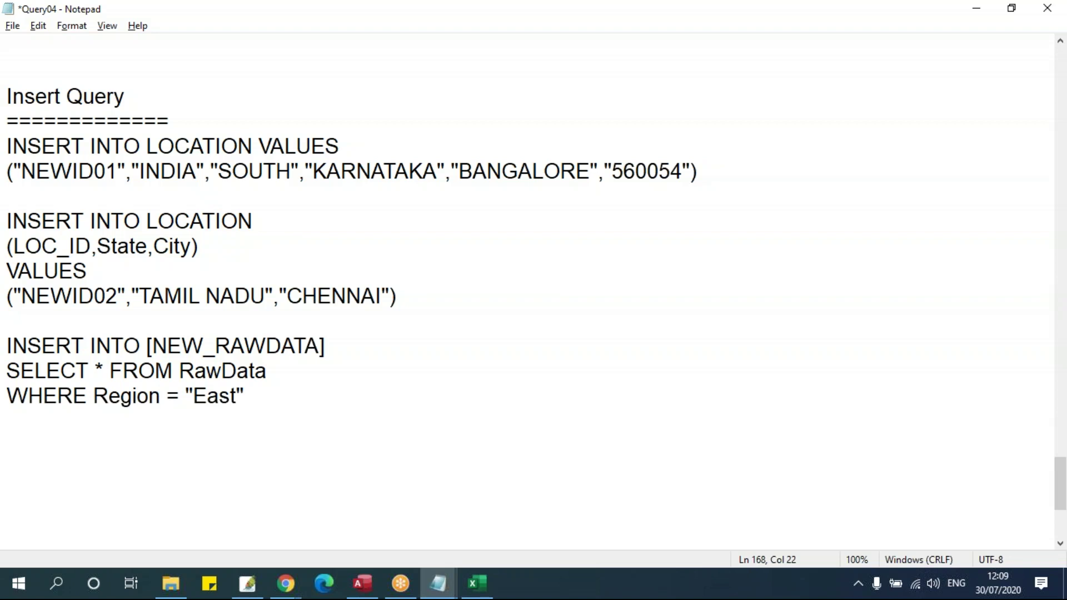
text(")
Add a second condition, AND Sales > 3000, on a new line below the Region condition
key(Return)
text(and)
key(BackSpace)
key(BackSpace)
key(BackSpace)
text(AND Sales >)
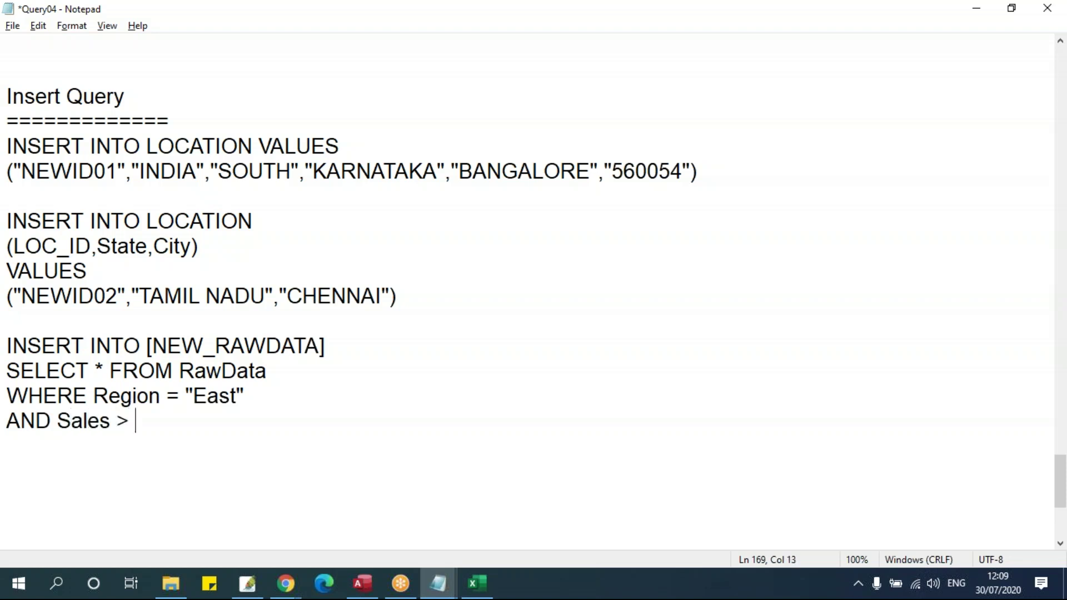
text( 3000)
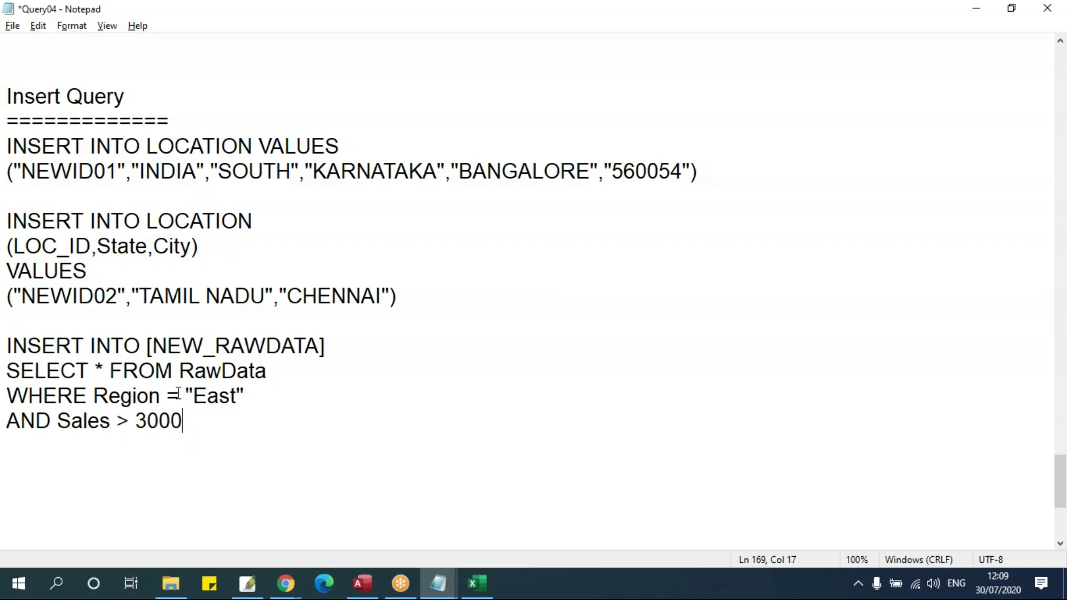
drag(185, 396, 274, 394)
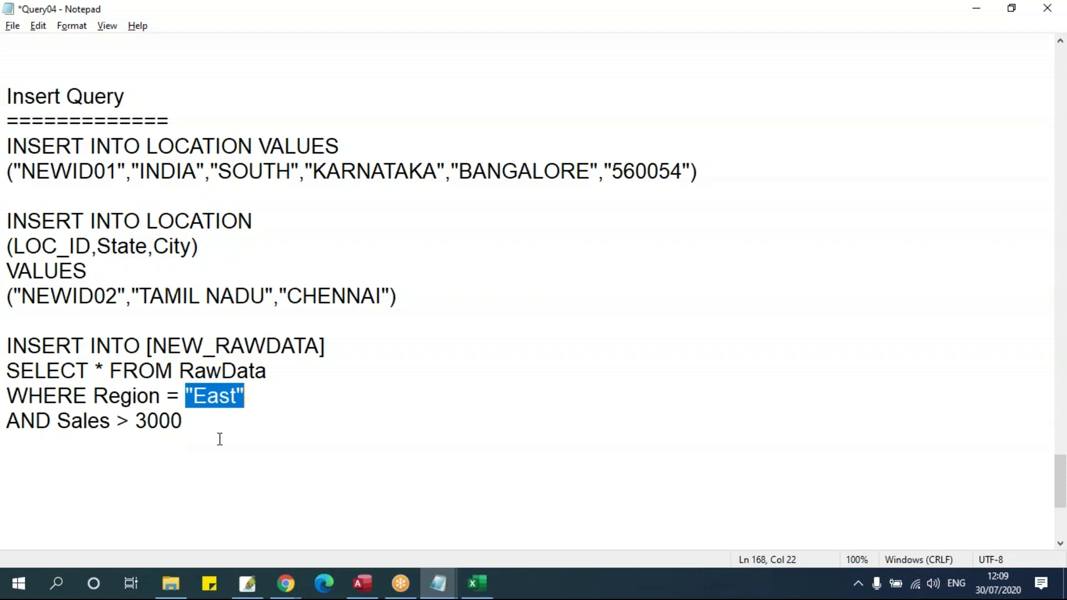
Copy the complete four-line INSERT INTO [NEW_RAWDATA] statement from the Query04 notes and switch to Access
drag(135, 421, 197, 419)
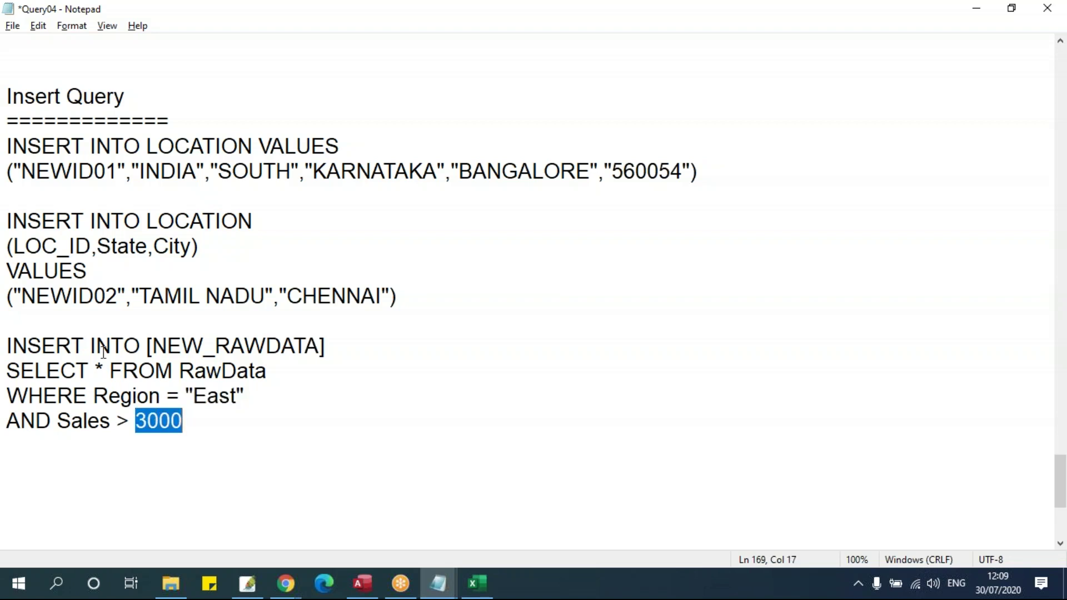
drag(6, 345, 360, 346)
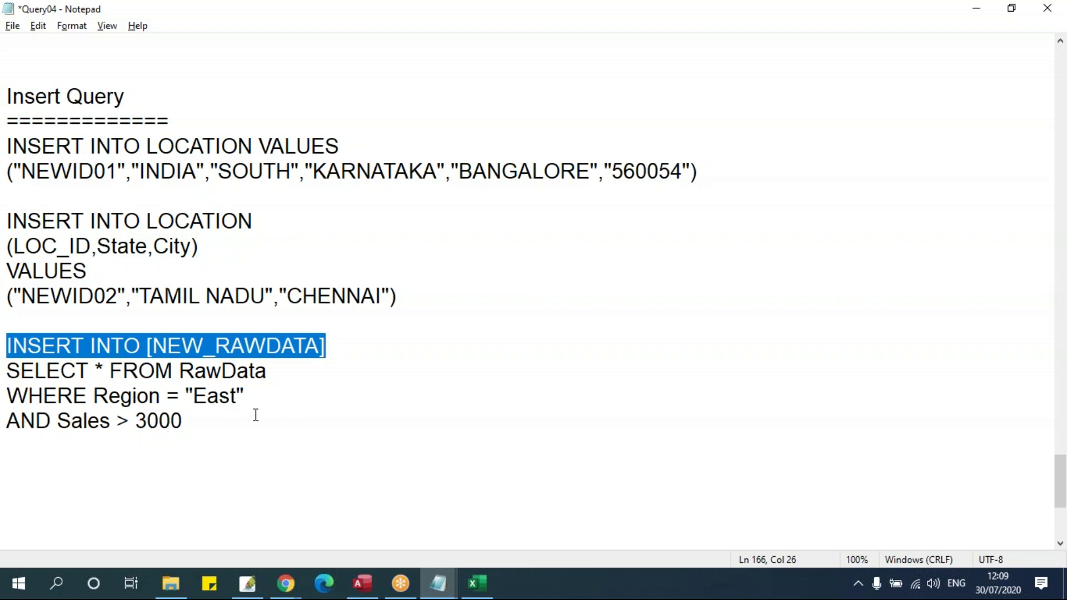
drag(200, 428, 7, 353)
key(ctrl+c)
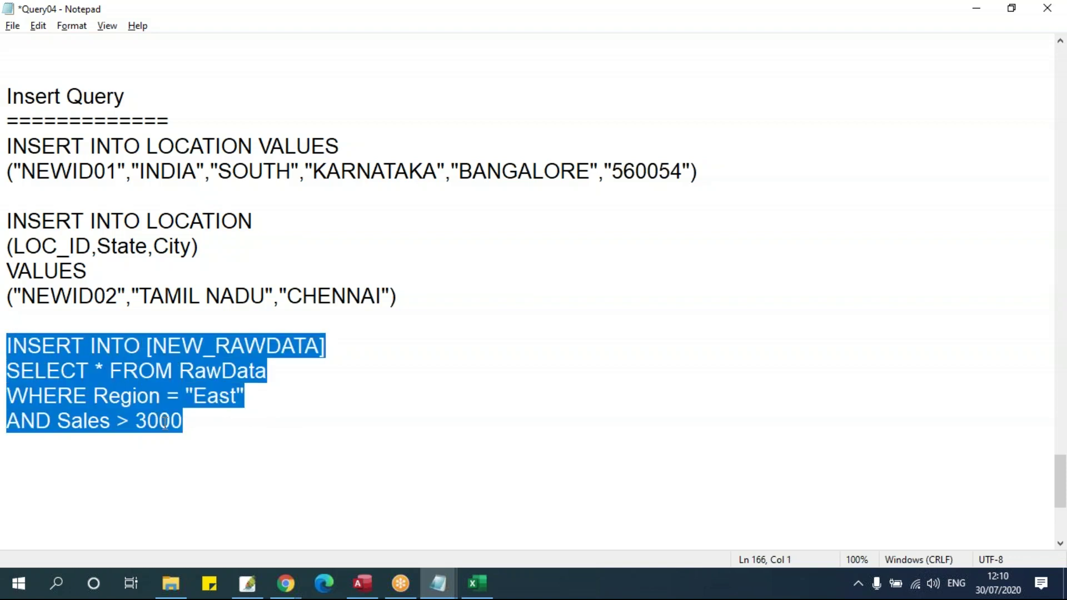
key(alt+Tab)
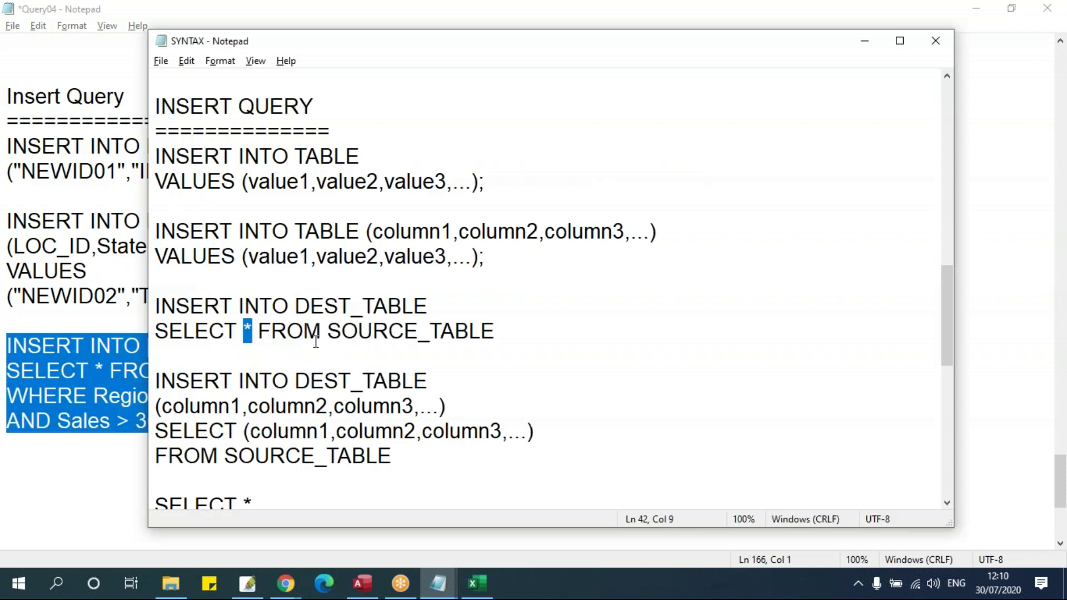
click(363, 572)
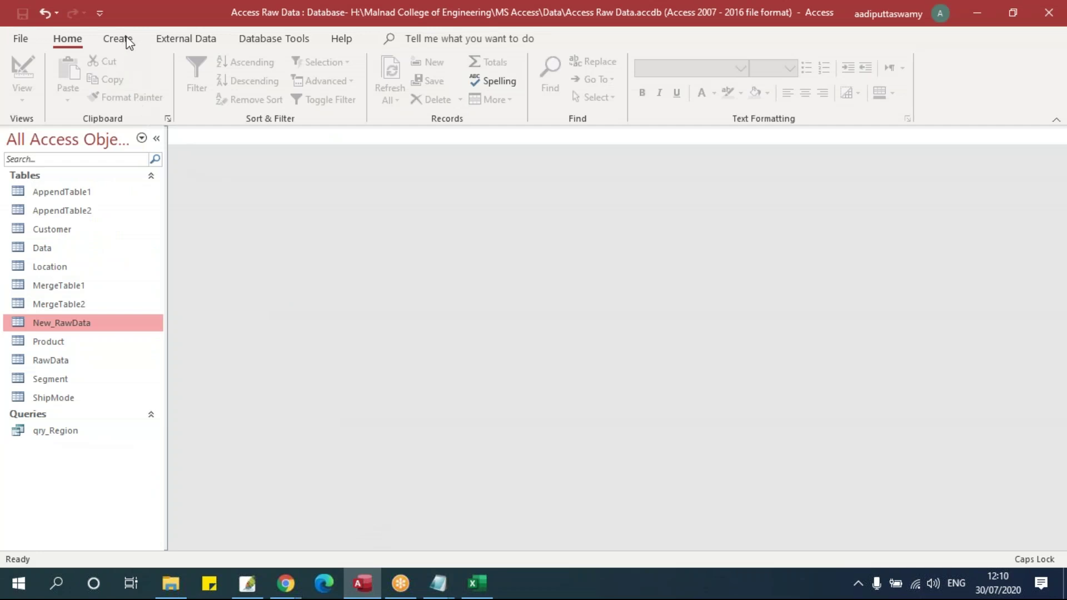
click(94, 286)
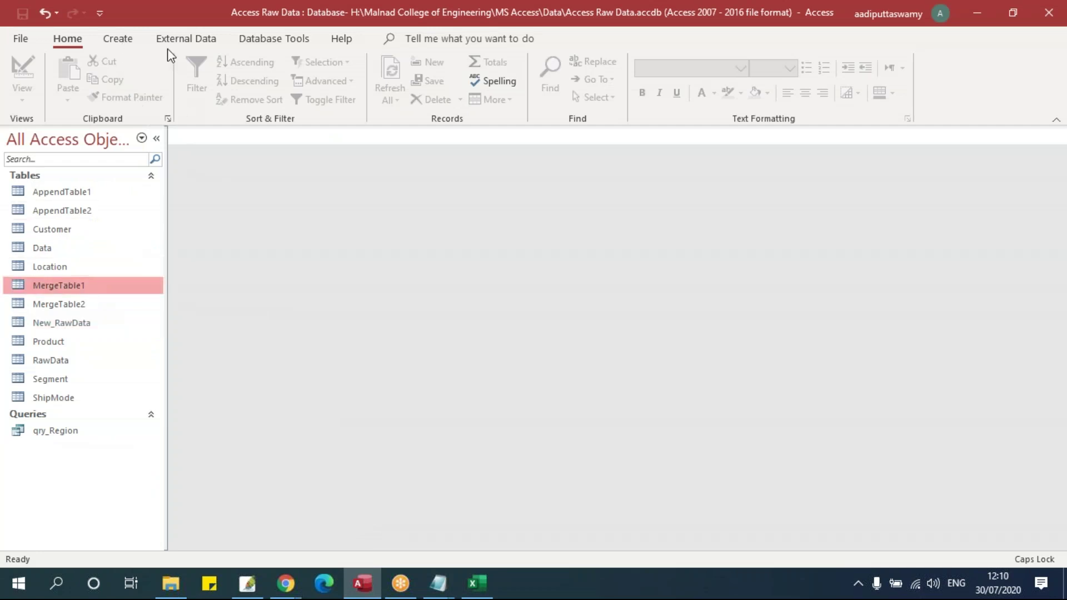
click(100, 213)
key(alt+Tab)
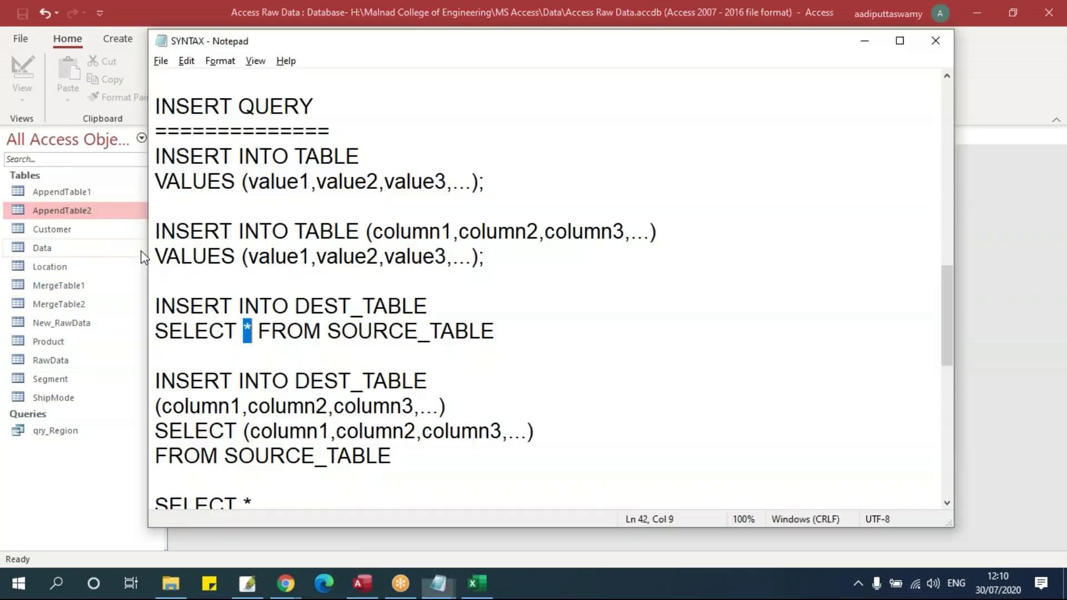
key(alt+Tab)
Paste the copied INSERT statement into a new query's SQL view and run it, accepting the append to New_RawData
click(117, 38)
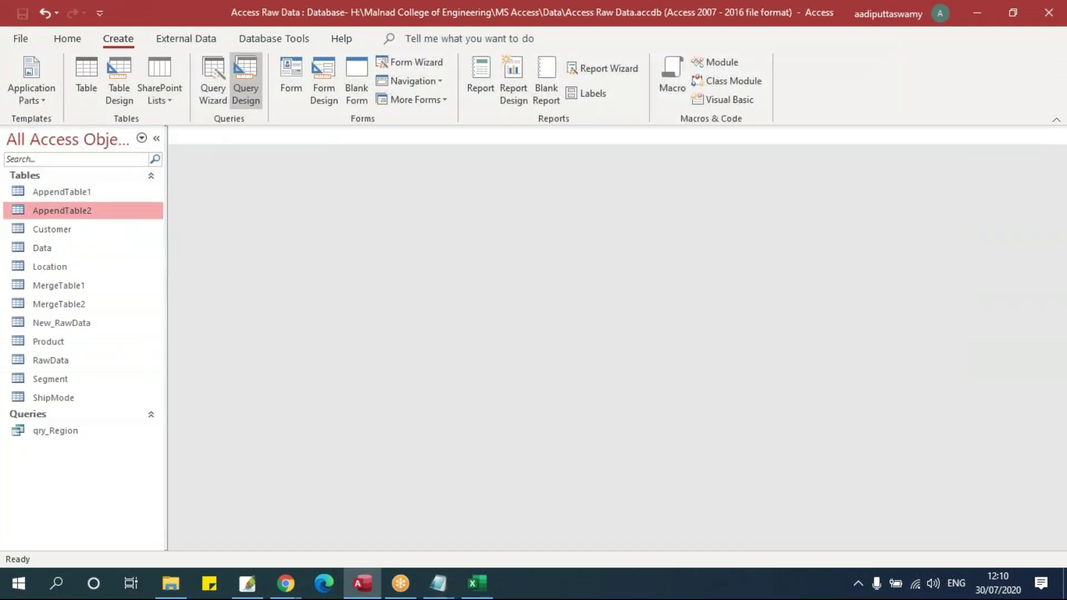
click(246, 84)
click(639, 172)
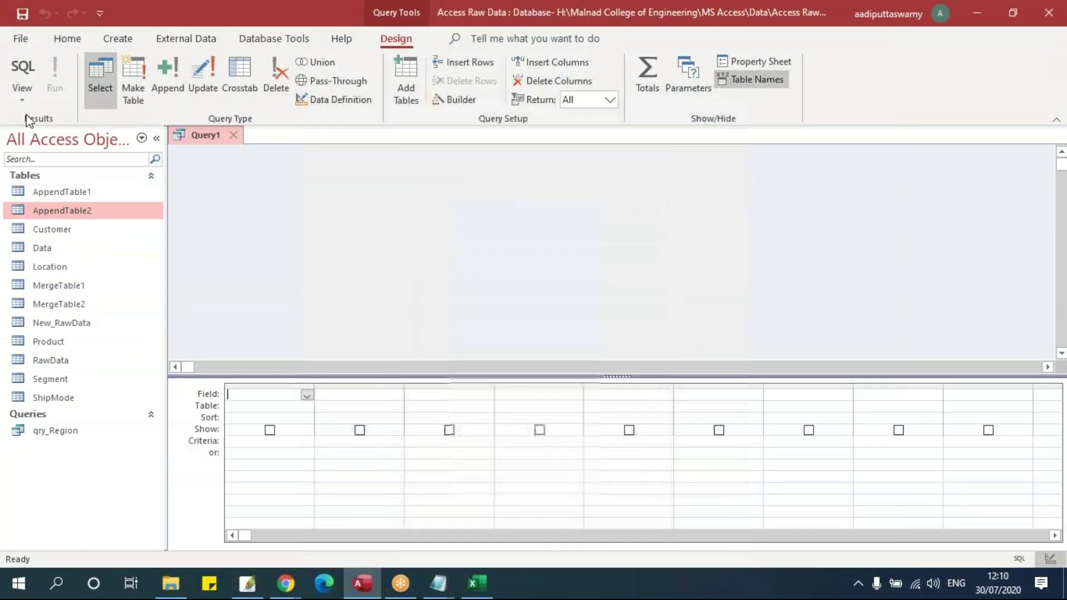
click(27, 69)
key(ctrl+v)
click(273, 176)
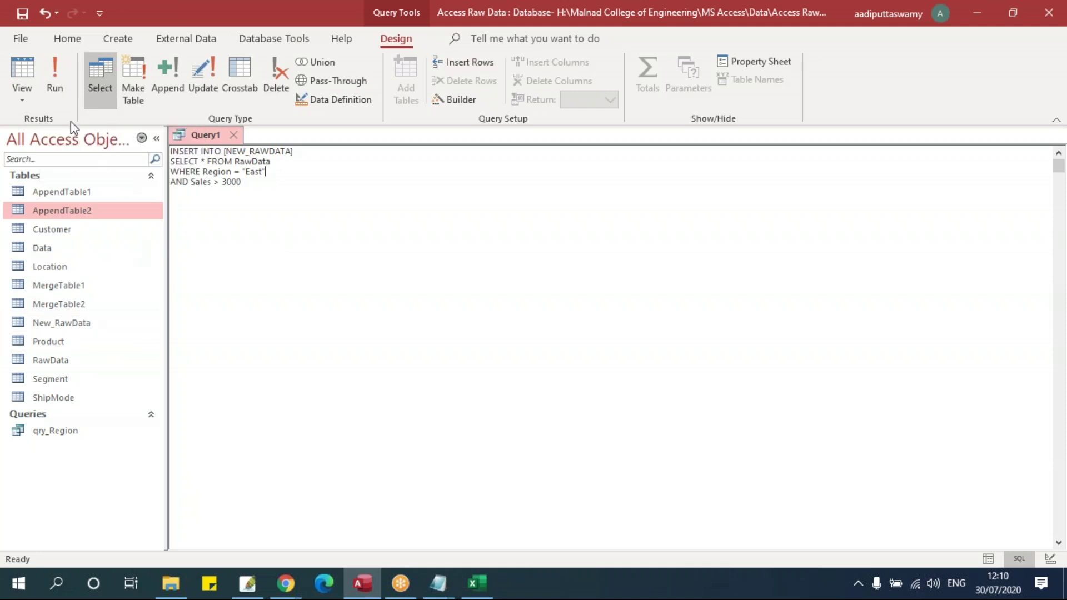
click(54, 75)
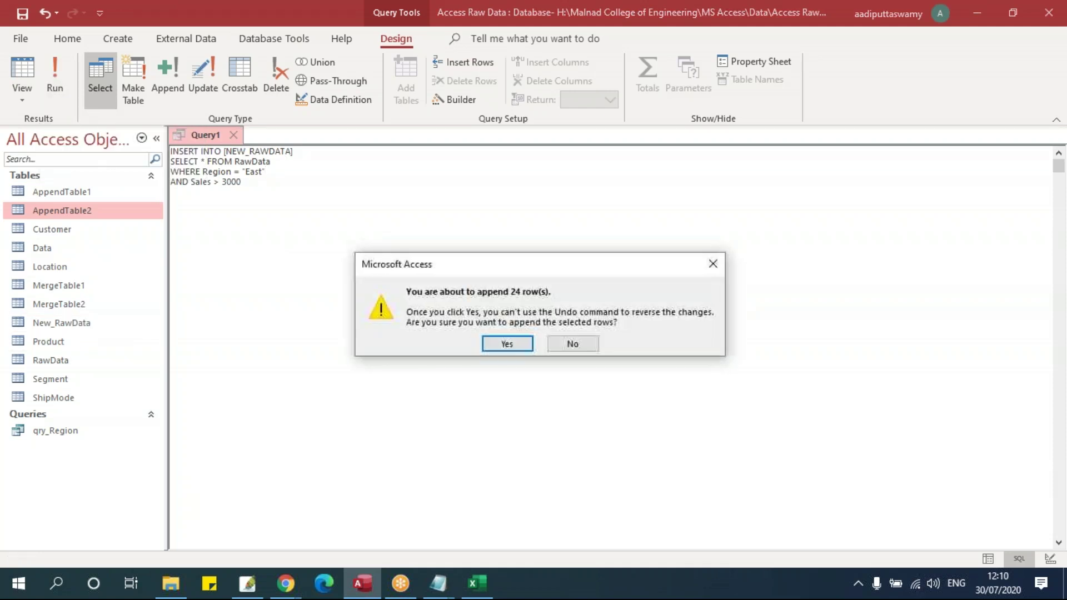
click(506, 349)
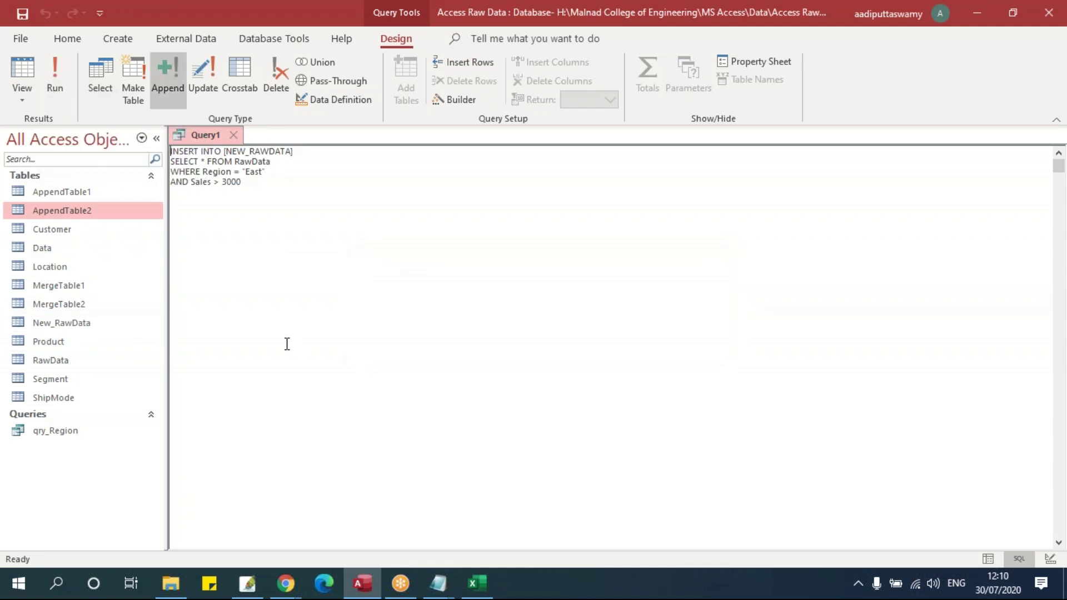
Examine the rows and columns of New_RawData, including Region and Sales, and close the table and the unsaved query
double_click(88, 324)
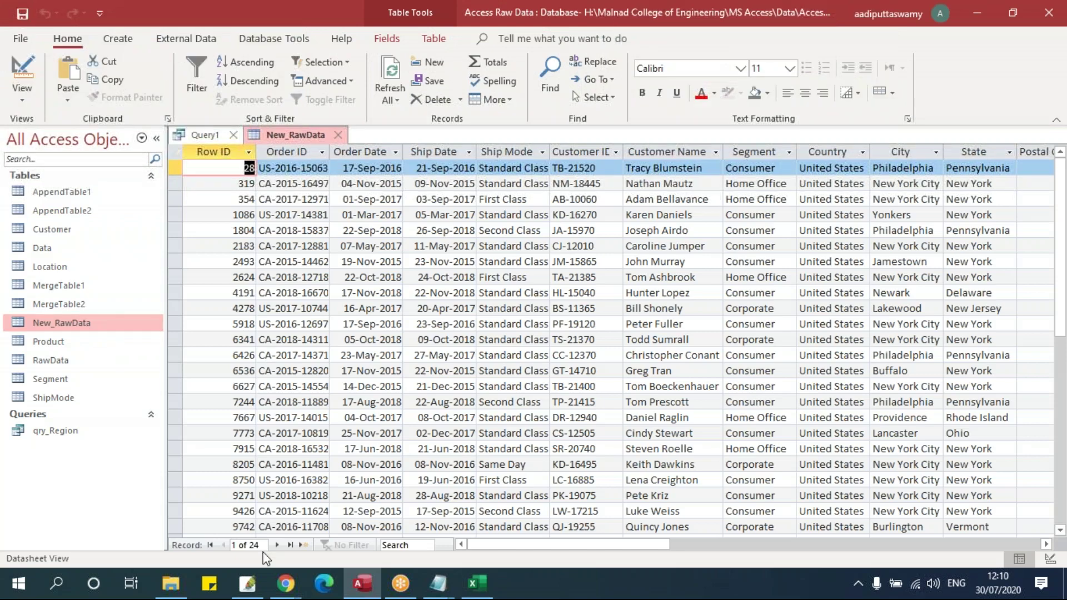
scroll(731, 350, down, 5)
scroll(730, 362, up, 5)
drag(650, 546, 871, 560)
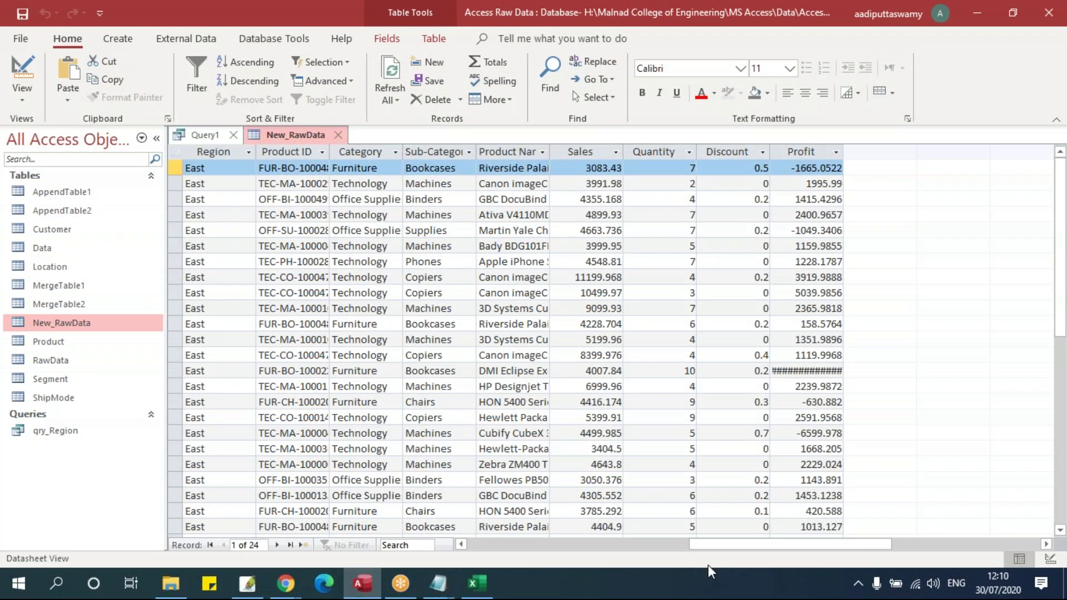
drag(726, 547, 606, 551)
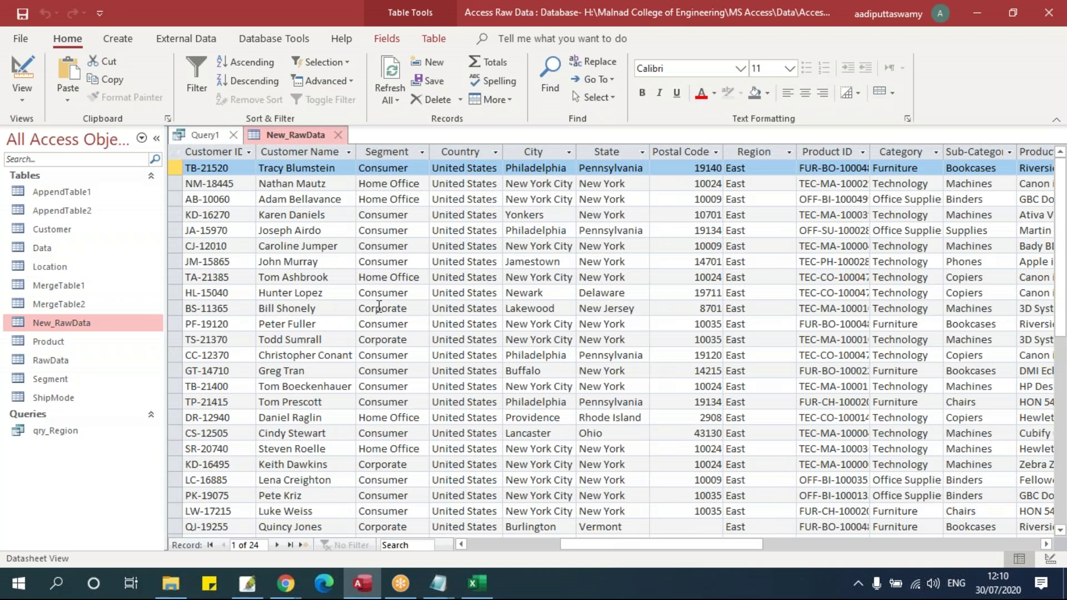
click(338, 134)
click(234, 134)
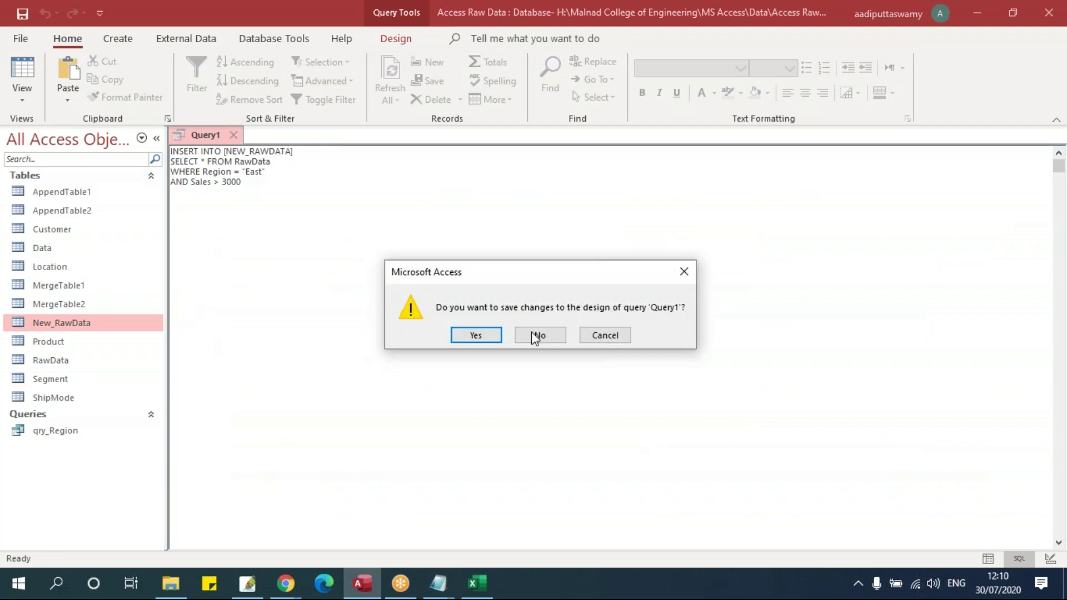
click(538, 336)
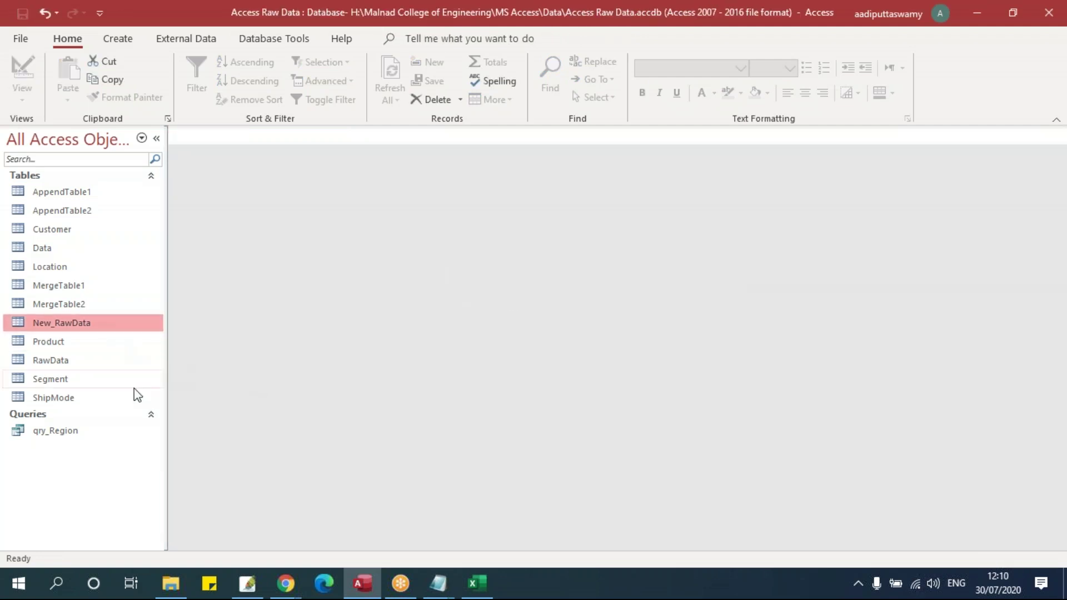
Duplicate the New_RawData table as Sel_RawData, copying the structure only
key(ctrl+c)
key(ctrl+v)
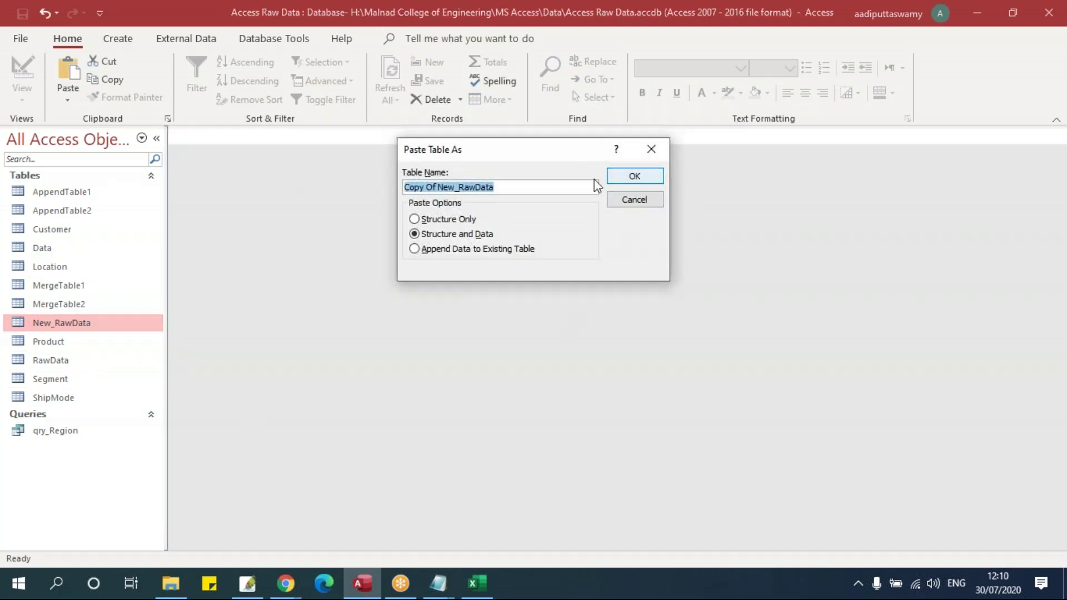
click(461, 188)
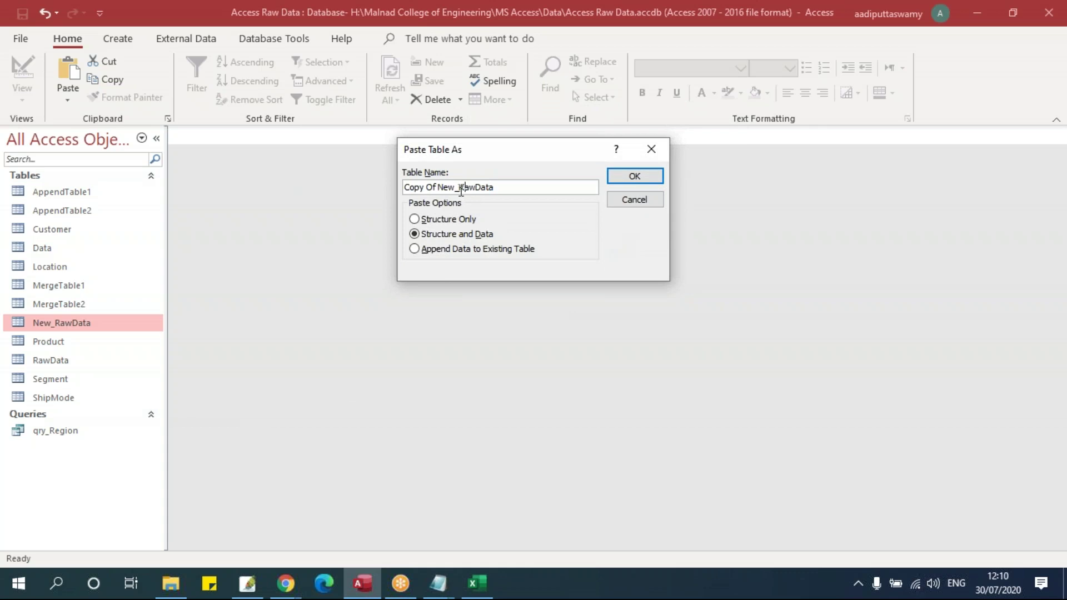
drag(455, 188, 403, 187)
text(Sel)
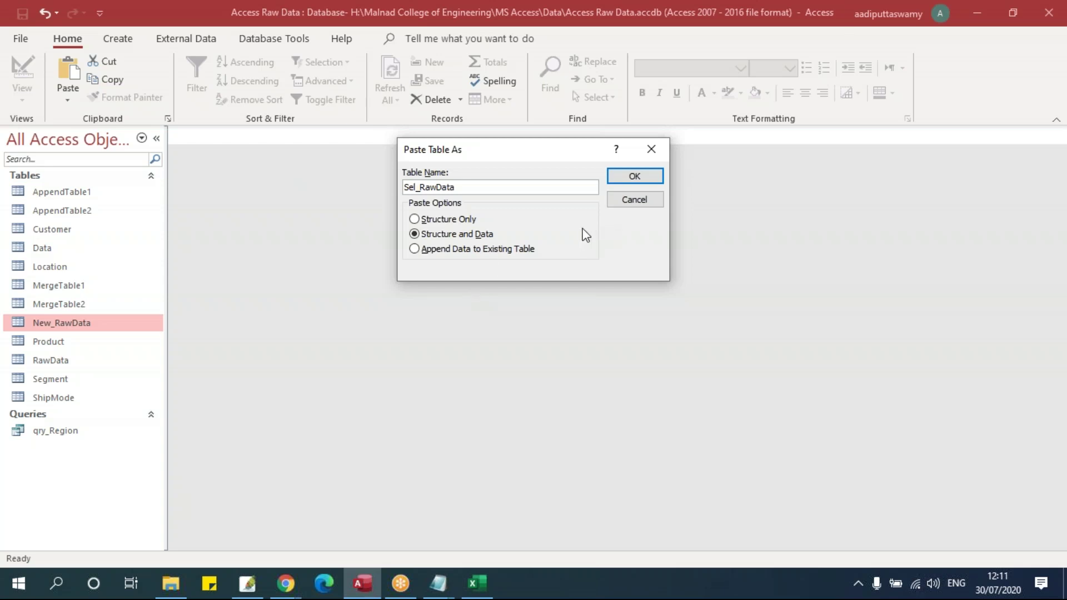
click(468, 219)
click(639, 174)
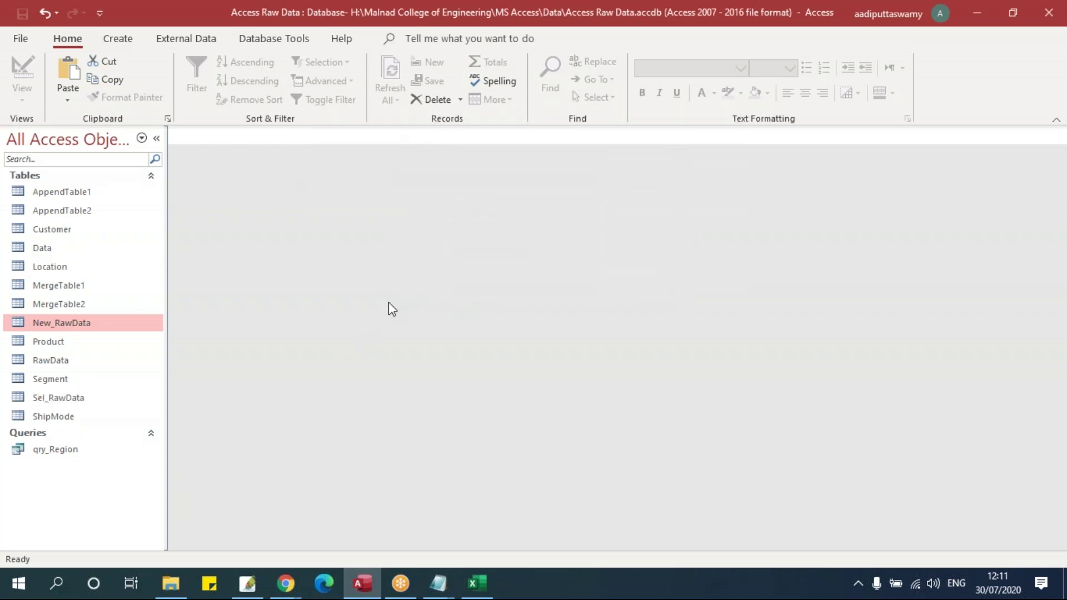
Open Sel_RawData in Design View and delete the fields from Order ID through Customer Name with their indexes
double_click(89, 401)
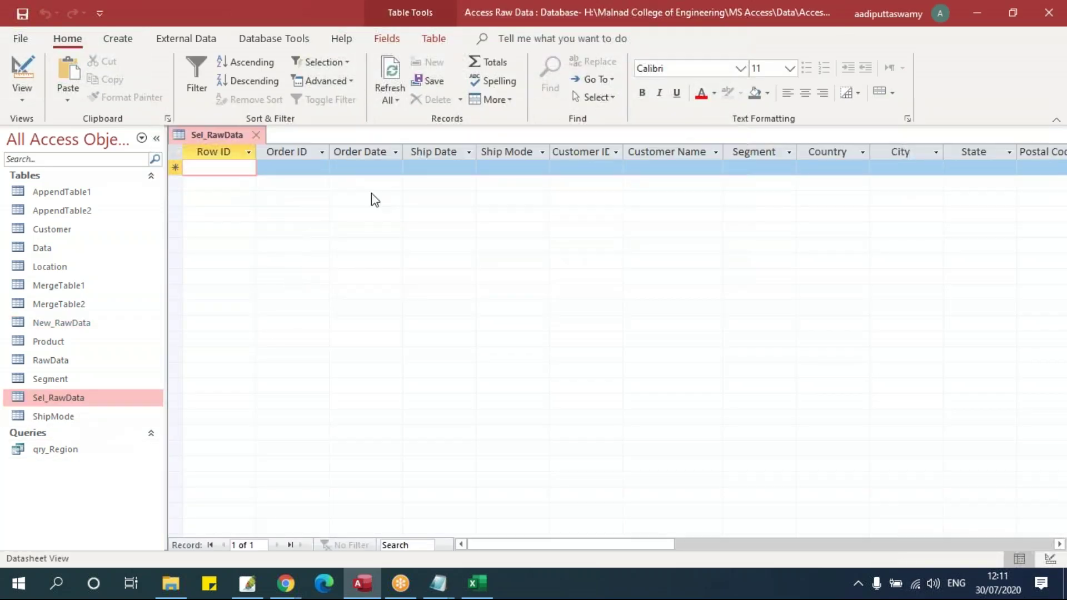
right_click(75, 404)
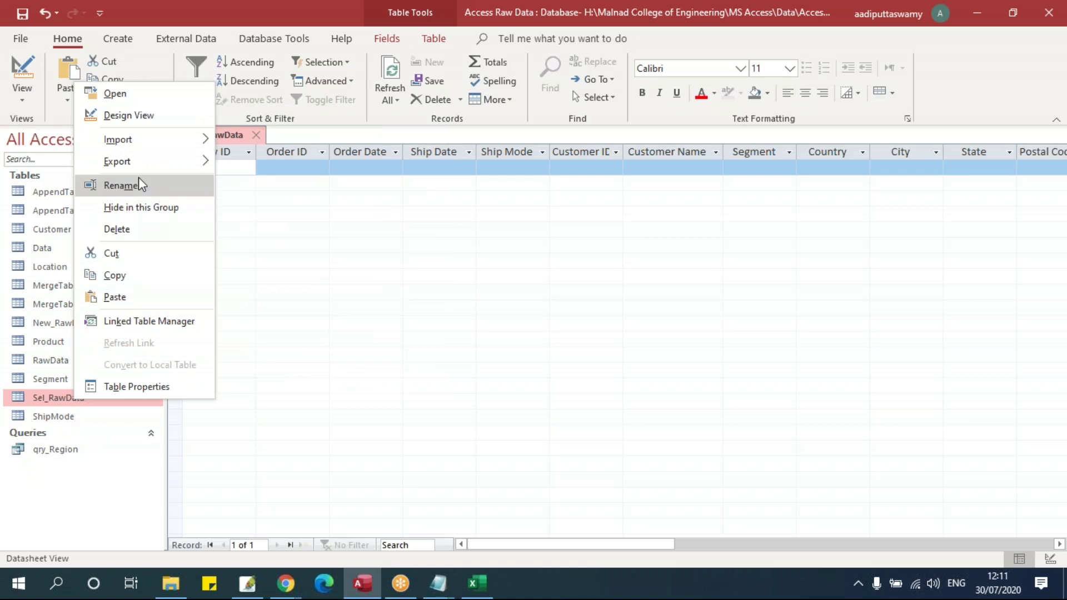
click(133, 117)
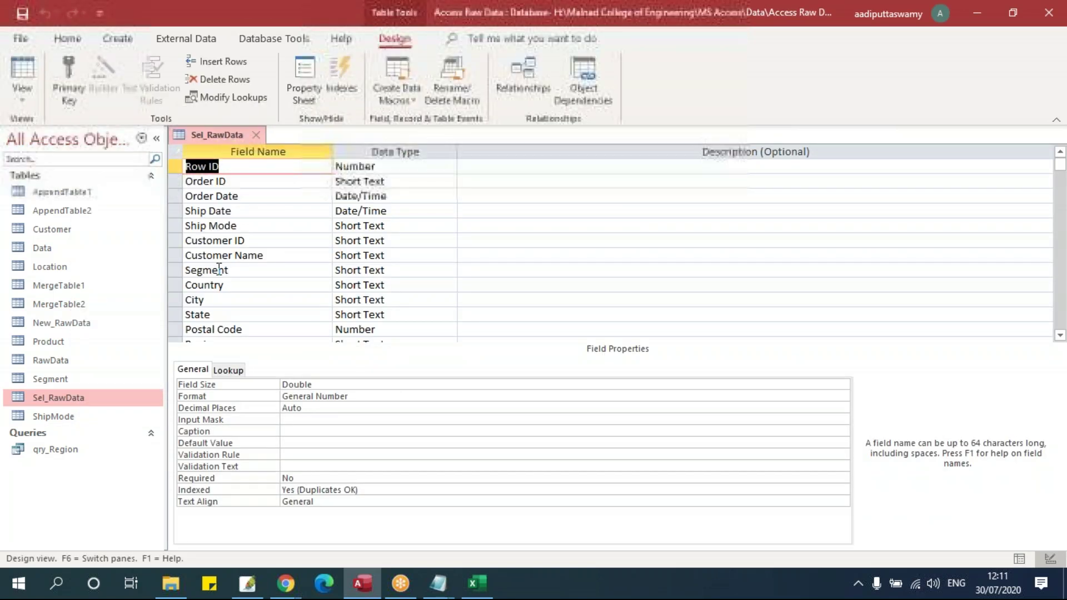
click(174, 181)
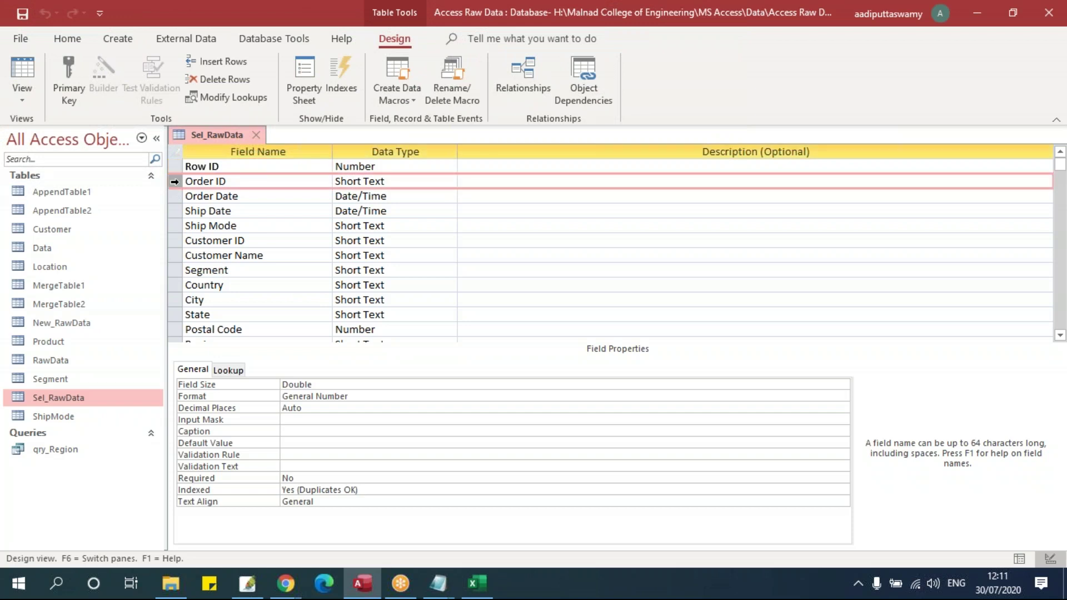
drag(174, 181, 174, 255)
key(Delete)
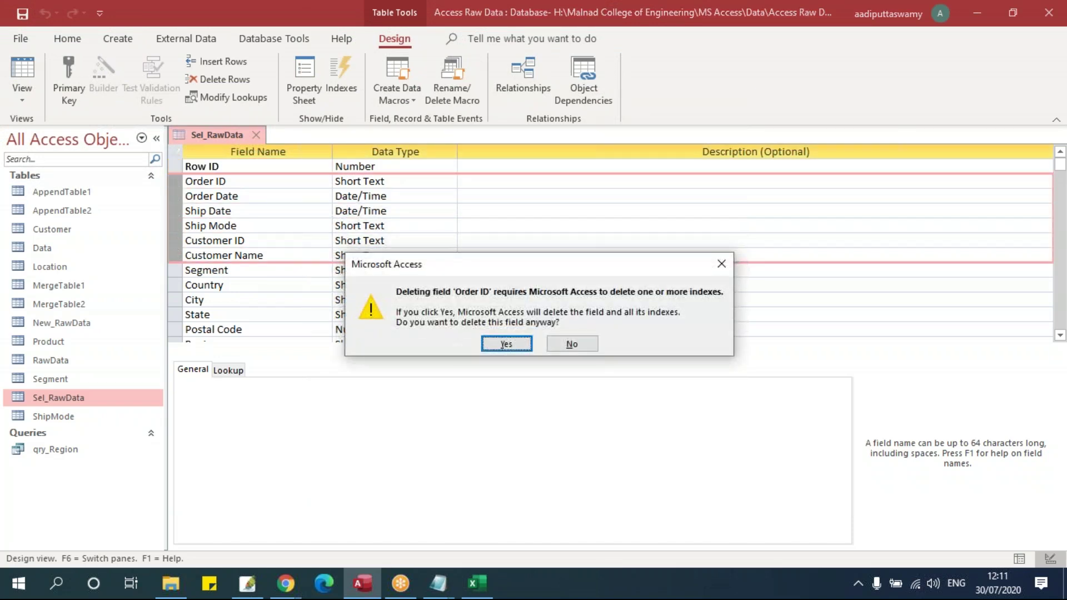
click(497, 344)
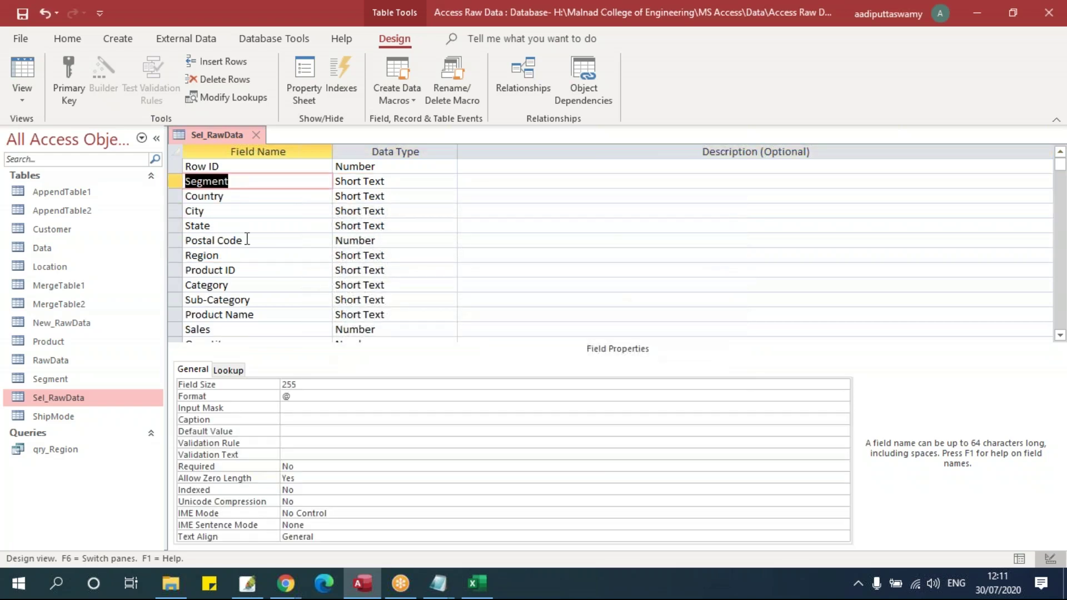
Delete the fields Country through Postal Code and the Product ID field from Sel_RawData
drag(178, 195, 175, 241)
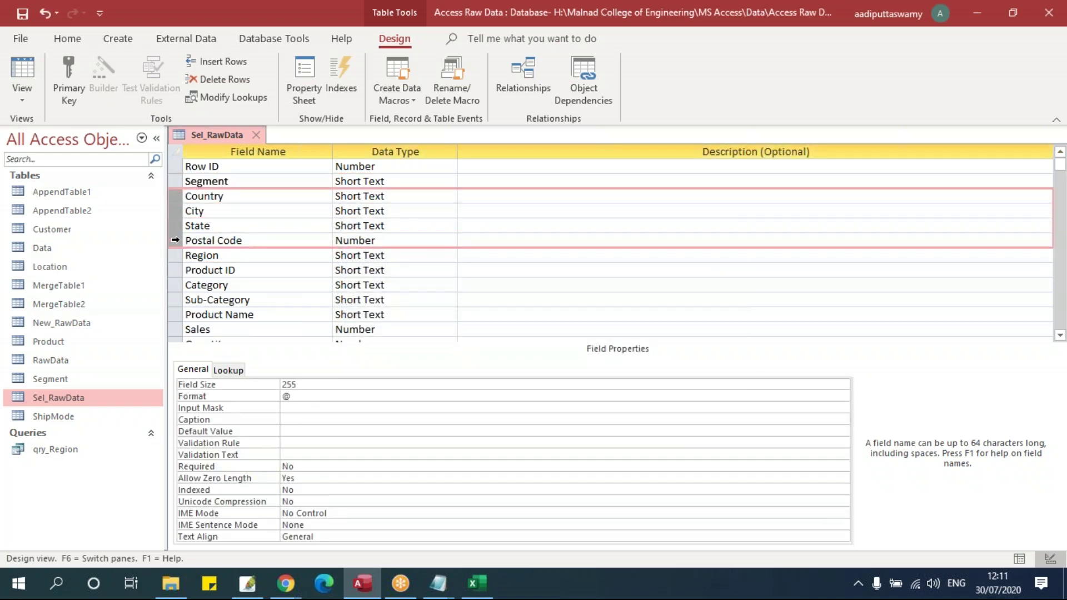
key(Delete)
click(507, 341)
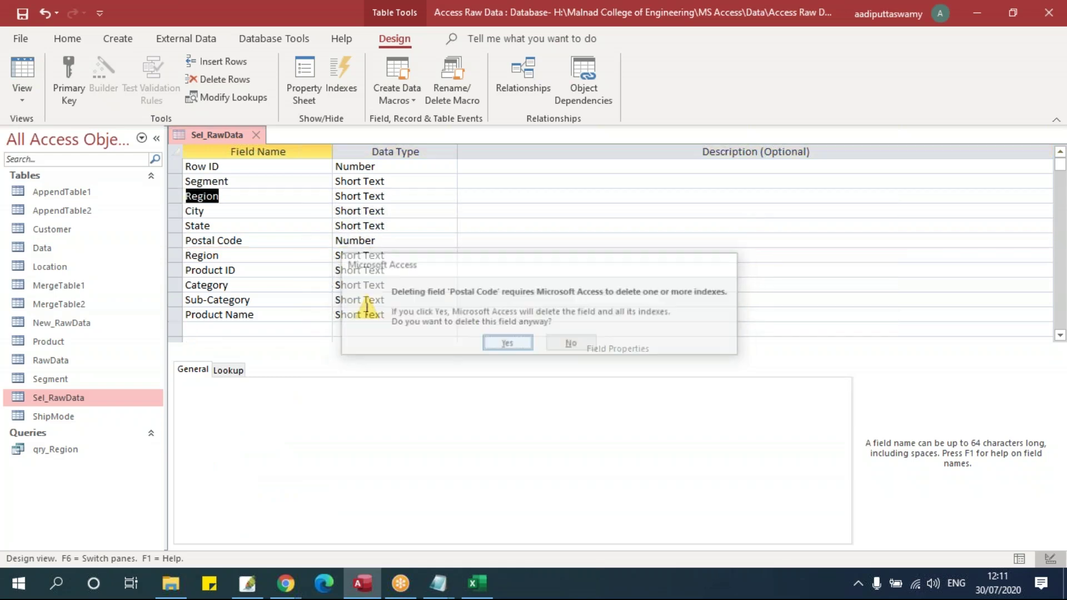
click(174, 211)
key(Delete)
click(506, 345)
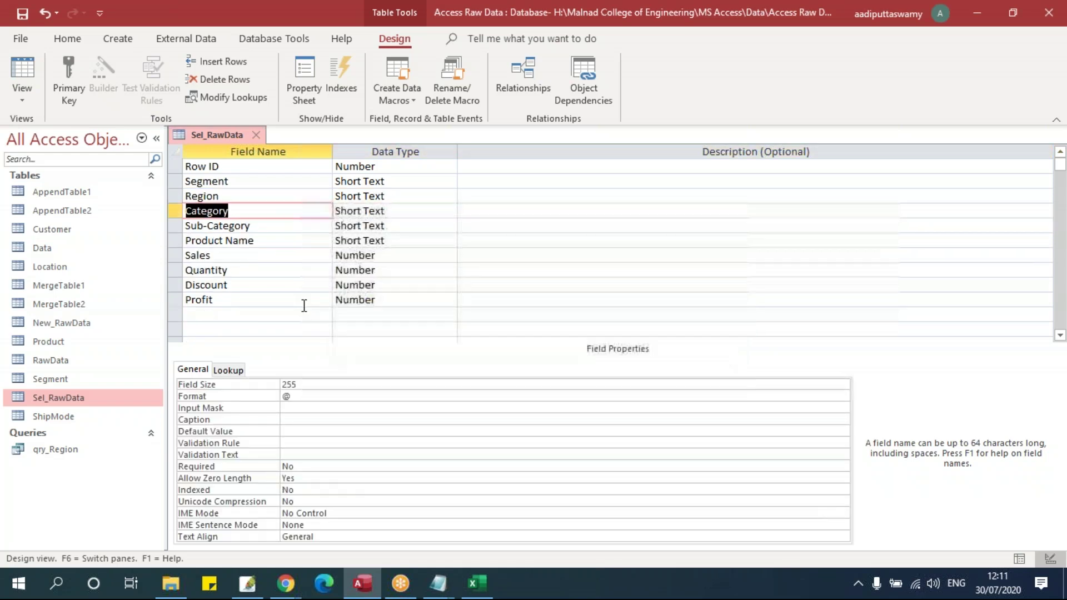
Delete the Product Name, Quantity, Discount and Profit fields from Sel_RawData
click(175, 241)
key(Delete)
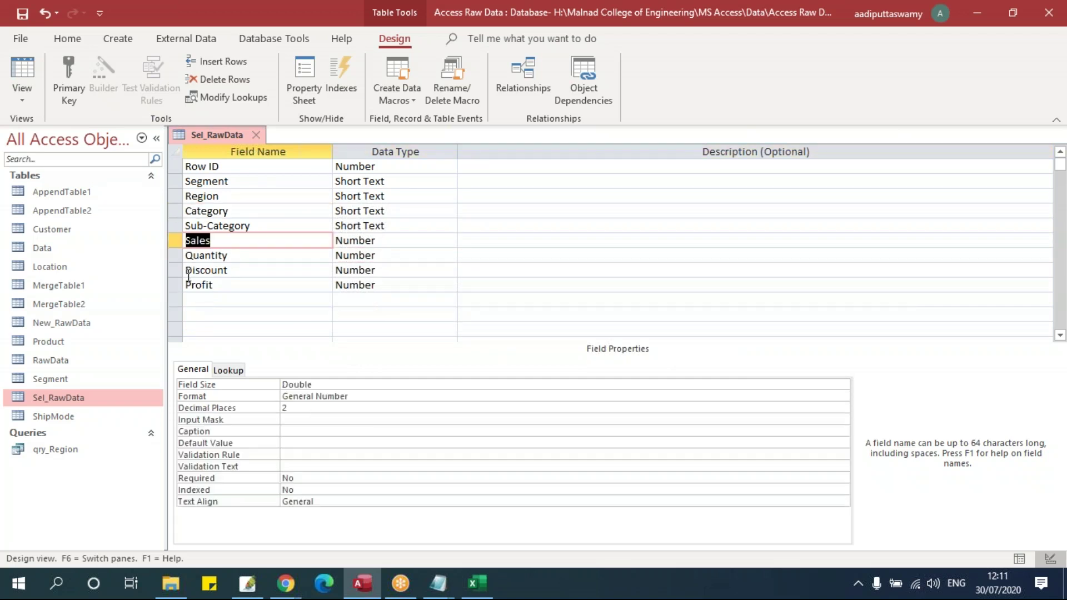
drag(174, 256, 175, 285)
key(Delete)
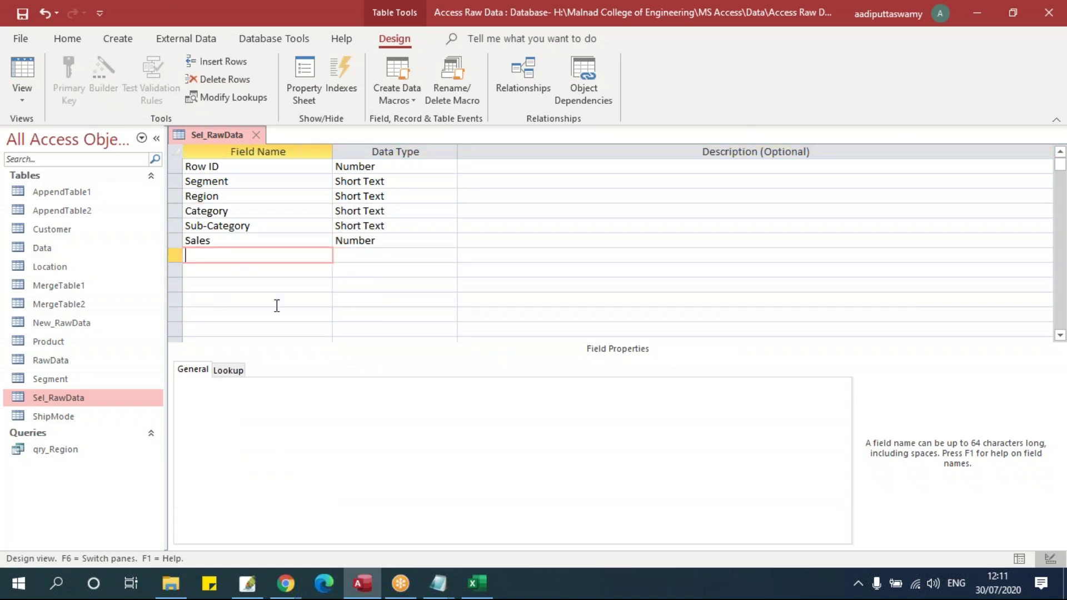
Review the remaining fields from Row ID to Sales, and close the Sel_RawData design with its changes saved
click(258, 167)
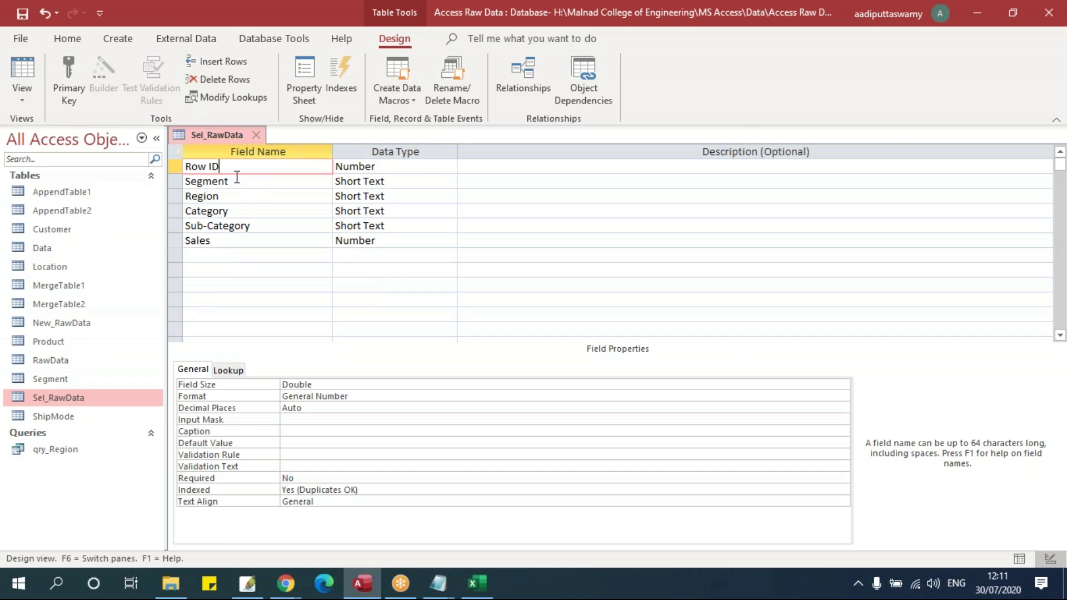
click(237, 180)
click(240, 196)
click(243, 212)
click(244, 226)
click(243, 242)
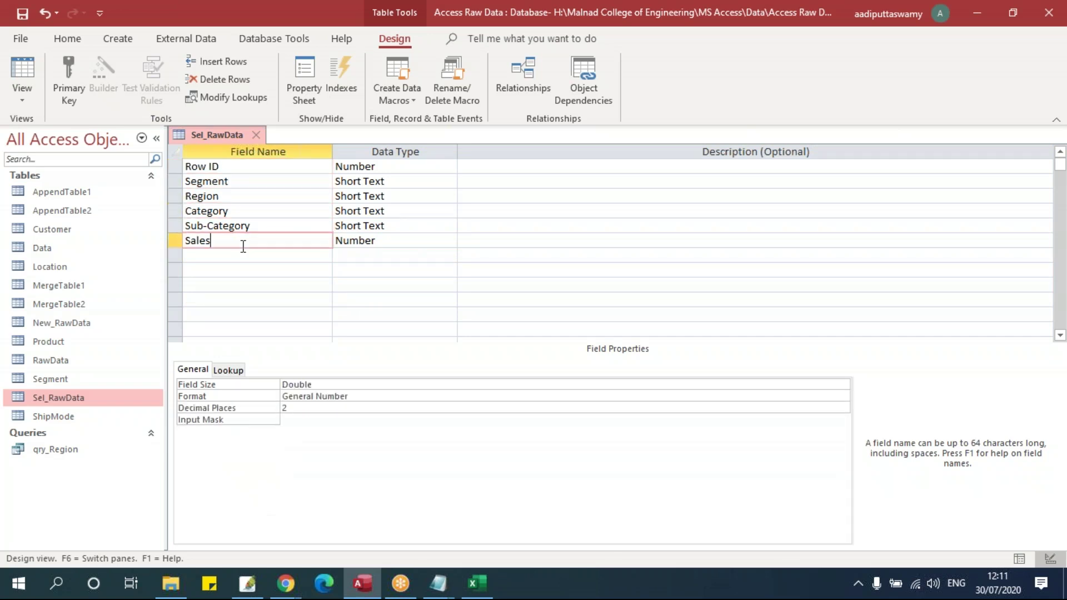
click(256, 135)
click(470, 336)
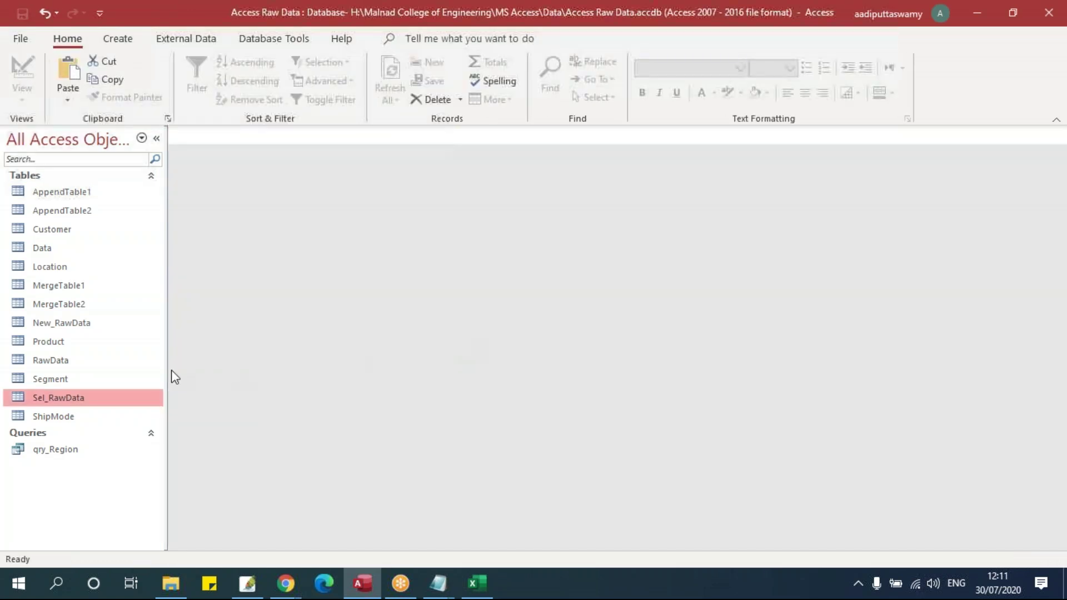
Open the RawData and Sel_RawData tables in Datasheet View
double_click(88, 360)
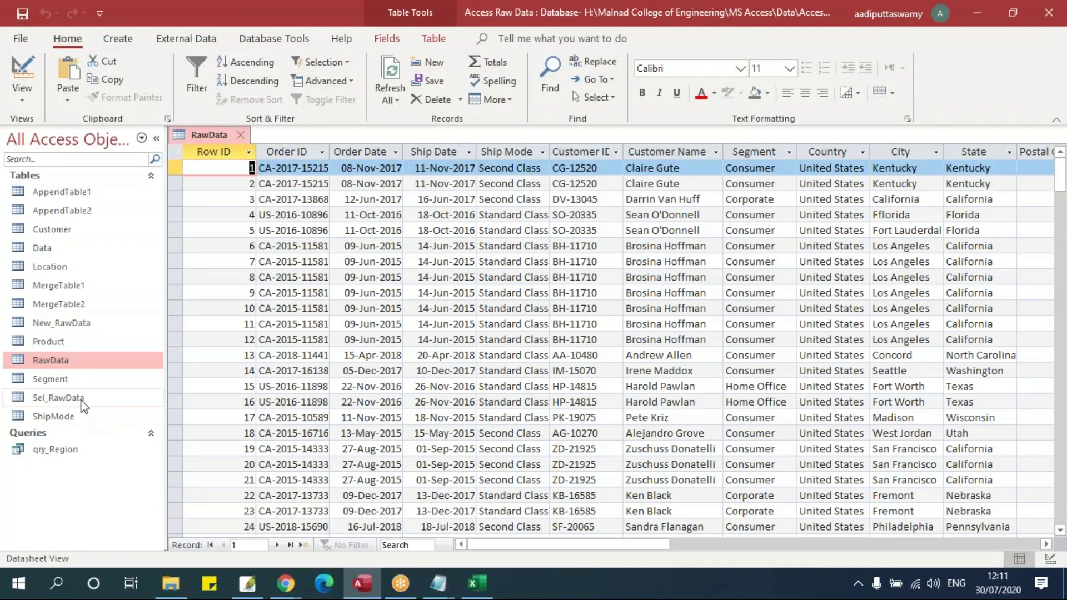
double_click(65, 398)
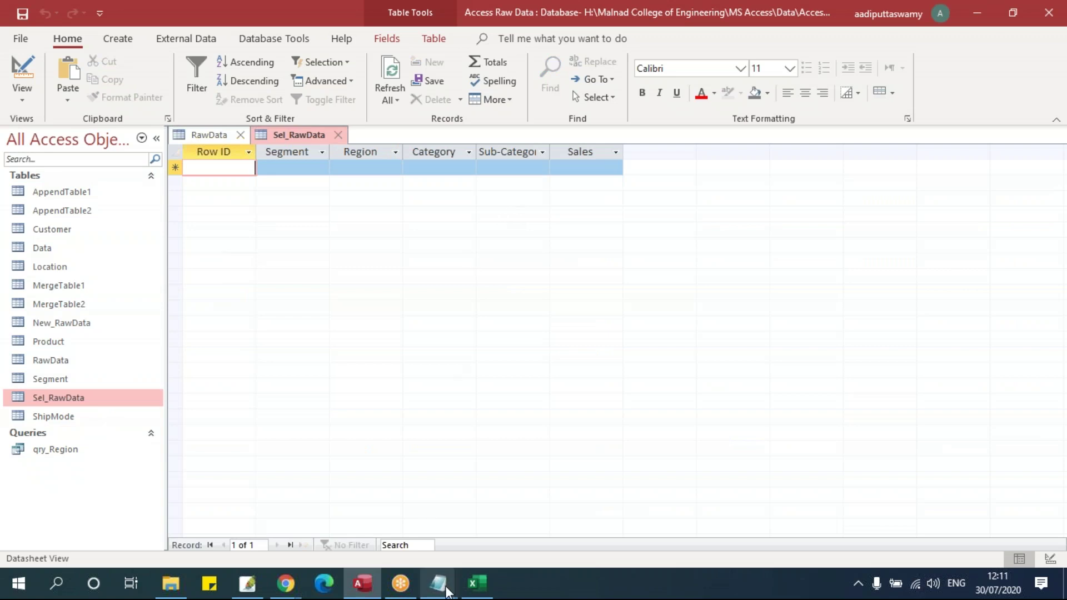
In the Query04 Notepad file, duplicate the INSERT INTO [NEW_RAWDATA] query below the original and add a blank line before the copy's SELECT
mouse_move(442, 590)
click(469, 504)
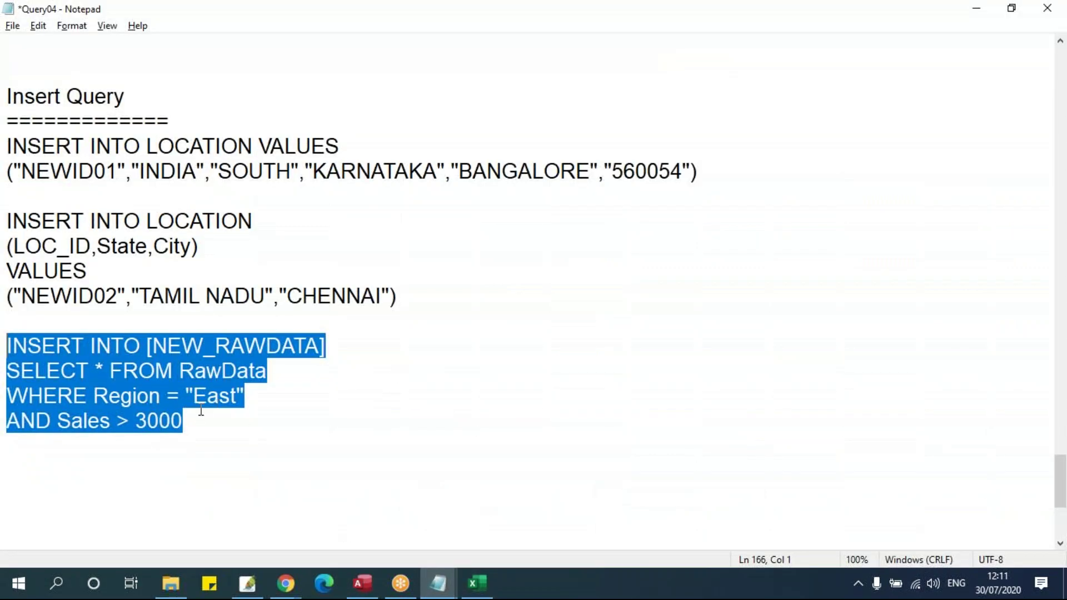
click(230, 459)
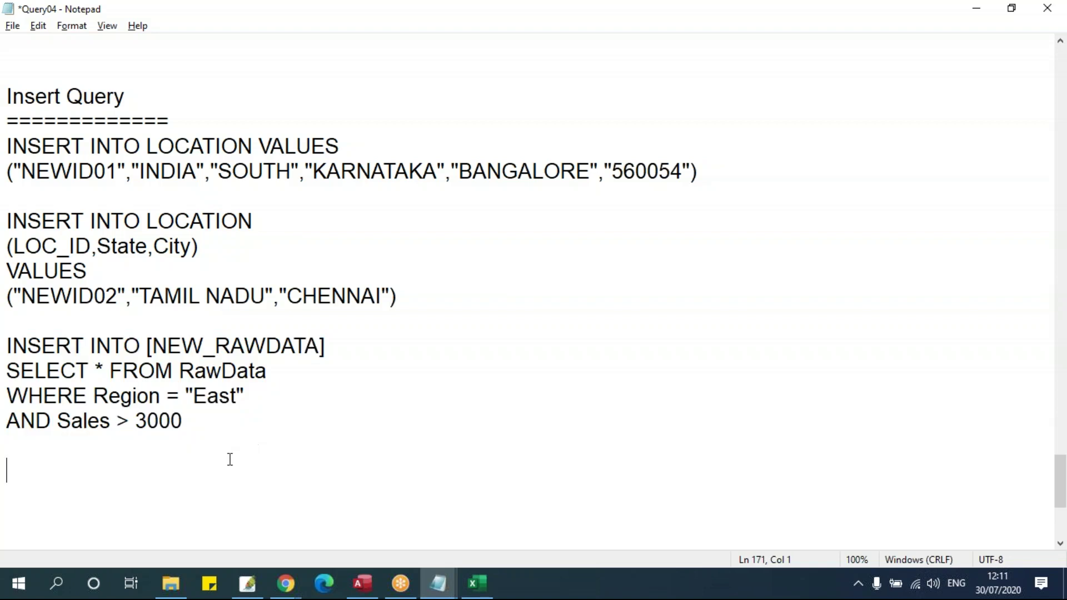
text(INSERT INTO [NEW_RAWDATA] SELECT * FROM RawData WHERE Region = "East" AND Sales > 3000)
scroll(354, 412, down, 3)
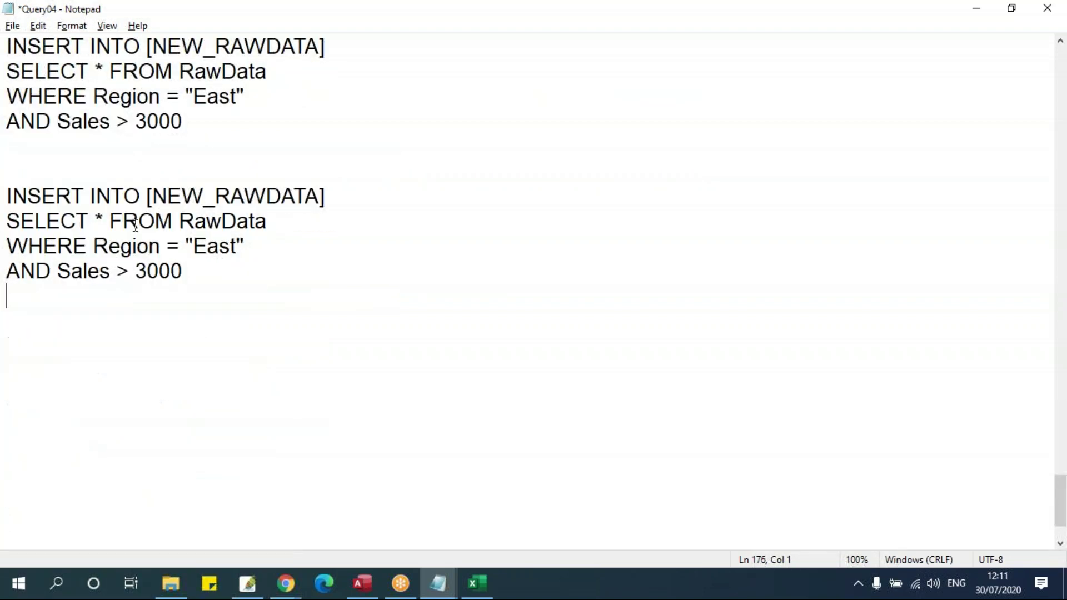
click(111, 195)
click(412, 206)
key(Return)
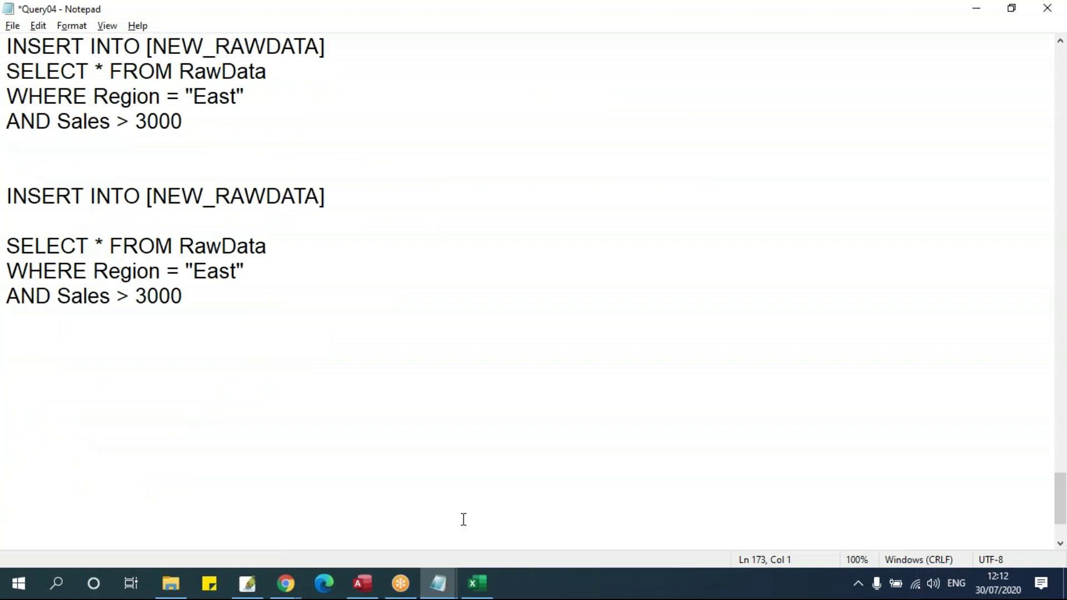
Check the destination column list in the SYNTAX file's INSERT INTO template, and add empty parentheses above SELECT in the copied Query04 query
click(438, 583)
click(409, 550)
click(192, 381)
click(364, 382)
click(462, 411)
key(shift+Home)
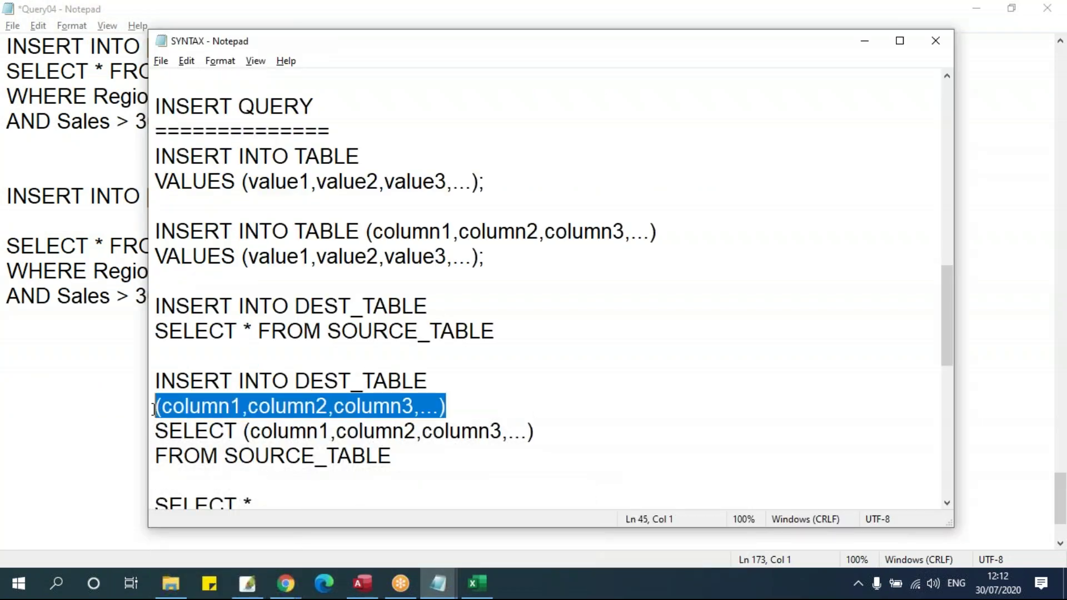
key(alt+Tab)
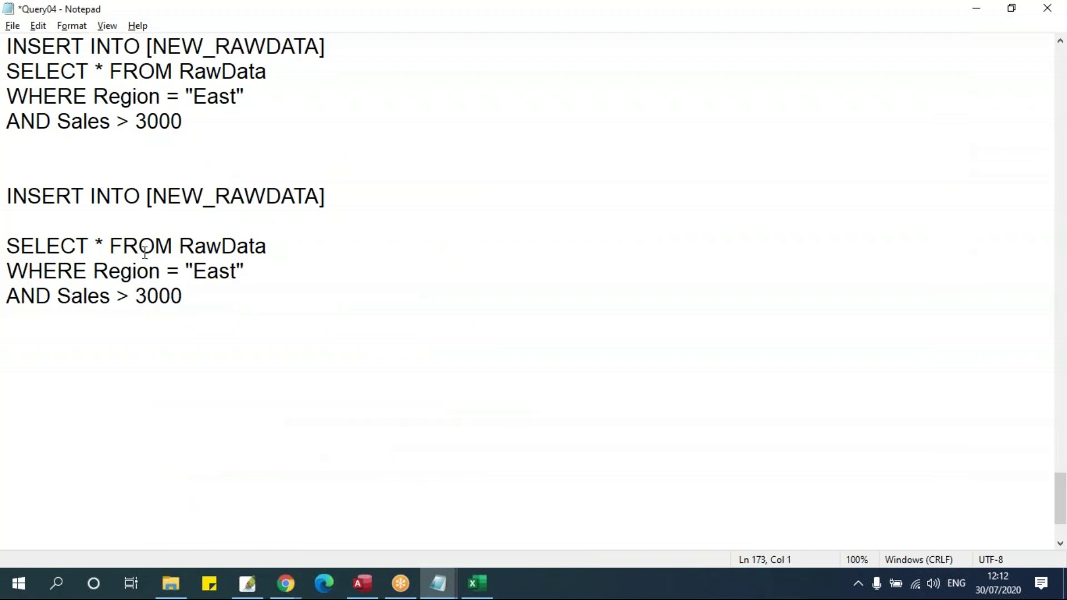
text(())
Open Sel_RawData in Design View in Access and enter [Row ID] followed by a comma in the copied query's parentheses in Query04
key(alt+Tab)
key(alt+Tab)
key(Tab)
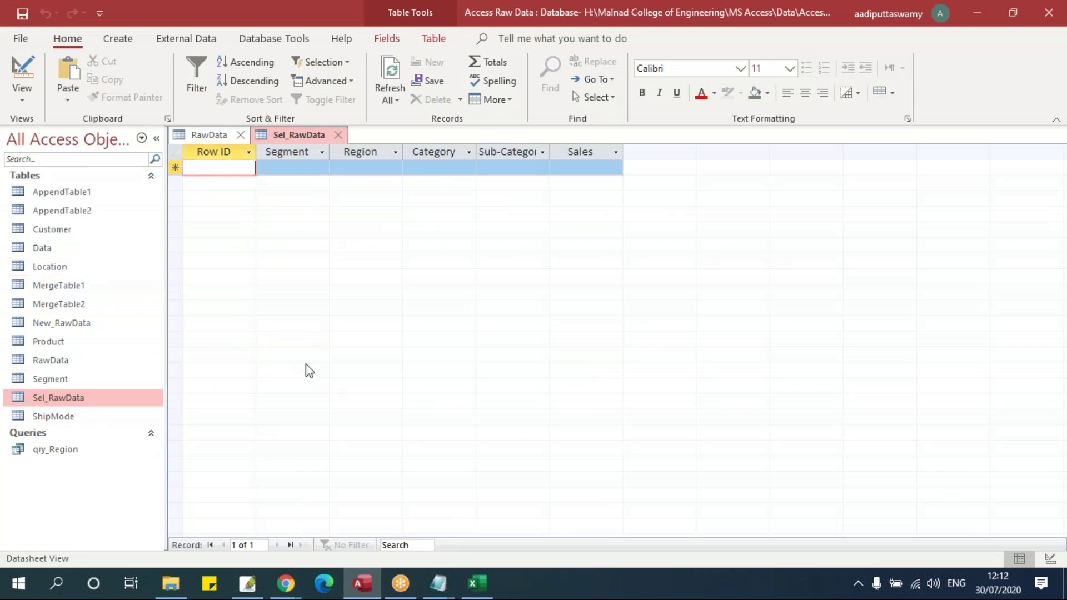
right_click(305, 142)
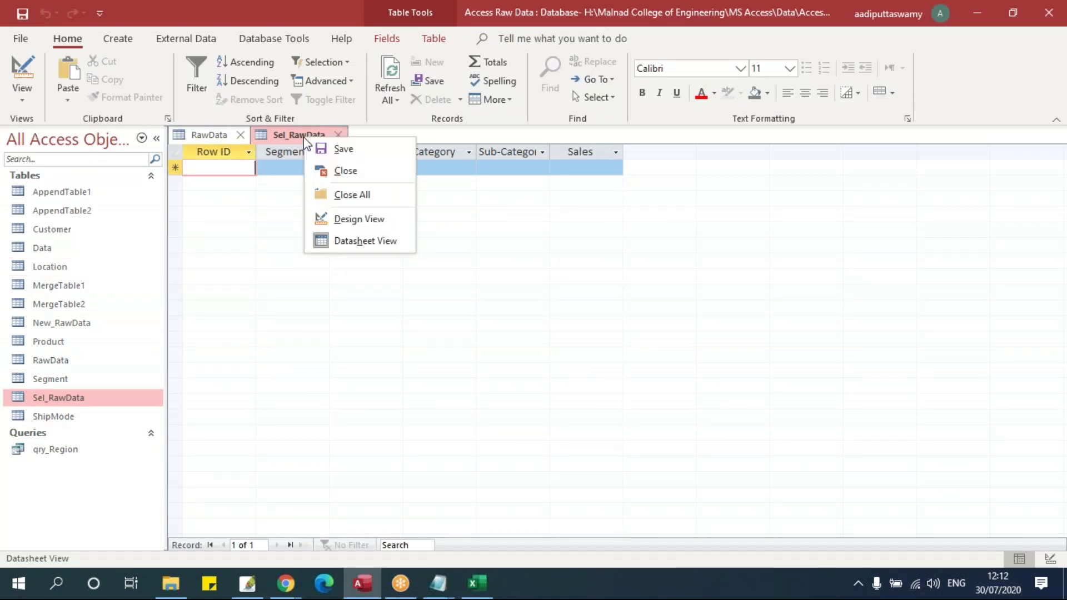
click(355, 219)
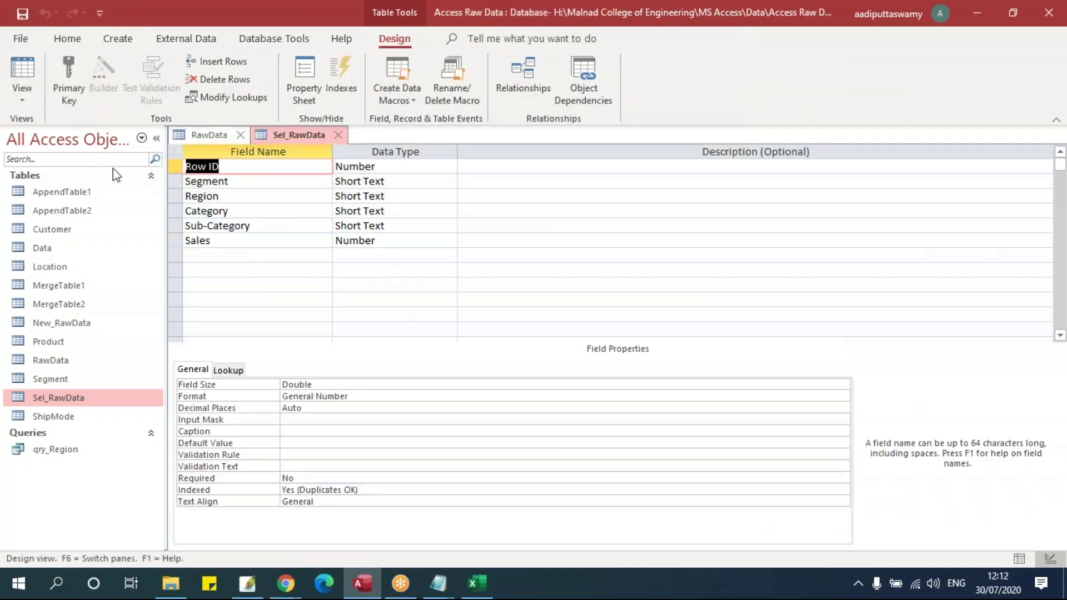
key(alt+Tab)
key(alt+Tab)
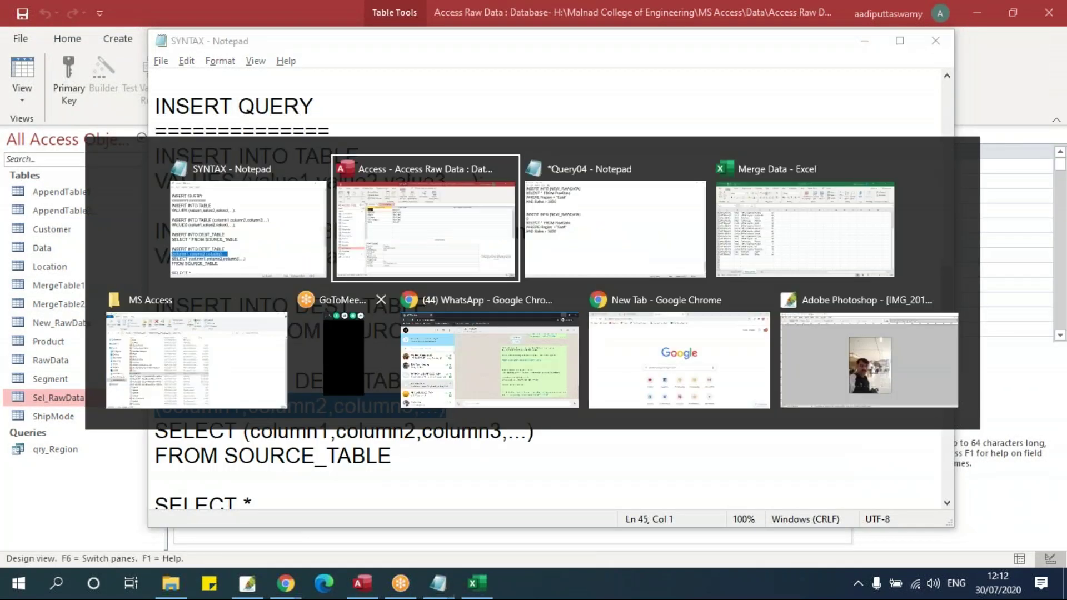
key(alt+Tab)
text([Row ID],)
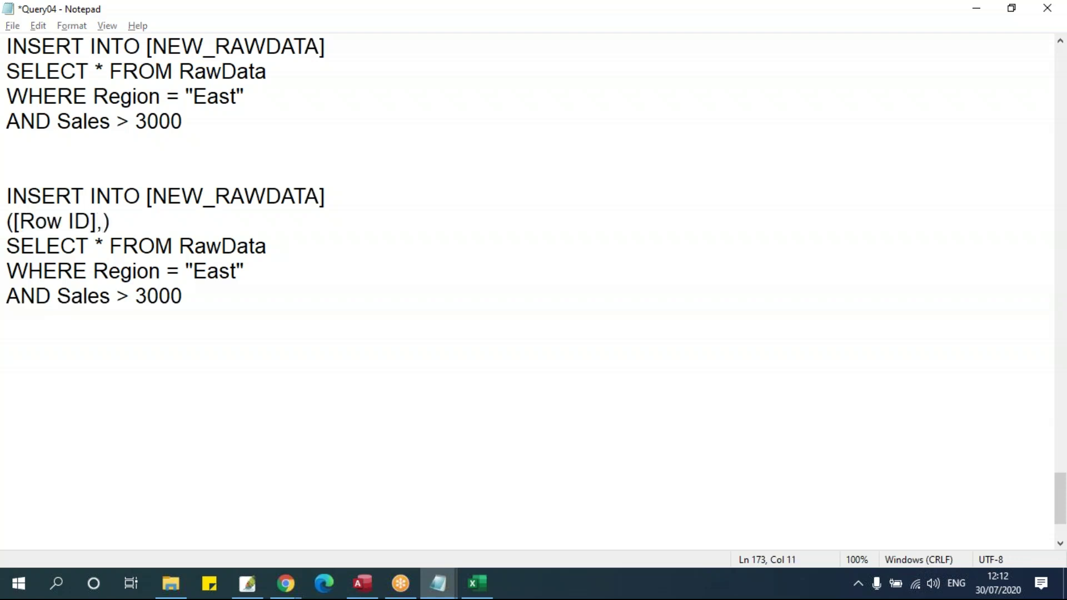
Copy the Segment field name from the Sel_RawData design into the Query04 column list after [Row ID], followed by a comma
key(alt+Tab)
key(alt+Tab)
key(alt+Tab)
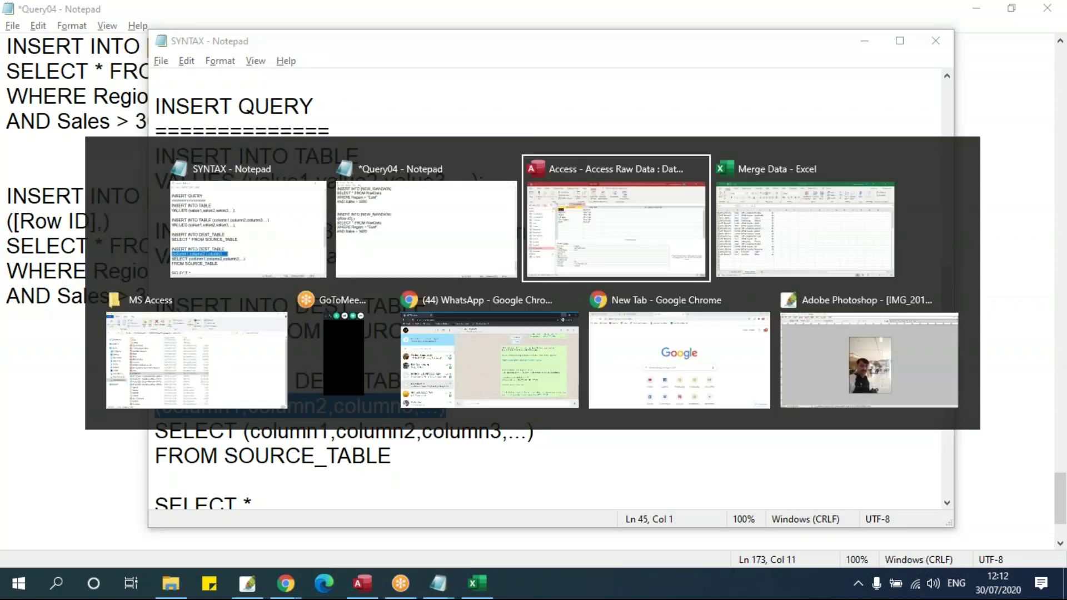
double_click(263, 184)
key(ctrl+c)
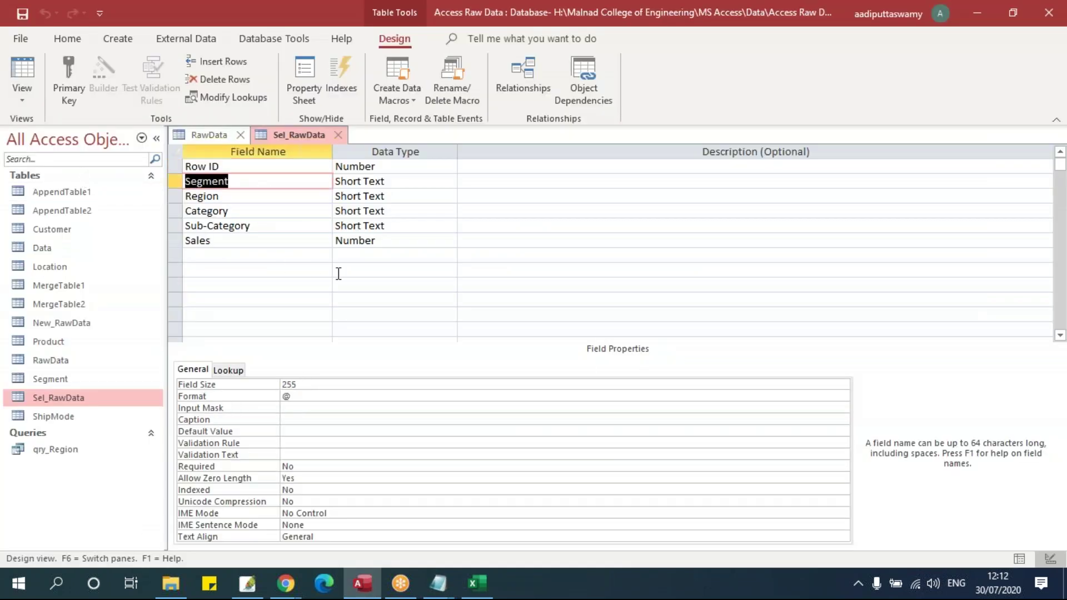
key(alt+Tab)
key(alt+Tab)
key(alt+Tab)
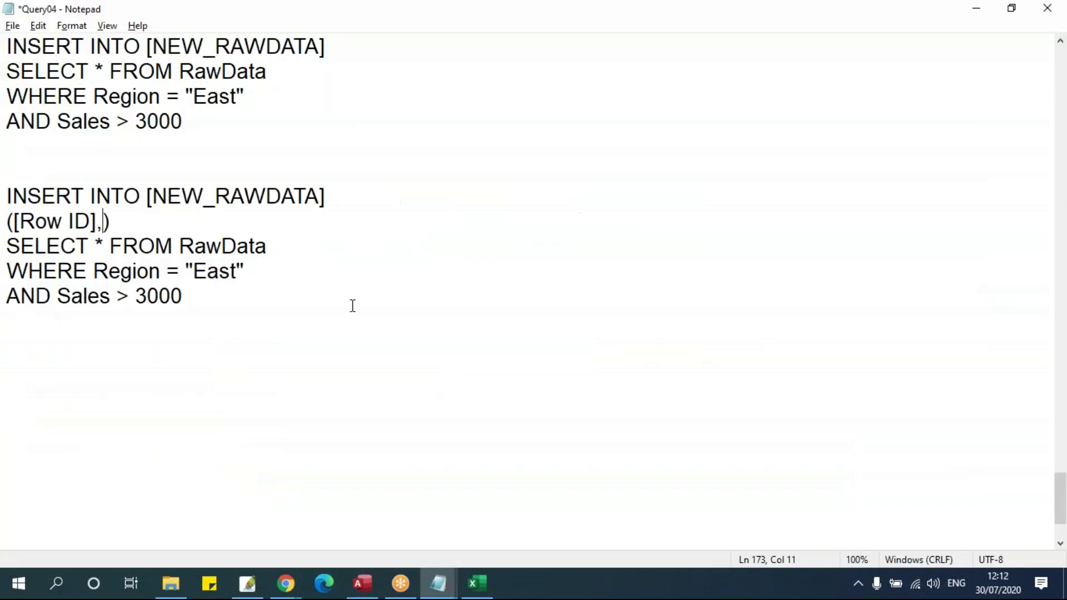
key(ctrl+v)
text(,)
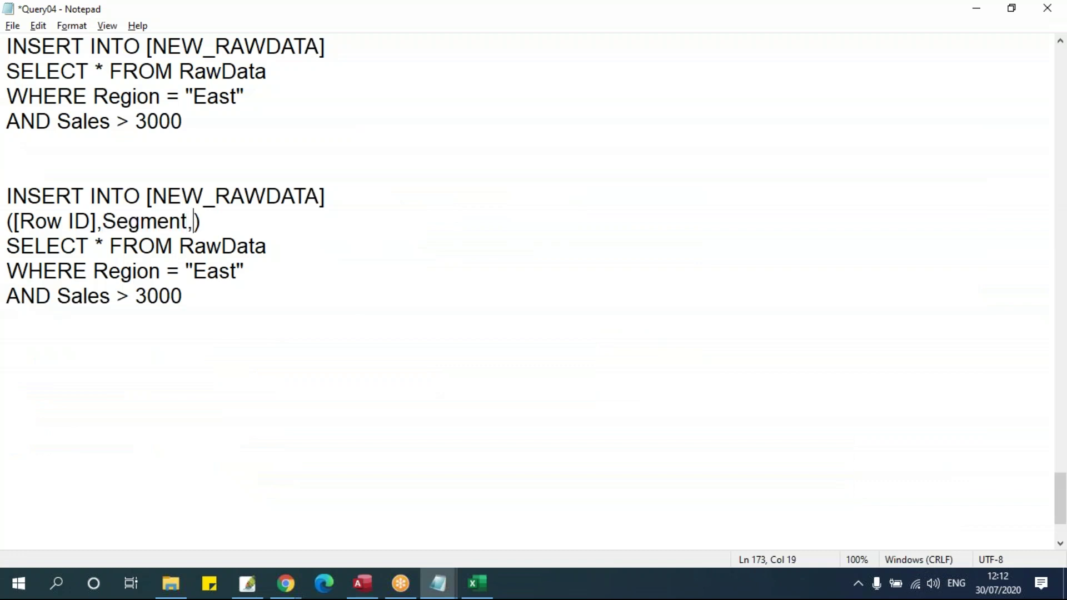
Copy the Region and Category field names from the Sel_RawData design into the Query04 column list, separated by a comma
key(alt+Tab)
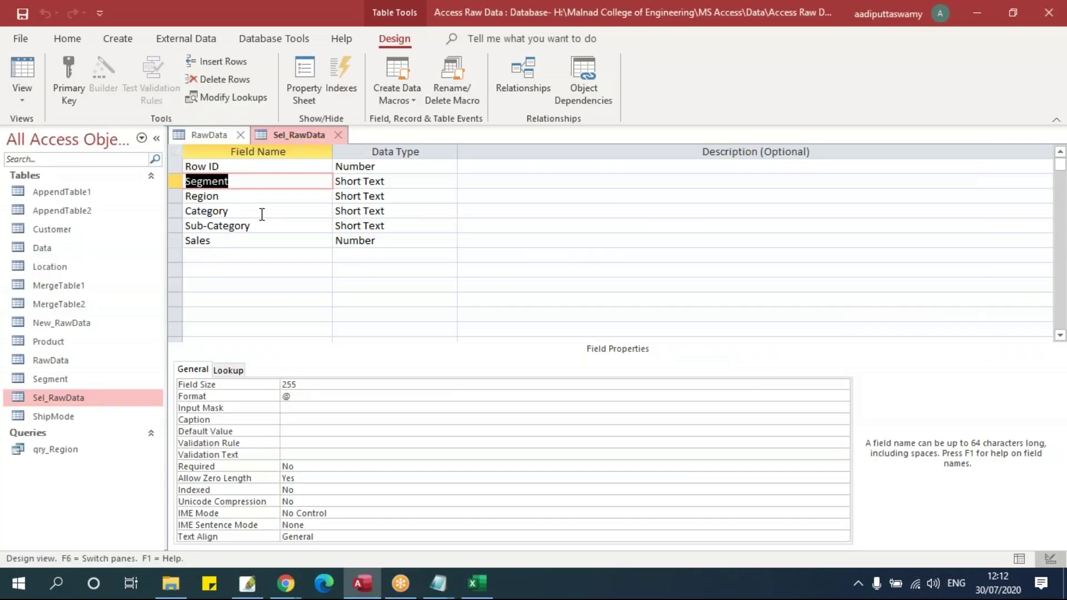
double_click(261, 197)
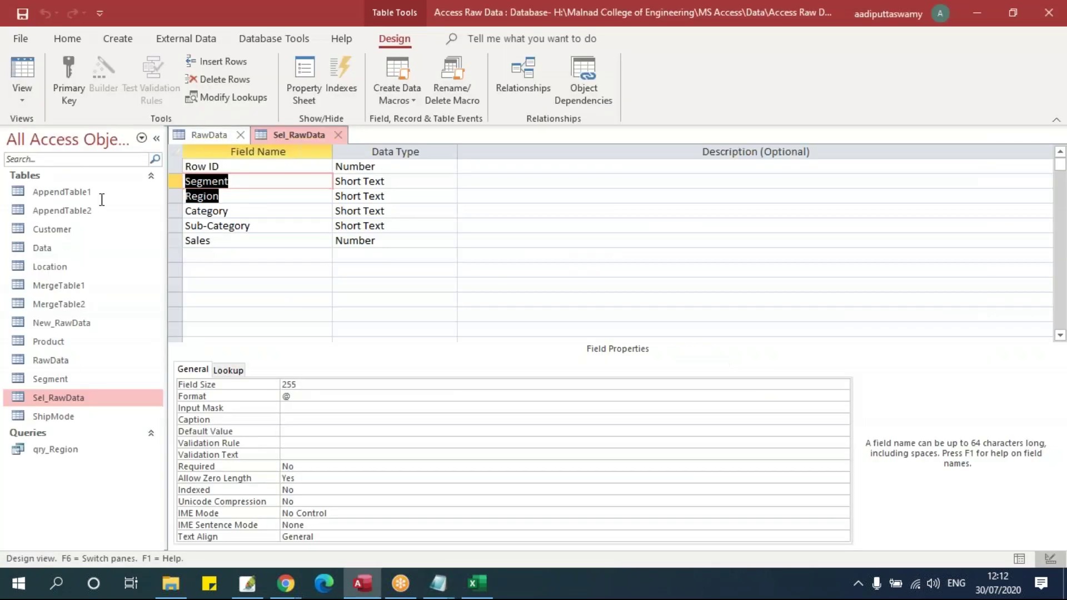
key(ctrl+c)
key(alt+Tab)
key(ctrl+v)
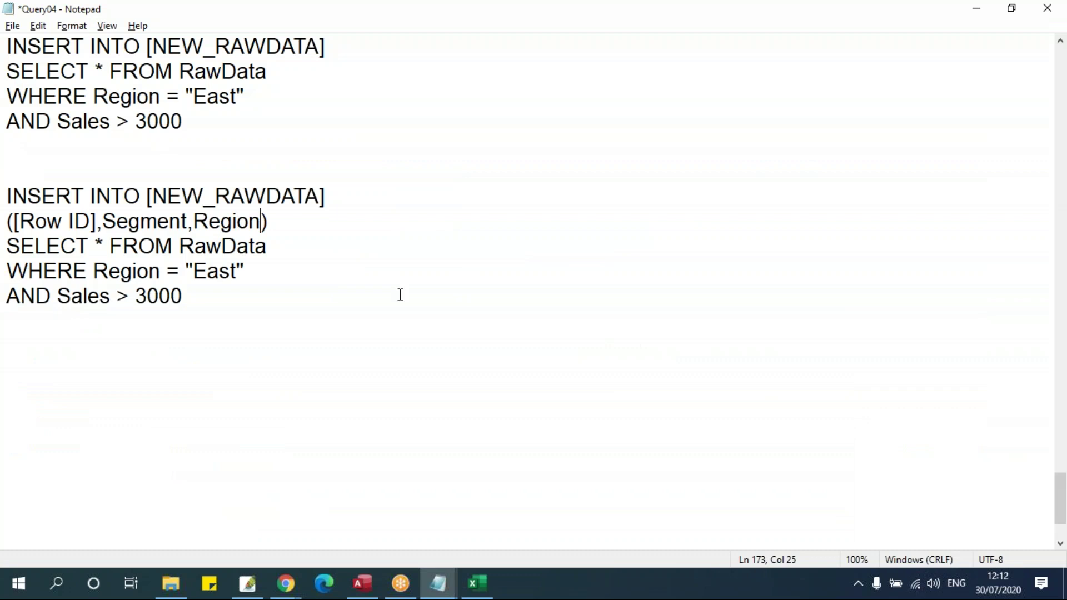
key(alt+Tab)
double_click(266, 211)
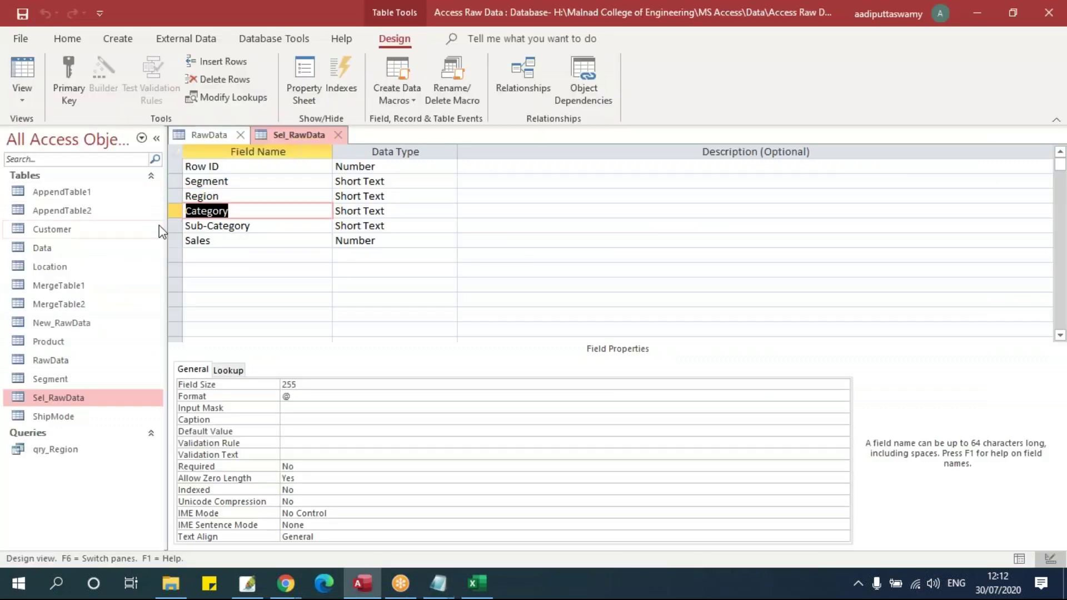
key(ctrl+c)
key(alt+Tab)
text(,)
key(ctrl+v)
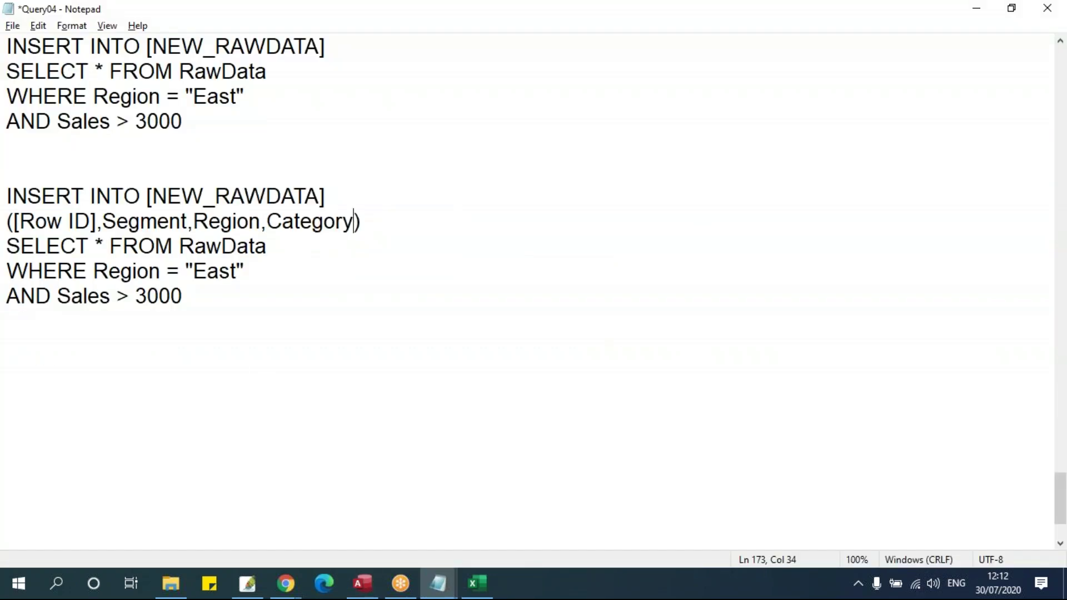
Copy the Sub-Category and Sales field names from the Sel_RawData design to the end of the Query04 column list, separated by commas
key(alt+Tab)
drag(275, 227, 185, 229)
key(alt+Tab)
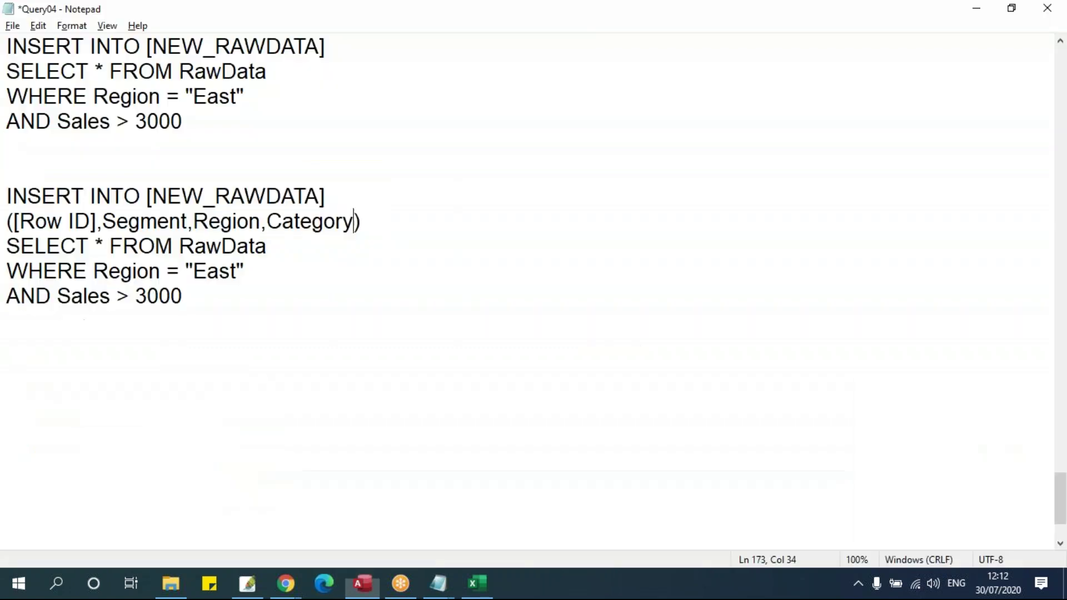
text(,)
key(ctrl+v)
key(alt+Tab)
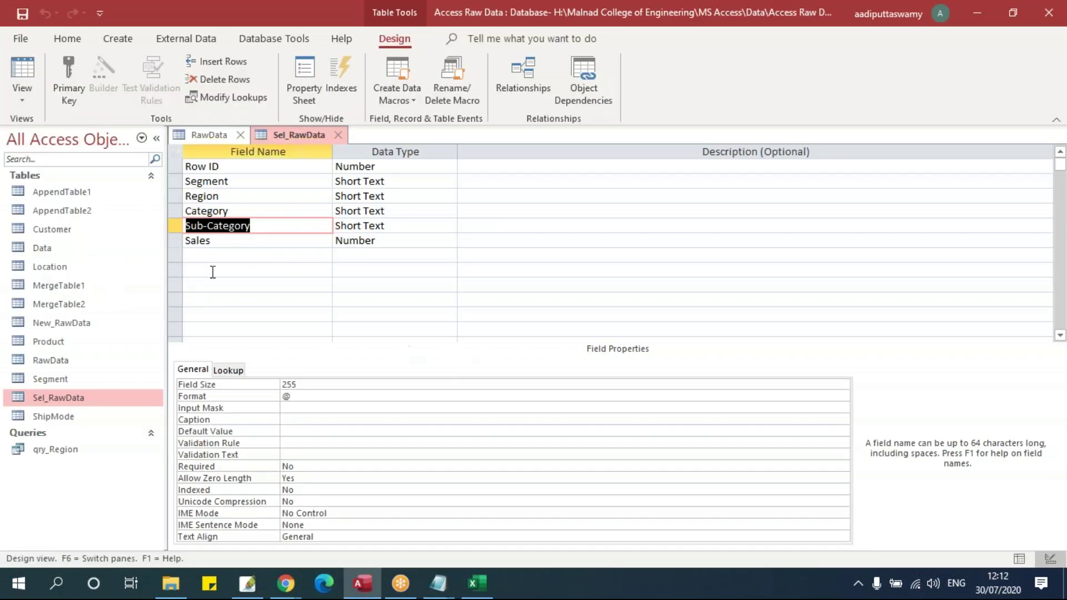
double_click(215, 239)
key(ctrl+c)
key(alt+Tab)
text(,)
key(ctrl+v)
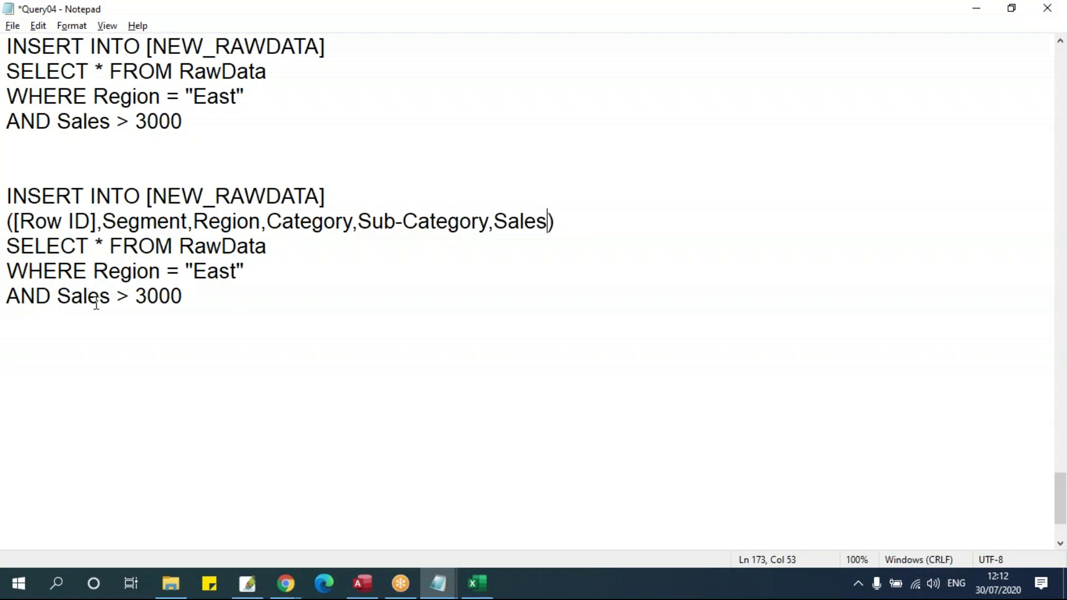
Close the Sel_RawData design in Access and check the SELECT column list in the SYNTAX file's INSERT INTO DEST_TABLE template
key(alt+Tab)
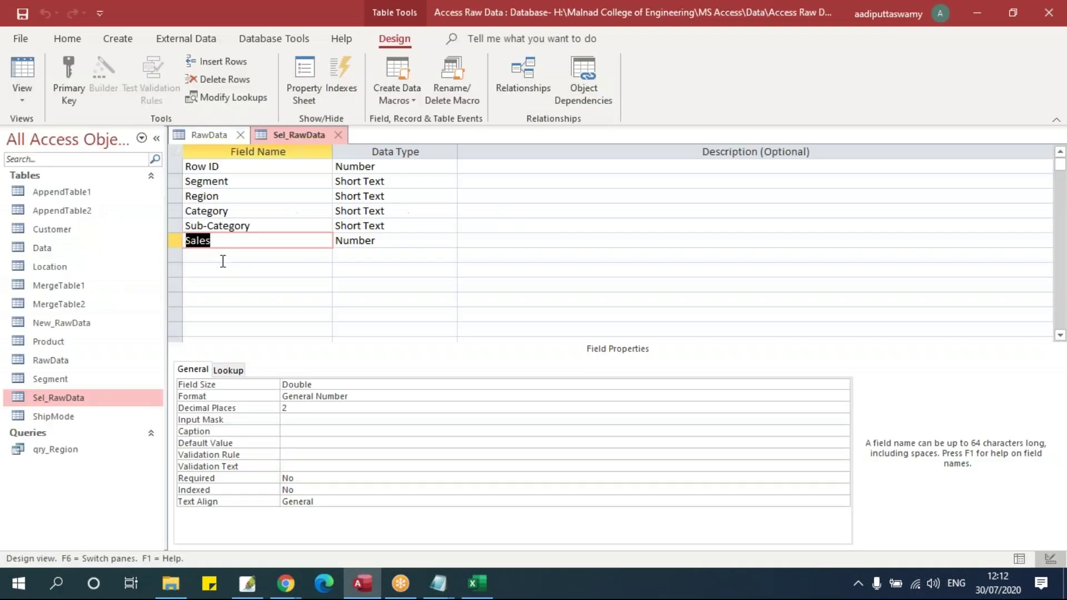
click(337, 135)
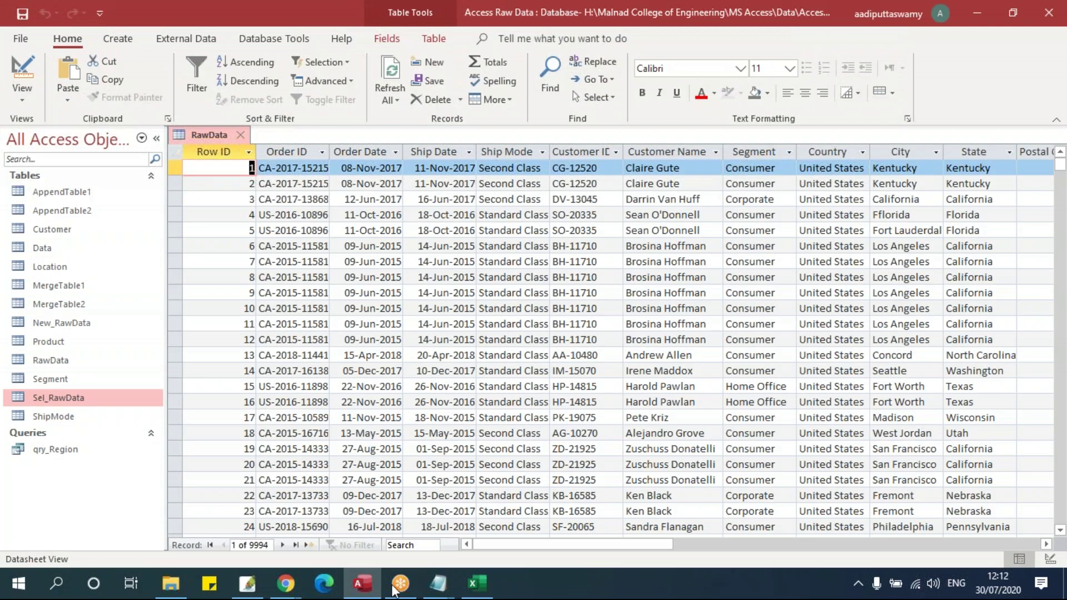
mouse_move(441, 588)
click(389, 529)
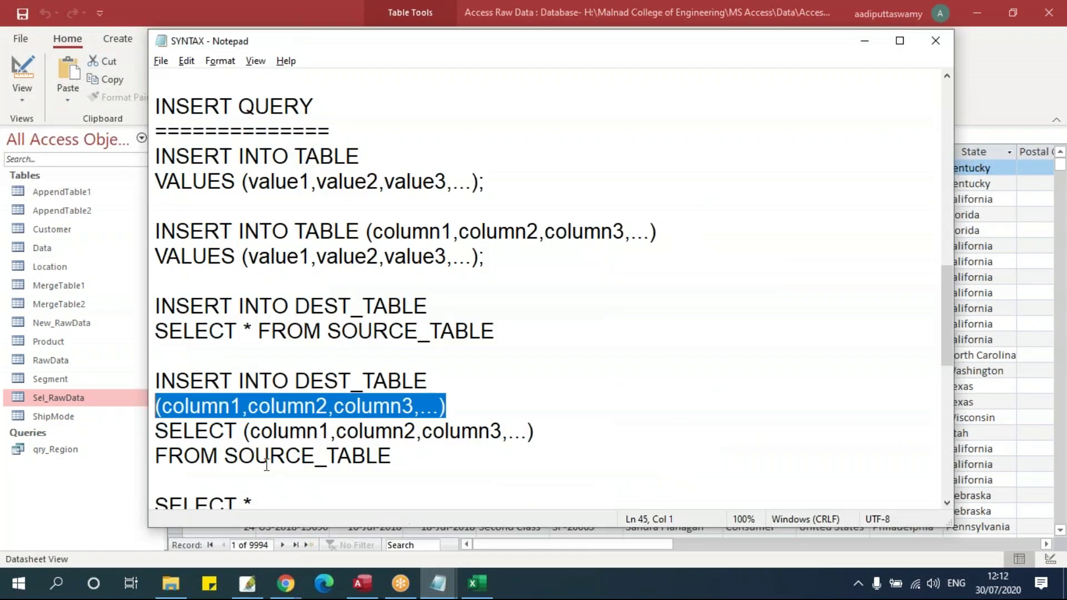
drag(245, 432, 562, 433)
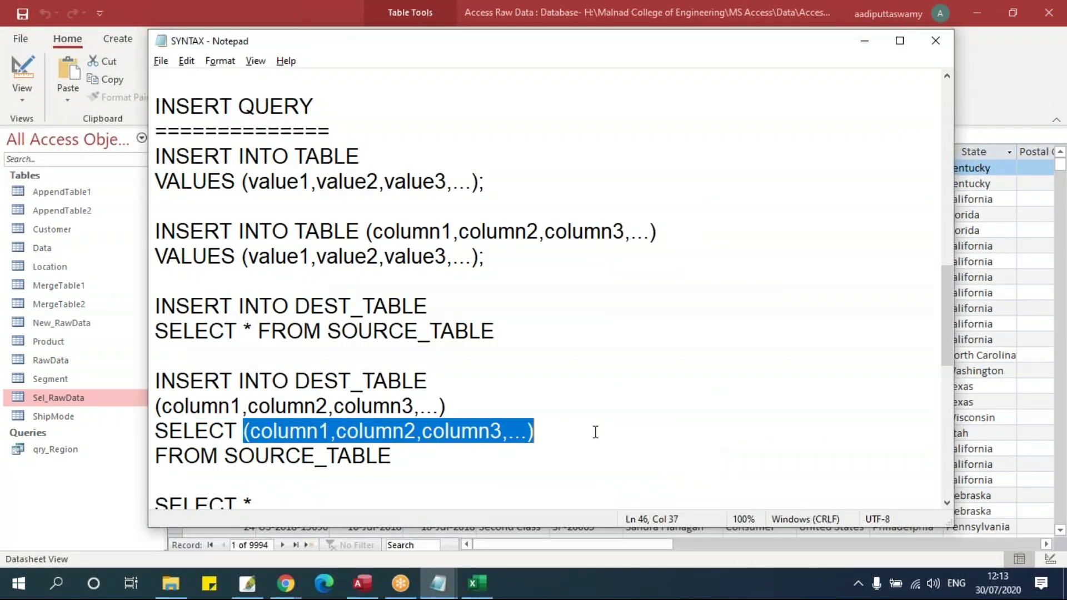
In Query04, replace the asterisk in the copied query's SELECT with the column list [Row ID] through Sales, and put FROM RawData on its own line
mouse_move(438, 583)
click(452, 470)
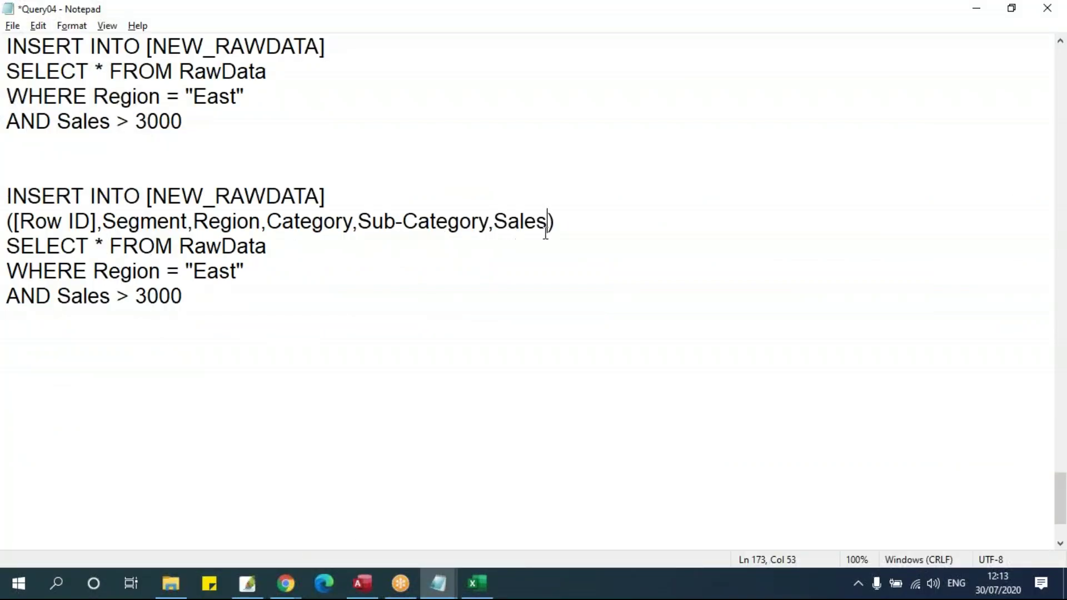
drag(14, 222, 549, 222)
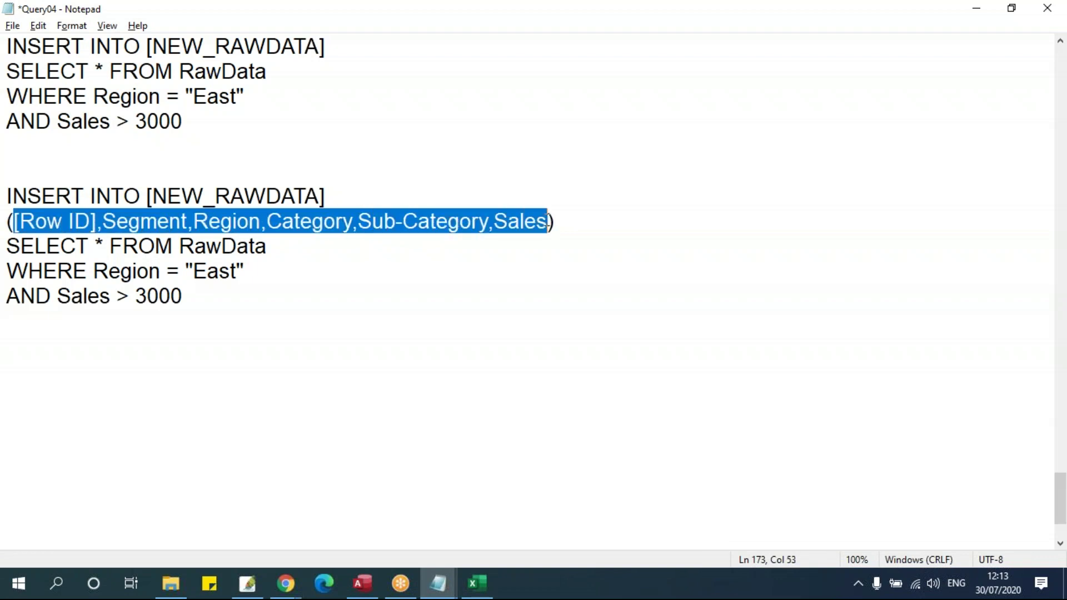
key(ctrl+c)
drag(108, 246, 95, 246)
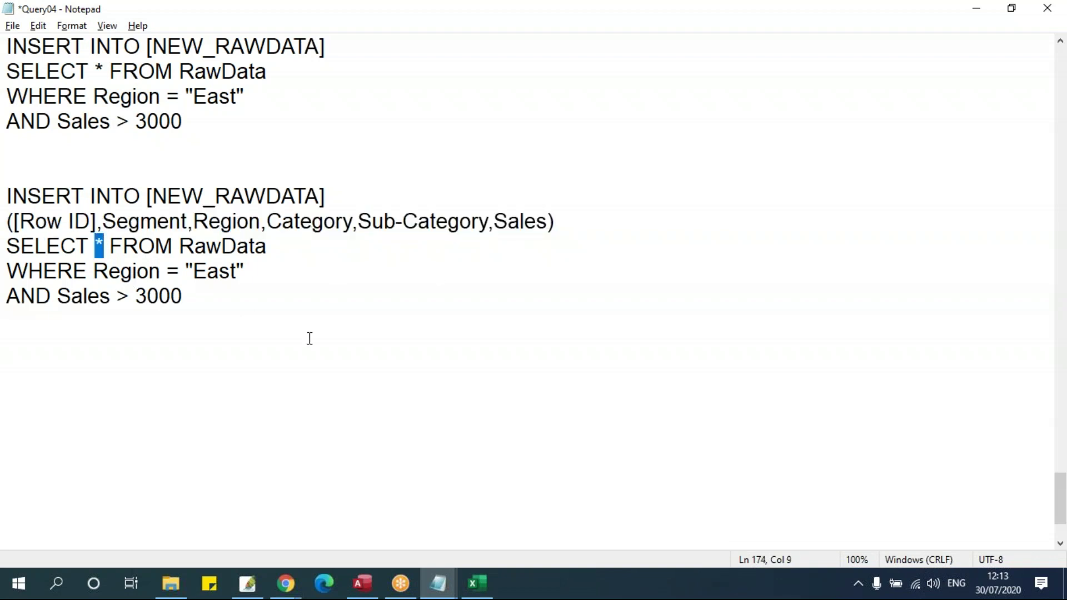
key(ctrl+v)
key(Return)
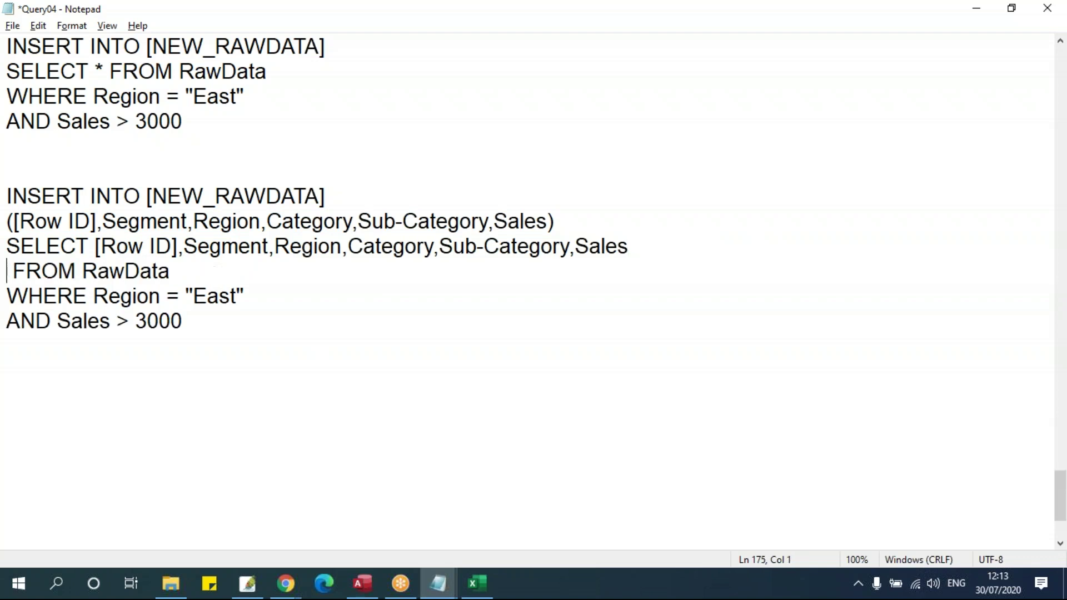
key(Delete)
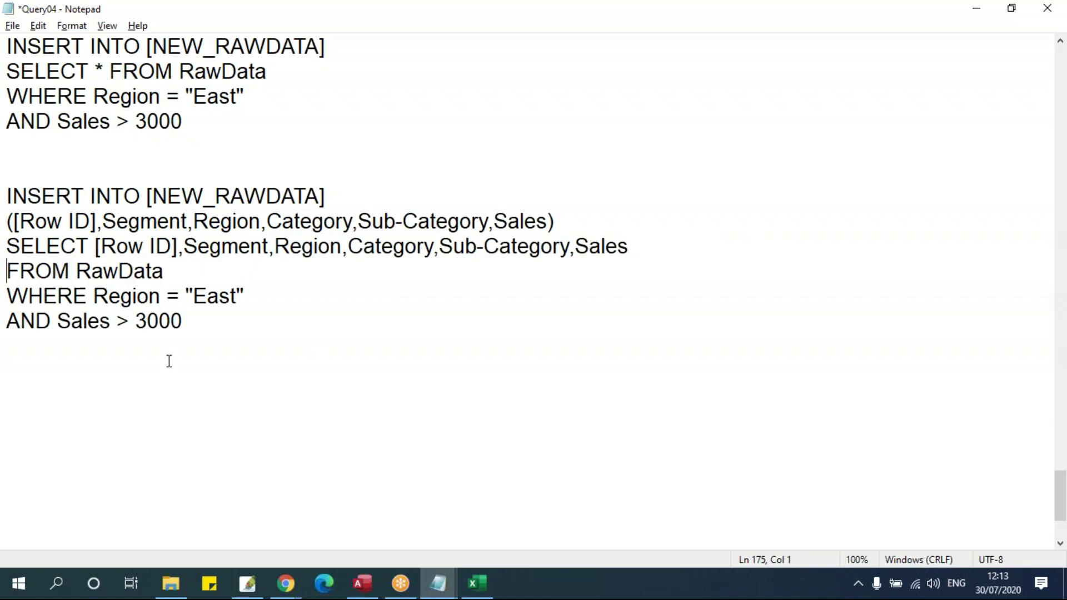
Move the copied query's SELECT column list onto its own indented line below SELECT
click(98, 249)
key(Return)
key(Tab)
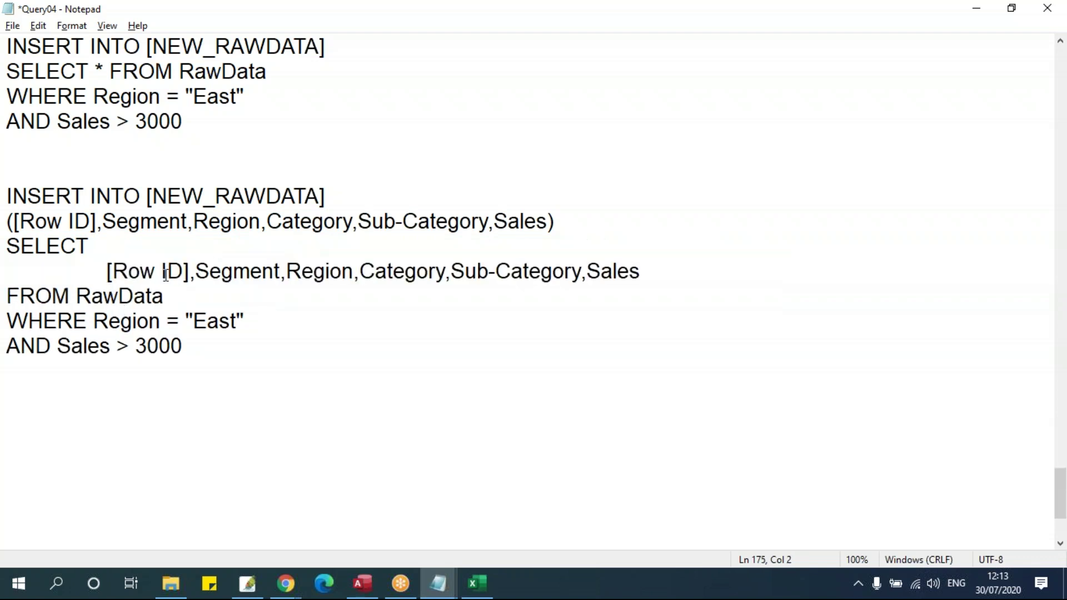
Split the SELECT columns in Query04 onto separate indented lines: [Row ID], Segment, Region, Category, Sub-Category and Sales
click(197, 273)
key(Return)
key(Tab)
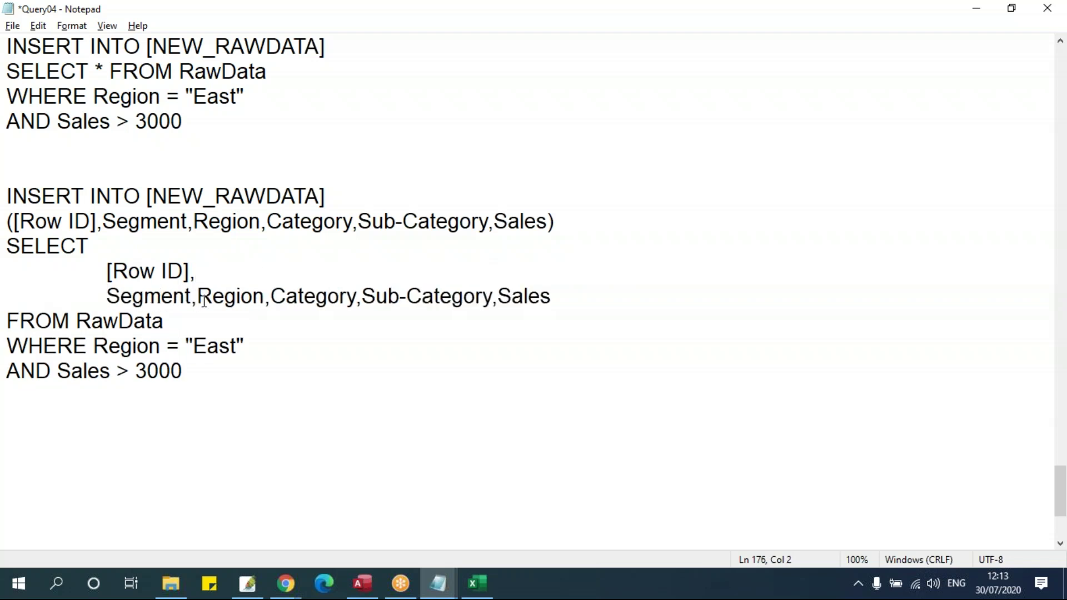
key(Return)
key(Tab)
click(191, 322)
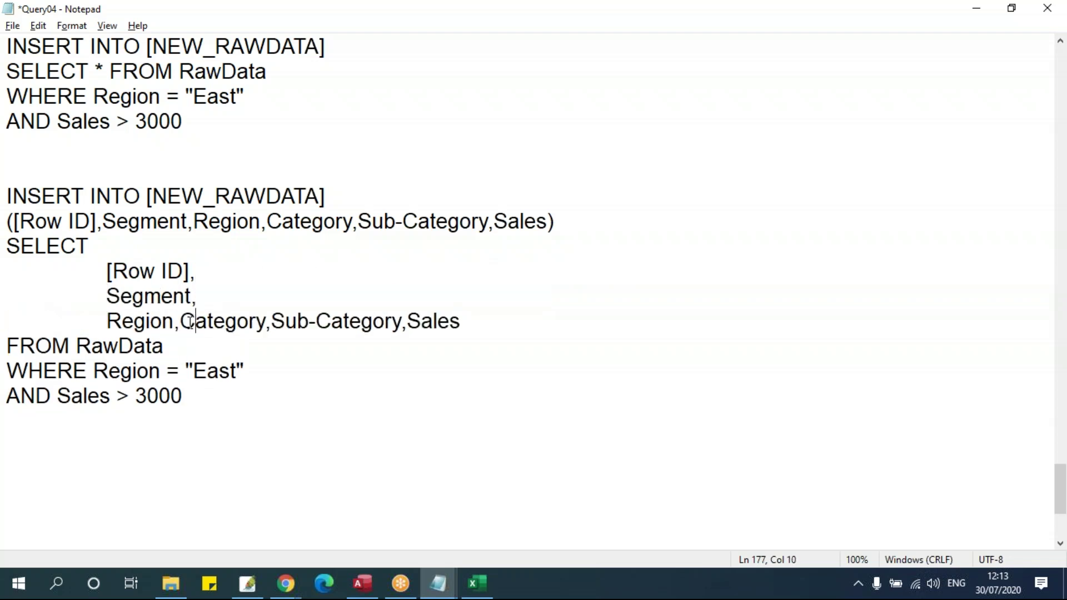
key(Return)
key(Tab)
click(199, 347)
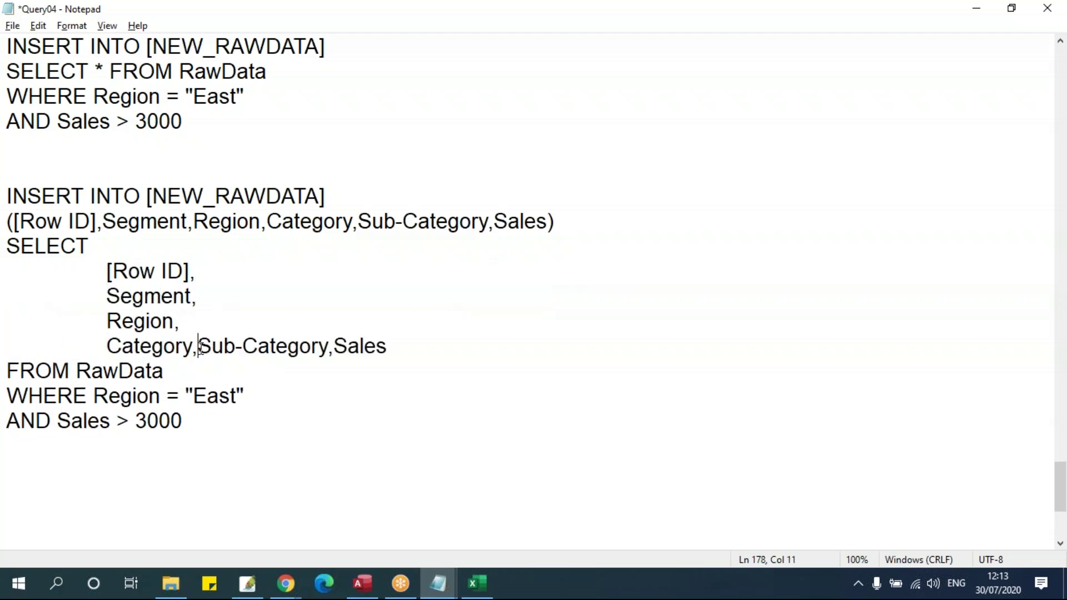
key(Return)
key(Tab)
click(245, 371)
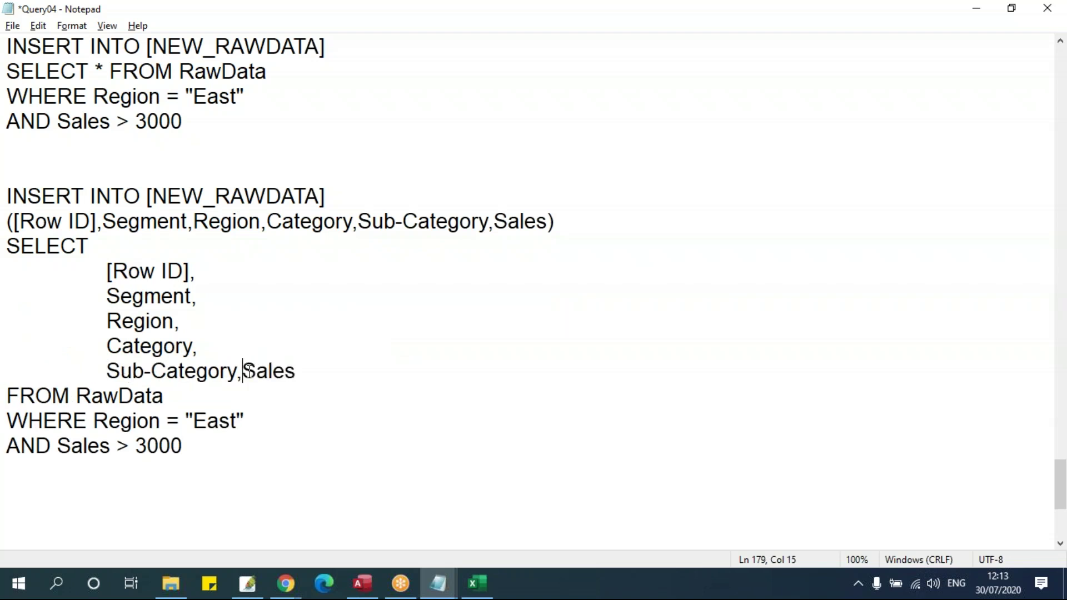
key(Return)
key(Tab)
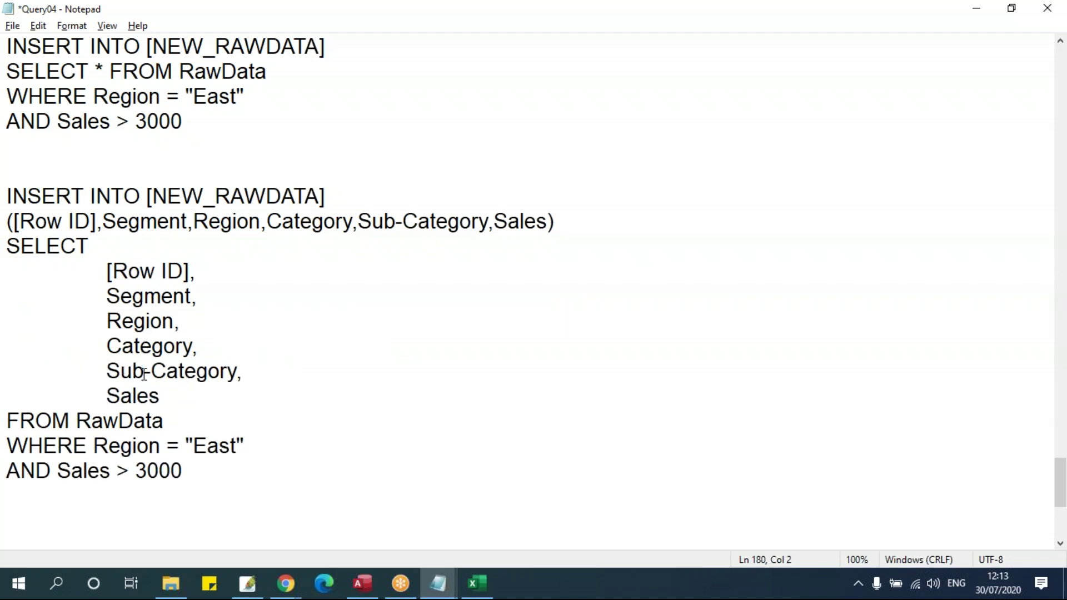
Compare the SELECT block's column lines with the column list in the INSERT INTO clause of Query04
drag(106, 272, 164, 371)
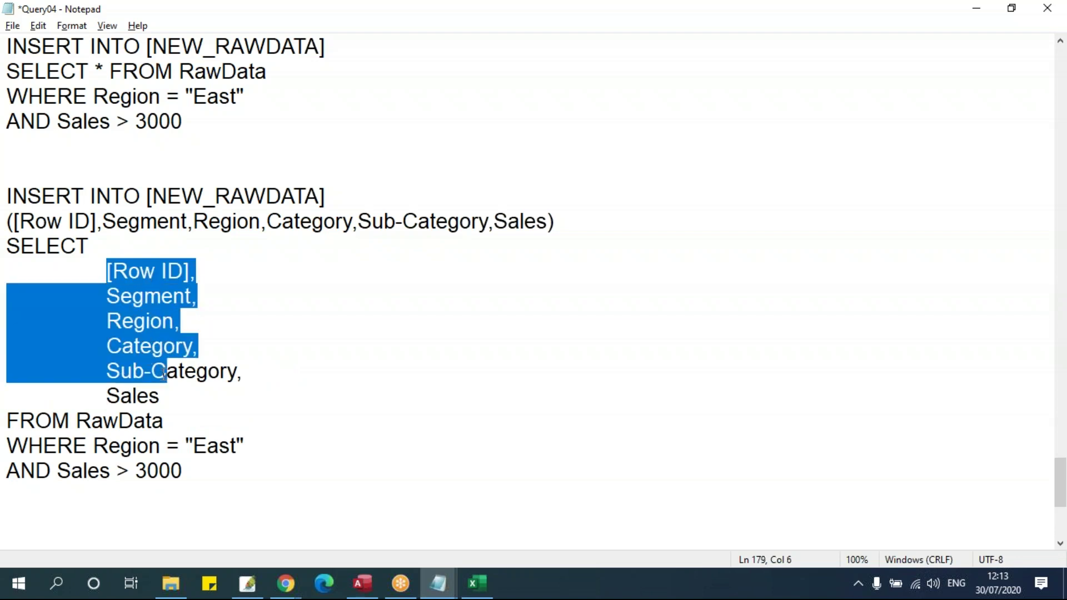
drag(8, 246, 181, 414)
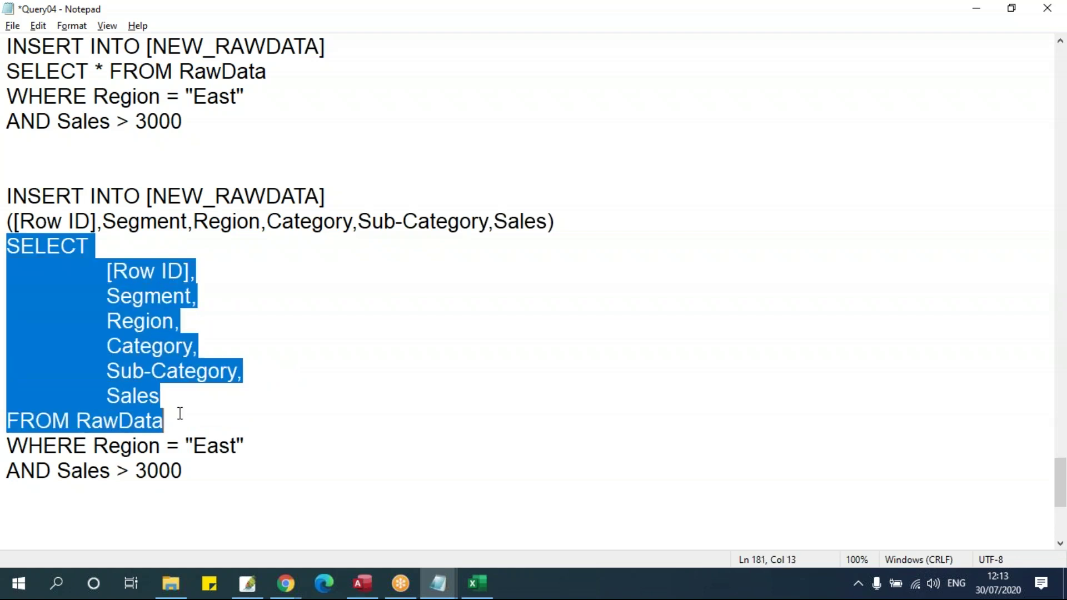
click(147, 322)
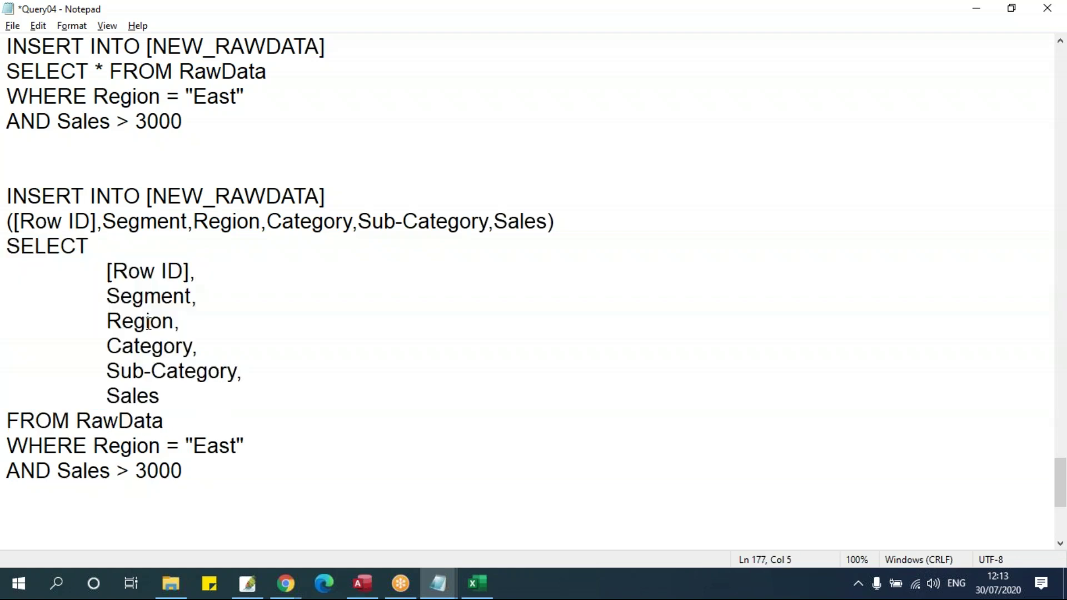
click(142, 223)
drag(16, 223, 548, 222)
Change the INSERT destination table to Sel_RawData and enclose Sub-Category in square brackets in both column lists
scroll(150, 175, up, 1)
click(118, 146)
scroll(118, 145, down, 2)
click(193, 271)
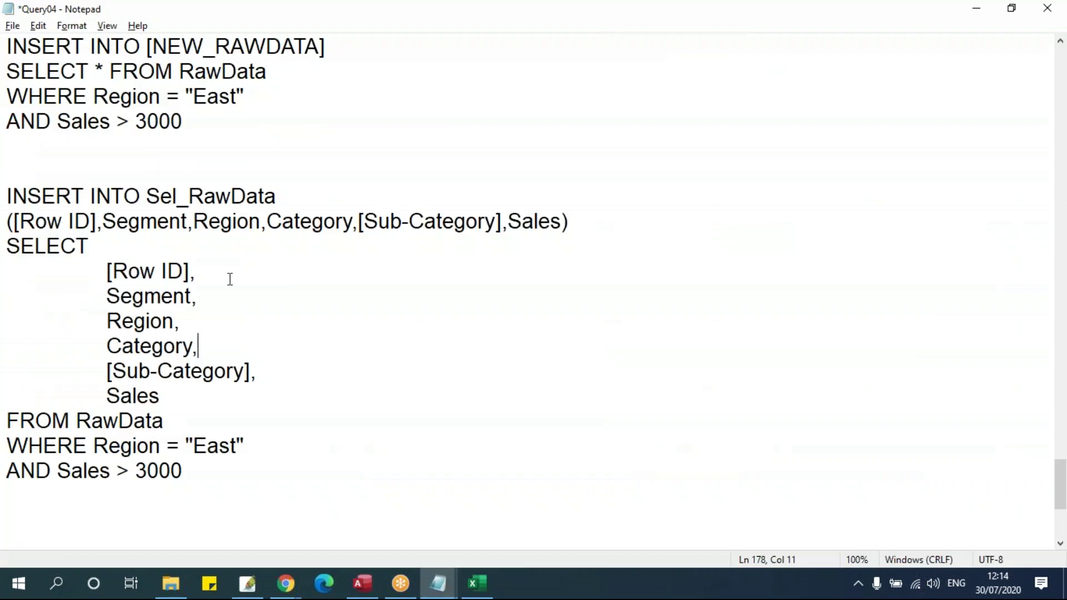
Copy the complete INSERT INTO Sel_RawData statement, through AND Sales > 3000, and switch to Access
click(230, 279)
drag(146, 196, 277, 197)
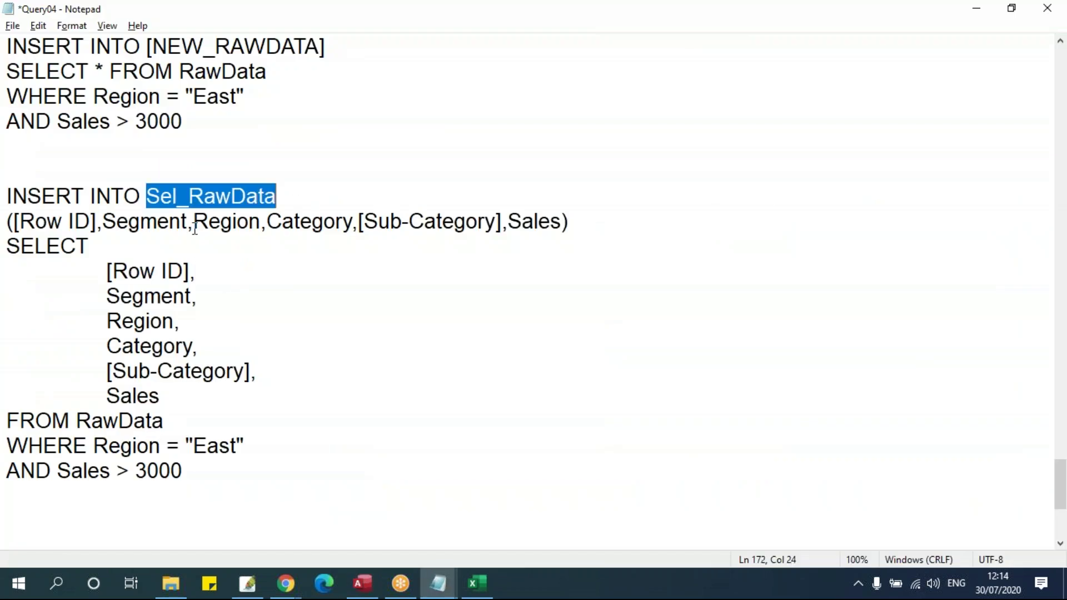
click(157, 228)
drag(7, 195, 230, 472)
key(ctrl+c)
key(alt+Tab)
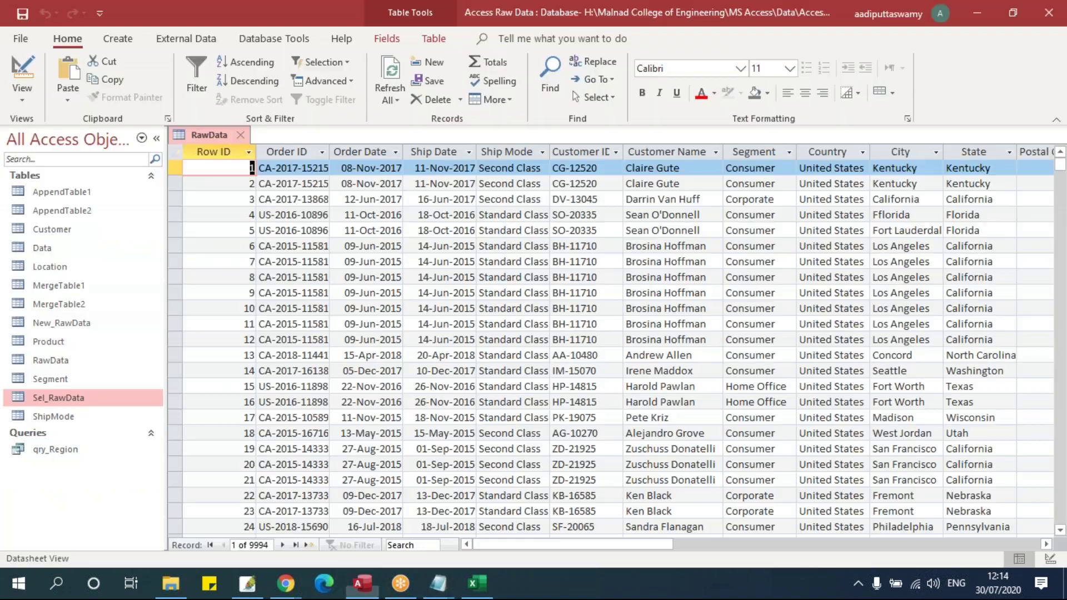
Create a new query without adding tables and paste the copied INSERT statement into its SQL view
click(118, 41)
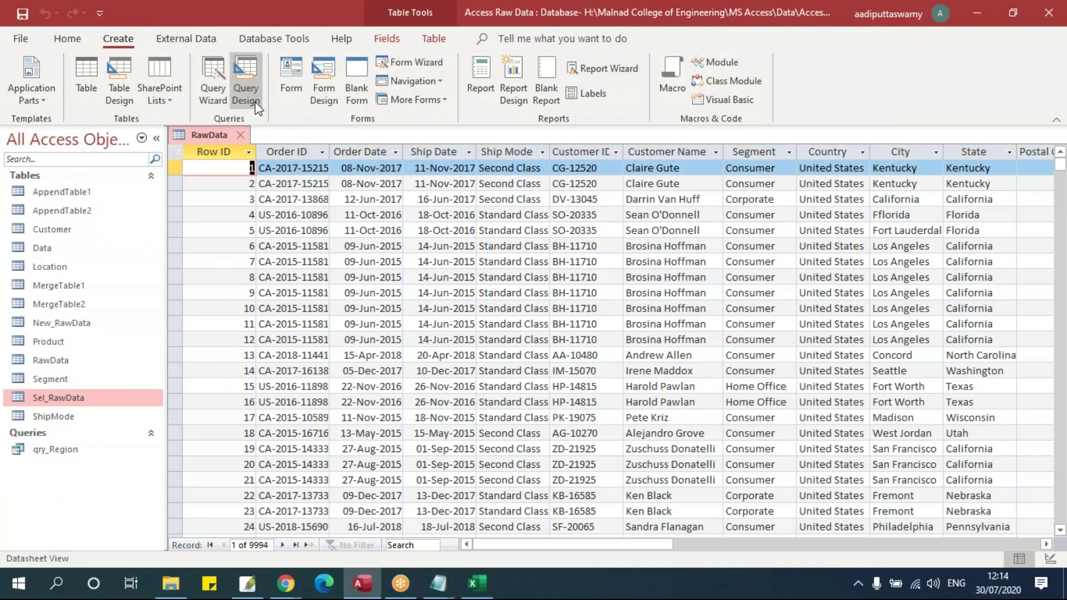
click(246, 80)
click(645, 175)
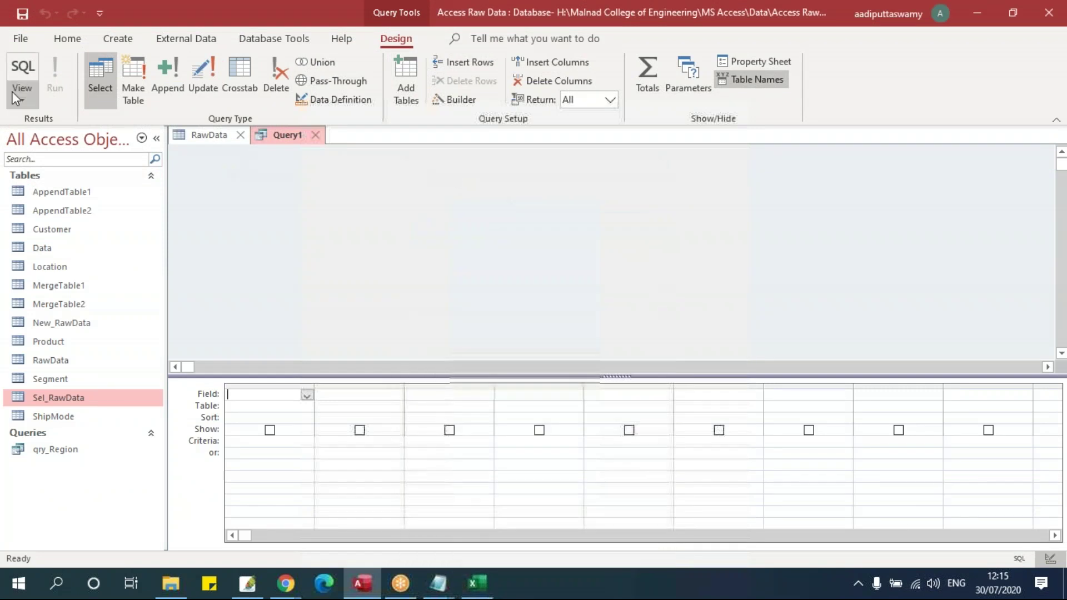
click(12, 89)
key(ctrl+v)
click(259, 207)
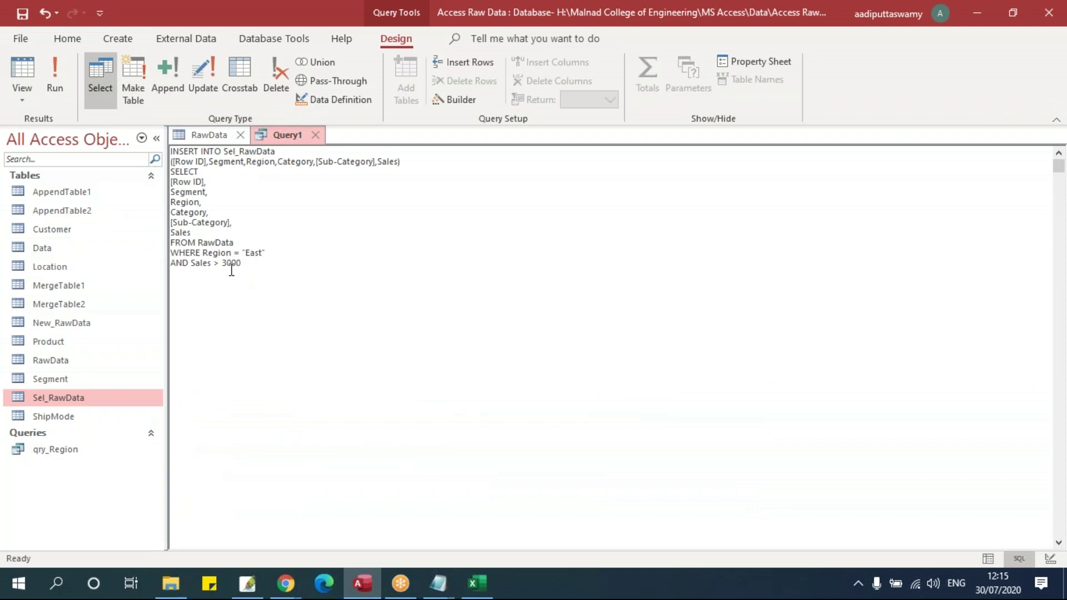
Run the INSERT query, accept appending the rows, and open the Sel_RawData table to check its records
drag(261, 263, 153, 177)
click(270, 199)
click(59, 72)
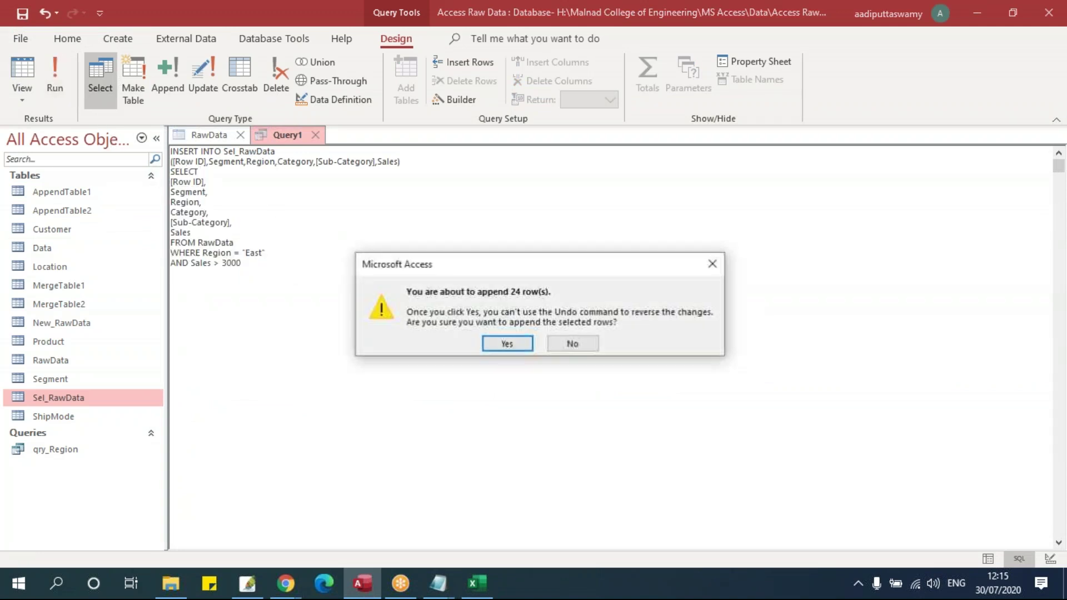
click(509, 352)
double_click(126, 402)
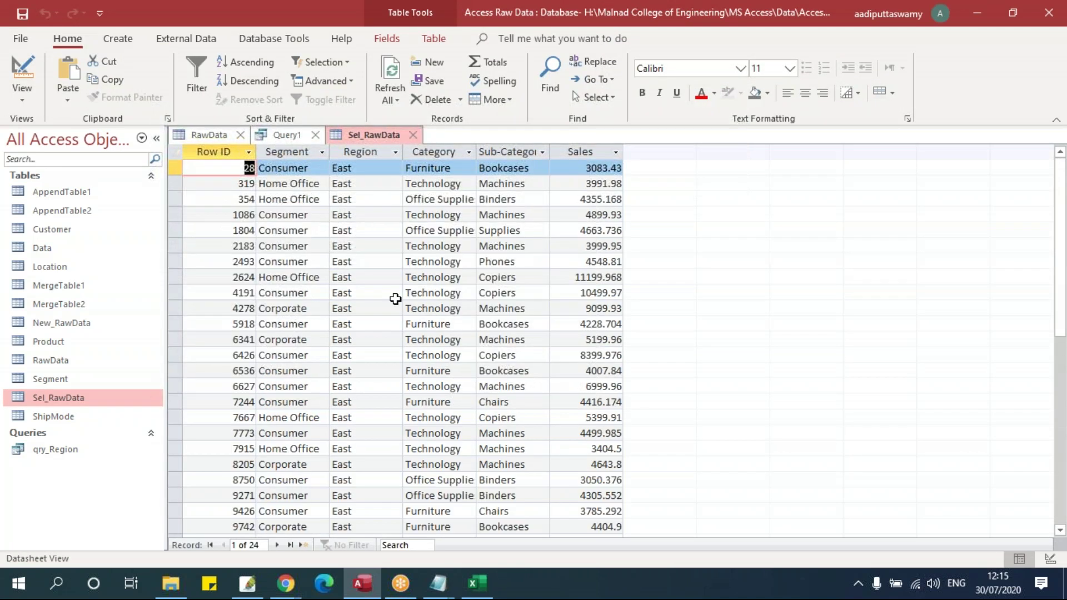
Close the Sel_RawData table, the query without saving it, and the RawData table
click(413, 136)
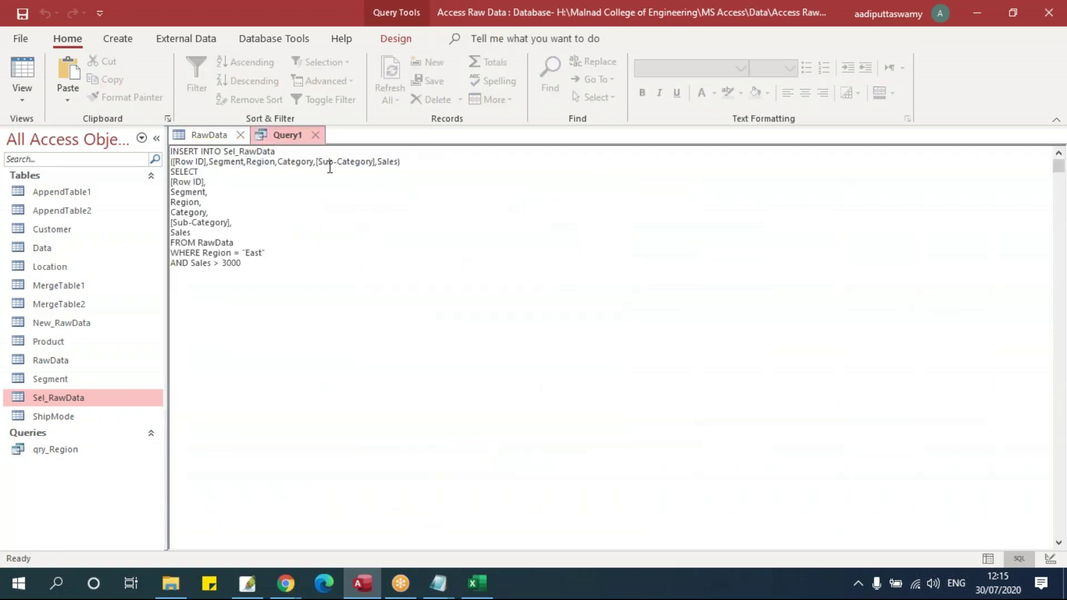
click(315, 135)
click(524, 338)
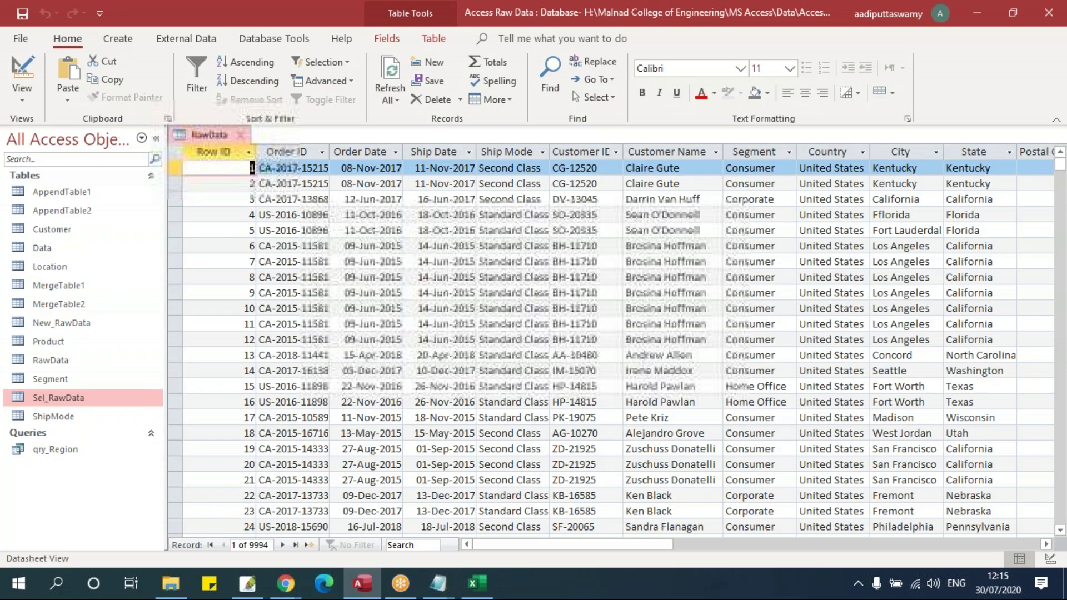
click(240, 134)
Switch to the SYNTAX file in Notepad and examine the SELECT INTO NEW_TABLE templates below the INSERT INTO ones
mouse_move(449, 589)
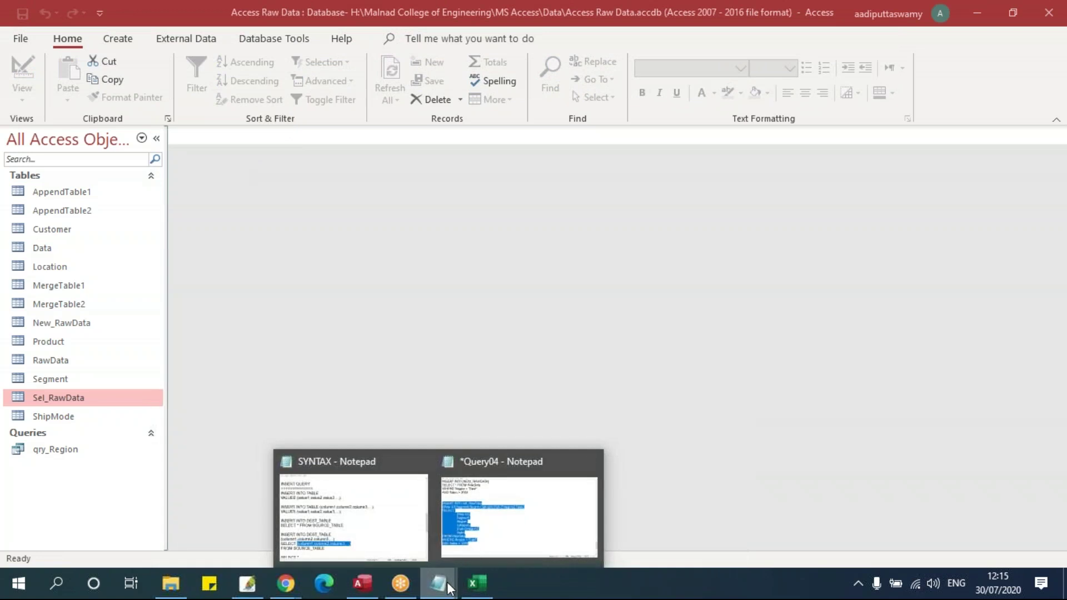
click(476, 542)
click(318, 522)
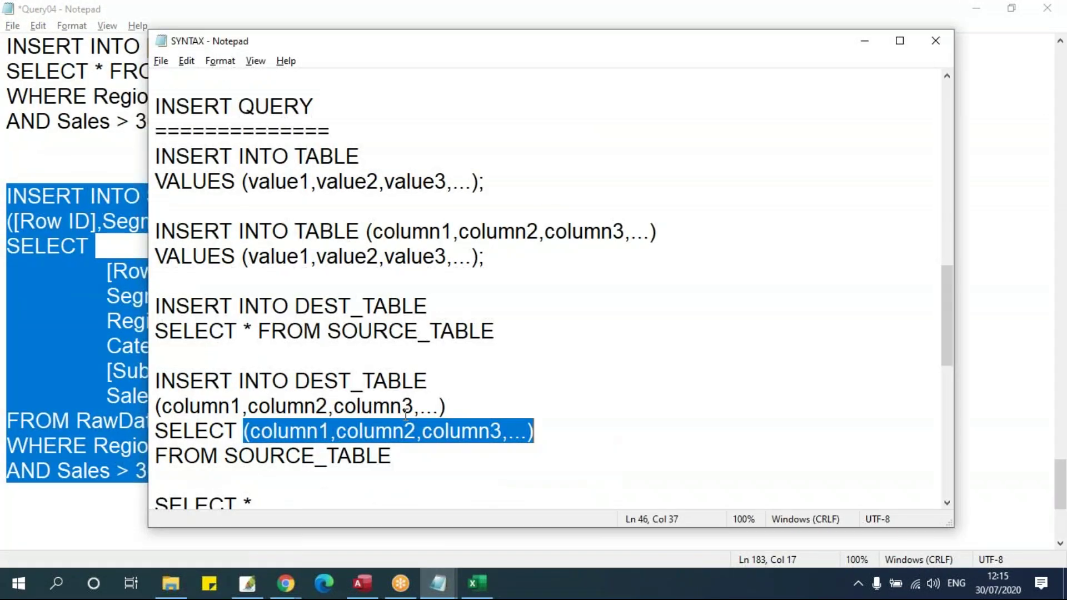
scroll(465, 398, down, 1)
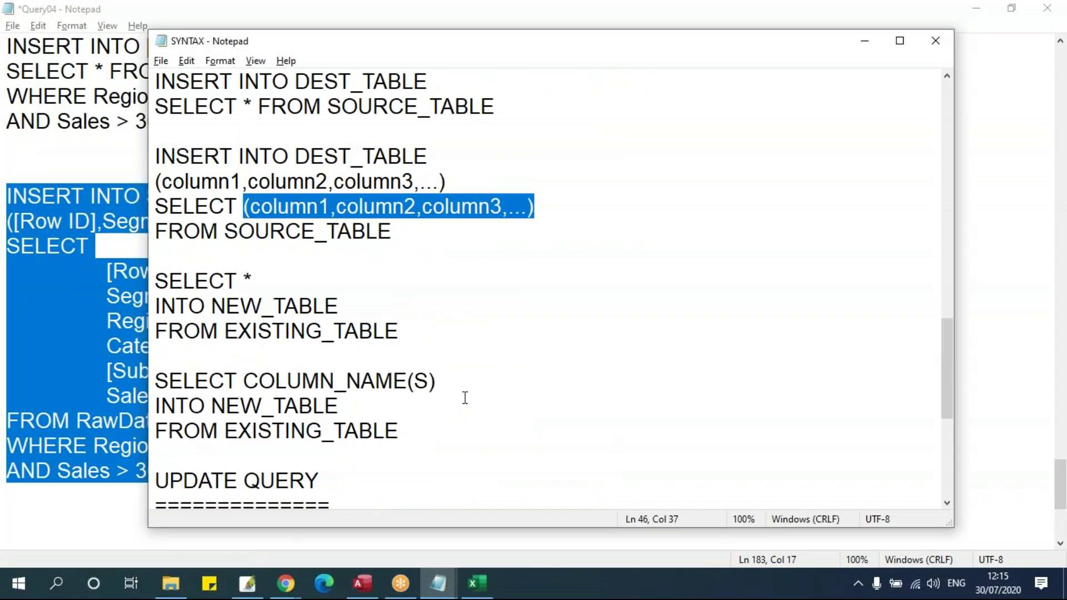